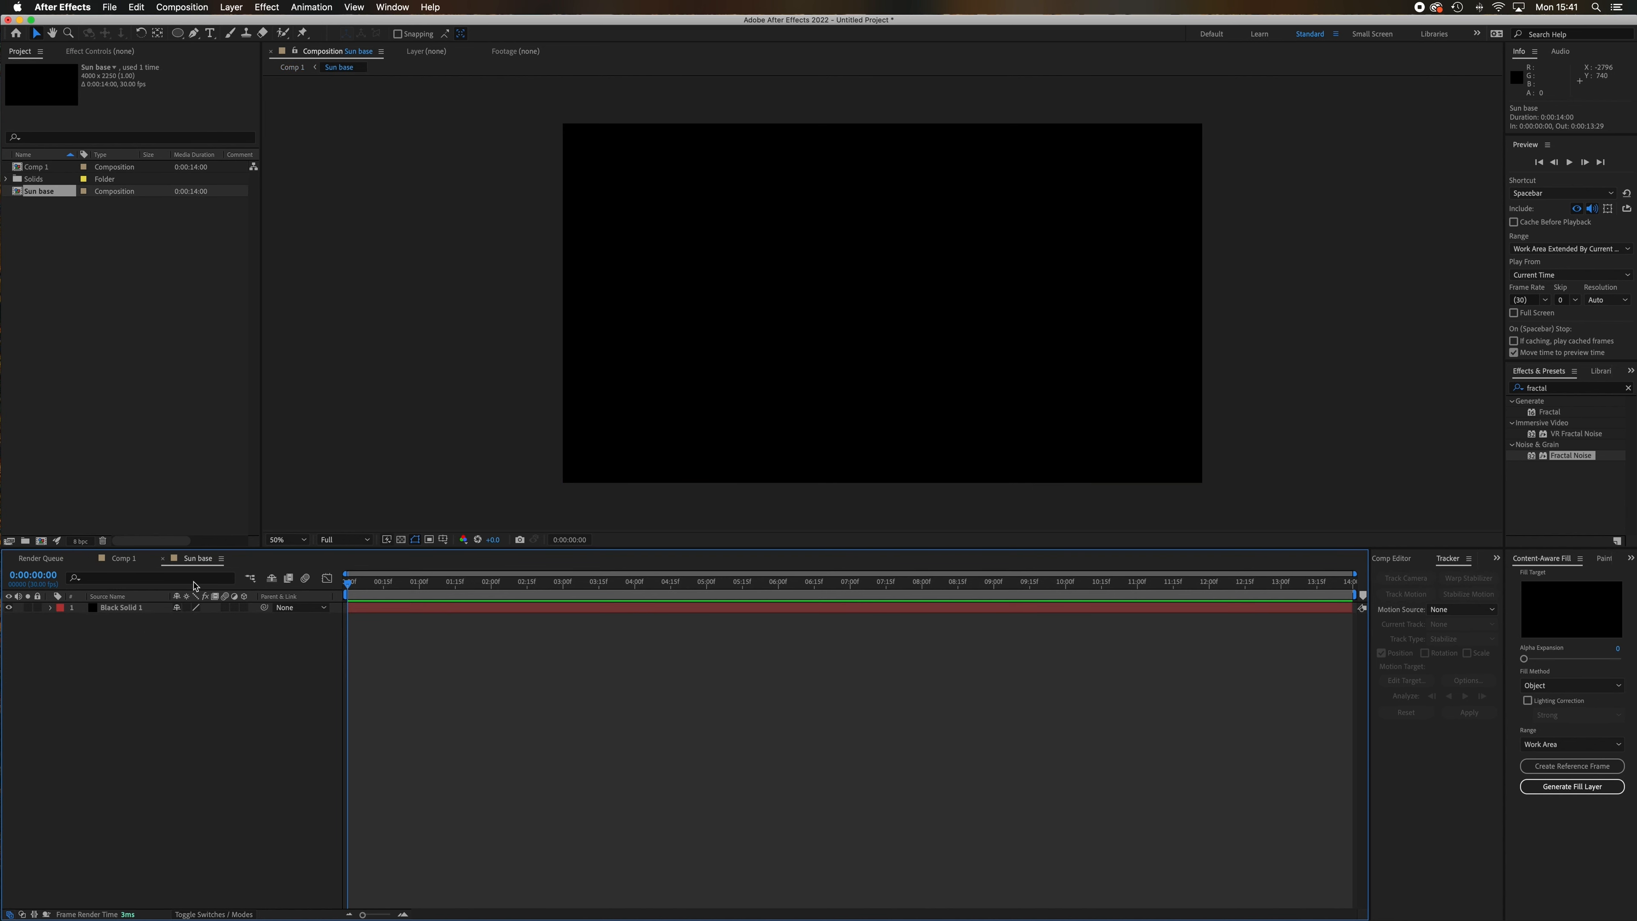
Apply the Fractal Noise effect to the black solid layer in the Sun base composition.
{"action": "left_click", "coordinate": [129, 613]}
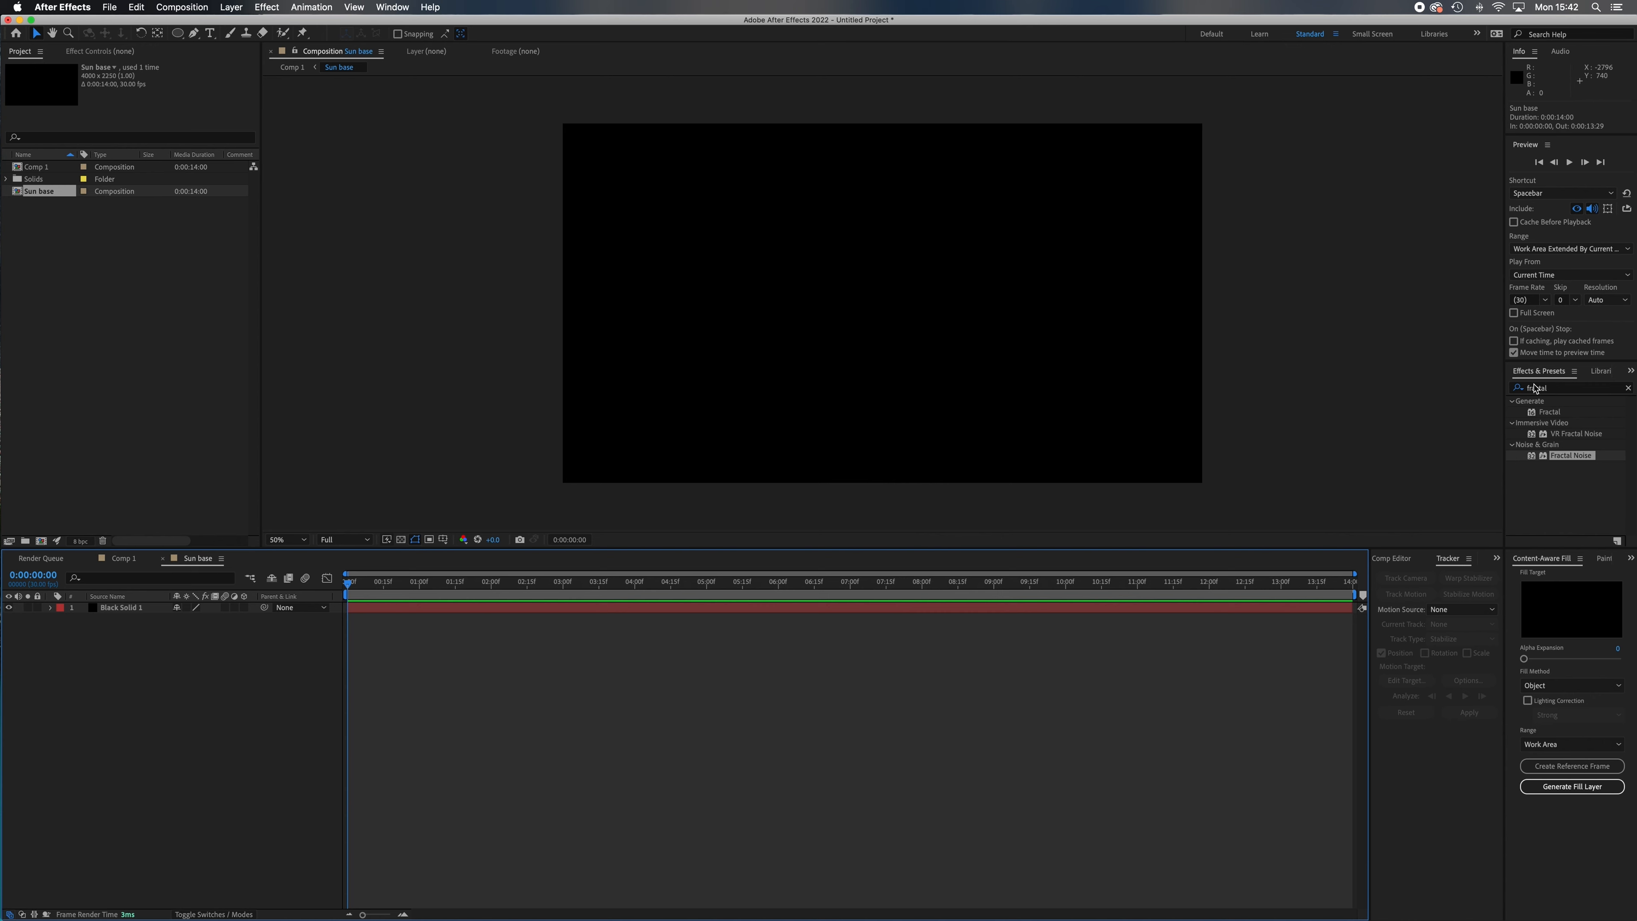
{"action": "left_click", "coordinate": [1631, 373]}
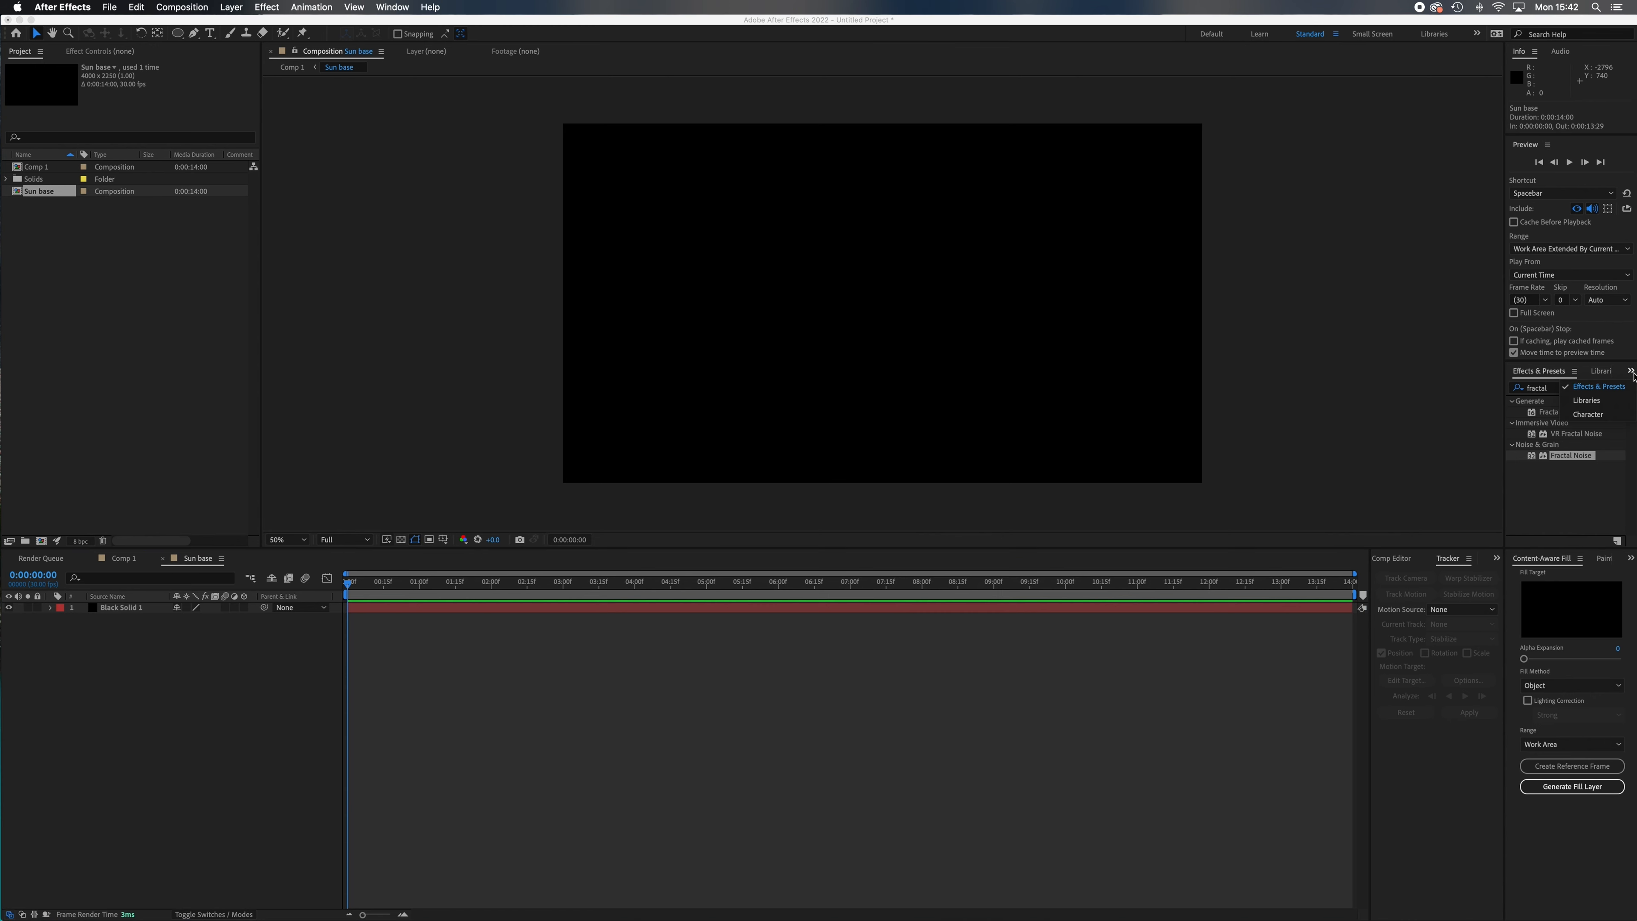
{"action": "left_click", "coordinate": [1607, 388]}
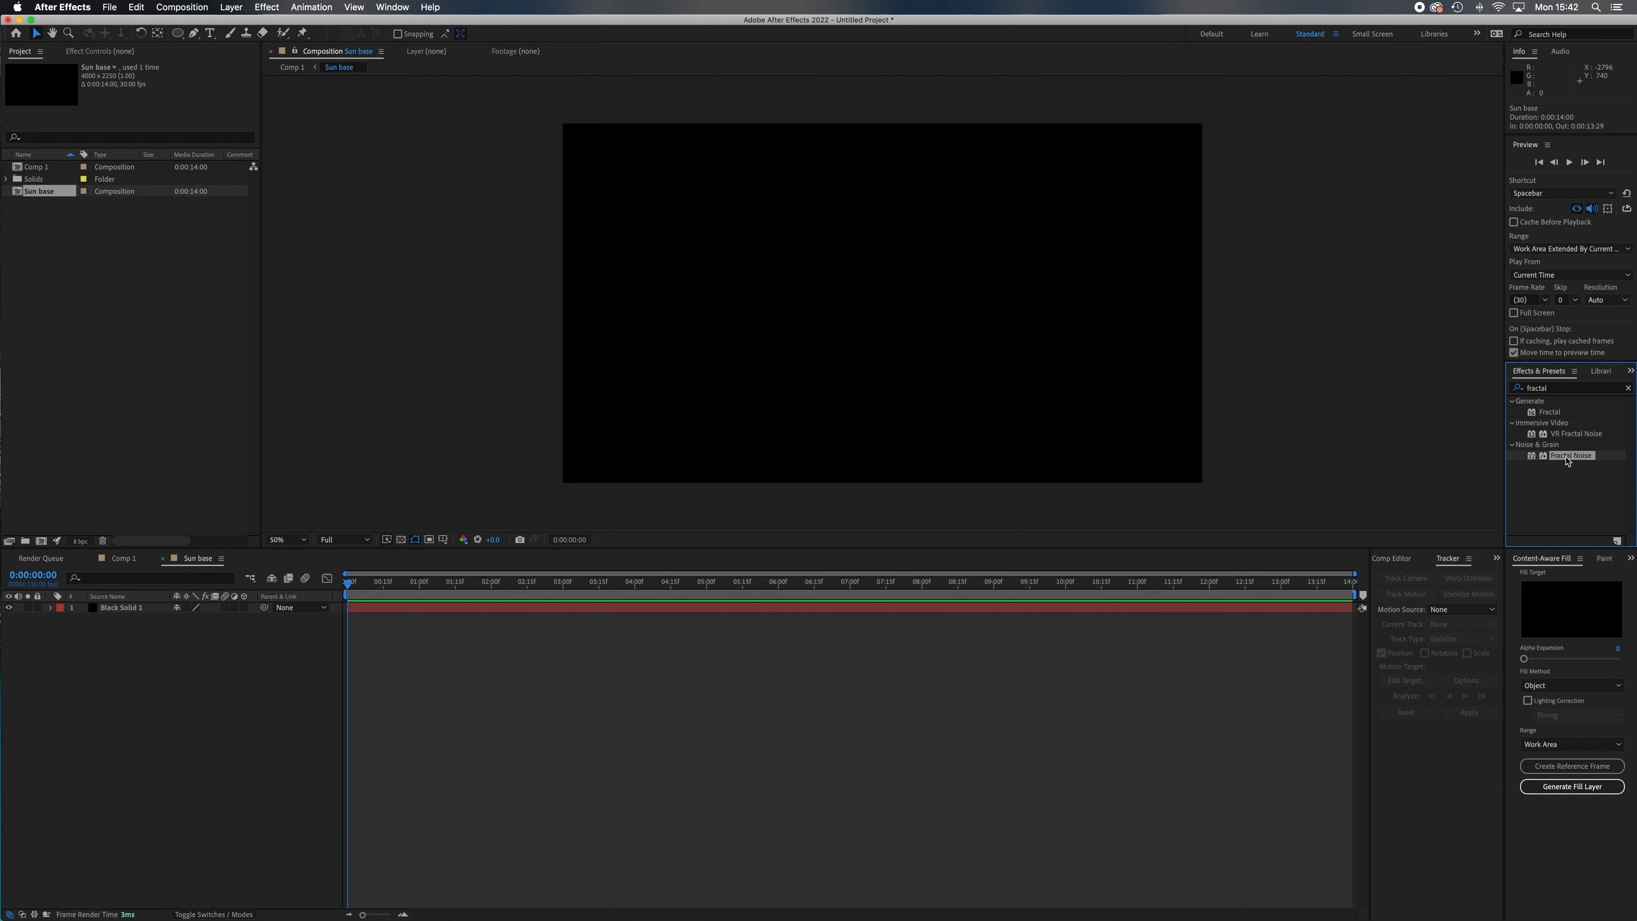
{"action": "left_click_drag", "start_coordinate": [1579, 457], "coordinate": [980, 385]}
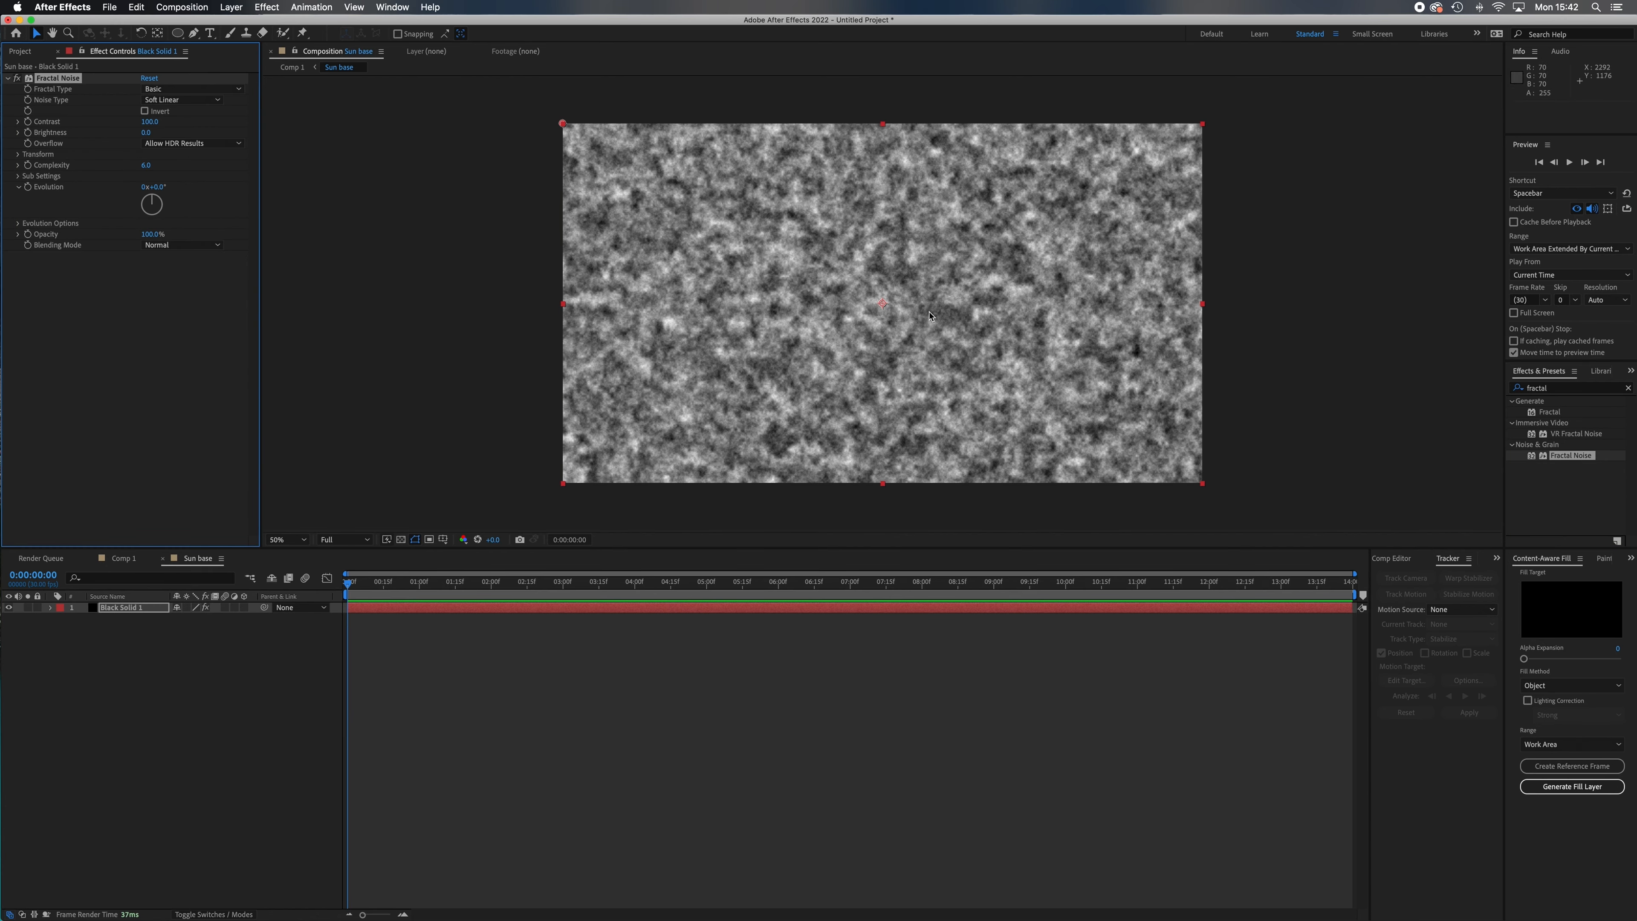
{"action": "left_click", "coordinate": [100, 699]}
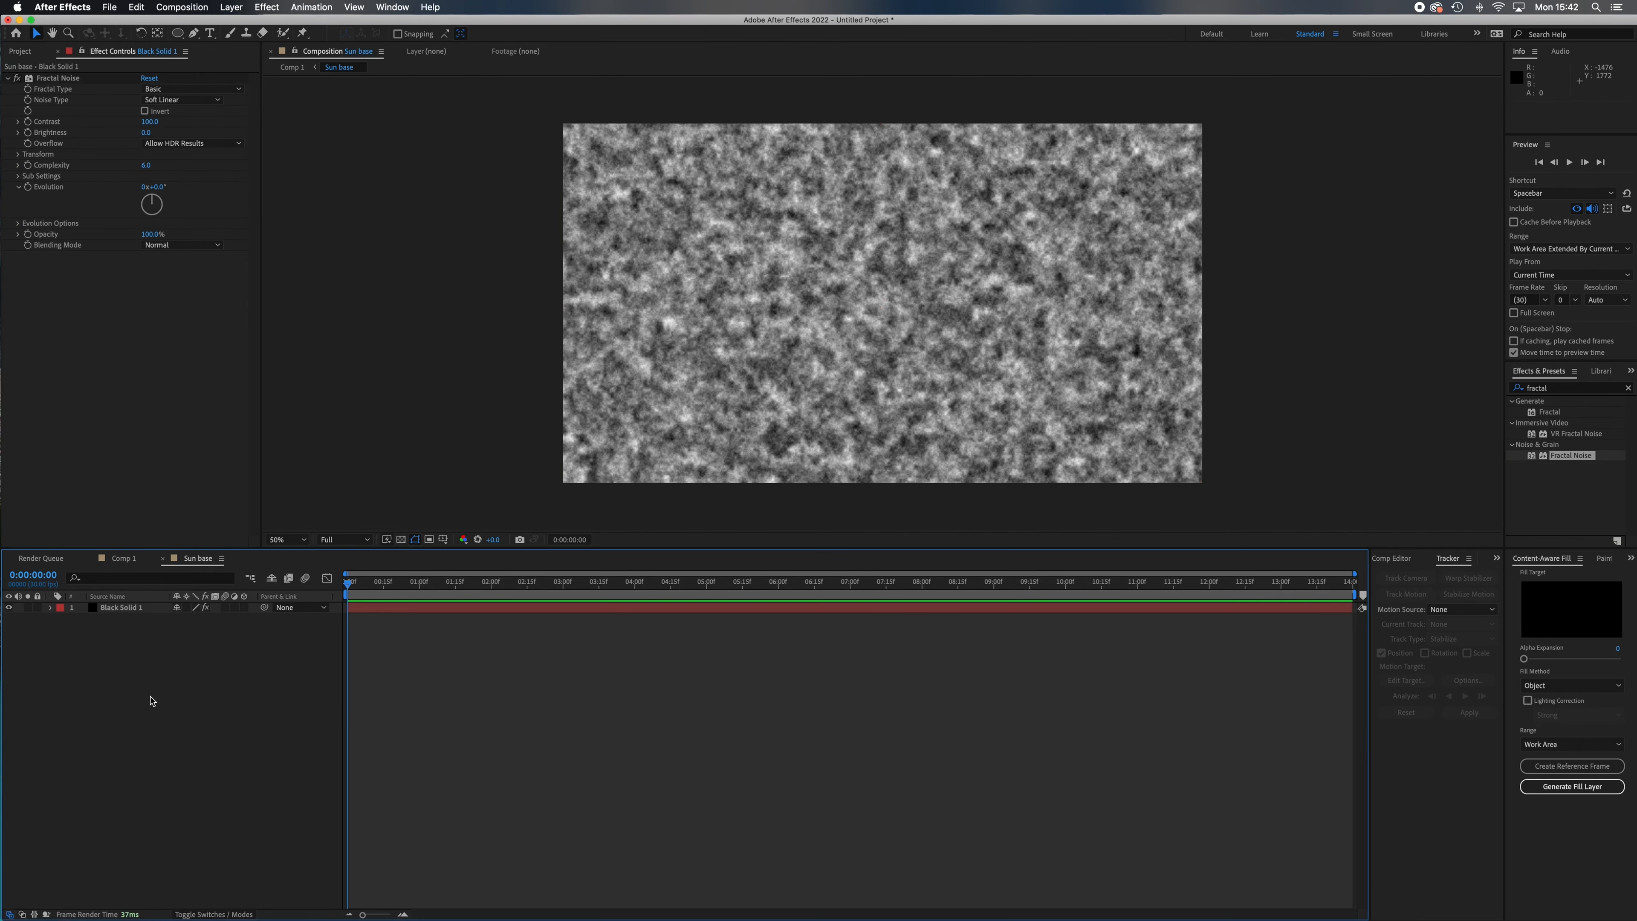
Duplicate the Black Solid 1 layer twice and solo the bottom layer of the three.
{"action": "left_click", "coordinate": [139, 611]}
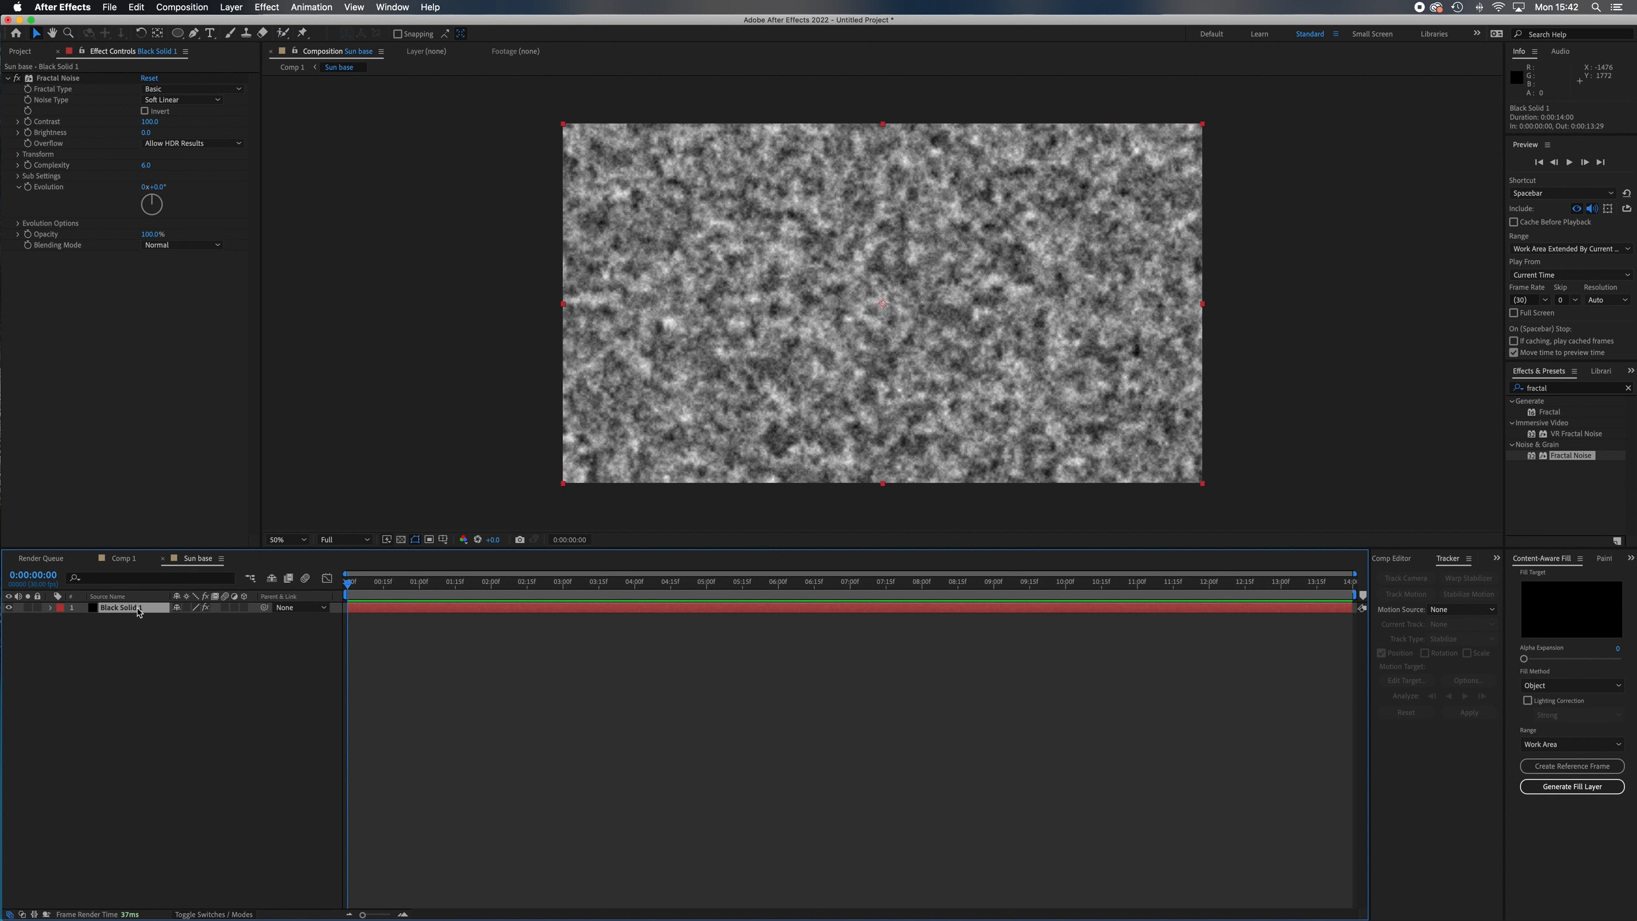
{"action": "key", "text": "super+d"}
{"action": "key", "text": "super+d"}
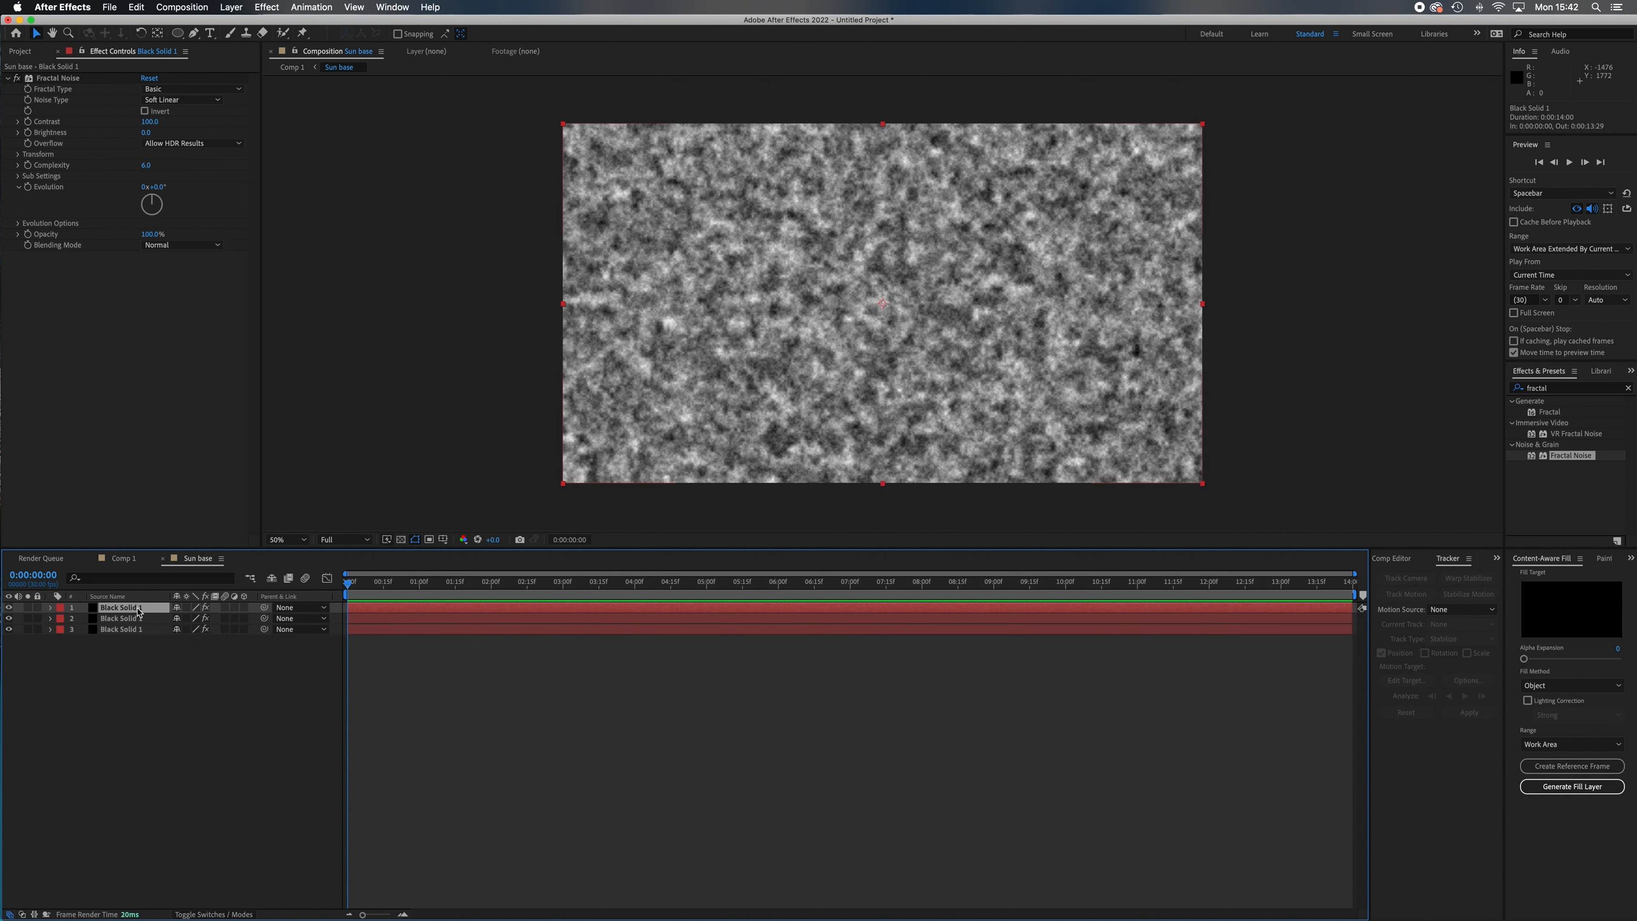
{"action": "left_click", "coordinate": [145, 644]}
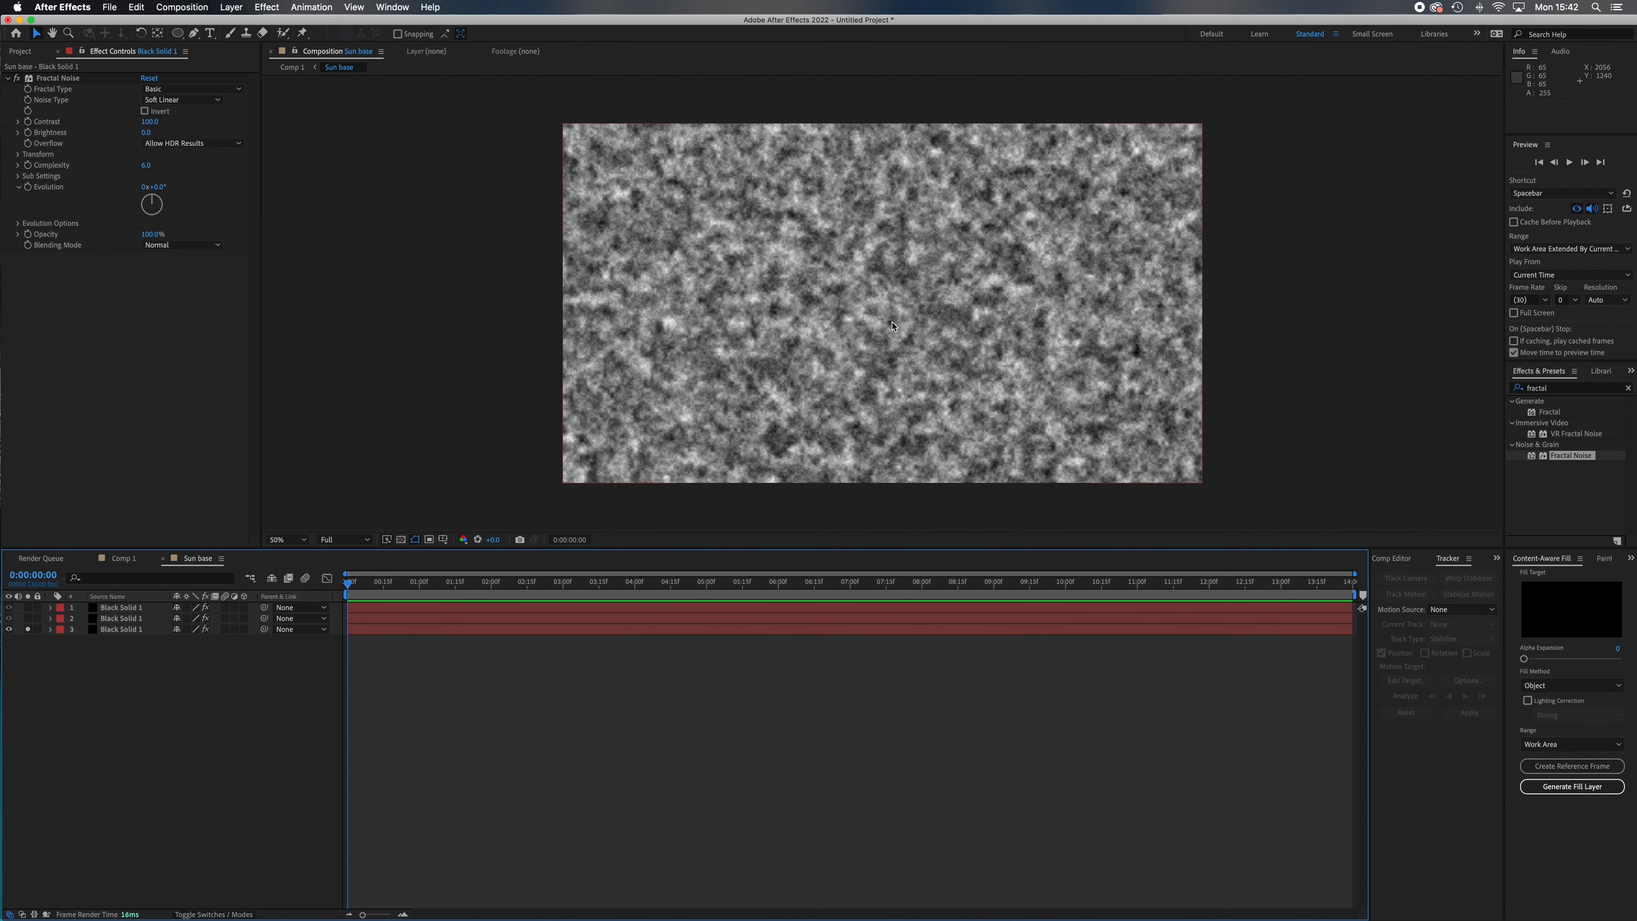
Set the bottom layer's Fractal Noise Sub Rotation to 167°, Sub Influence to 72.8 and Sub Scaling to 64.3.
{"action": "key", "text": "period"}
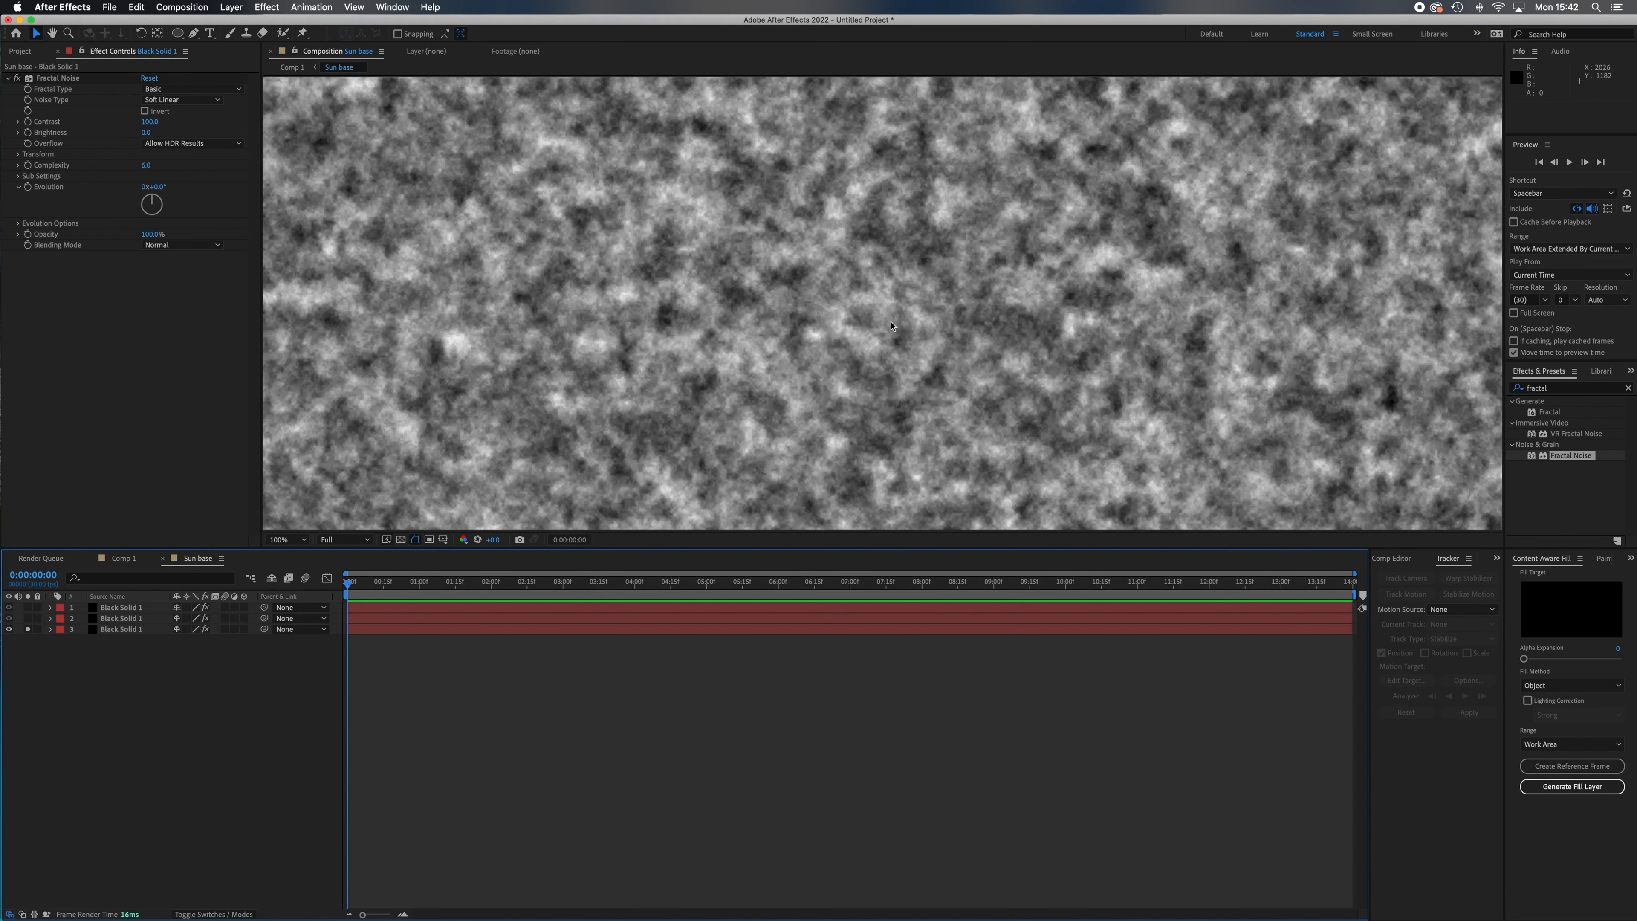
{"action": "key", "text": "comma"}
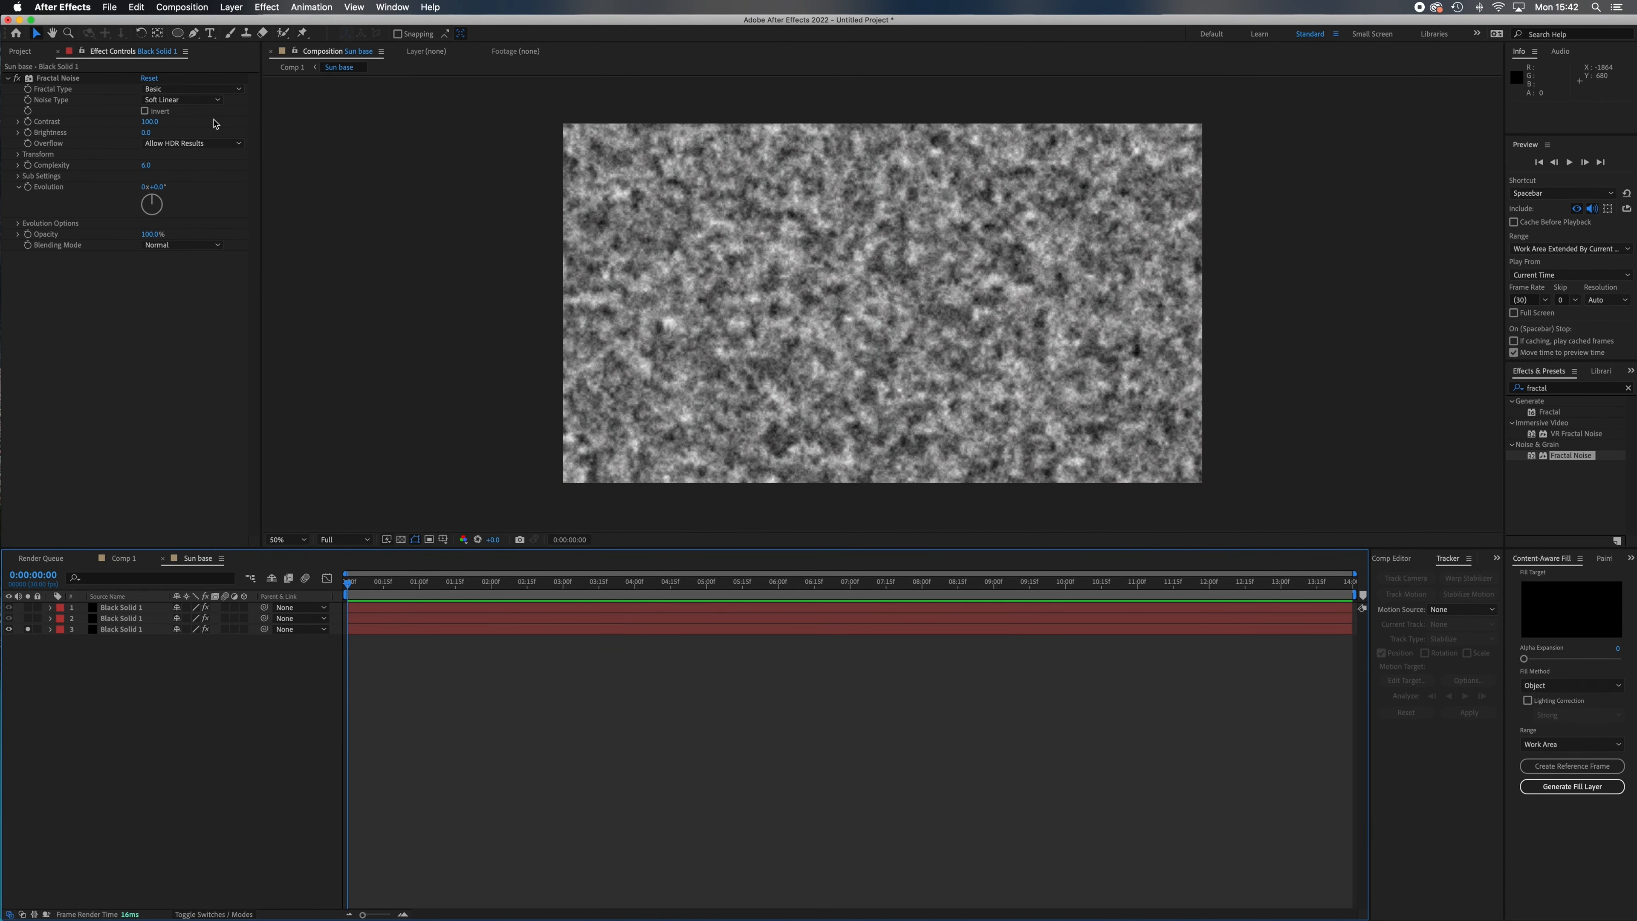
{"action": "left_click", "coordinate": [68, 80]}
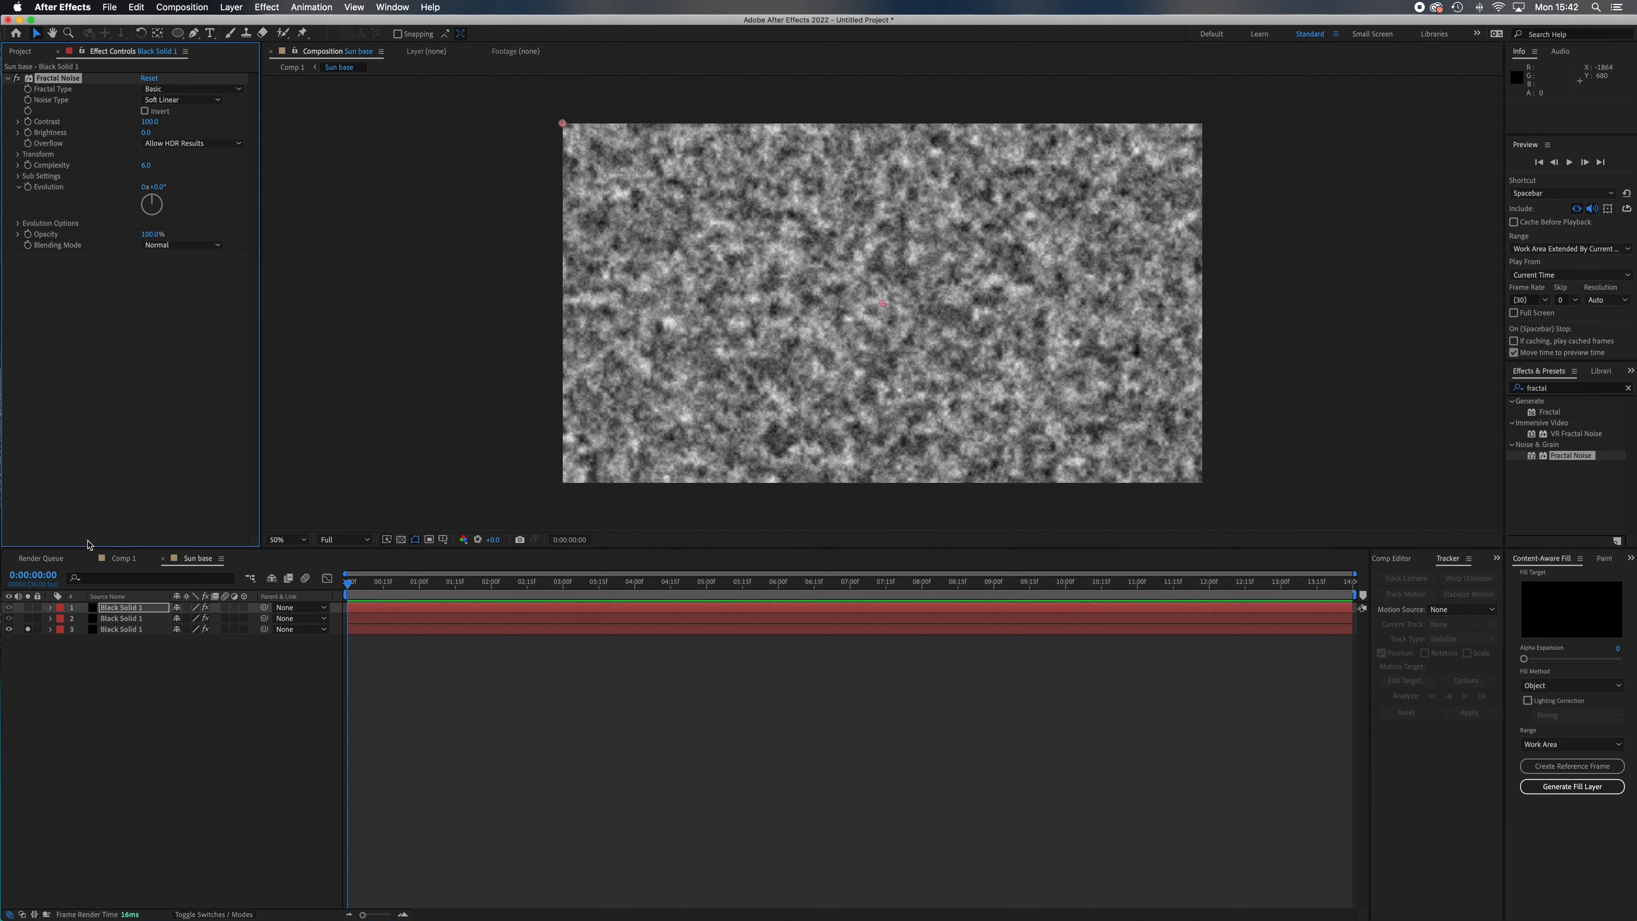
{"action": "left_click", "coordinate": [135, 629]}
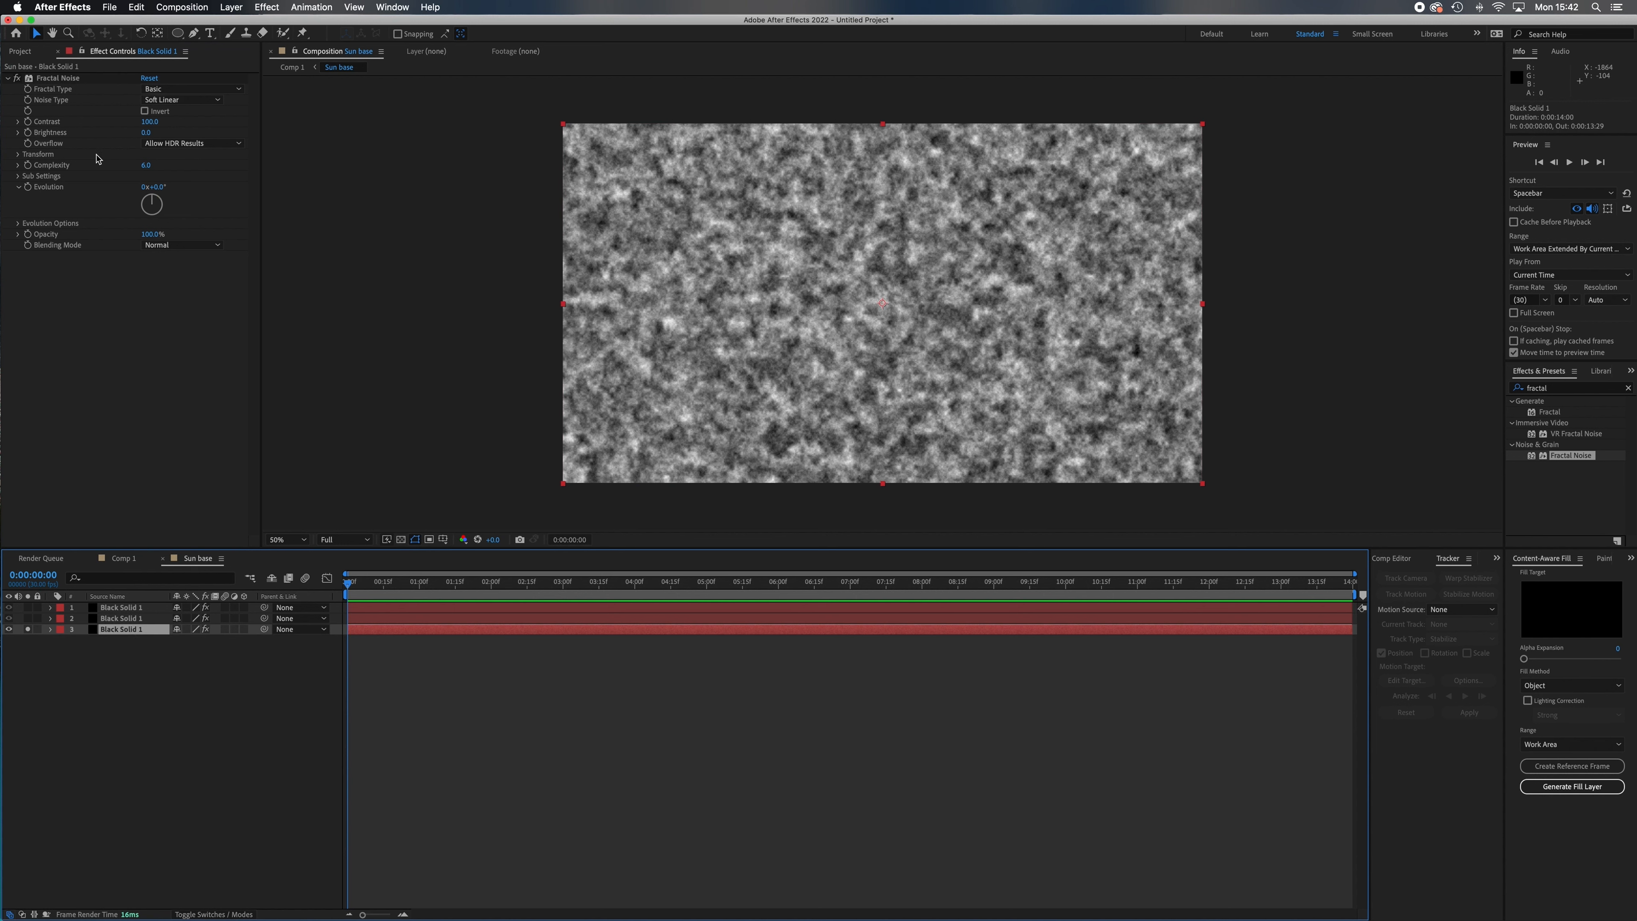
{"action": "left_click", "coordinate": [17, 179]}
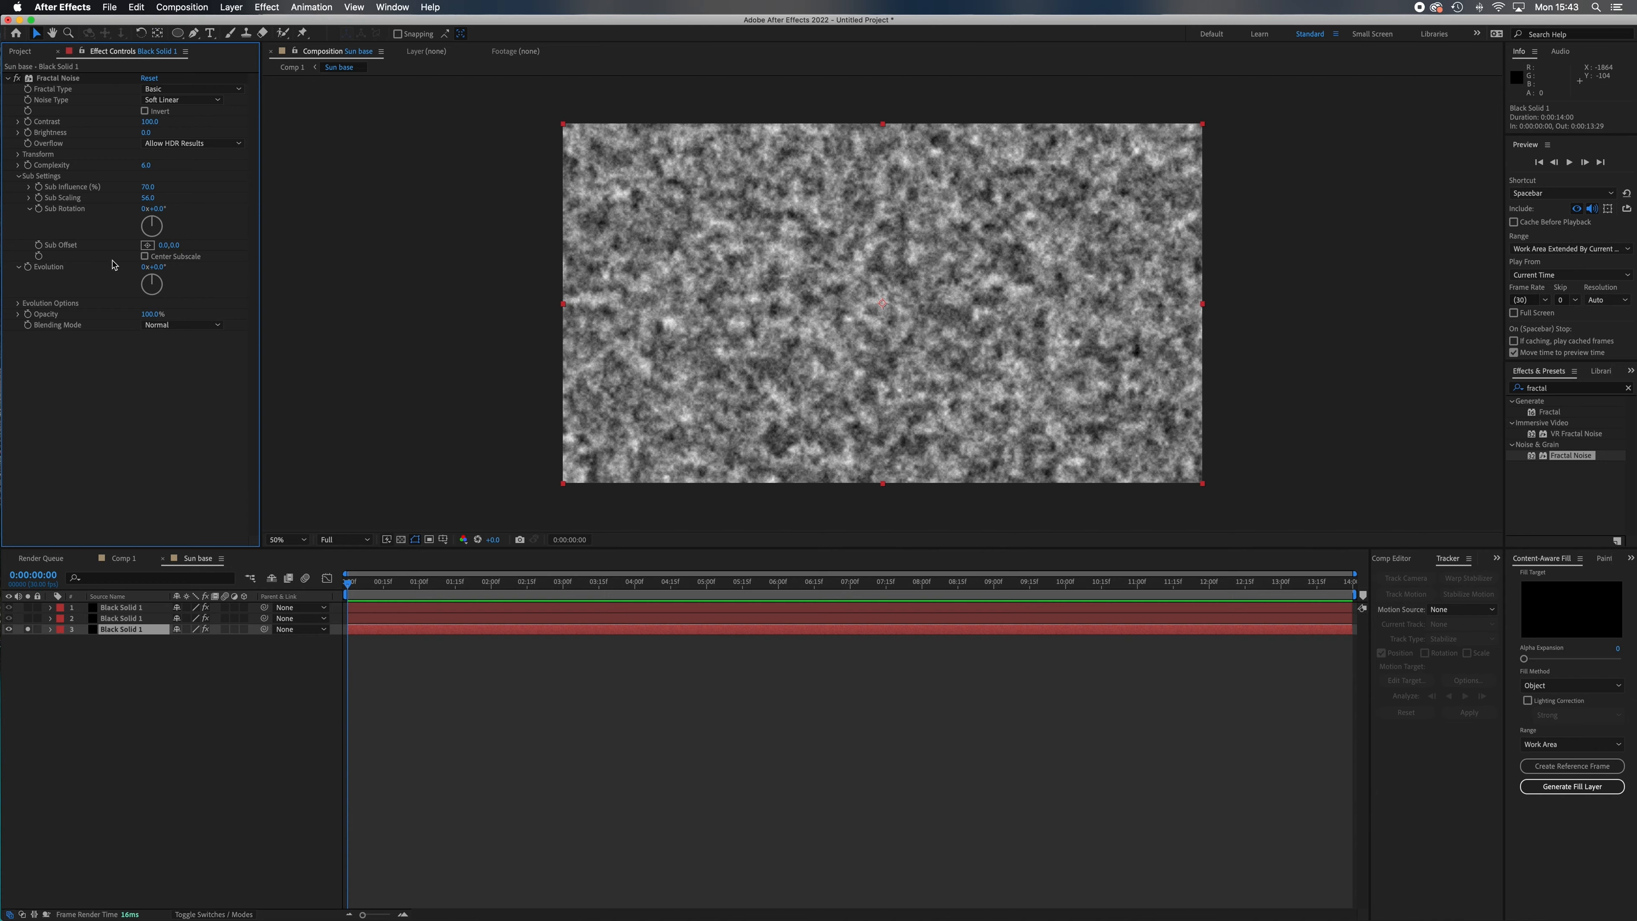
{"action": "left_click", "coordinate": [153, 224]}
{"action": "left_click_drag", "start_coordinate": [153, 224], "coordinate": [161, 260]}
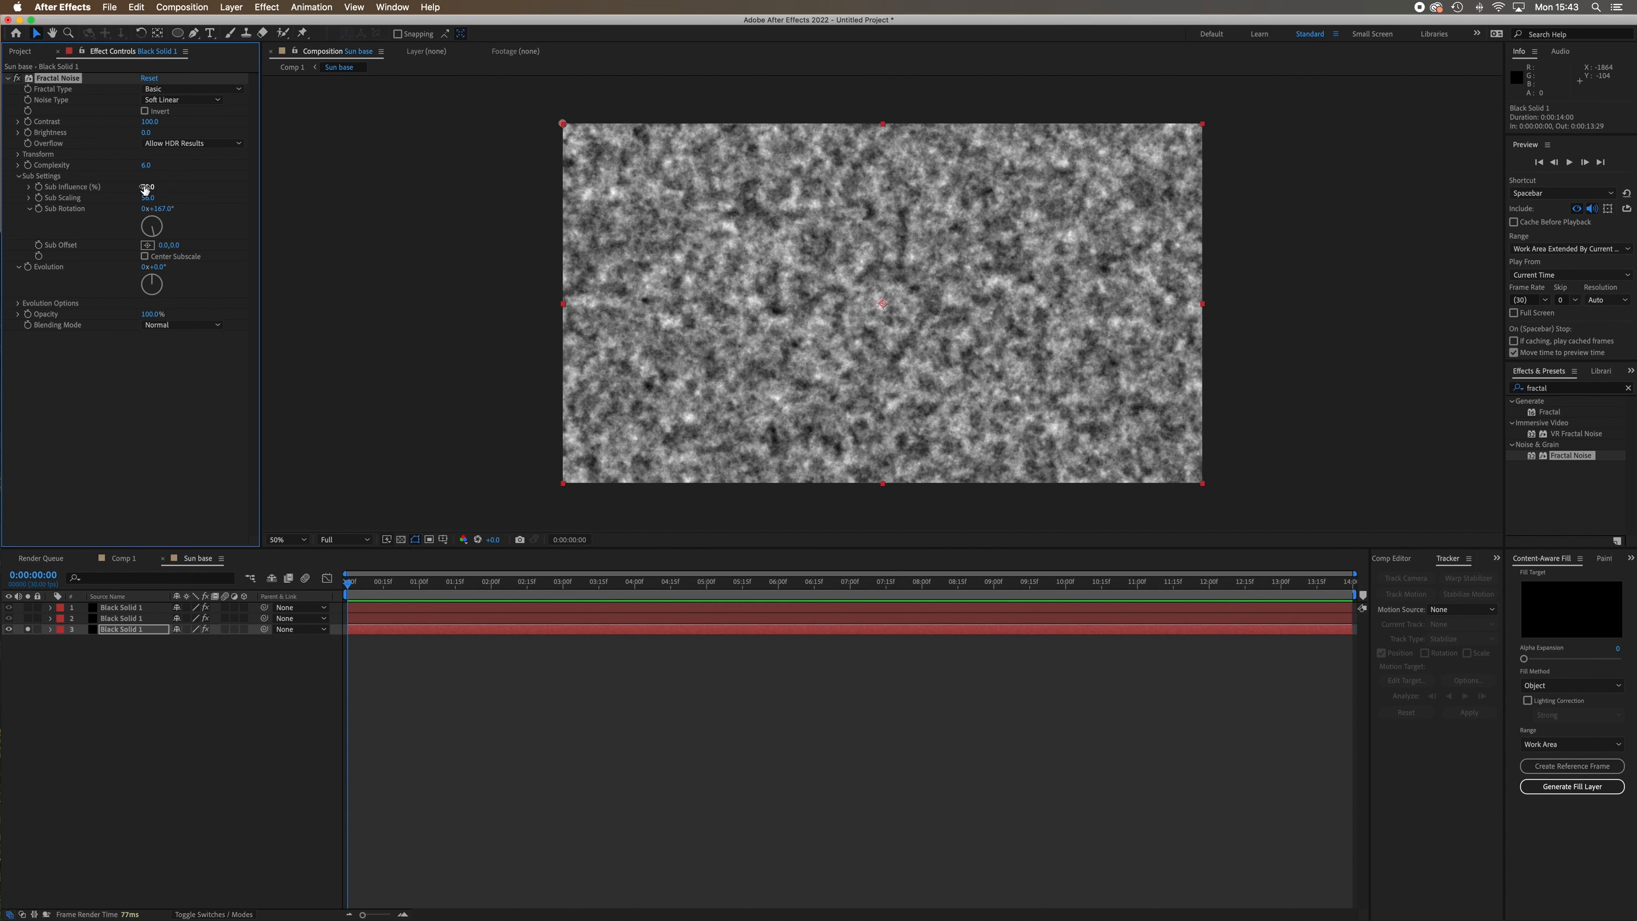
{"action": "left_click_drag", "start_coordinate": [147, 189], "coordinate": [376, 222]}
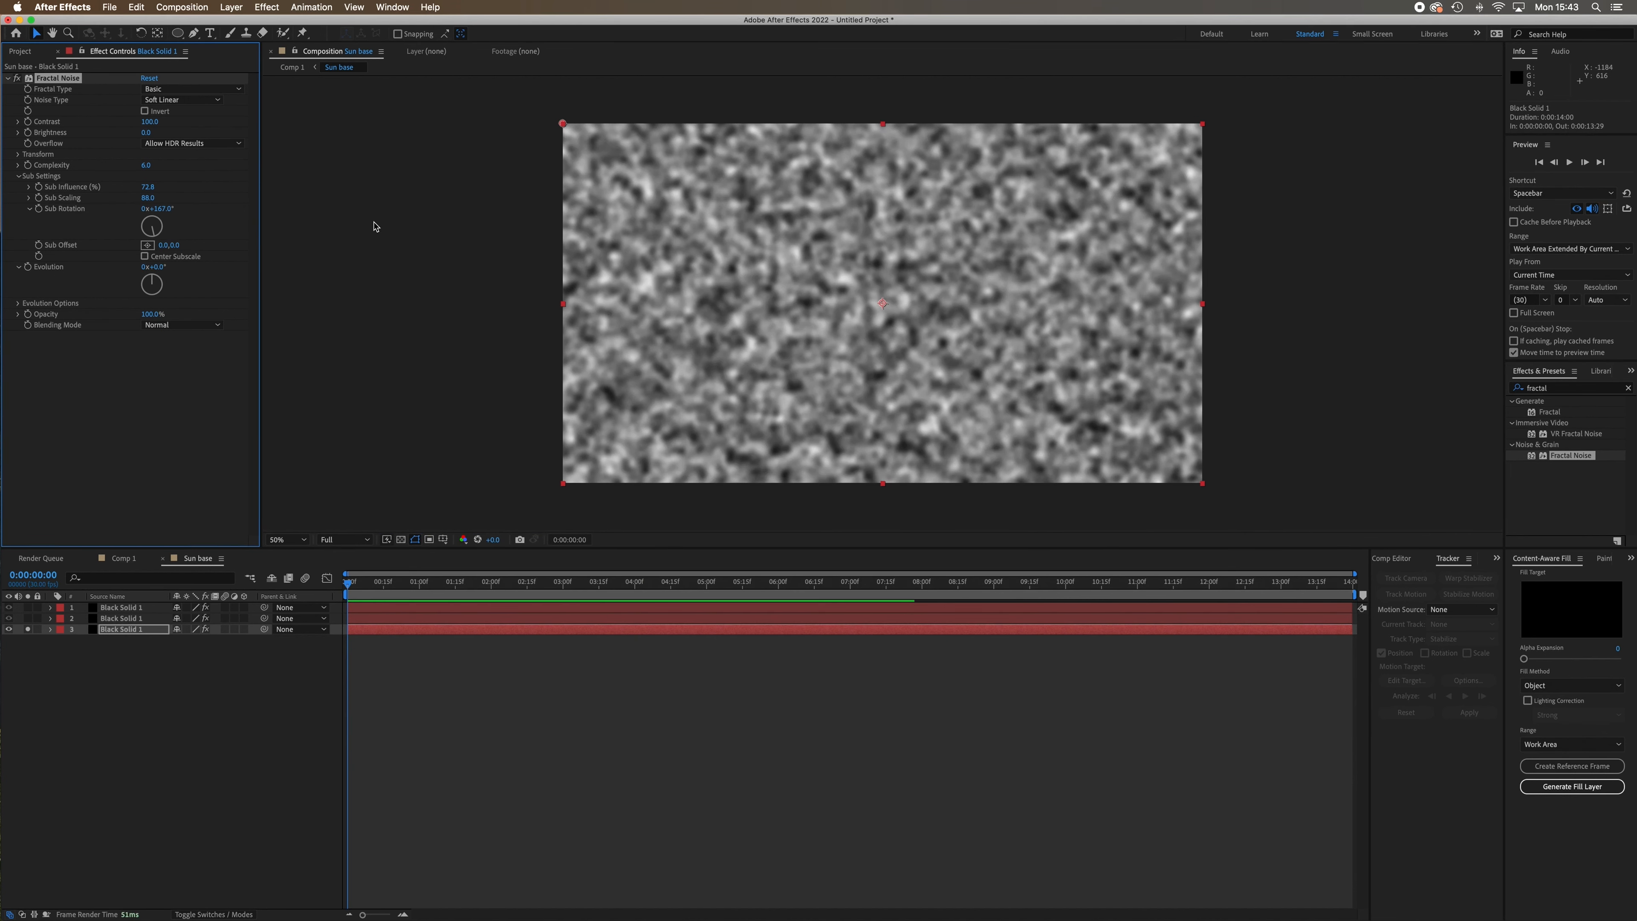
{"action": "left_click_drag", "start_coordinate": [148, 199], "coordinate": [34, 205]}
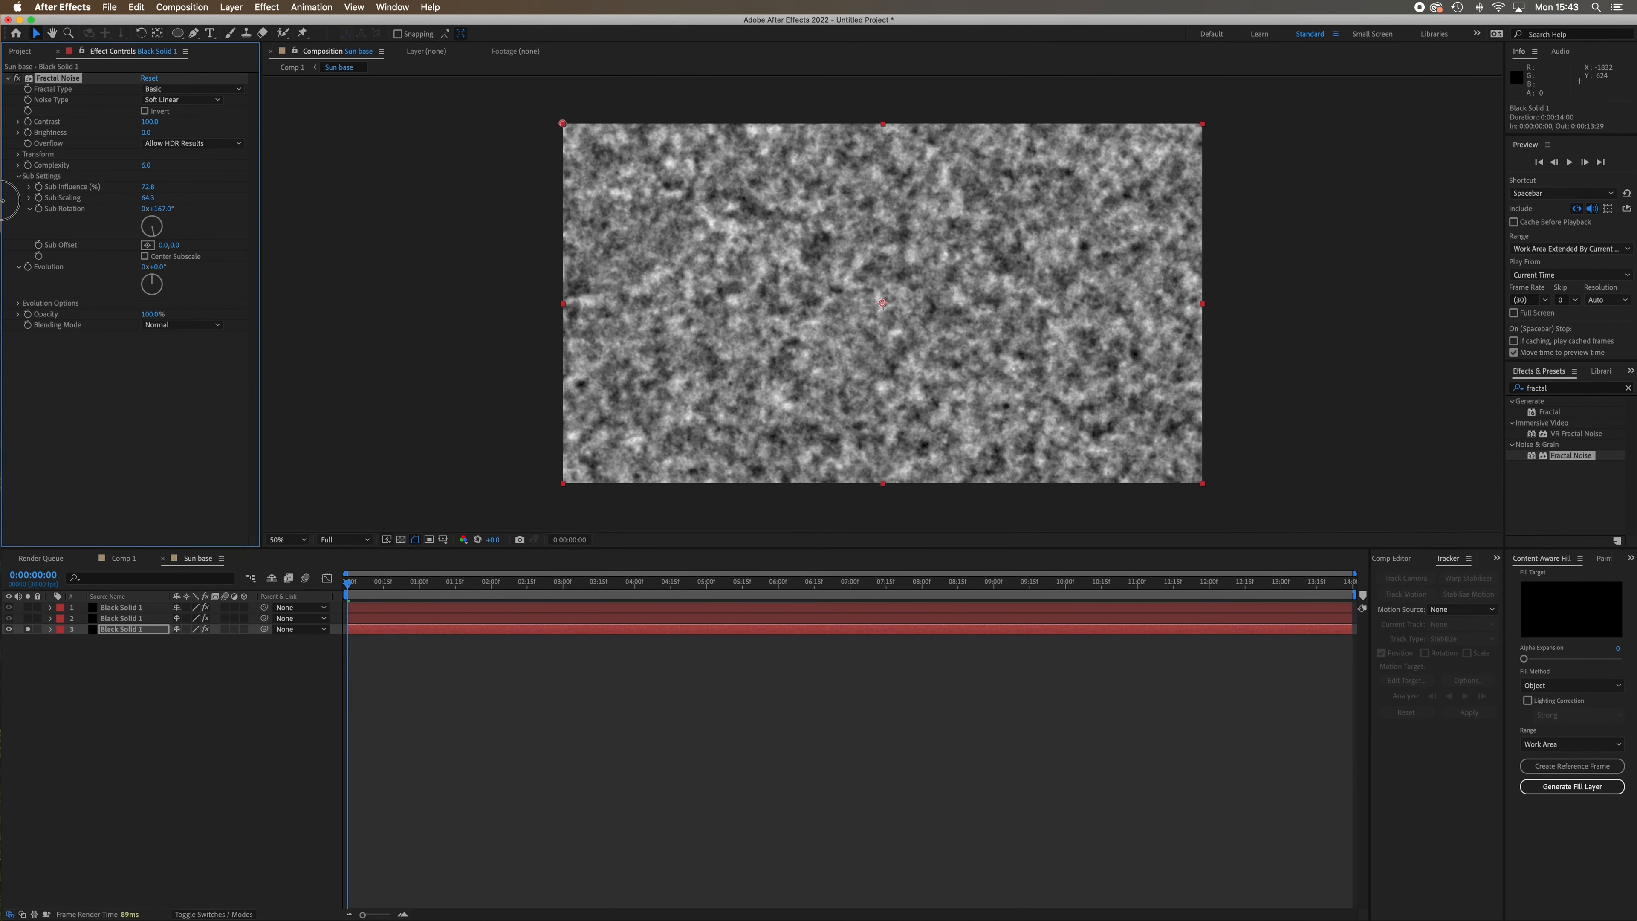
Try reducing the bottom layer's Fractal Noise Scale to 1.0, and undo the change.
{"action": "left_click", "coordinate": [18, 155]}
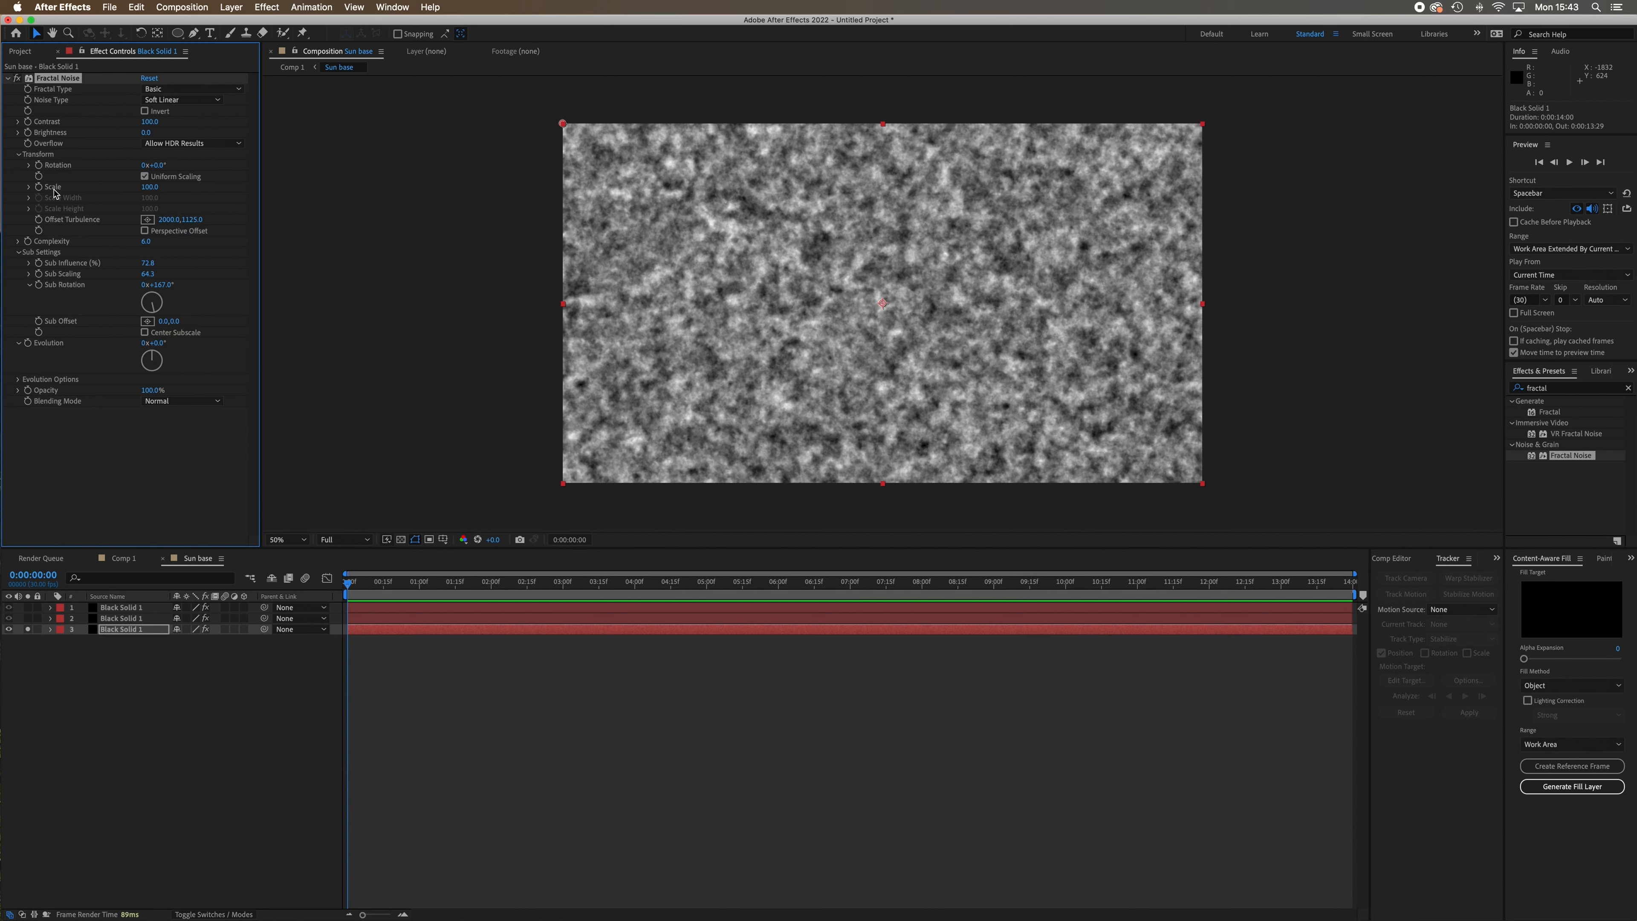
{"action": "left_click_drag", "start_coordinate": [151, 188], "coordinate": [65, 202]}
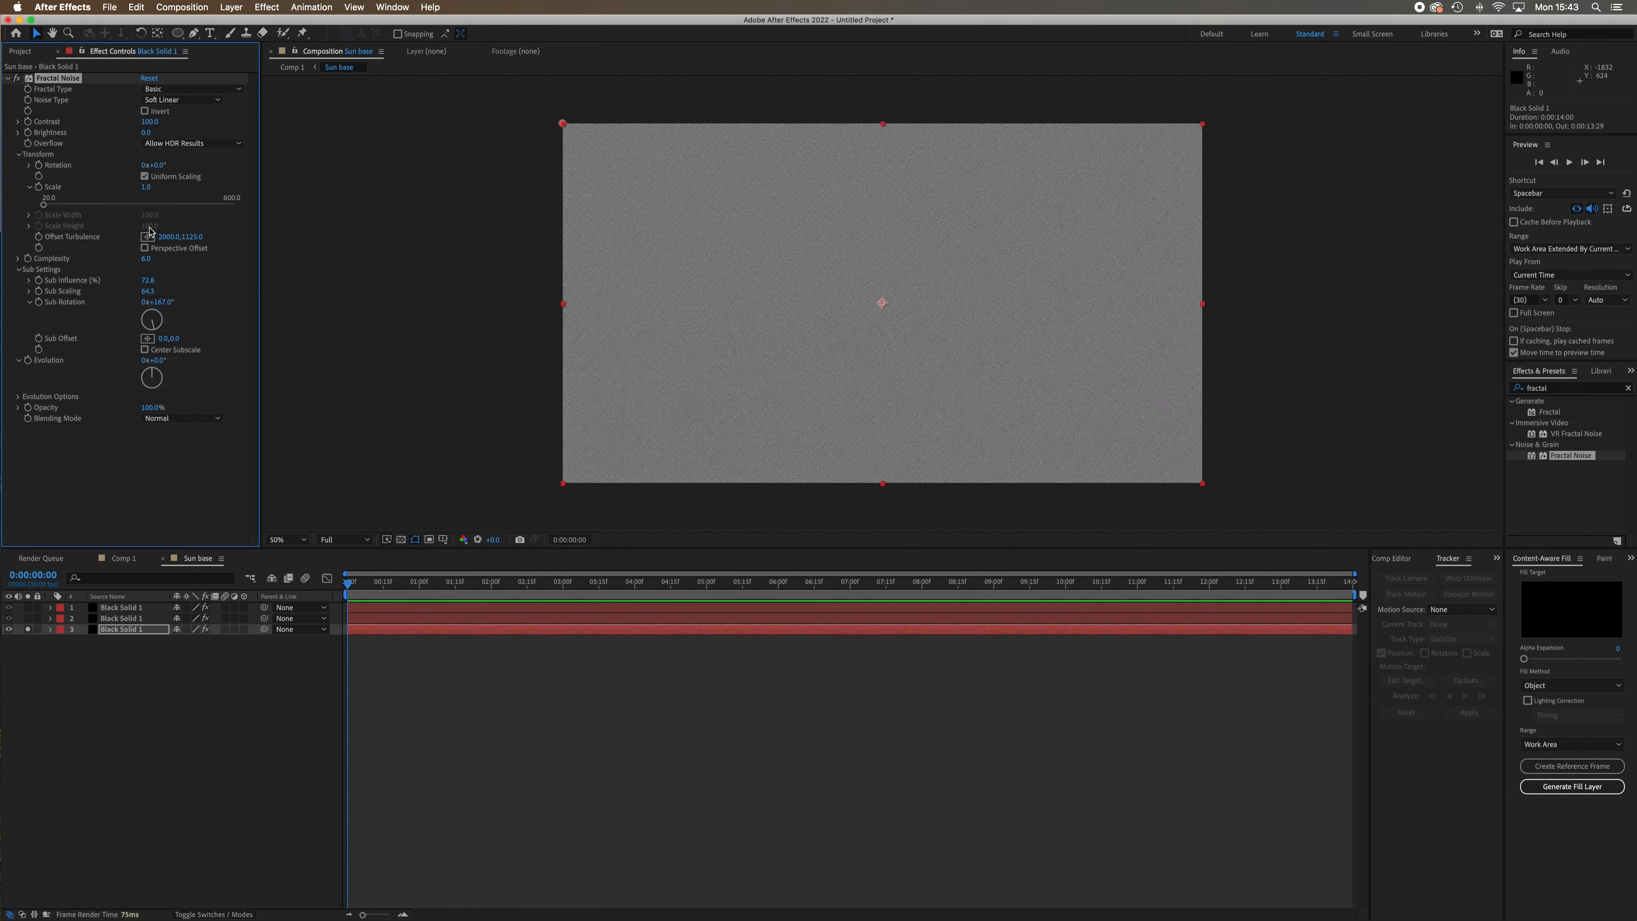
{"action": "key", "text": "super+z"}
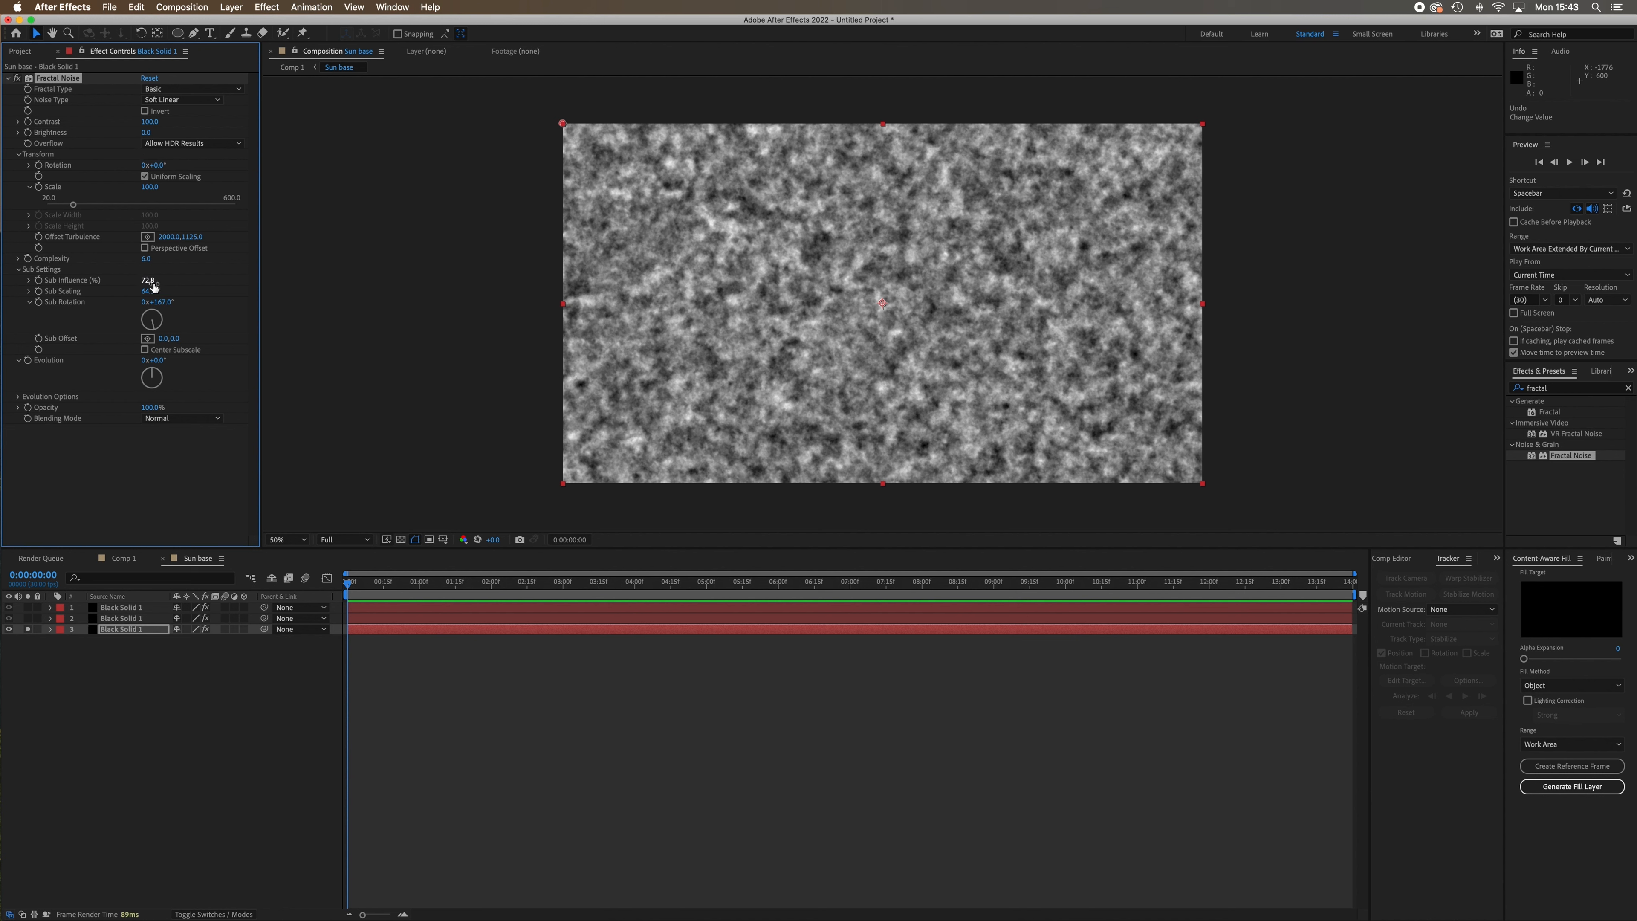
Set the bottom layer's Fractal Noise to Sub Influence 72.9, Sub Scaling 63.5, Contrast 162 and Brightness -19.
{"action": "left_click_drag", "start_coordinate": [150, 284], "coordinate": [140, 293]}
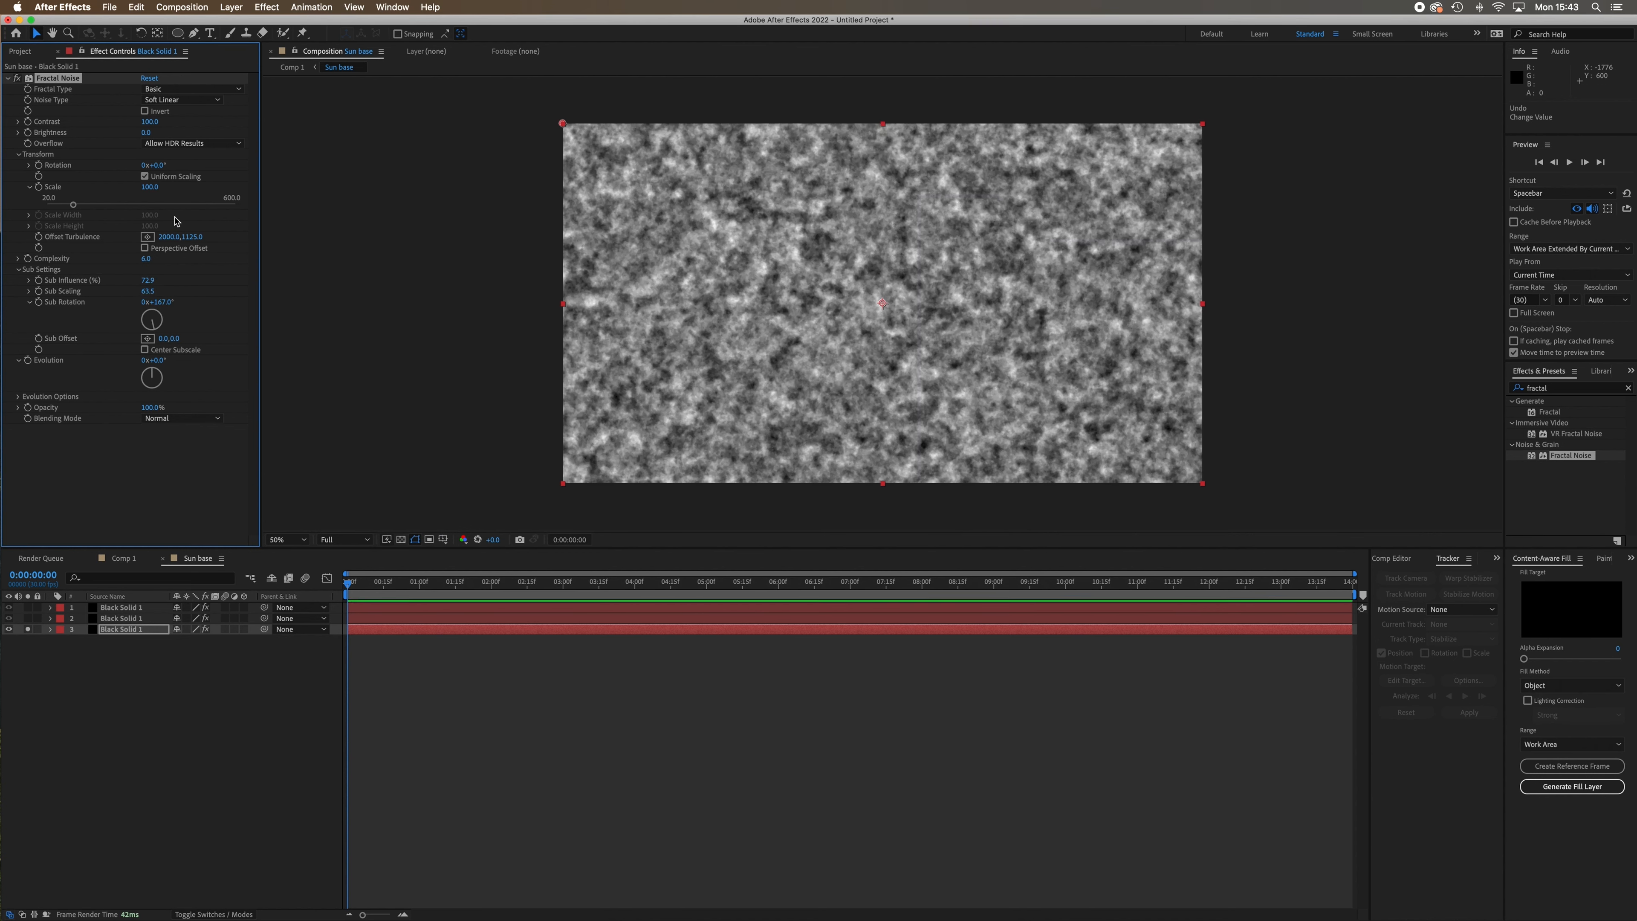
{"action": "mouse_move", "coordinate": [154, 122]}
{"action": "left_mouse_down"}
{"action": "mouse_move", "coordinate": [196, 132]}
{"action": "mouse_move", "coordinate": [135, 136]}
{"action": "left_mouse_up"}
{"action": "left_click", "coordinate": [124, 718]}
Solo the middle black solid layer in place of the bottom one.
{"action": "left_click", "coordinate": [28, 618]}
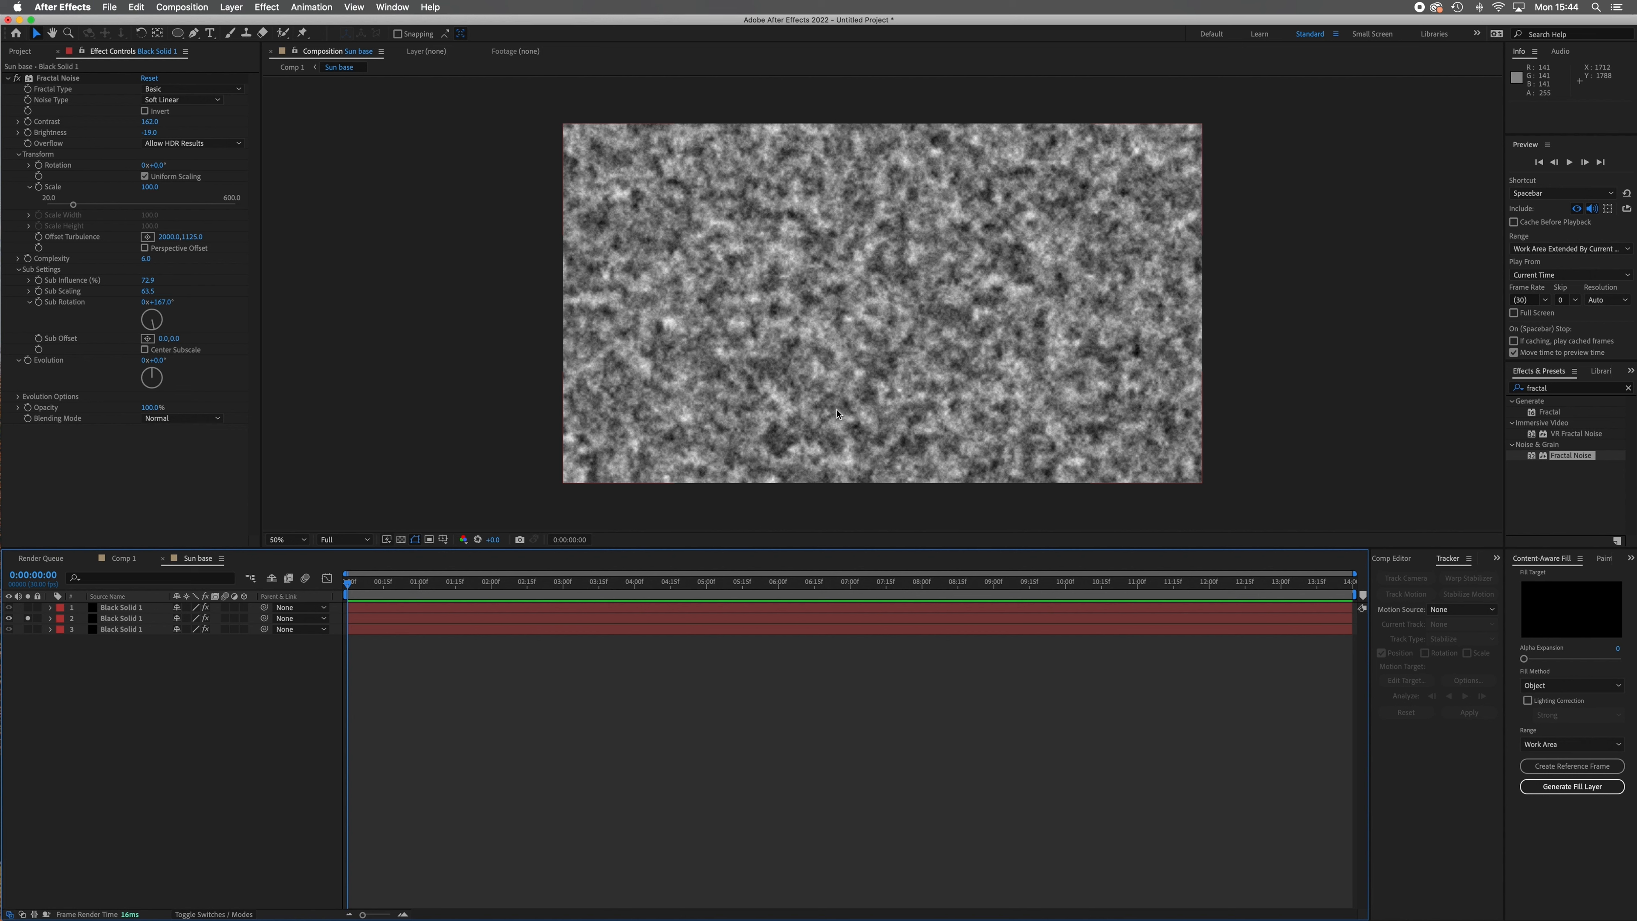
{"action": "key", "text": "comma"}
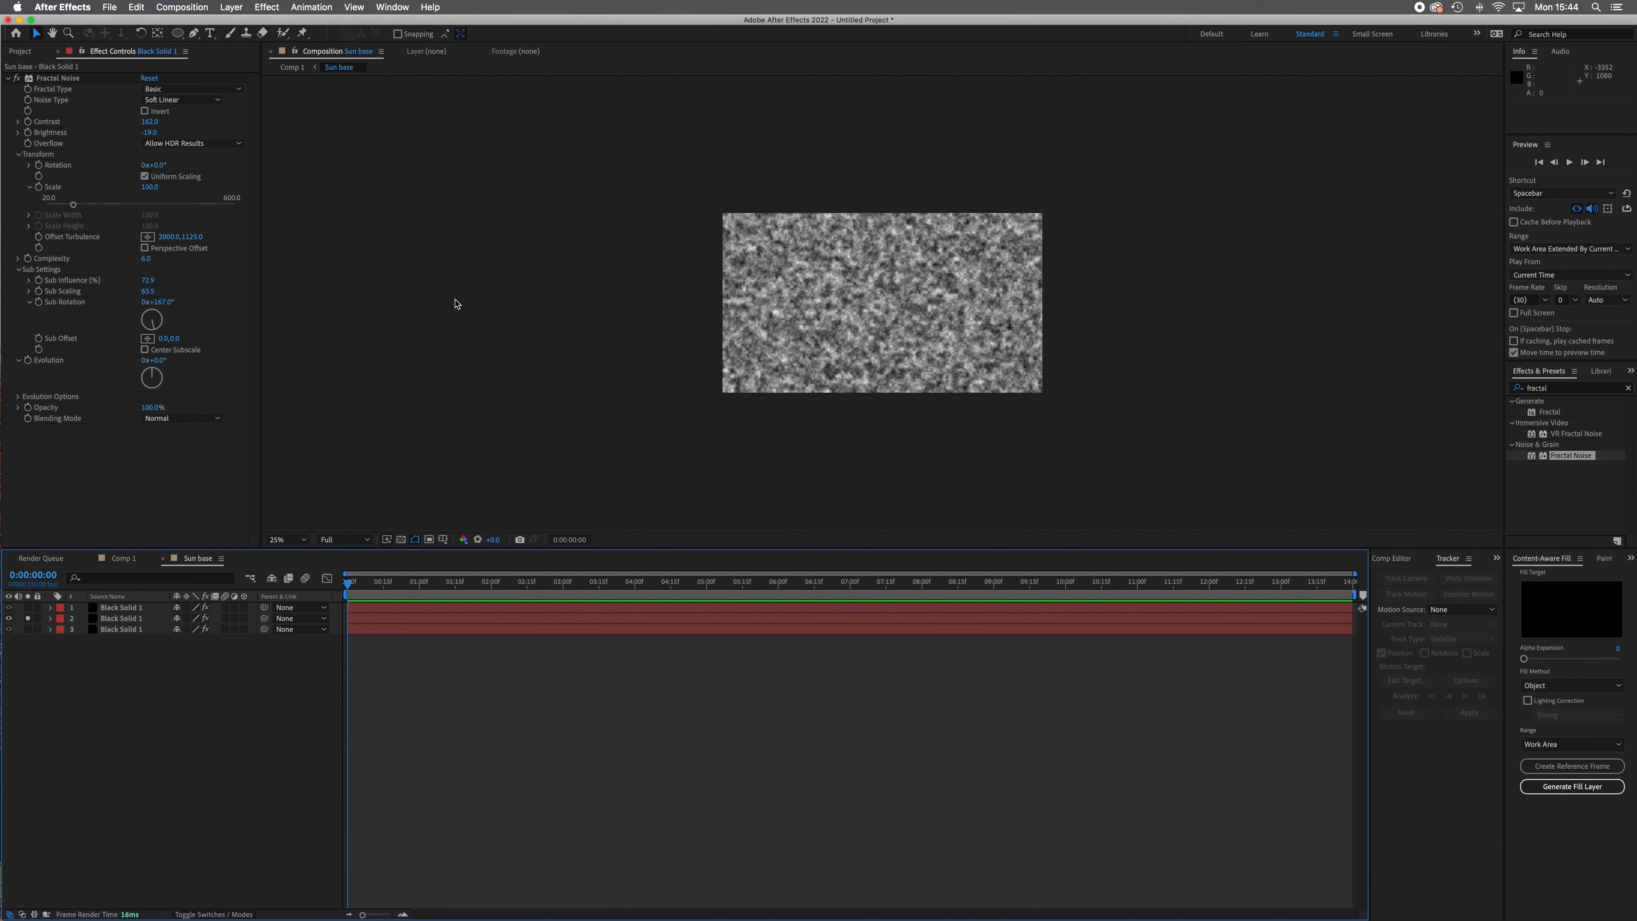
{"action": "key", "text": "period"}
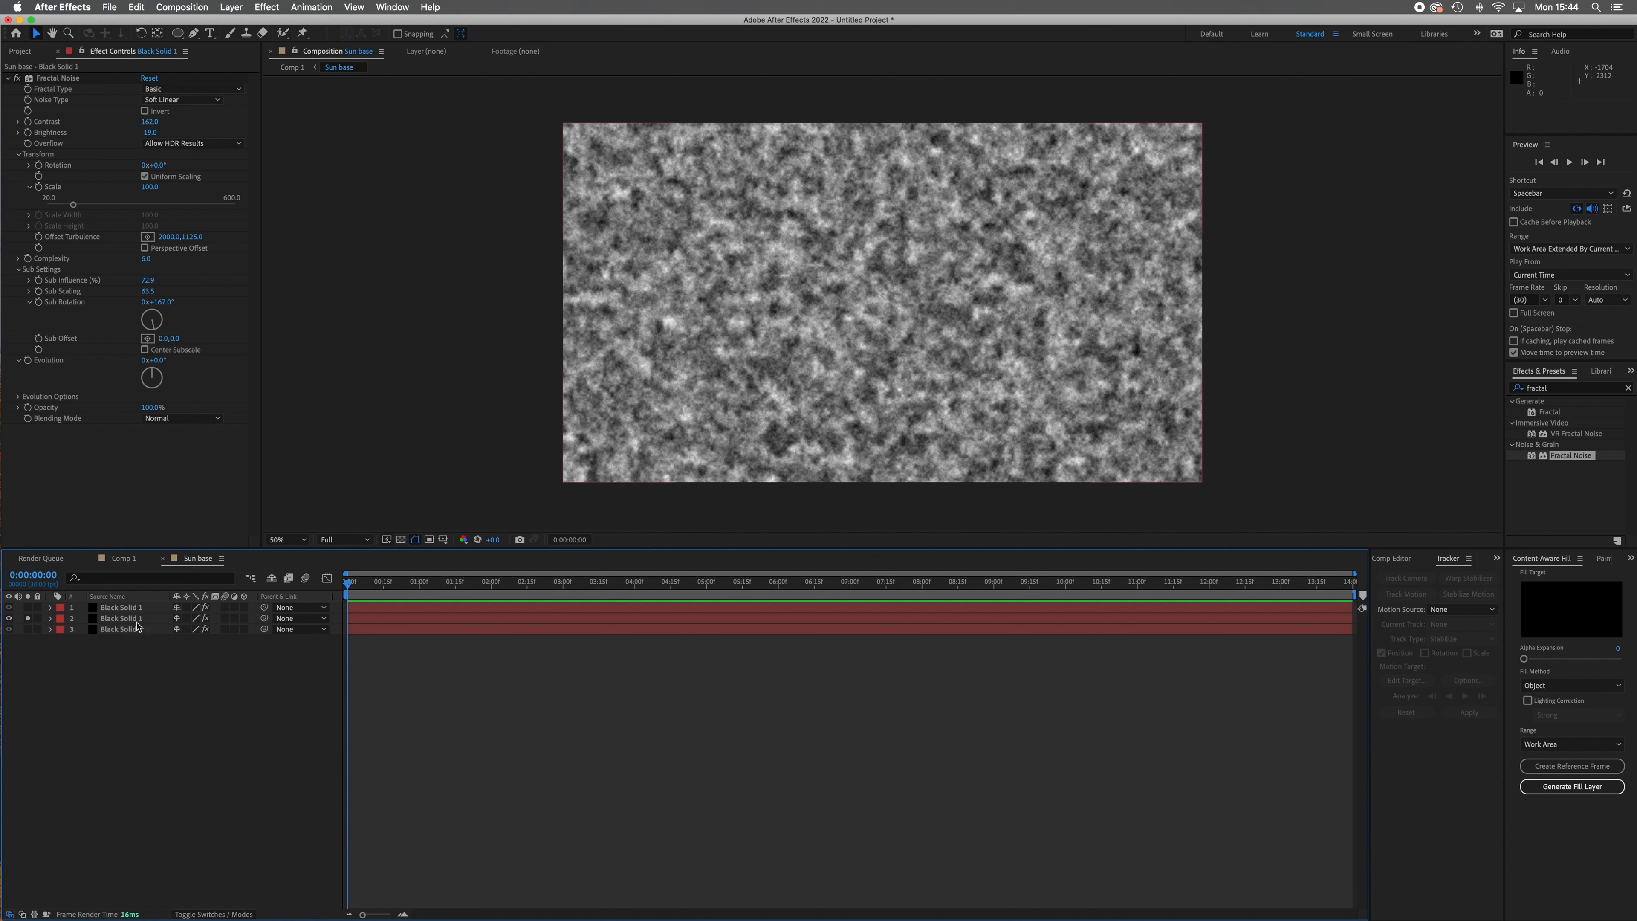
Try the Dynamic Progressive fractal type on the bottom layer, and return it to Basic.
{"action": "left_click", "coordinate": [238, 89]}
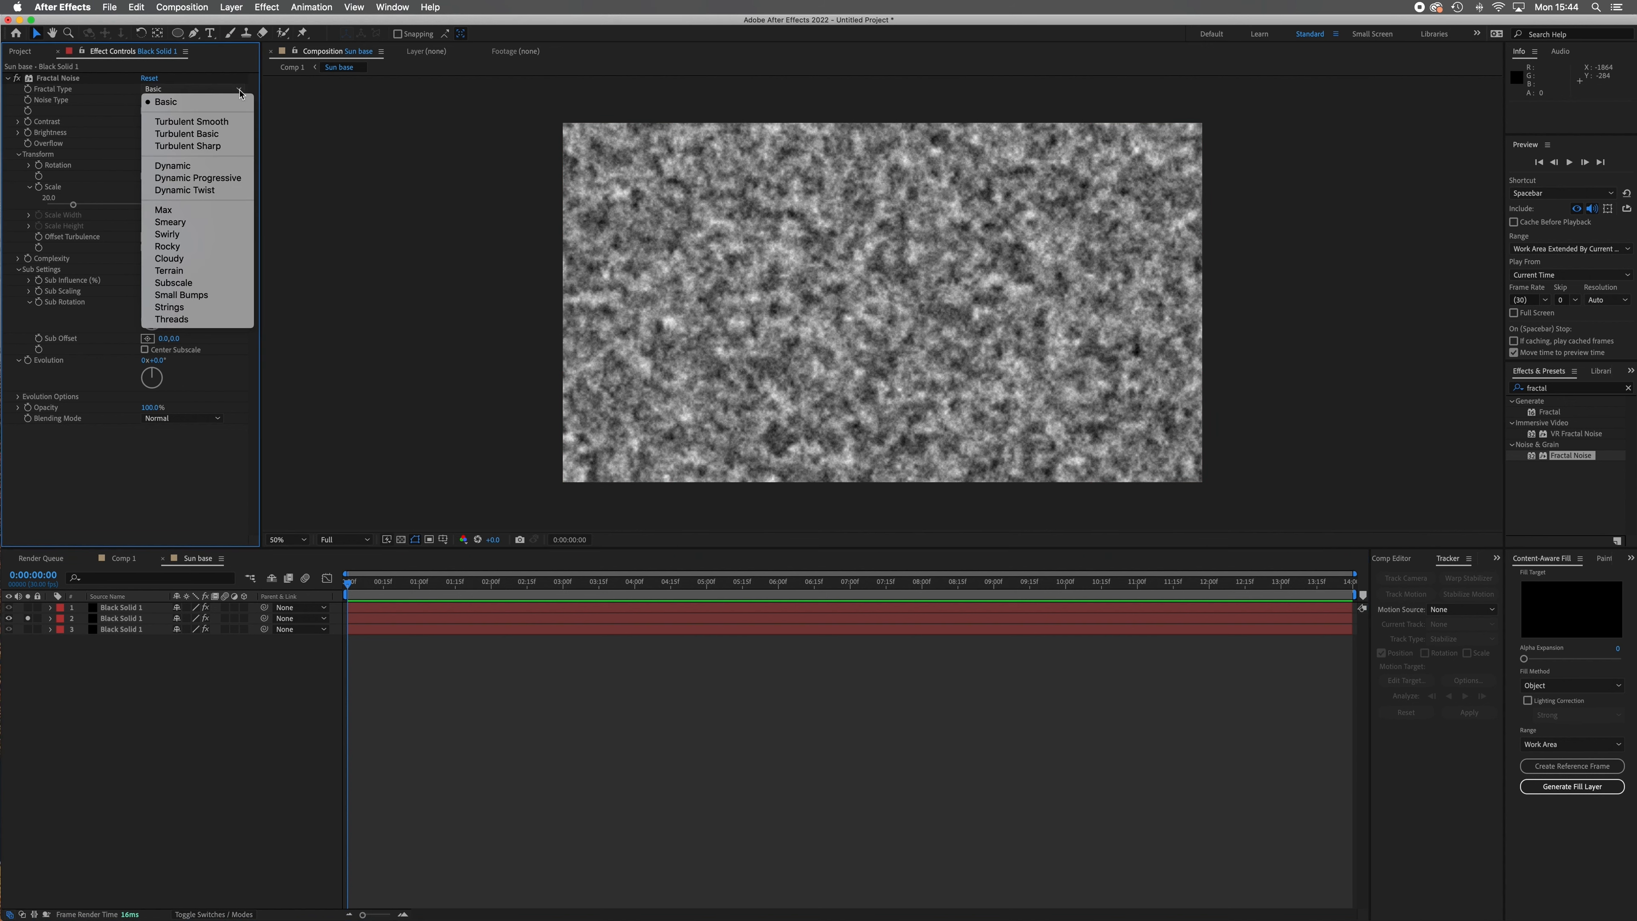
{"action": "left_click", "coordinate": [233, 180]}
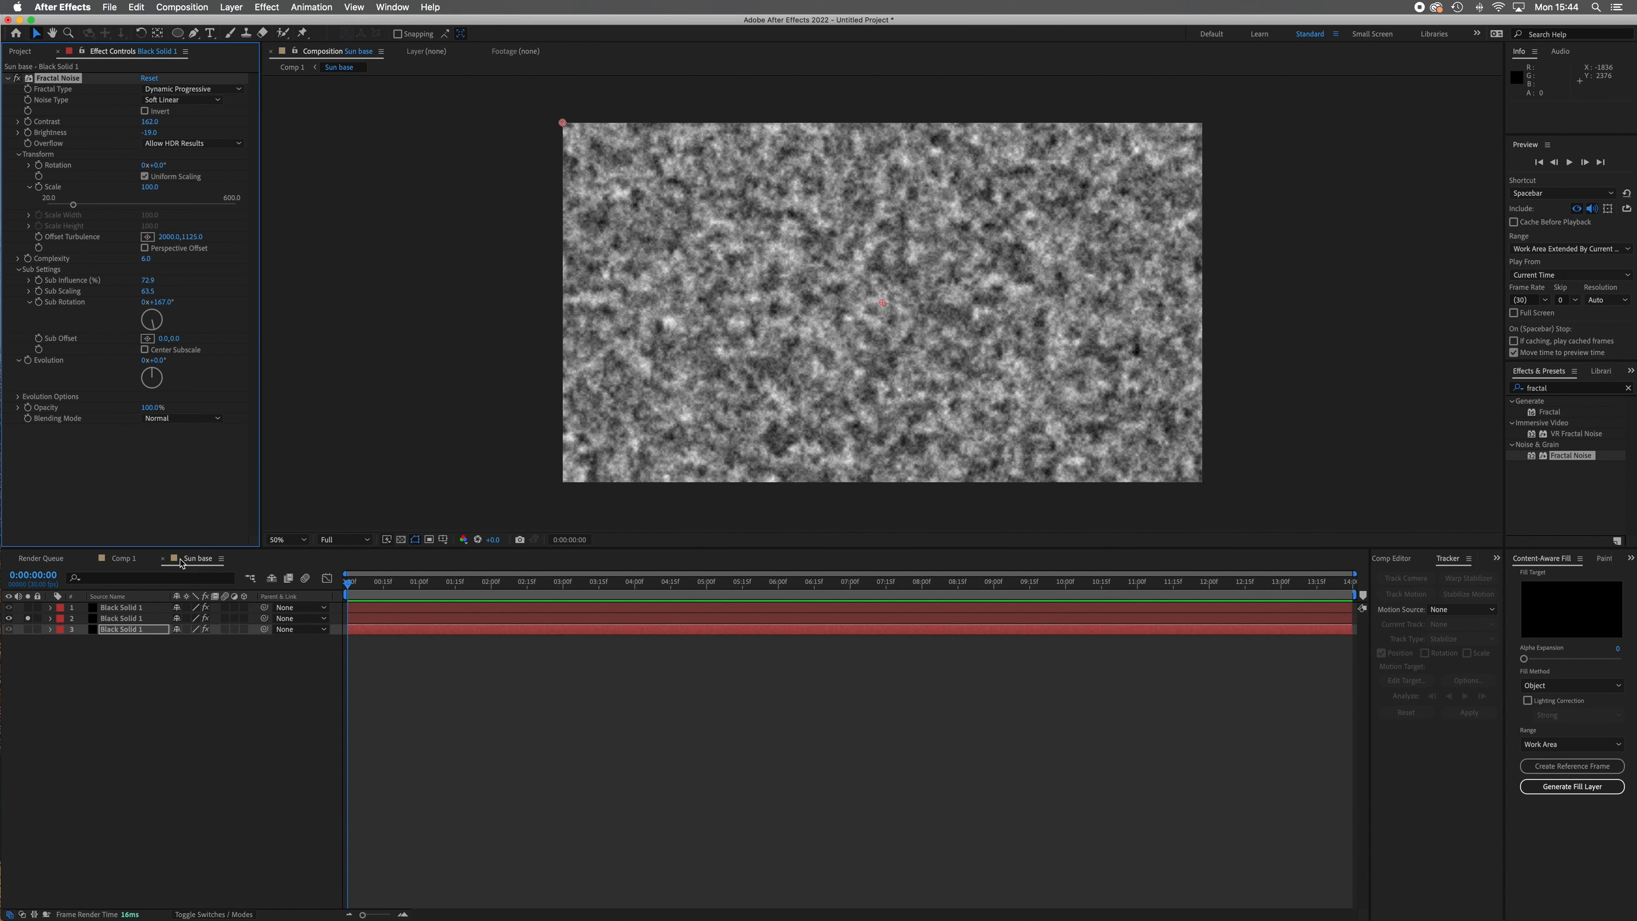
{"action": "left_click", "coordinate": [145, 620]}
{"action": "left_click", "coordinate": [135, 630]}
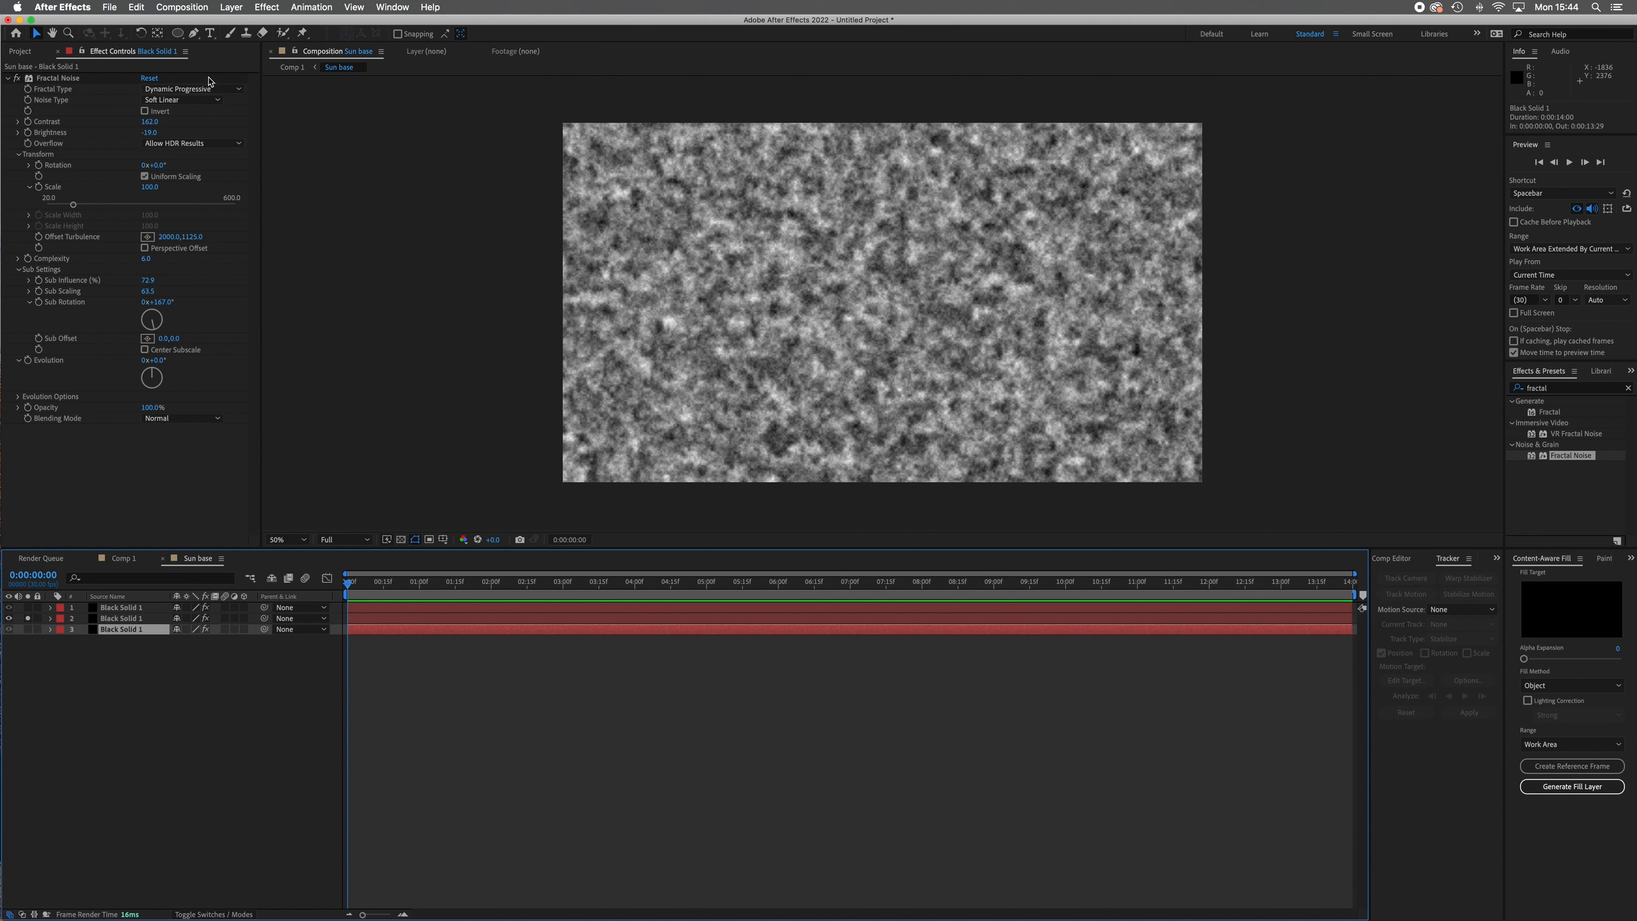
{"action": "left_click", "coordinate": [232, 90]}
{"action": "left_click", "coordinate": [217, 104]}
Solo the bottom layer to view its noise pattern, and switch the solo back to the middle layer.
{"action": "left_click", "coordinate": [29, 630]}
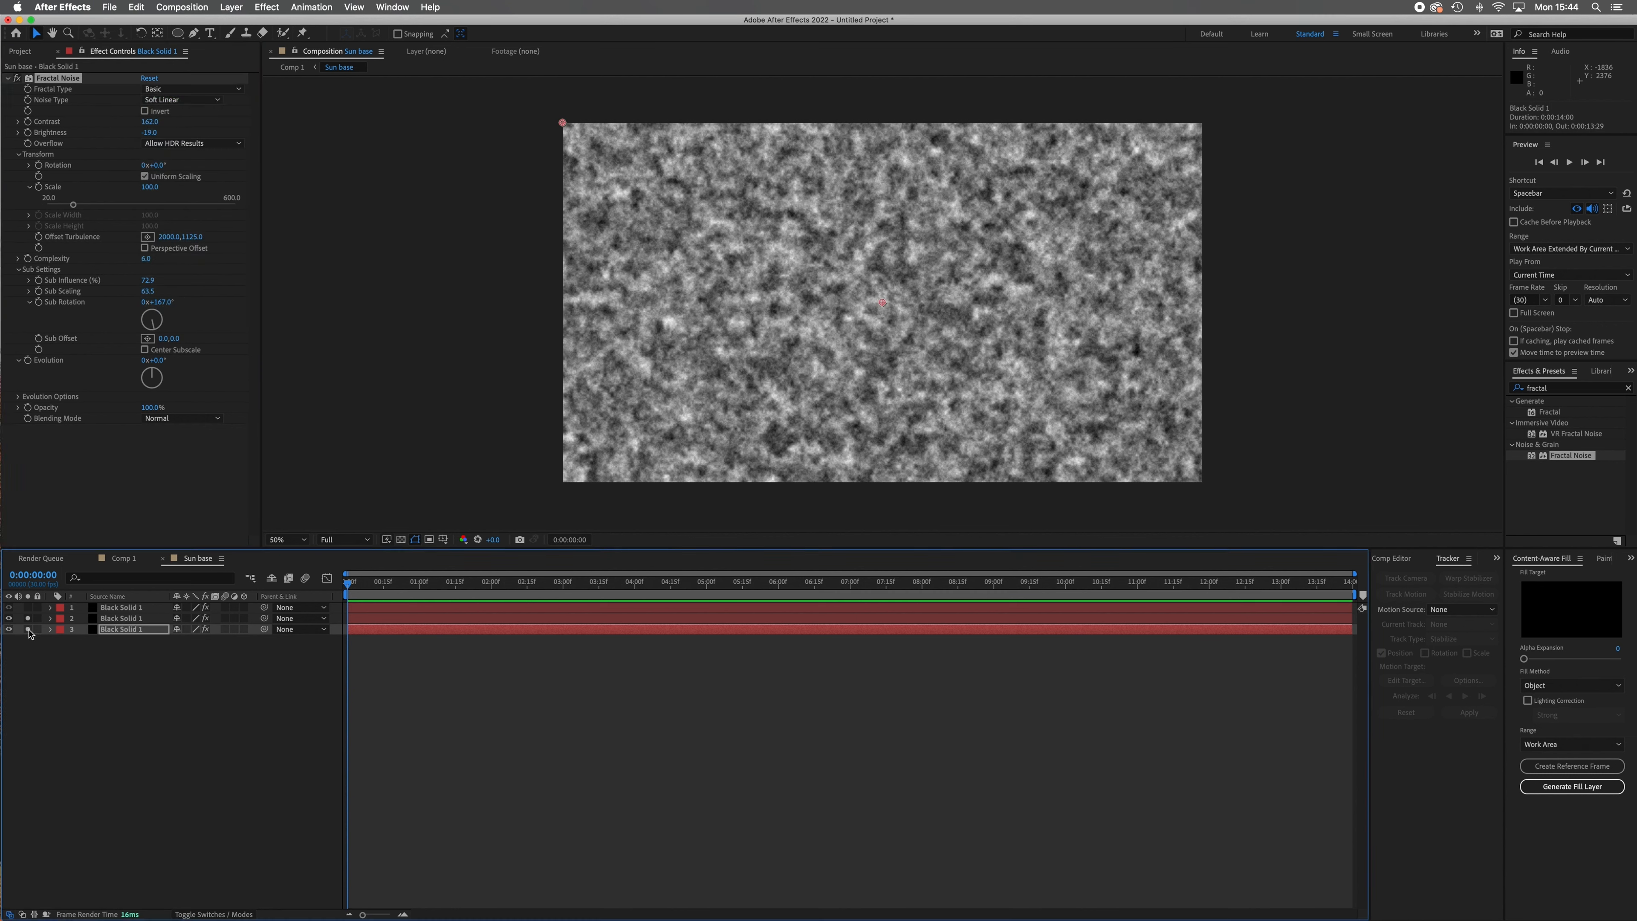
{"action": "left_click", "coordinate": [28, 618]}
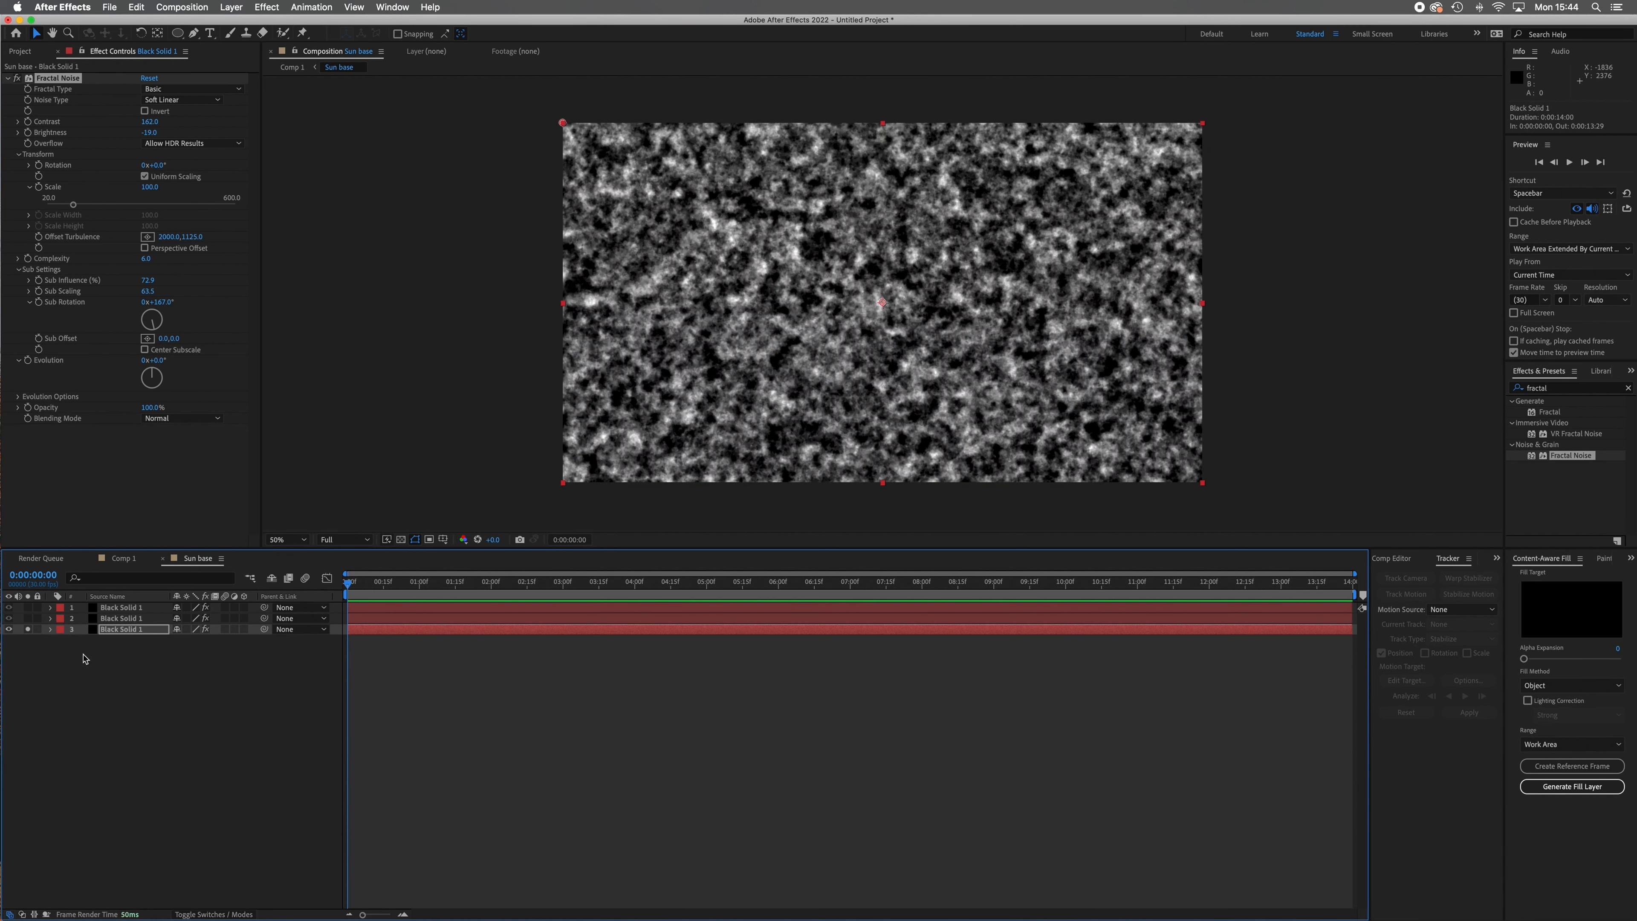
{"action": "left_click", "coordinate": [27, 618], "text": "alt"}
Change the middle layer's Fractal Noise type to Dynamic Progressive.
{"action": "left_click", "coordinate": [121, 617]}
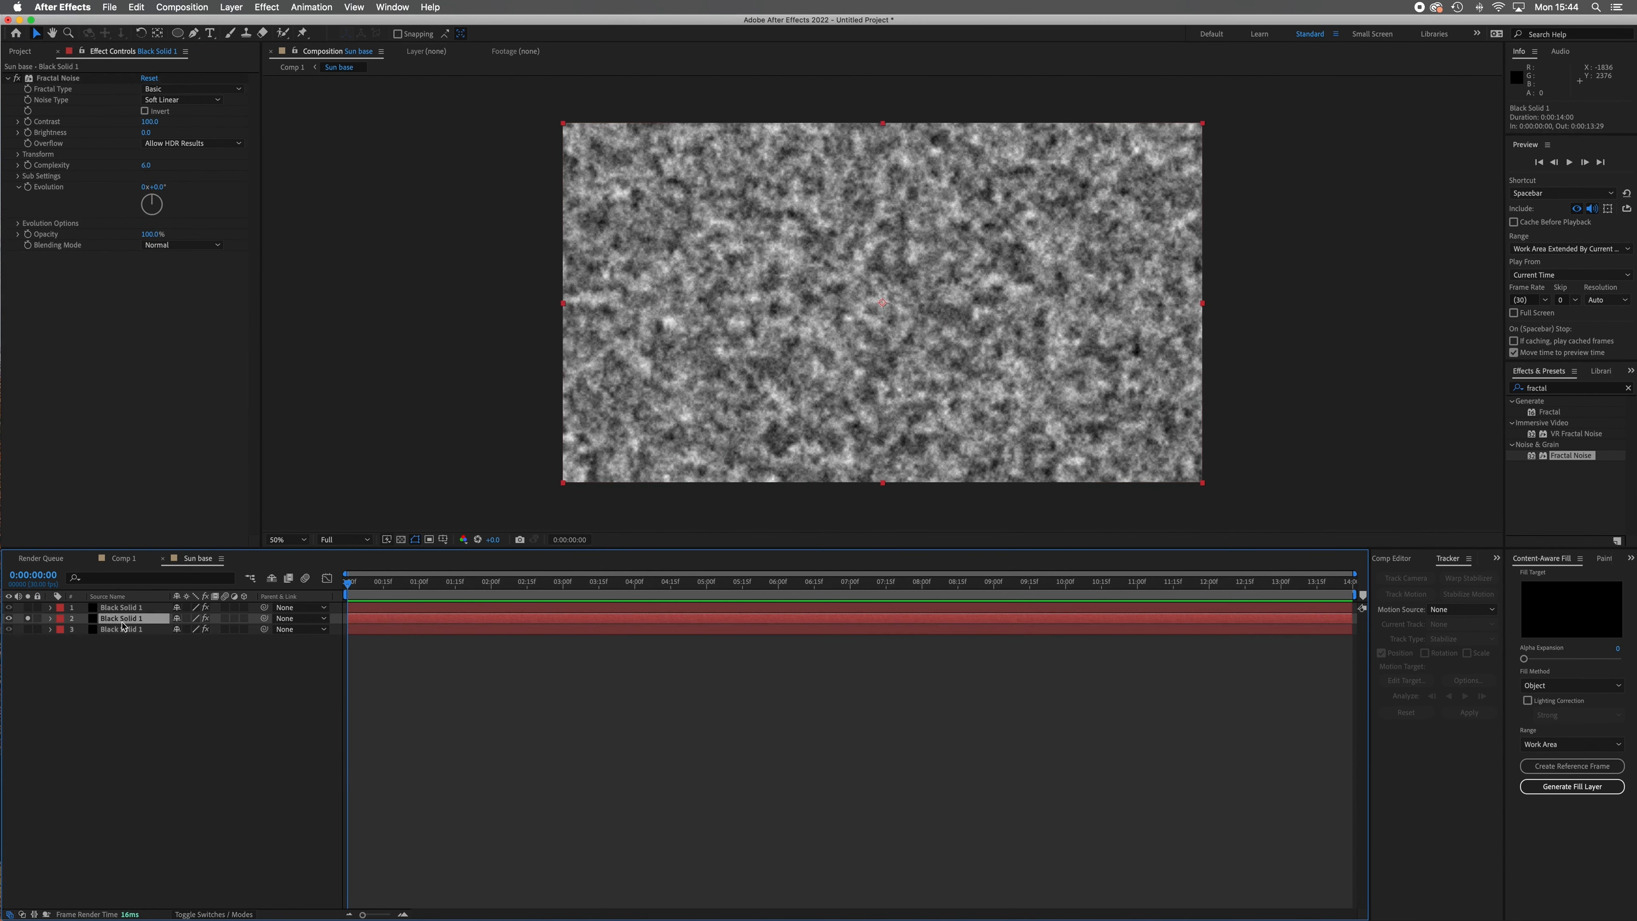
{"action": "left_click", "coordinate": [237, 89]}
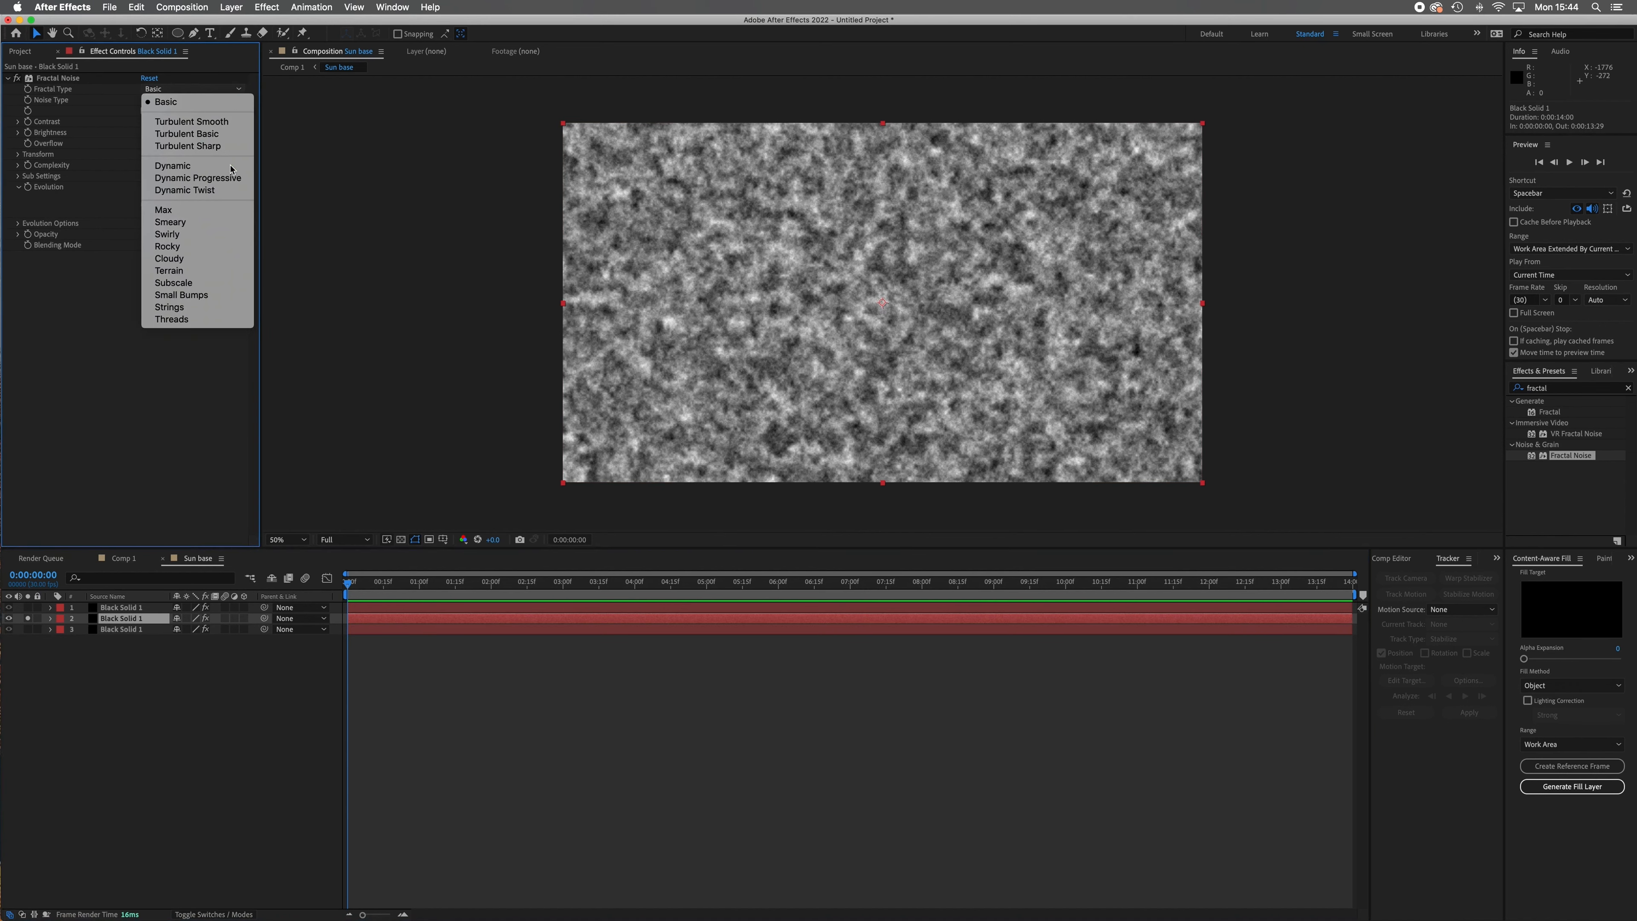
{"action": "left_click", "coordinate": [231, 180]}
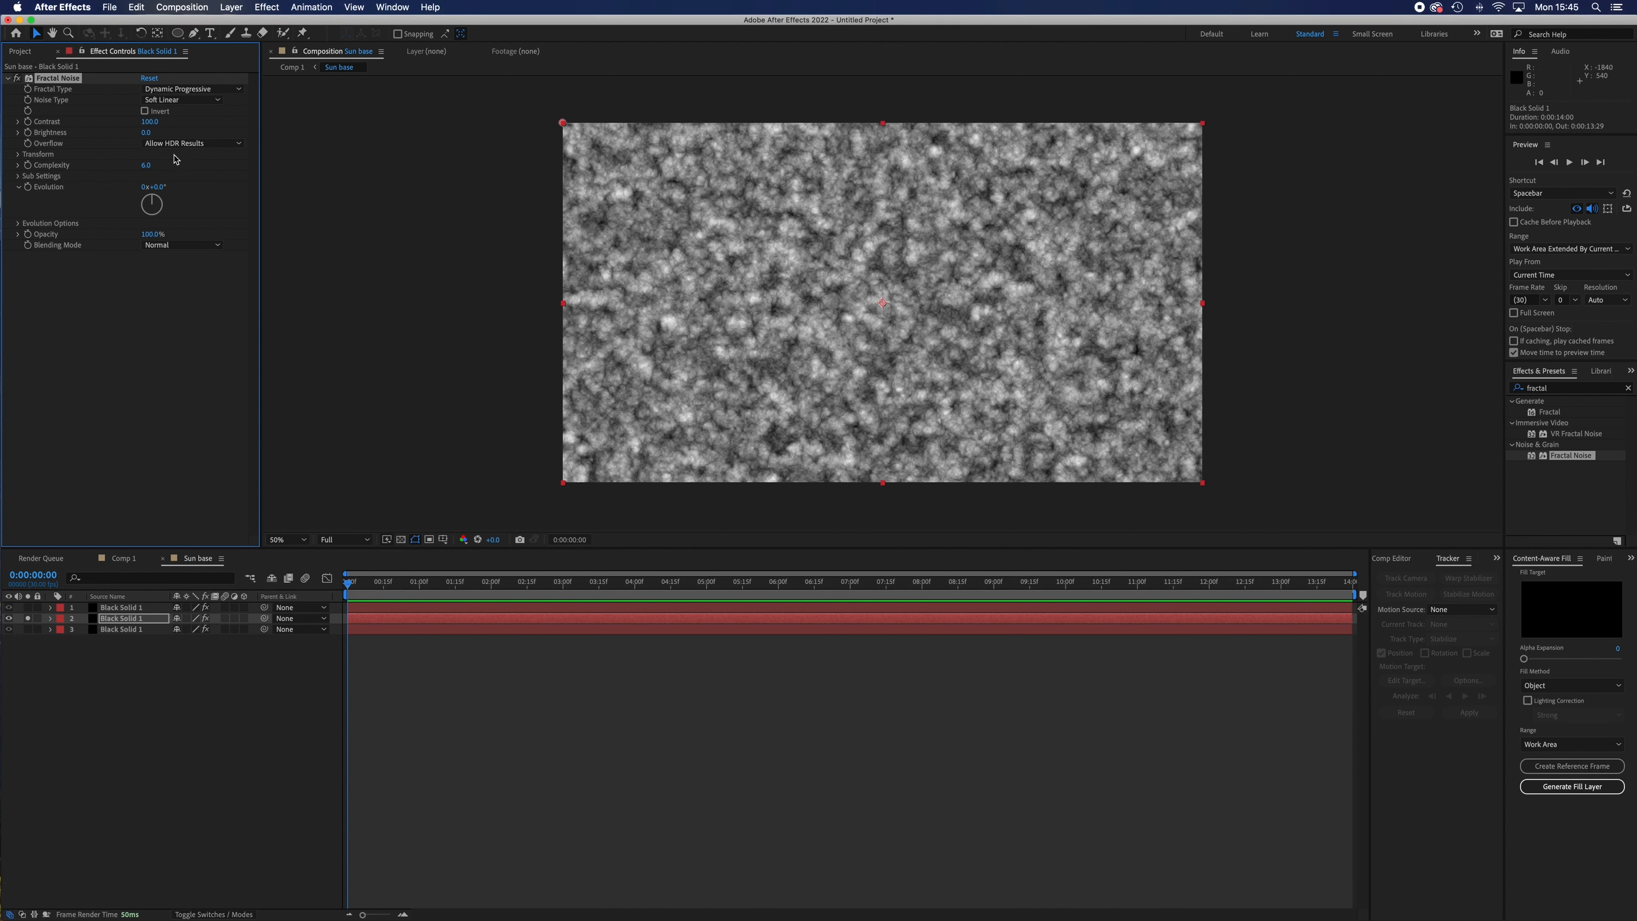
Set the middle layer's Fractal Noise Sub Rotation to 208°, Sub Influence to 72.1 and Sub Scaling to 69.6.
{"action": "left_click", "coordinate": [18, 175]}
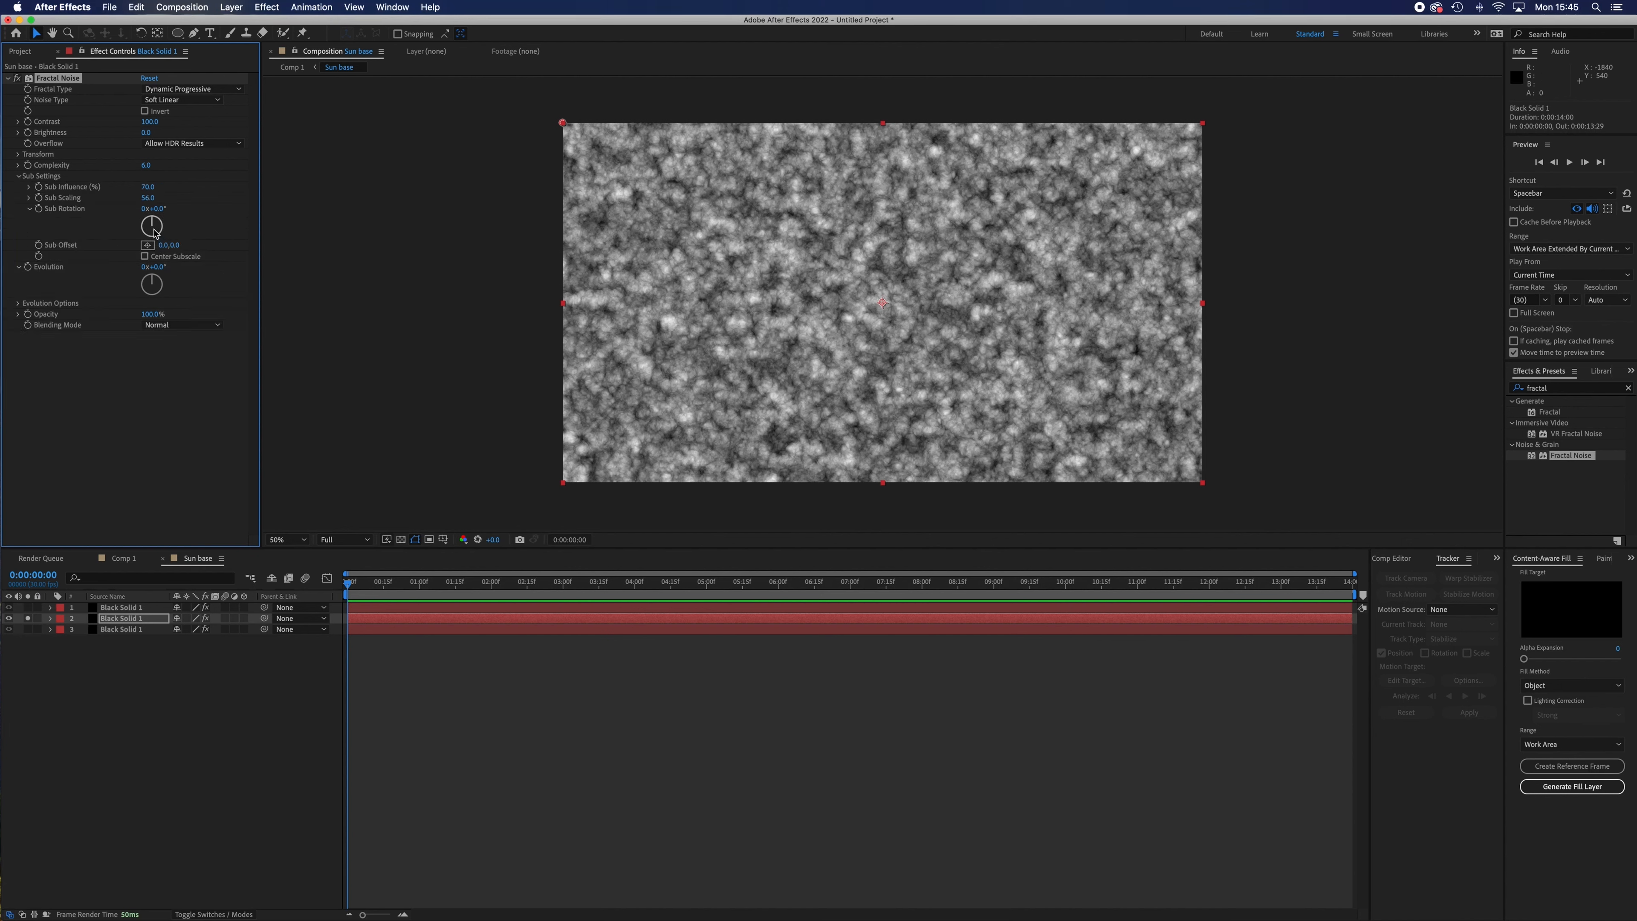
{"action": "mouse_move", "coordinate": [153, 225]}
{"action": "left_mouse_down"}
{"action": "mouse_move", "coordinate": [169, 235]}
{"action": "mouse_move", "coordinate": [144, 247]}
{"action": "left_mouse_up"}
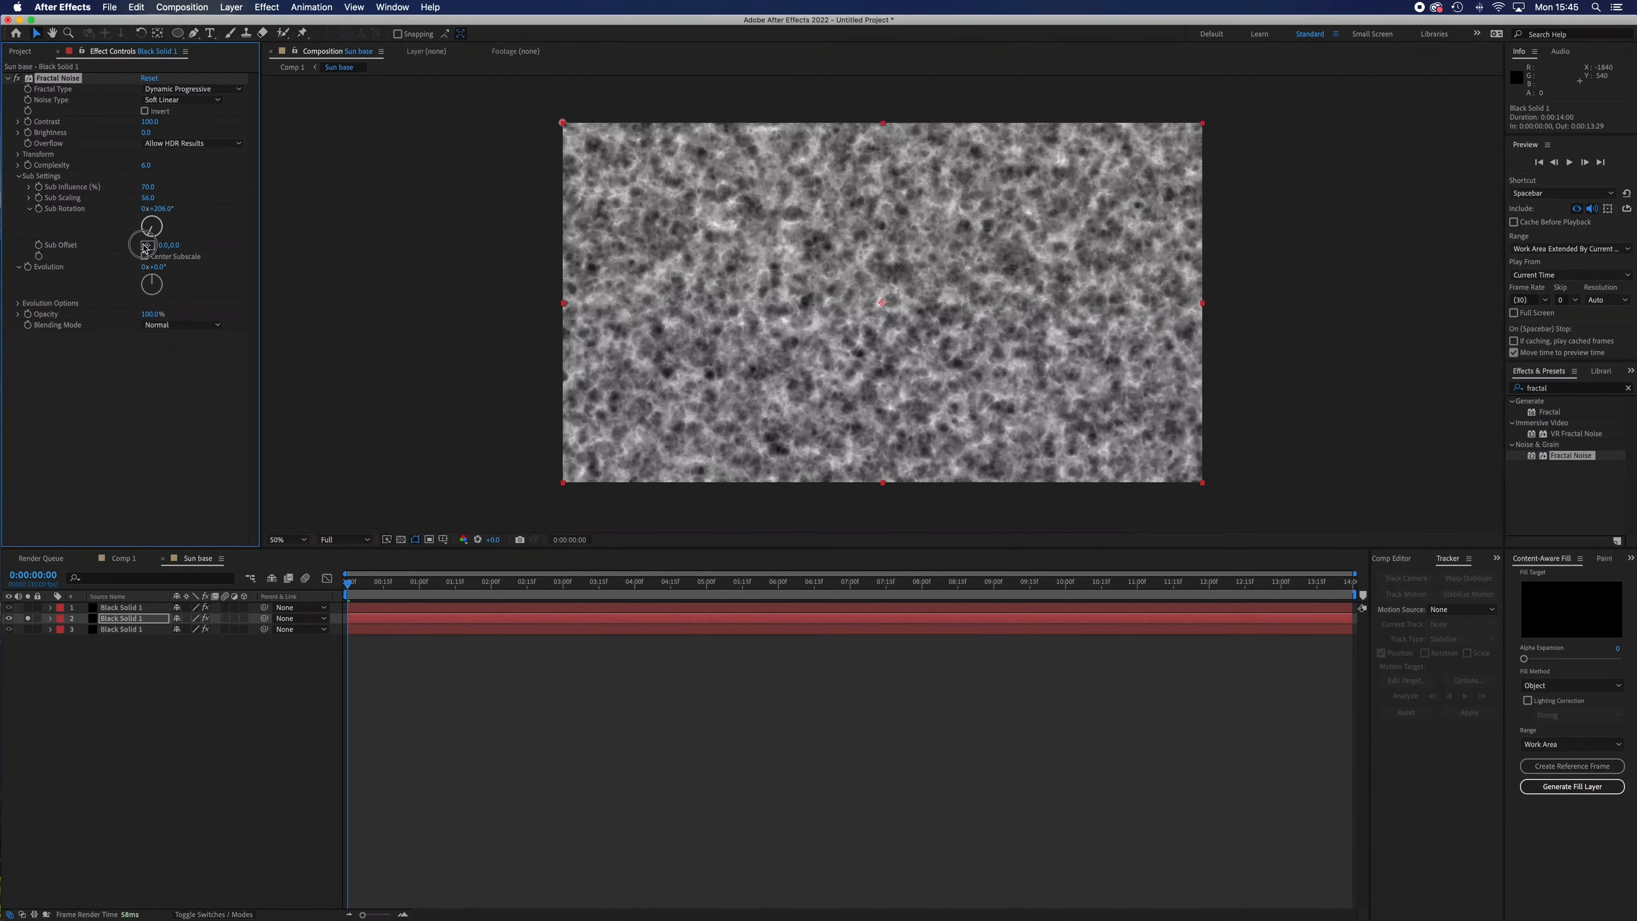
{"action": "left_click_drag", "start_coordinate": [147, 188], "coordinate": [165, 193]}
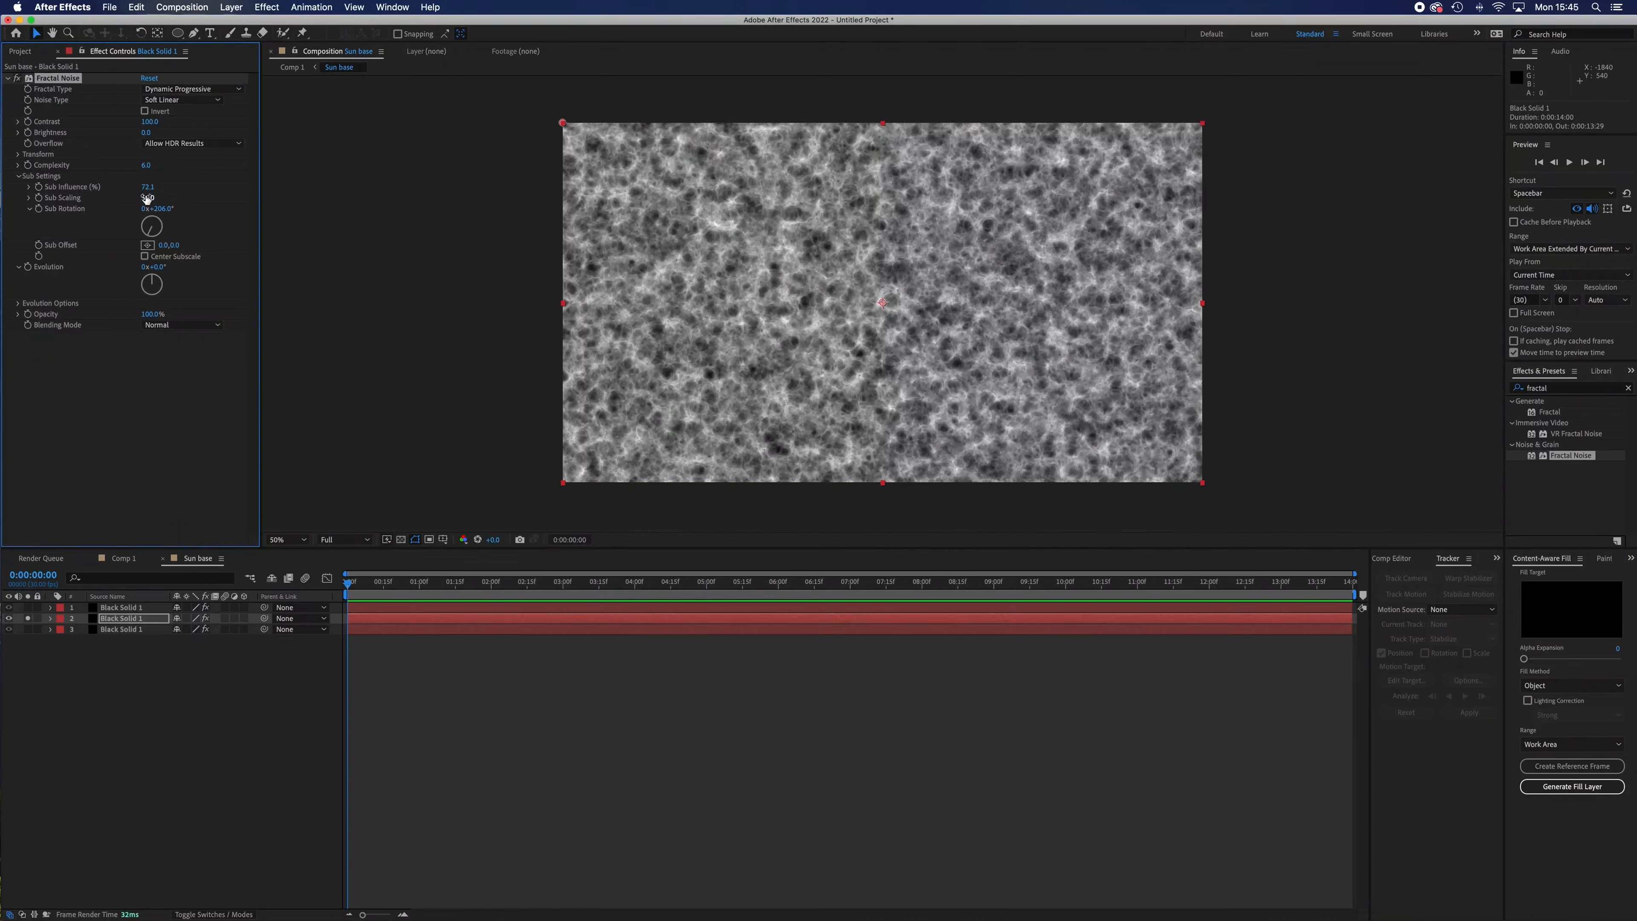
{"action": "left_click_drag", "start_coordinate": [147, 197], "coordinate": [241, 208]}
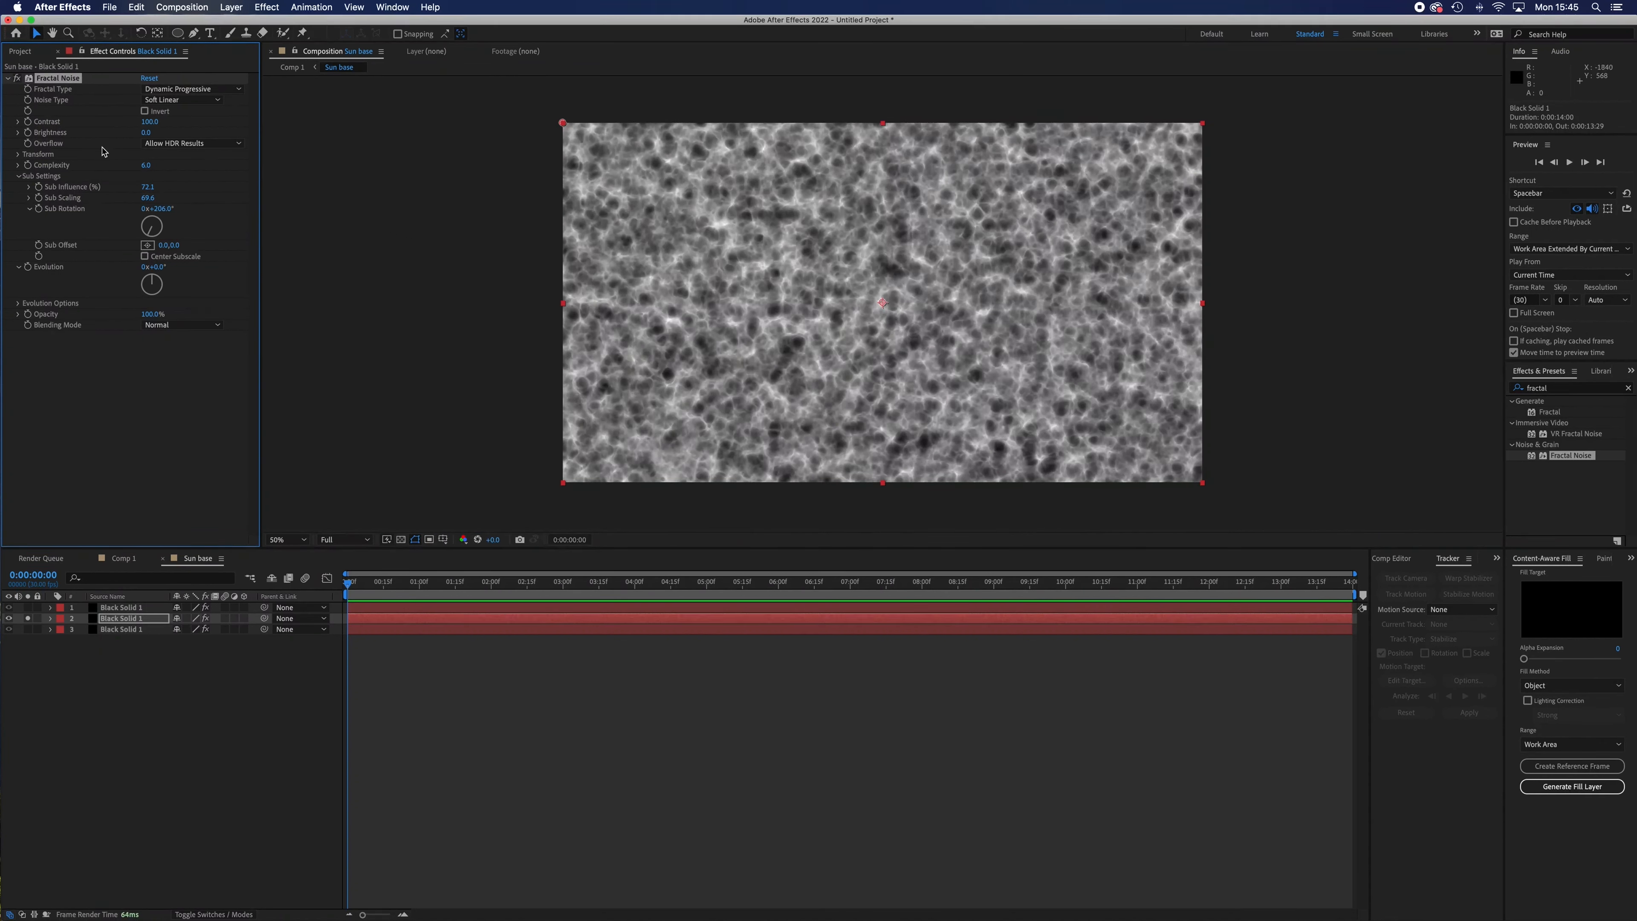
Set the middle layer's Fractal Noise Scale to 186, Contrast to 141 and Brightness to -10.
{"action": "left_click", "coordinate": [17, 154]}
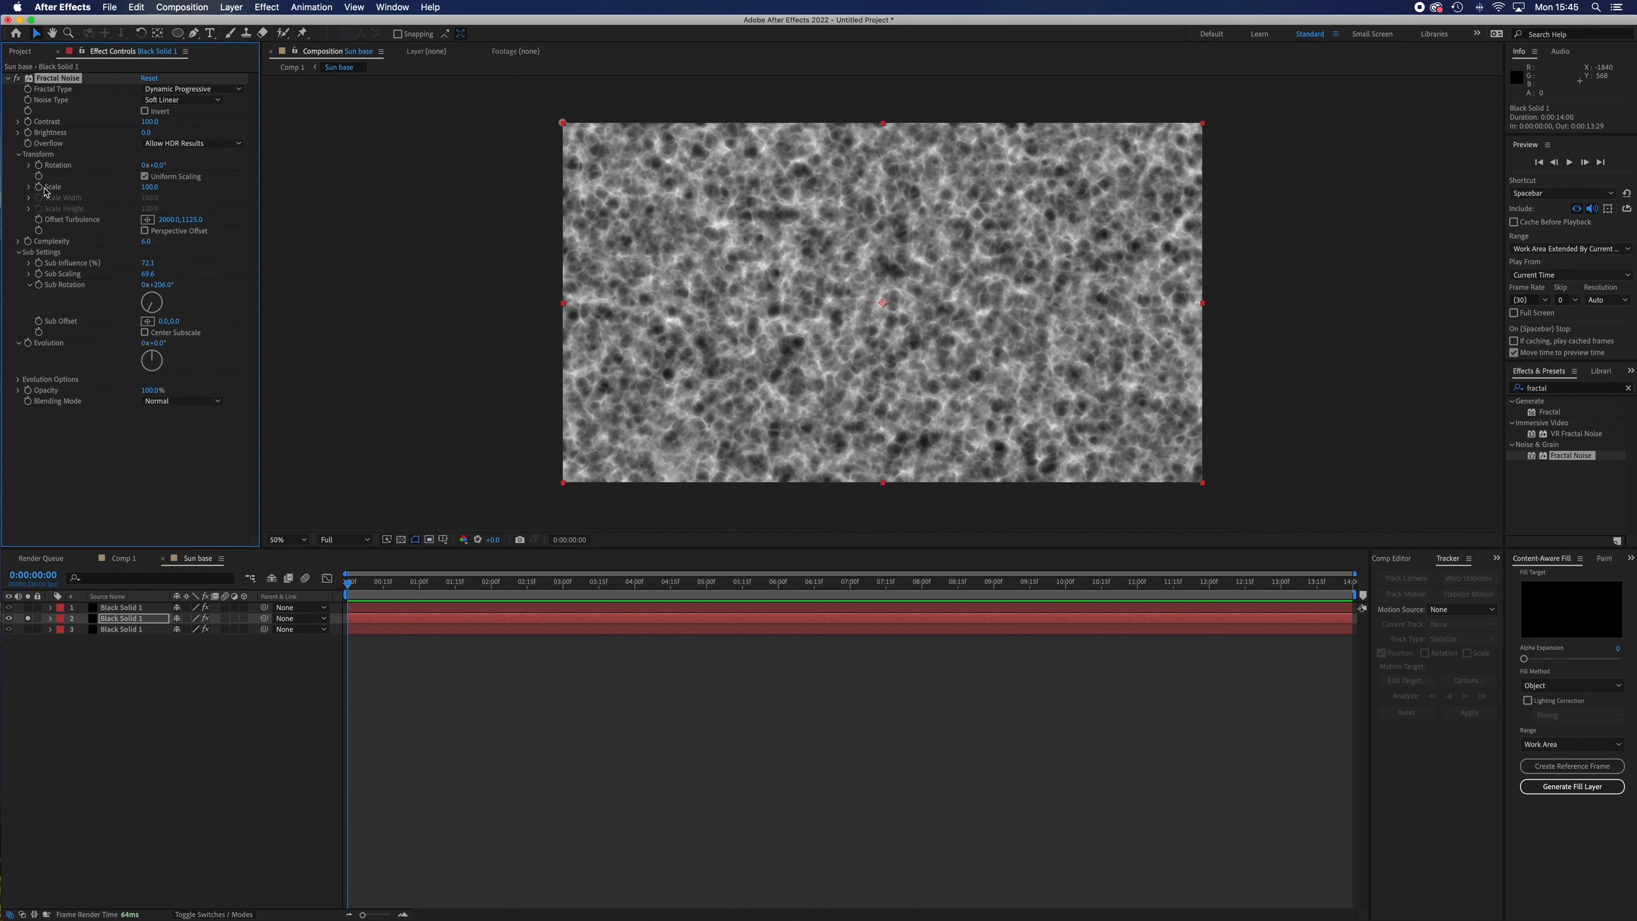
{"action": "left_click_drag", "start_coordinate": [153, 190], "coordinate": [217, 202]}
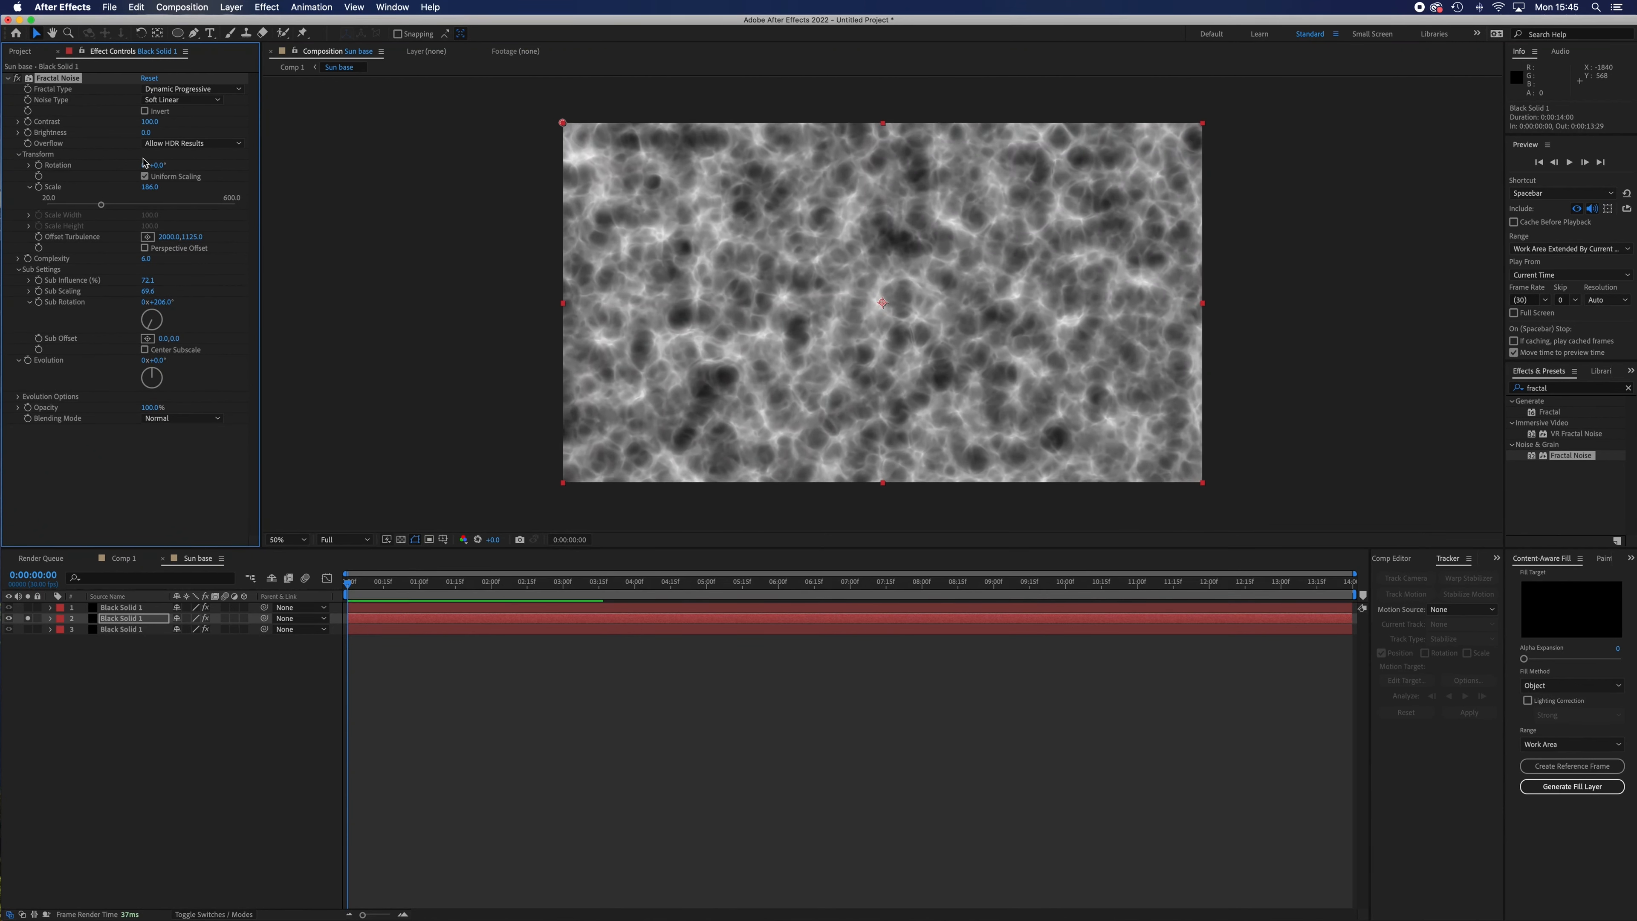
{"action": "mouse_move", "coordinate": [150, 122]}
{"action": "left_mouse_down"}
{"action": "mouse_move", "coordinate": [187, 127]}
{"action": "mouse_move", "coordinate": [140, 134]}
{"action": "left_mouse_up"}
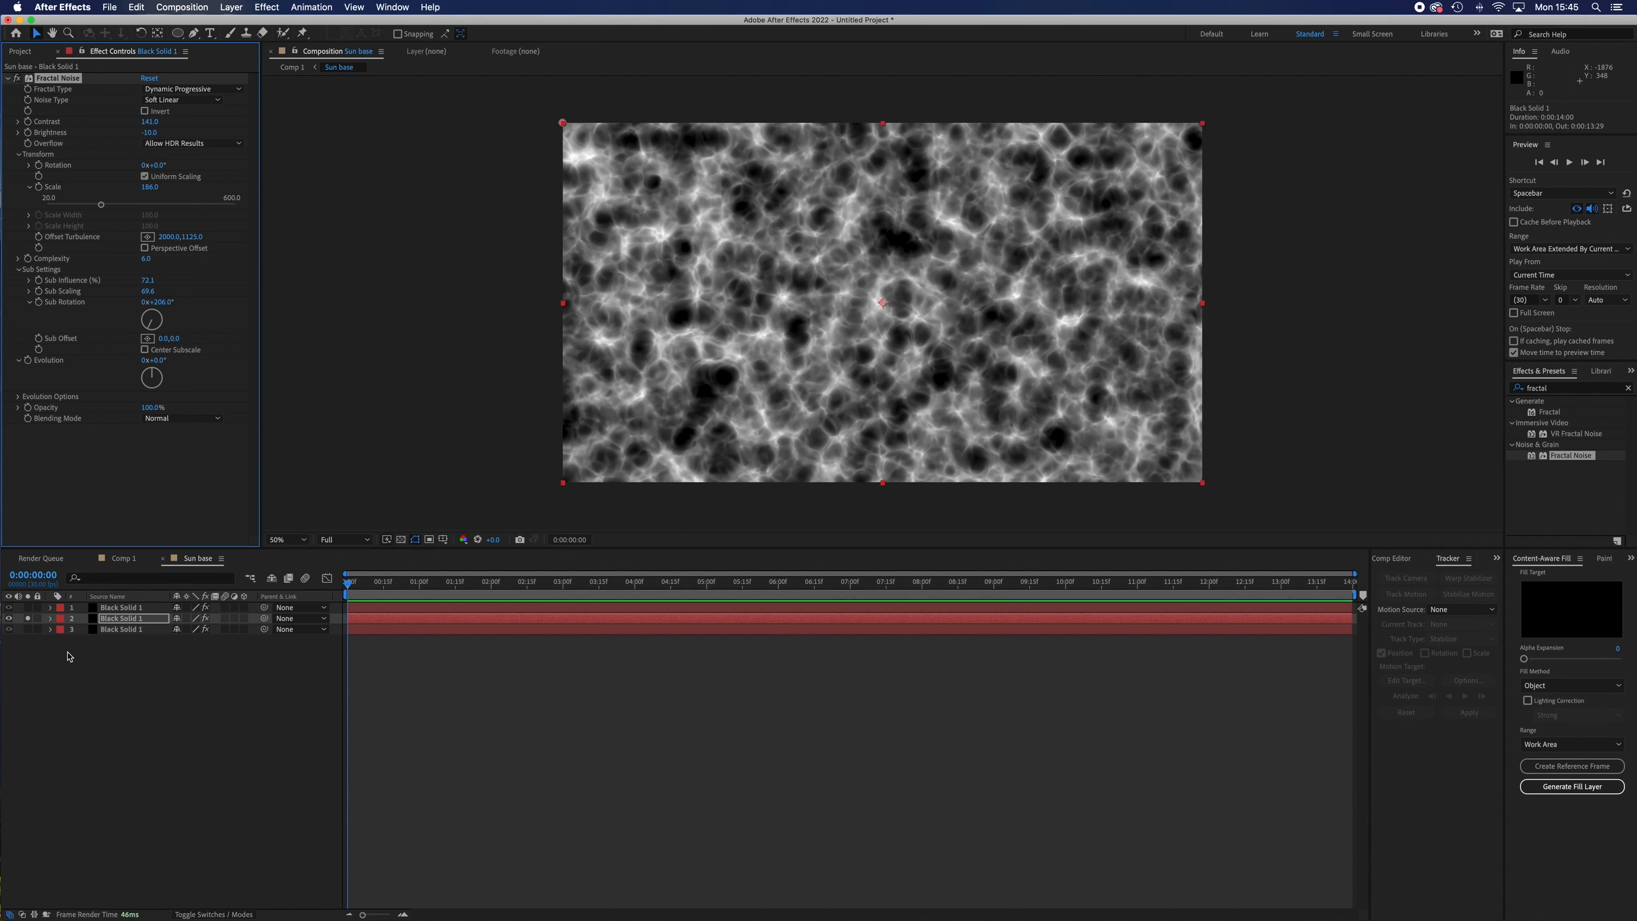
Unsolo the middle layer, hide the top layer, and set the middle layer's blending mode to Screen.
{"action": "left_click", "coordinate": [27, 618]}
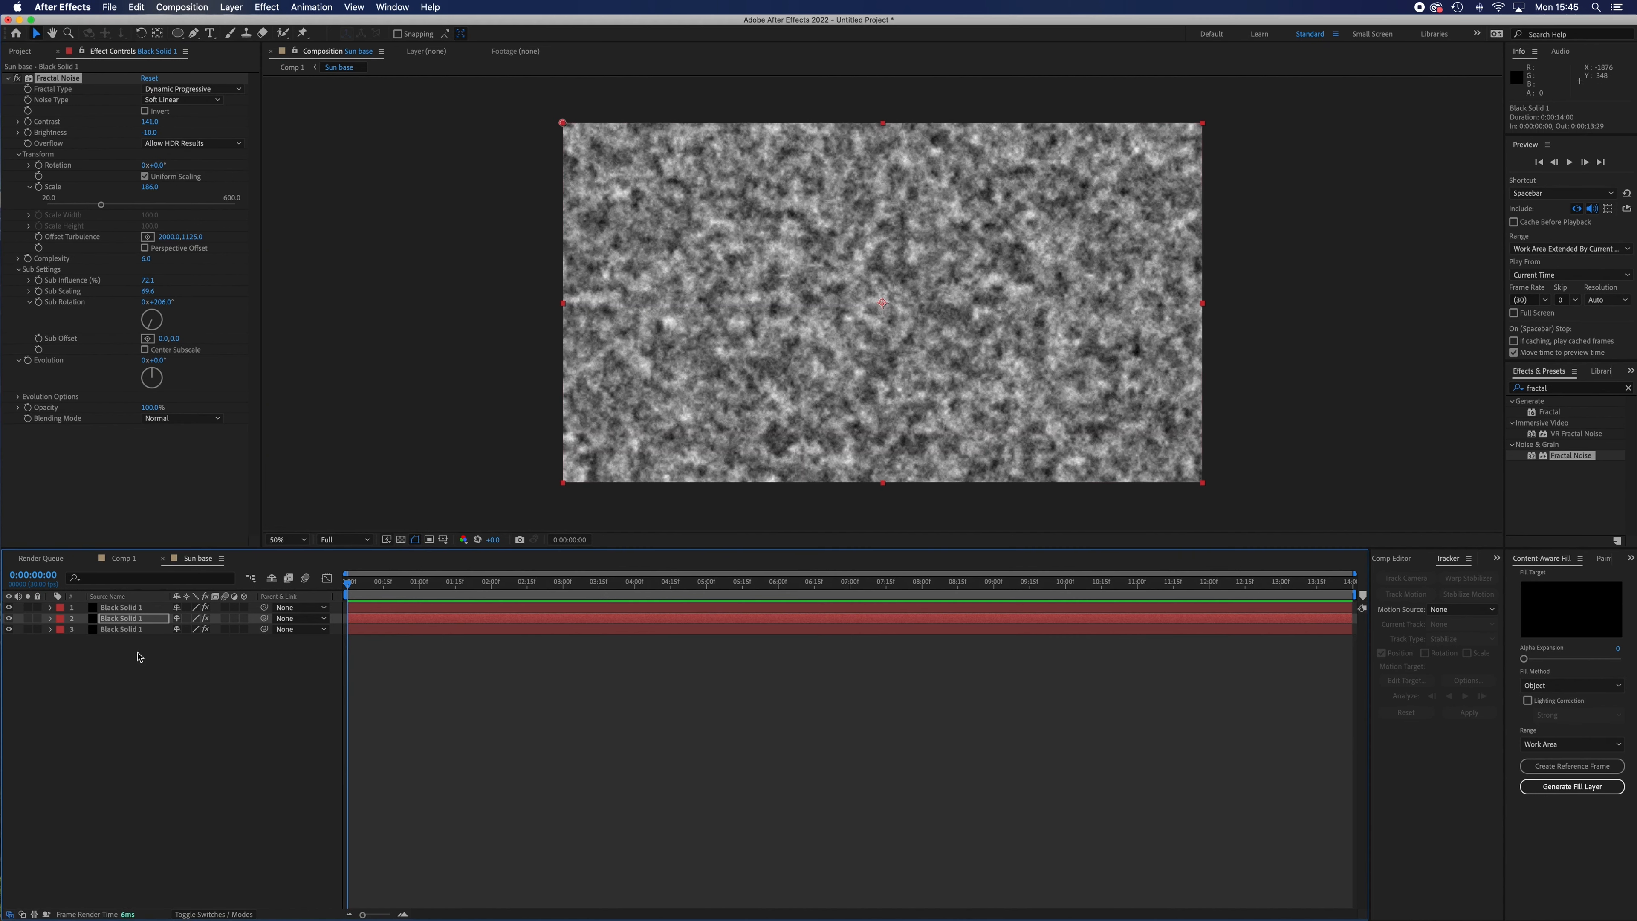
{"action": "left_click", "coordinate": [8, 607]}
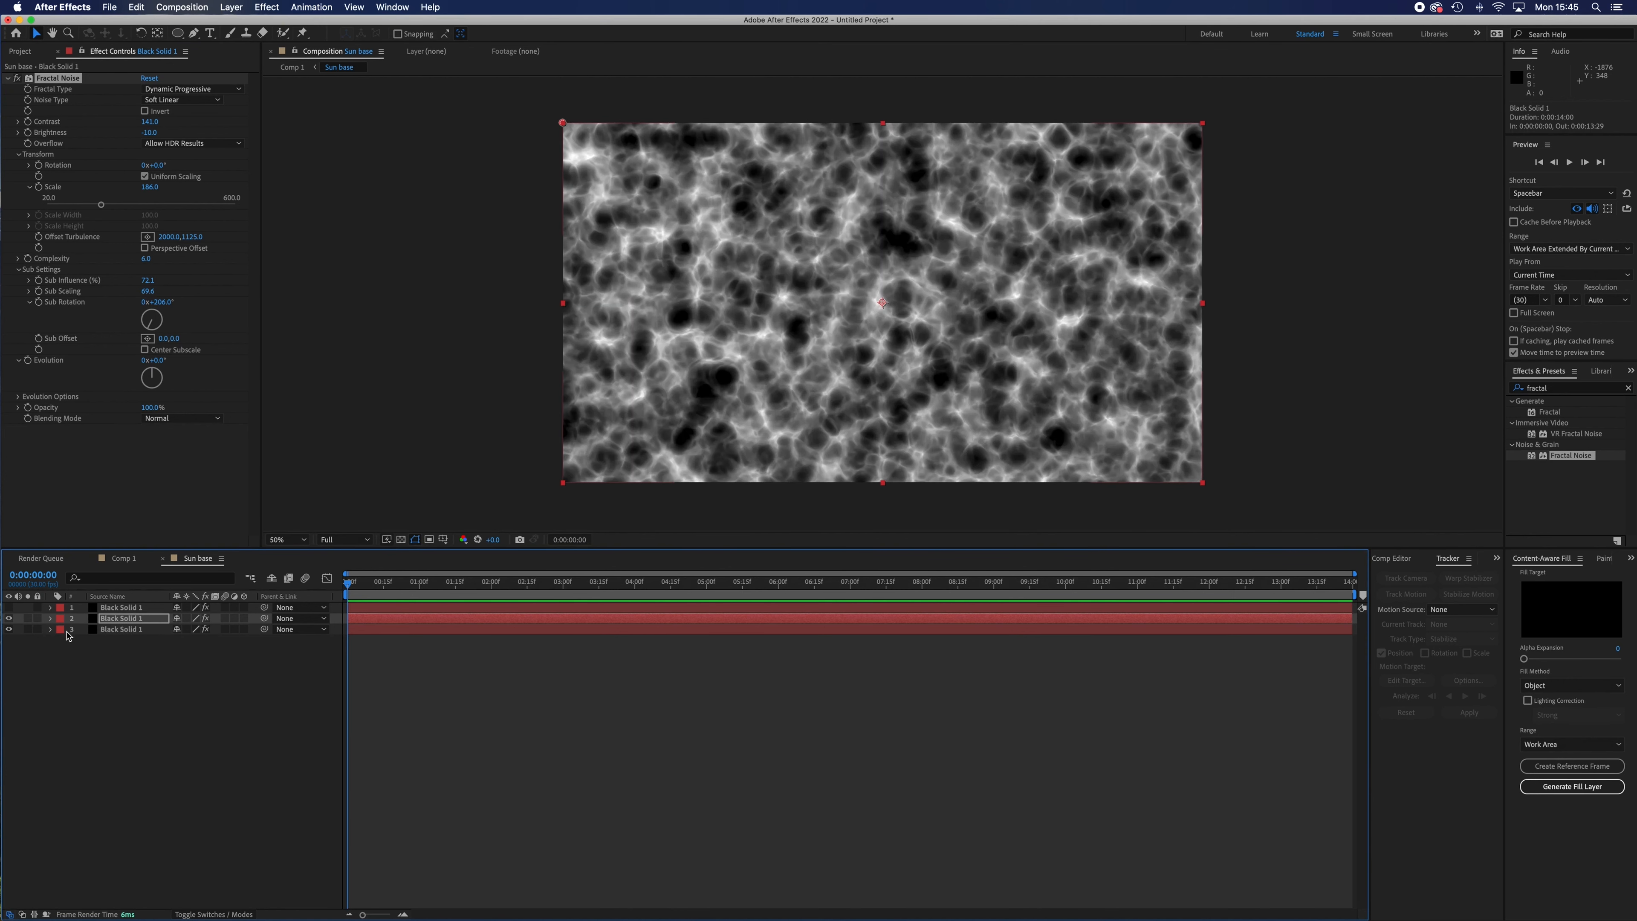
{"action": "left_click", "coordinate": [232, 914]}
{"action": "left_click", "coordinate": [203, 629]}
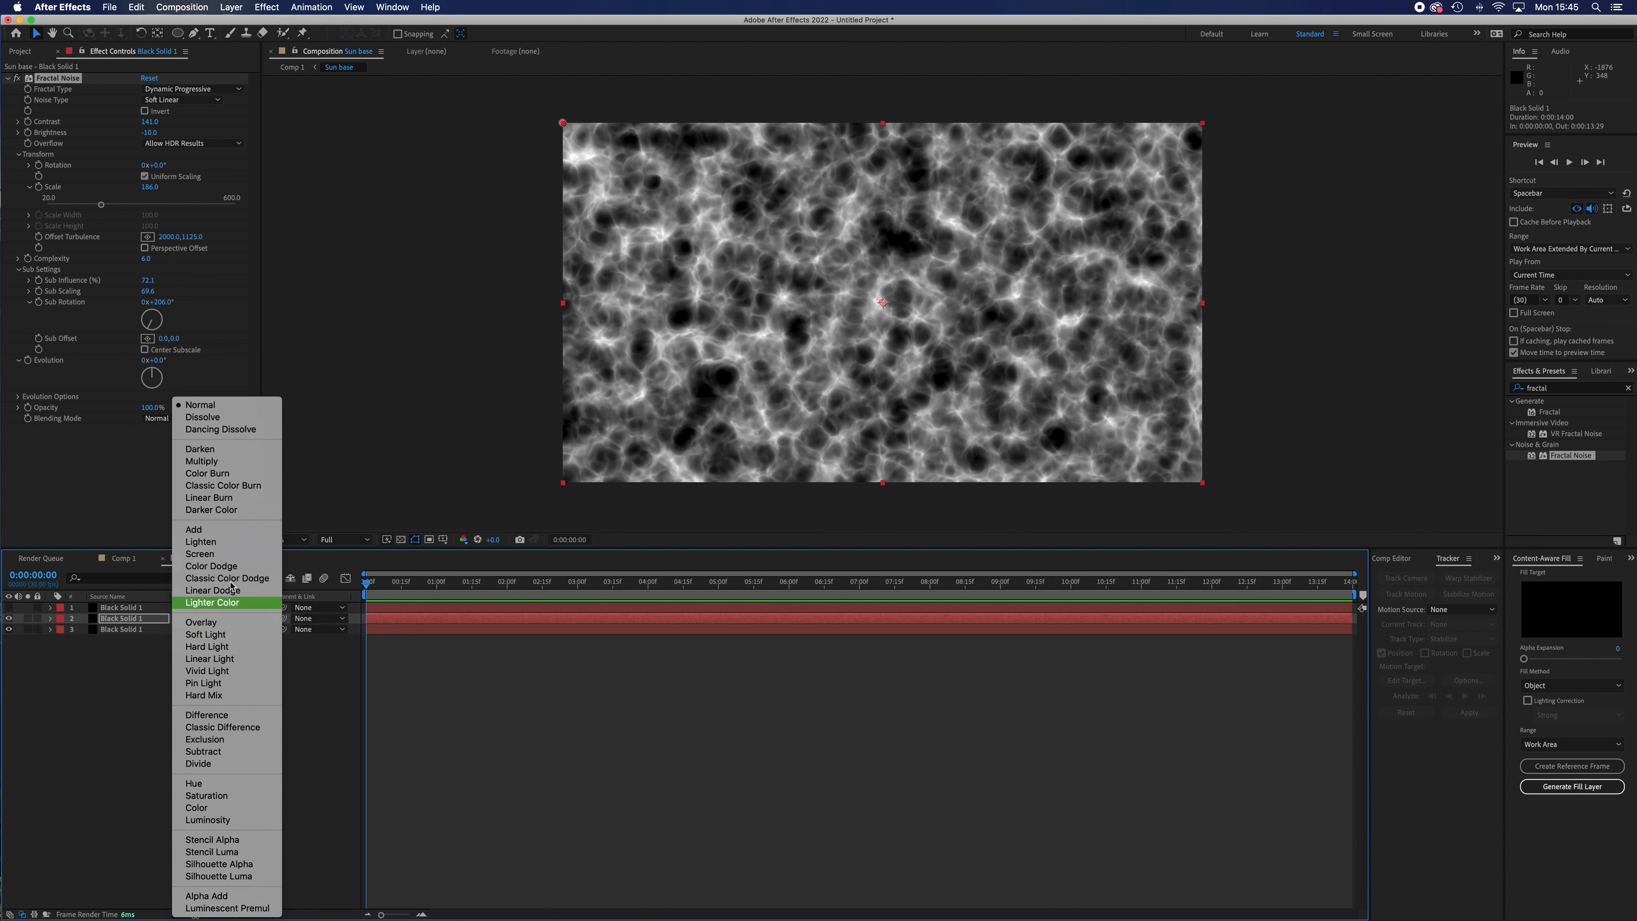
{"action": "left_click", "coordinate": [230, 556]}
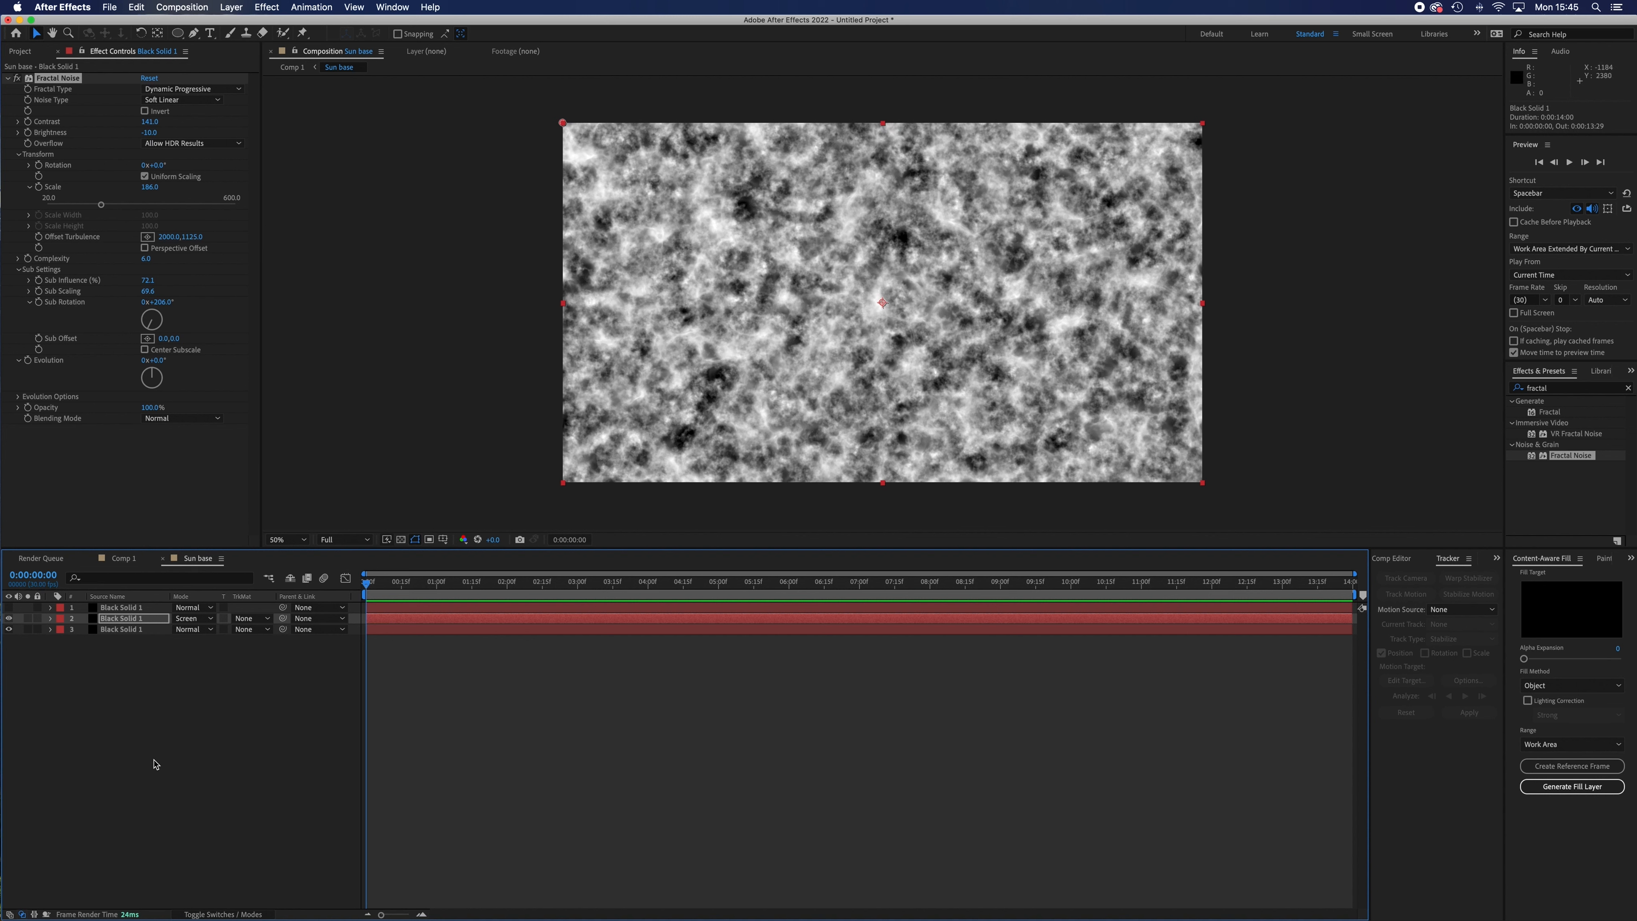
Show and solo the top layer, and change its Fractal Noise type to Dynamic Twist.
{"action": "left_click", "coordinate": [9, 607]}
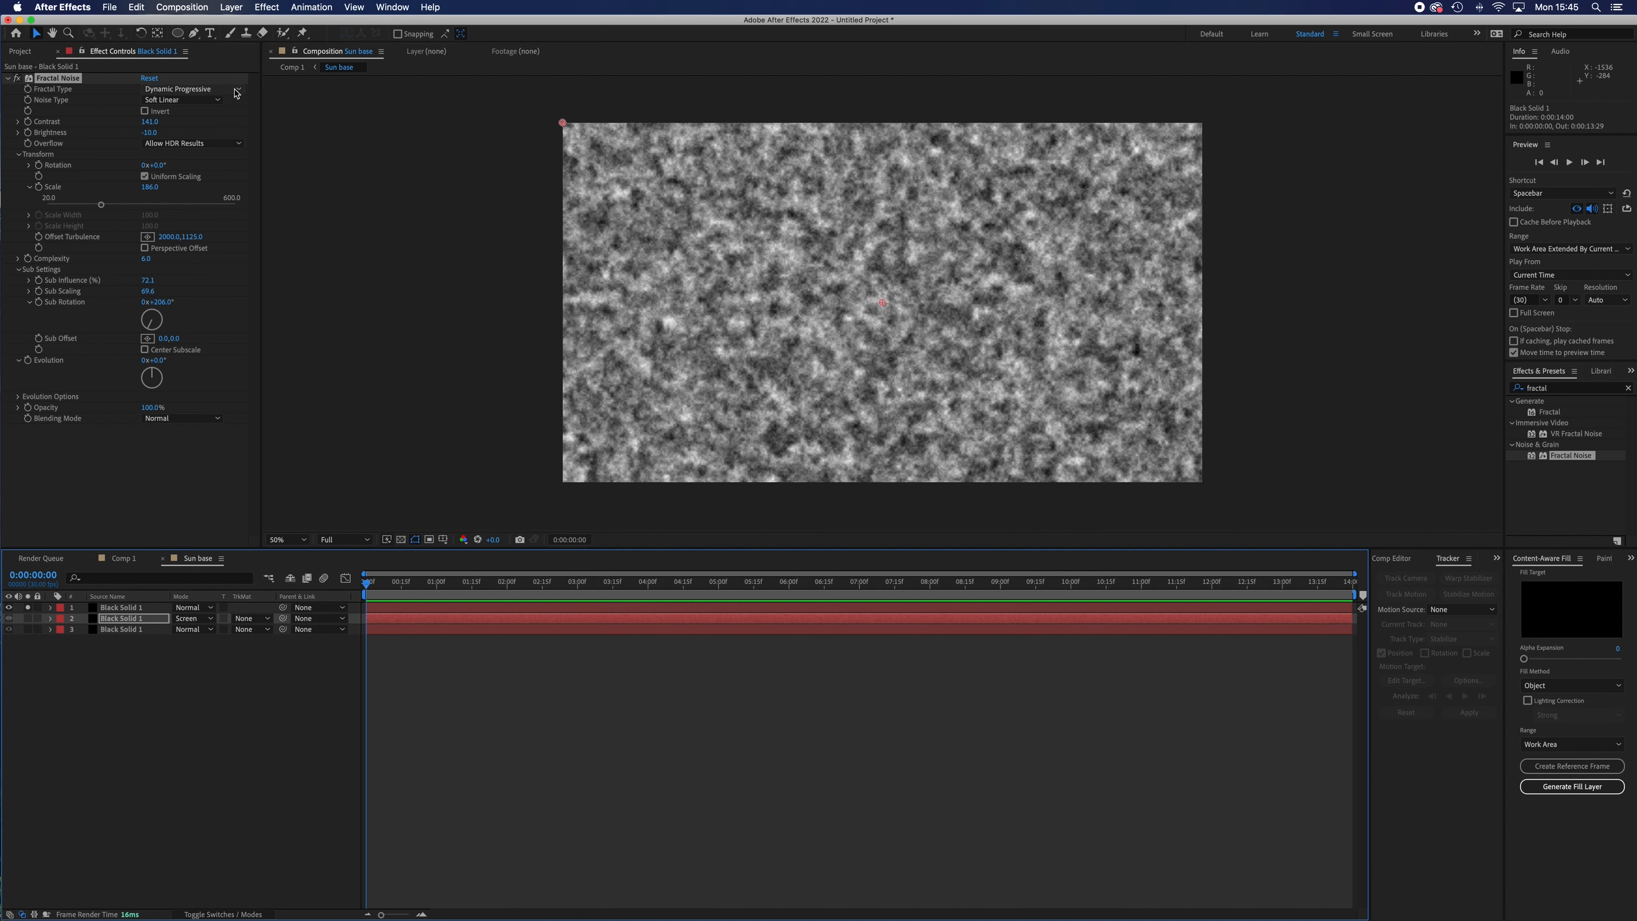
{"action": "key", "text": "super+Up"}
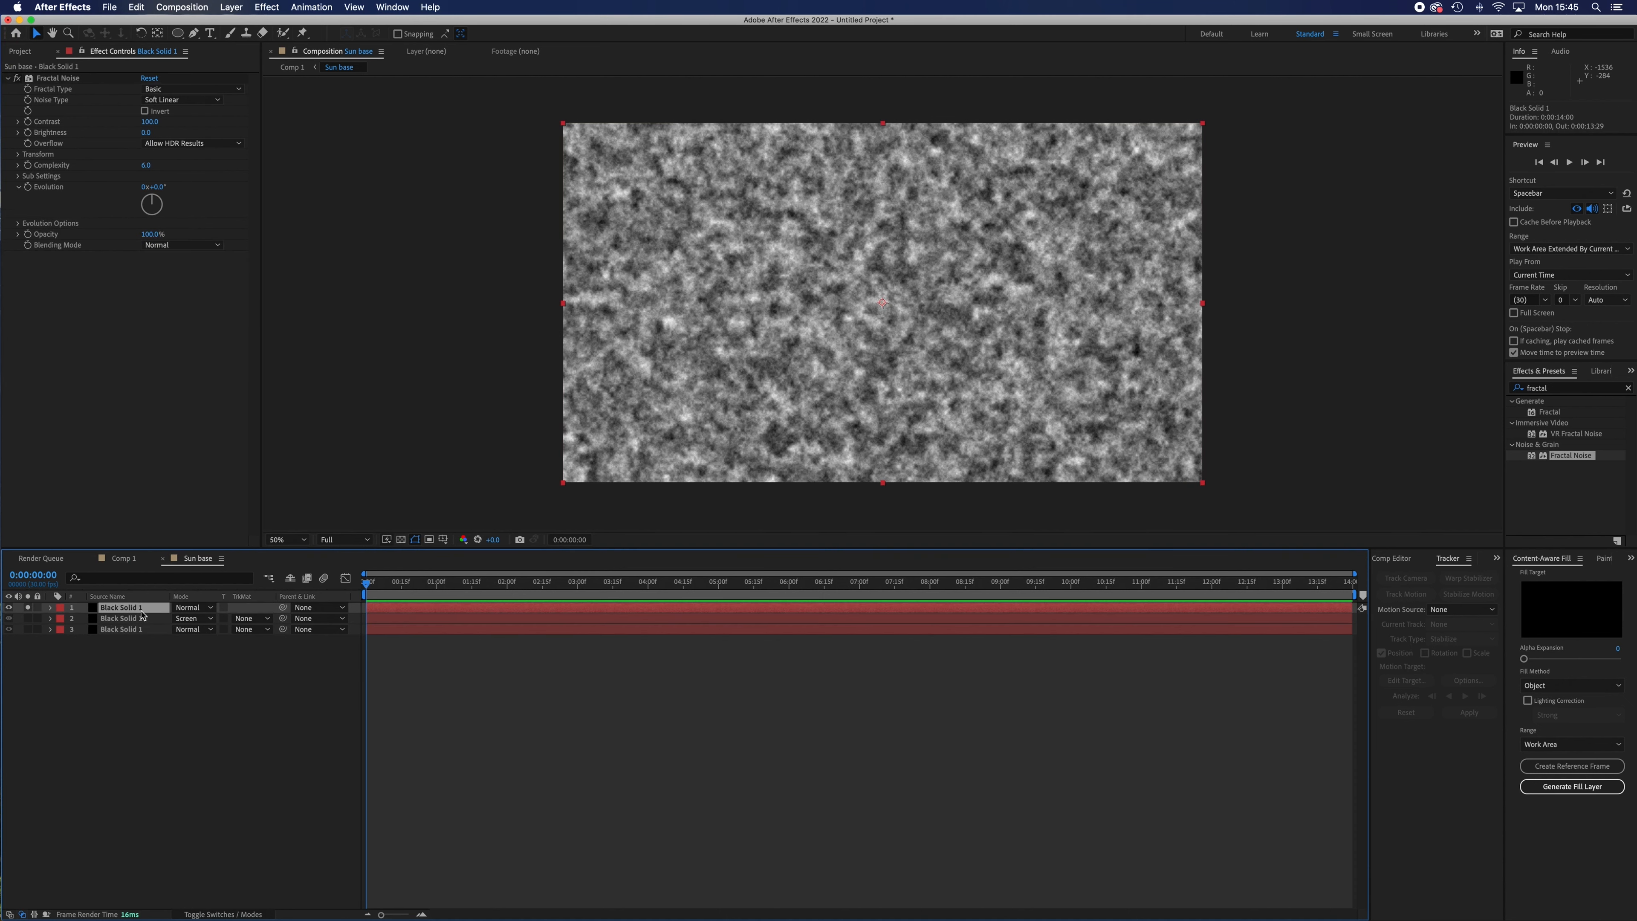
{"action": "left_click", "coordinate": [239, 92]}
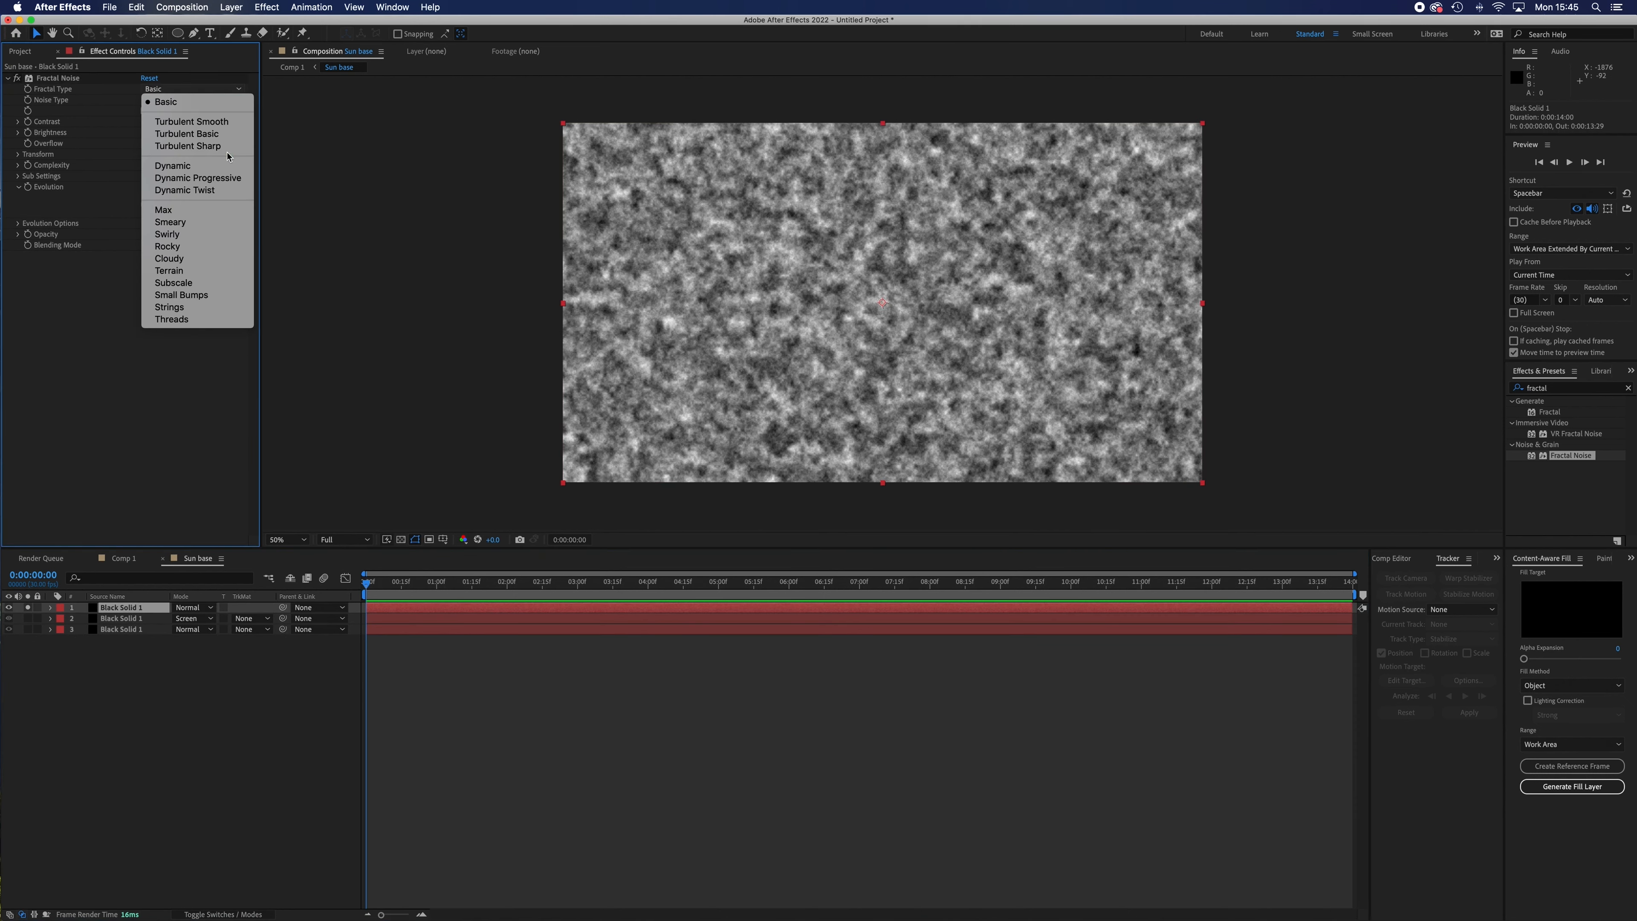
{"action": "left_click", "coordinate": [221, 190]}
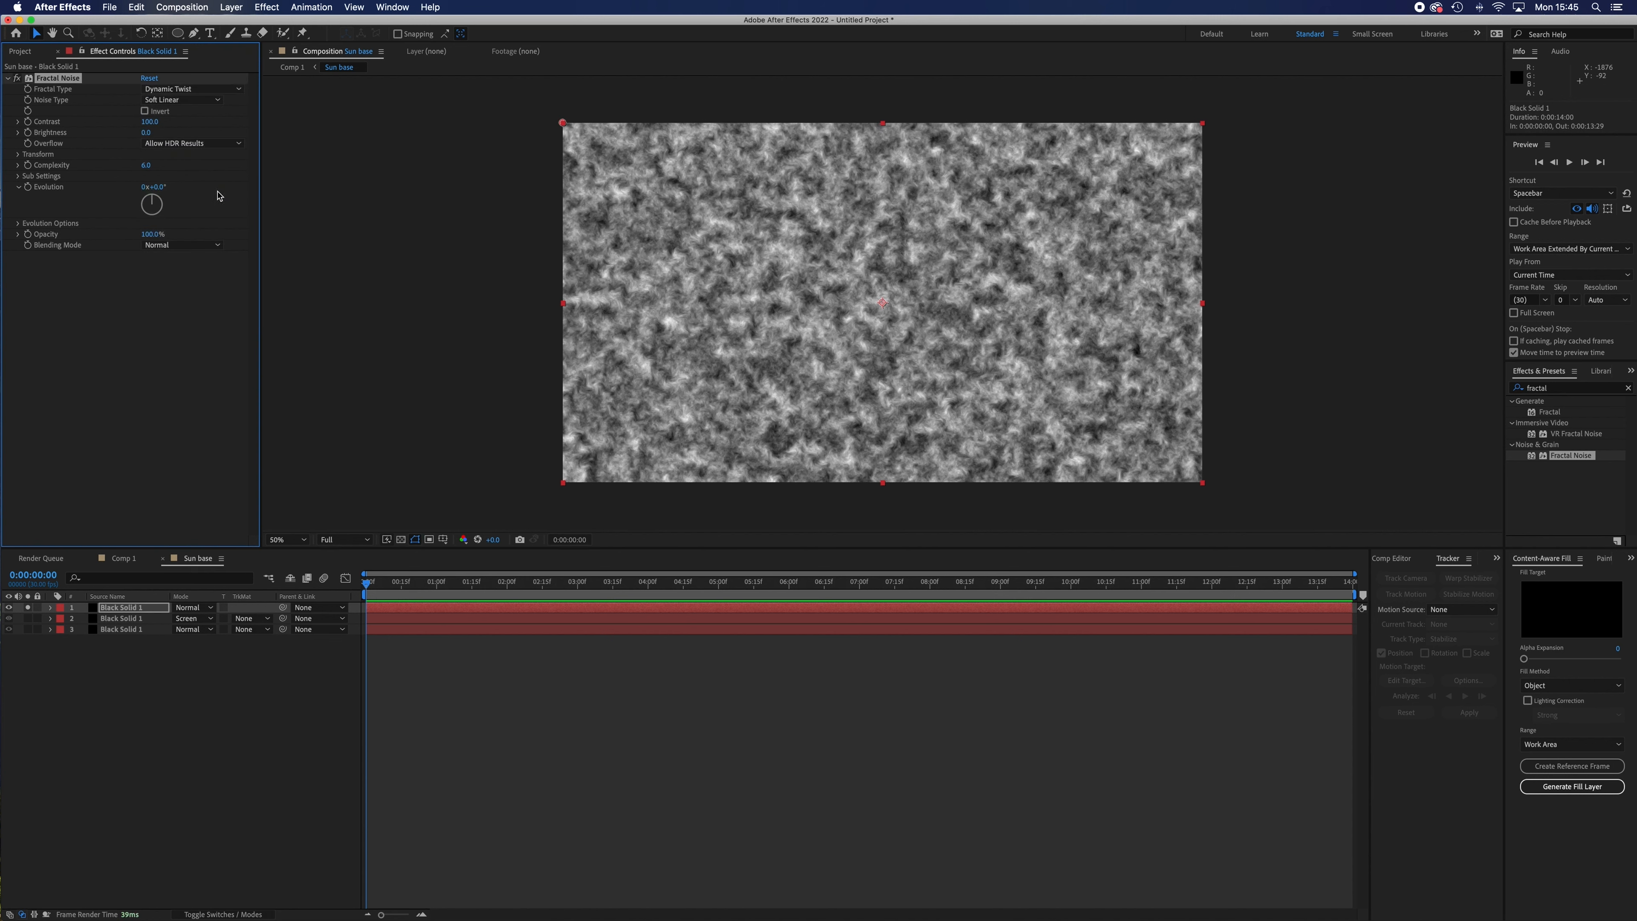
Set the top layer's Fractal Noise Sub Rotation to 177°, Sub Influence to 75.6 and Sub Scaling to 56.8.
{"action": "left_click", "coordinate": [18, 178]}
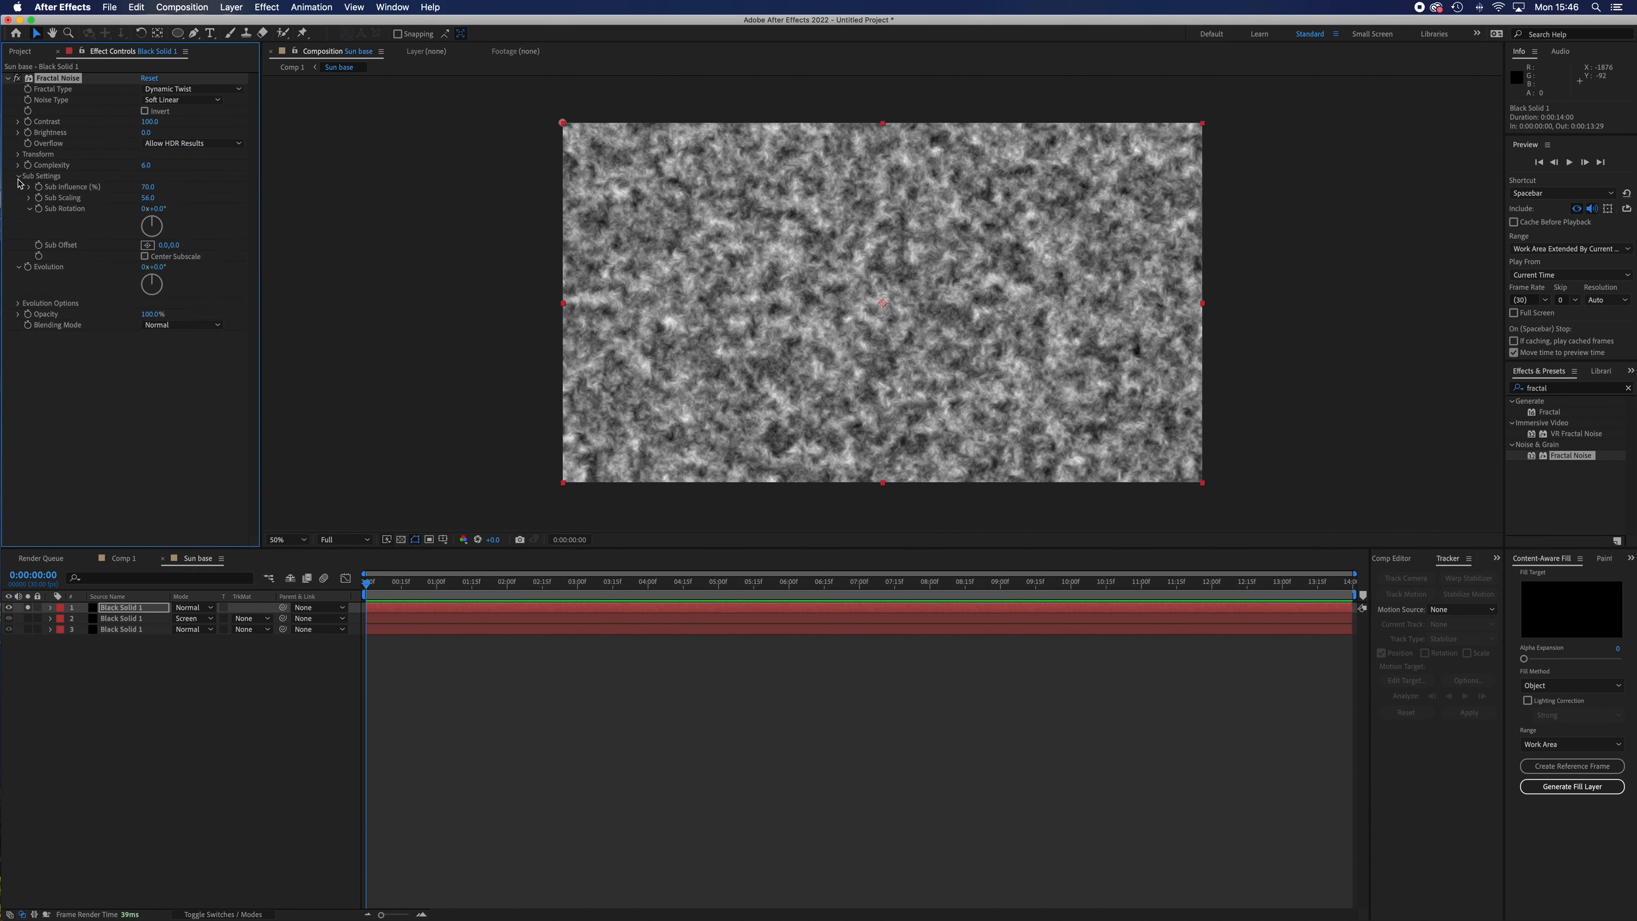
{"action": "mouse_move", "coordinate": [158, 225]}
{"action": "left_mouse_down"}
{"action": "mouse_move", "coordinate": [174, 236]}
{"action": "mouse_move", "coordinate": [152, 251]}
{"action": "left_mouse_up"}
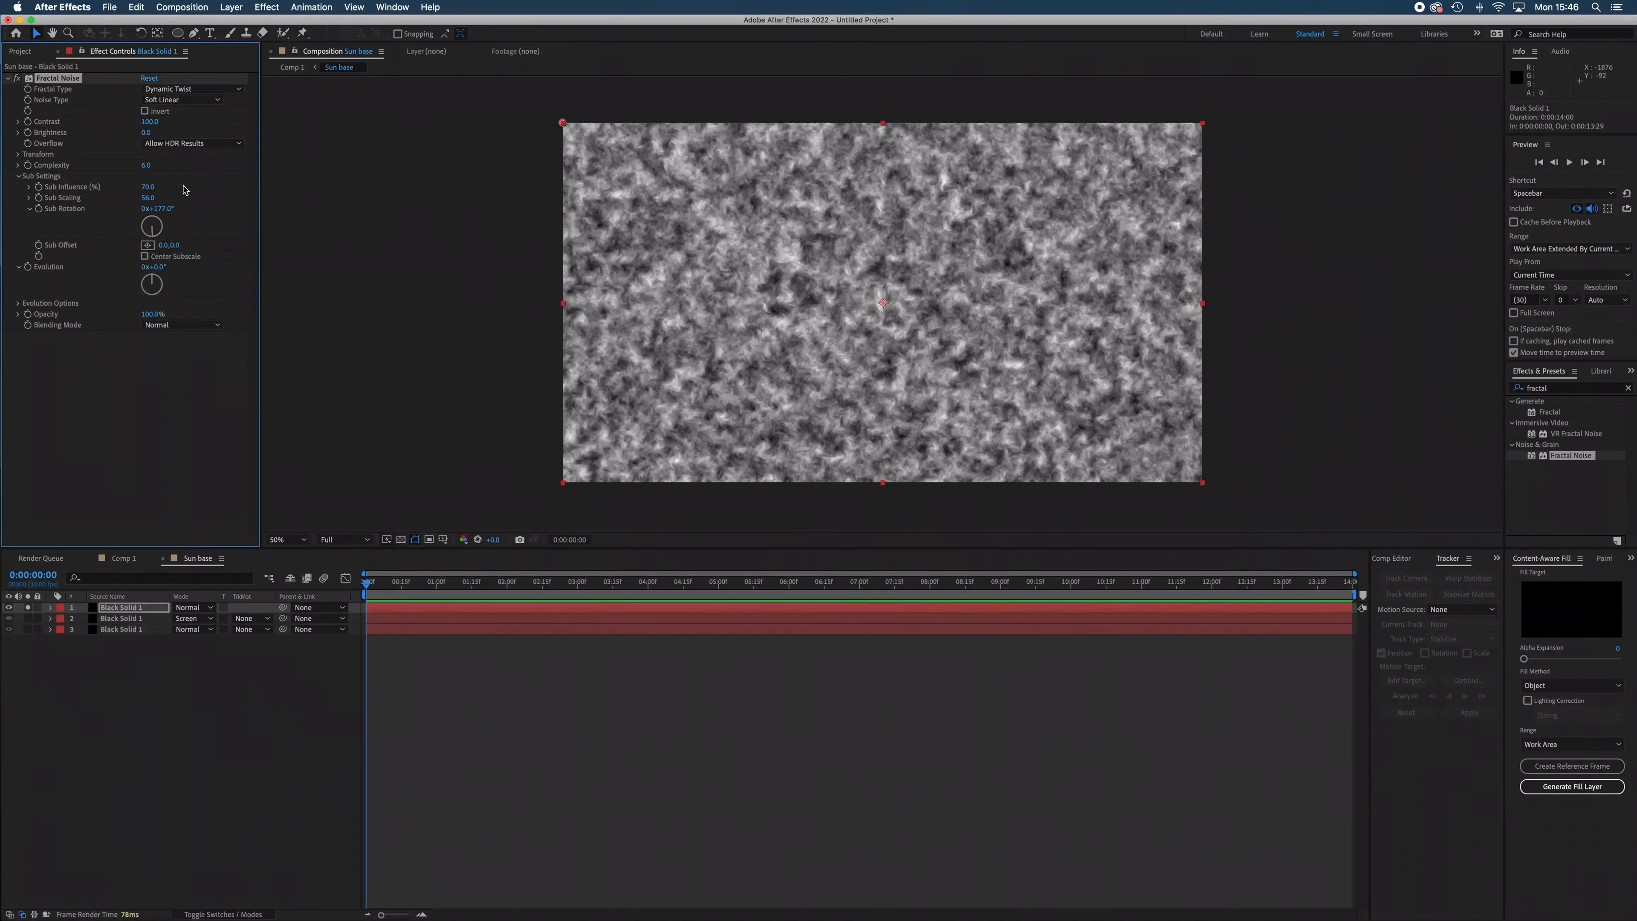
{"action": "mouse_move", "coordinate": [143, 197]}
{"action": "left_mouse_down"}
{"action": "mouse_move", "coordinate": [226, 209]}
{"action": "mouse_move", "coordinate": [98, 202]}
{"action": "mouse_move", "coordinate": [215, 197]}
{"action": "mouse_move", "coordinate": [174, 196]}
{"action": "left_mouse_up"}
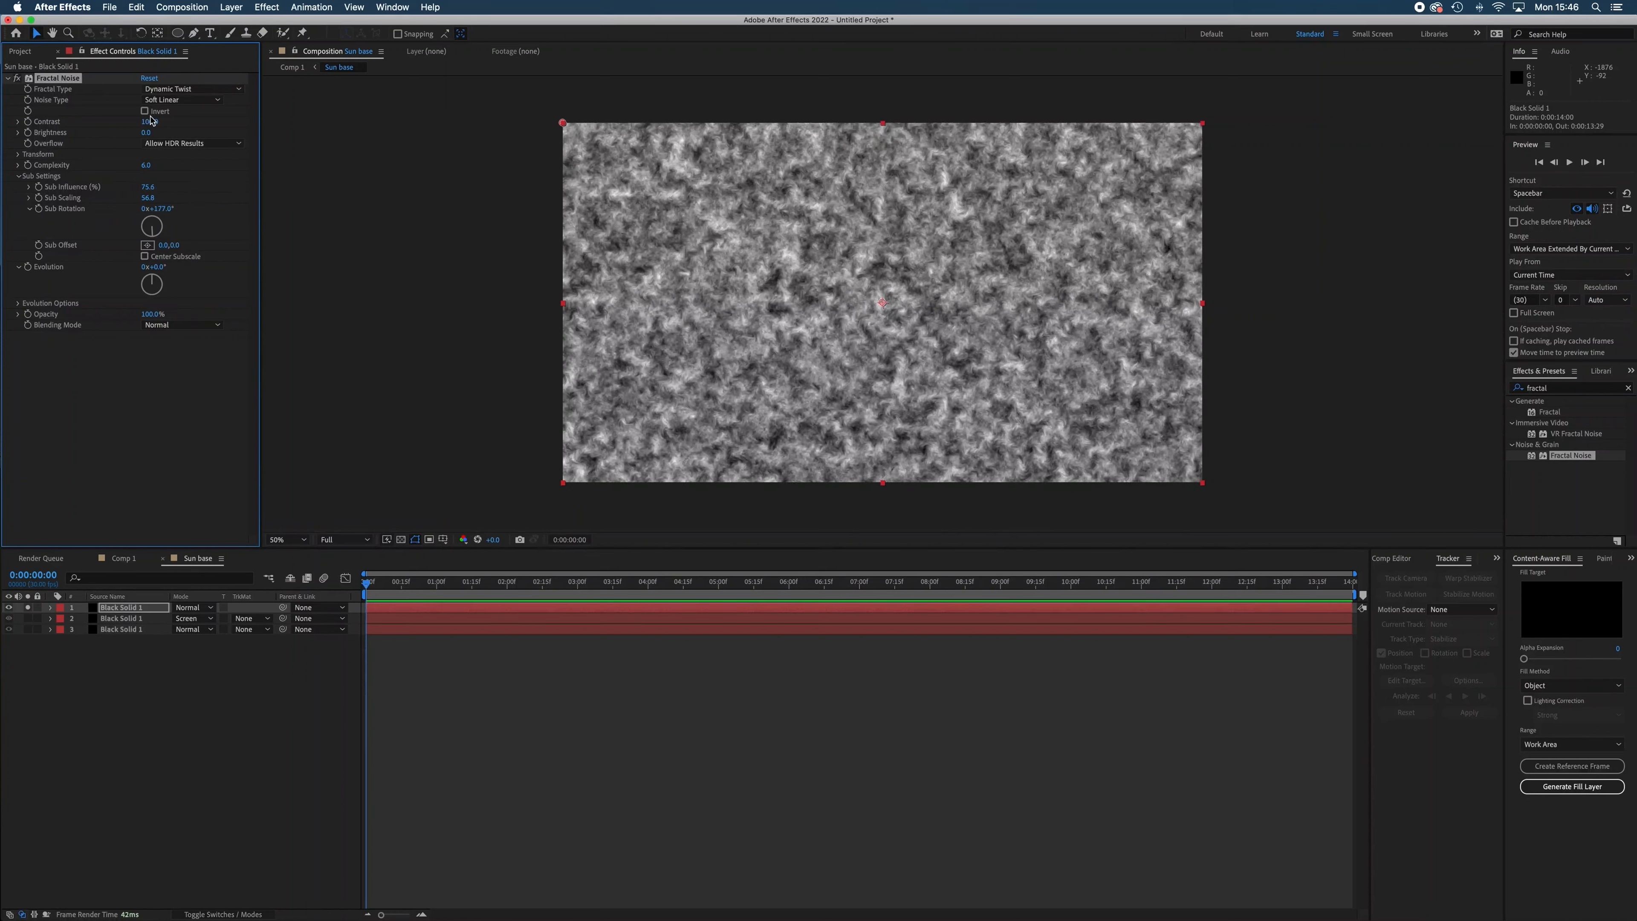
Set the top layer's Fractal Noise Contrast to 204, Brightness to -45 and Scale to 187.
{"action": "left_click_drag", "start_coordinate": [150, 125], "coordinate": [116, 134]}
{"action": "left_click", "coordinate": [18, 156]}
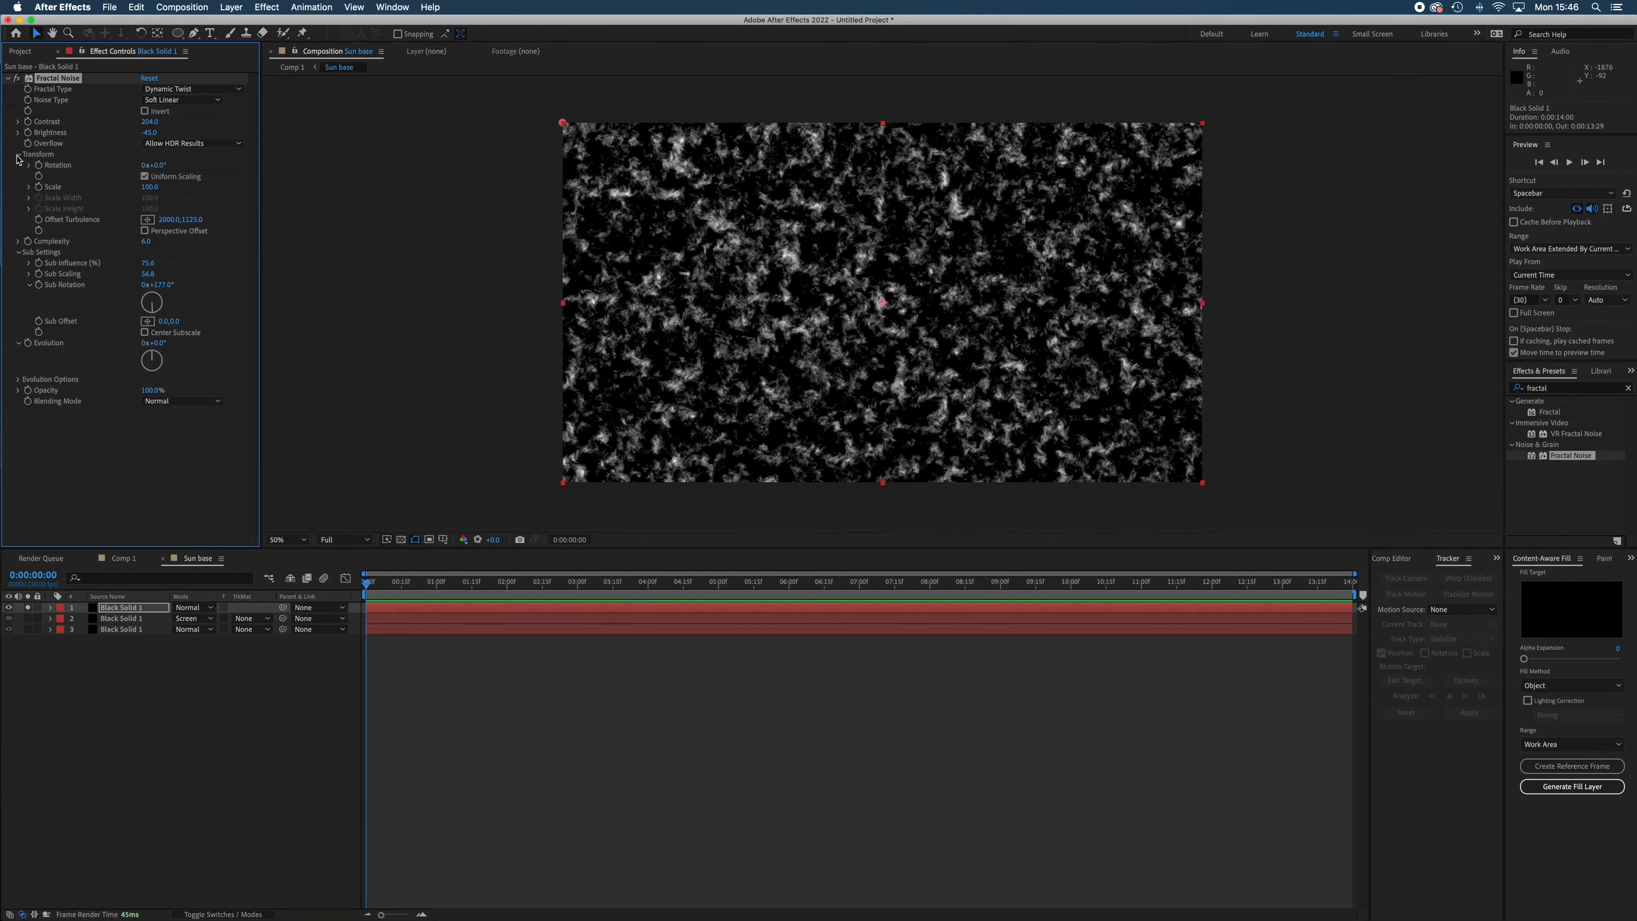
{"action": "left_click", "coordinate": [29, 186]}
{"action": "left_click_drag", "start_coordinate": [149, 186], "coordinate": [218, 204]}
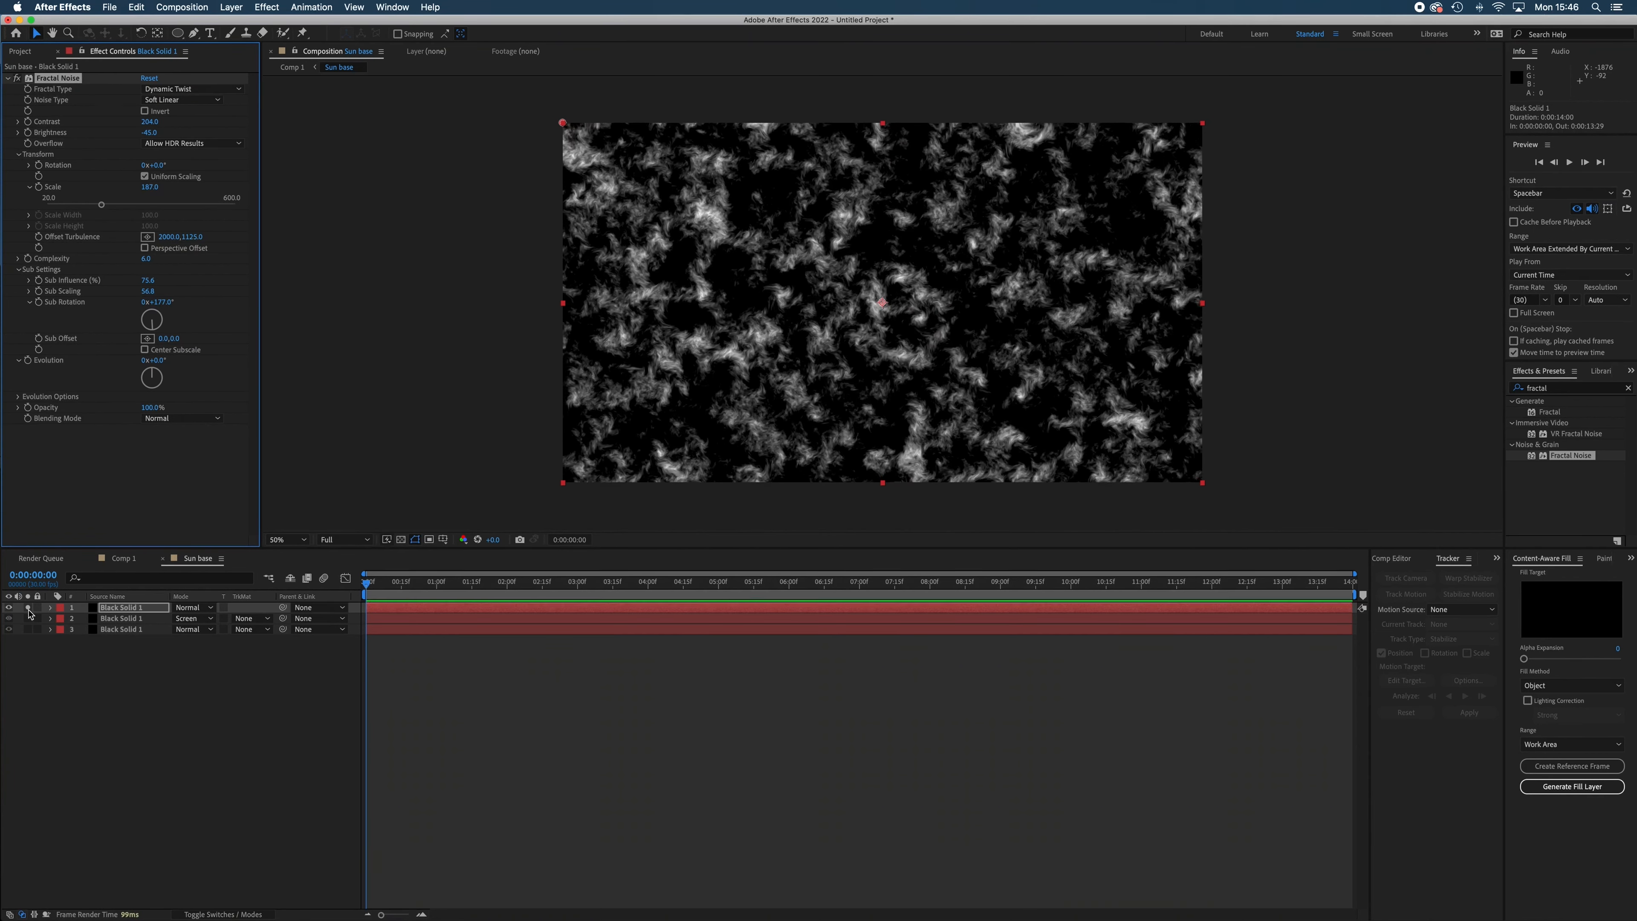
Unsolo the top layer and set its blending mode to Screen.
{"action": "left_click", "coordinate": [210, 608]}
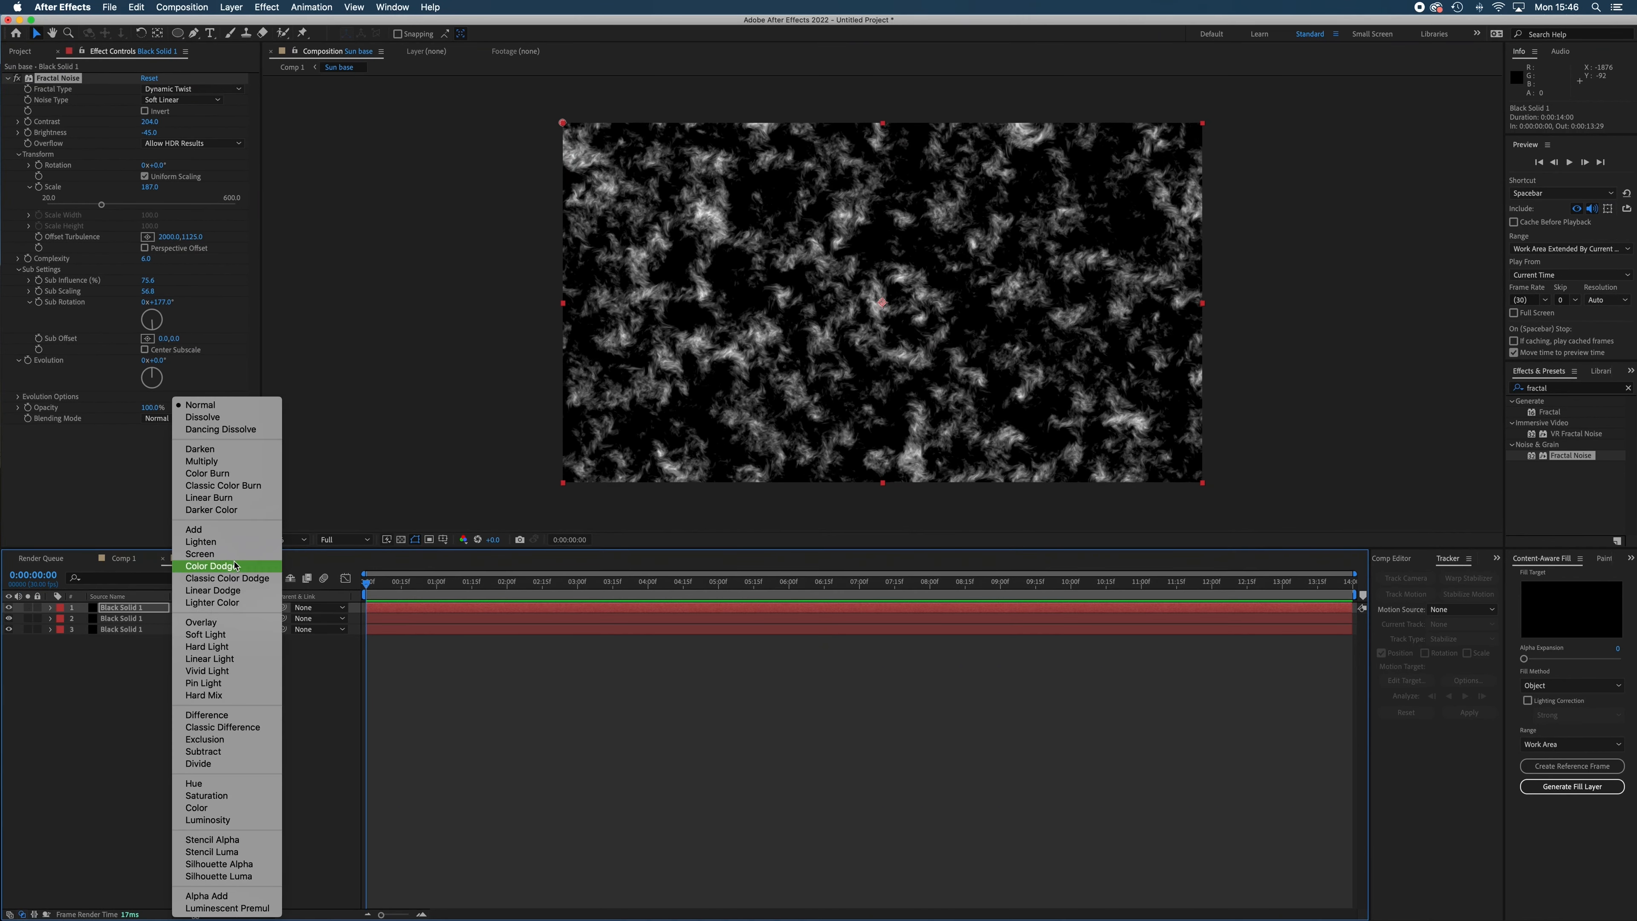
{"action": "left_click", "coordinate": [200, 554]}
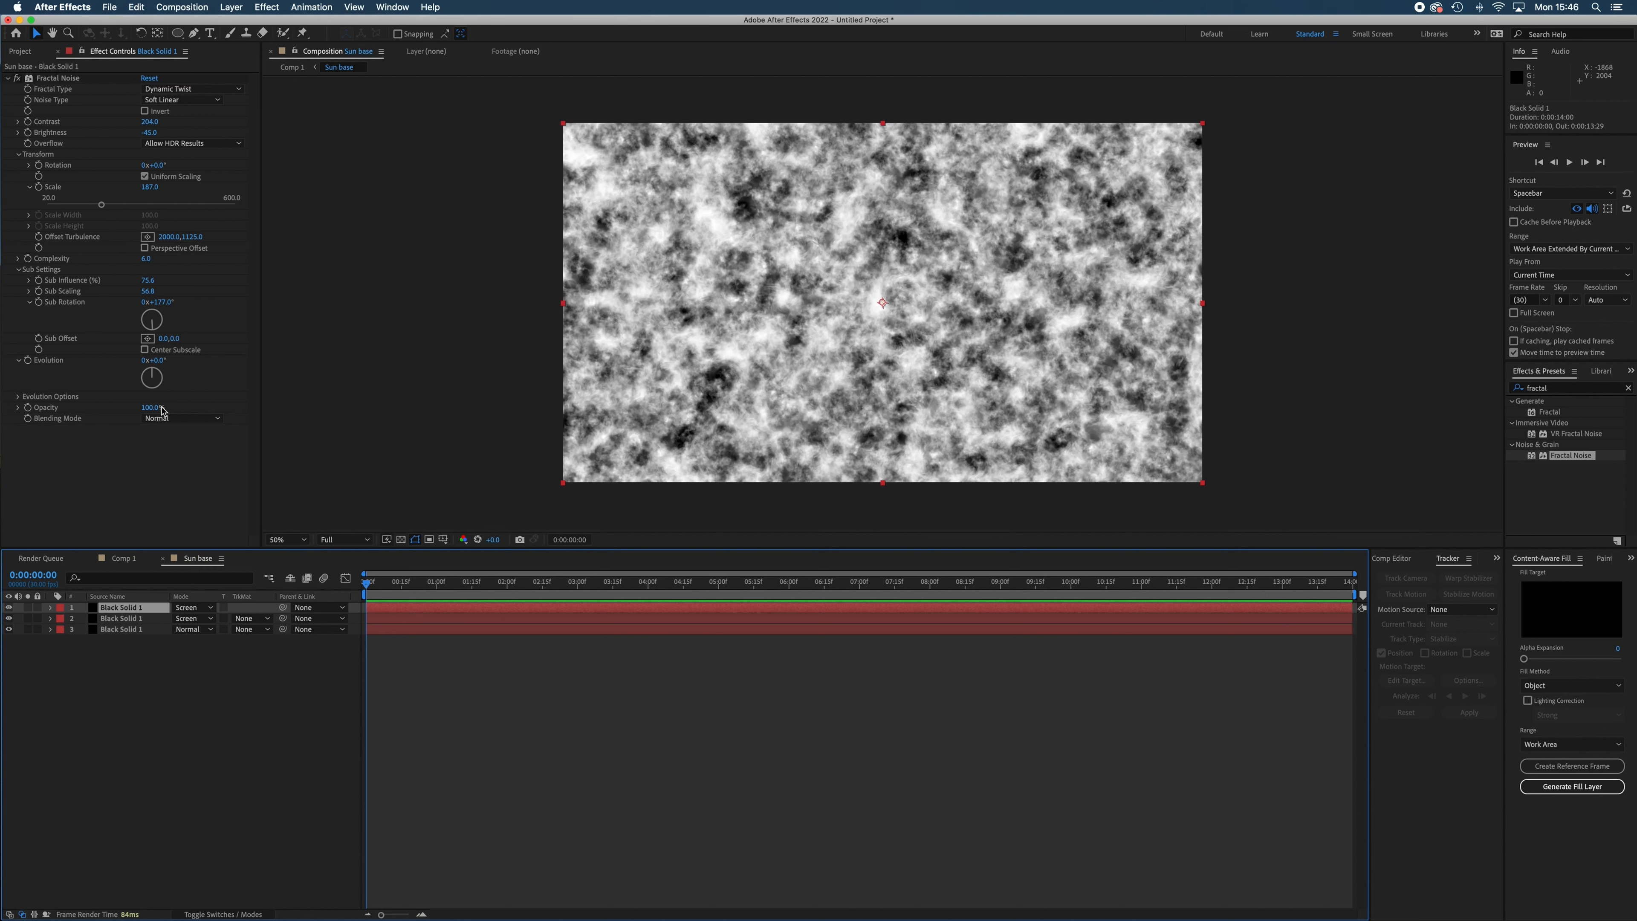
Set the top layer's Evolution to 2° and enable Evolution keyframing at the first frame on all three noise layers.
{"action": "mouse_move", "coordinate": [155, 375]}
{"action": "left_mouse_down"}
{"action": "mouse_move", "coordinate": [163, 393]}
{"action": "mouse_move", "coordinate": [144, 390]}
{"action": "mouse_move", "coordinate": [153, 372]}
{"action": "left_mouse_up"}
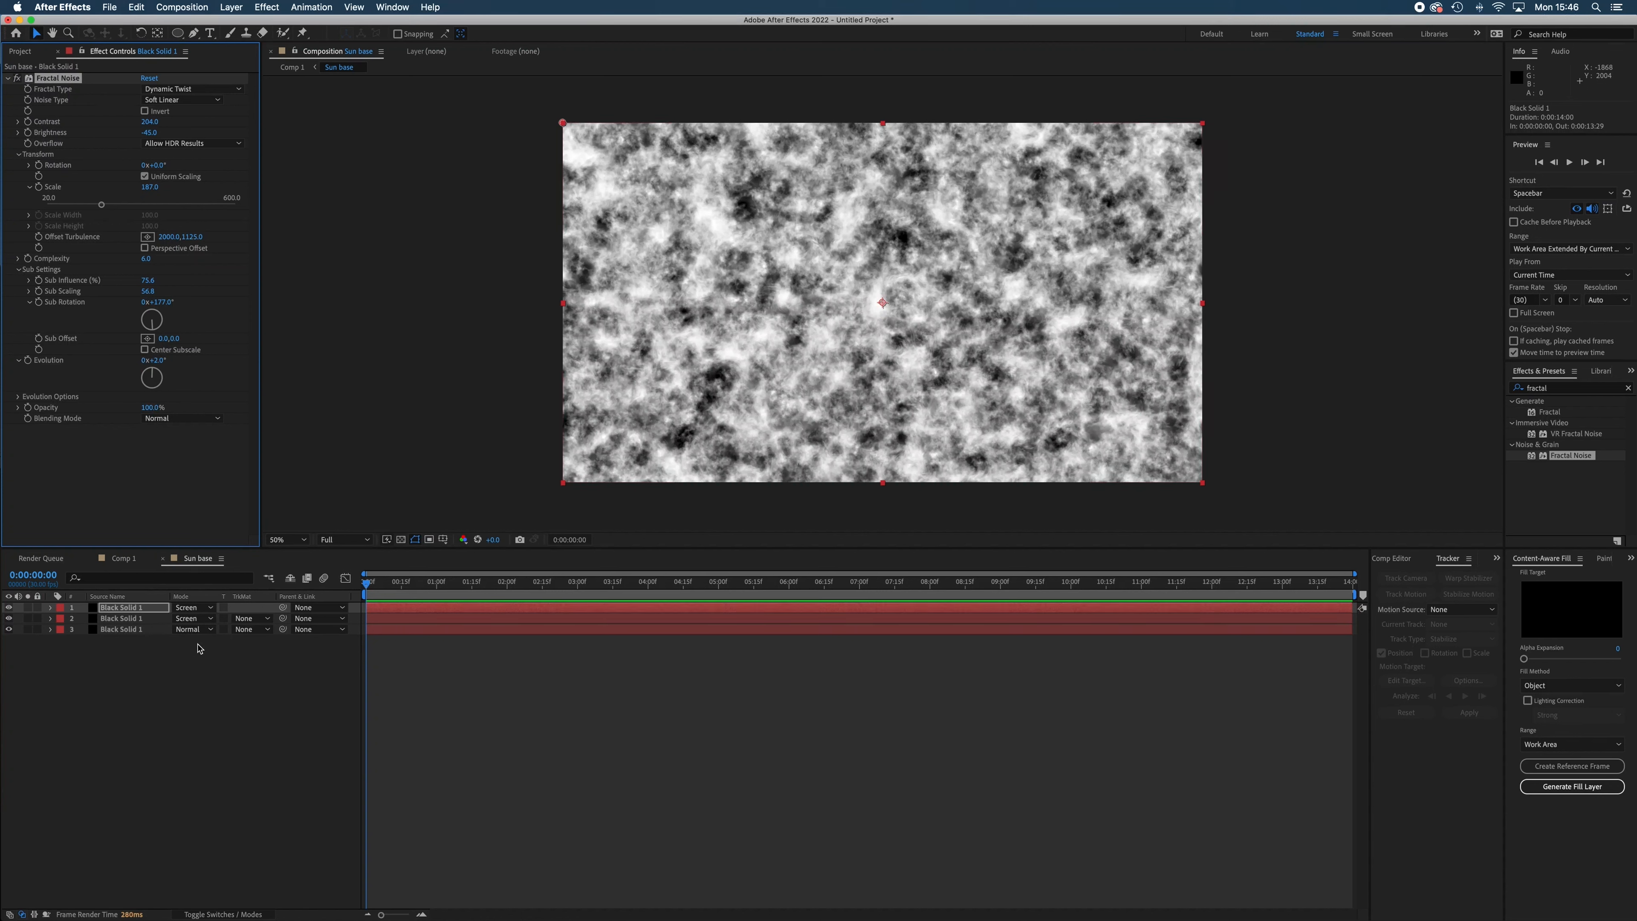
{"action": "left_click", "coordinate": [28, 360]}
{"action": "left_click", "coordinate": [134, 620]}
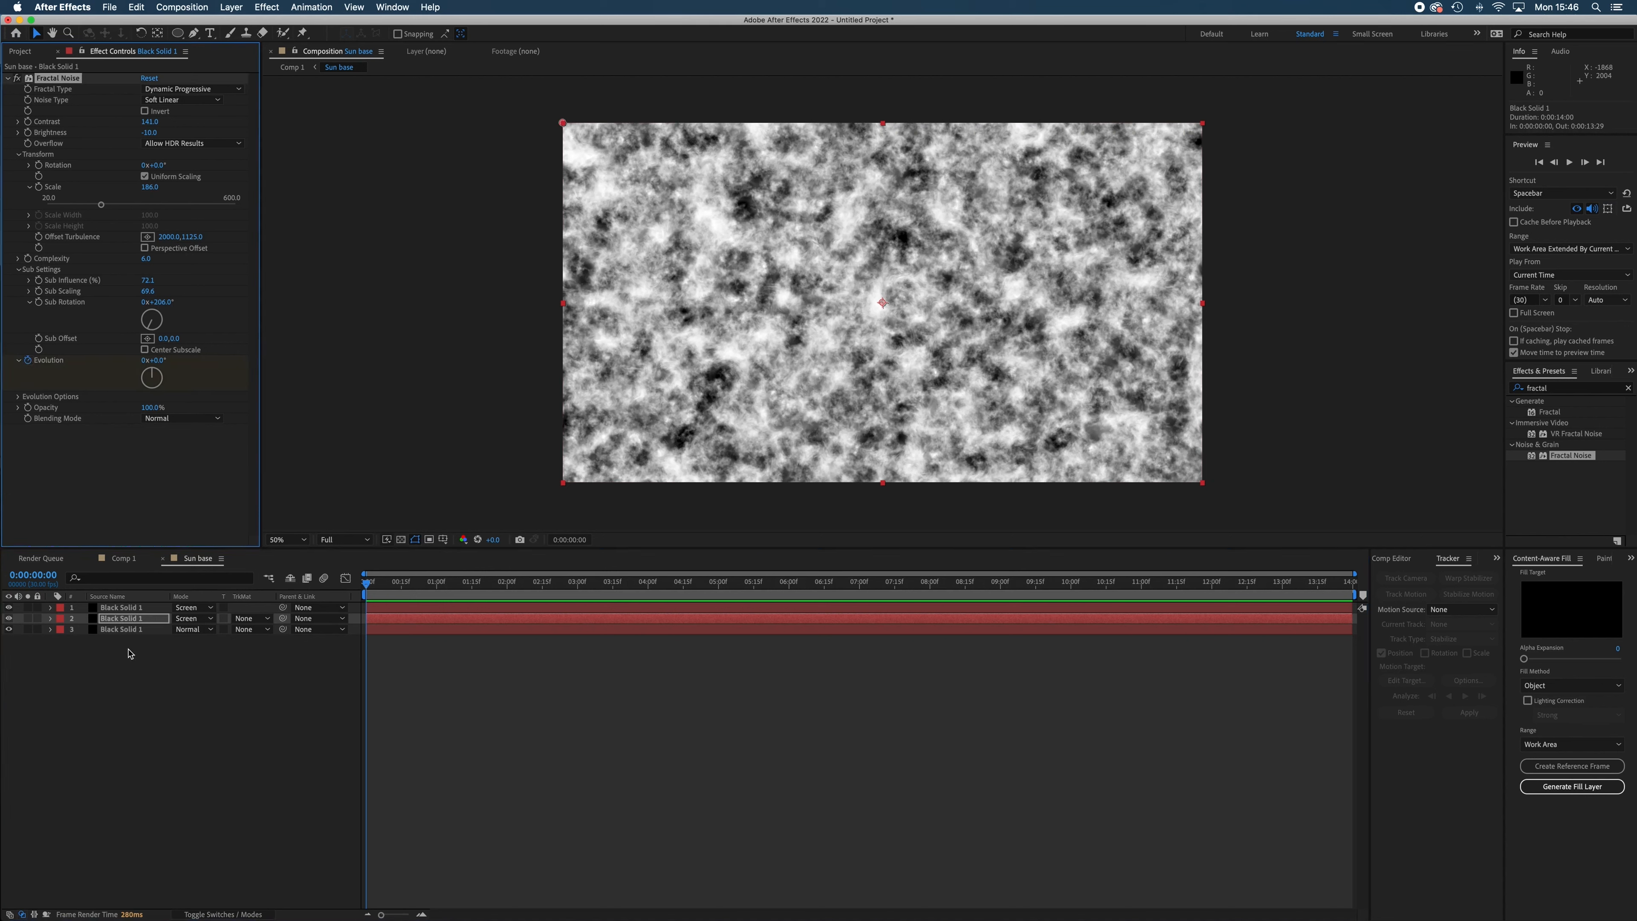
{"action": "left_click", "coordinate": [133, 631]}
{"action": "left_click", "coordinate": [27, 362]}
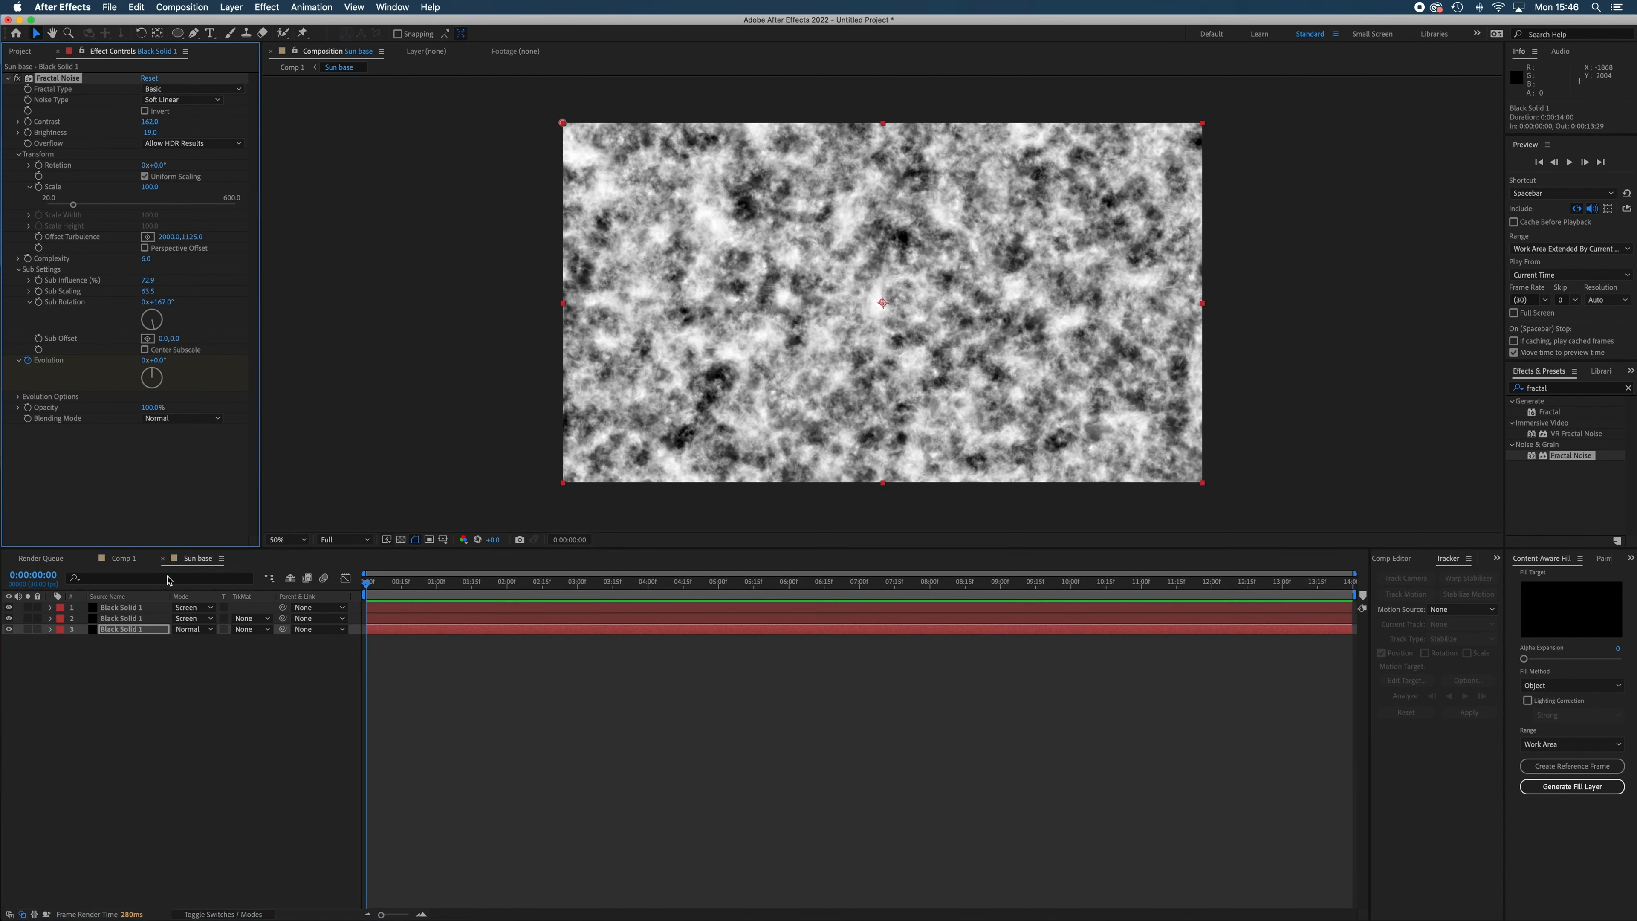
Solo the bottom layer, keyframe its Evolution at 140° on the last frame, 0:00:13:29, and remove the solo.
{"action": "left_click", "coordinate": [134, 630]}
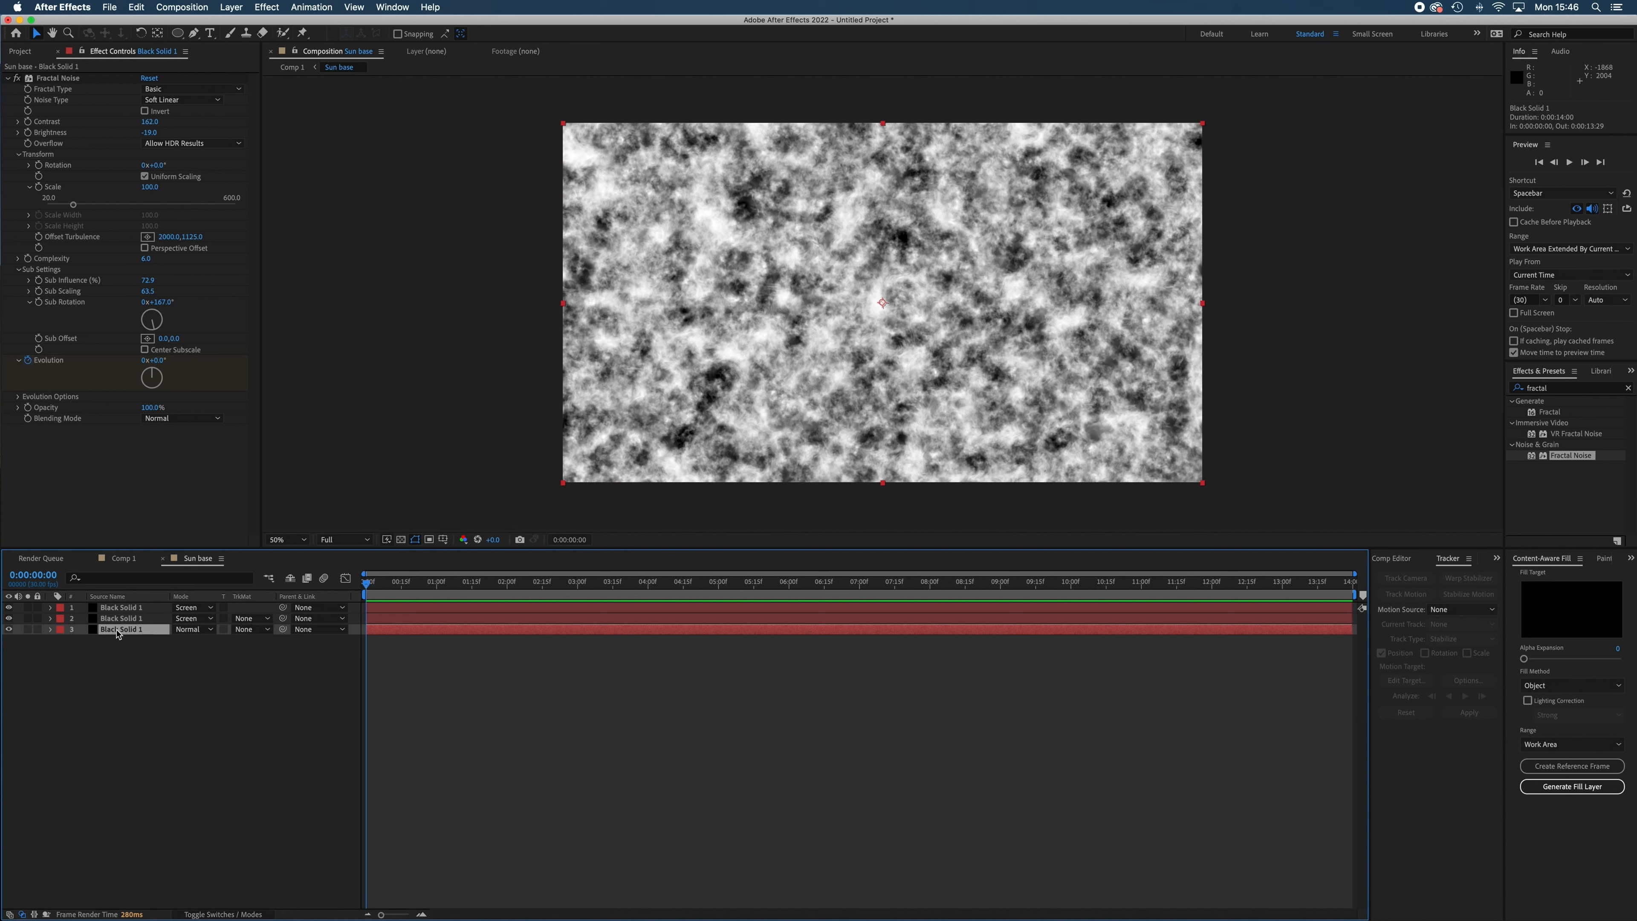
{"action": "left_click", "coordinate": [27, 630]}
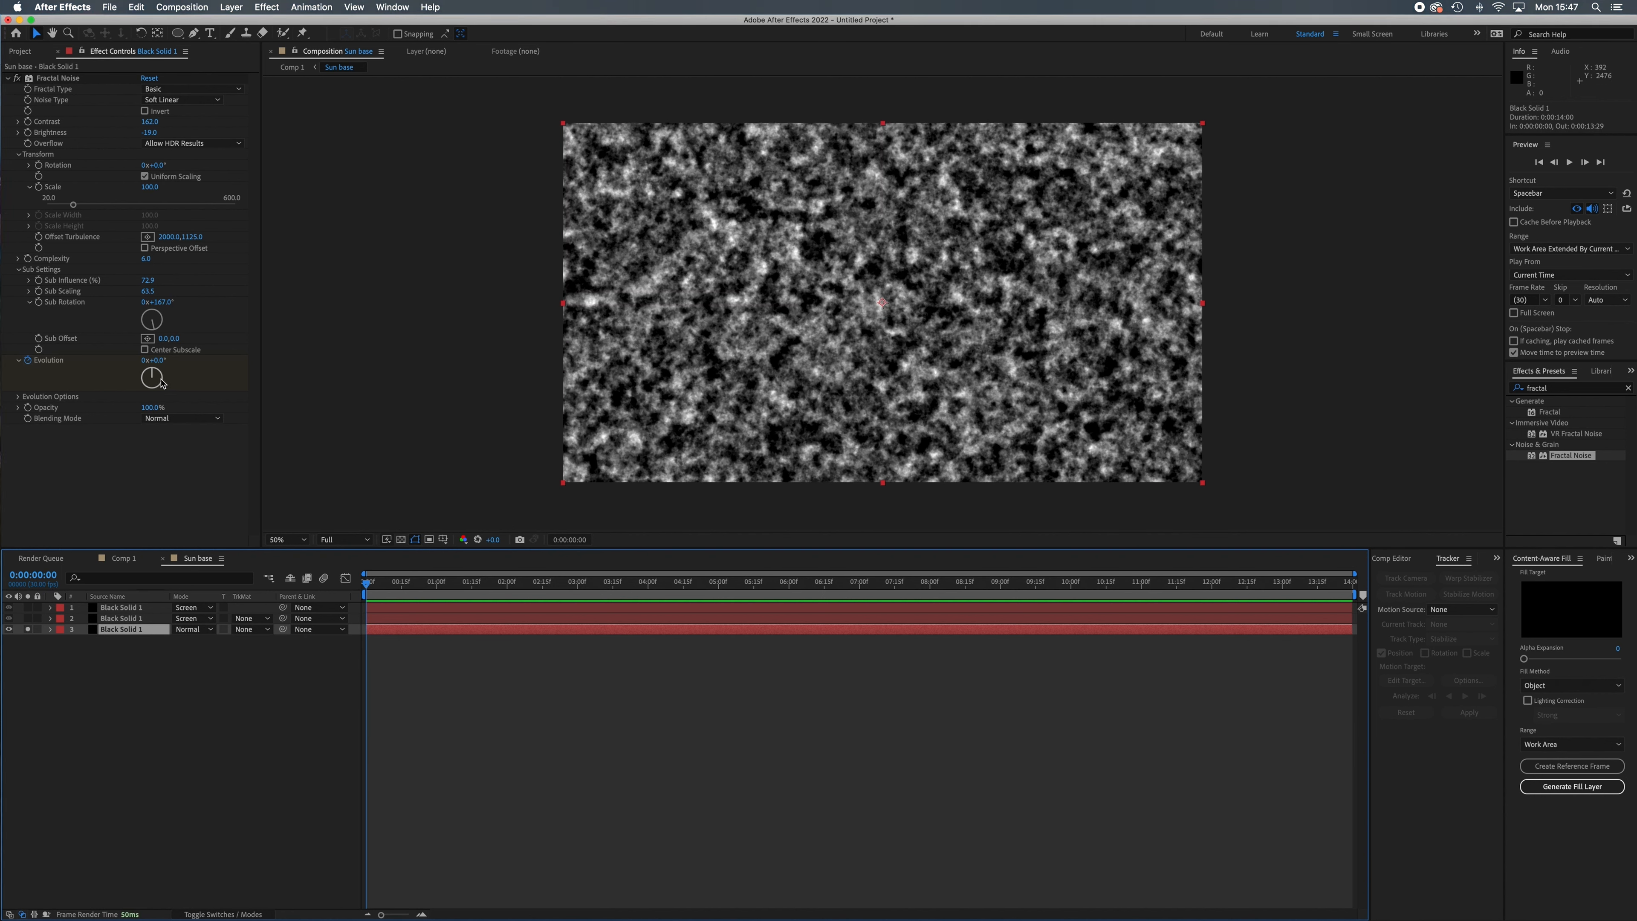
{"action": "left_click_drag", "start_coordinate": [373, 595], "coordinate": [1358, 682]}
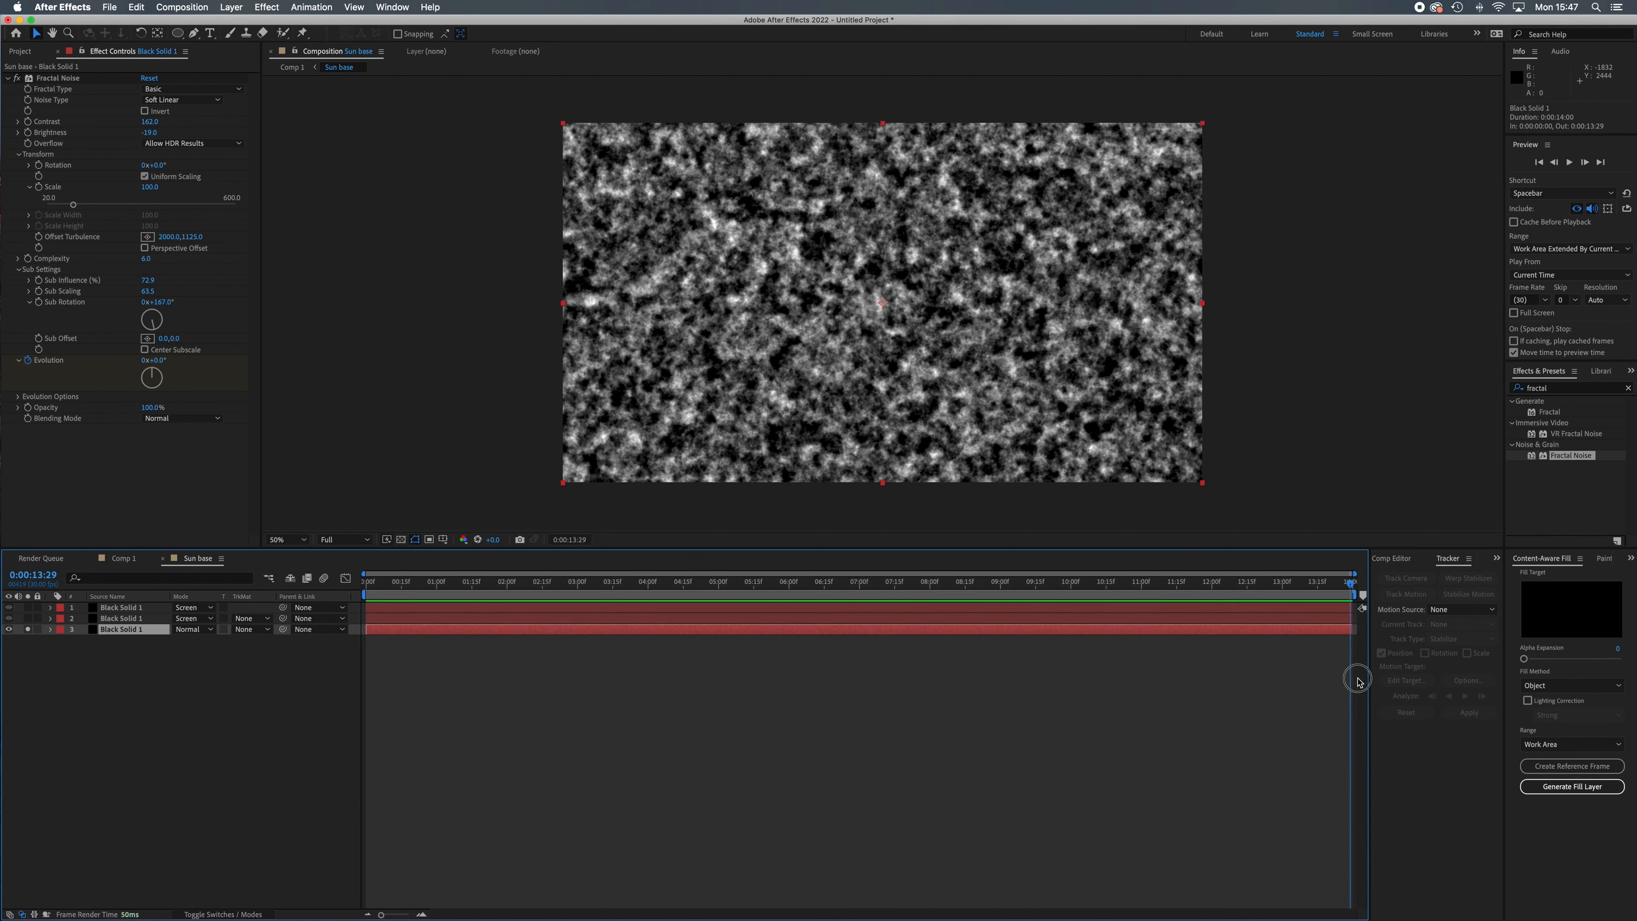
{"action": "left_click_drag", "start_coordinate": [153, 375], "coordinate": [165, 396]}
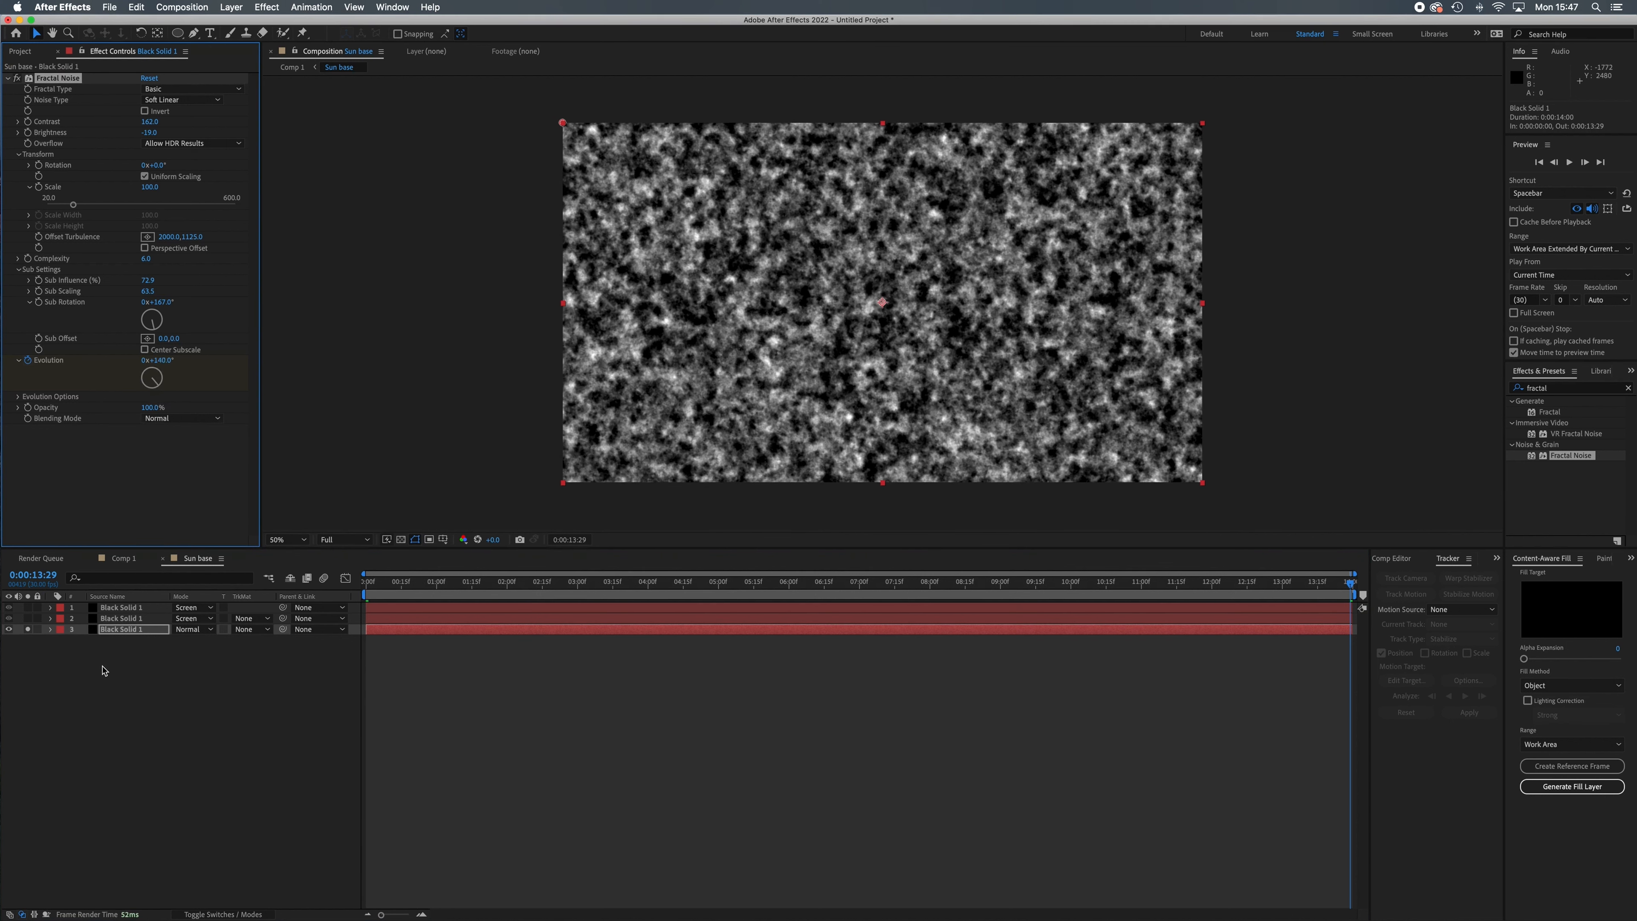
{"action": "left_click", "coordinate": [29, 629]}
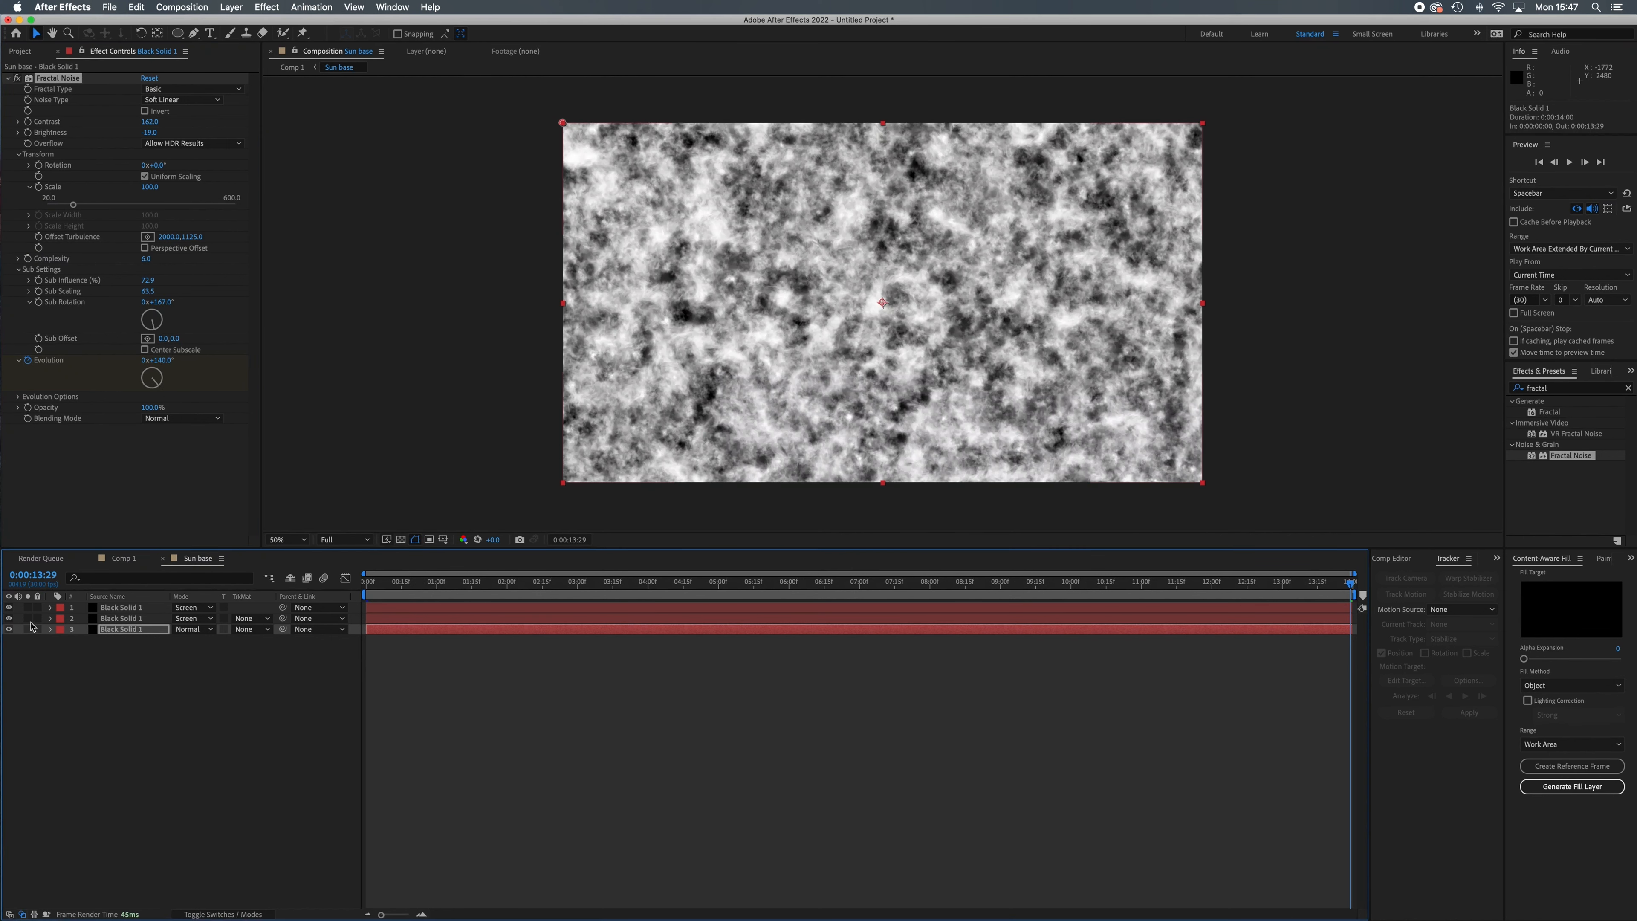
Keyframe the middle layer's Evolution at 1x+33° on the last frame, 0:00:13:29.
{"action": "left_click", "coordinate": [122, 618]}
{"action": "left_click_drag", "start_coordinate": [388, 585], "coordinate": [362, 584]}
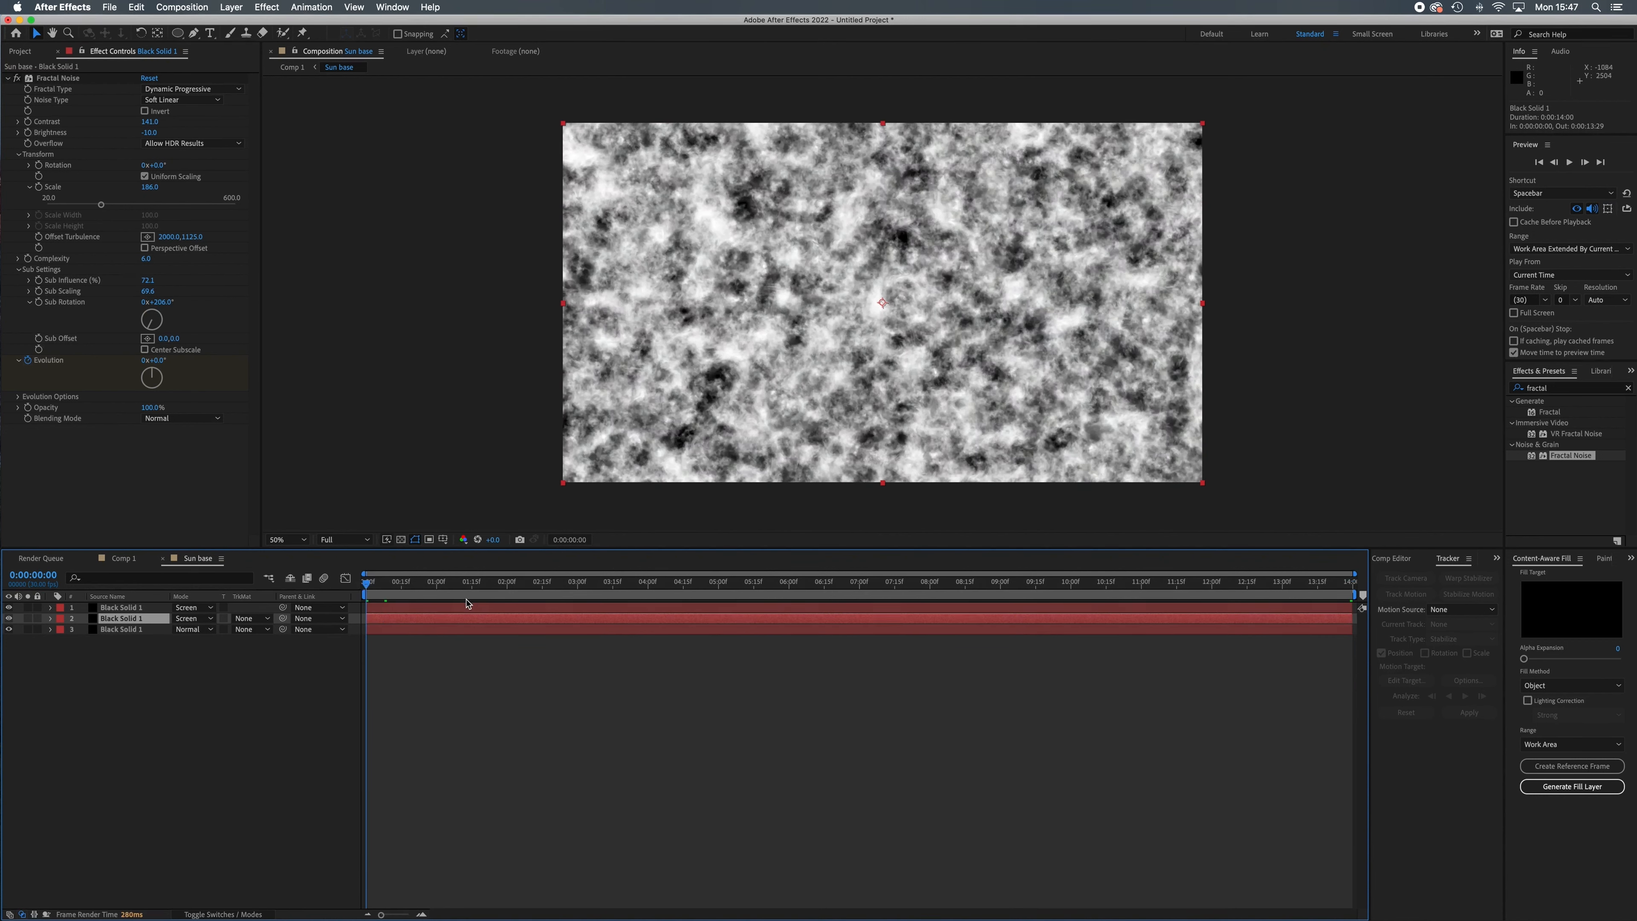
{"action": "key", "text": "space"}
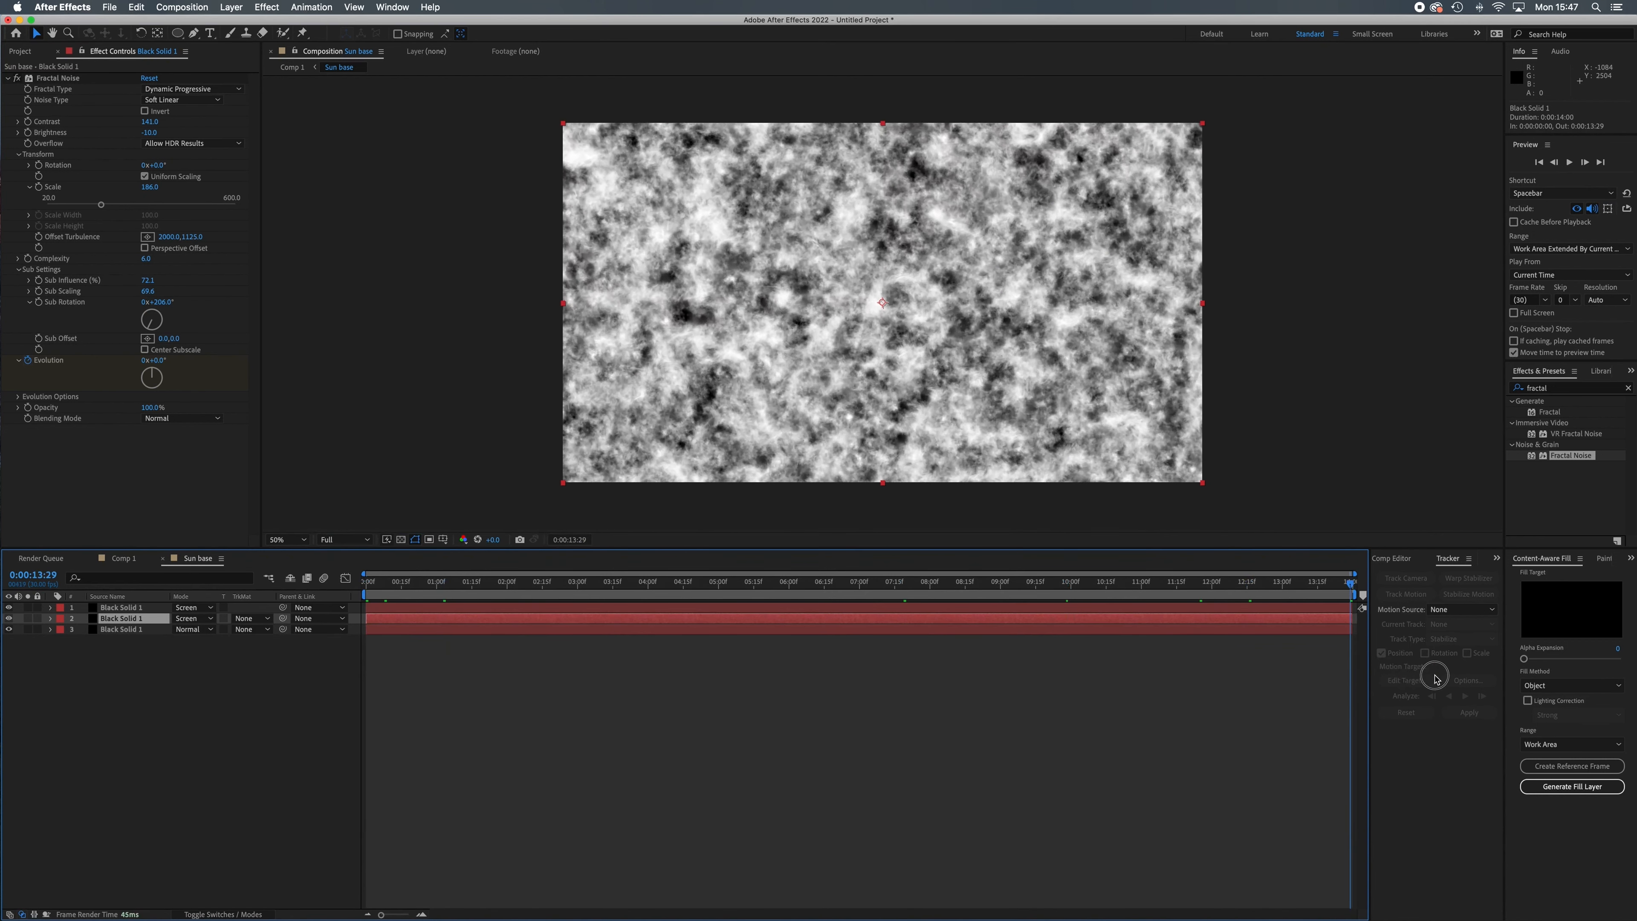
{"action": "mouse_move", "coordinate": [152, 374]}
{"action": "left_mouse_down"}
{"action": "mouse_move", "coordinate": [150, 387]}
{"action": "mouse_move", "coordinate": [139, 368]}
{"action": "mouse_move", "coordinate": [154, 356]}
{"action": "mouse_move", "coordinate": [152, 377]}
{"action": "left_mouse_up"}
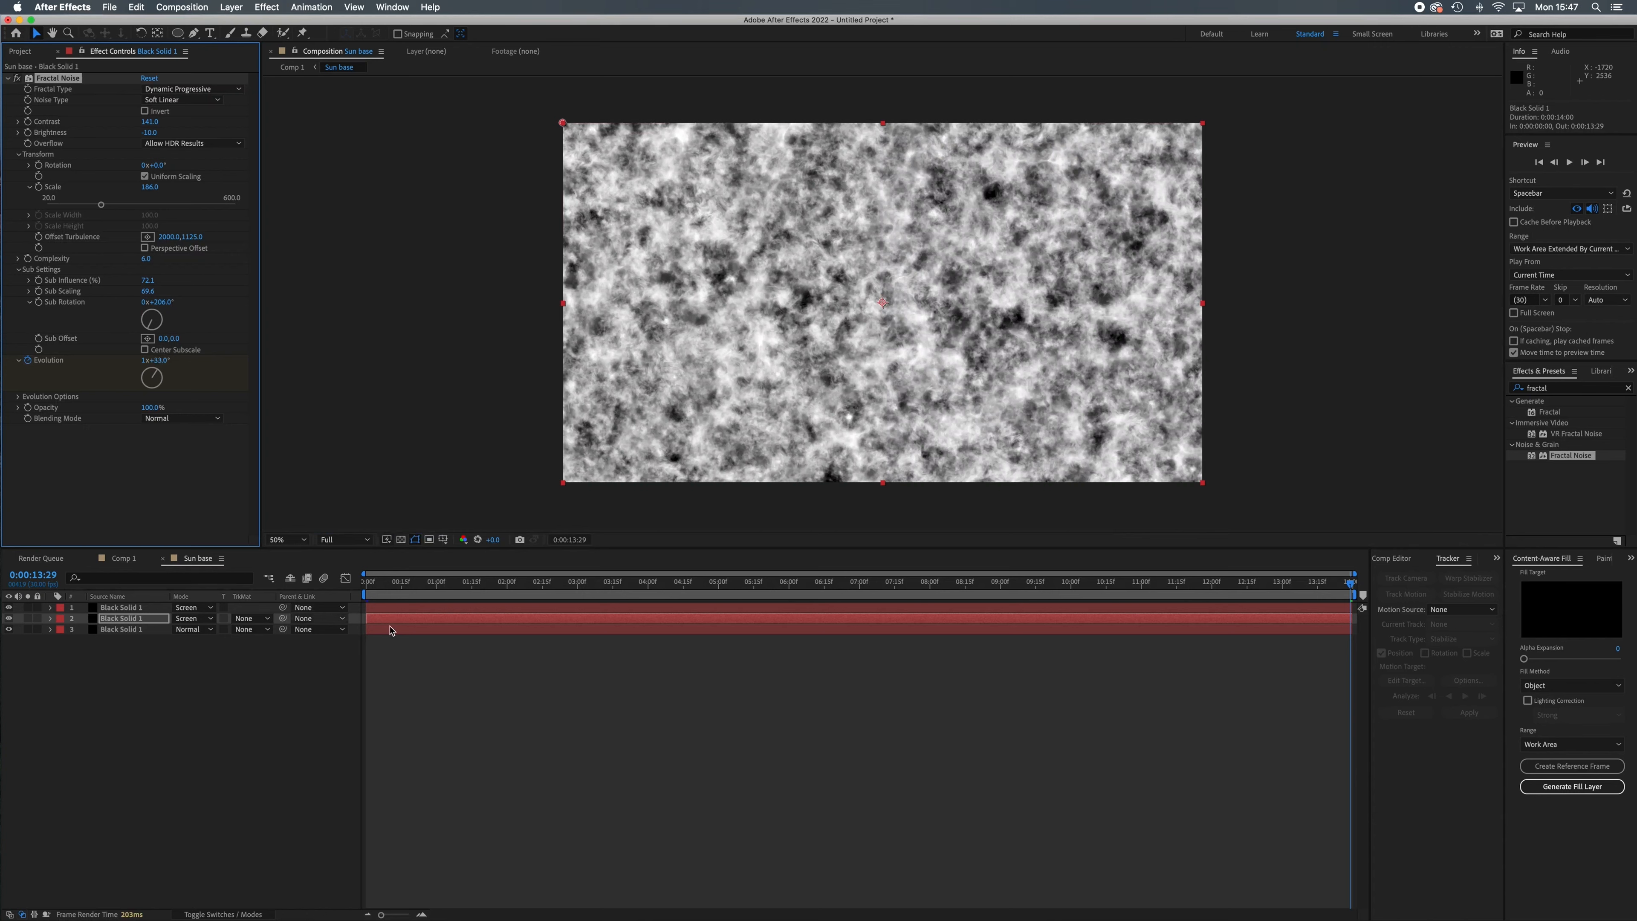
Keyframe an increased Evolution for the top layer on the last frame, 0:00:13:29.
{"action": "left_click_drag", "start_coordinate": [464, 582], "coordinate": [364, 599]}
{"action": "left_click", "coordinate": [129, 609]}
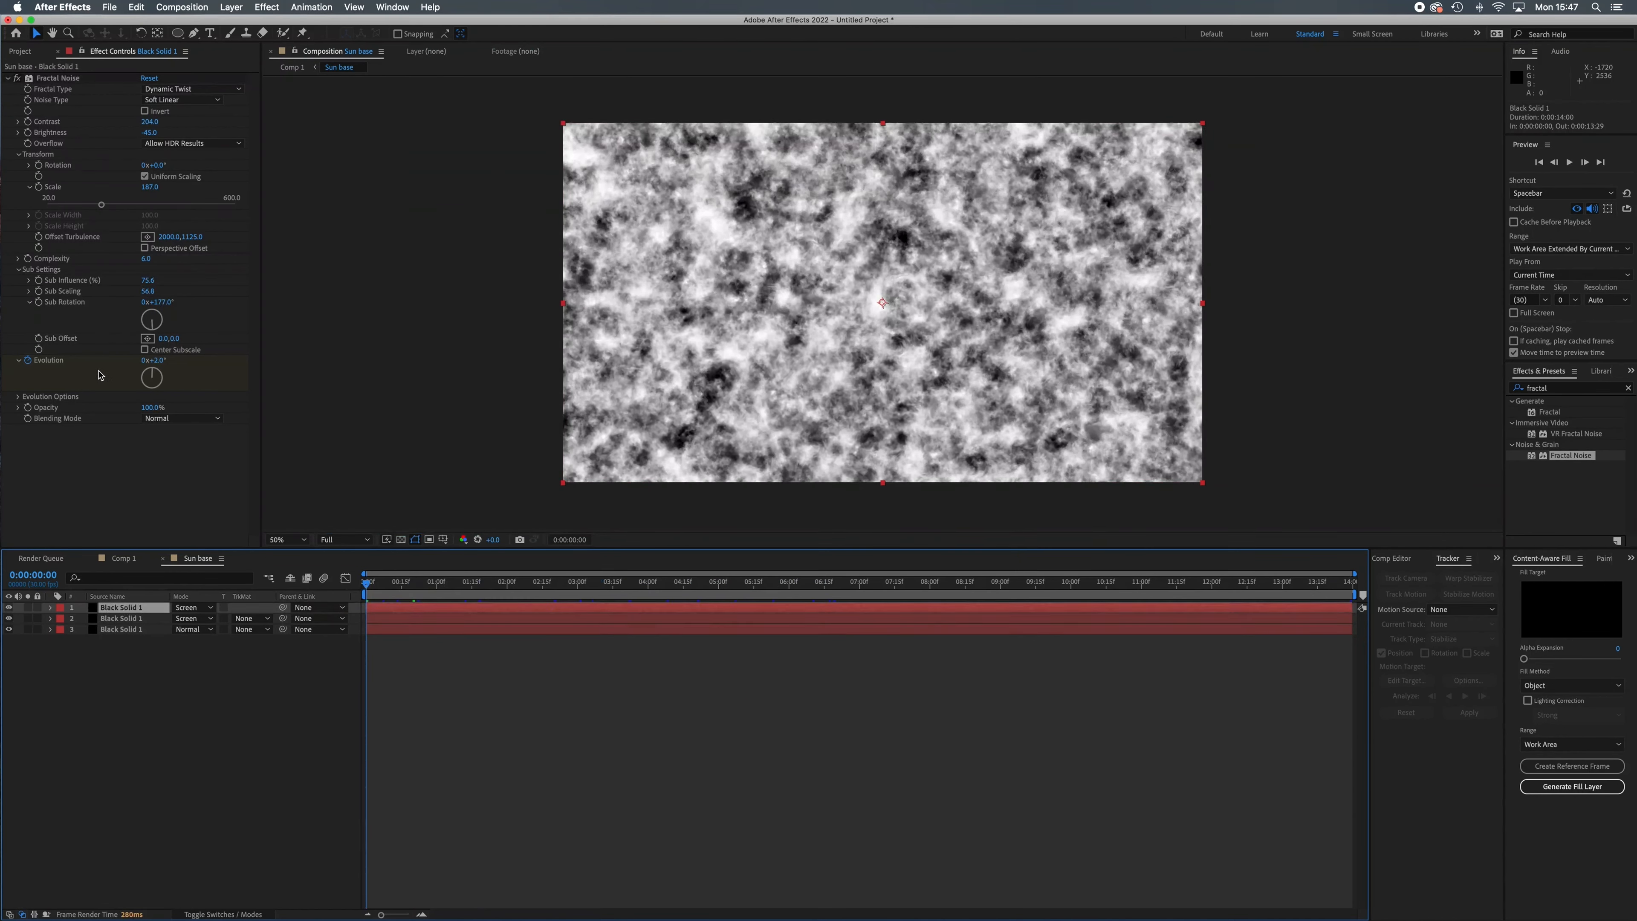
{"action": "left_click_drag", "start_coordinate": [366, 583], "coordinate": [1491, 628]}
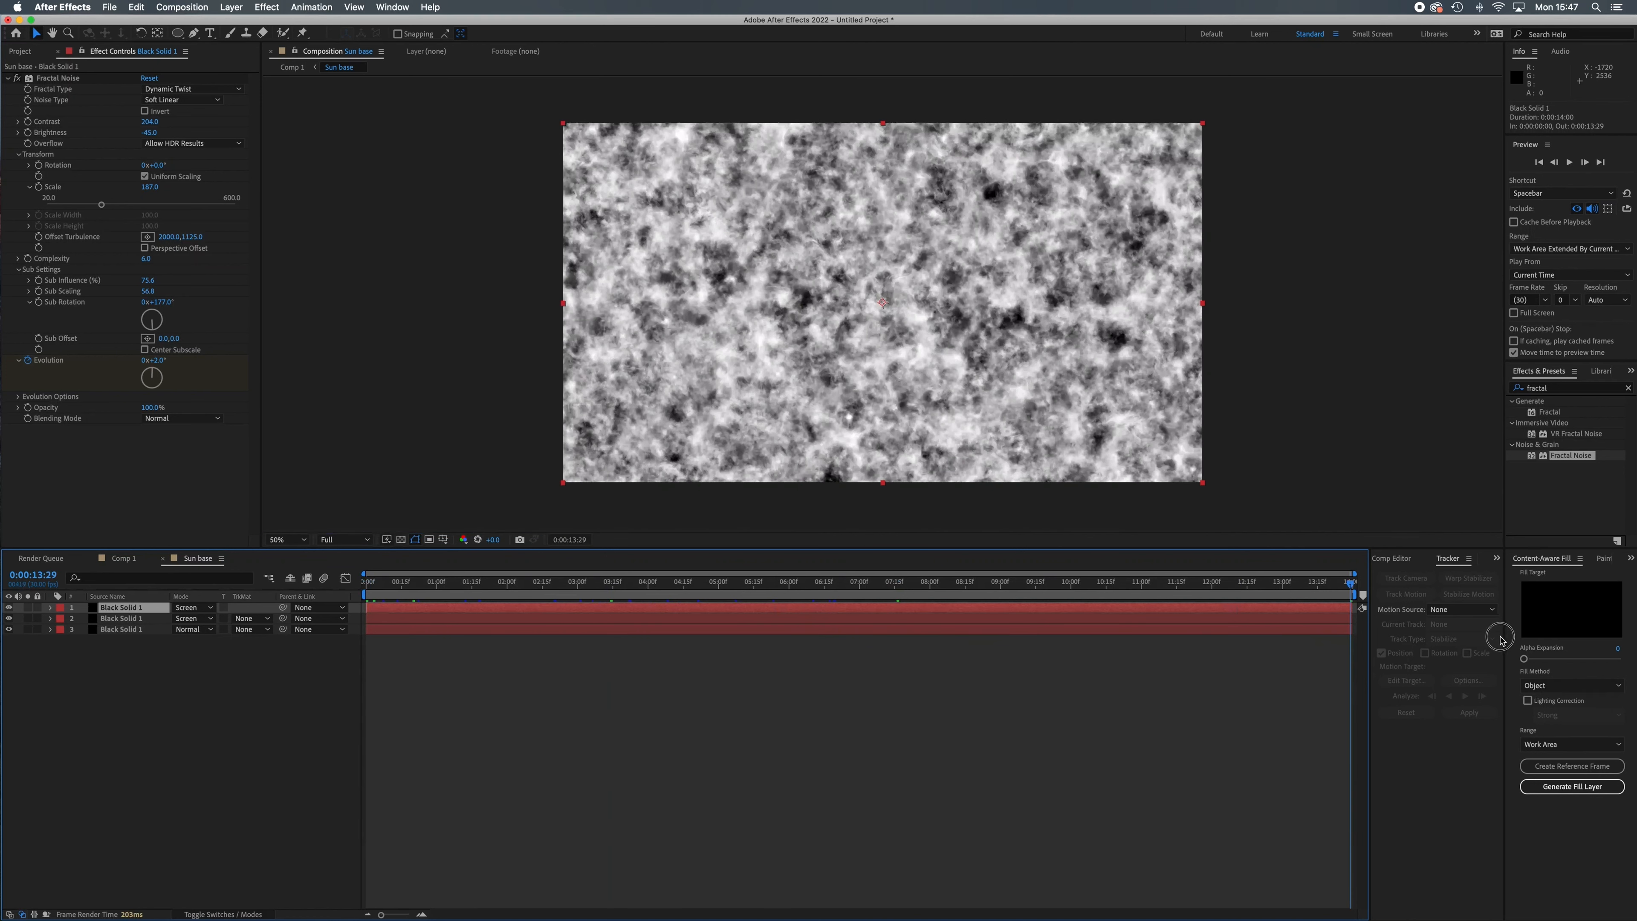
{"action": "left_click_drag", "start_coordinate": [152, 386], "coordinate": [149, 402]}
Preview the animated noise from the start of the composition, and return to the first frame.
{"action": "left_click_drag", "start_coordinate": [436, 582], "coordinate": [338, 586]}
{"action": "key", "text": "space"}
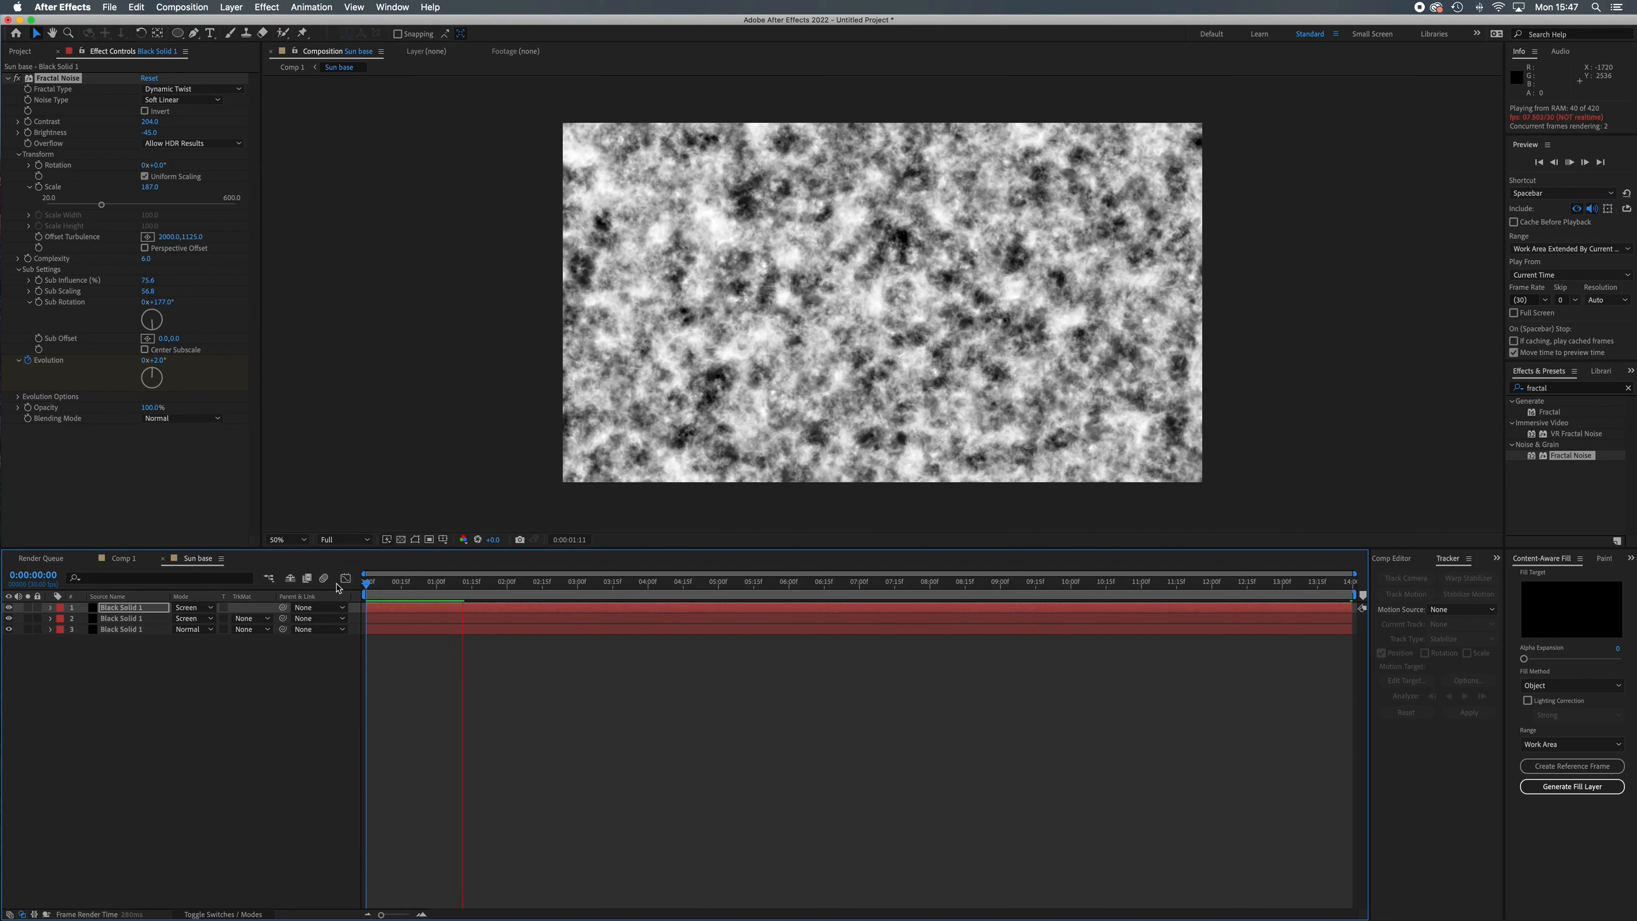
{"action": "key", "text": "space"}
{"action": "left_click_drag", "start_coordinate": [466, 583], "coordinate": [302, 584]}
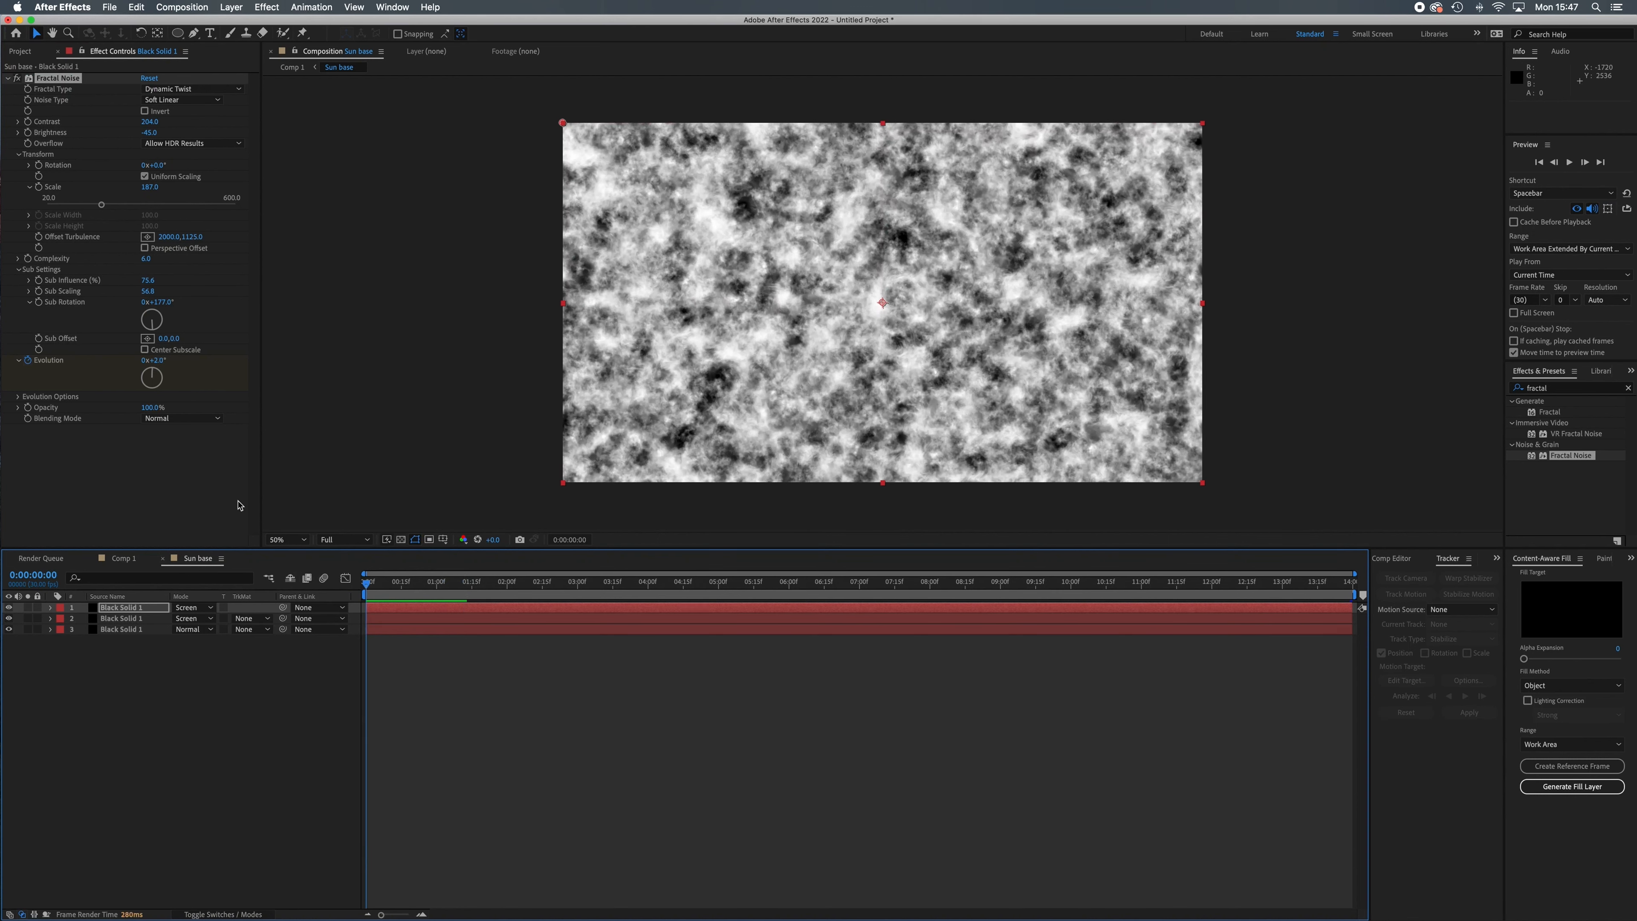
Add a new adjustment layer above the three noise layers.
{"action": "left_click", "coordinate": [232, 7]}
{"action": "mouse_move", "coordinate": [245, 22]}
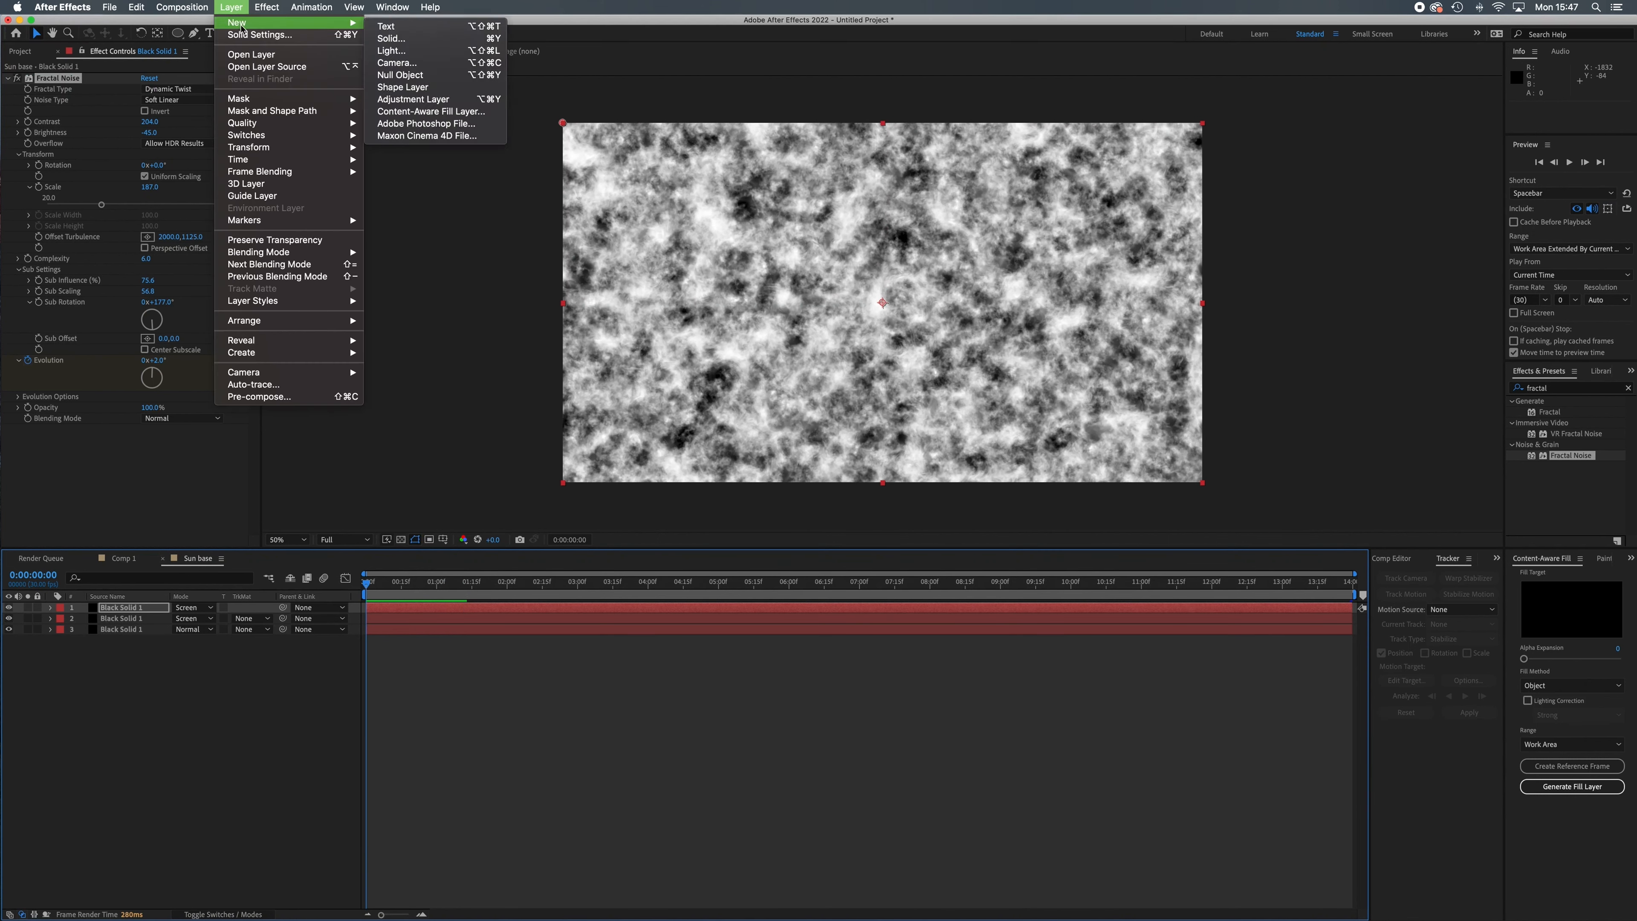
{"action": "left_click", "coordinate": [431, 100]}
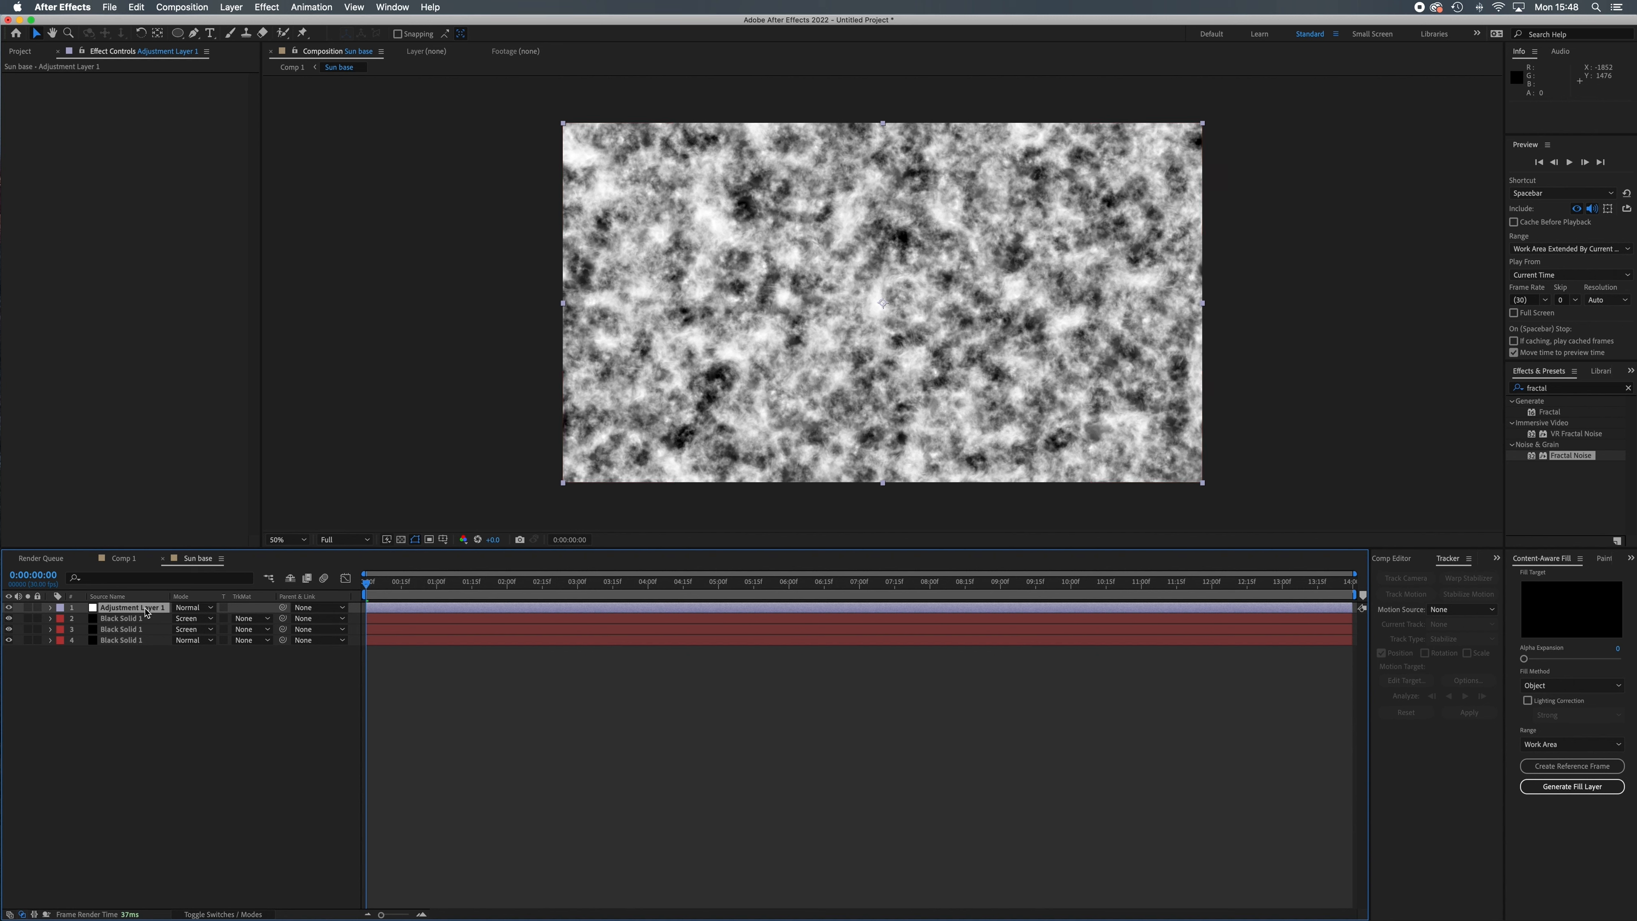
Apply the Curves effect to the adjustment layer and shape the RGB curve into a gentle S for more contrast.
{"action": "left_click", "coordinate": [261, 7]}
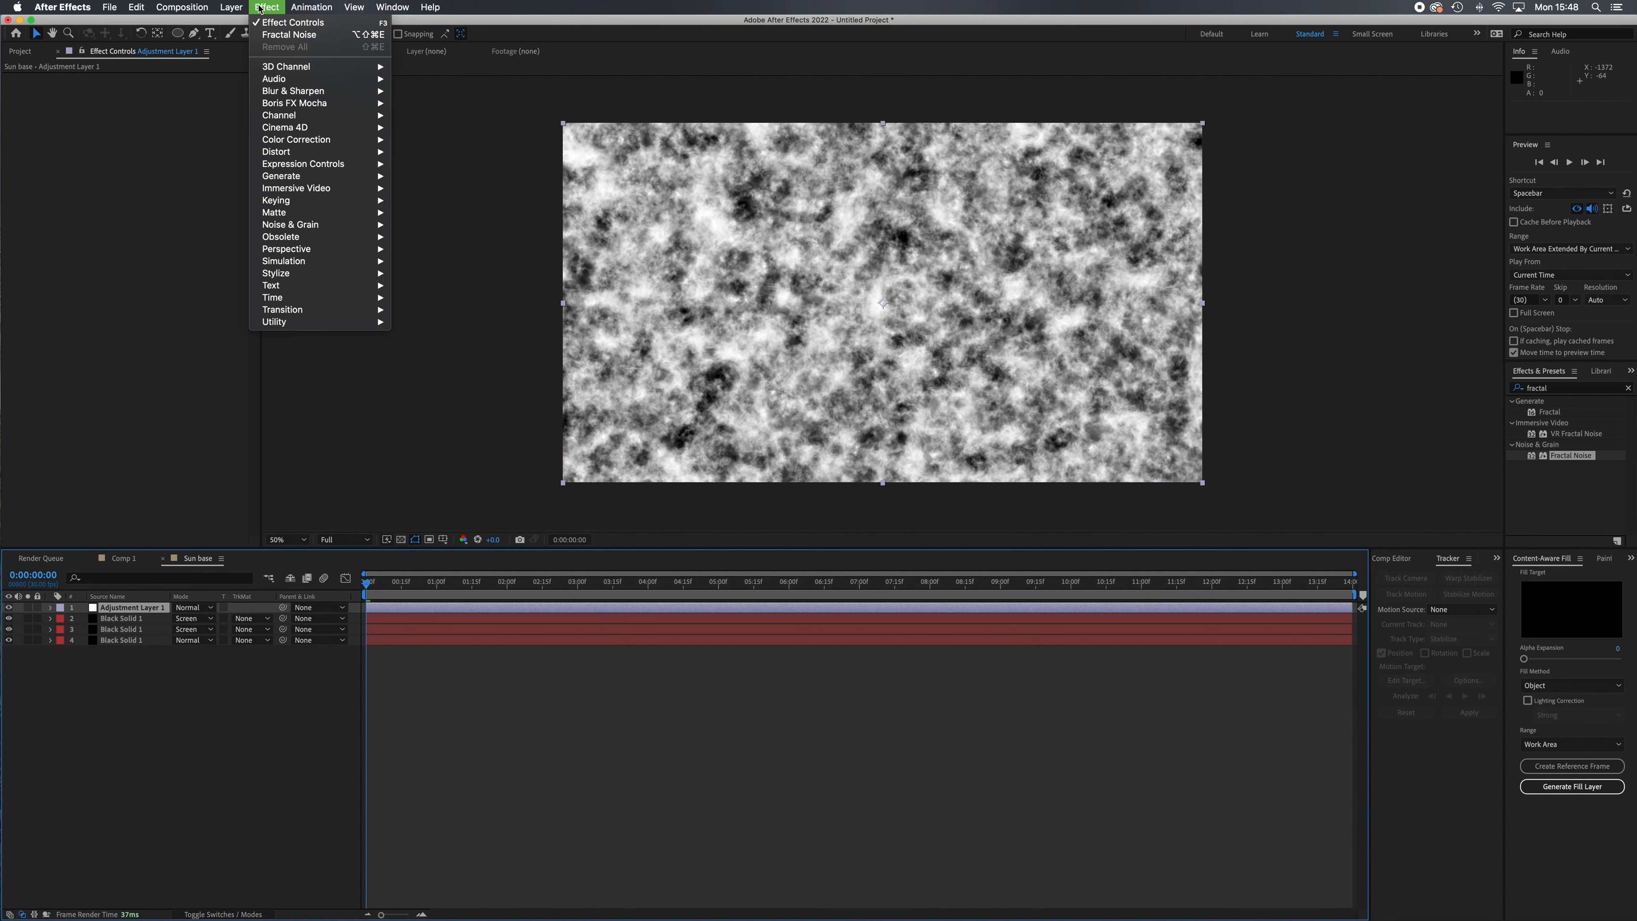
{"action": "mouse_move", "coordinate": [316, 141]}
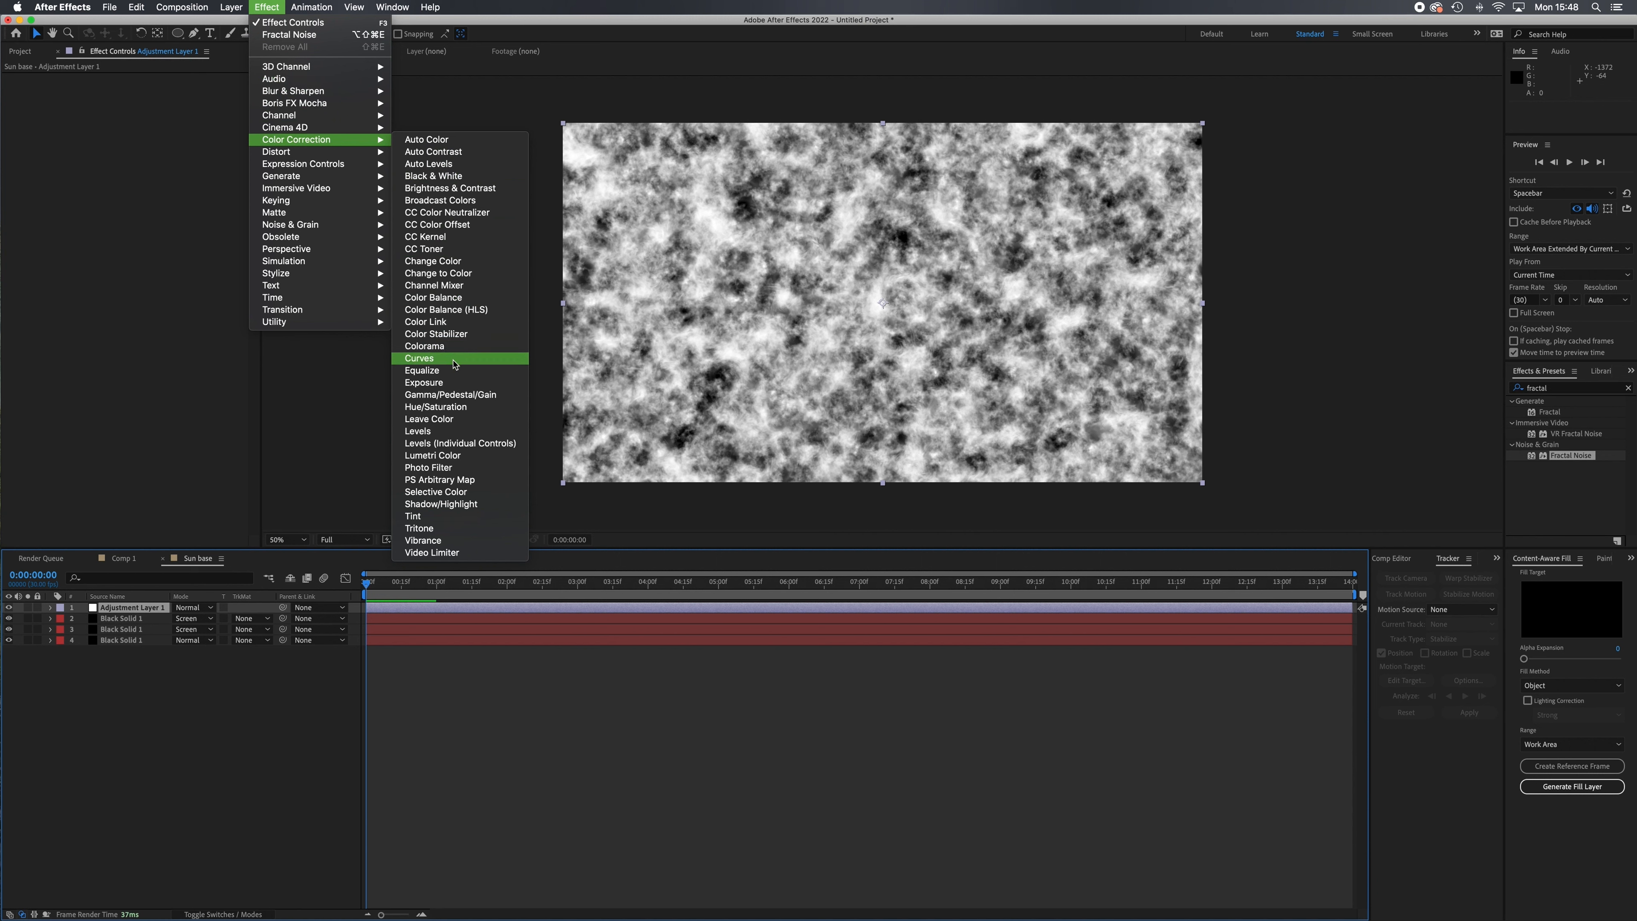
{"action": "left_click", "coordinate": [446, 362]}
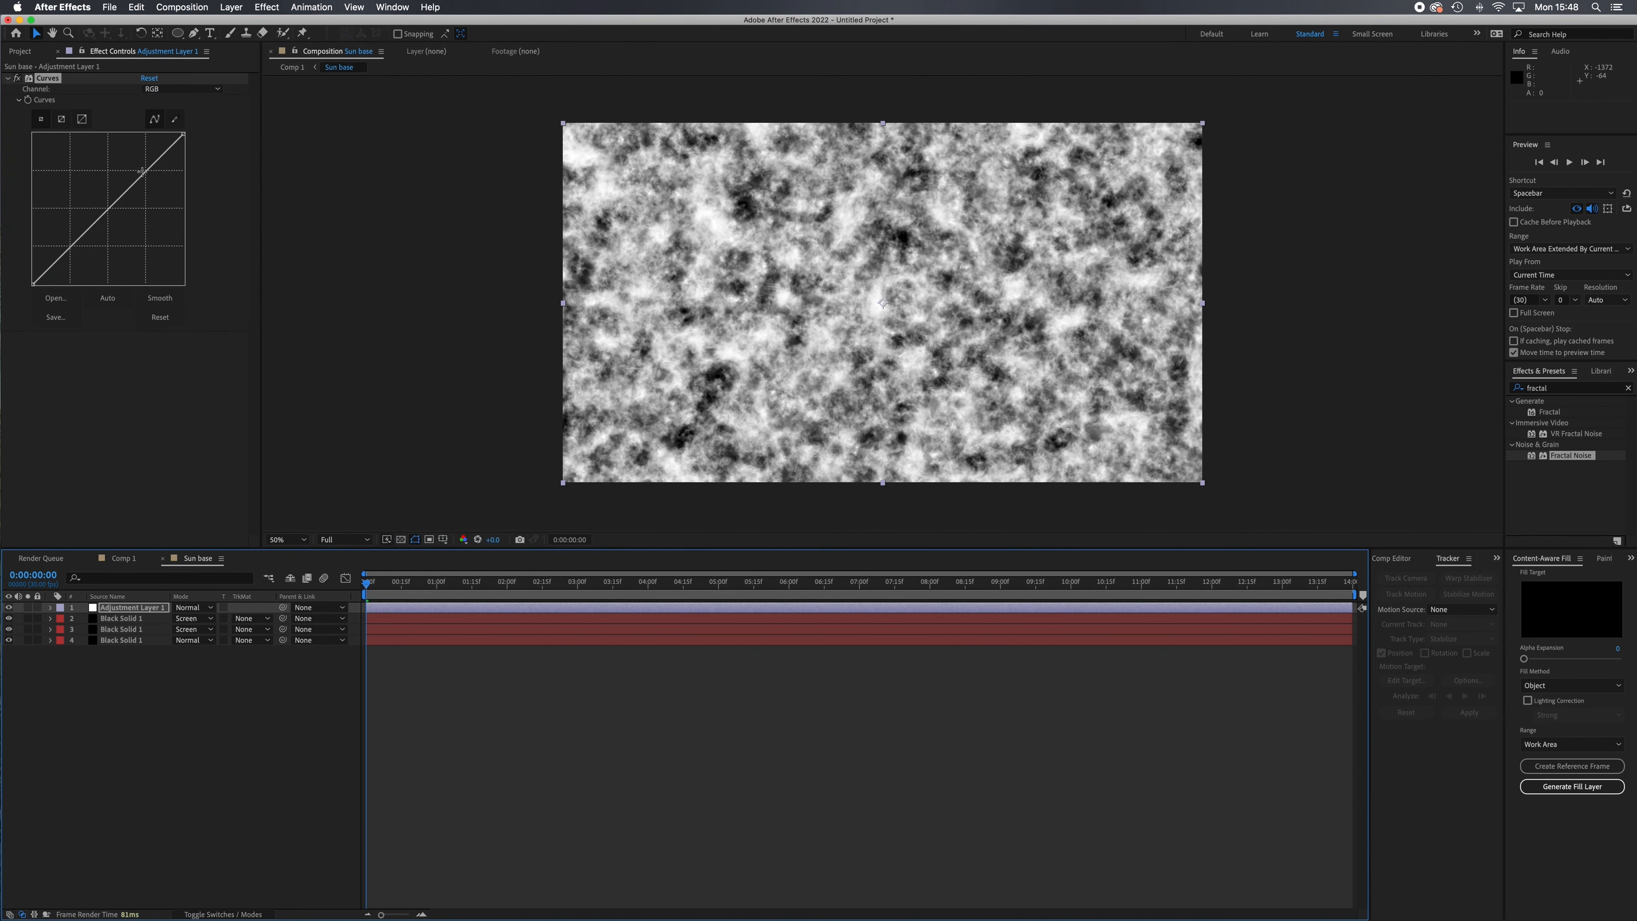
{"action": "left_click_drag", "start_coordinate": [144, 175], "coordinate": [142, 167]}
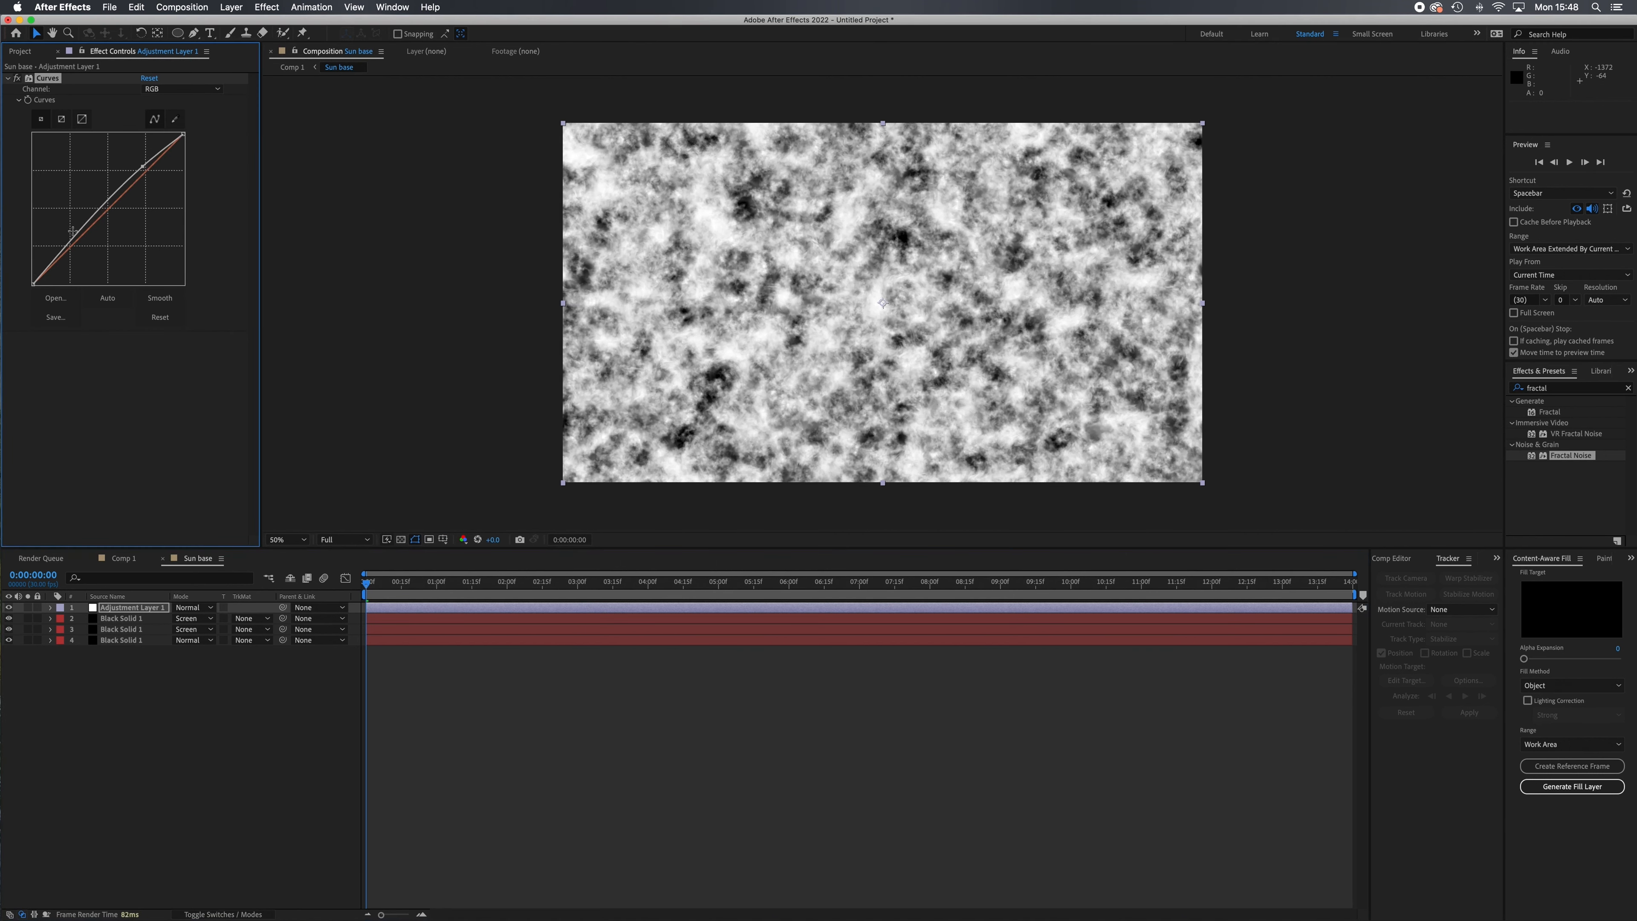
{"action": "left_click_drag", "start_coordinate": [81, 243], "coordinate": [84, 242]}
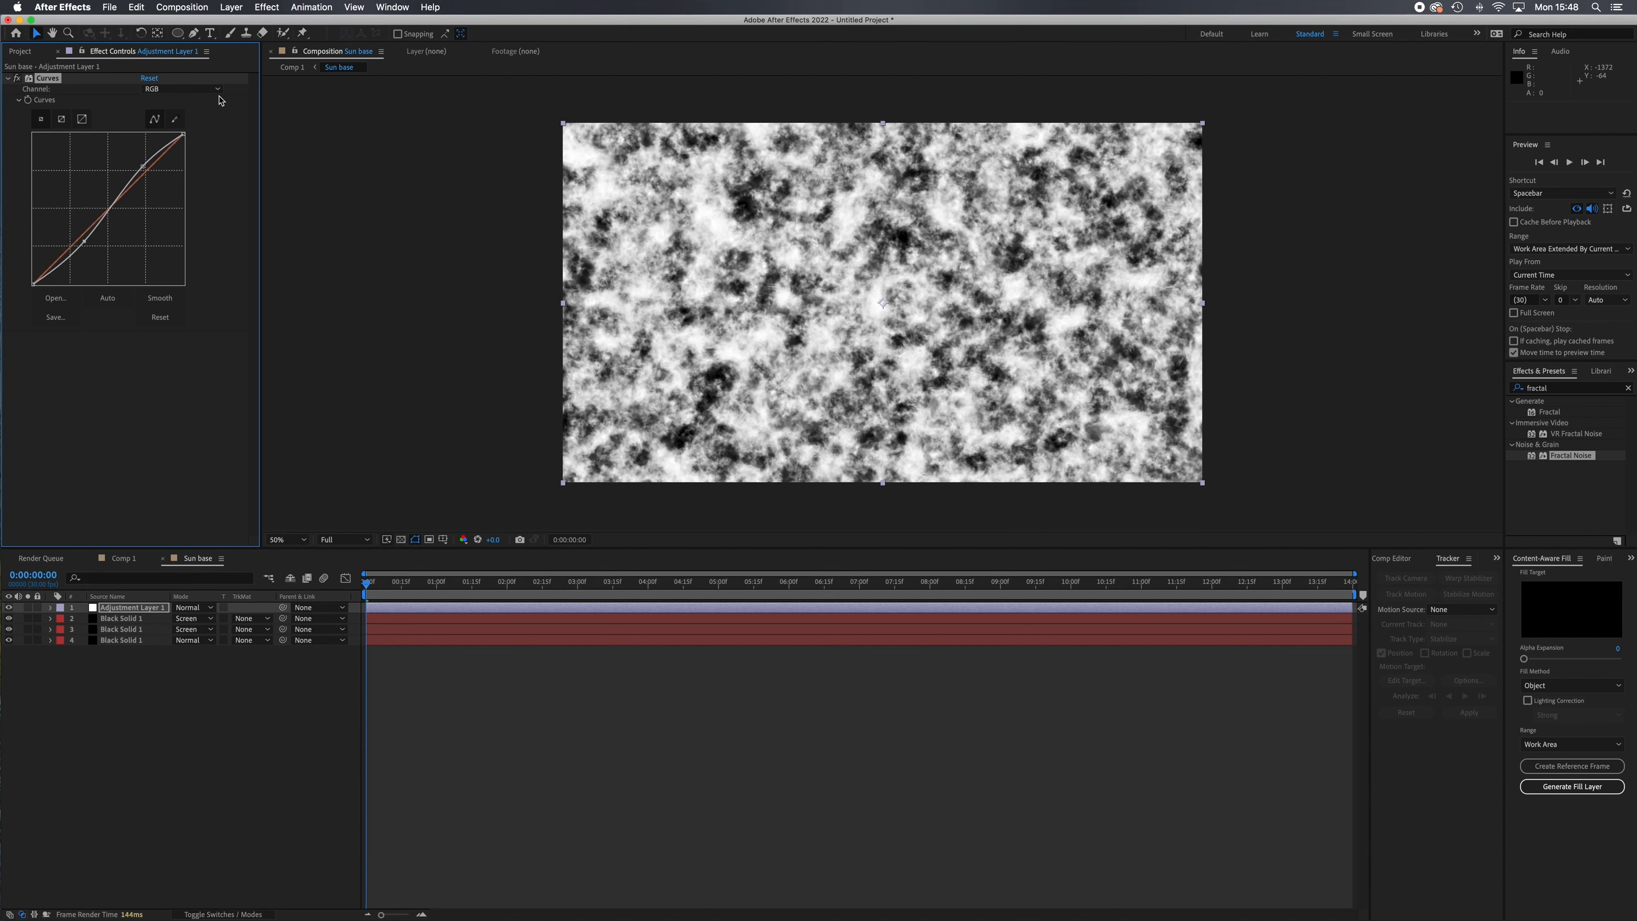
Raise the midtones of the Curves effect's Red channel and lower the midtones of its Blue channel slightly.
{"action": "left_click", "coordinate": [217, 89]}
{"action": "left_click", "coordinate": [173, 108]}
{"action": "left_click_drag", "start_coordinate": [111, 207], "coordinate": [97, 191]}
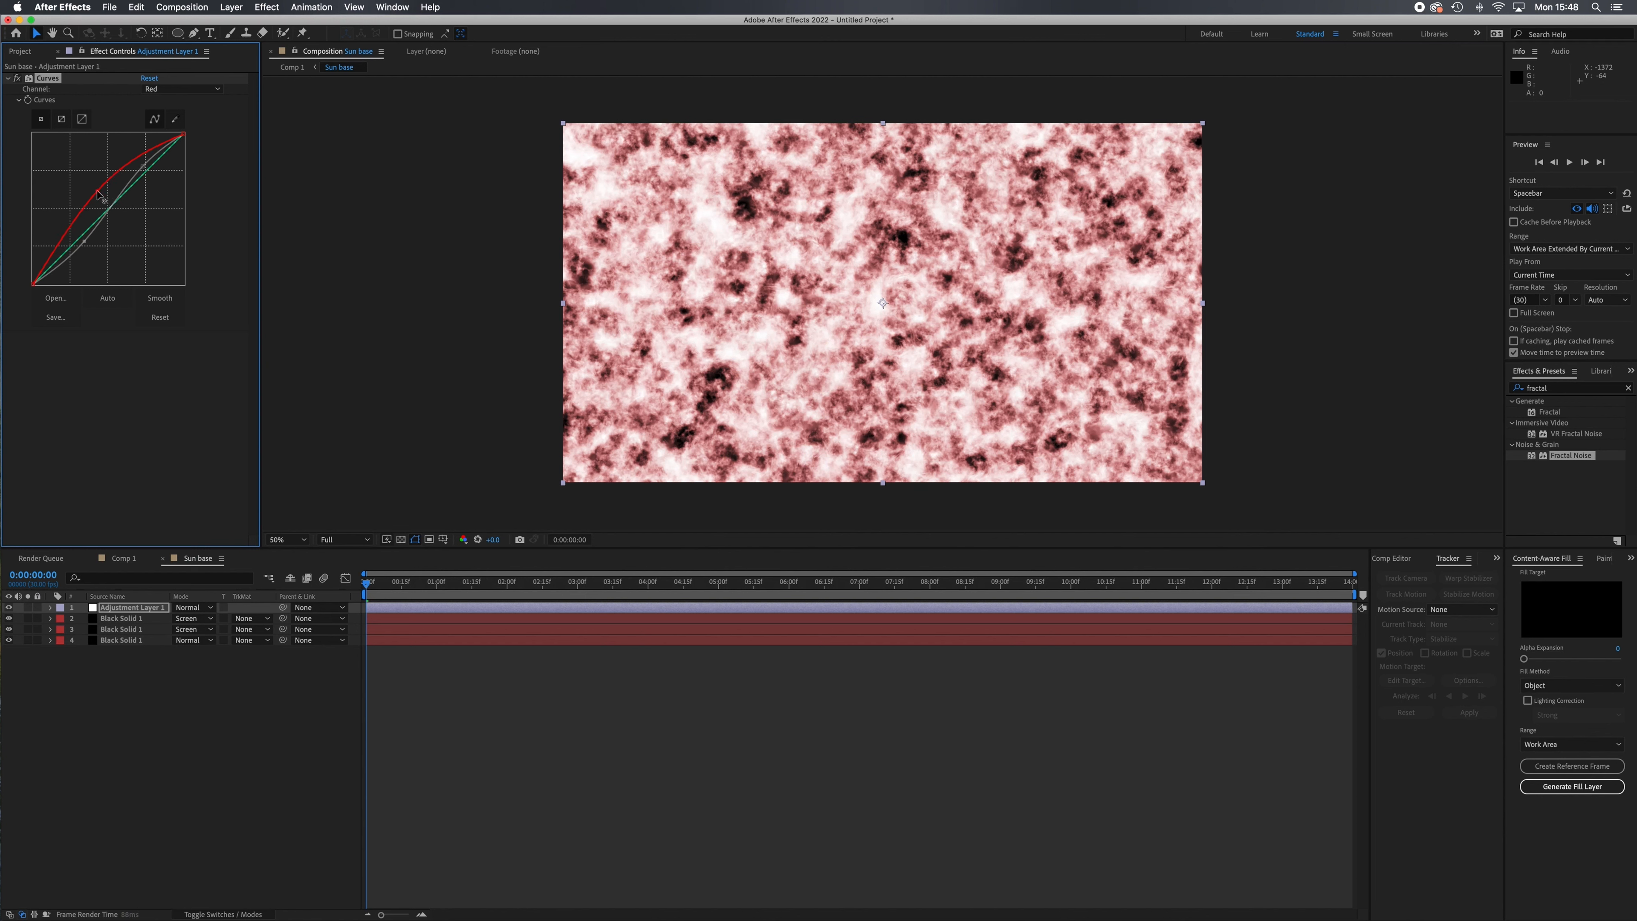
{"action": "left_click", "coordinate": [217, 90]}
{"action": "left_click", "coordinate": [163, 138]}
{"action": "left_click_drag", "start_coordinate": [104, 216], "coordinate": [105, 224]}
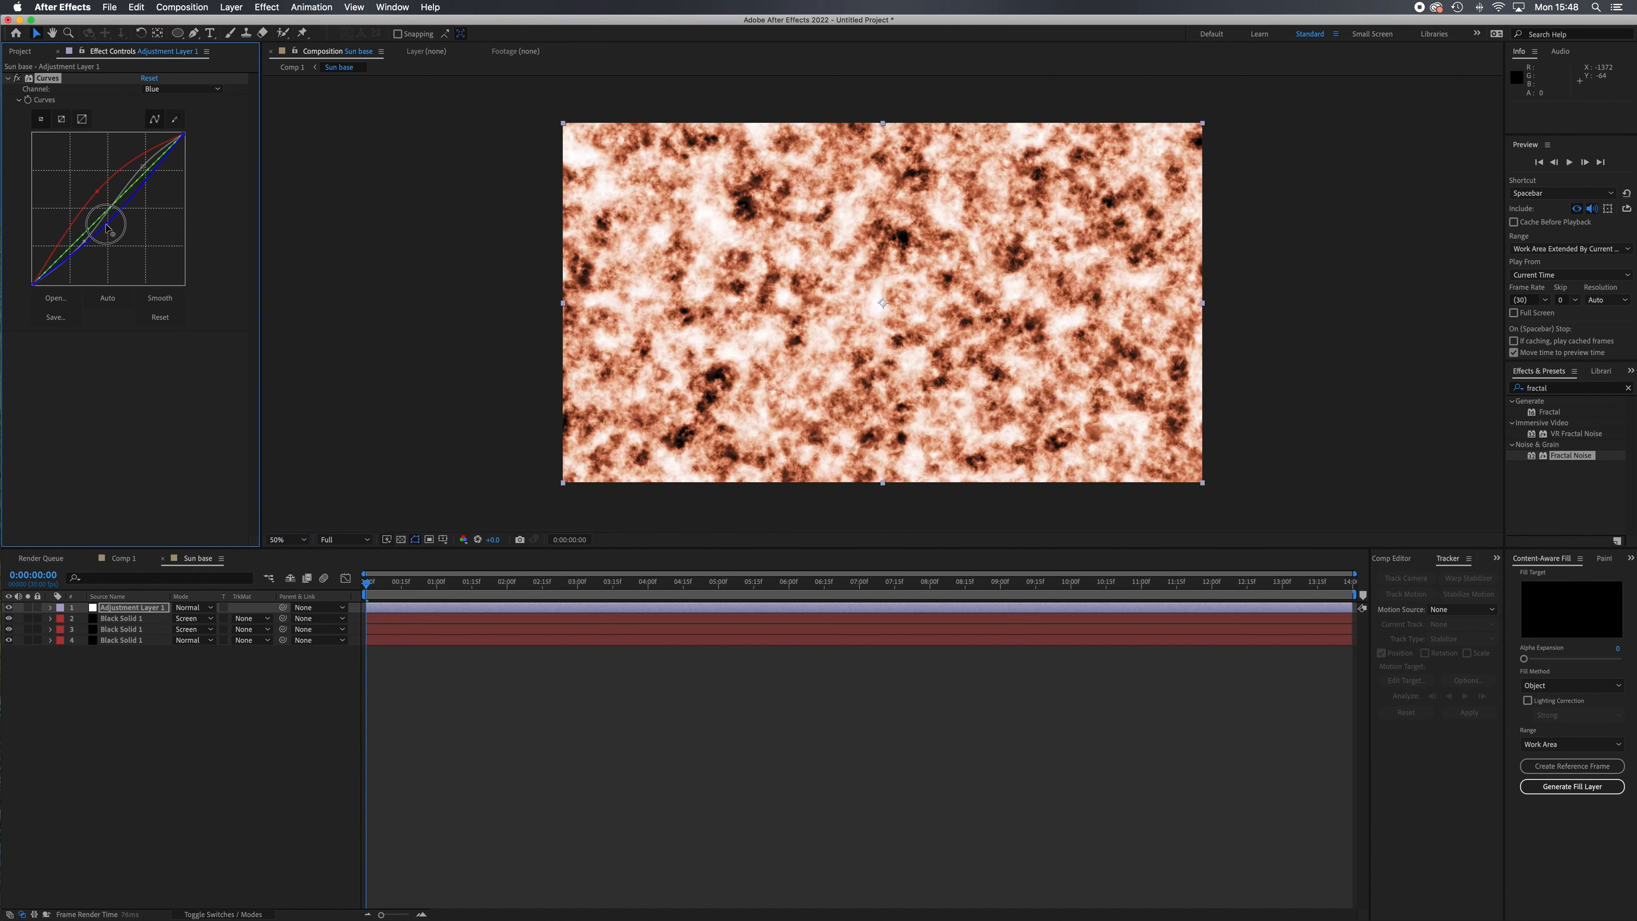
Shape the Green channel curve into an S, lifting its highlights and lowering its shadows.
{"action": "left_click", "coordinate": [217, 89]}
{"action": "left_click", "coordinate": [184, 115]}
{"action": "left_click", "coordinate": [217, 90]}
{"action": "left_click", "coordinate": [166, 126]}
{"action": "left_click_drag", "start_coordinate": [142, 170], "coordinate": [139, 166]}
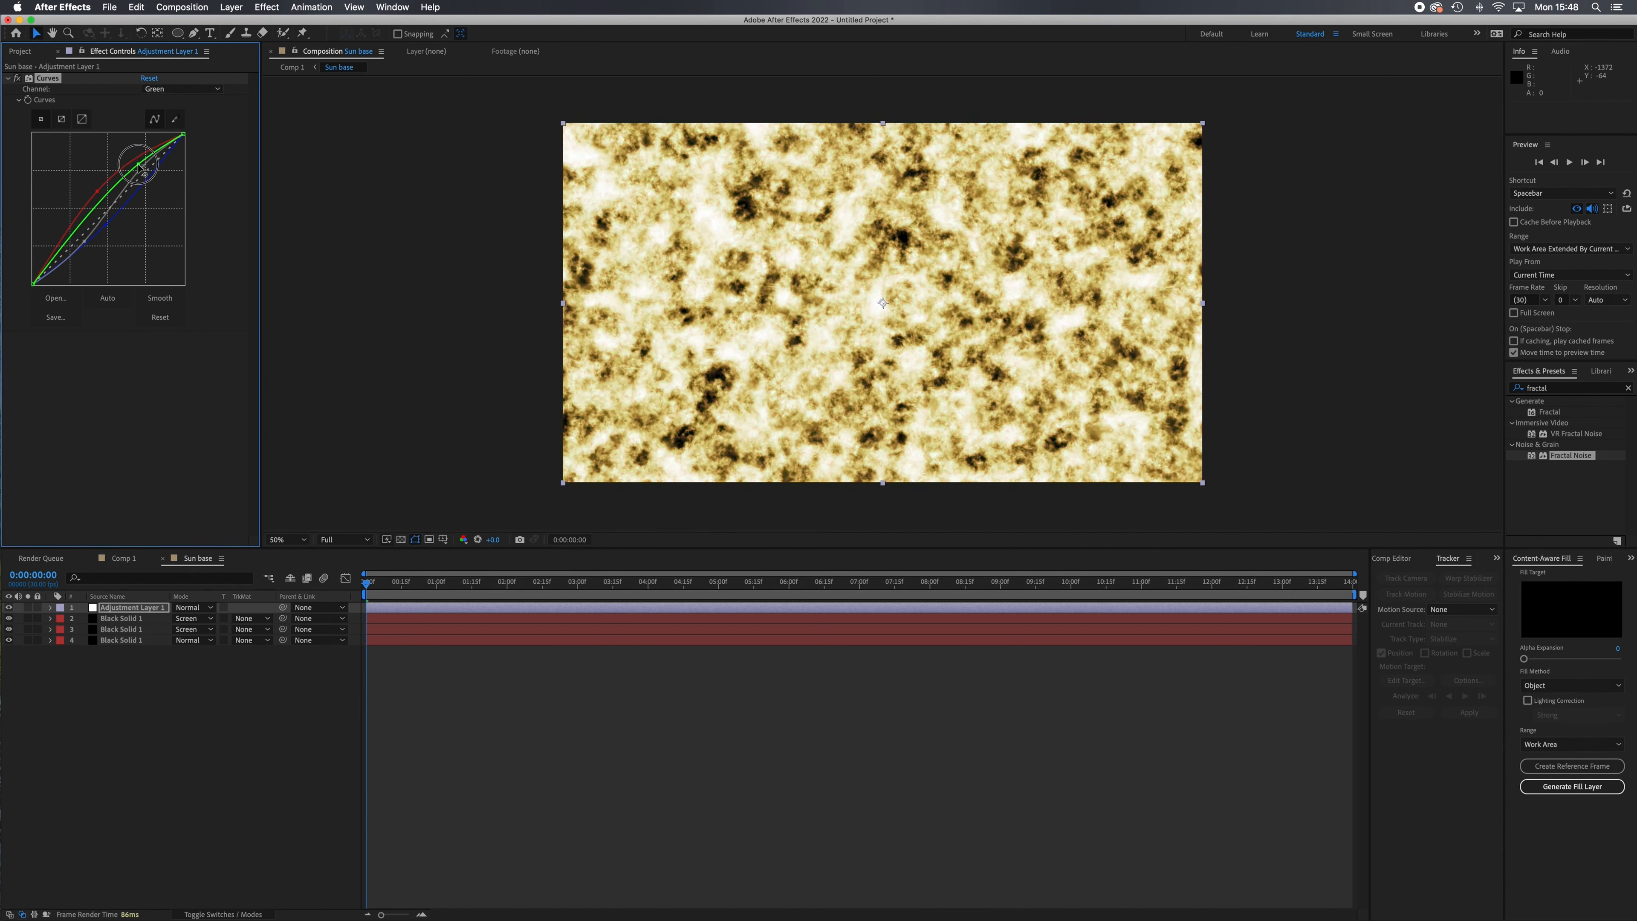
{"action": "left_click", "coordinate": [77, 231]}
{"action": "left_click_drag", "start_coordinate": [84, 241], "coordinate": [92, 248]}
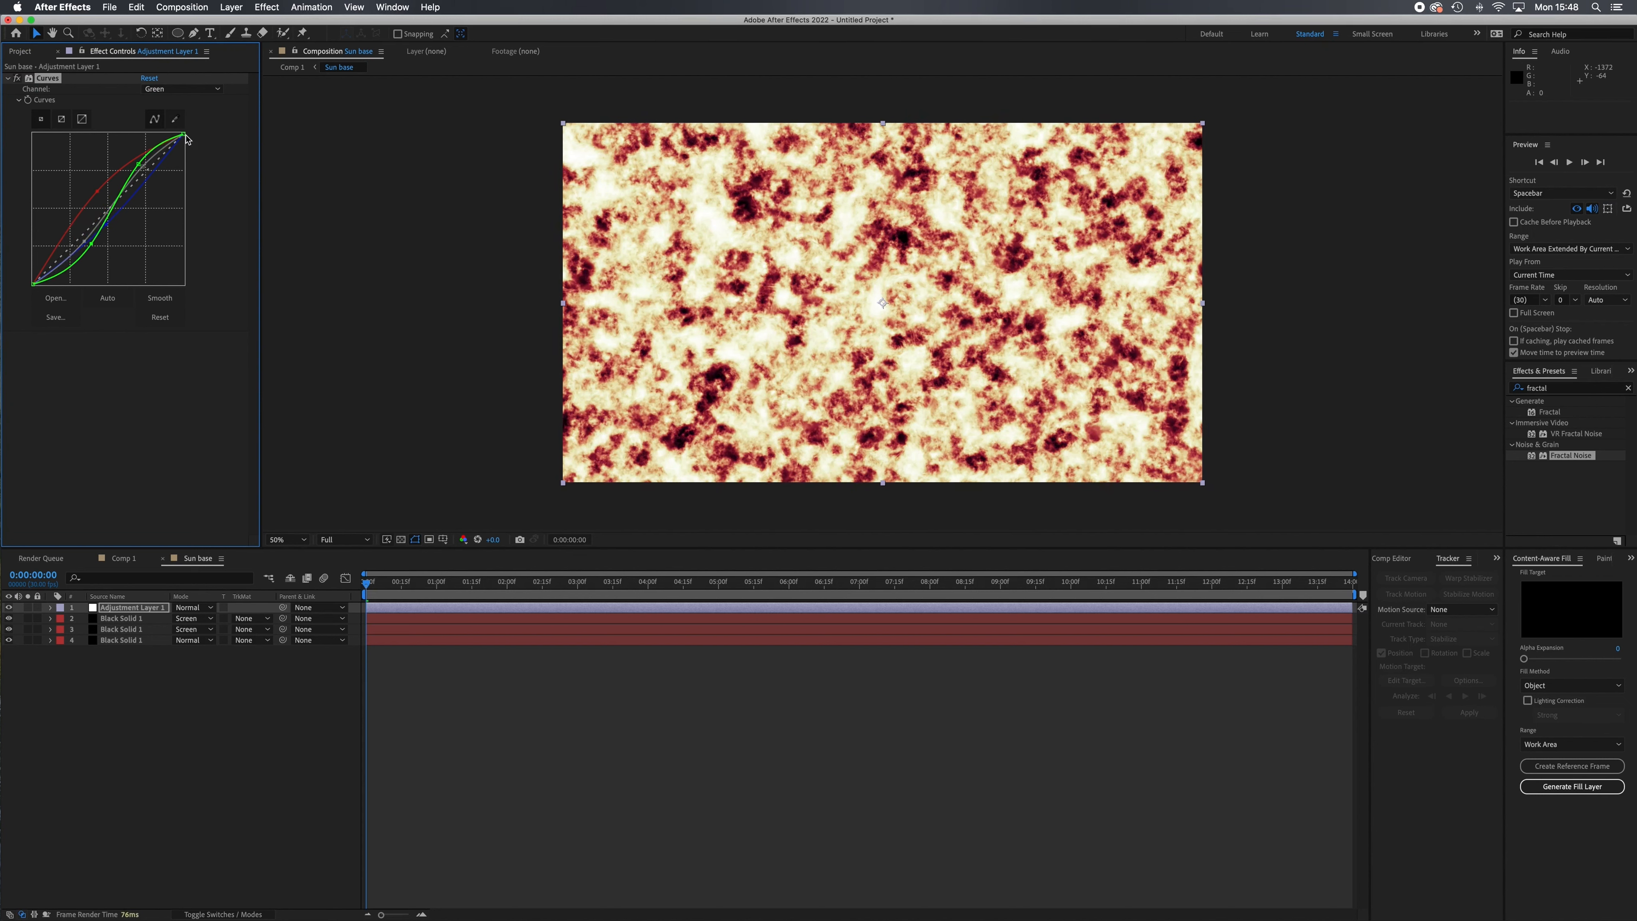
Readjust the Blue channel curve below the diagonal and scrub through the timeline to check the coloured noise.
{"action": "left_click", "coordinate": [217, 89]}
{"action": "left_click", "coordinate": [169, 142]}
{"action": "left_click_drag", "start_coordinate": [115, 220], "coordinate": [124, 219]}
{"action": "key", "text": "super+z"}
{"action": "left_click_drag", "start_coordinate": [106, 226], "coordinate": [119, 218]}
{"action": "left_click", "coordinate": [239, 720]}
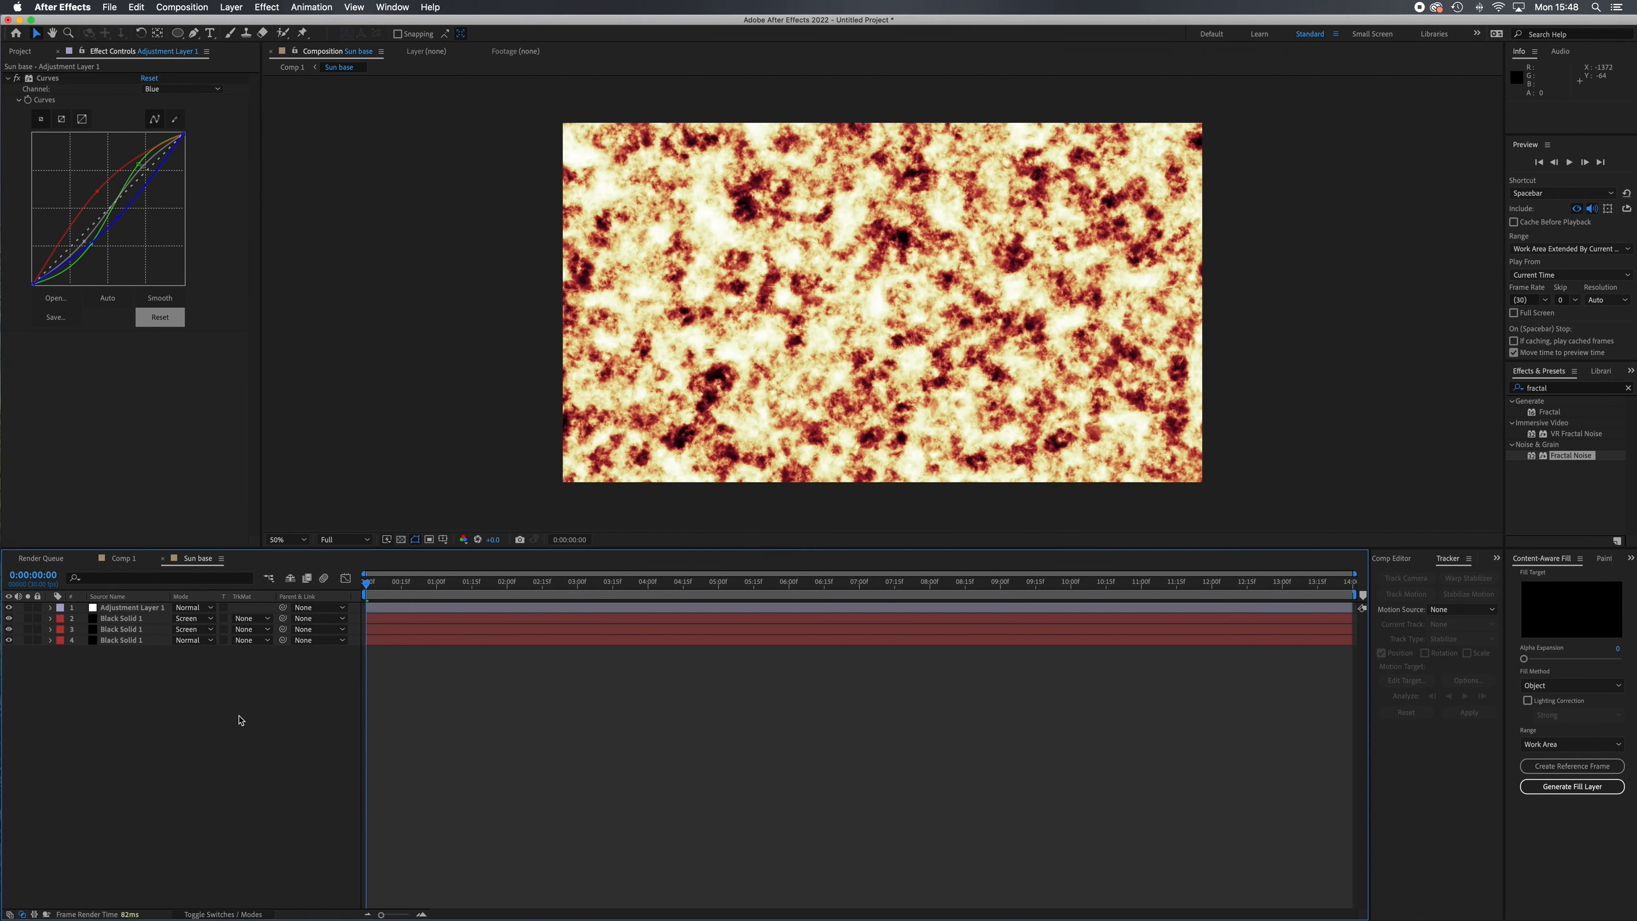
{"action": "left_click_drag", "start_coordinate": [413, 588], "coordinate": [1307, 584]}
{"action": "left_click_drag", "start_coordinate": [1177, 607], "coordinate": [366, 583]}
Switch to Comp 1 and search the effects for "sphe" to find CC Sphere.
{"action": "left_click", "coordinate": [123, 558]}
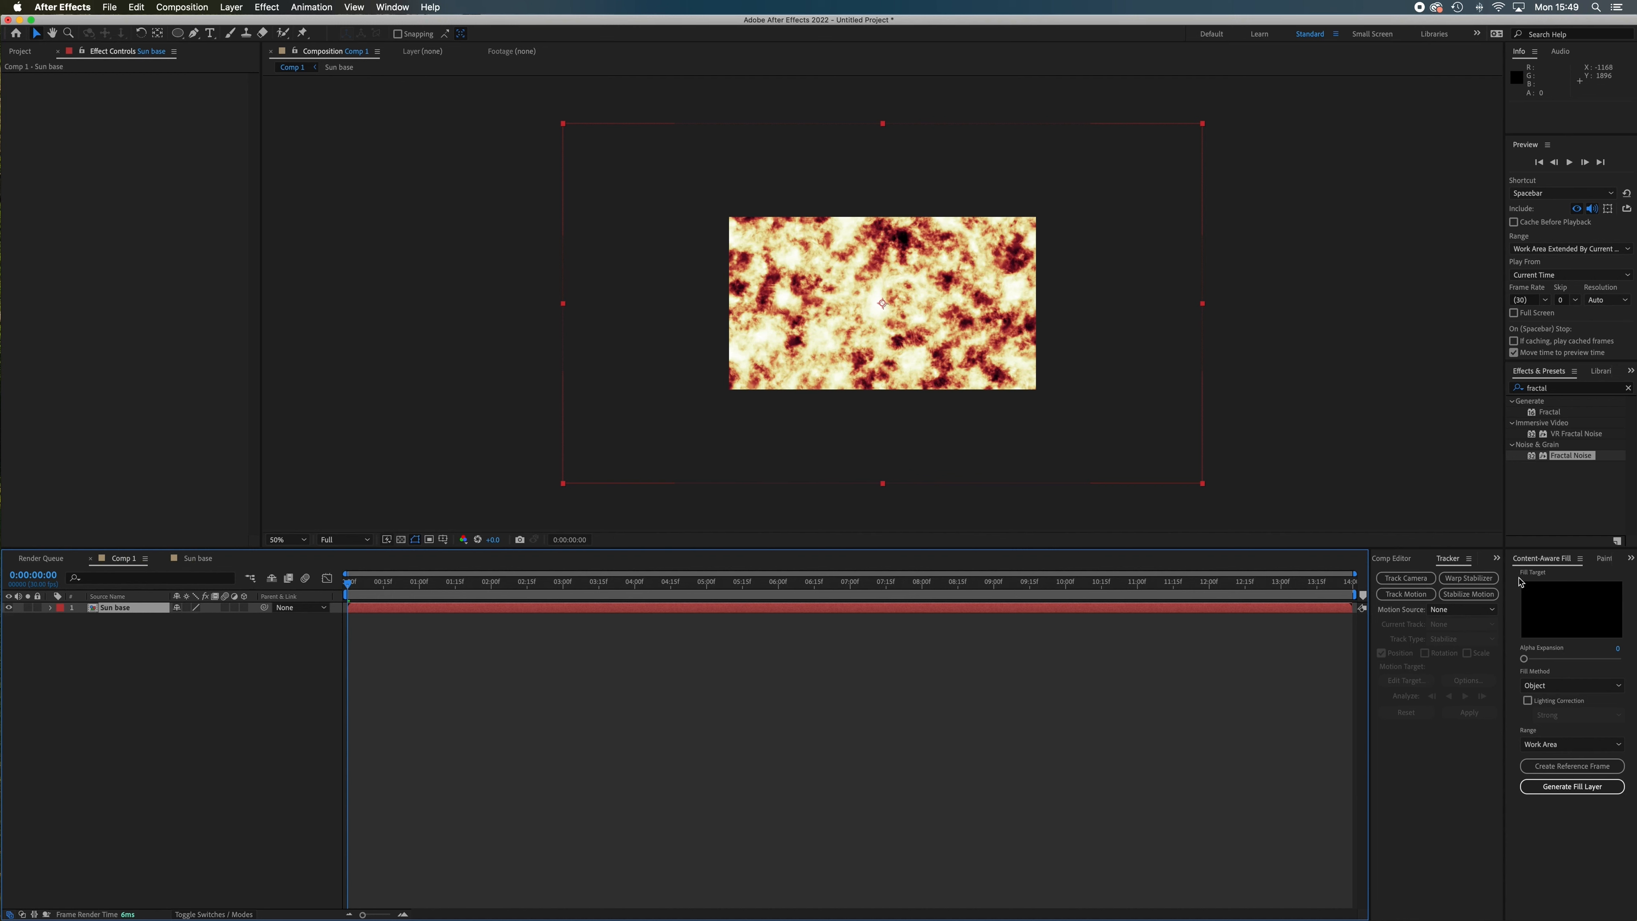
{"action": "left_click", "coordinate": [1545, 388]}
{"action": "left_click", "coordinate": [1627, 388]}
{"action": "type", "text": "sphe"}
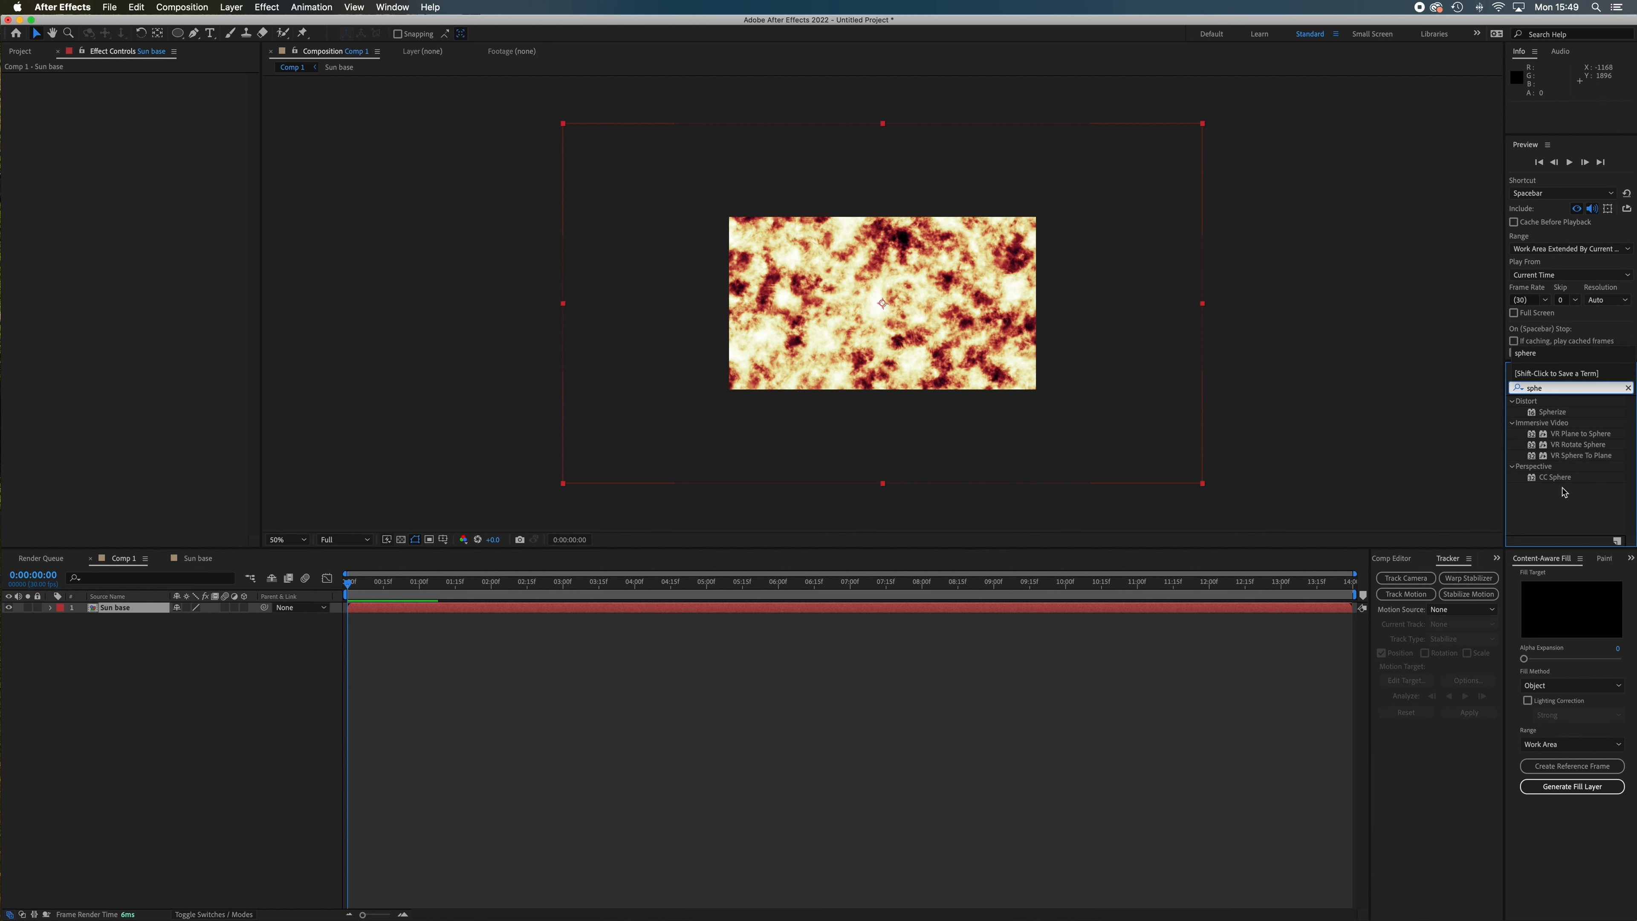
{"action": "left_click", "coordinate": [1563, 478]}
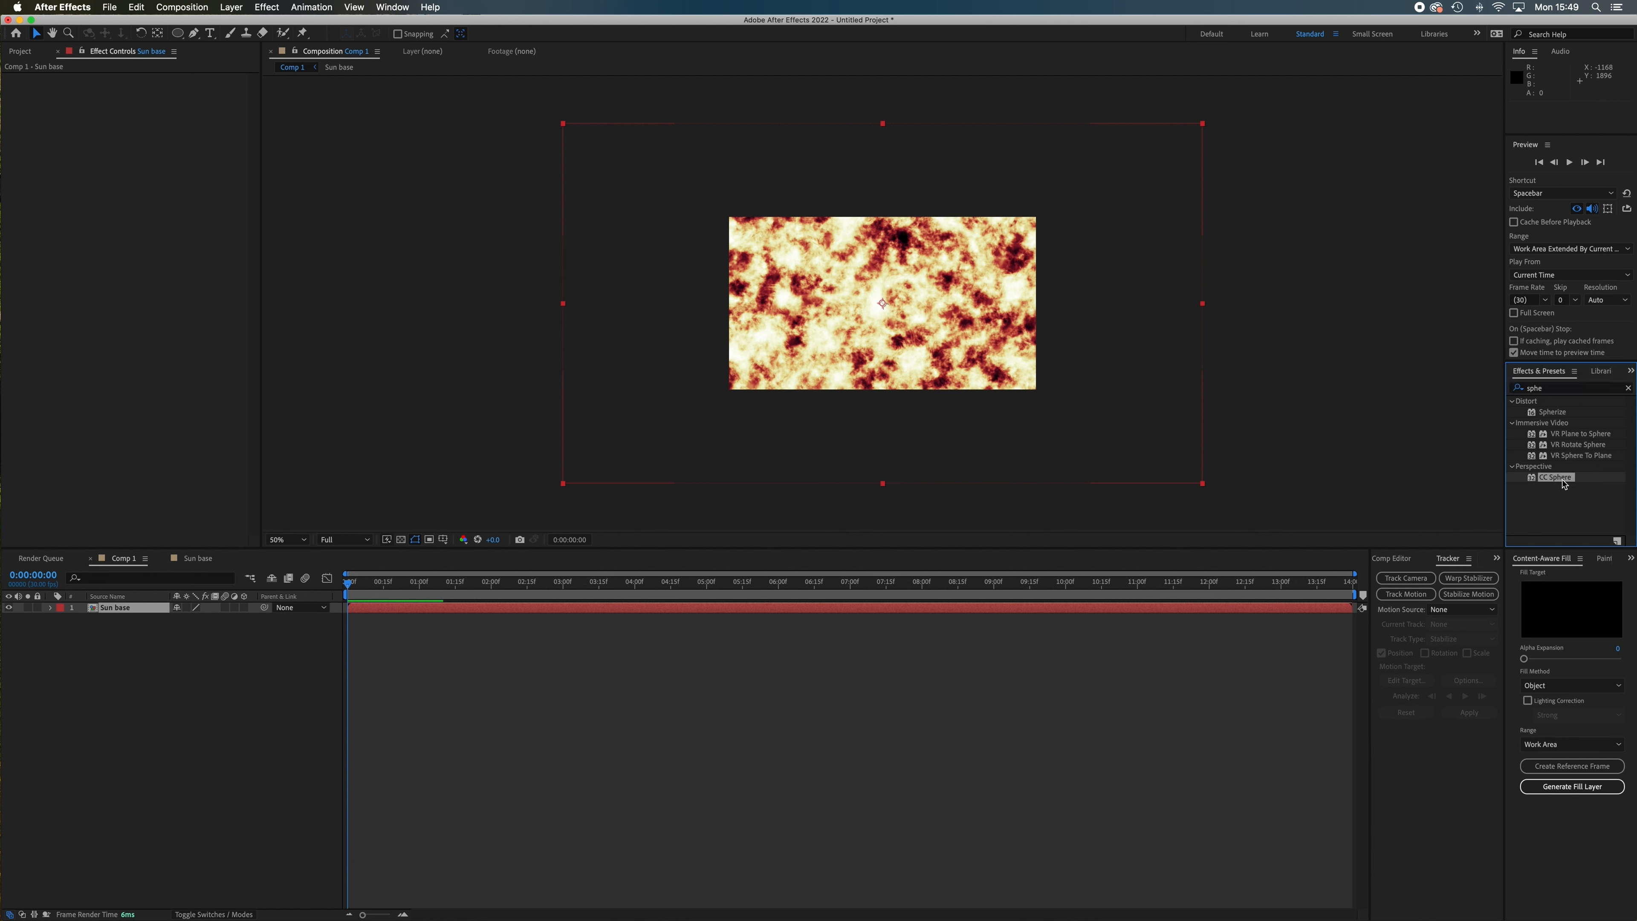
Try applying CC Sphere to the Sun base layer at its full scale, and undo it.
{"action": "left_click_drag", "start_coordinate": [1568, 480], "coordinate": [919, 328]}
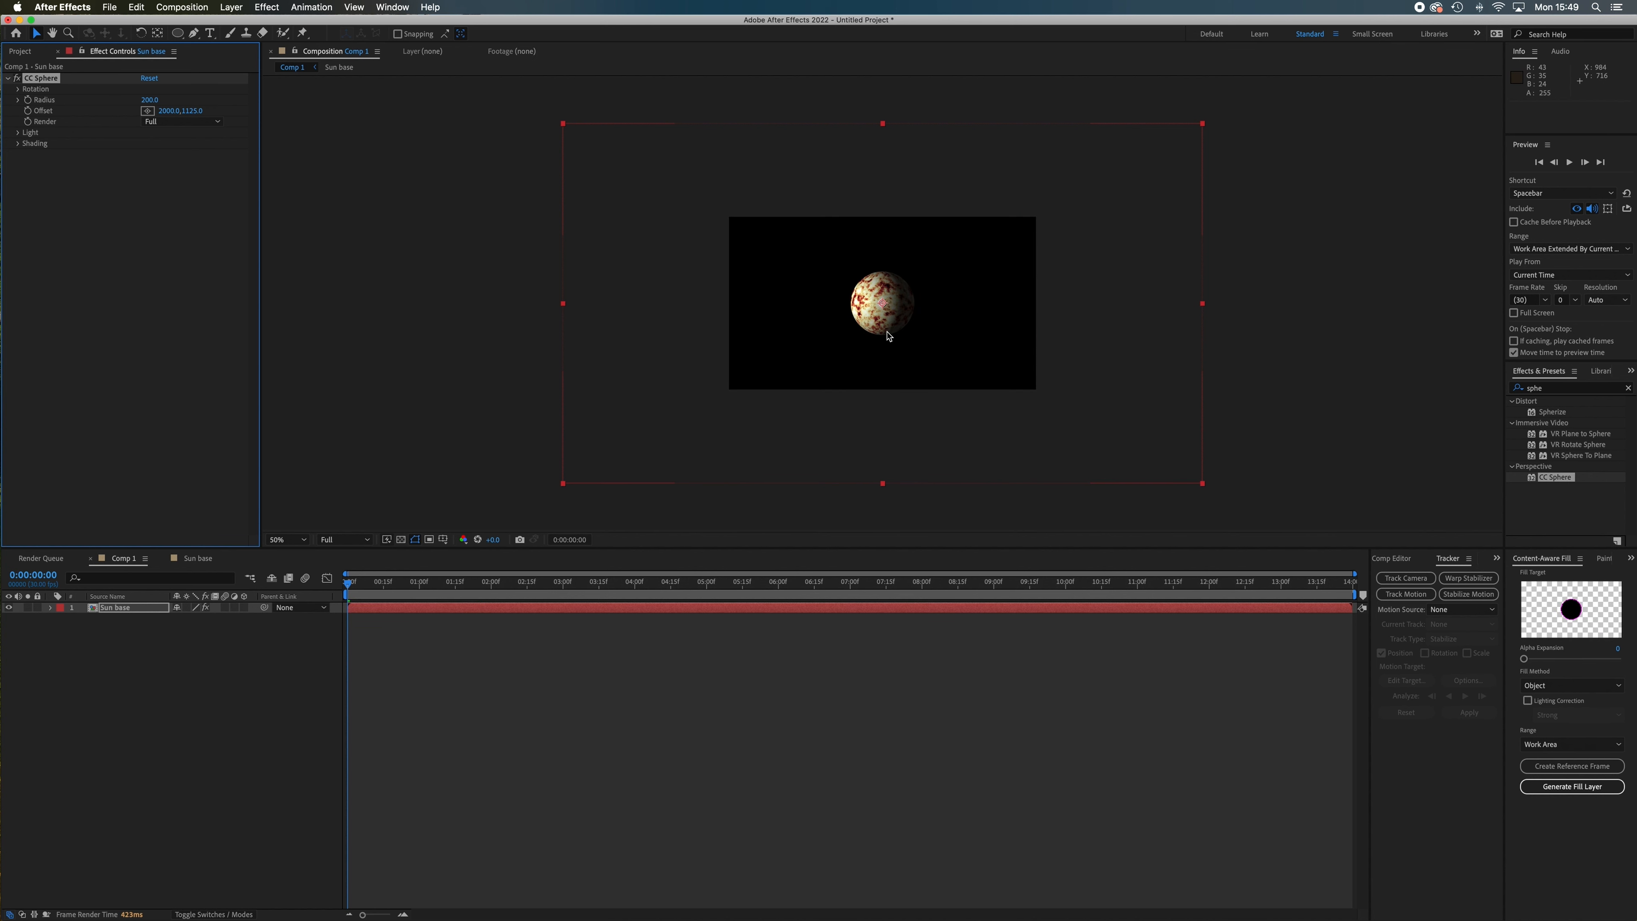
{"action": "key", "text": "period"}
{"action": "key", "text": "period"}
{"action": "key", "text": "comma"}
{"action": "key", "text": "comma"}
{"action": "key", "text": "super+z"}
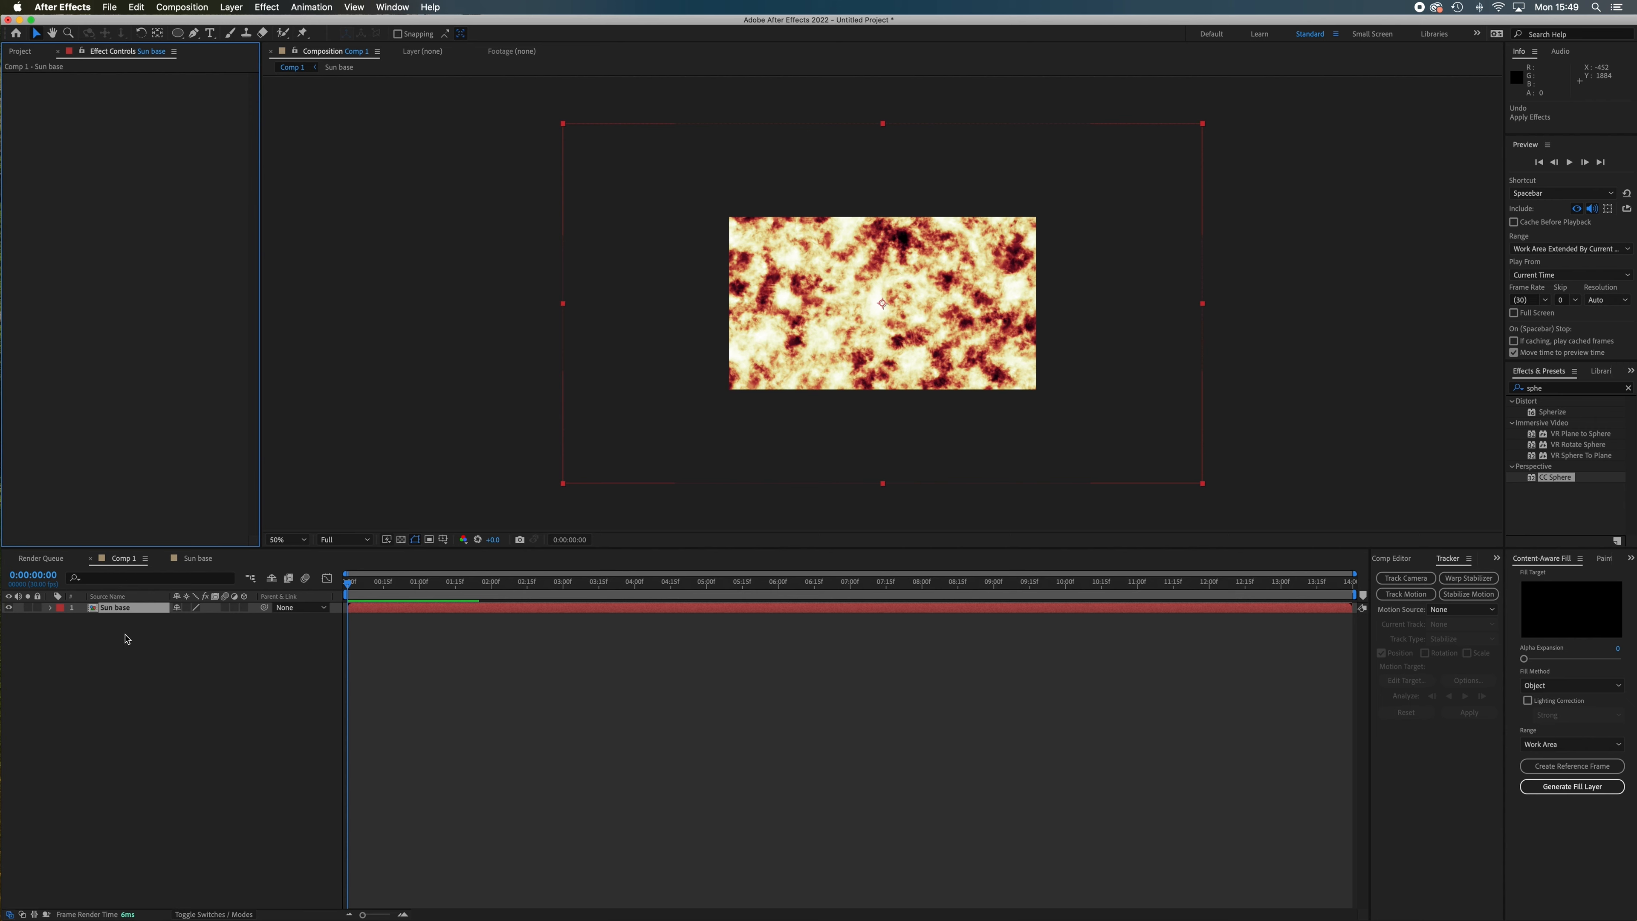
Scale the Sun base layer to 48% so it fits the frame, and apply CC Sphere to it.
{"action": "left_click", "coordinate": [51, 608]}
{"action": "left_click", "coordinate": [63, 619]}
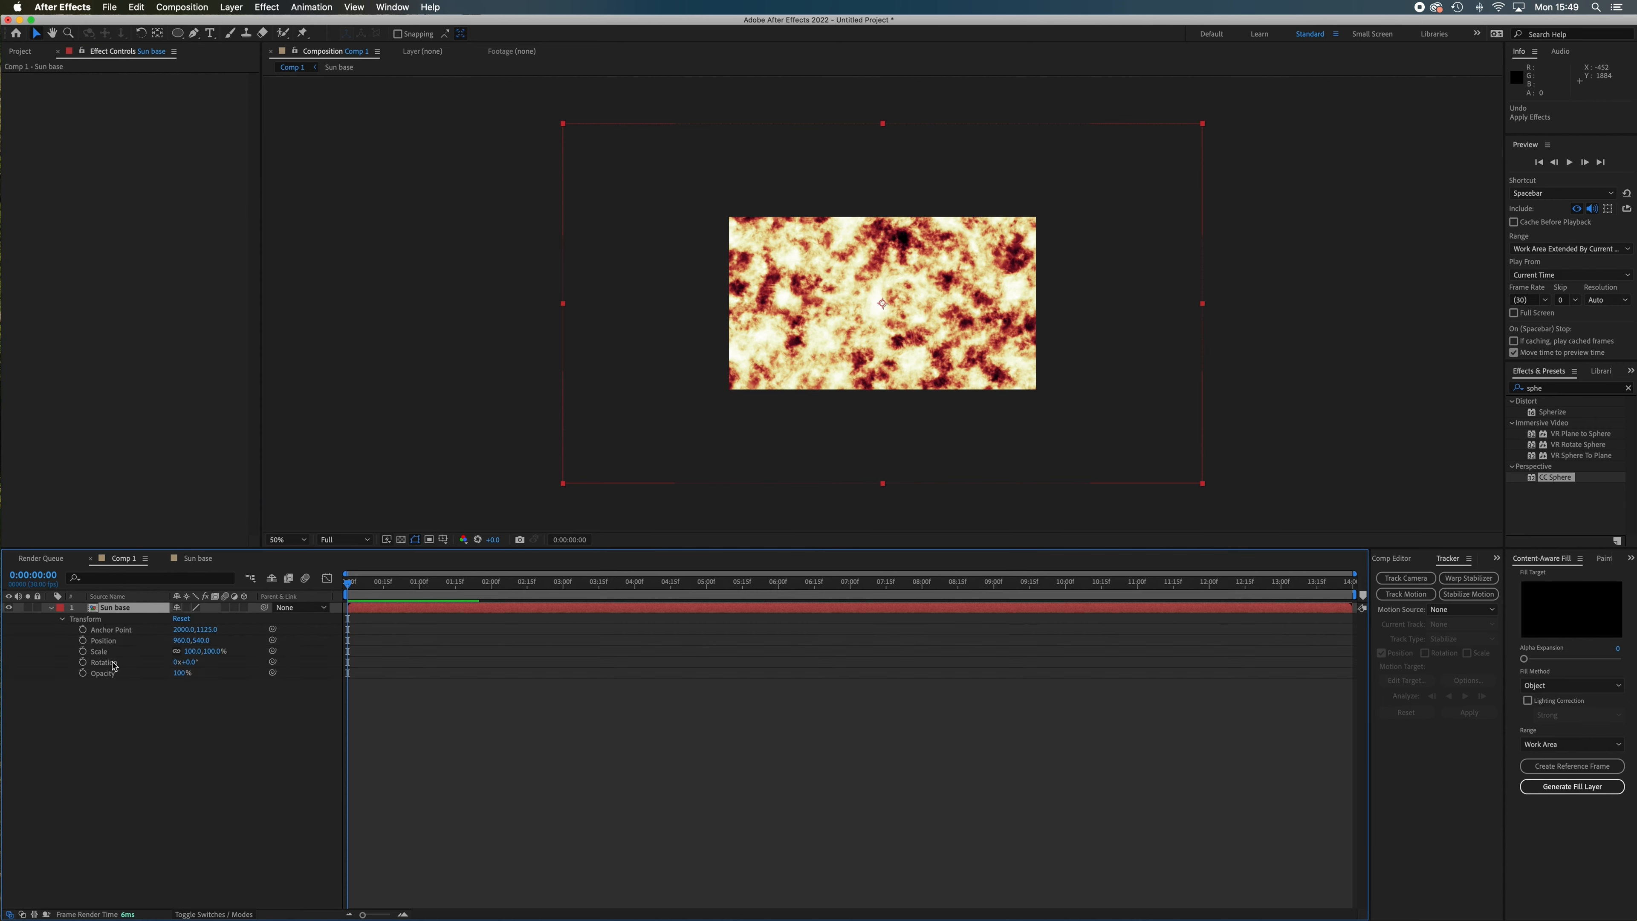
{"action": "left_click_drag", "start_coordinate": [203, 650], "coordinate": [159, 651]}
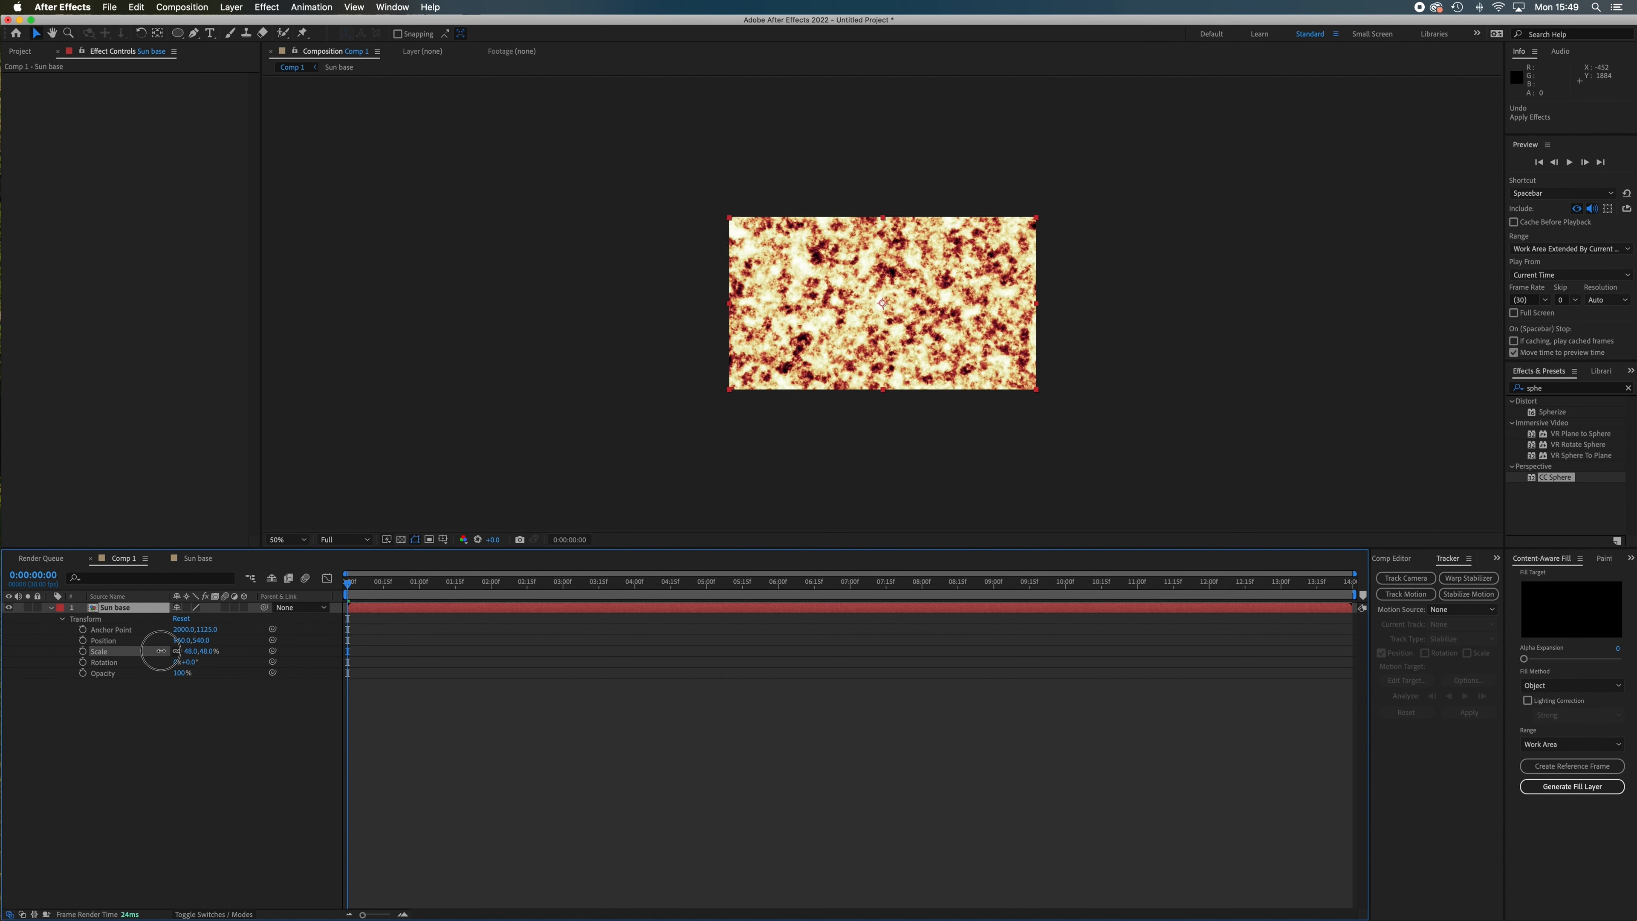
{"action": "left_click", "coordinate": [161, 651]}
{"action": "left_click_drag", "start_coordinate": [1551, 482], "coordinate": [928, 303]}
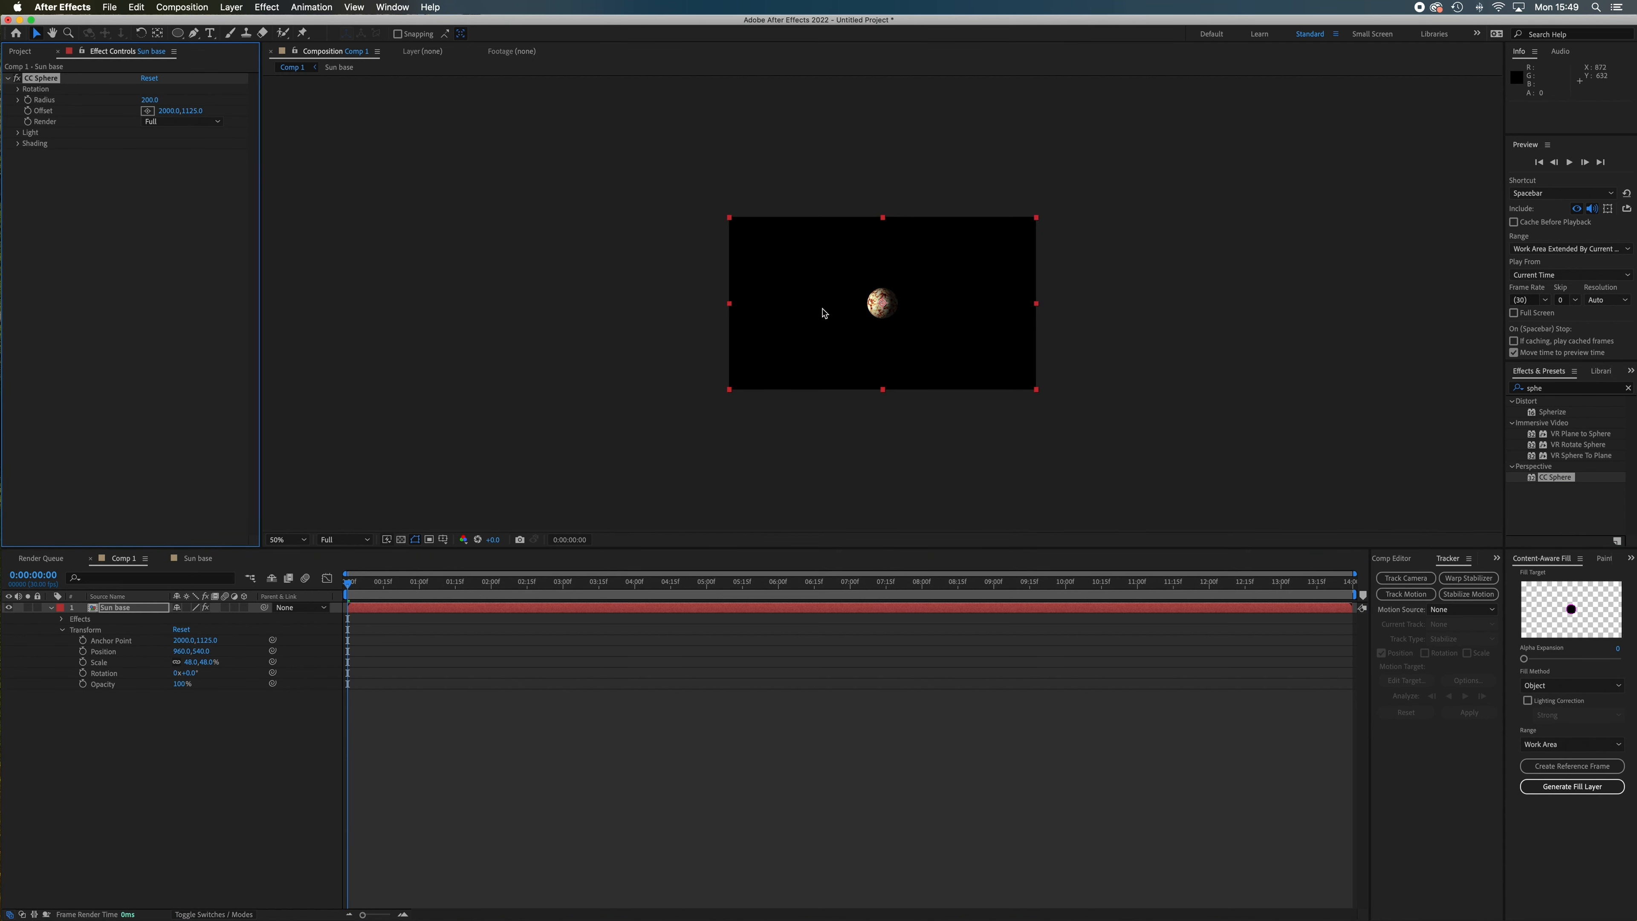
{"action": "key", "text": "period"}
{"action": "key", "text": "period"}
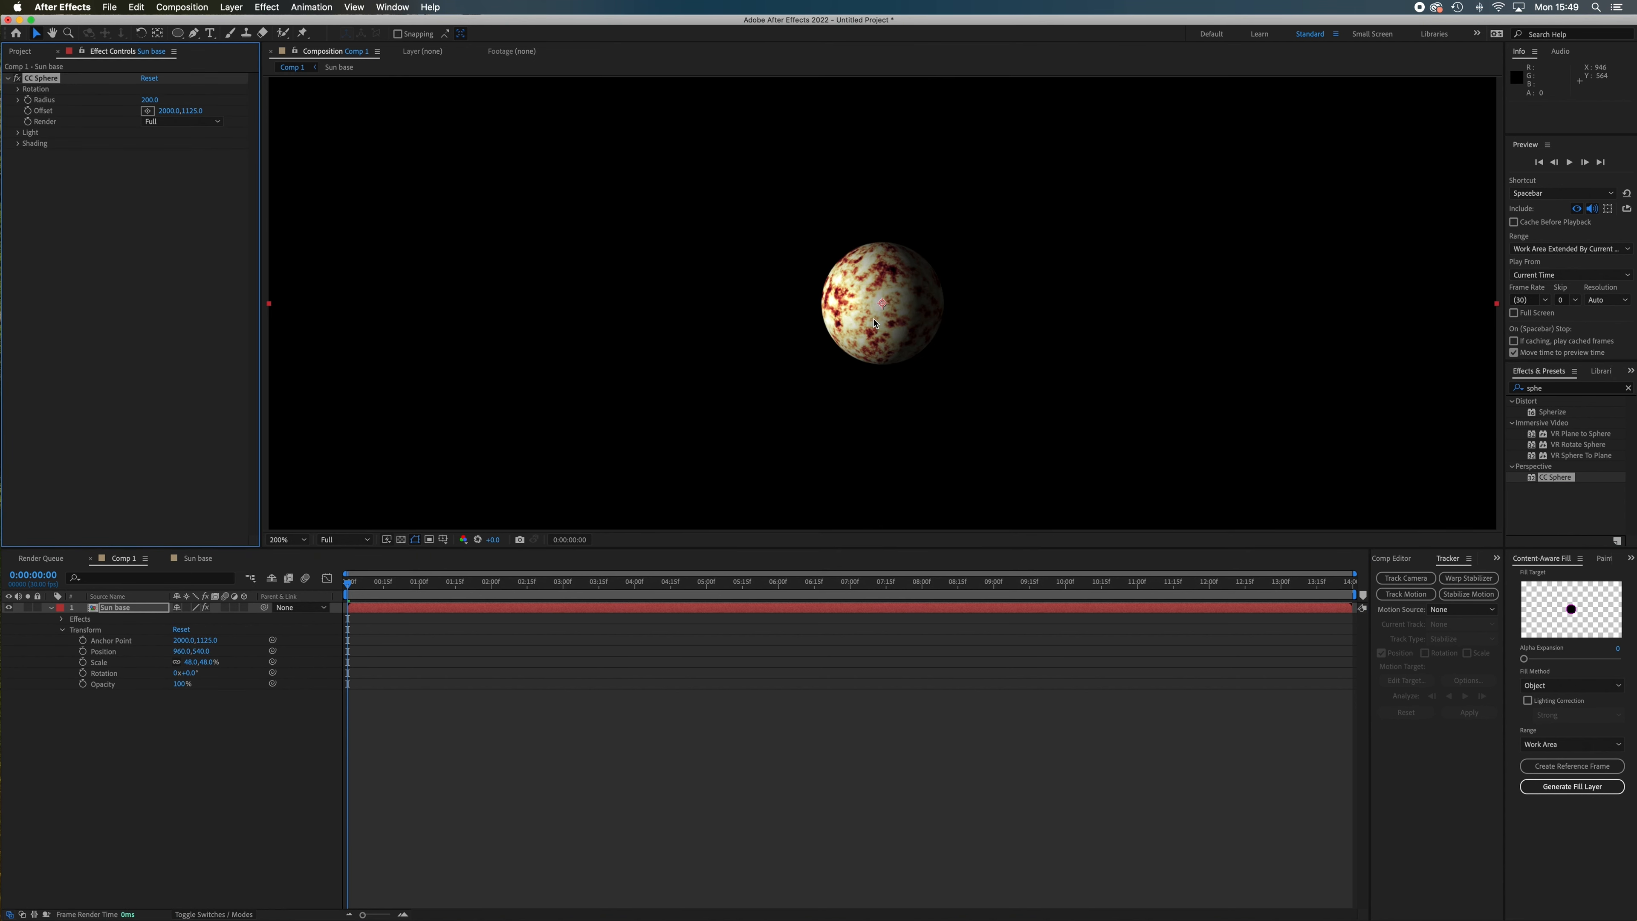
{"action": "key", "text": "comma"}
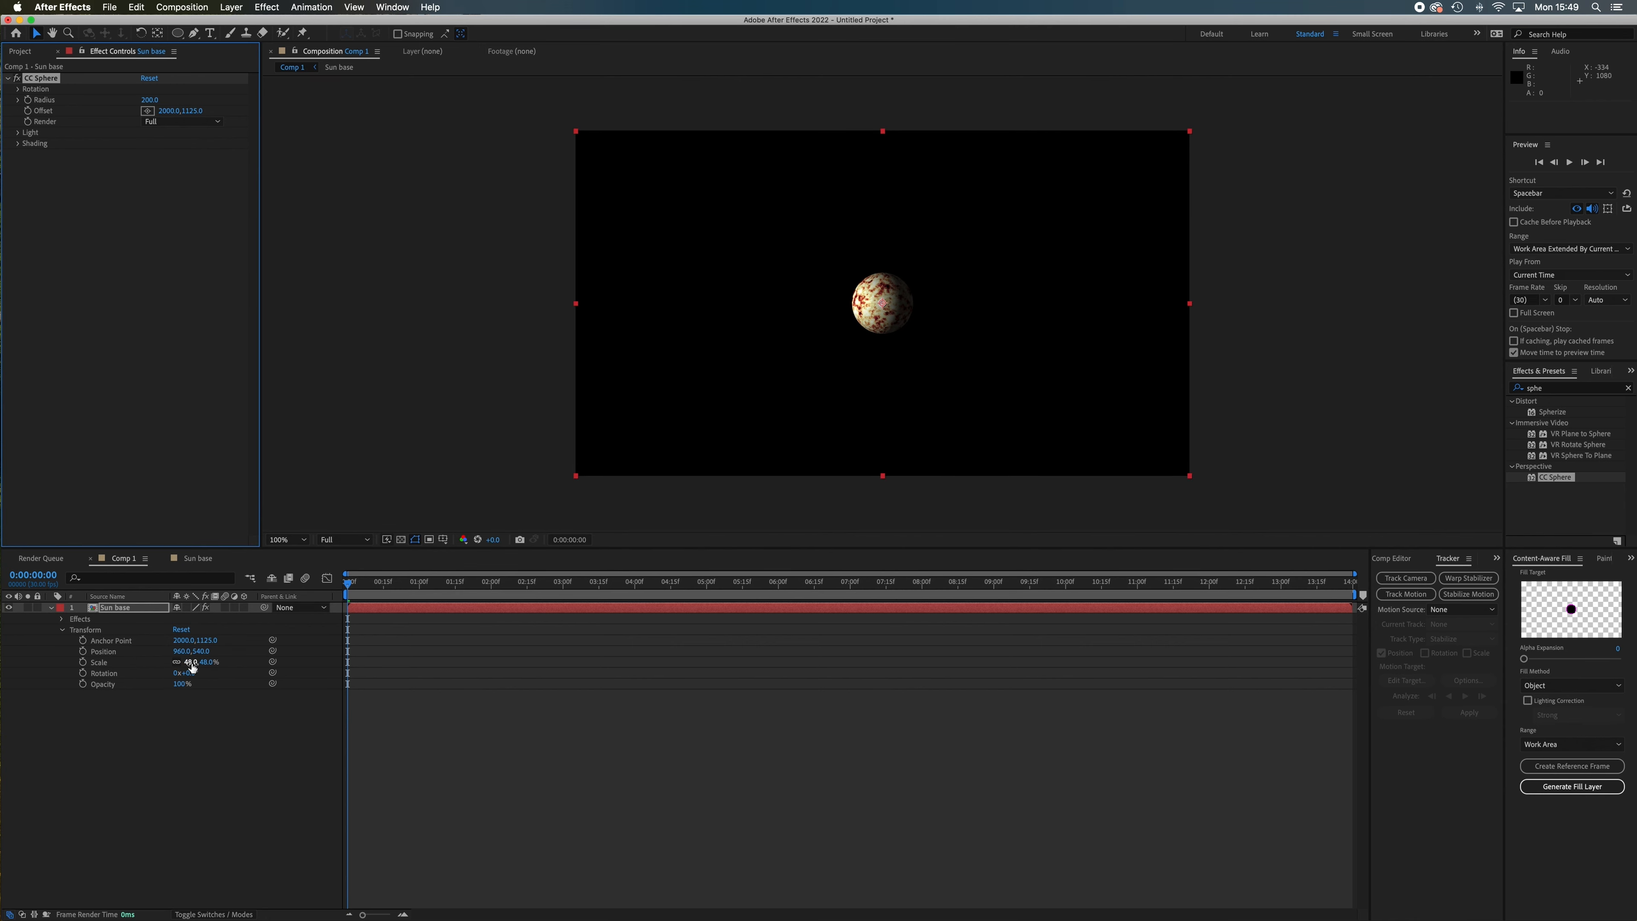
Try enlarging the sphere with a layer scale of 238% and with a CC Sphere radius of about 975, undoing each change.
{"action": "left_click_drag", "start_coordinate": [191, 666], "coordinate": [325, 675]}
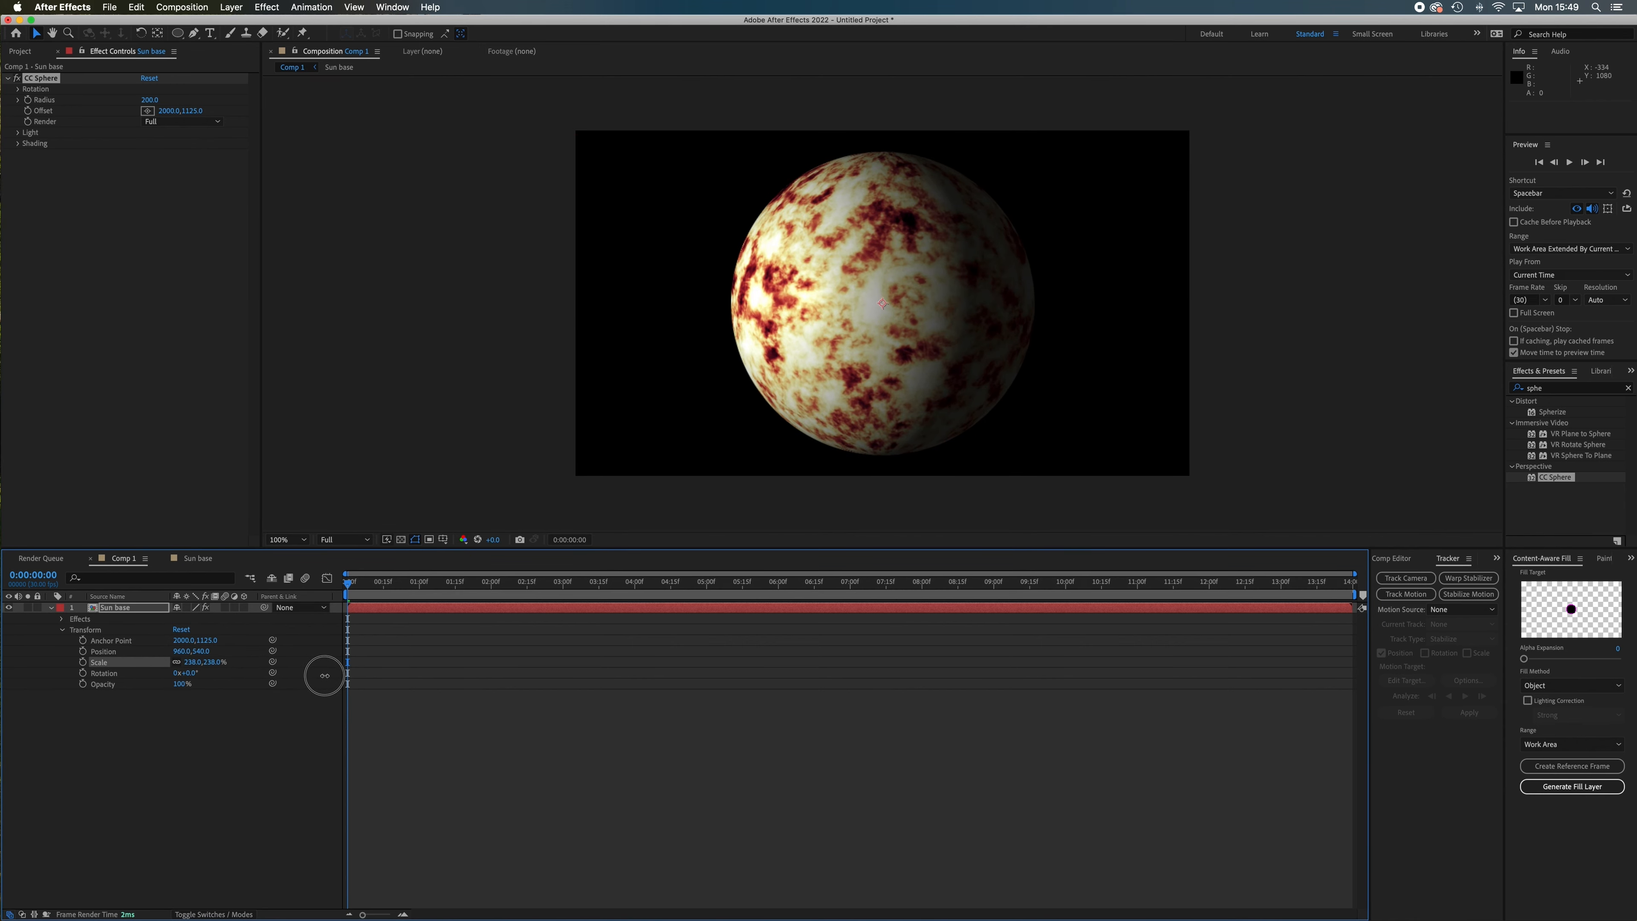
{"action": "key", "text": "super+z"}
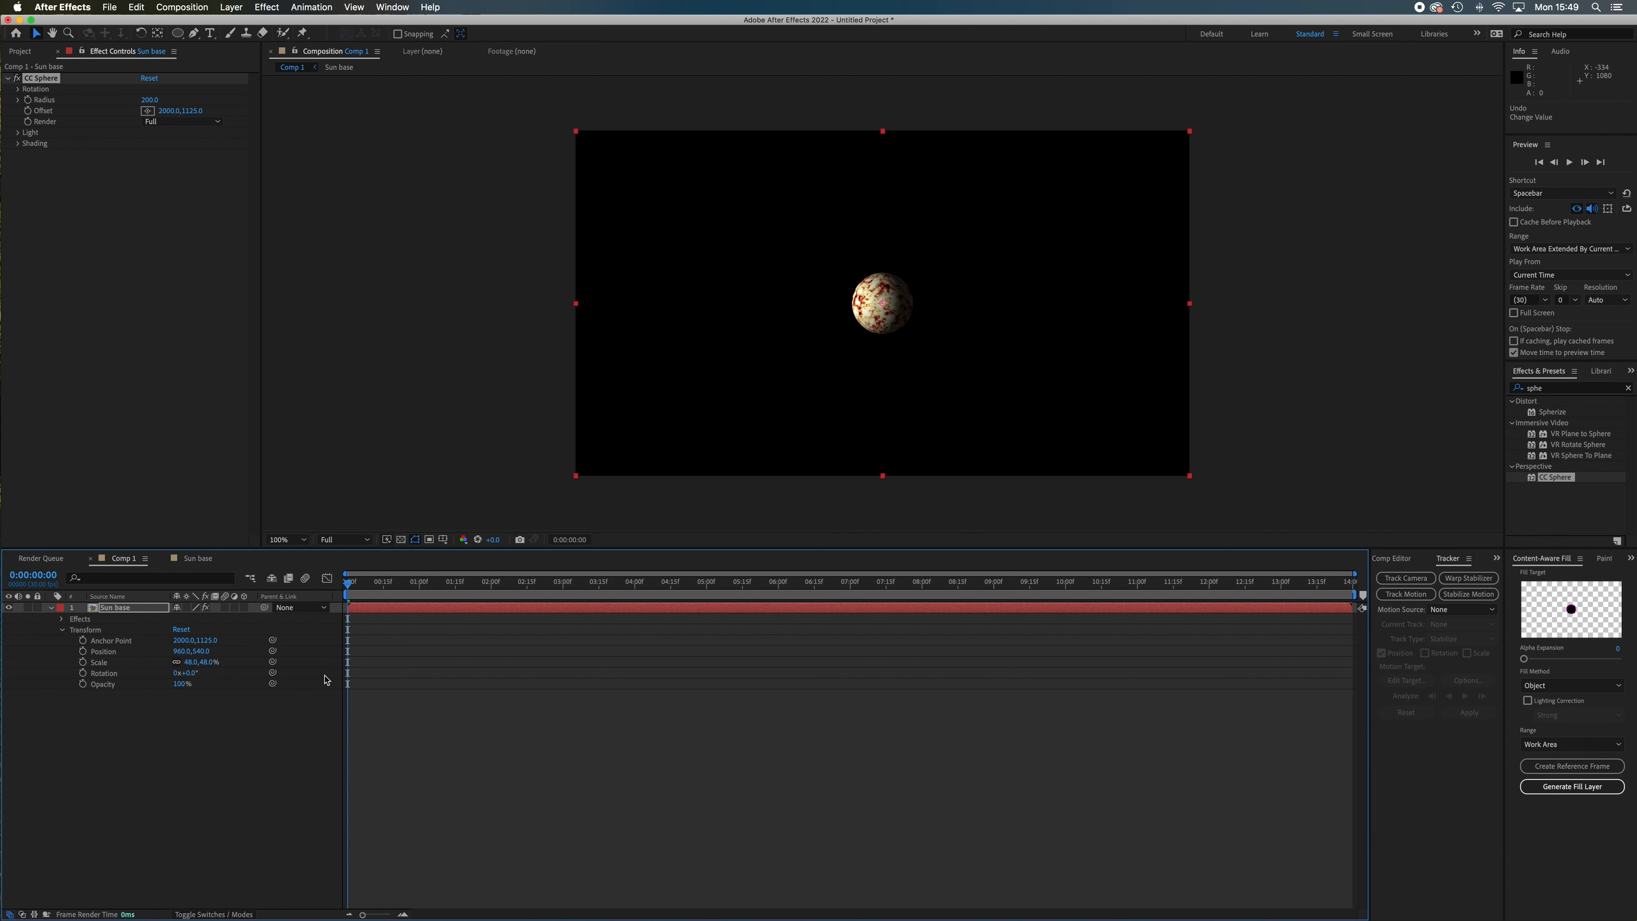
{"action": "left_click", "coordinate": [138, 610]}
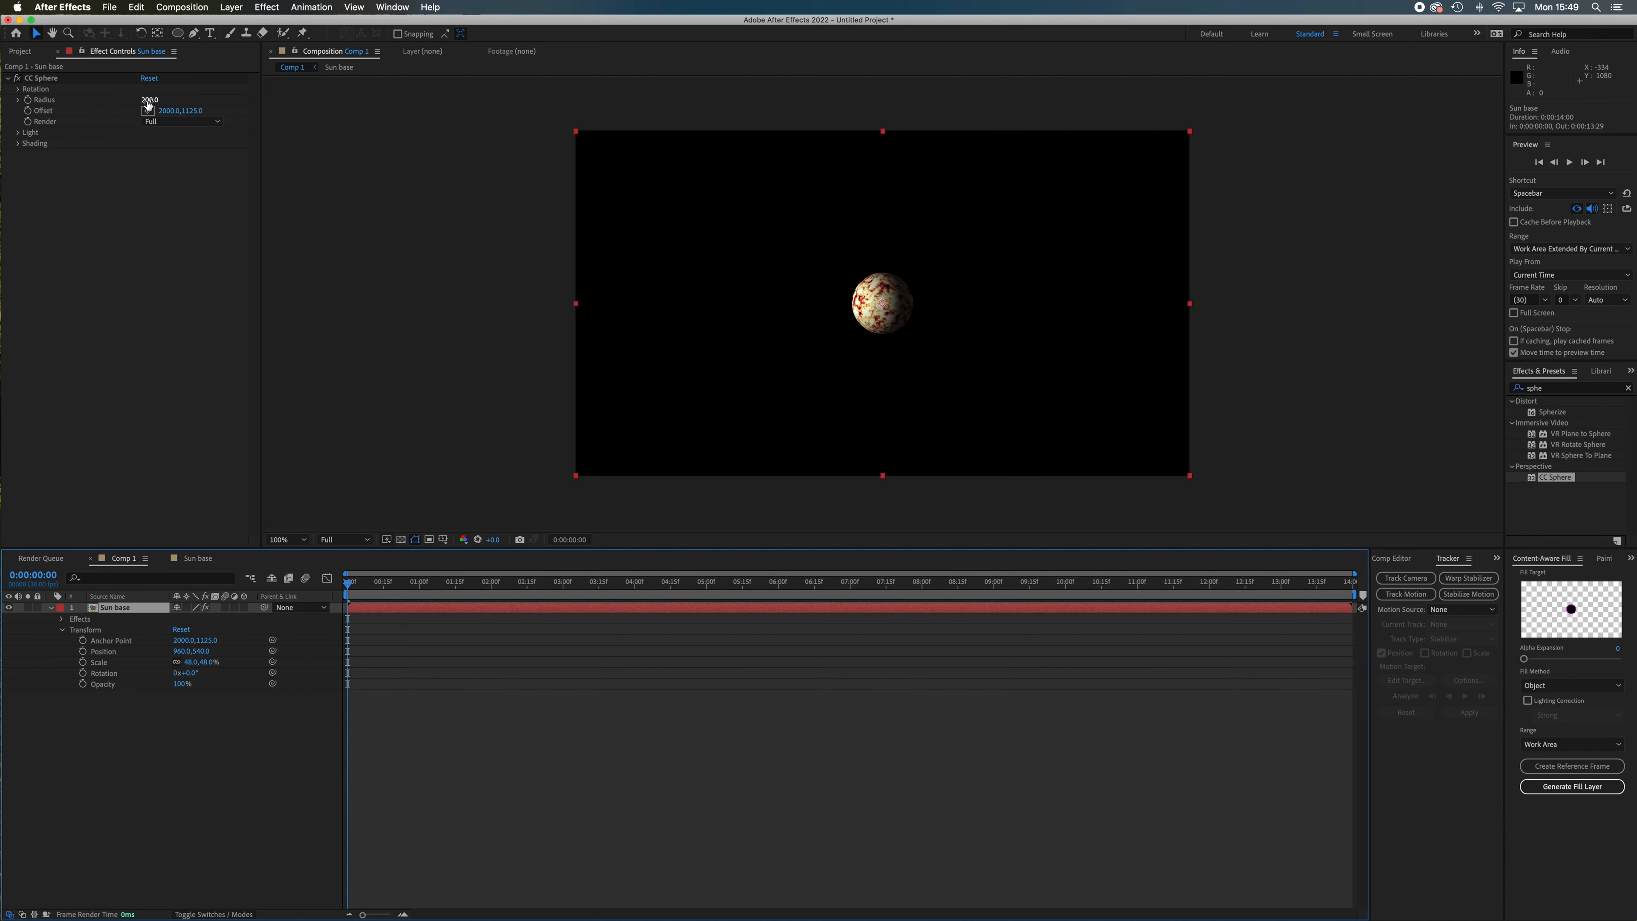
{"action": "left_click_drag", "start_coordinate": [149, 101], "coordinate": [712, 230]}
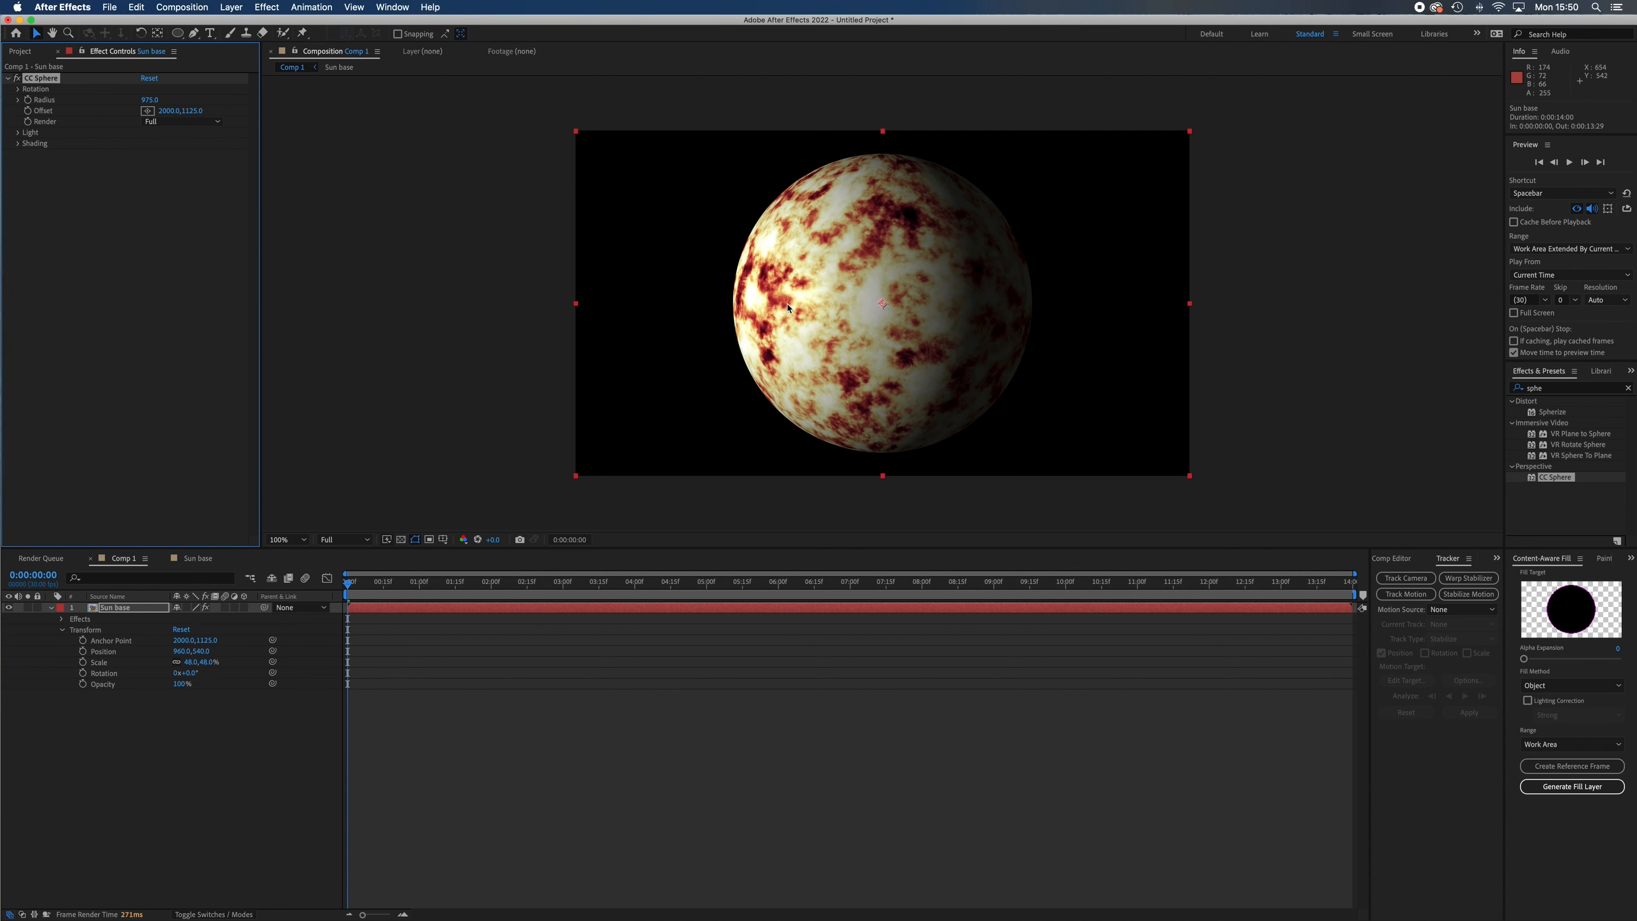
{"action": "key", "text": "super+z"}
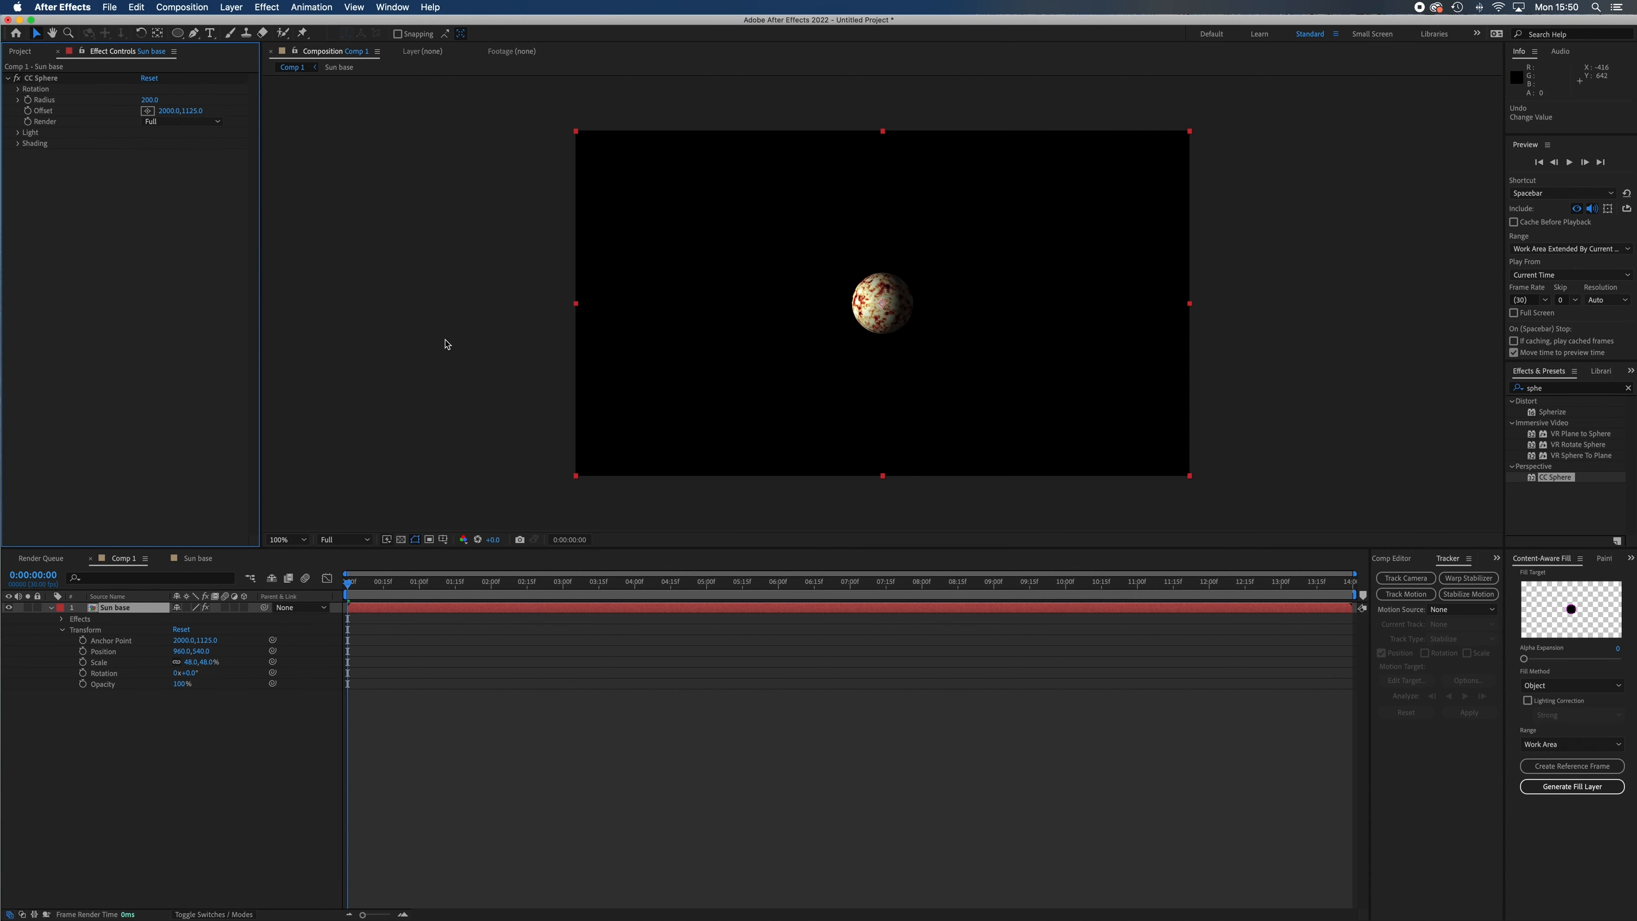
Undo the CC Sphere effect and the Sun base layer's scale reduction.
{"action": "key", "text": "super+z"}
{"action": "key", "text": "comma"}
{"action": "key", "text": "comma"}
{"action": "key", "text": "comma"}
{"action": "key", "text": "comma"}
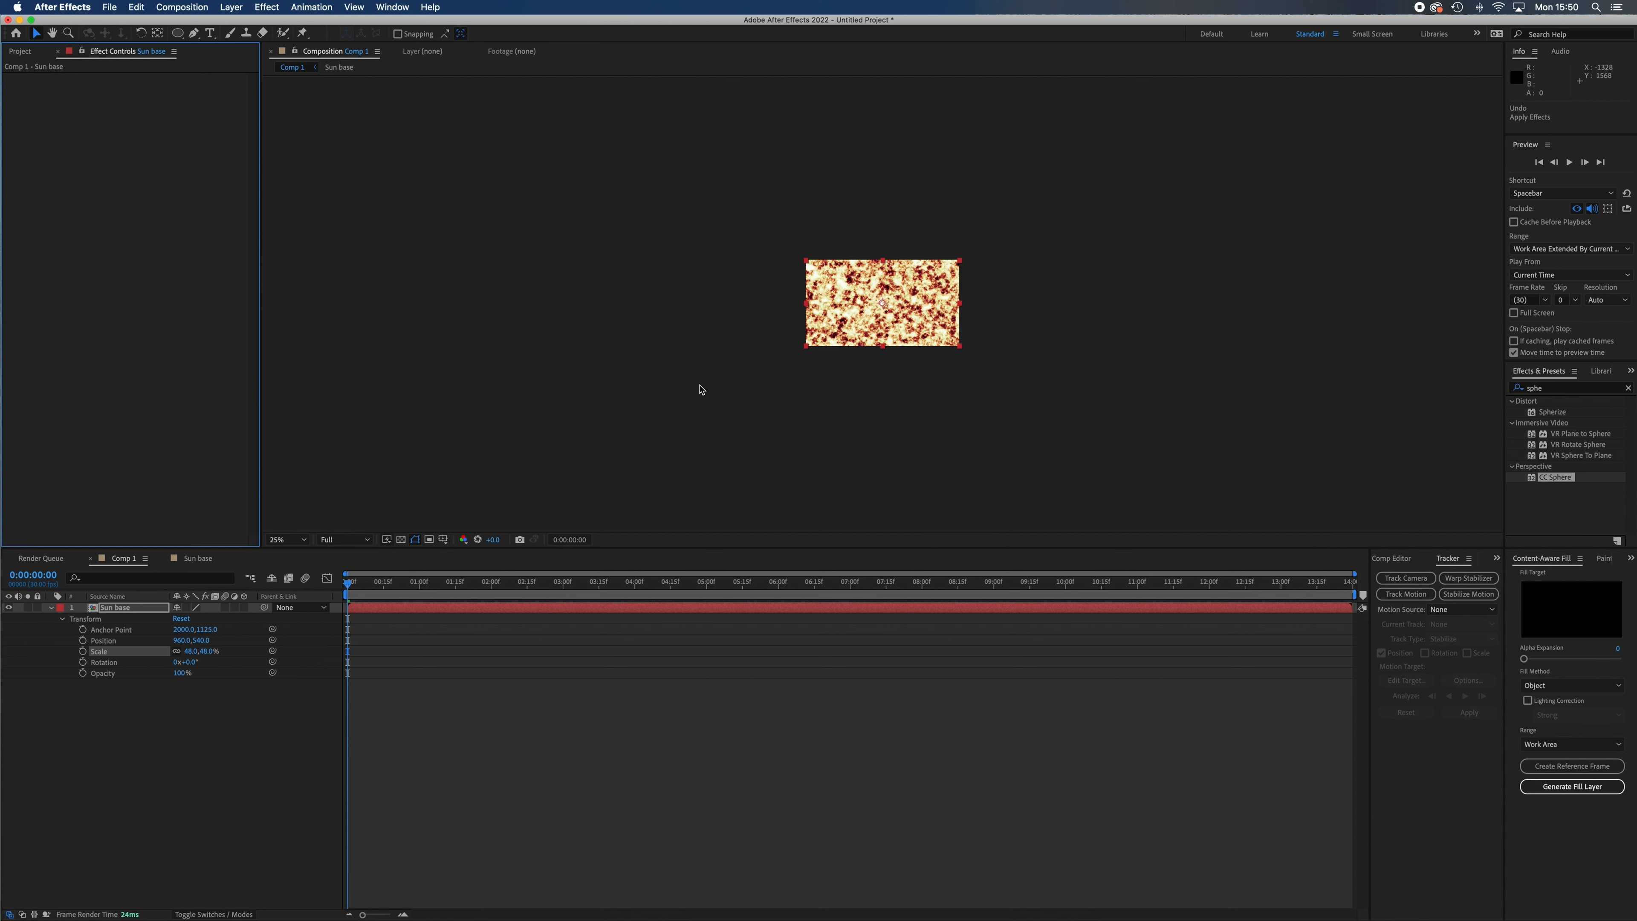
Apply CC Sphere to the Sun base layer at 100% scale and inspect the sphere up close.
{"action": "left_click_drag", "start_coordinate": [1558, 485], "coordinate": [941, 335]}
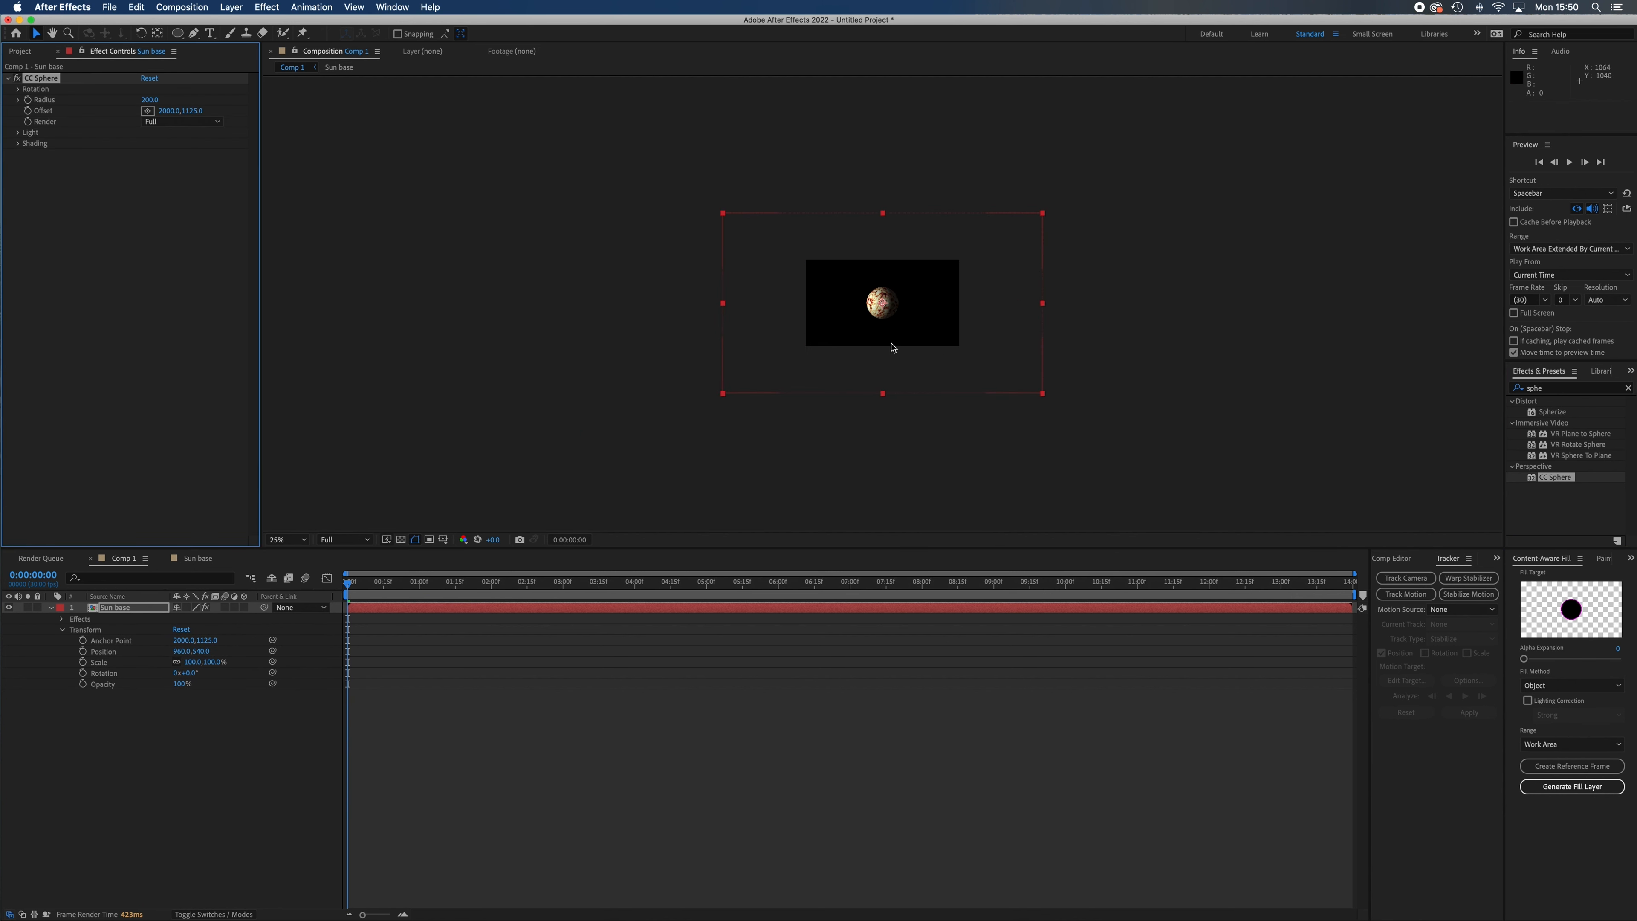
{"action": "key", "text": "period"}
{"action": "key", "text": "period"}
{"action": "key", "text": "period"}
{"action": "key", "text": "period"}
{"action": "key", "text": "period"}
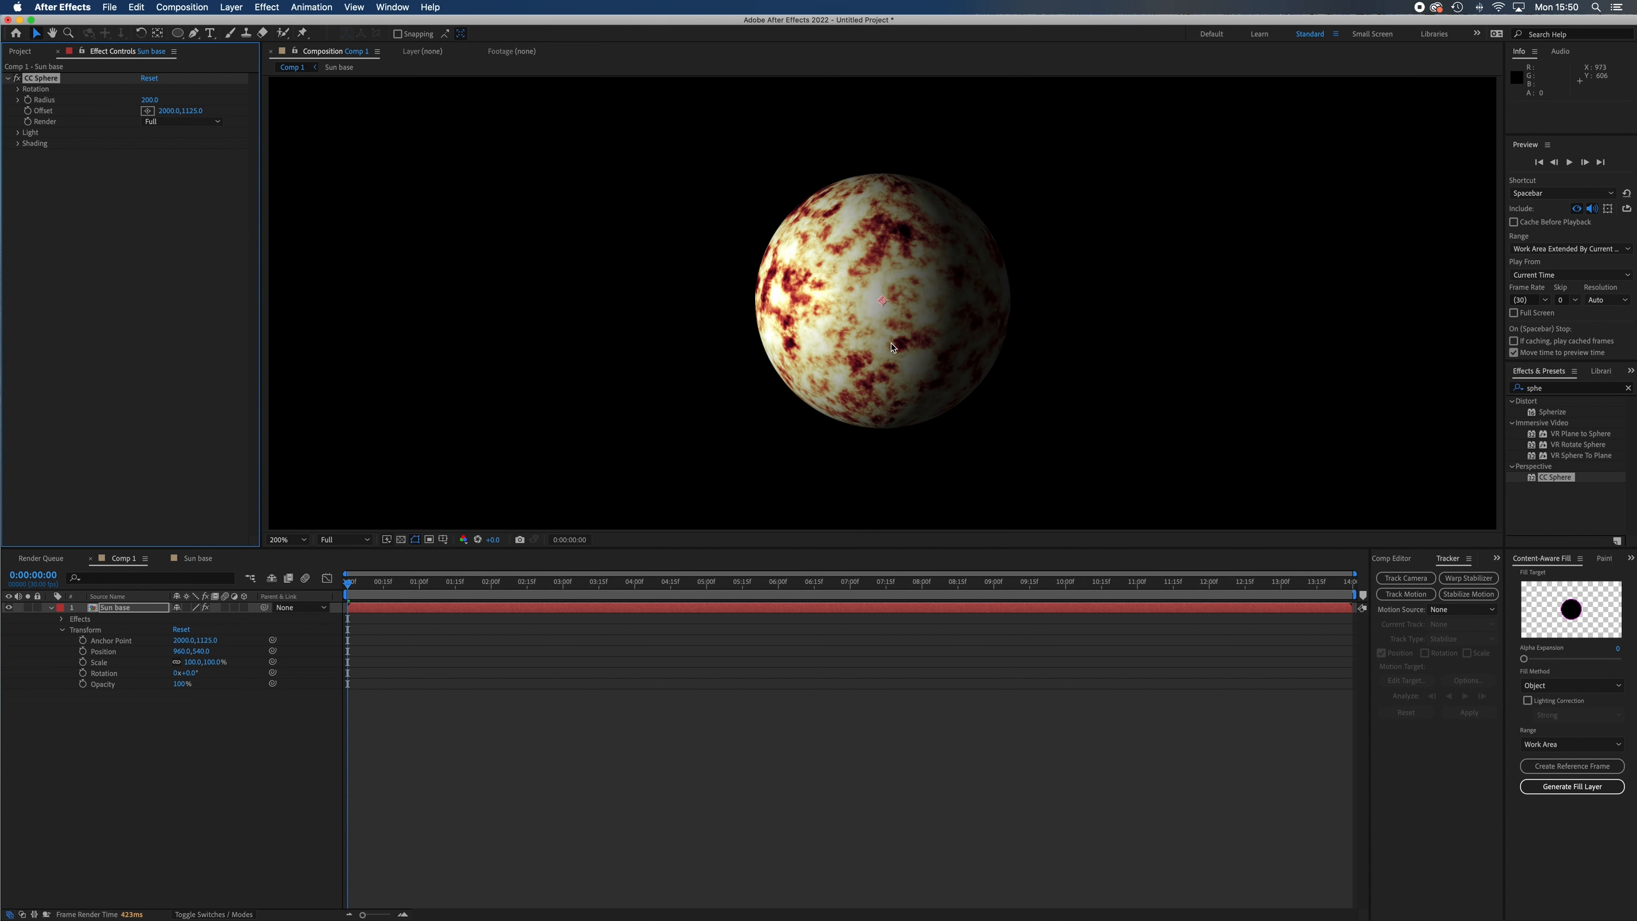
Try a CC Sphere radius of 315 and a higher Light Height, and undo both changes.
{"action": "left_click_drag", "start_coordinate": [149, 100], "coordinate": [252, 121]}
{"action": "key", "text": "slash"}
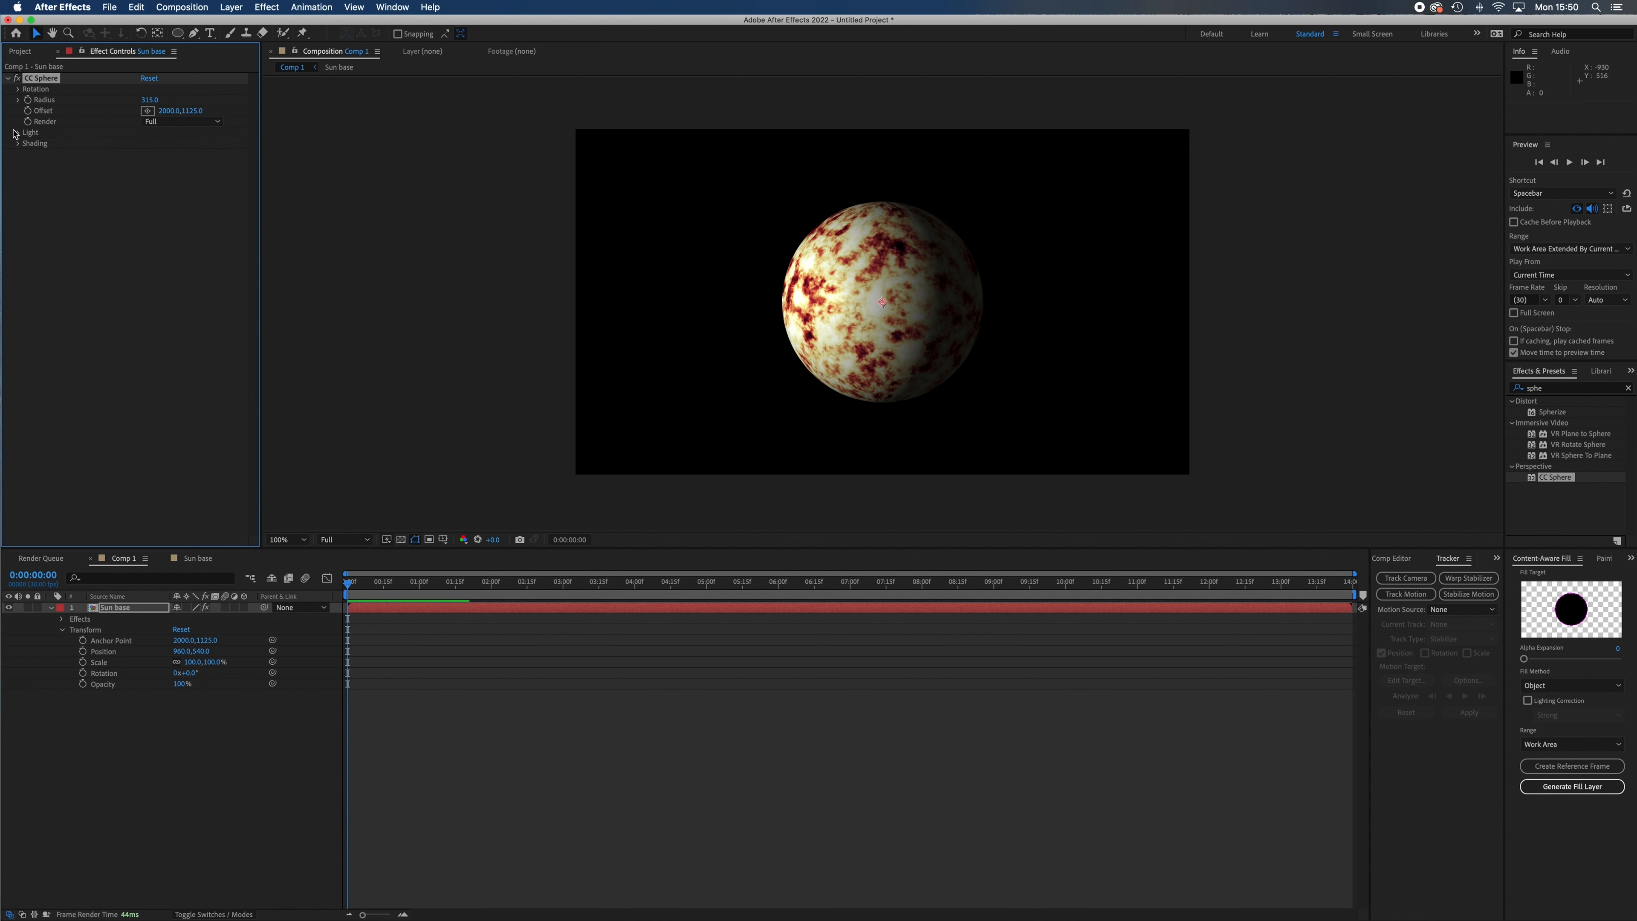
{"action": "left_click", "coordinate": [18, 213]}
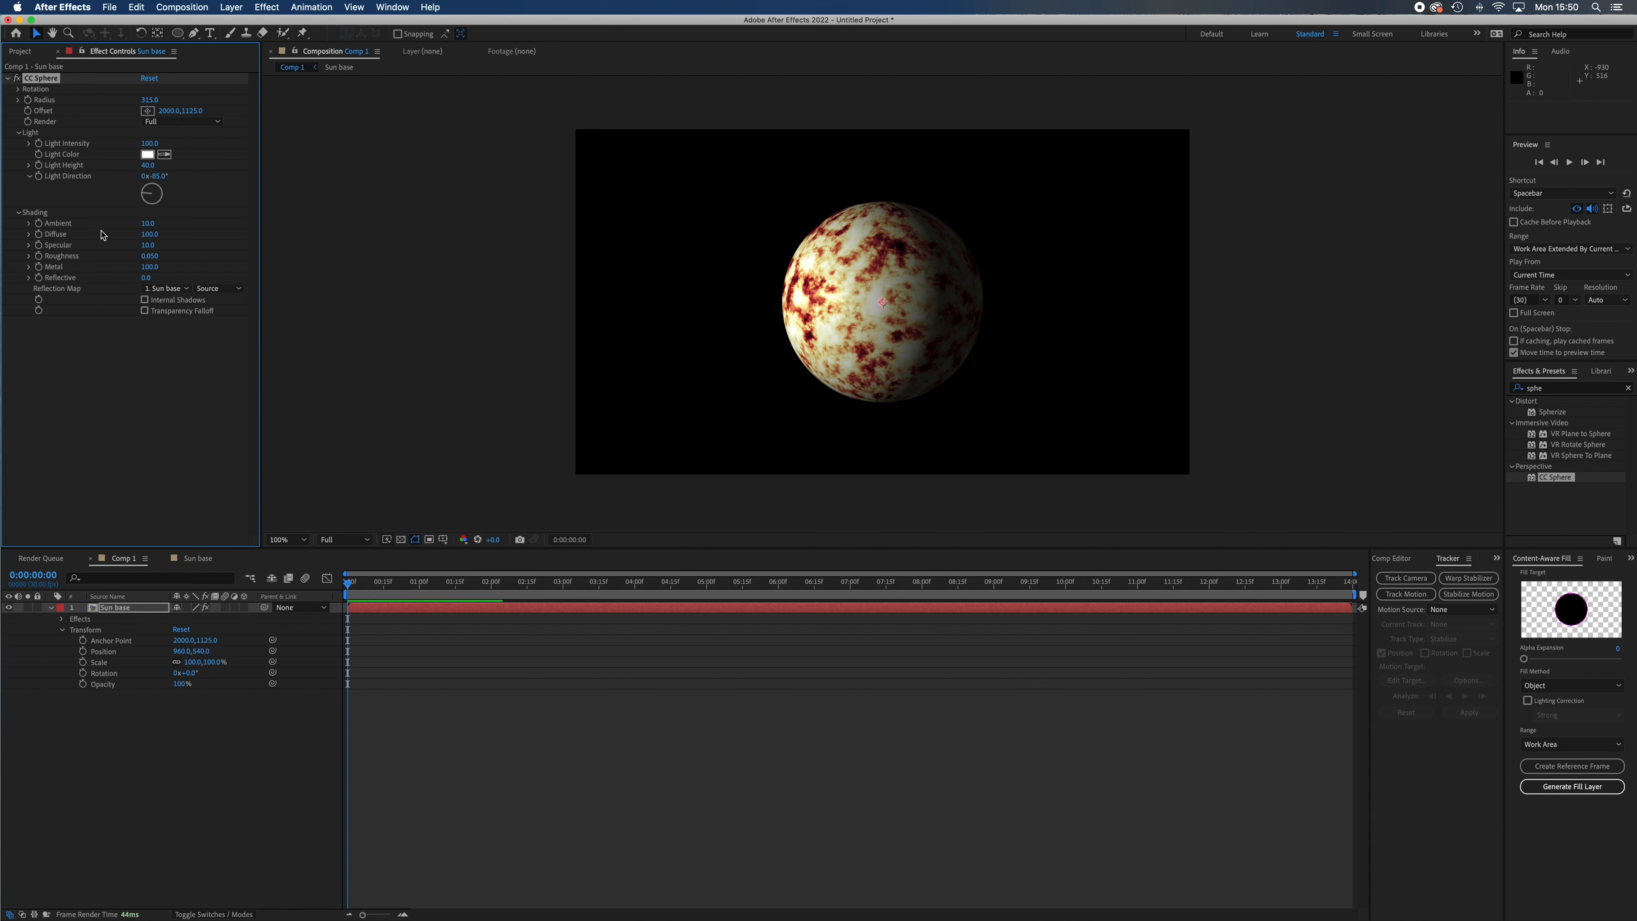
{"action": "mouse_move", "coordinate": [148, 165]}
{"action": "left_mouse_down"}
{"action": "mouse_move", "coordinate": [175, 169]}
{"action": "mouse_move", "coordinate": [80, 166]}
{"action": "mouse_move", "coordinate": [172, 178]}
{"action": "left_mouse_up"}
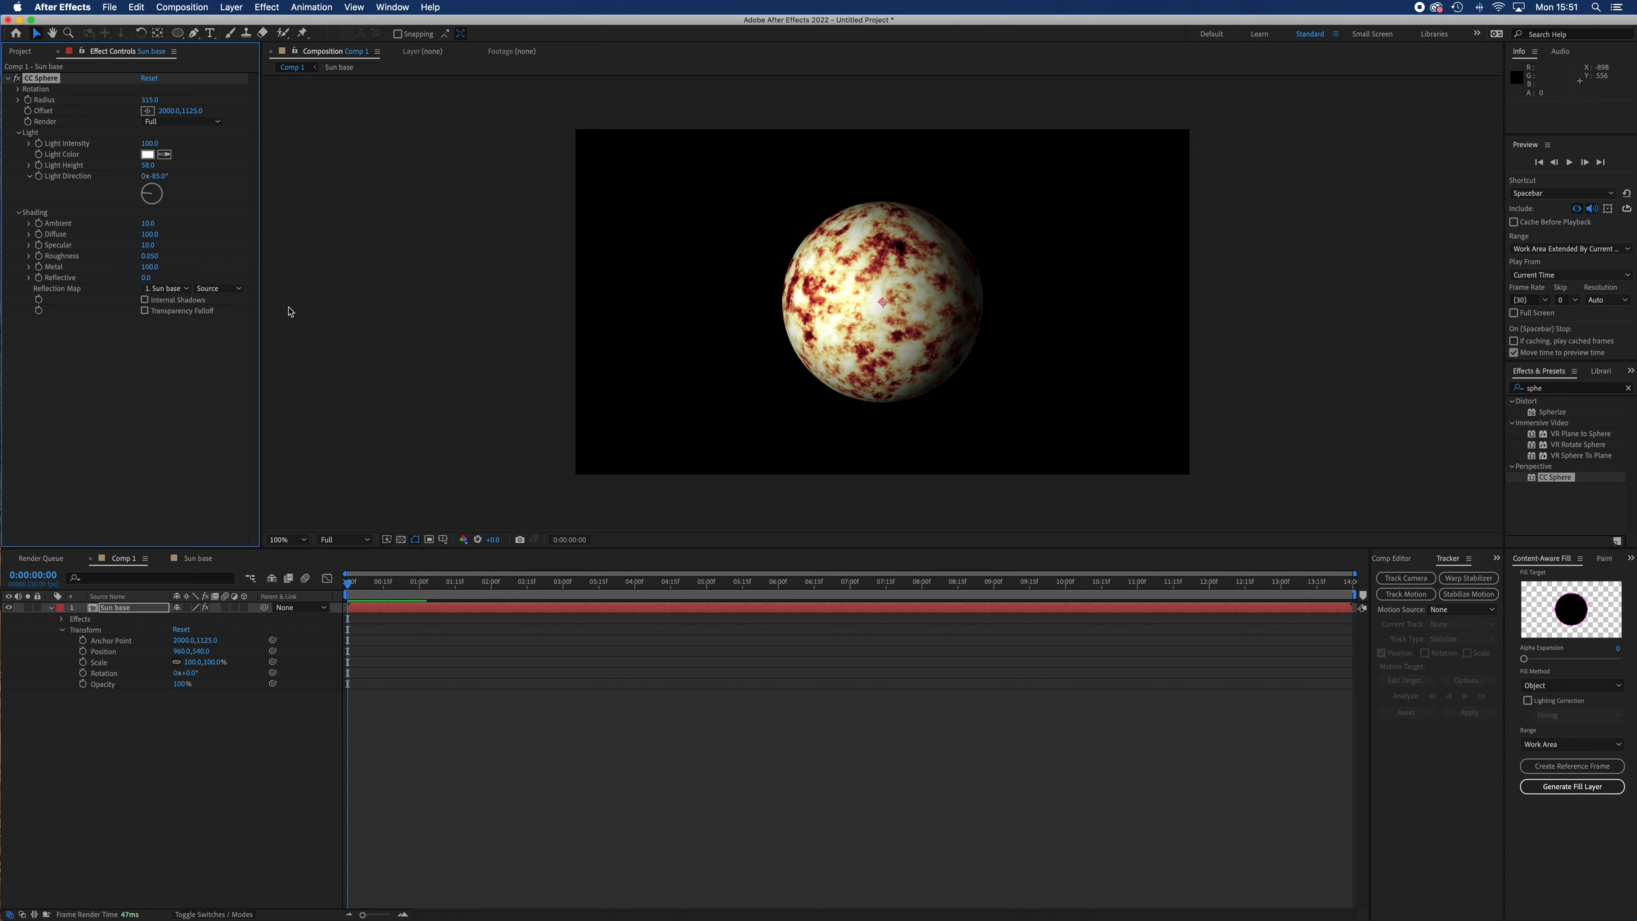
{"action": "key", "text": "super+z"}
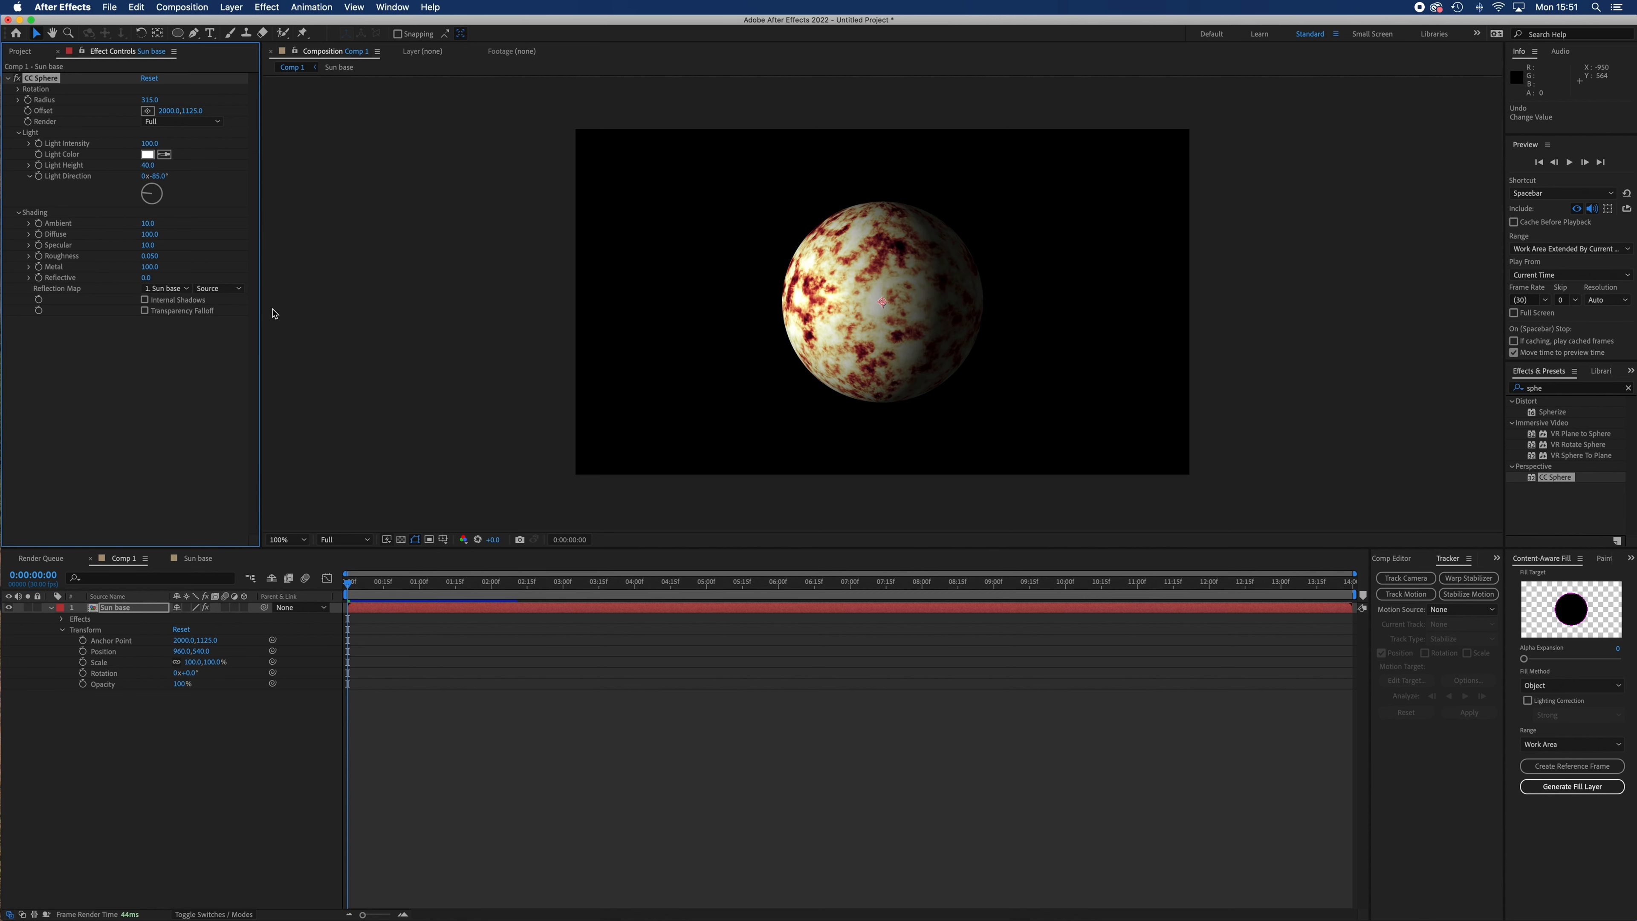
{"action": "key", "text": "super+z"}
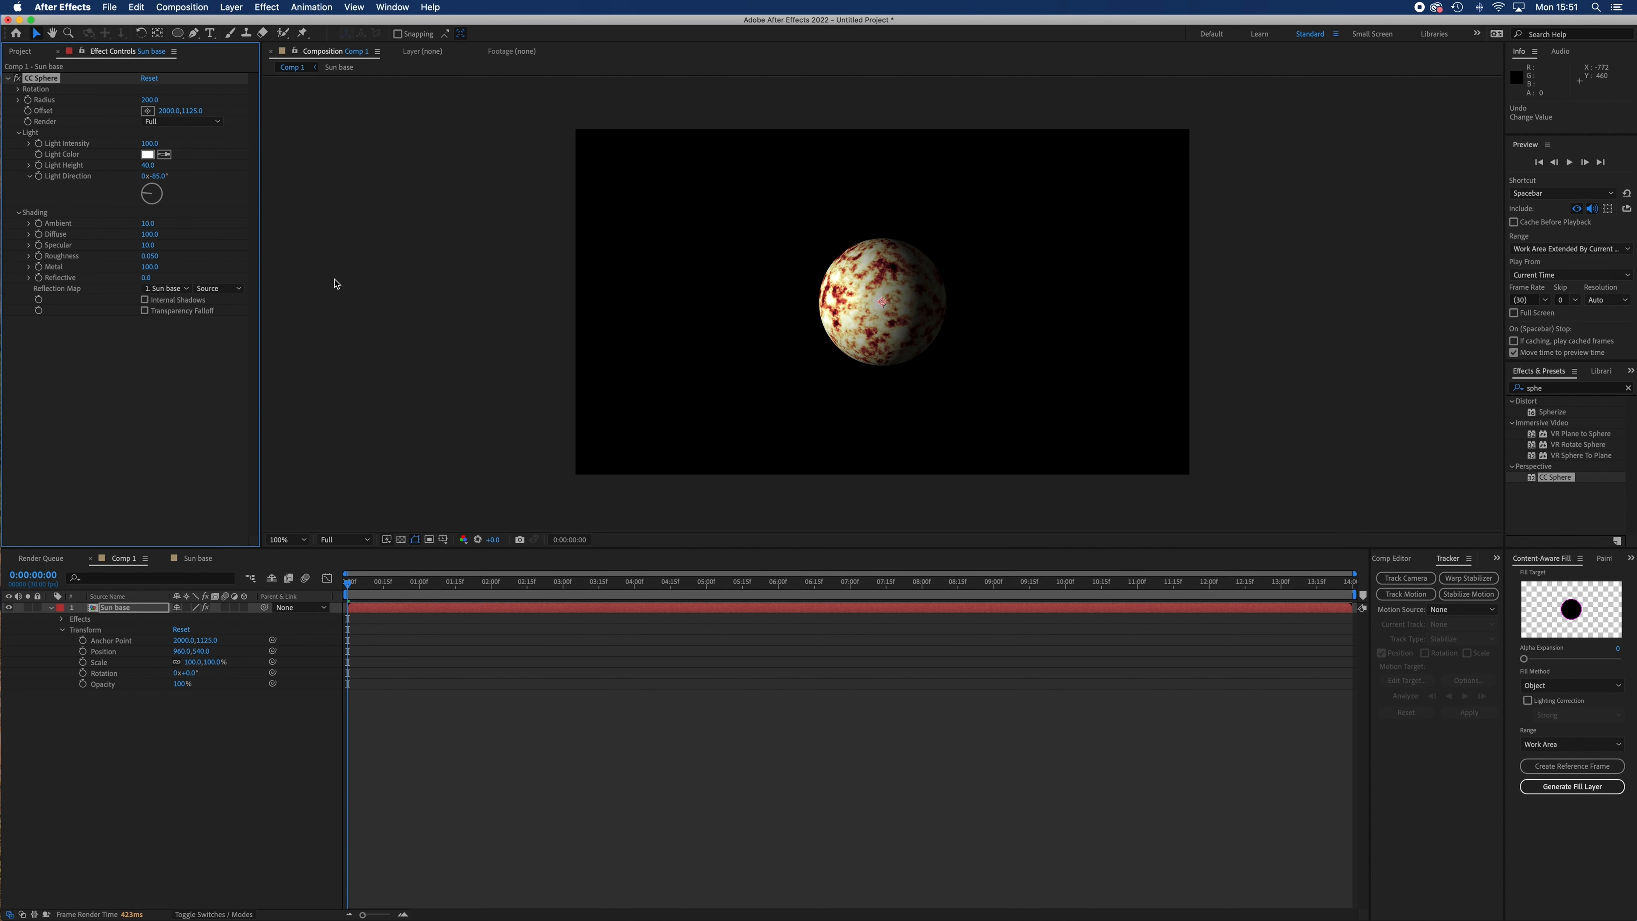
Set the CC Sphere radius to 353 and its Rotation Y to 0x+177°.
{"action": "left_click_drag", "start_coordinate": [150, 100], "coordinate": [297, 152]}
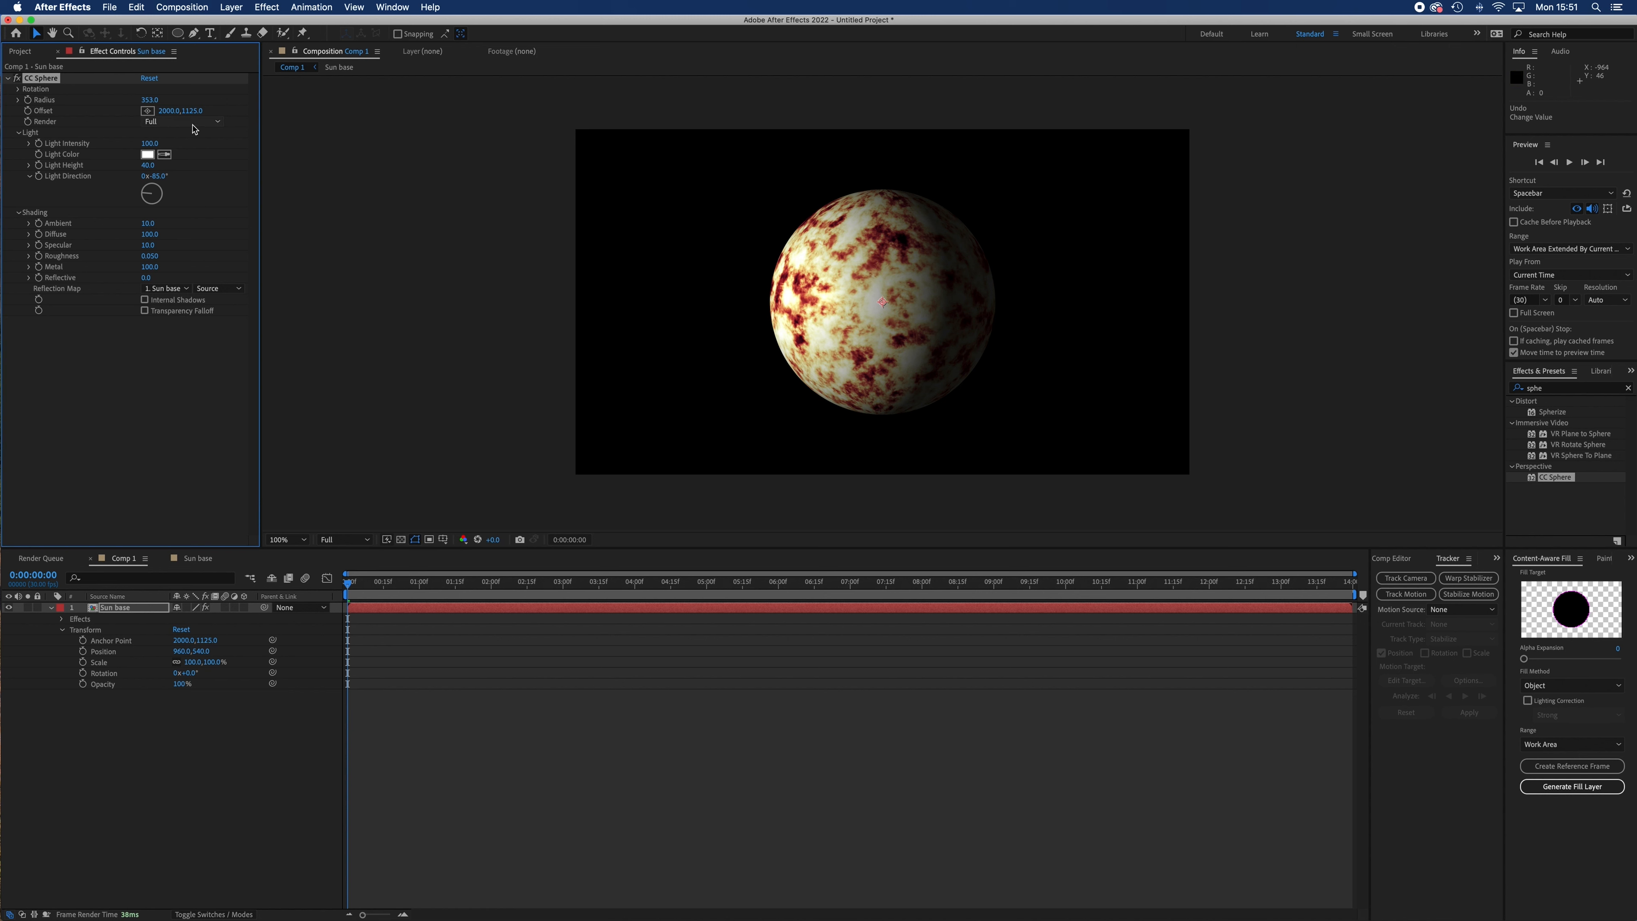
{"action": "left_click", "coordinate": [18, 89]}
{"action": "left_click_drag", "start_coordinate": [165, 139], "coordinate": [299, 159]}
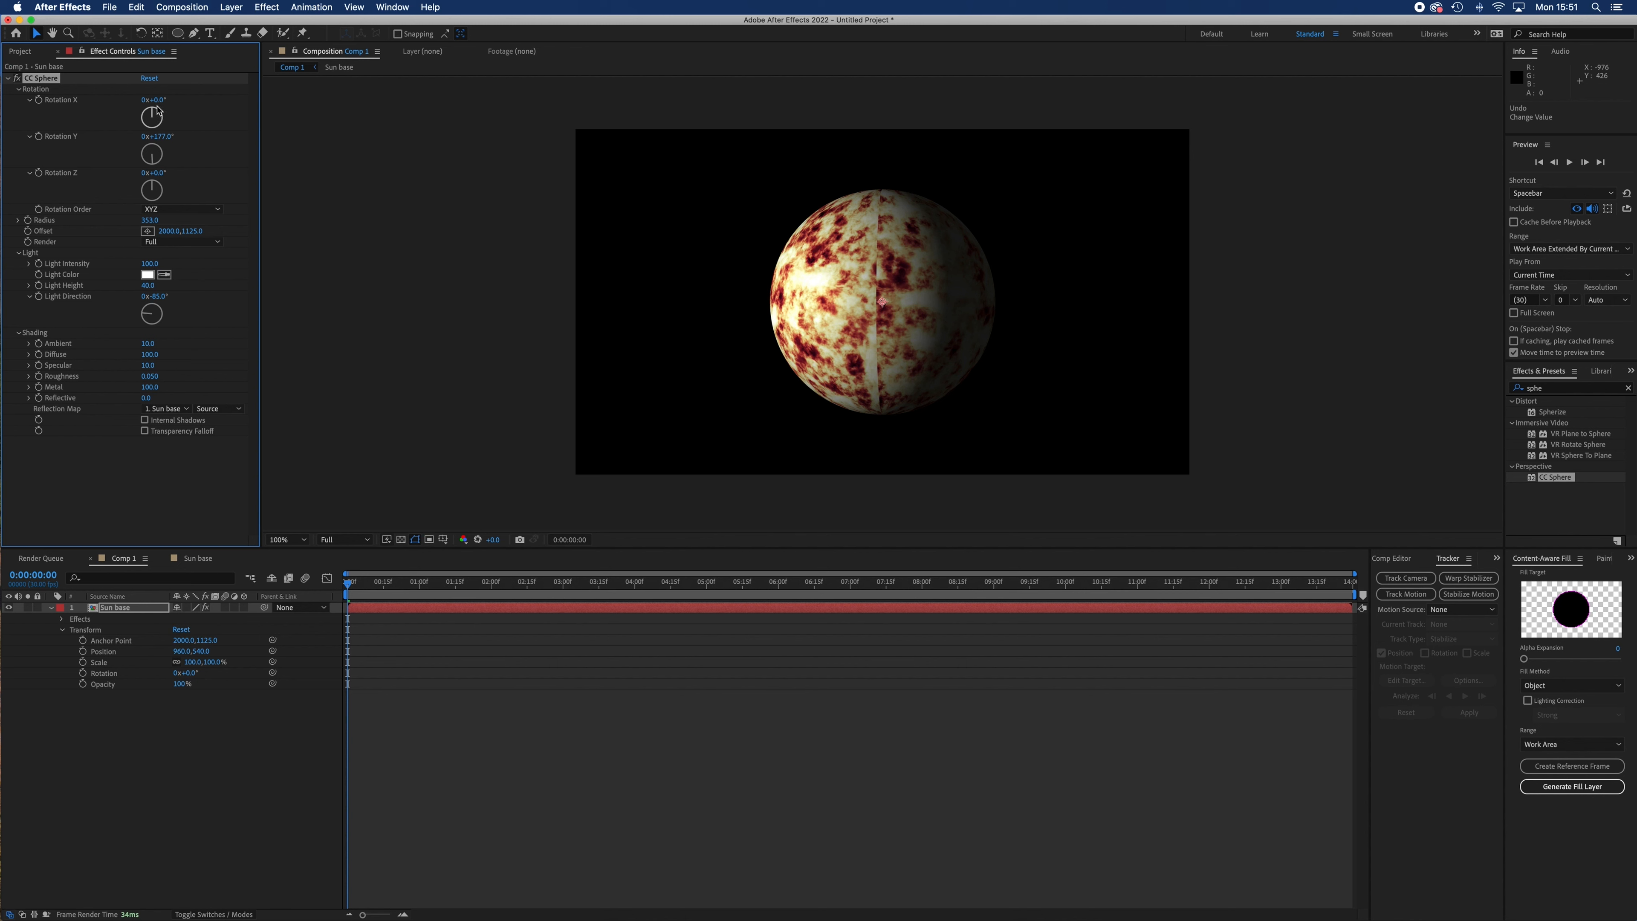
Set the CC Sphere Rotation X to 2° and Rotation Y to 50° to turn the seam and pole out of view.
{"action": "left_click_drag", "start_coordinate": [152, 118], "coordinate": [228, 128]}
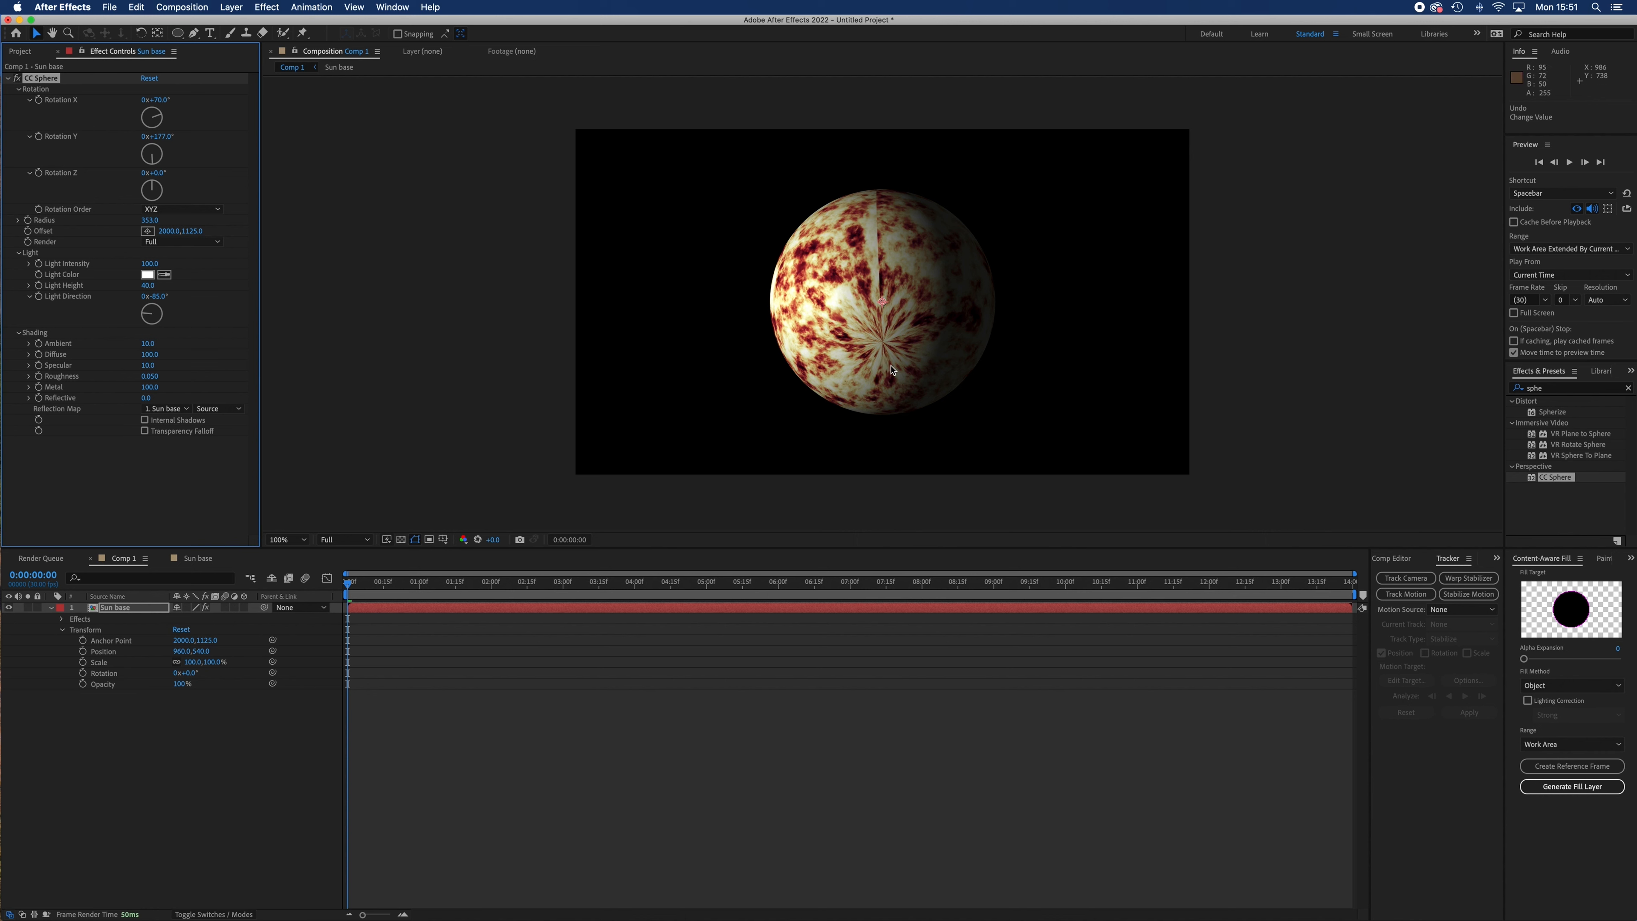
{"action": "left_click_drag", "start_coordinate": [161, 100], "coordinate": [79, 137]}
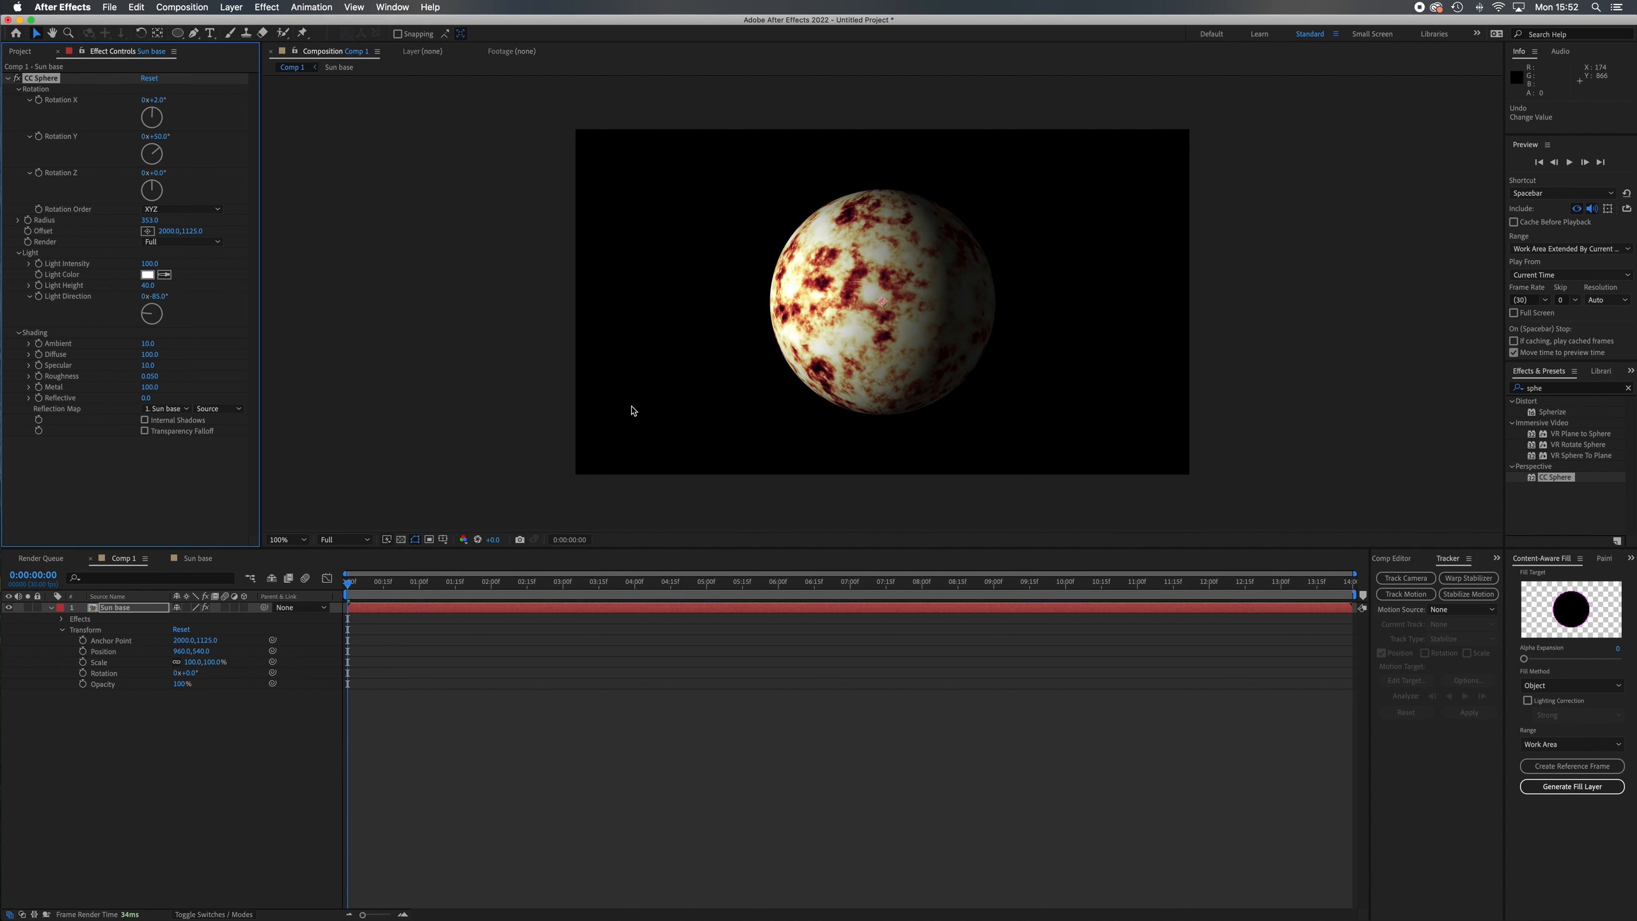
Create a new black solid layer in Comp 1 above Sun base.
{"action": "left_click", "coordinate": [234, 7]}
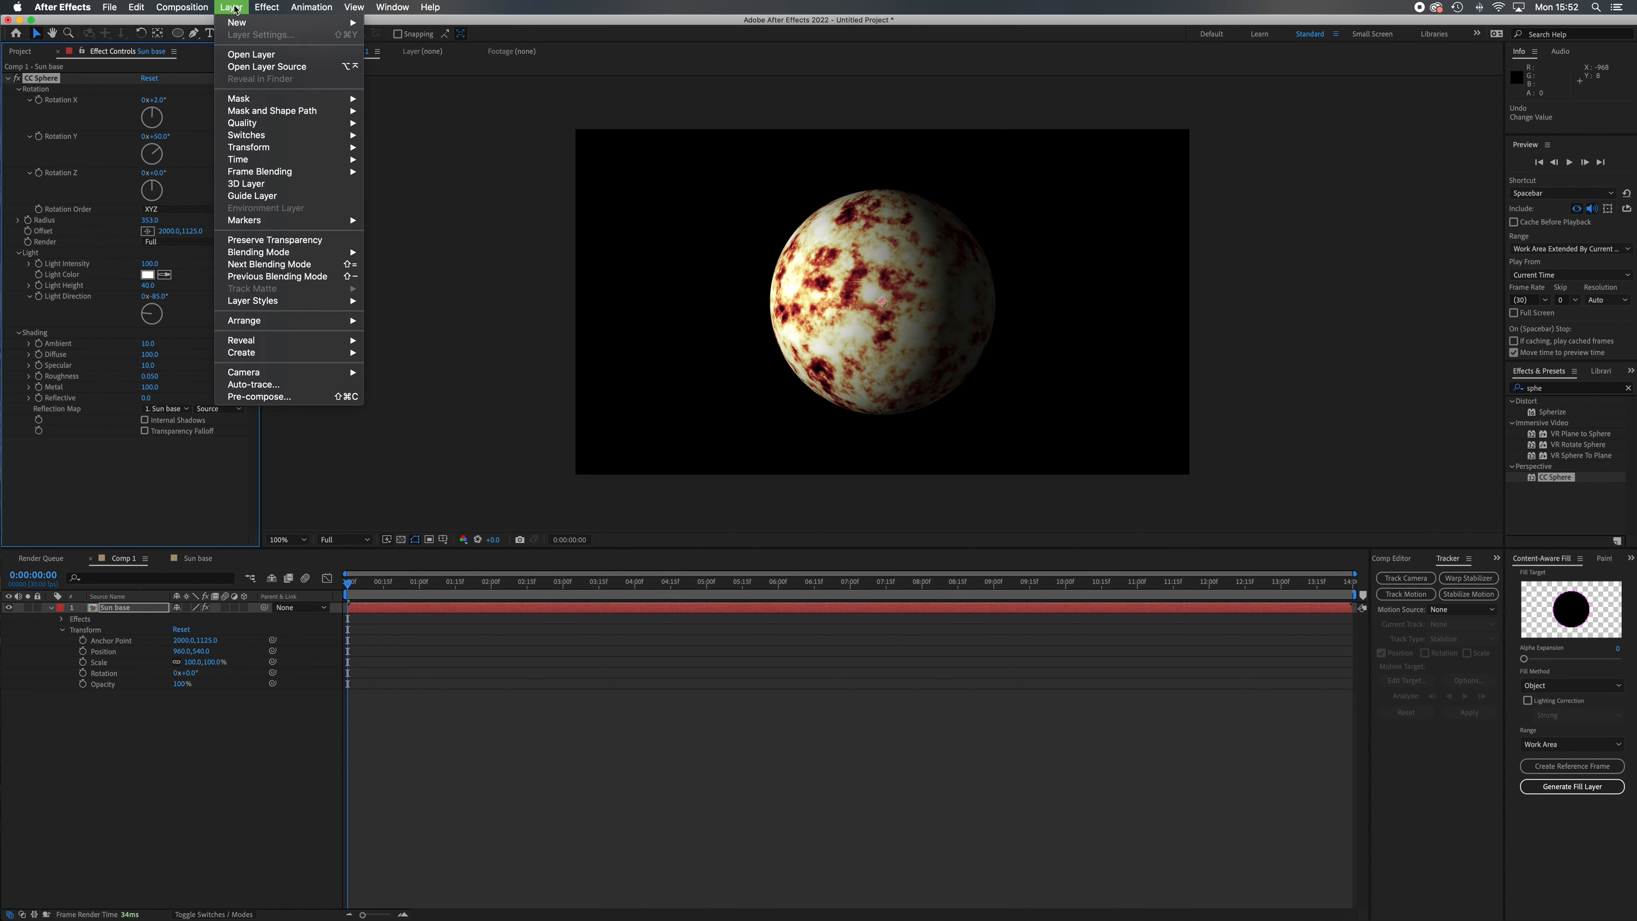
{"action": "mouse_move", "coordinate": [240, 22]}
{"action": "left_click", "coordinate": [393, 37]}
{"action": "left_click", "coordinate": [1154, 591]}
{"action": "left_click", "coordinate": [1282, 667]}
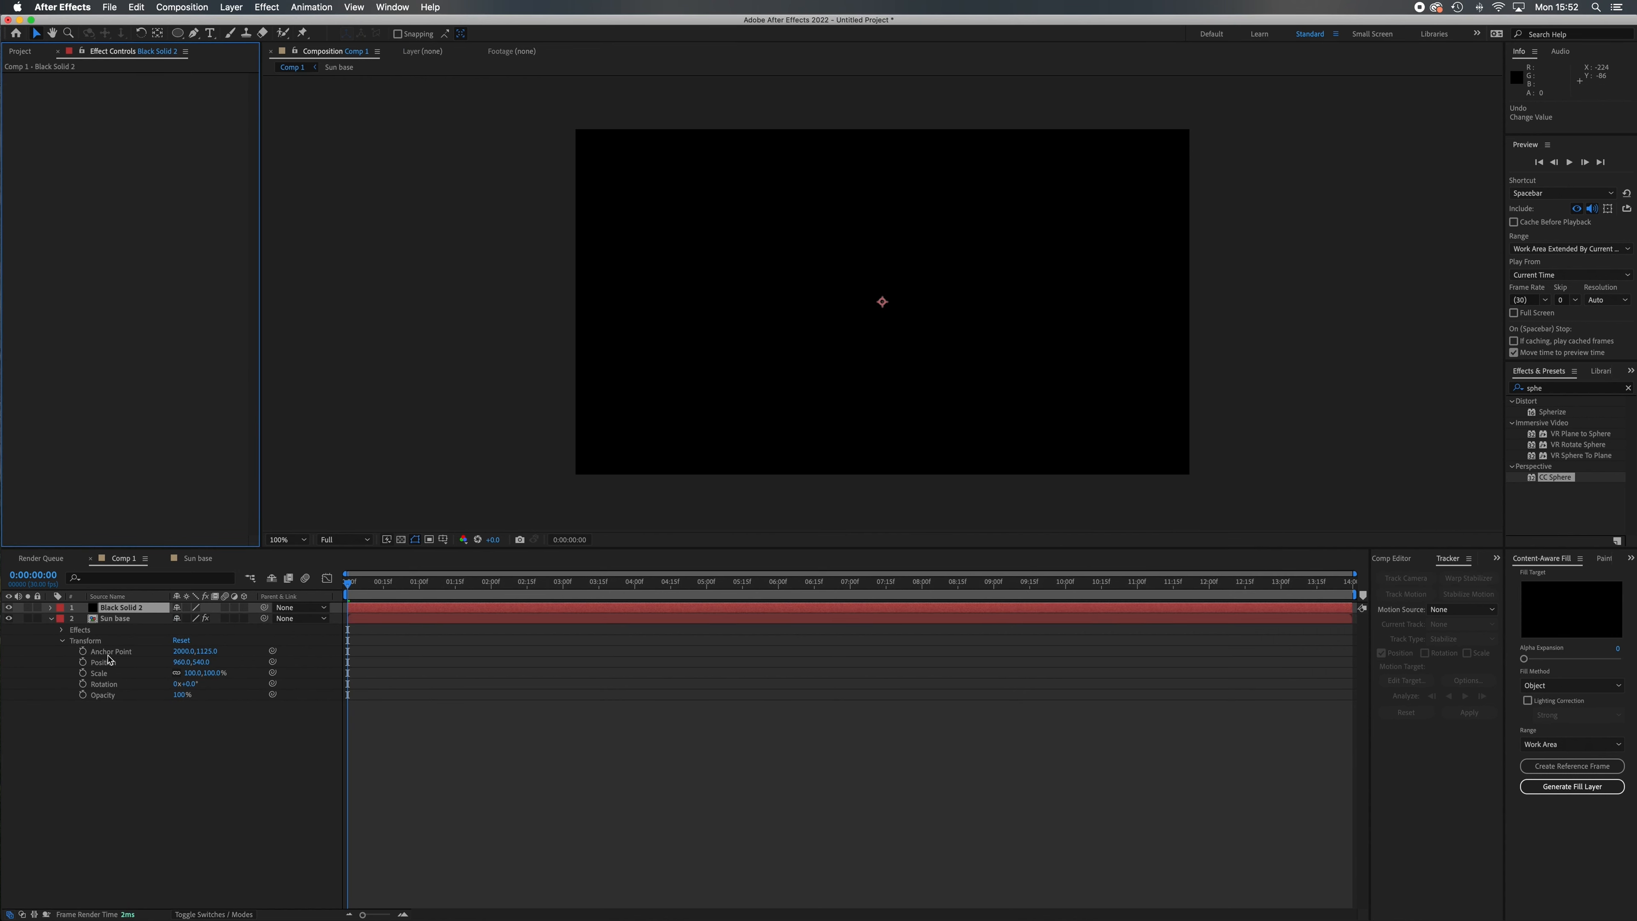
Rename the black solid layer as Surround texture.
{"action": "left_click", "coordinate": [51, 618]}
{"action": "right_click", "coordinate": [135, 612]}
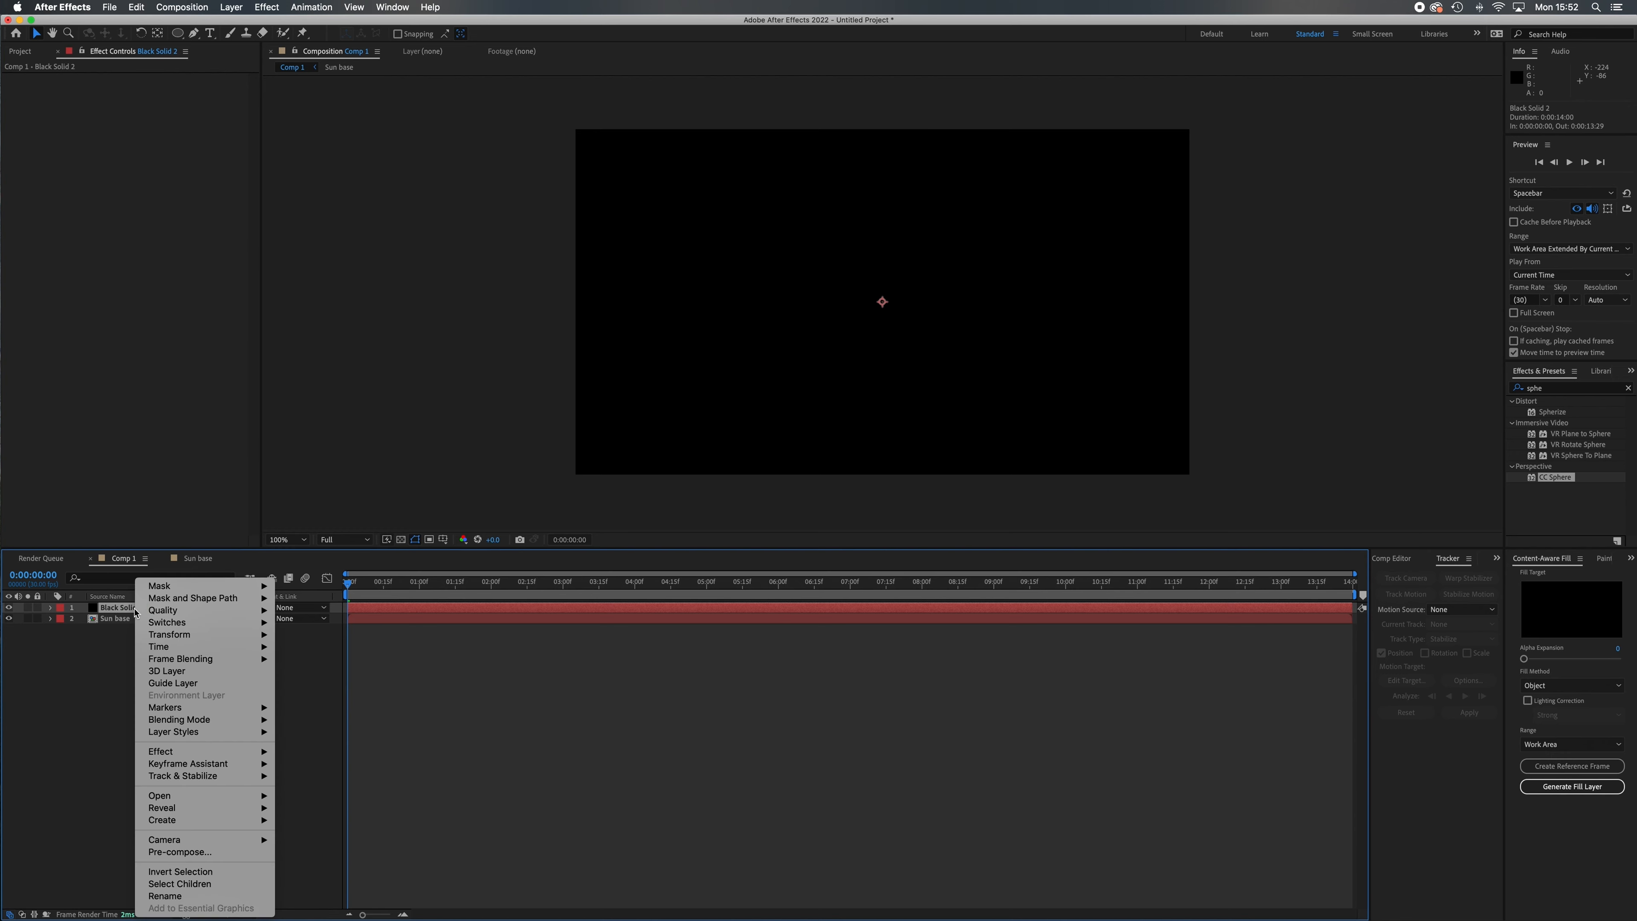
{"action": "left_click", "coordinate": [169, 896]}
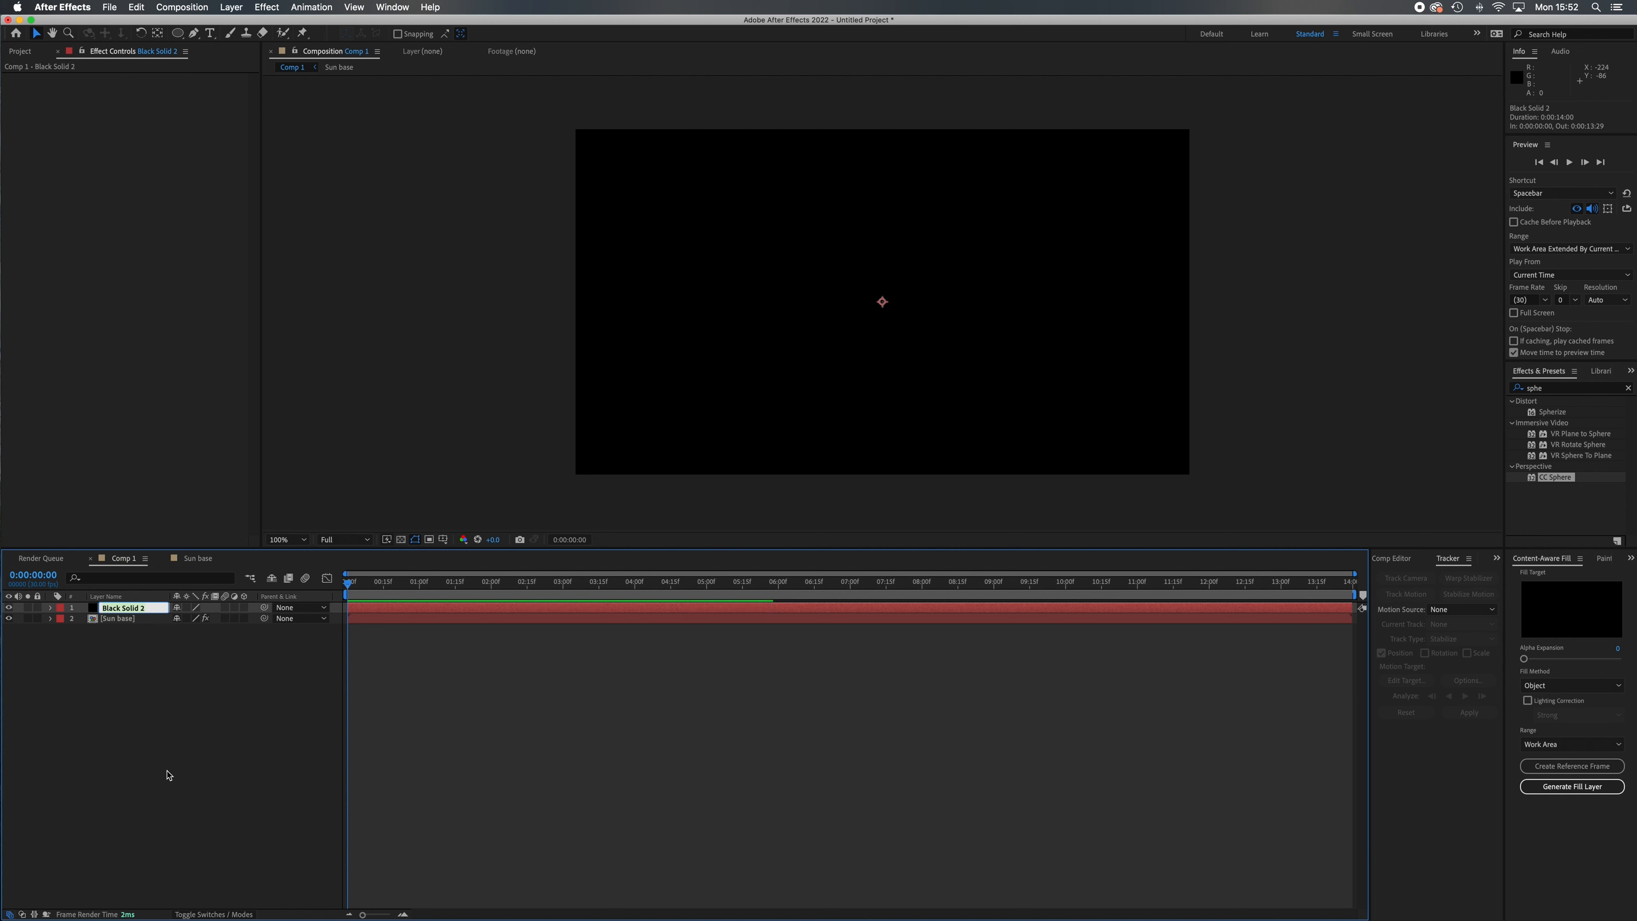
{"action": "type", "text": "Surr"}
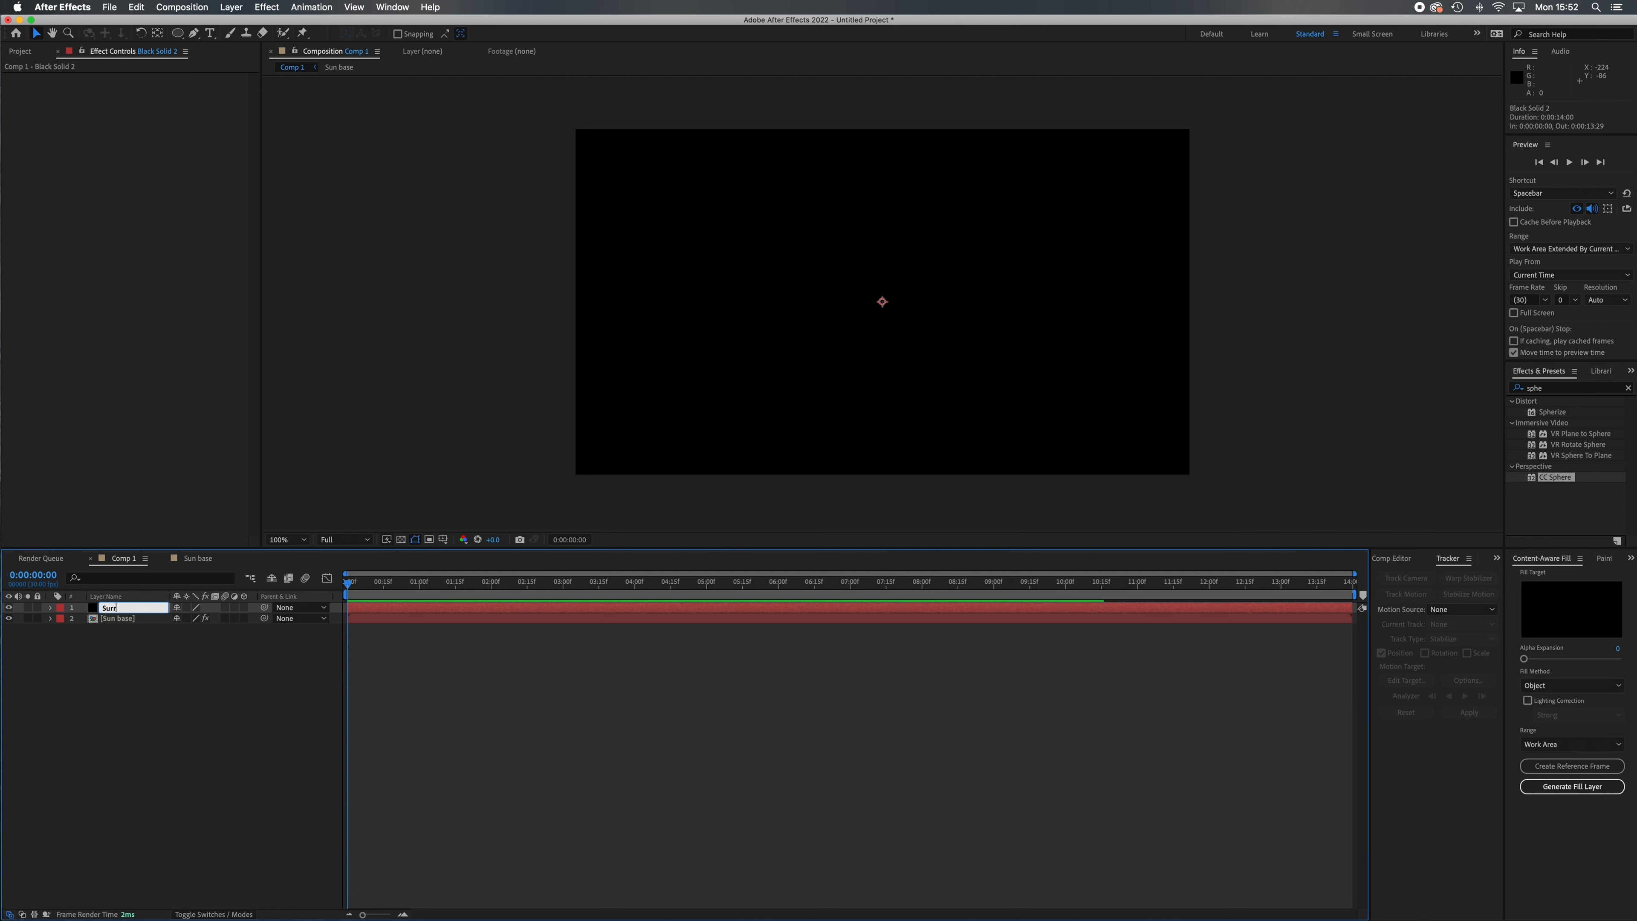
{"action": "type", "text": "ound text"}
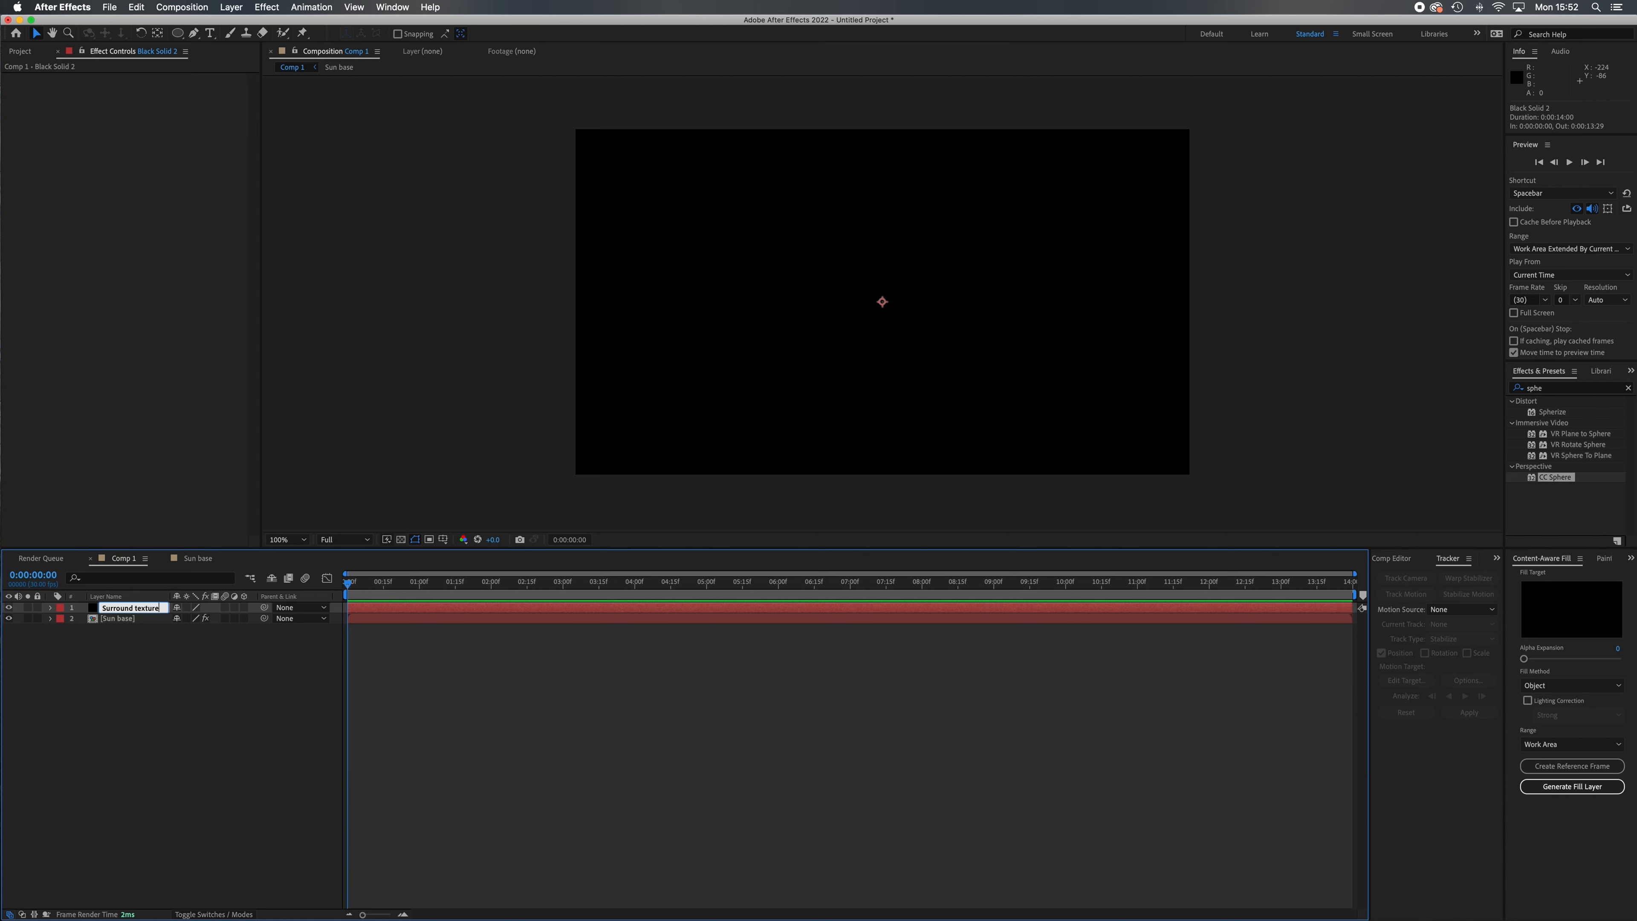
{"action": "type", "text": "ure"}
{"action": "left_click", "coordinate": [163, 722]}
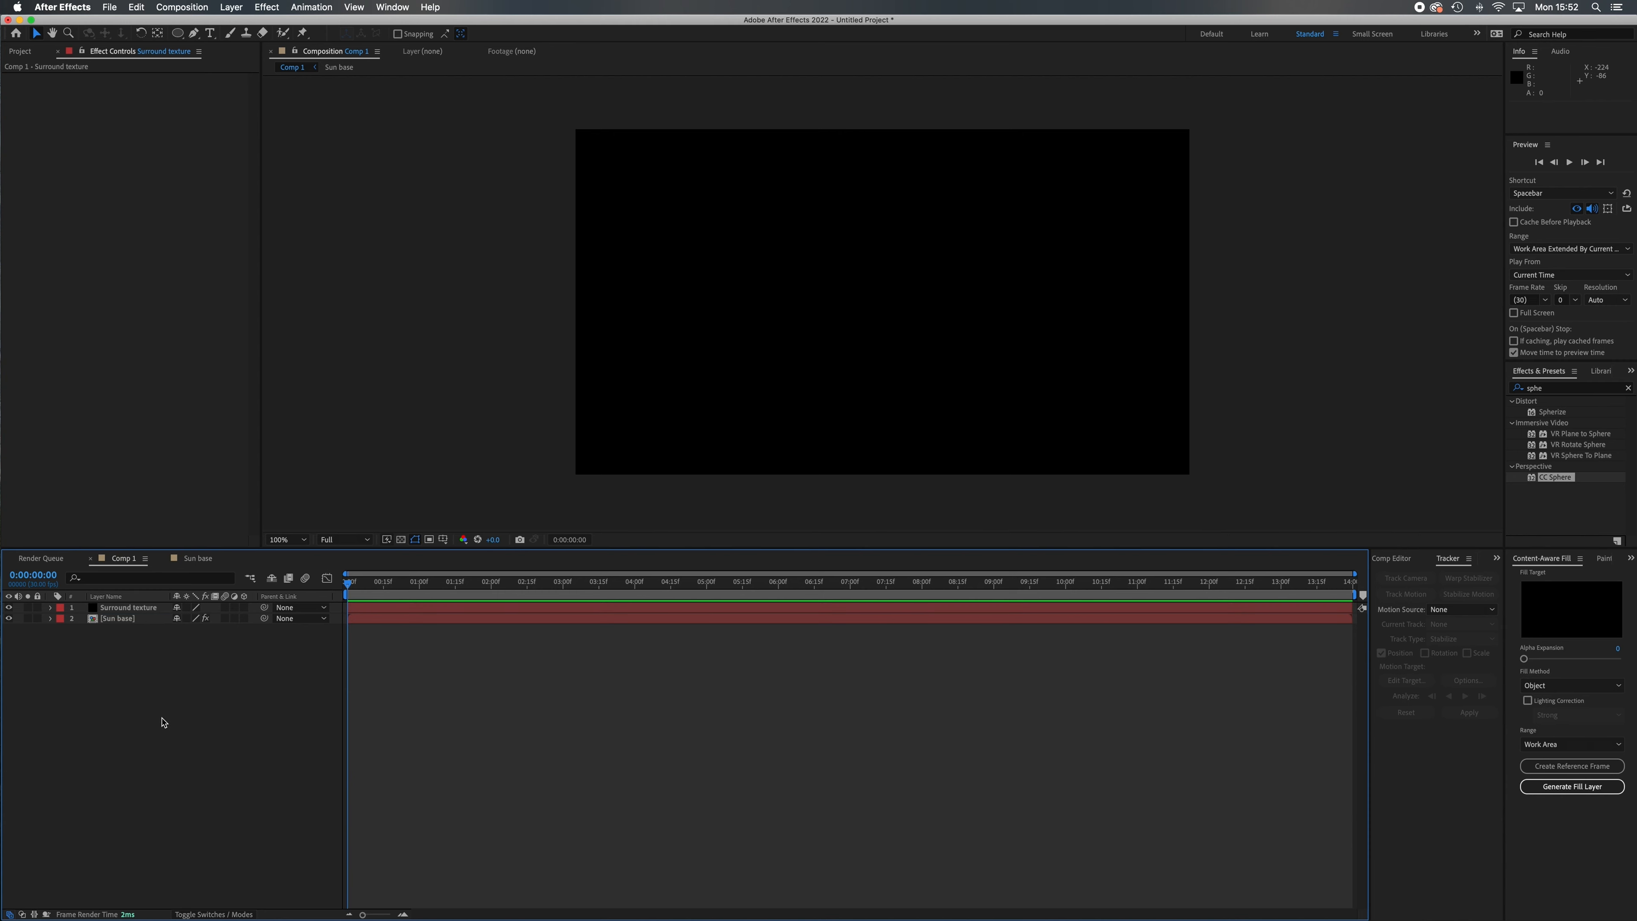
Find the Fractal Noise effect and apply it to the Surround texture layer.
{"action": "left_click", "coordinate": [144, 612]}
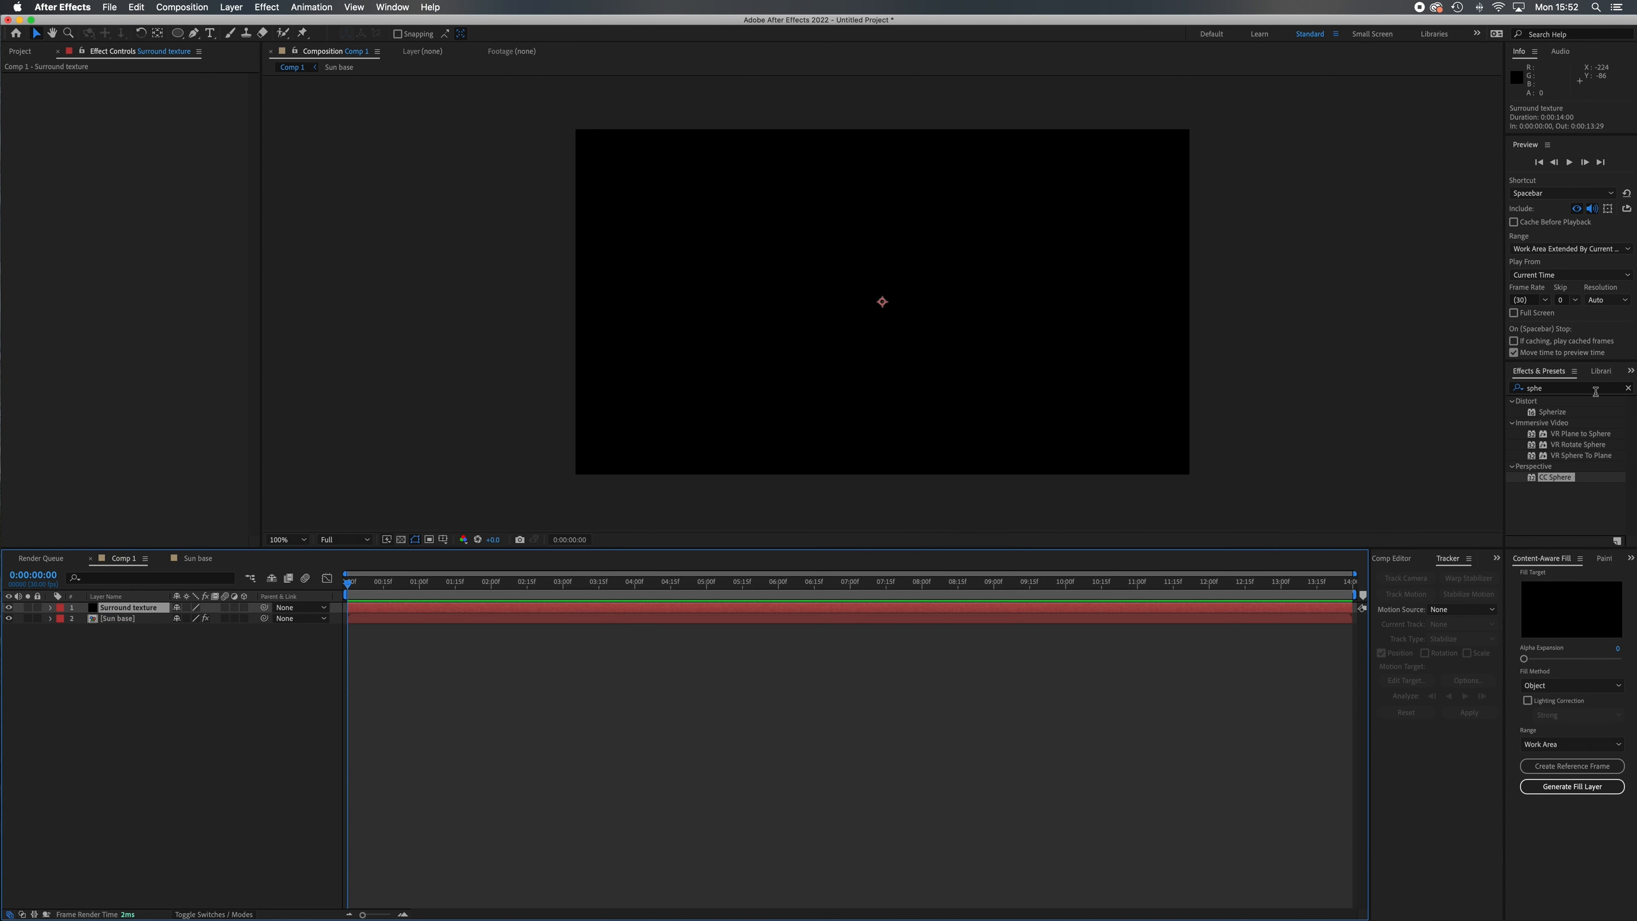
{"action": "left_click", "coordinate": [1628, 388]}
{"action": "type", "text": "frac"}
{"action": "left_click_drag", "start_coordinate": [1570, 488], "coordinate": [1004, 354]}
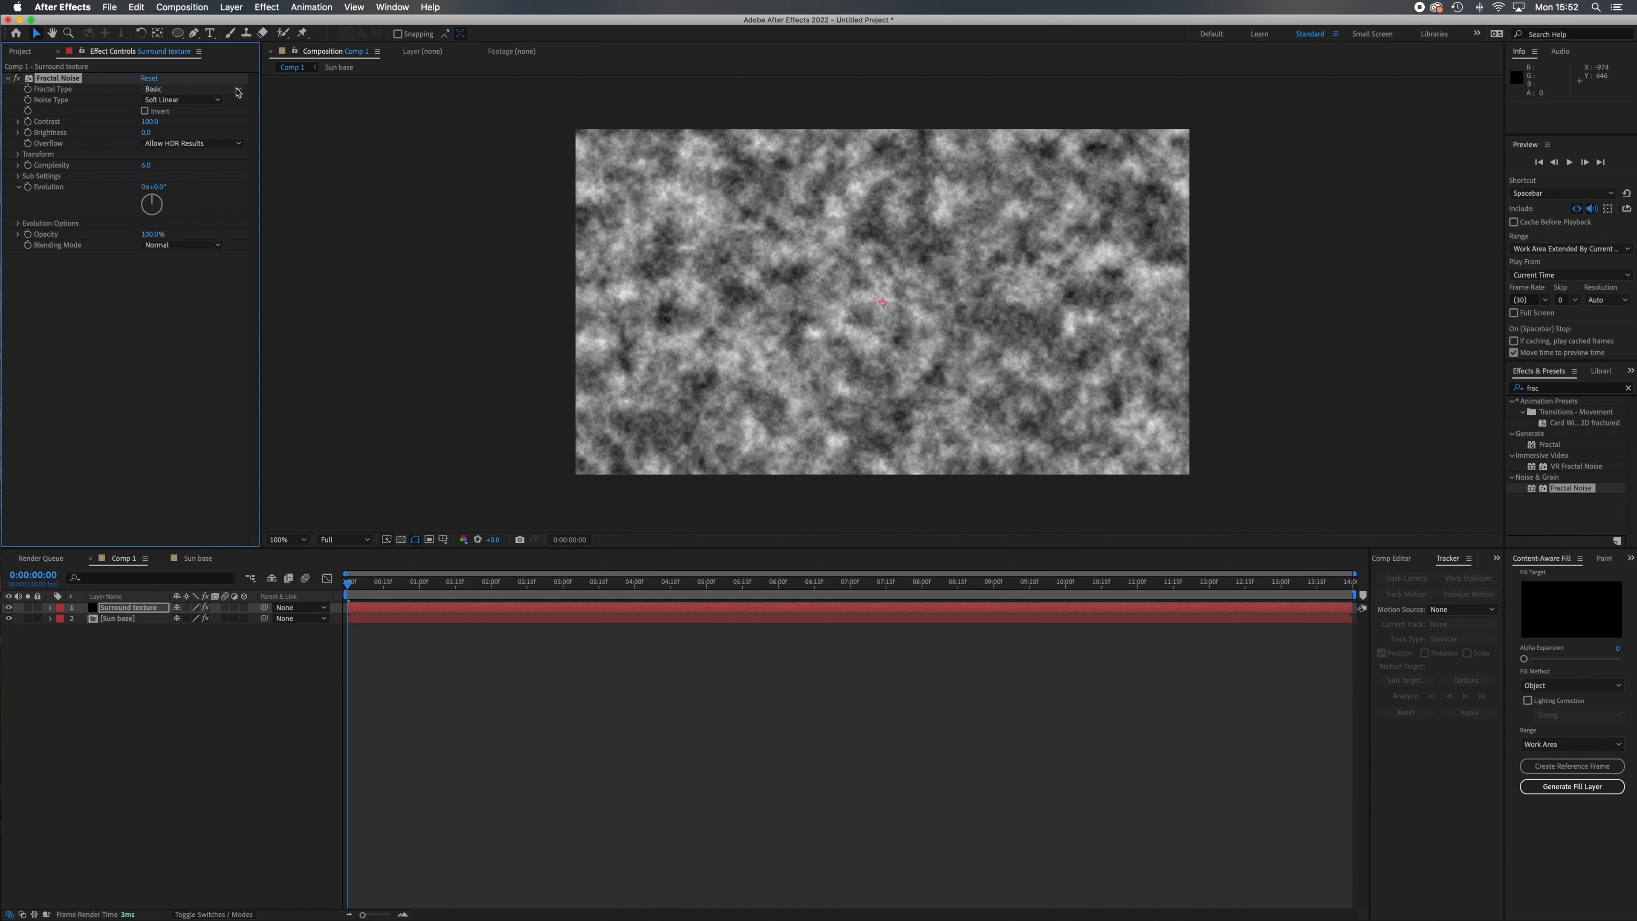
Set the Fractal Type to Dynamic Progressive and adjust the Sub Settings to Sub Scaling 64 and Sub Rotation about 198°.
{"action": "left_click", "coordinate": [219, 89]}
{"action": "left_click", "coordinate": [226, 180]}
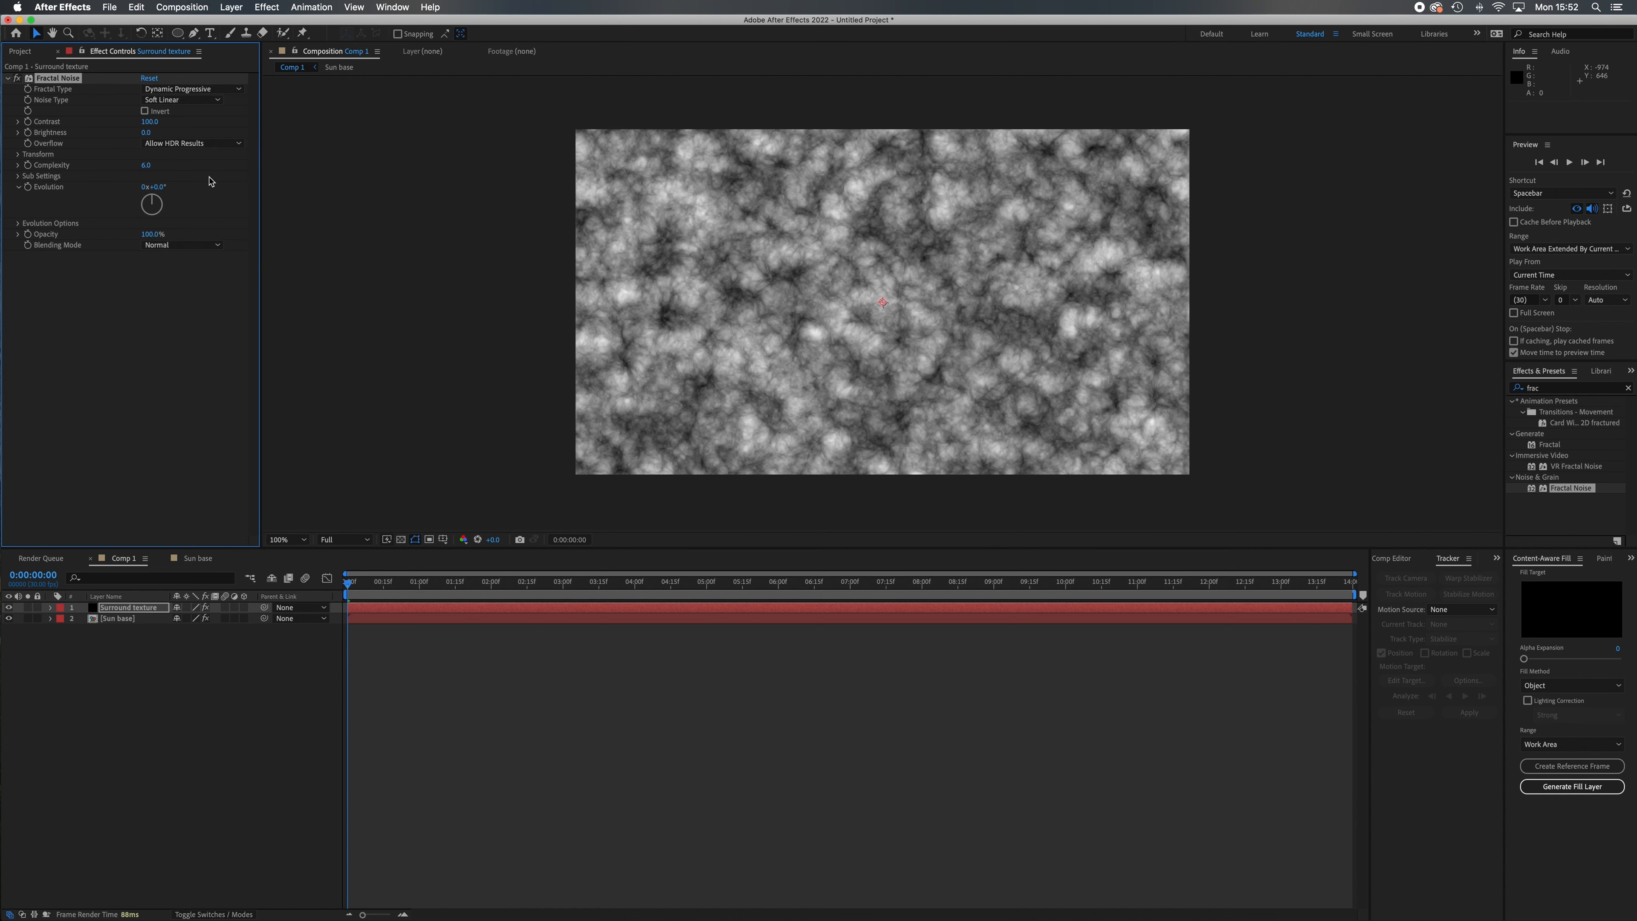
{"action": "left_click", "coordinate": [18, 176]}
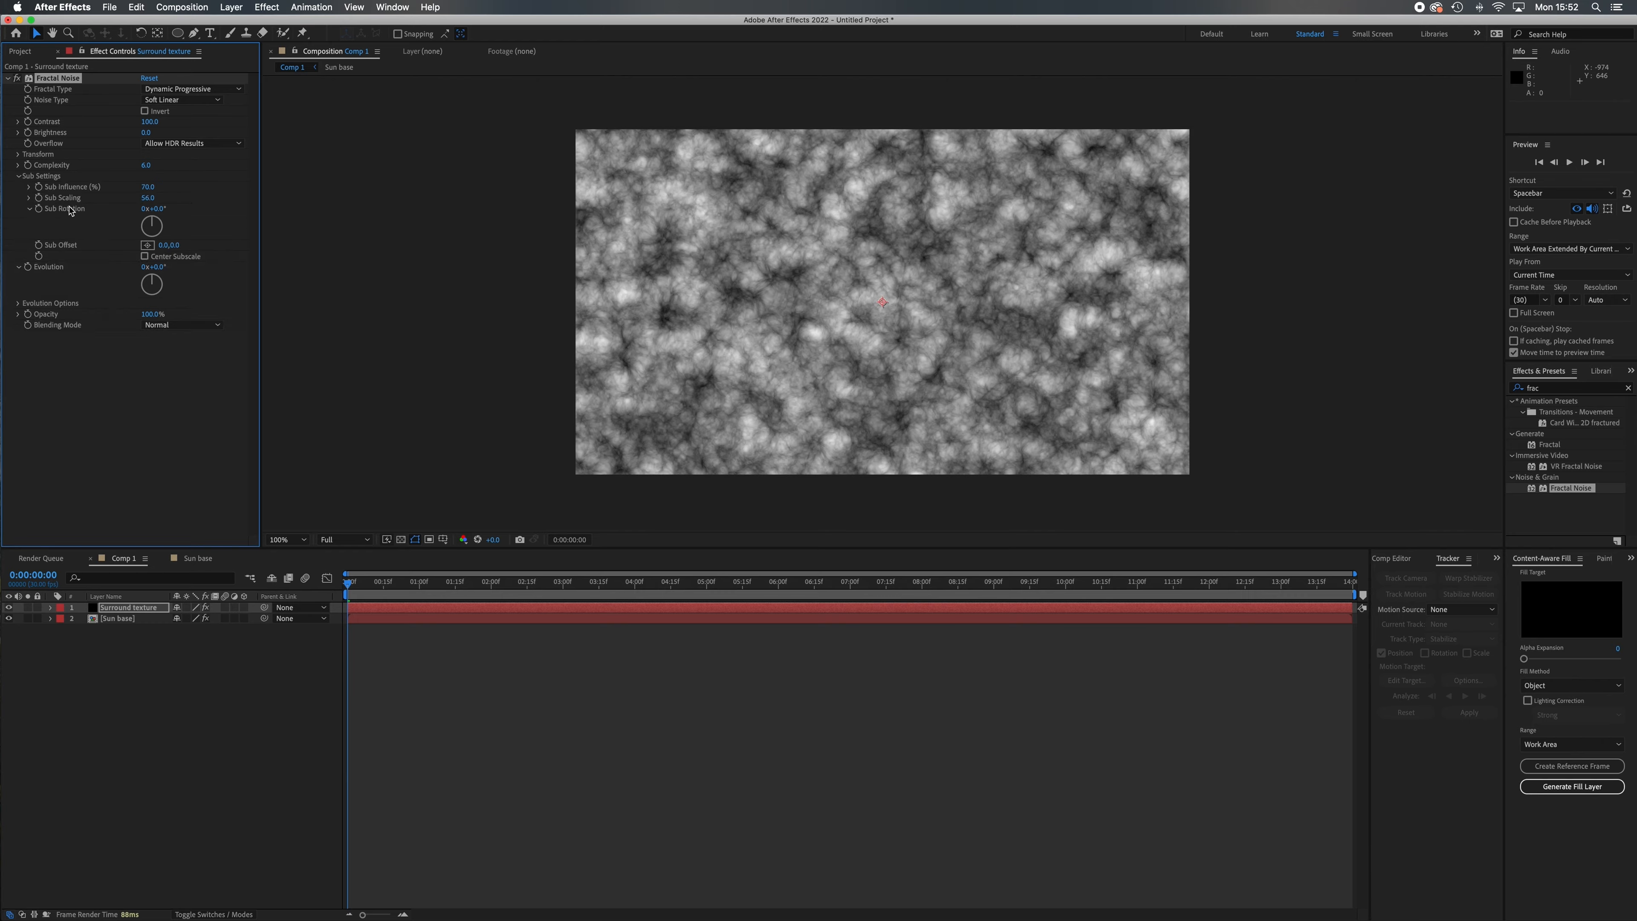
{"action": "left_click_drag", "start_coordinate": [155, 222], "coordinate": [208, 214]}
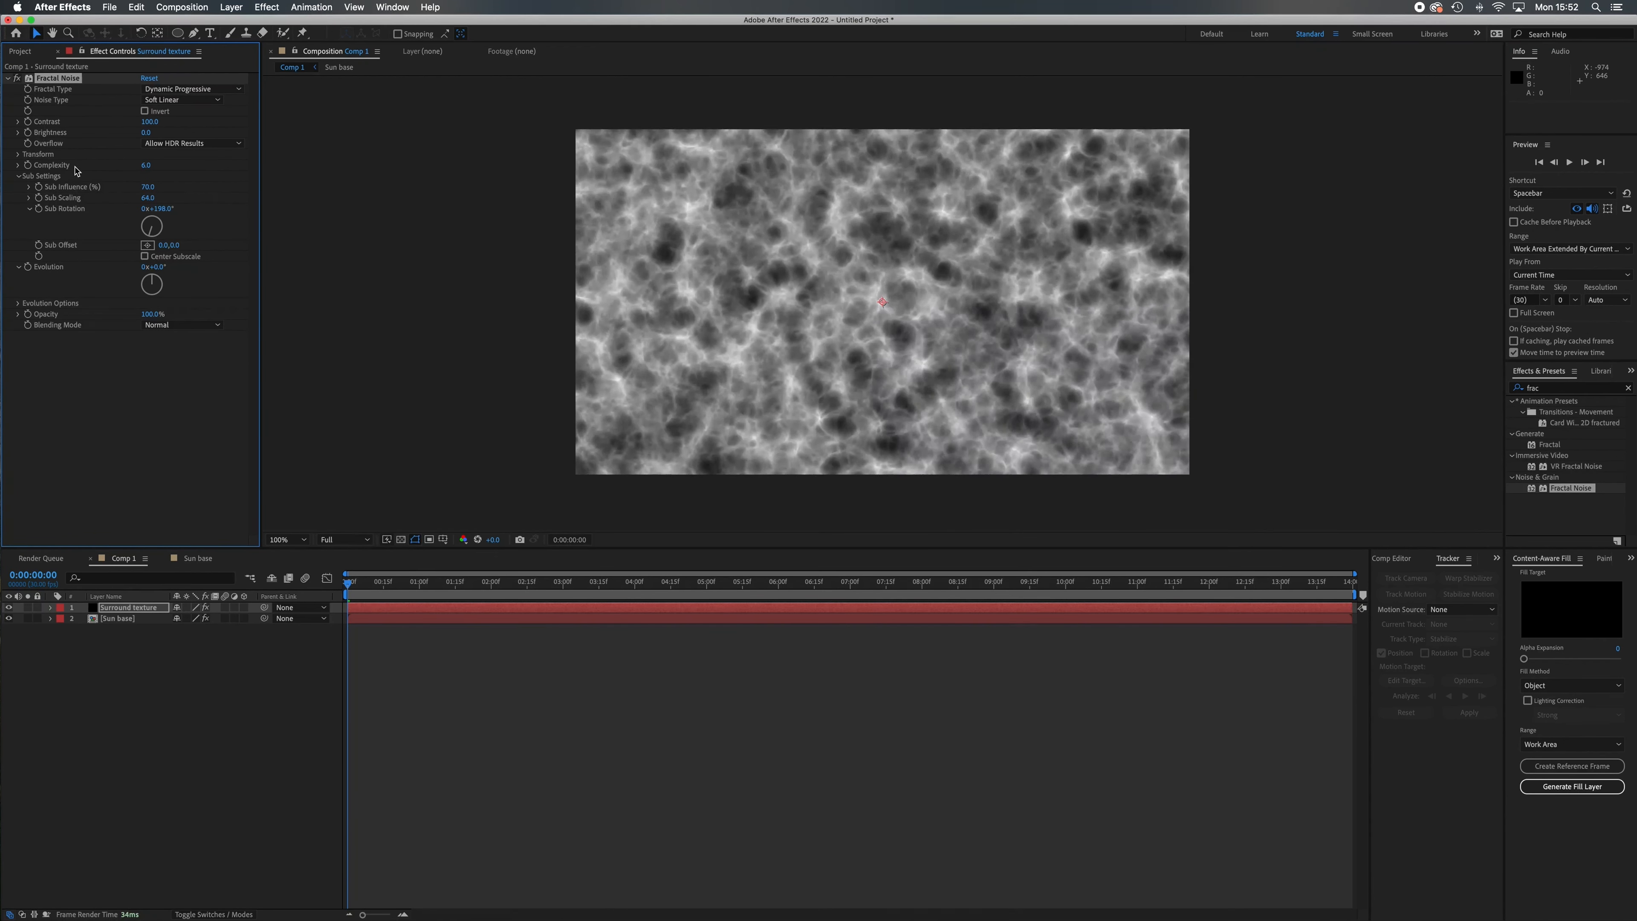
Set the Fractal Noise Scale to 135, Contrast to 141 and Brightness to -10.
{"action": "left_click", "coordinate": [18, 155]}
{"action": "left_click_drag", "start_coordinate": [149, 187], "coordinate": [242, 207]}
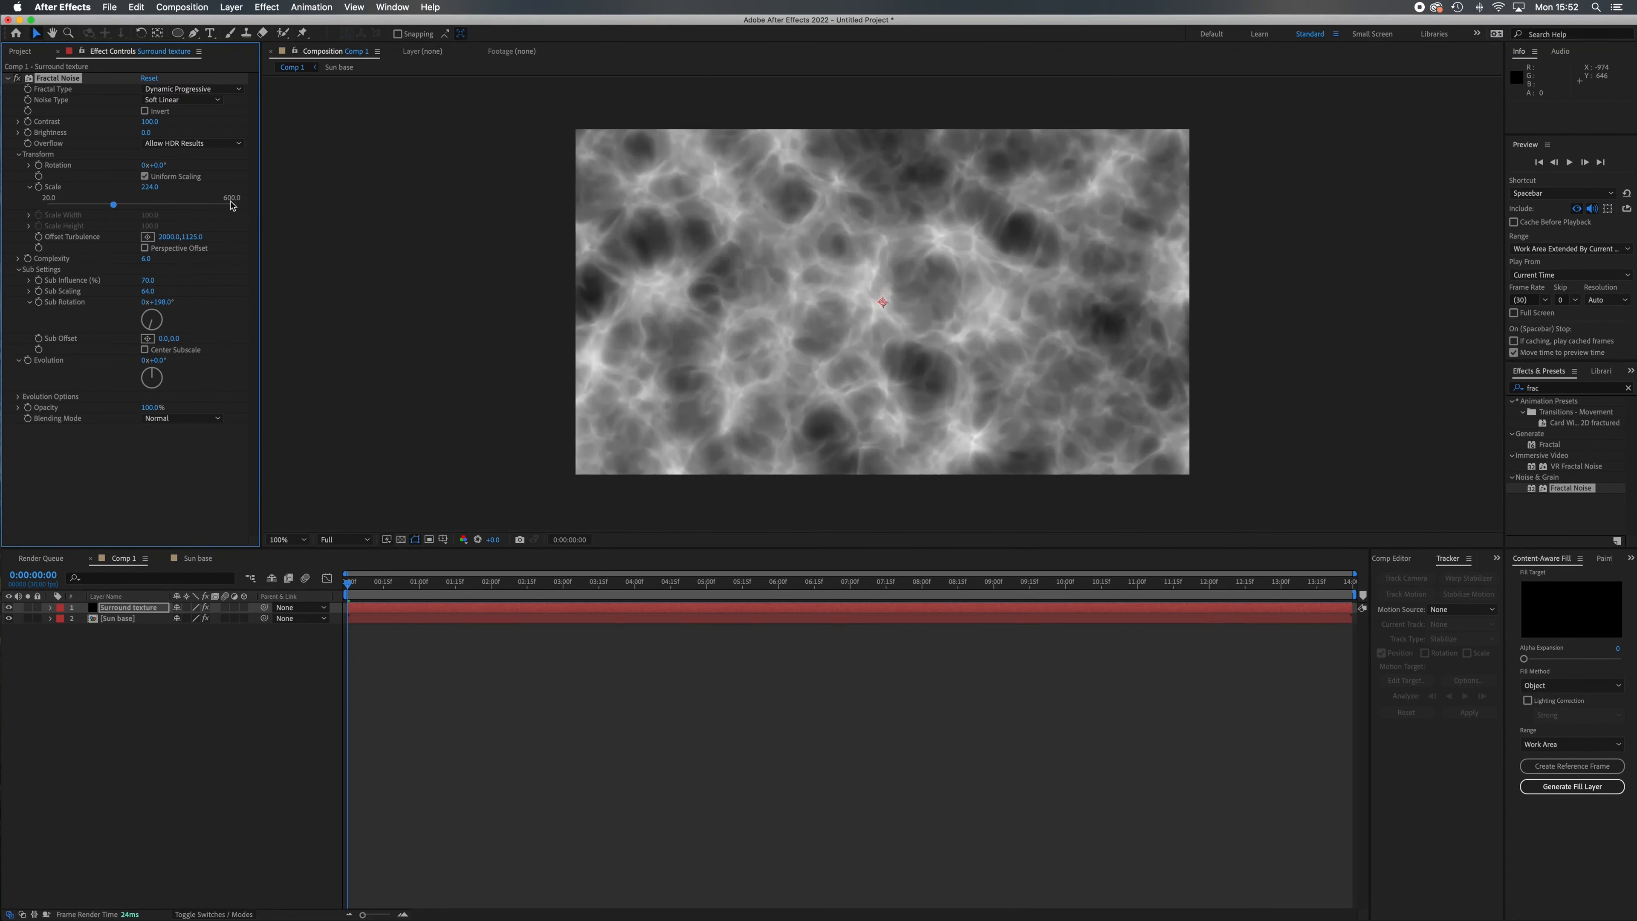
{"action": "left_click_drag", "start_coordinate": [144, 187], "coordinate": [91, 188]}
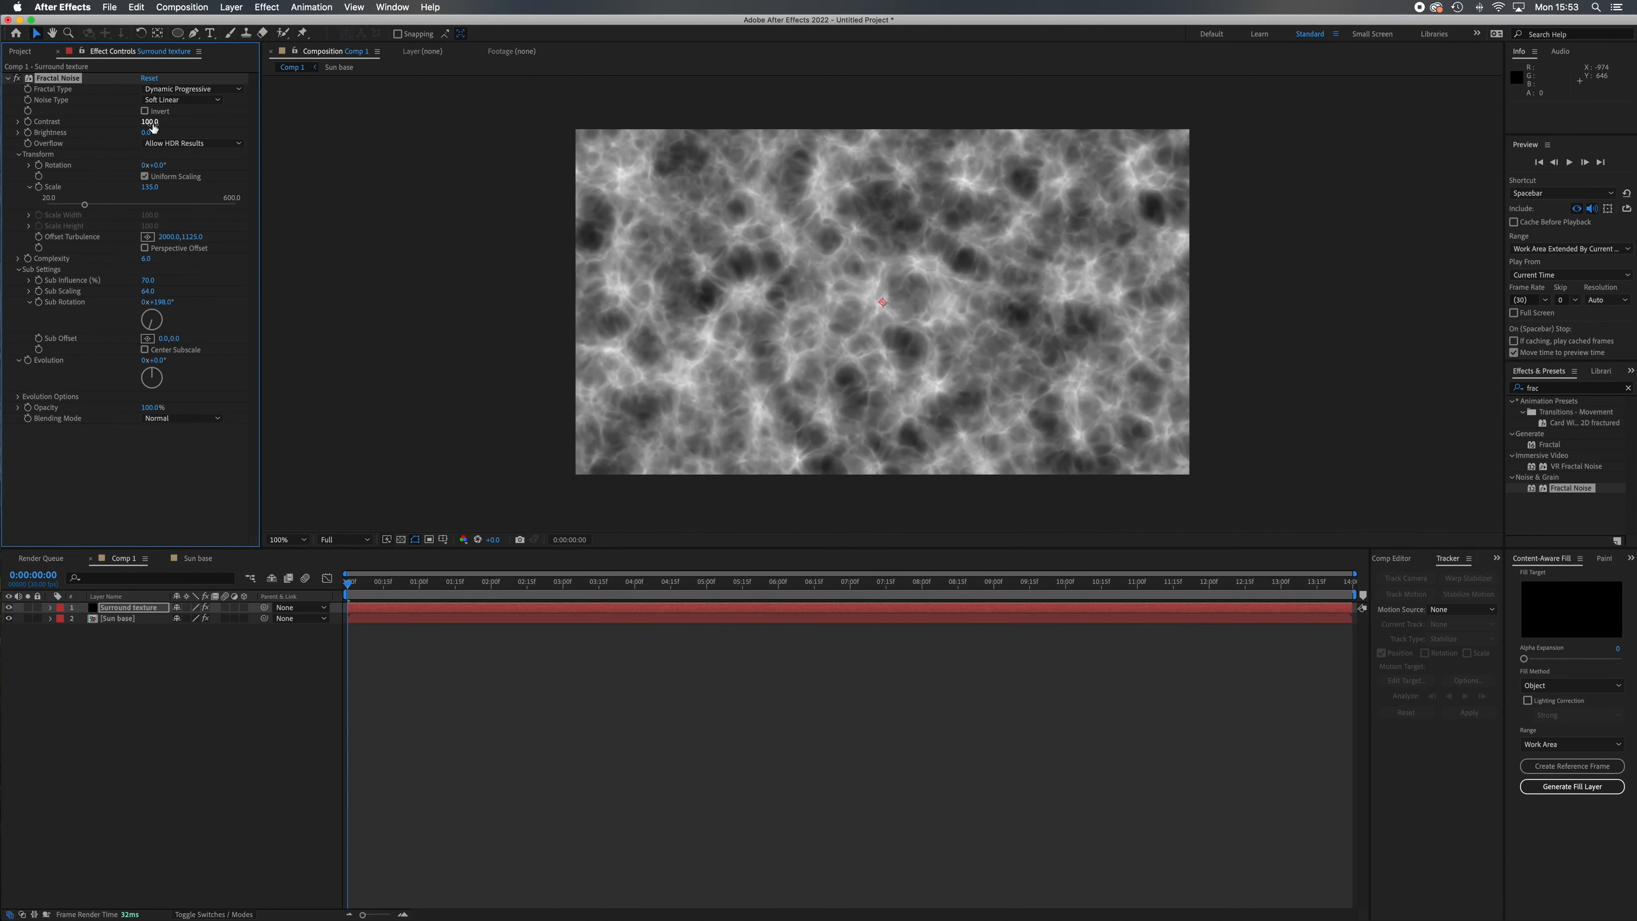
{"action": "mouse_move", "coordinate": [152, 122]}
{"action": "left_mouse_down"}
{"action": "mouse_move", "coordinate": [178, 123]}
{"action": "mouse_move", "coordinate": [137, 134]}
{"action": "left_mouse_up"}
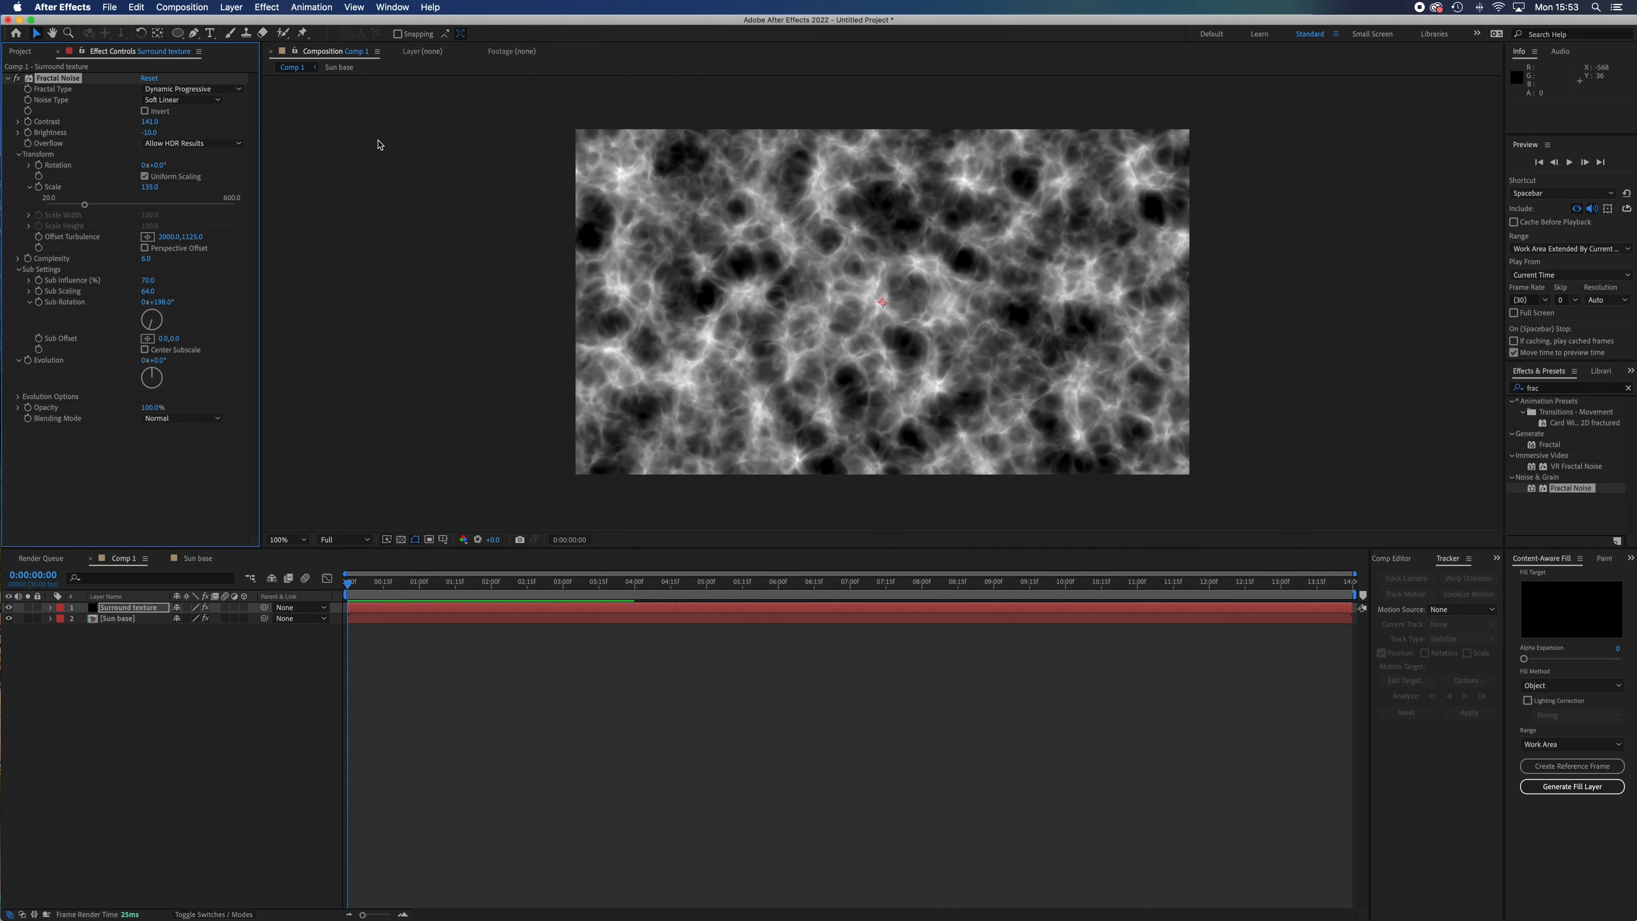
Draw a large circular mask on Surround texture with the Ellipse tool and a second, smaller circular mask inside it.
{"action": "left_click", "coordinate": [177, 33]}
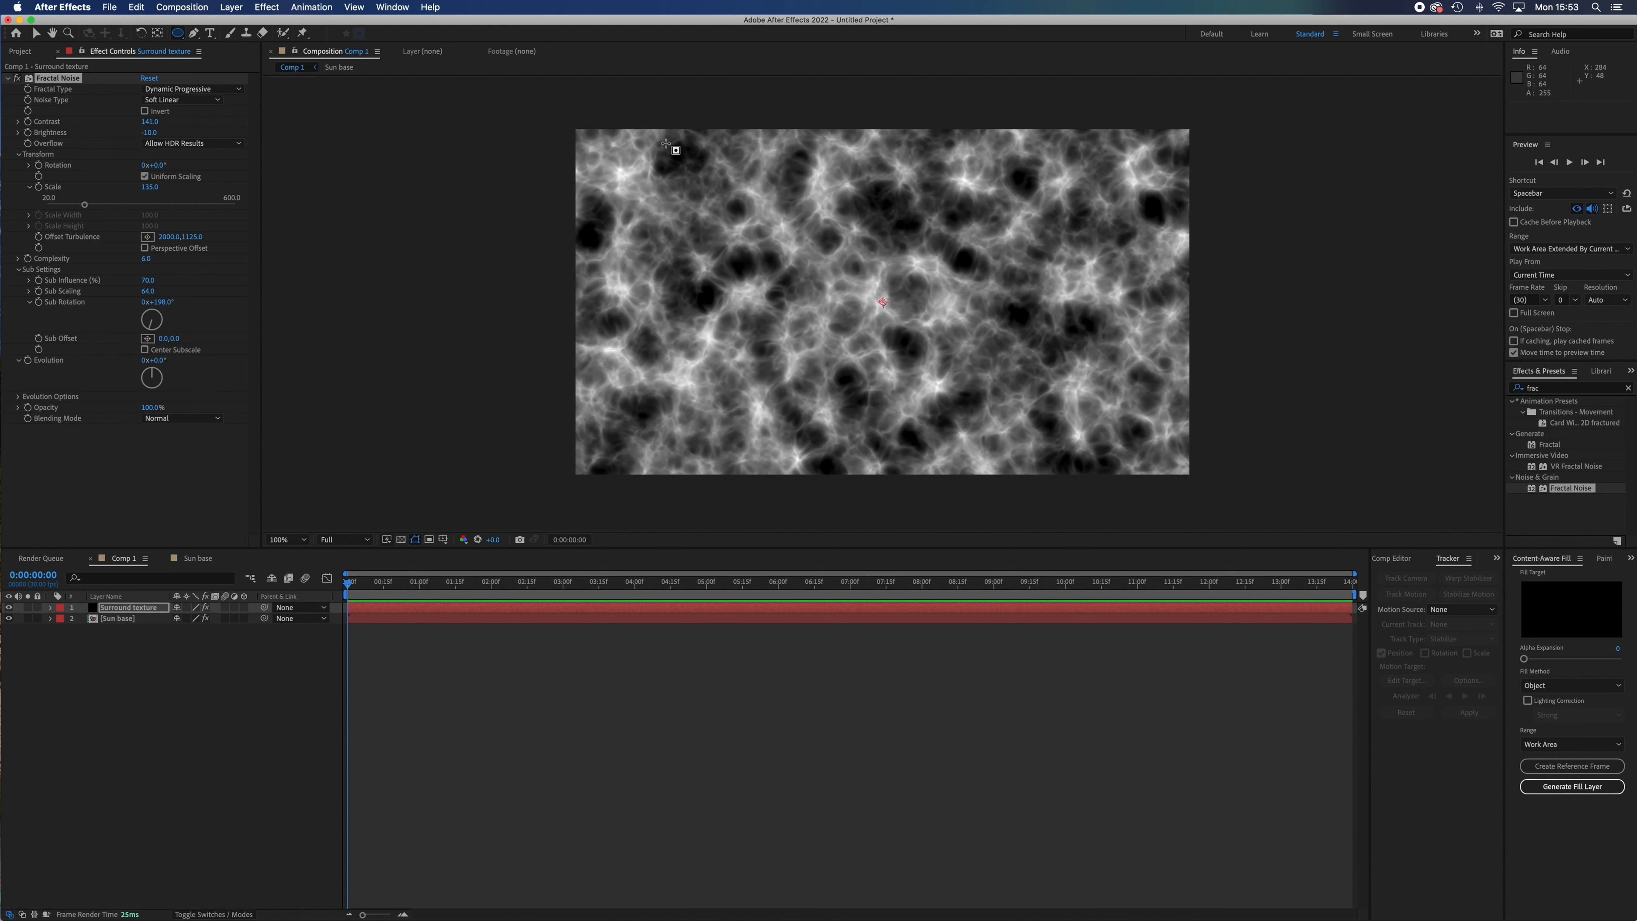
{"action": "left_click_drag", "start_coordinate": [664, 139], "coordinate": [976, 377]}
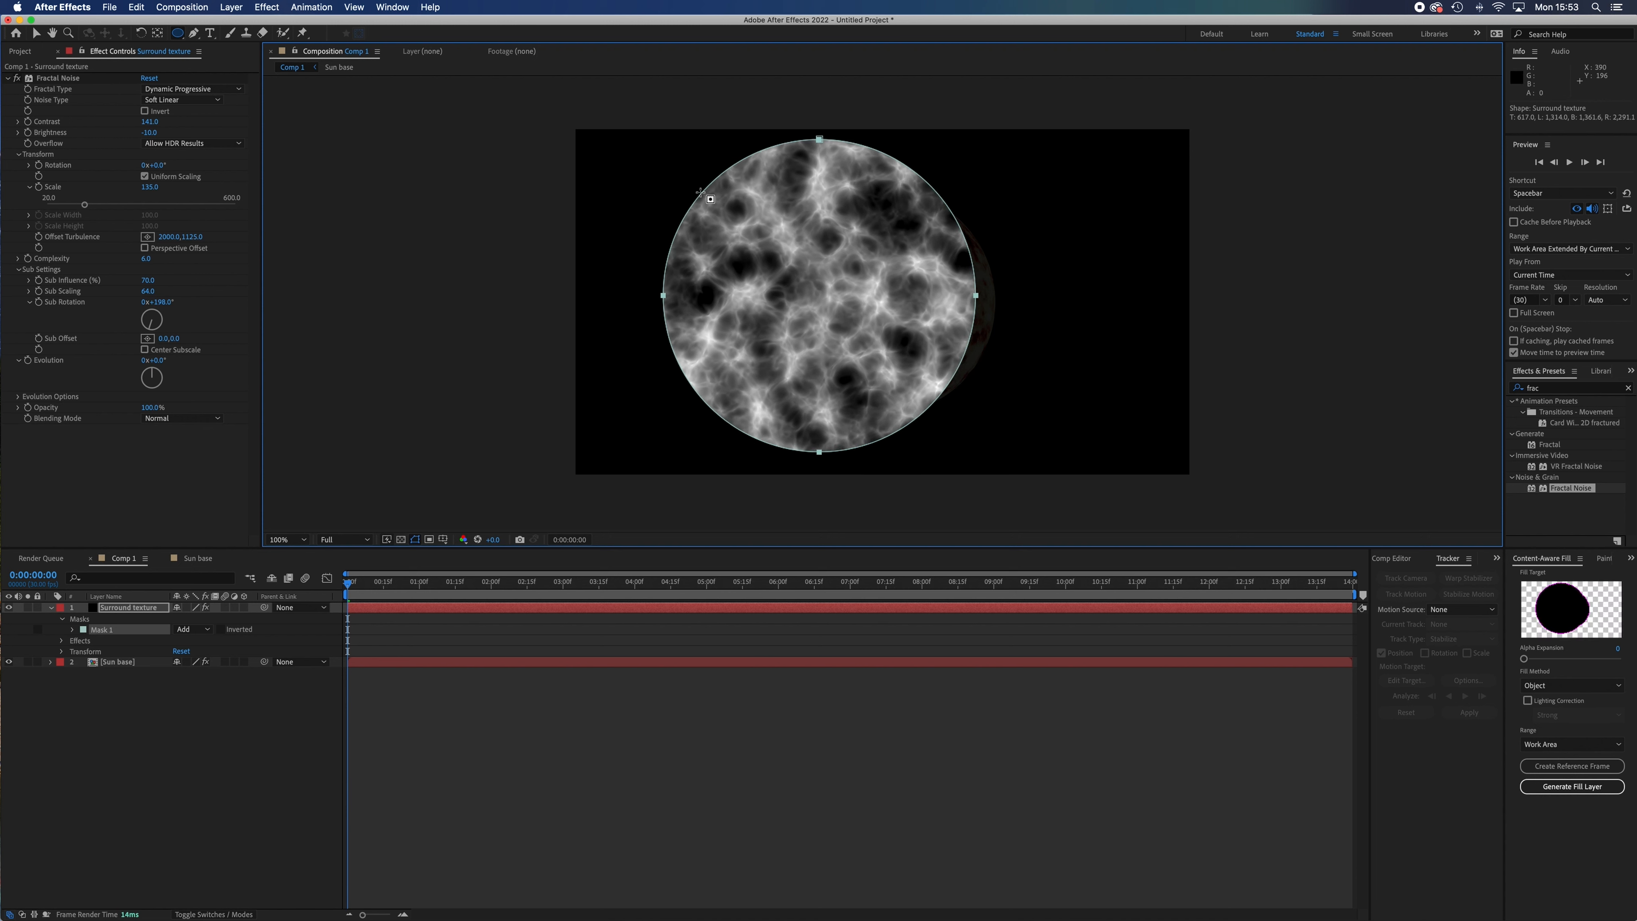
{"action": "mouse_move", "coordinate": [701, 192]}
{"action": "left_mouse_down"}
{"action": "mouse_move", "coordinate": [915, 380]}
{"action": "mouse_move", "coordinate": [920, 348]}
{"action": "left_mouse_up"}
Nudge Mask 2 to the centre of the outer circle and set its mode to Subtract to form a ring.
{"action": "left_click", "coordinate": [111, 640]}
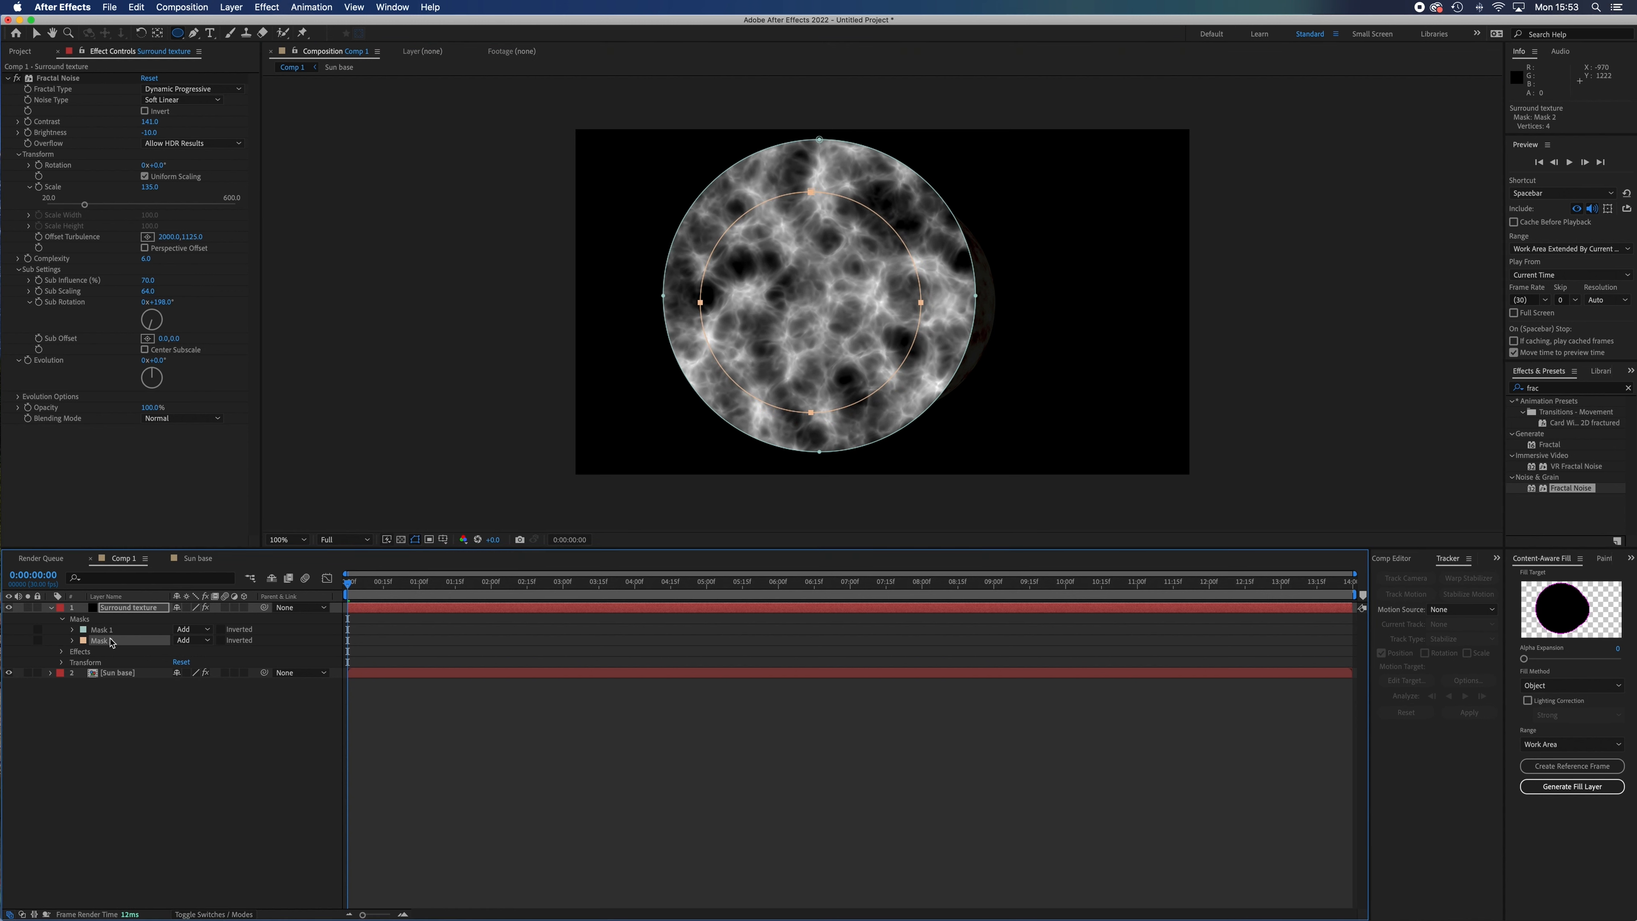
{"action": "left_click", "coordinate": [121, 768]}
{"action": "left_click", "coordinate": [110, 642]}
{"action": "key", "text": "Right"}
{"action": "key", "text": "Right"}
{"action": "key", "text": "Right"}
{"action": "key", "text": "Right"}
{"action": "key", "text": "Right"}
{"action": "key", "text": "Right"}
{"action": "key", "text": "Right"}
{"action": "key", "text": "Right"}
{"action": "key", "text": "Right"}
{"action": "key", "text": "Right"}
{"action": "key", "text": "Right"}
{"action": "key", "text": "Right"}
{"action": "key", "text": "Right"}
{"action": "key", "text": "Right"}
{"action": "key", "text": "Right"}
{"action": "key", "text": "Right"}
{"action": "key", "text": "Up"}
{"action": "key", "text": "Up"}
{"action": "key", "text": "Up"}
{"action": "key", "text": "Up"}
{"action": "key", "text": "Up"}
{"action": "key", "text": "Up"}
{"action": "key", "text": "Up"}
{"action": "key", "text": "Up"}
{"action": "key", "text": "Up"}
{"action": "key", "text": "Up"}
{"action": "key", "text": "Up"}
{"action": "key", "text": "Up"}
{"action": "key", "text": "Up"}
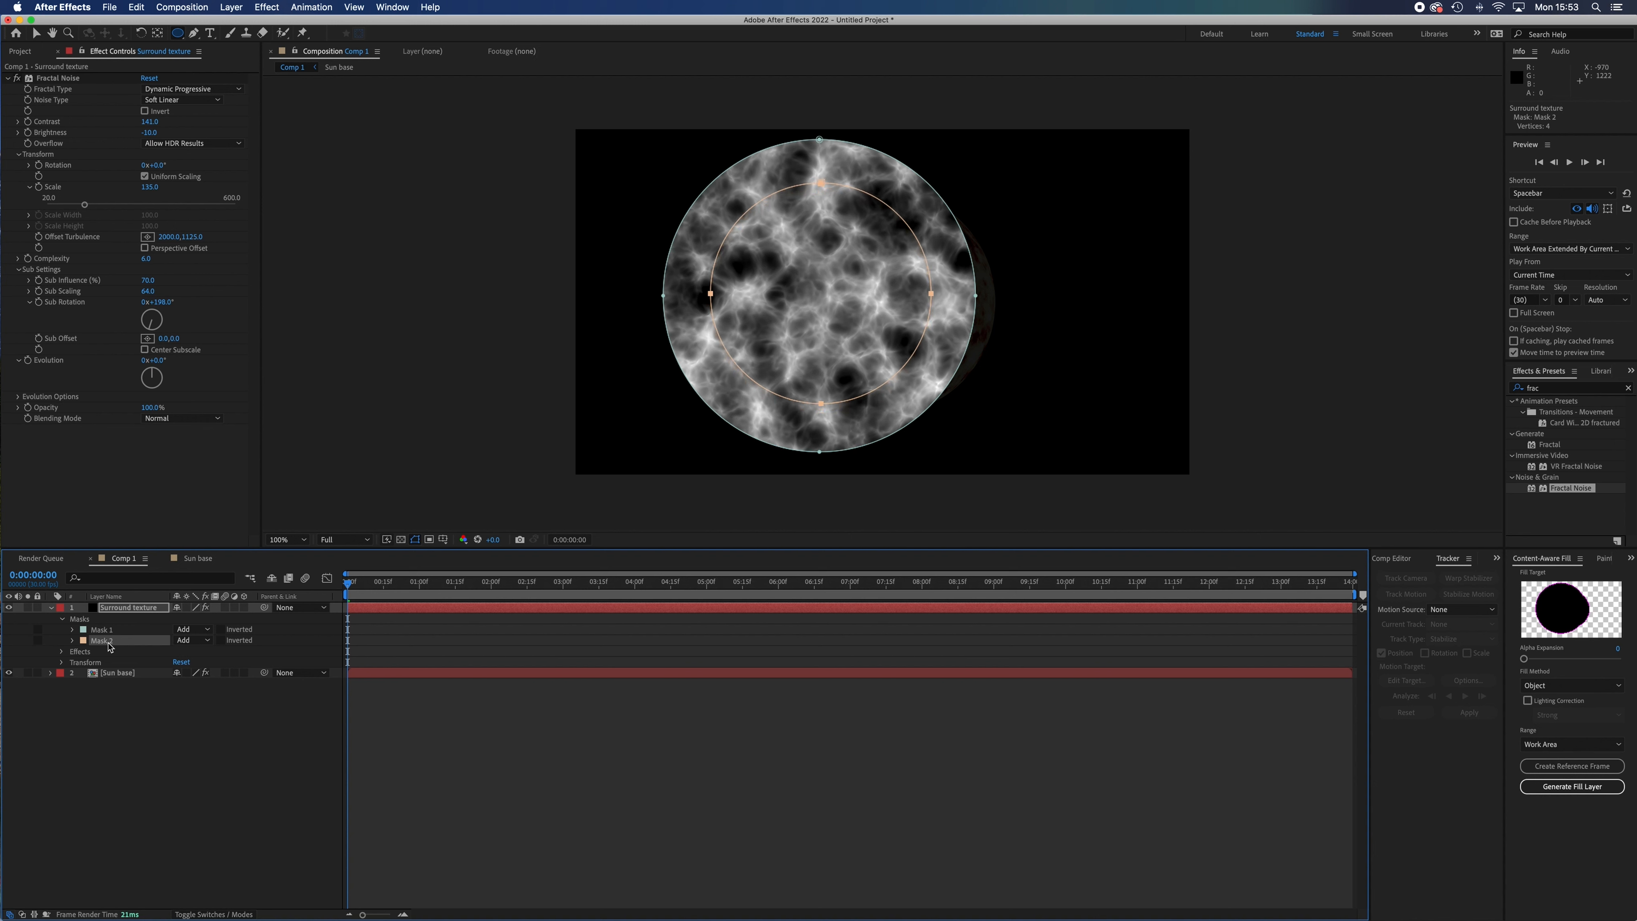
{"action": "key", "text": "Left"}
{"action": "key", "text": "Left"}
{"action": "key", "text": "Up"}
{"action": "key", "text": "Up"}
{"action": "key", "text": "Down"}
{"action": "key", "text": "Down"}
{"action": "left_click", "coordinate": [192, 640]}
{"action": "left_click", "coordinate": [197, 680]}
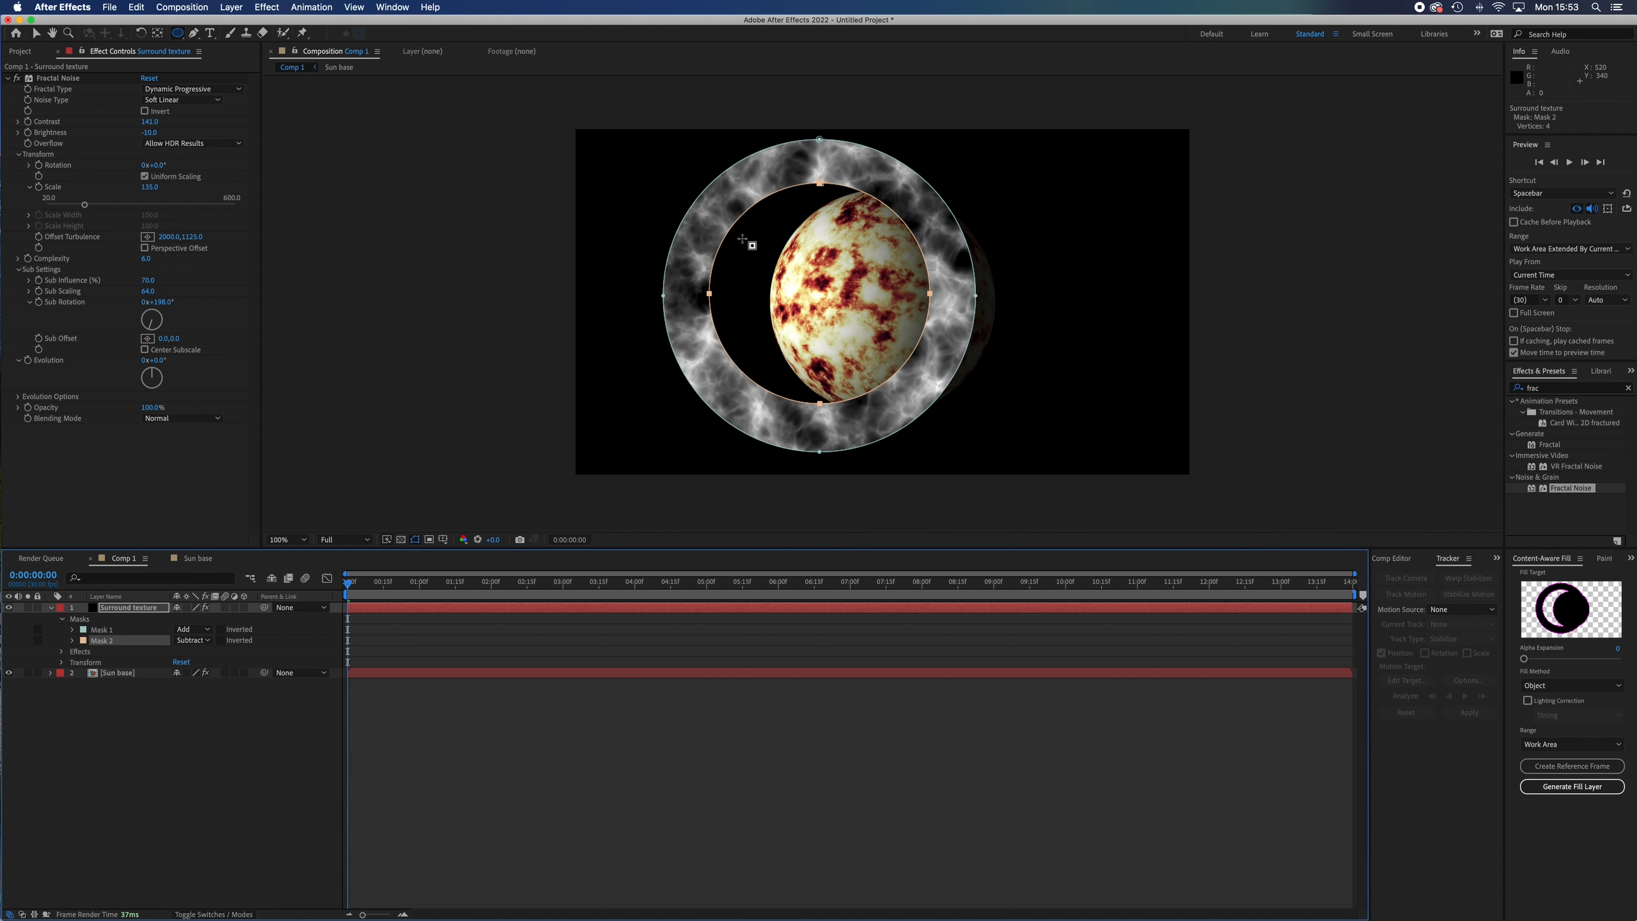
Feather the ring's edges with a Mask Feather of 59 pixels on Mask 2 and 61 pixels on Mask 1.
{"action": "left_click", "coordinate": [72, 640]}
{"action": "left_click", "coordinate": [73, 629]}
{"action": "left_click_drag", "start_coordinate": [194, 712], "coordinate": [231, 710]}
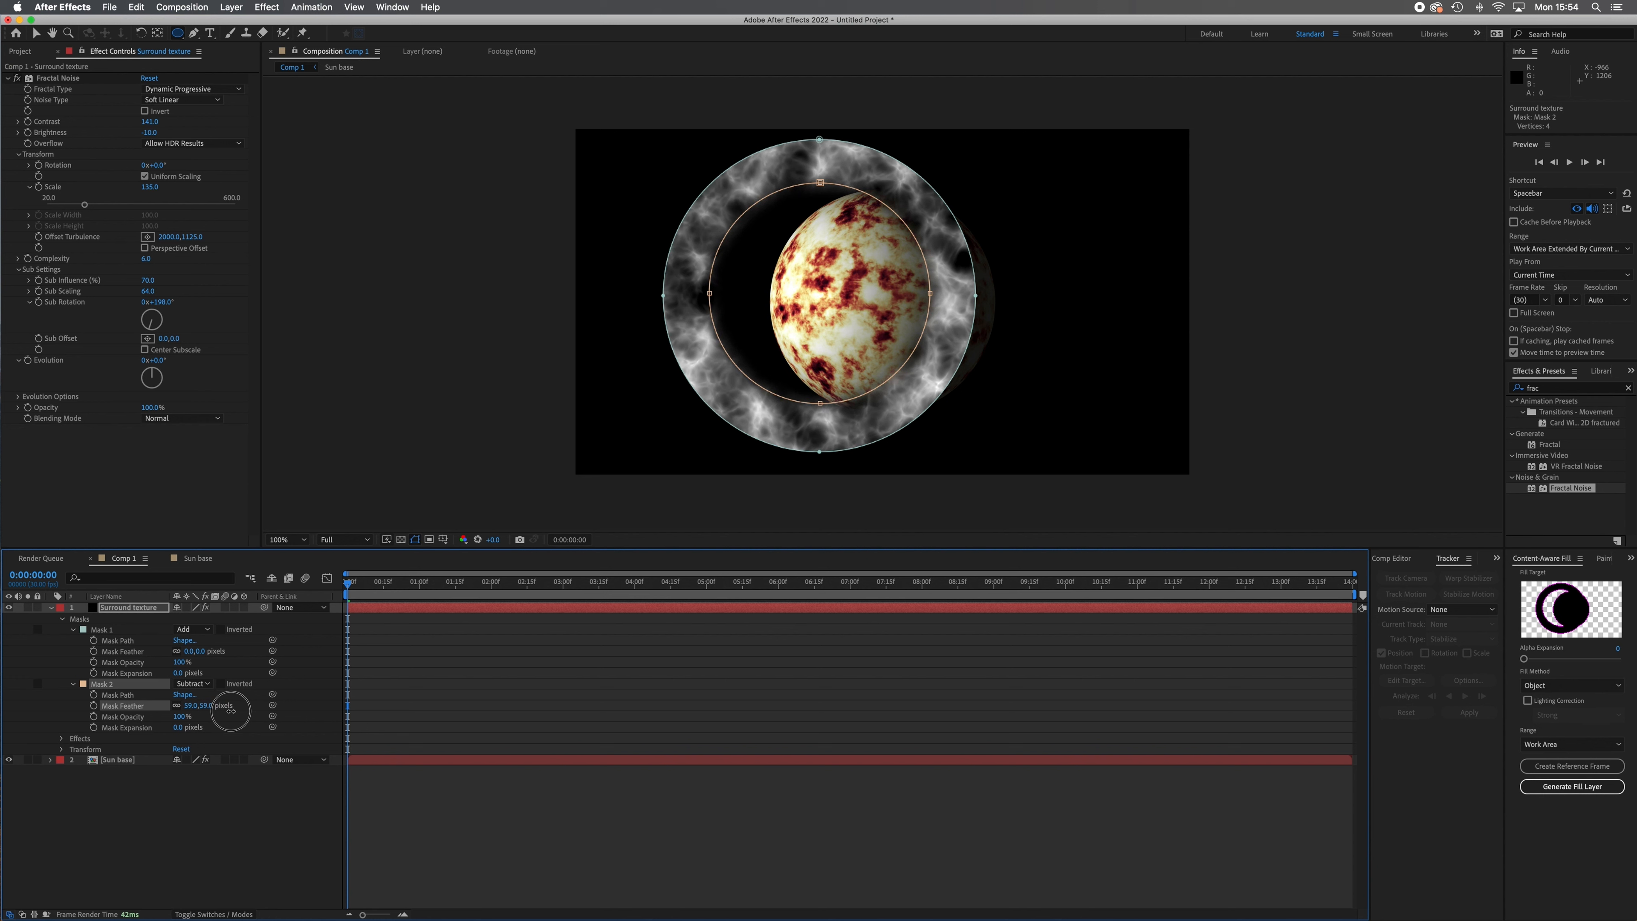
{"action": "left_click_drag", "start_coordinate": [183, 652], "coordinate": [238, 661]}
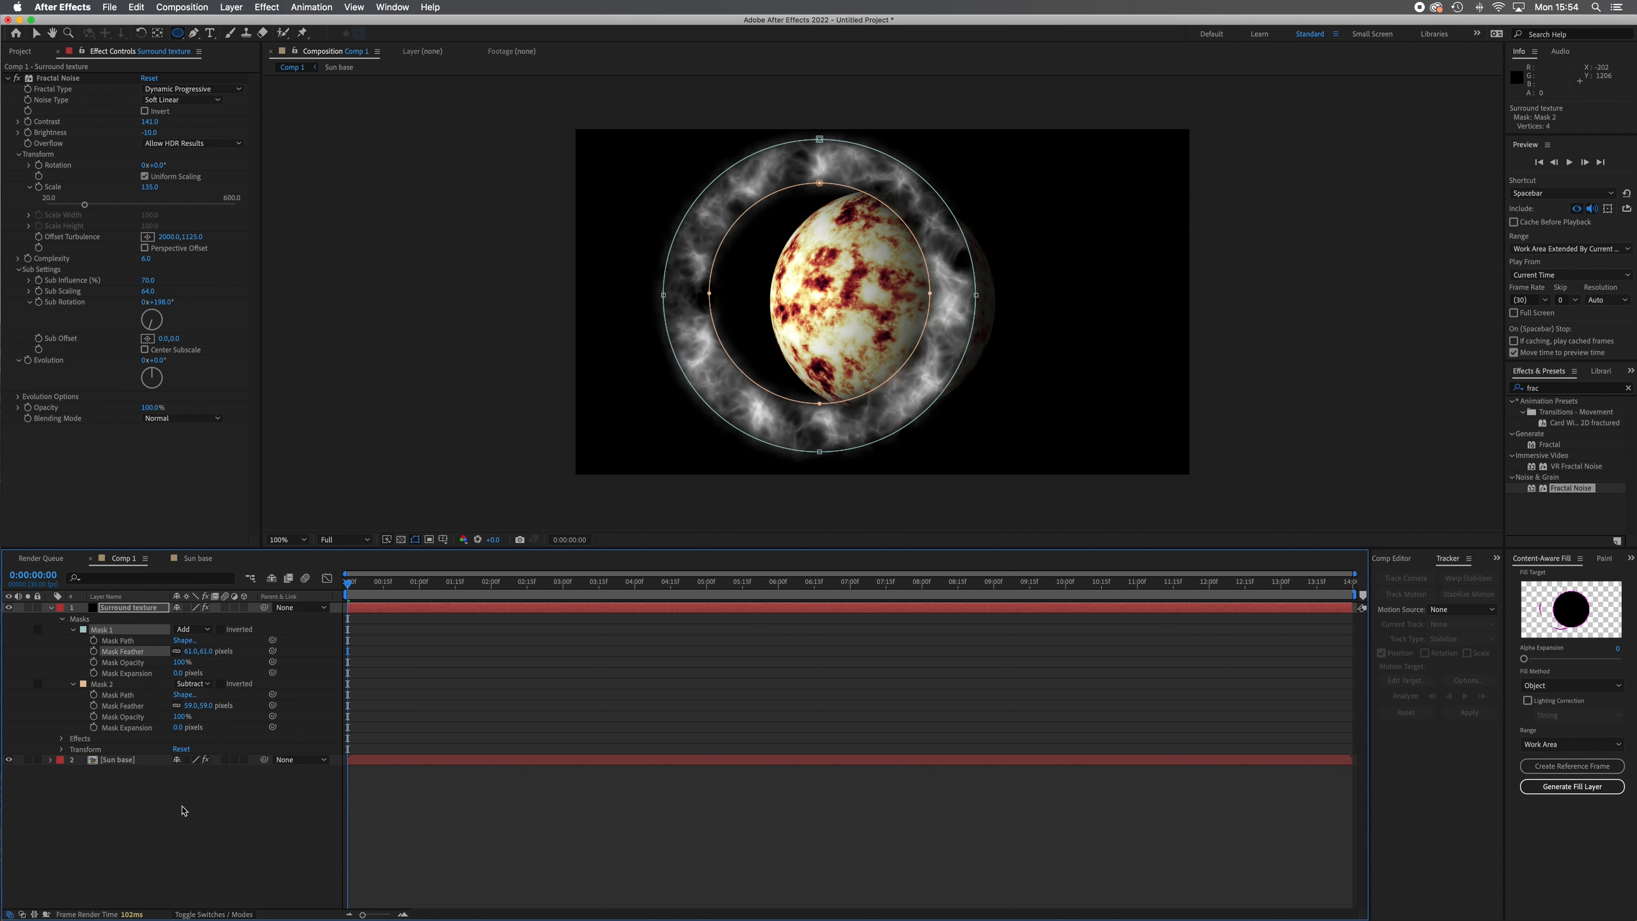
{"action": "left_click", "coordinate": [185, 810]}
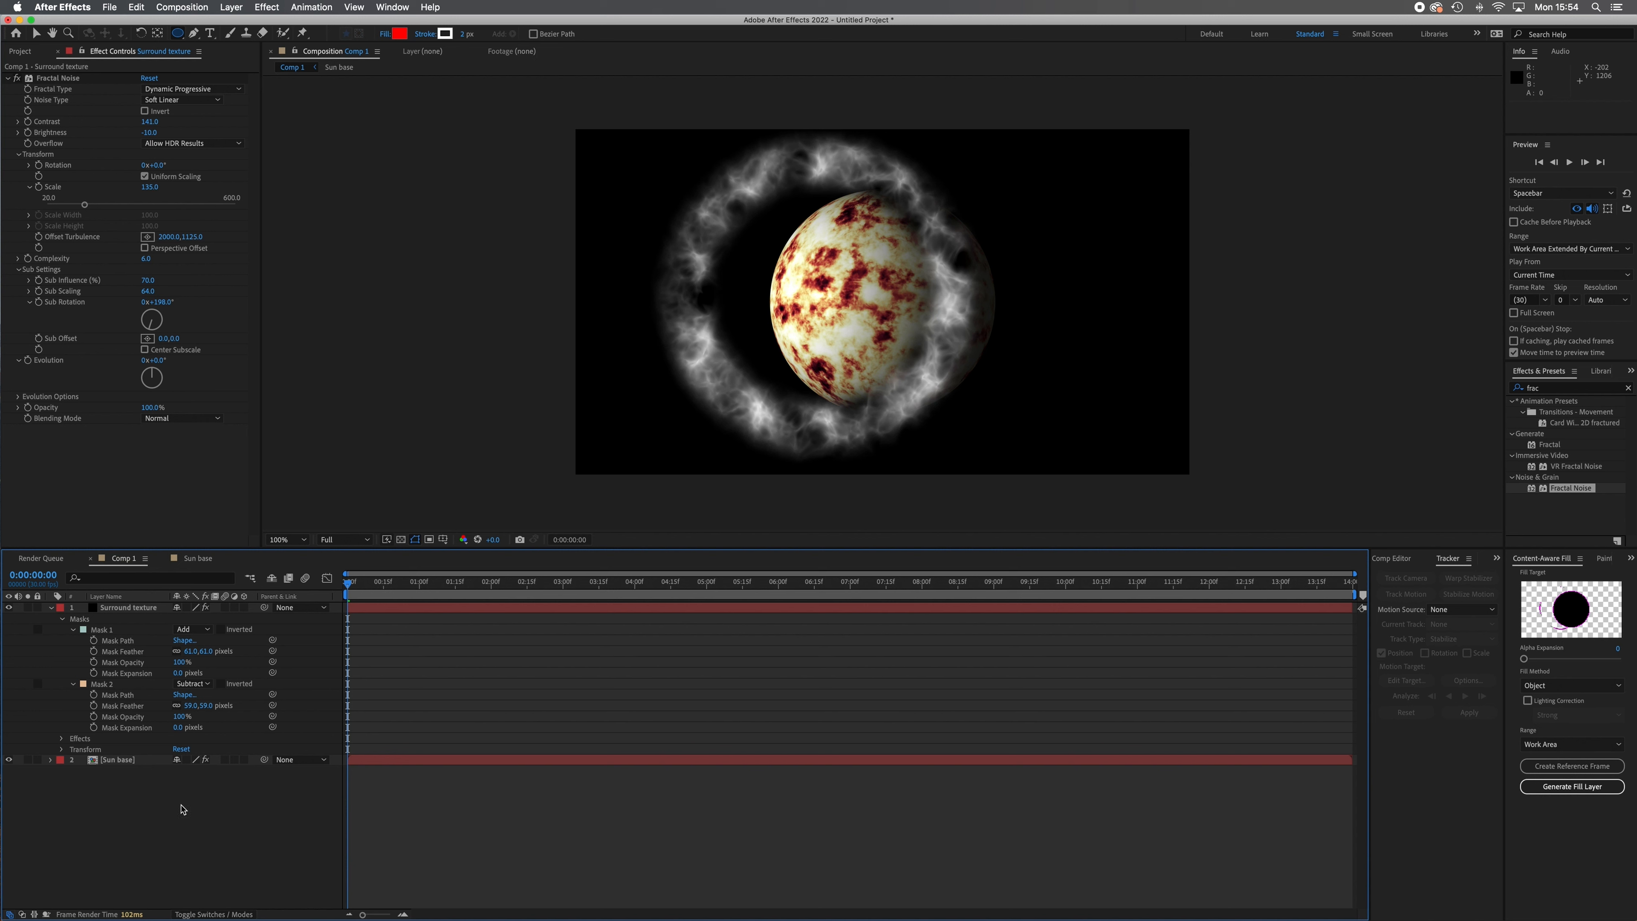
Make both the Surround texture and Sun base layers 3D and show the composition in 2 Views.
{"action": "left_click", "coordinate": [140, 610]}
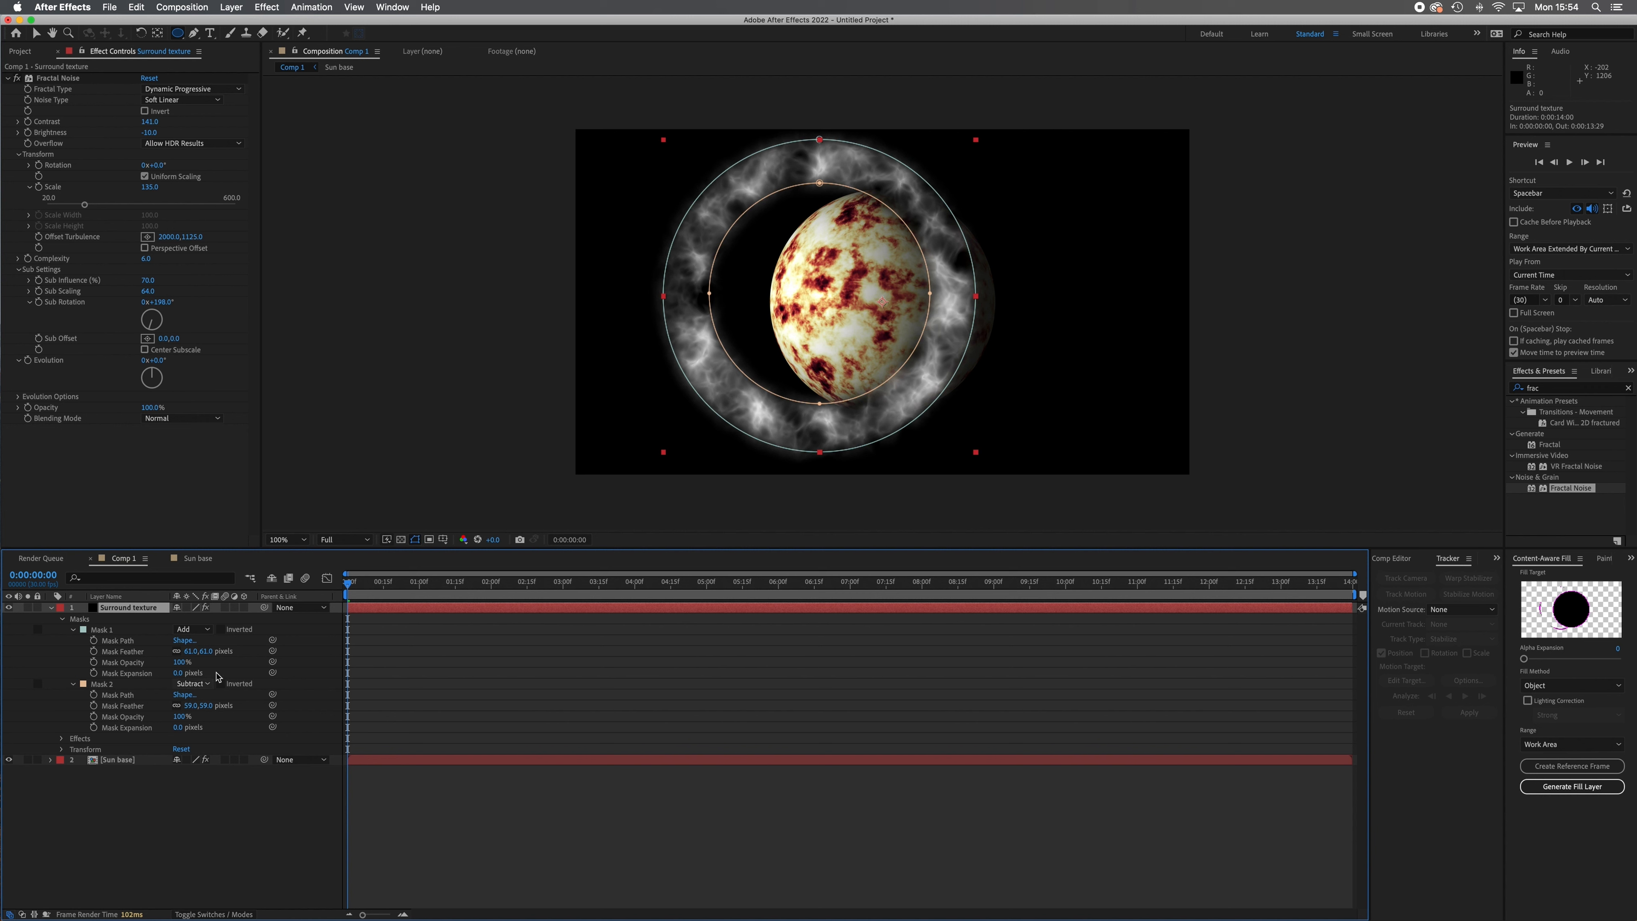
{"action": "left_click", "coordinate": [245, 607]}
{"action": "left_click", "coordinate": [244, 781]}
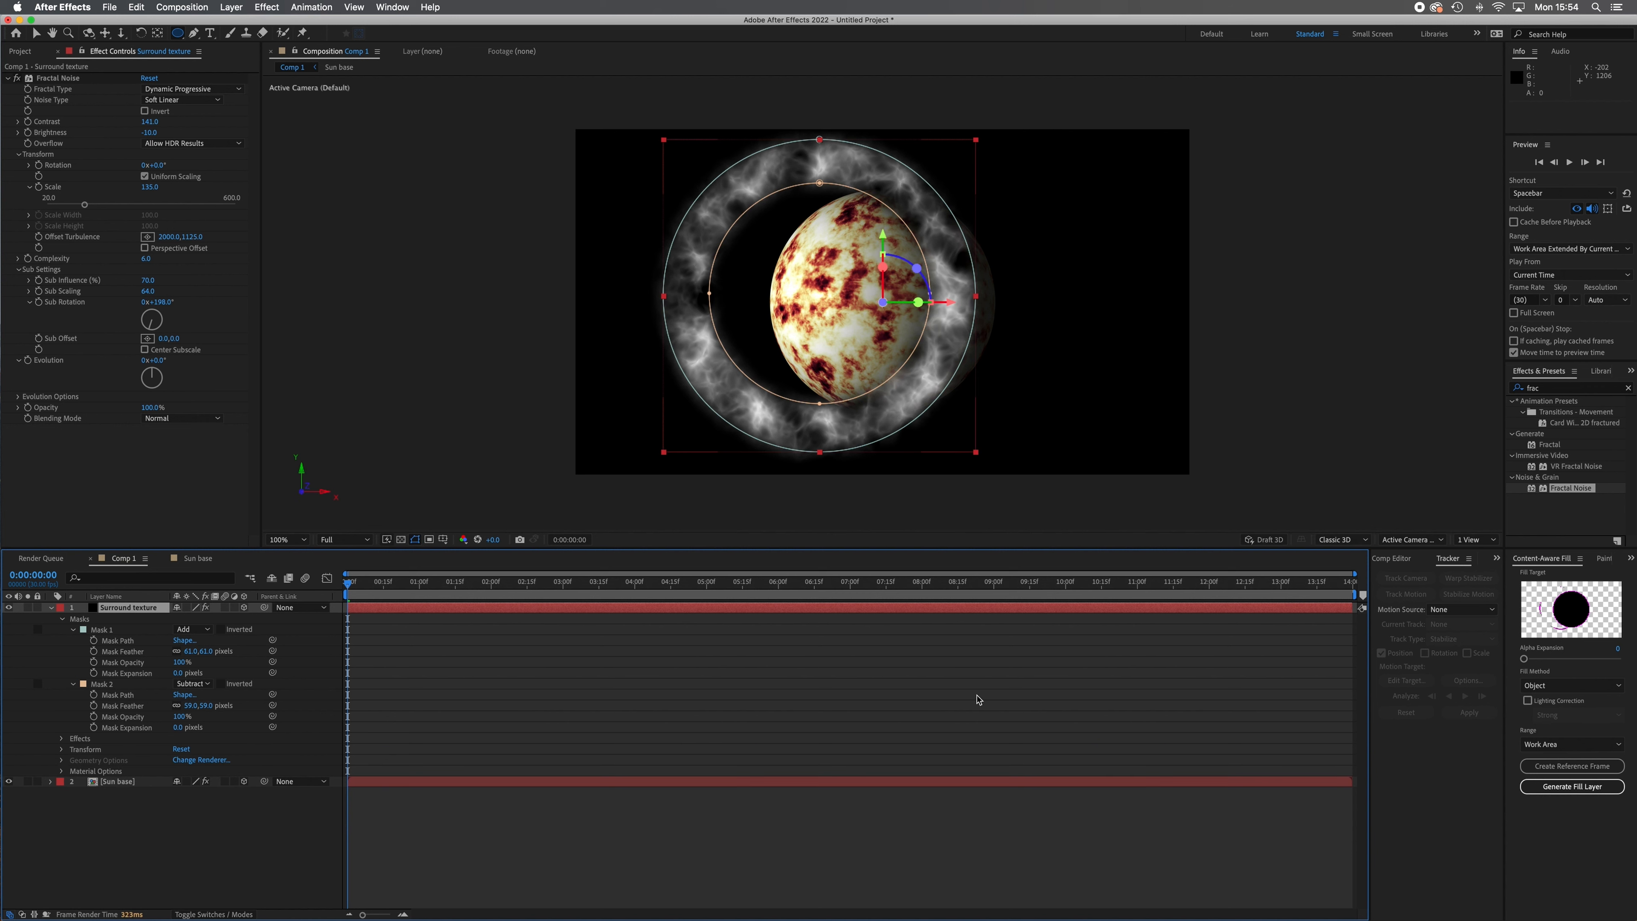
{"action": "left_click", "coordinate": [1476, 540]}
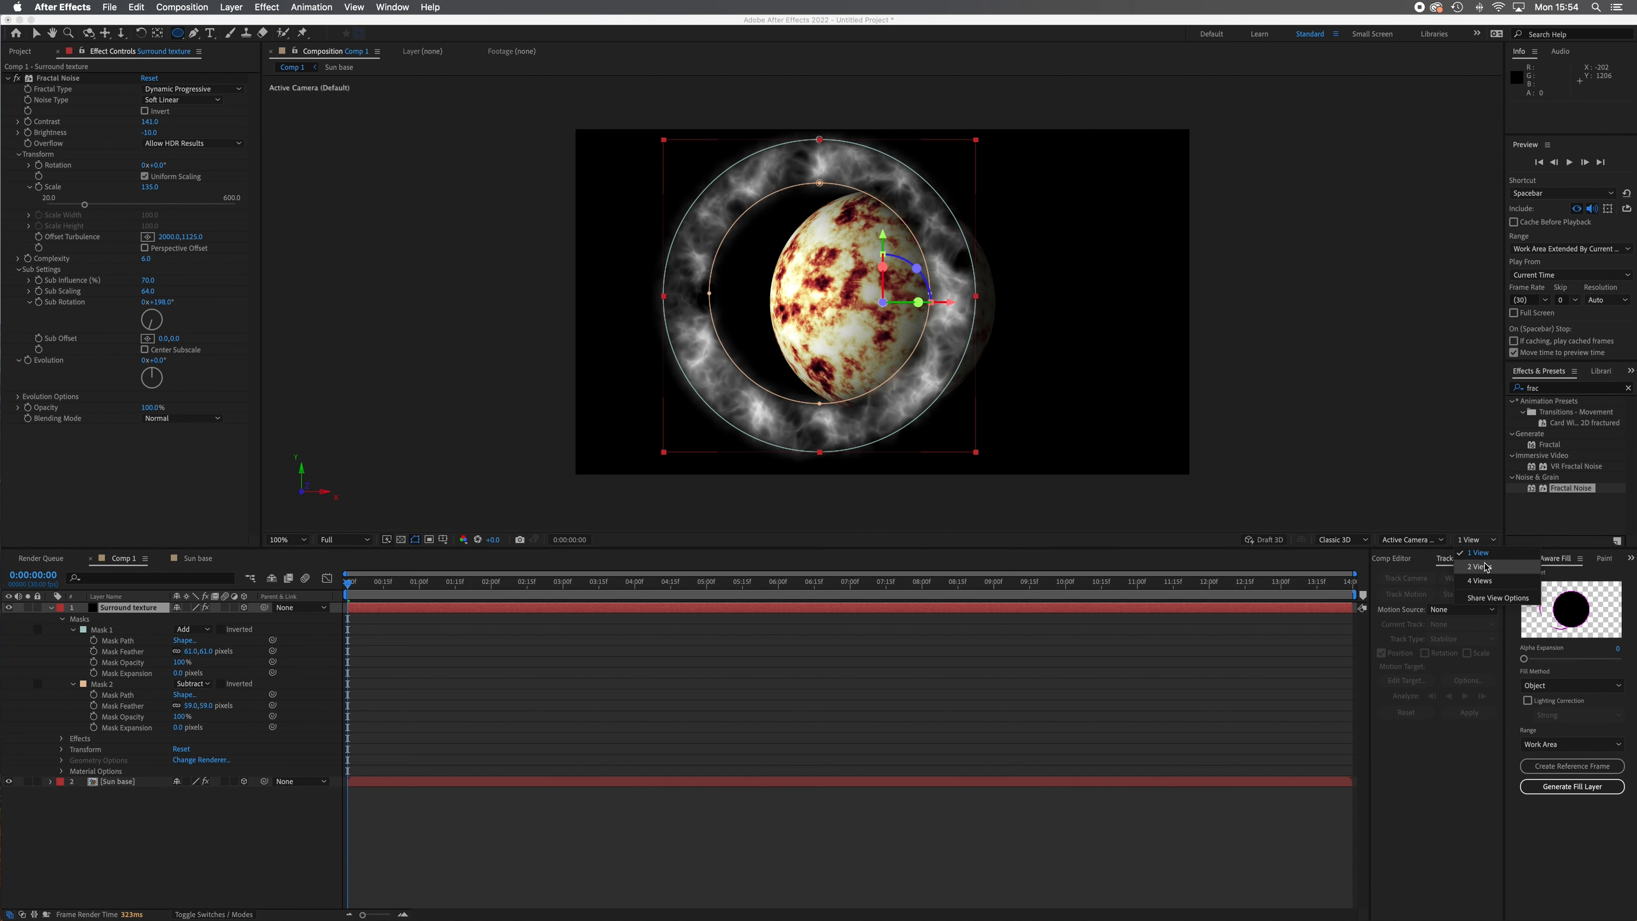
{"action": "left_click", "coordinate": [1485, 566]}
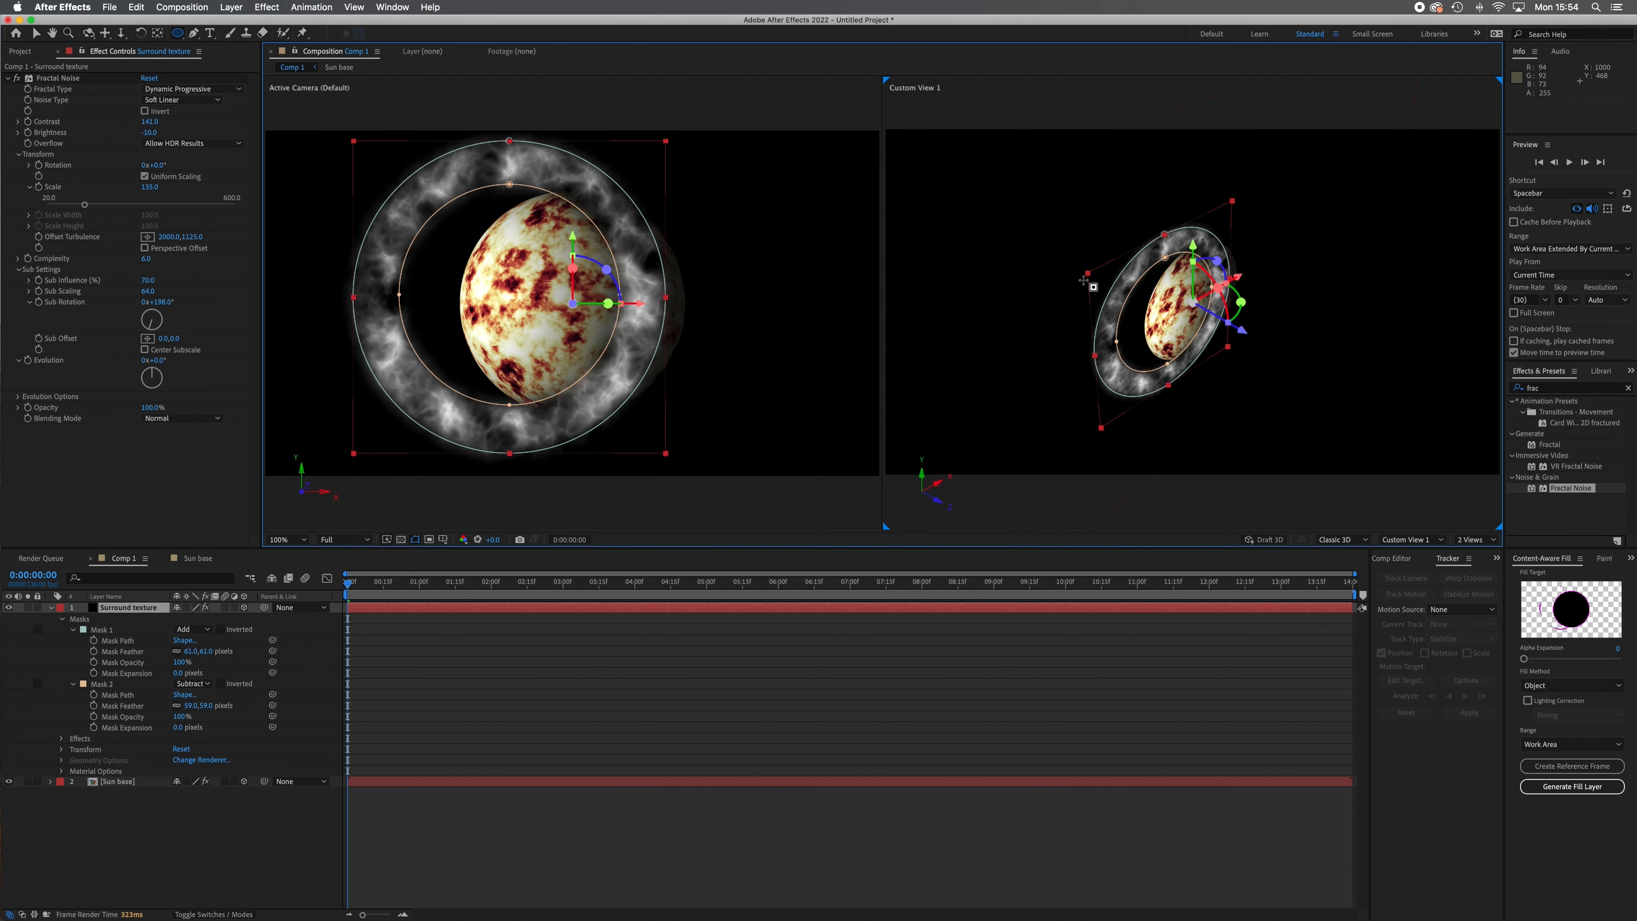
Scale the Surround texture layer to 124% and position it around the sphere at 1203.5, 579.8.
{"action": "left_click", "coordinate": [36, 36]}
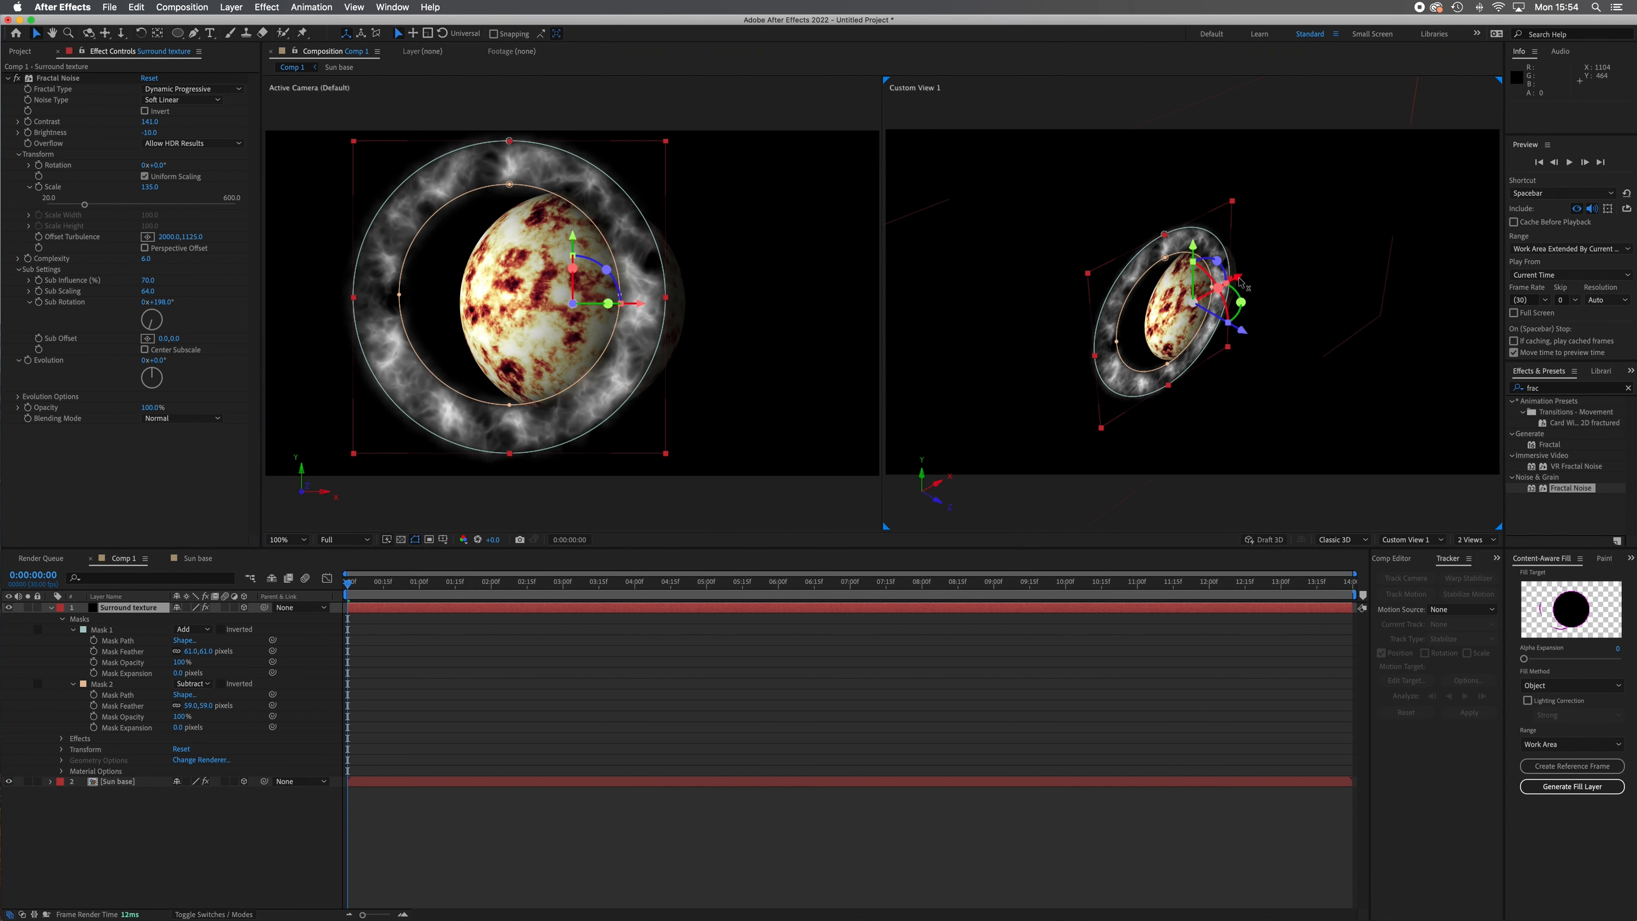
{"action": "left_click_drag", "start_coordinate": [1234, 277], "coordinate": [1222, 240]}
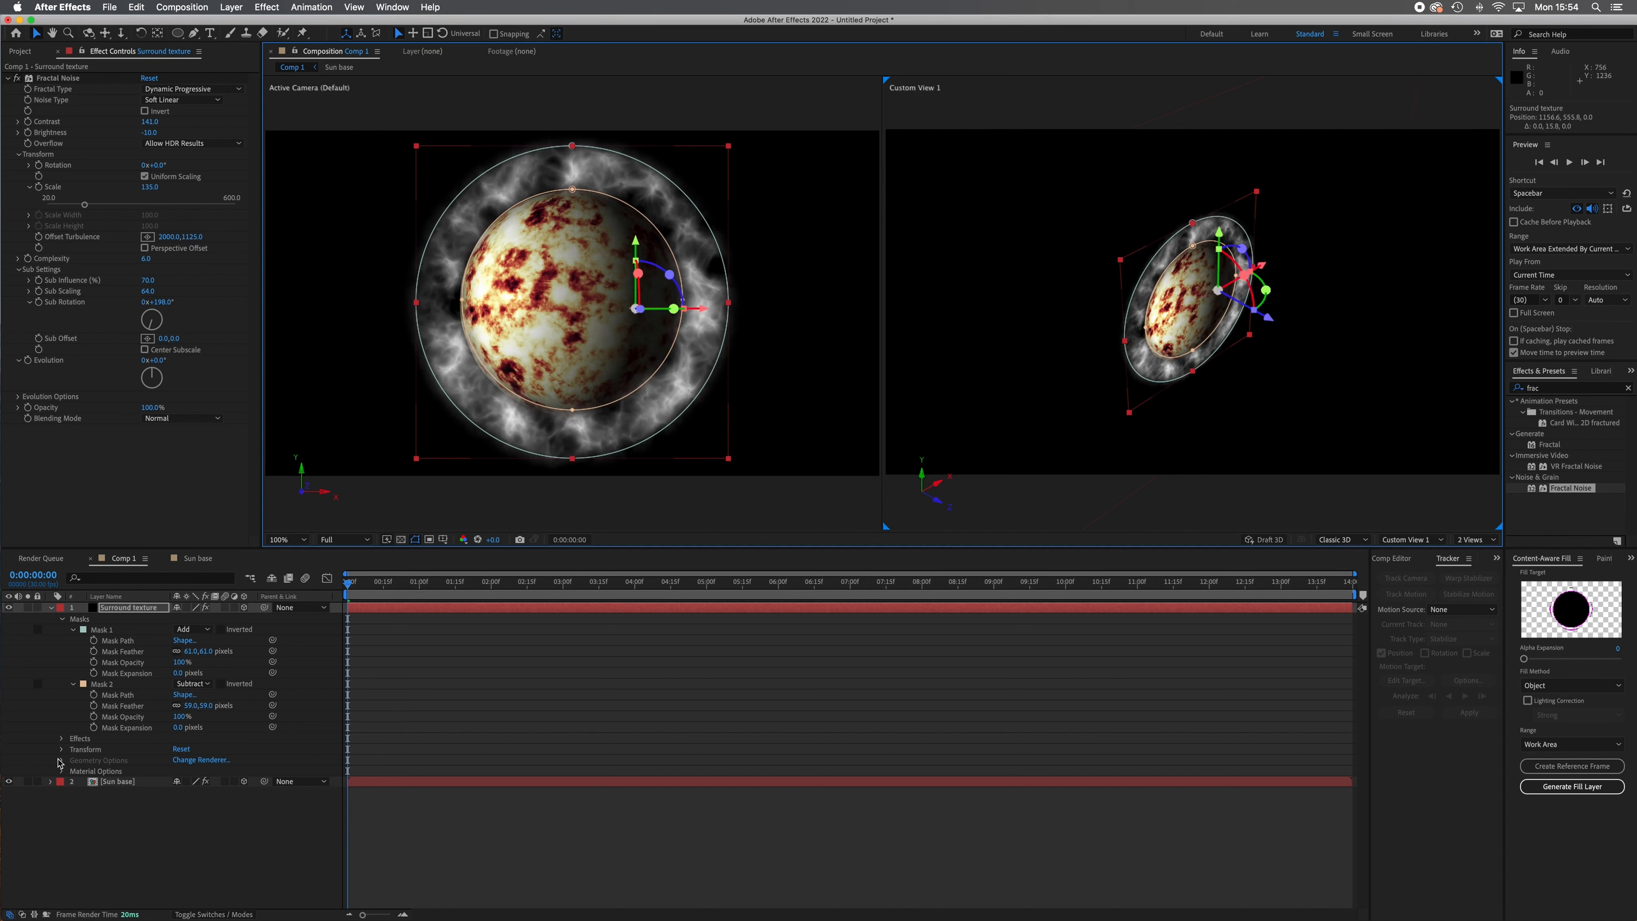
{"action": "left_click", "coordinate": [61, 748]}
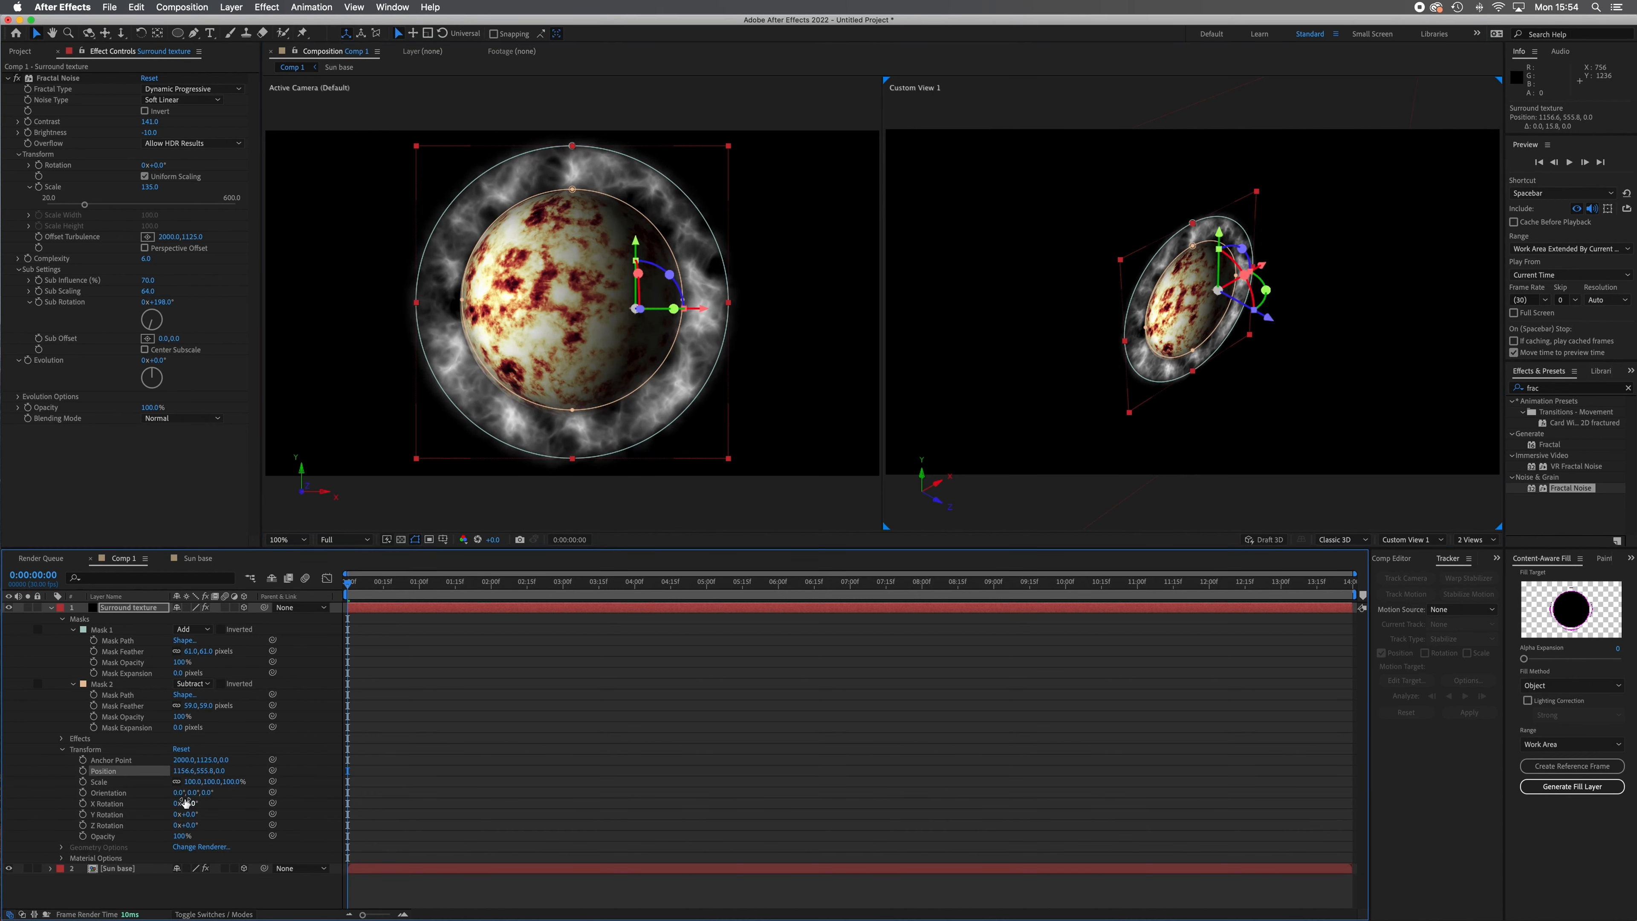
{"action": "left_click_drag", "start_coordinate": [193, 786], "coordinate": [224, 787]}
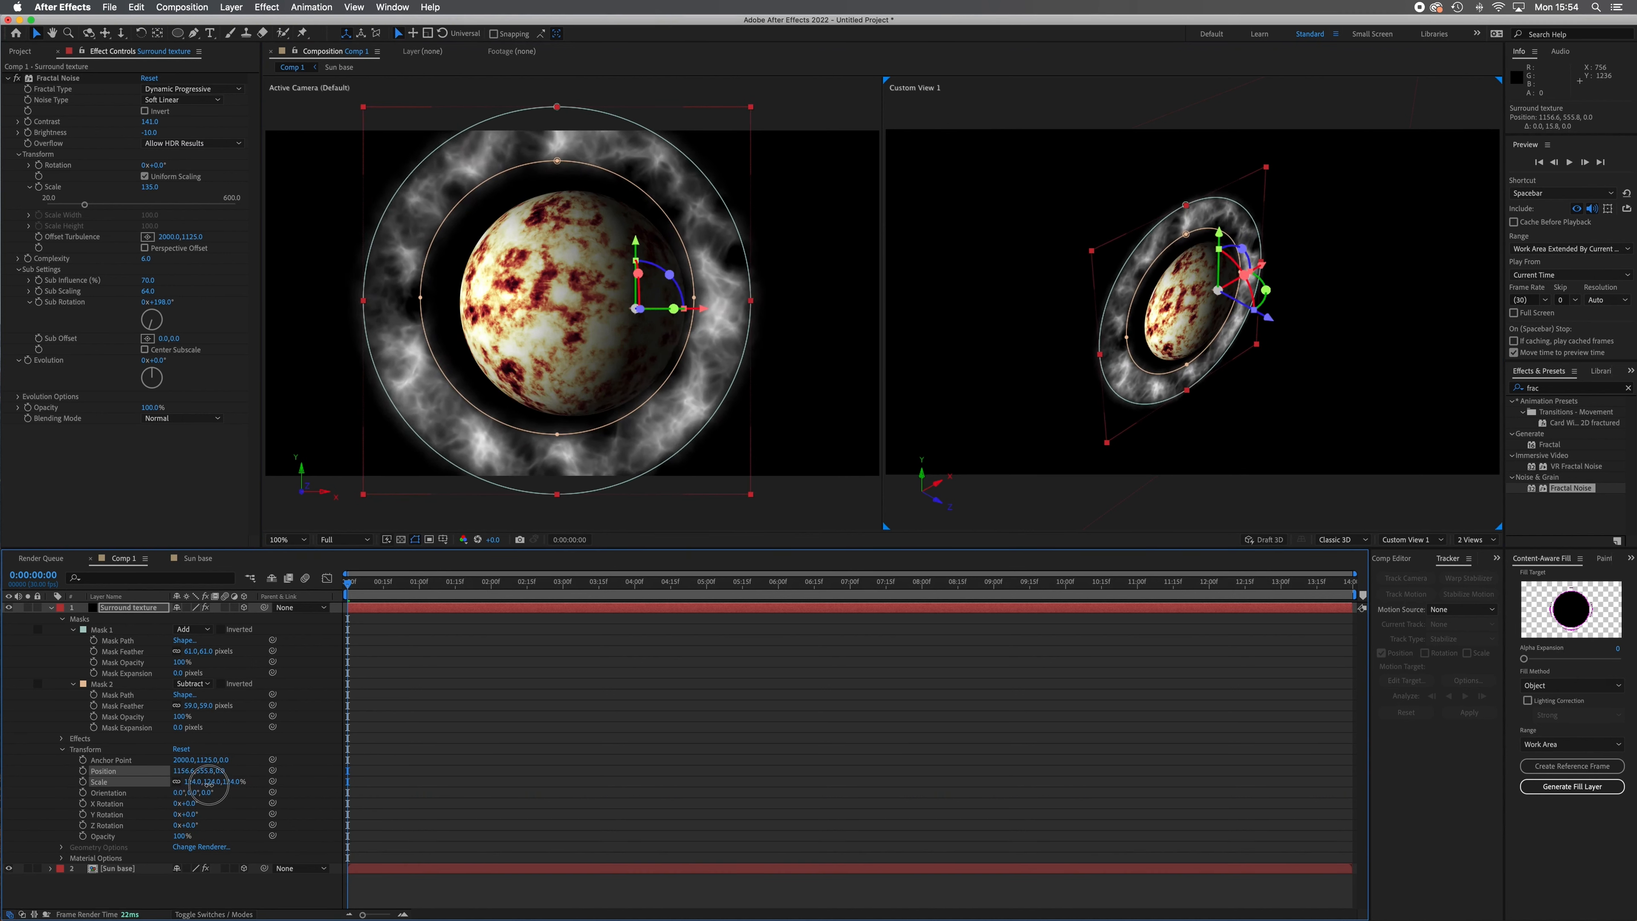
{"action": "left_click_drag", "start_coordinate": [1268, 276], "coordinate": [1273, 271]}
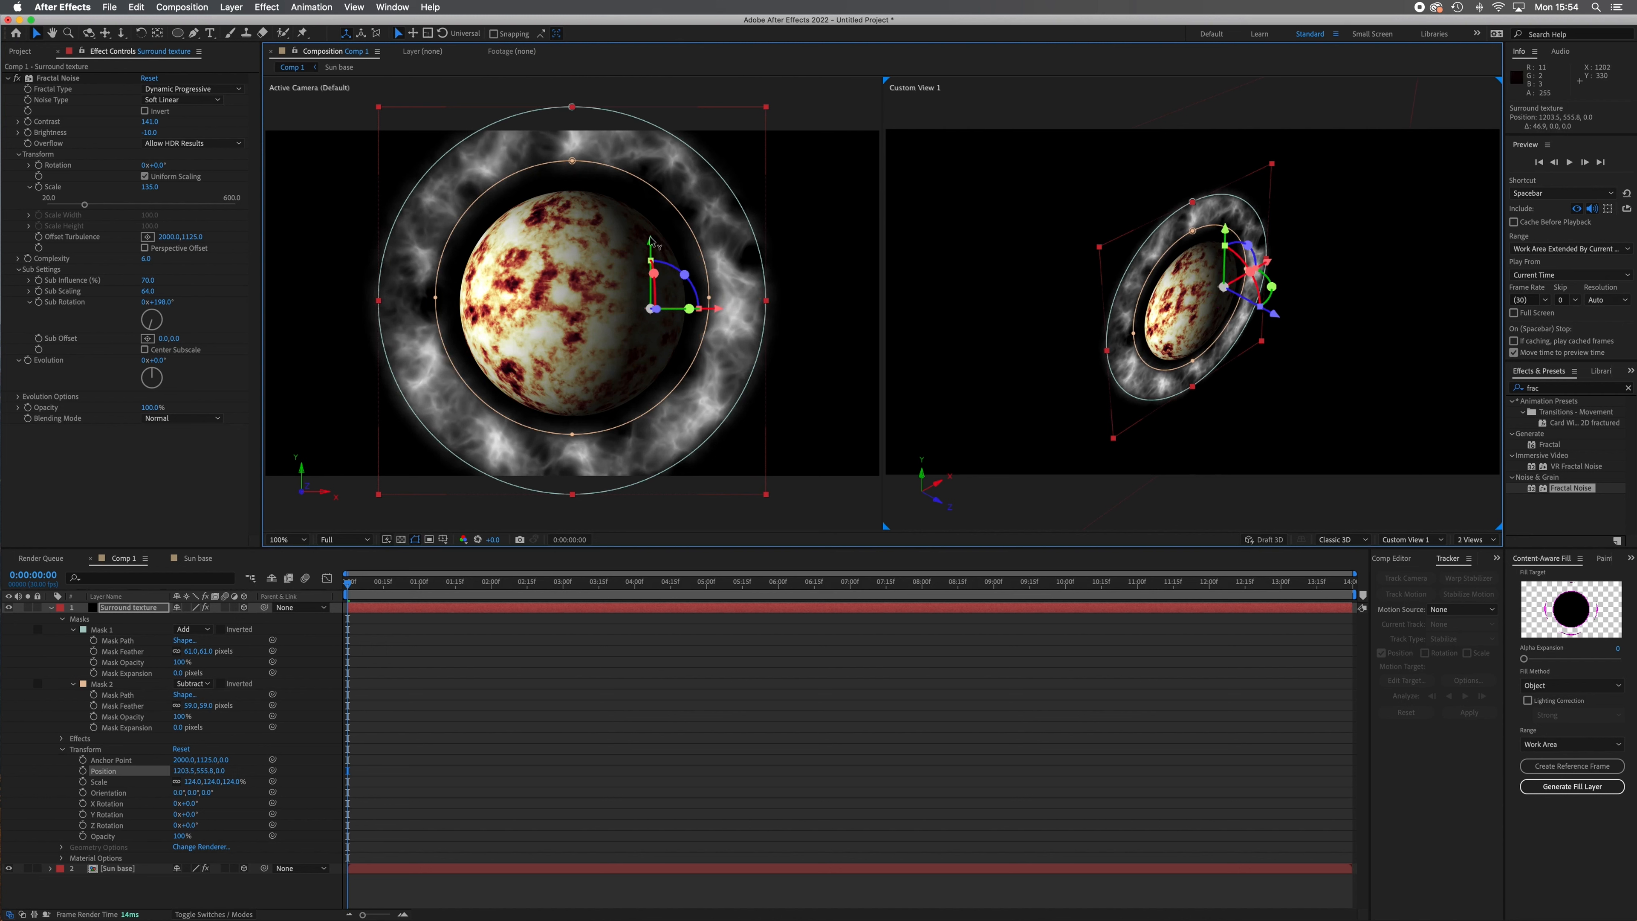
{"action": "left_click_drag", "start_coordinate": [651, 240], "coordinate": [651, 249]}
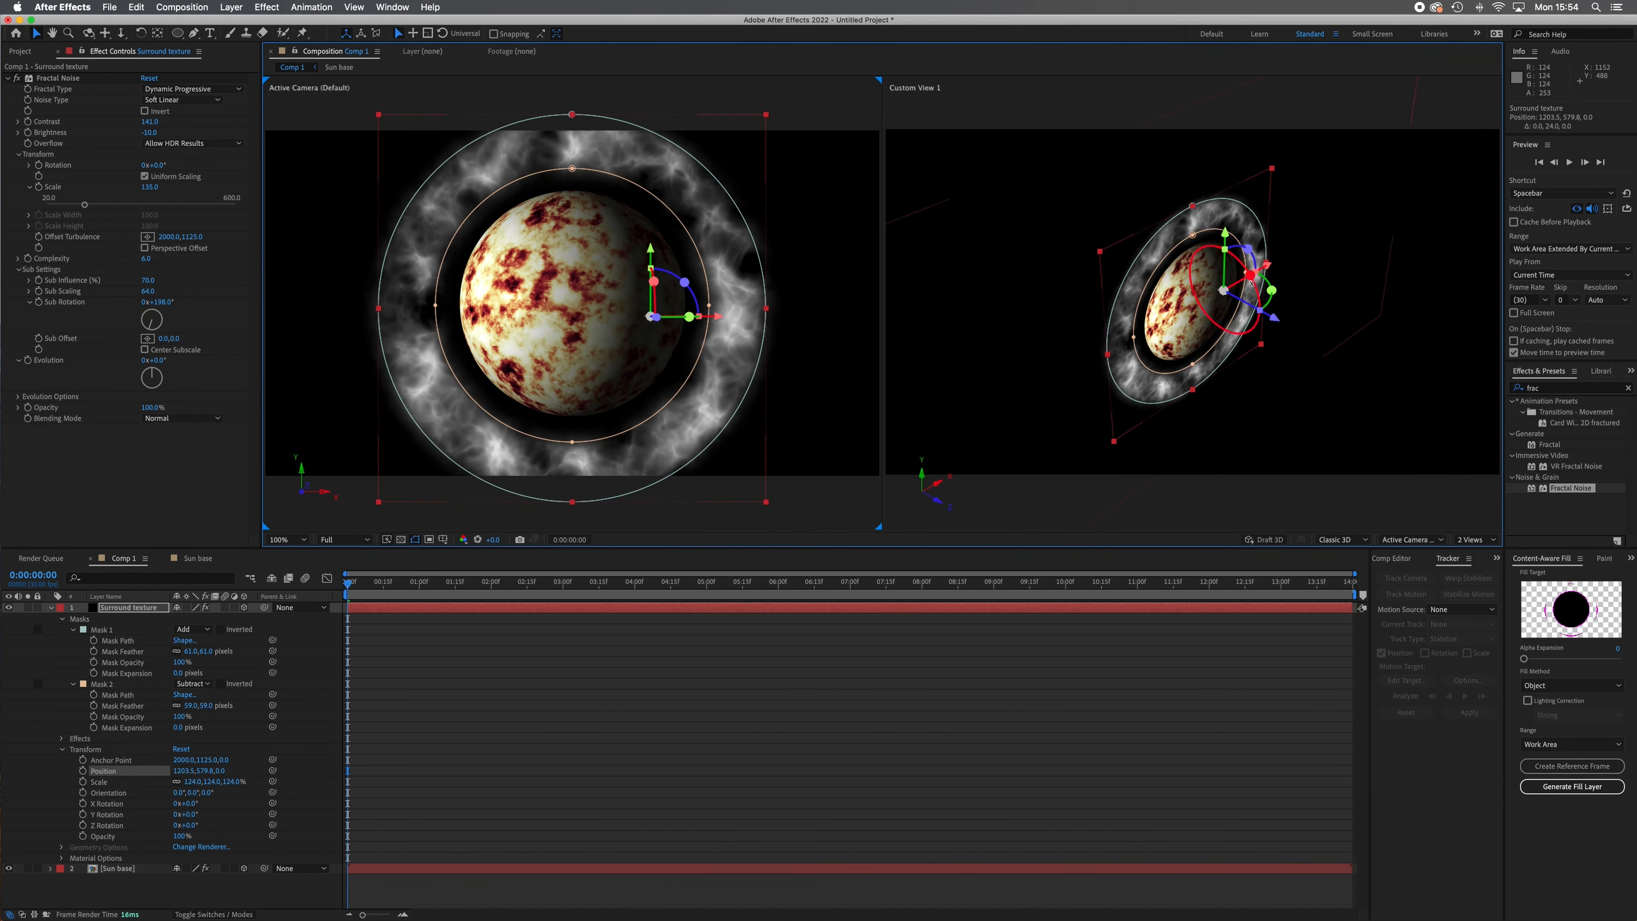
Try tilting the Surround texture ring to an X orientation of 292° and raising it around the sphere, and undo both changes.
{"action": "left_click_drag", "start_coordinate": [1251, 276], "coordinate": [1208, 213]}
{"action": "left_click_drag", "start_coordinate": [654, 254], "coordinate": [654, 243]}
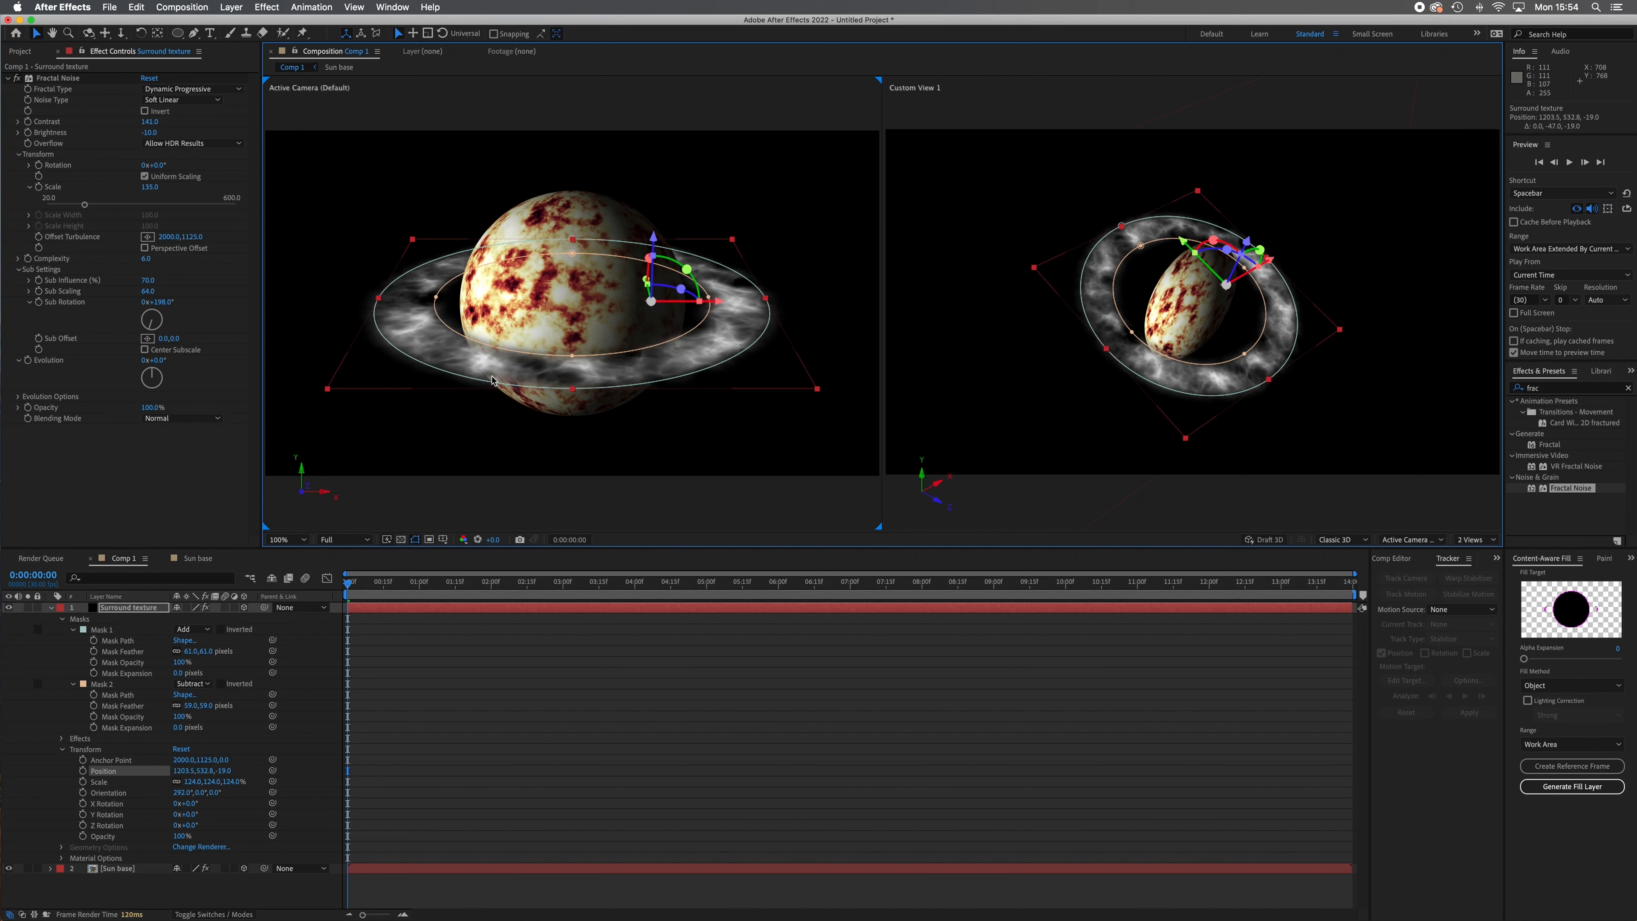
{"action": "key", "text": "super+z"}
{"action": "key", "text": "super+z"}
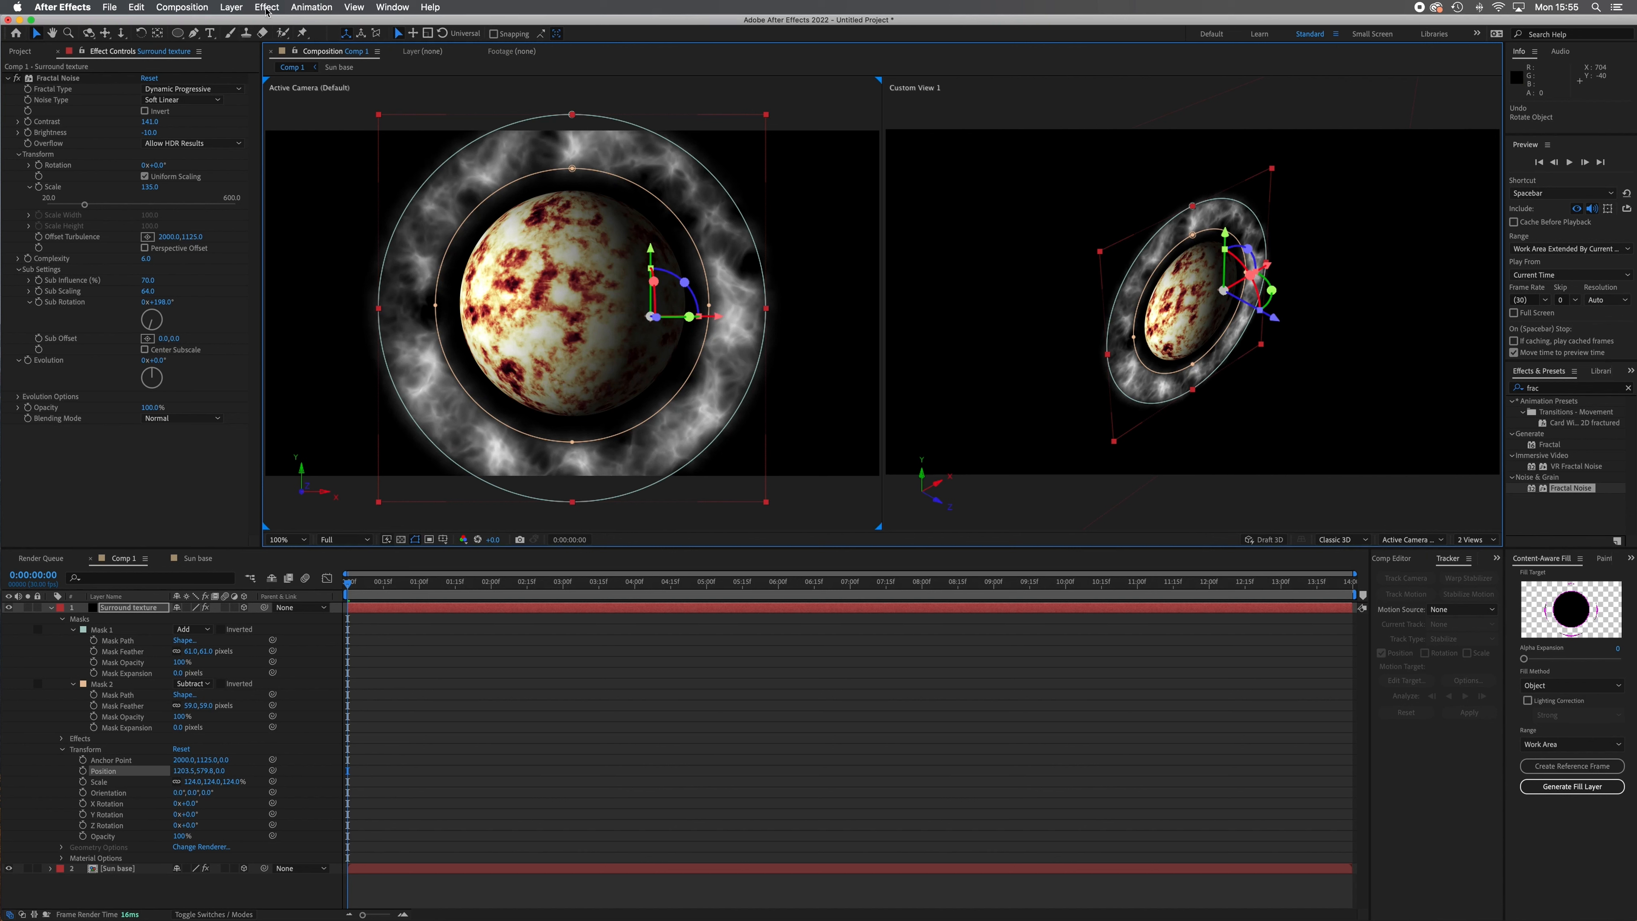
Try the CC Radial Fast Blur effect on the Surround texture layer and undo it.
{"action": "left_click", "coordinate": [266, 8]}
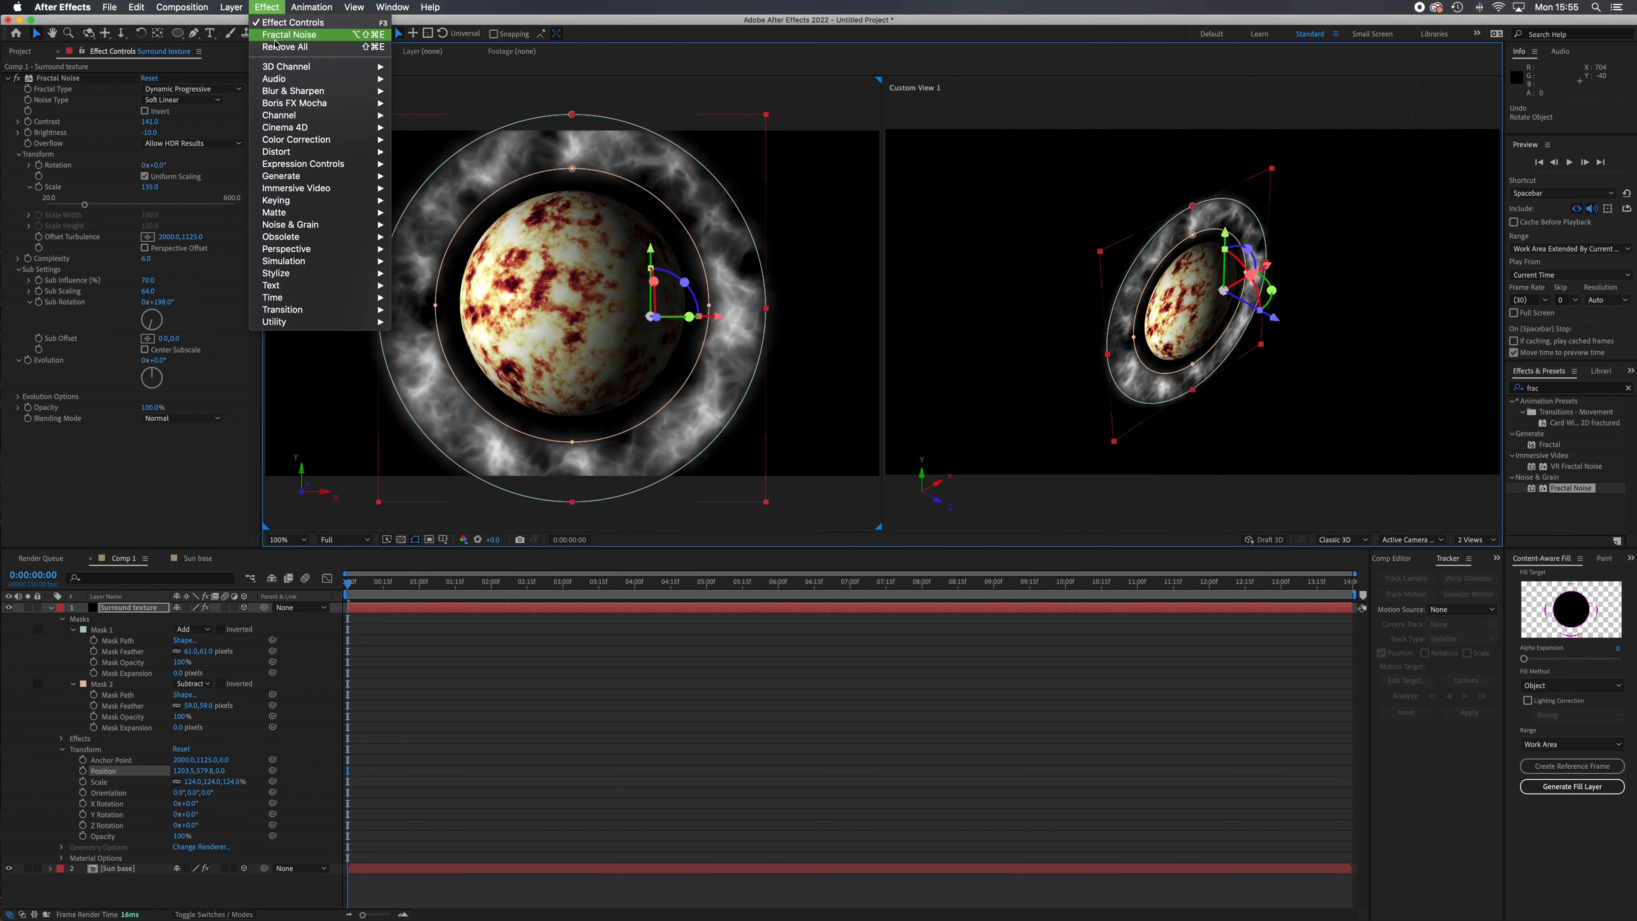
{"action": "mouse_move", "coordinate": [315, 95]}
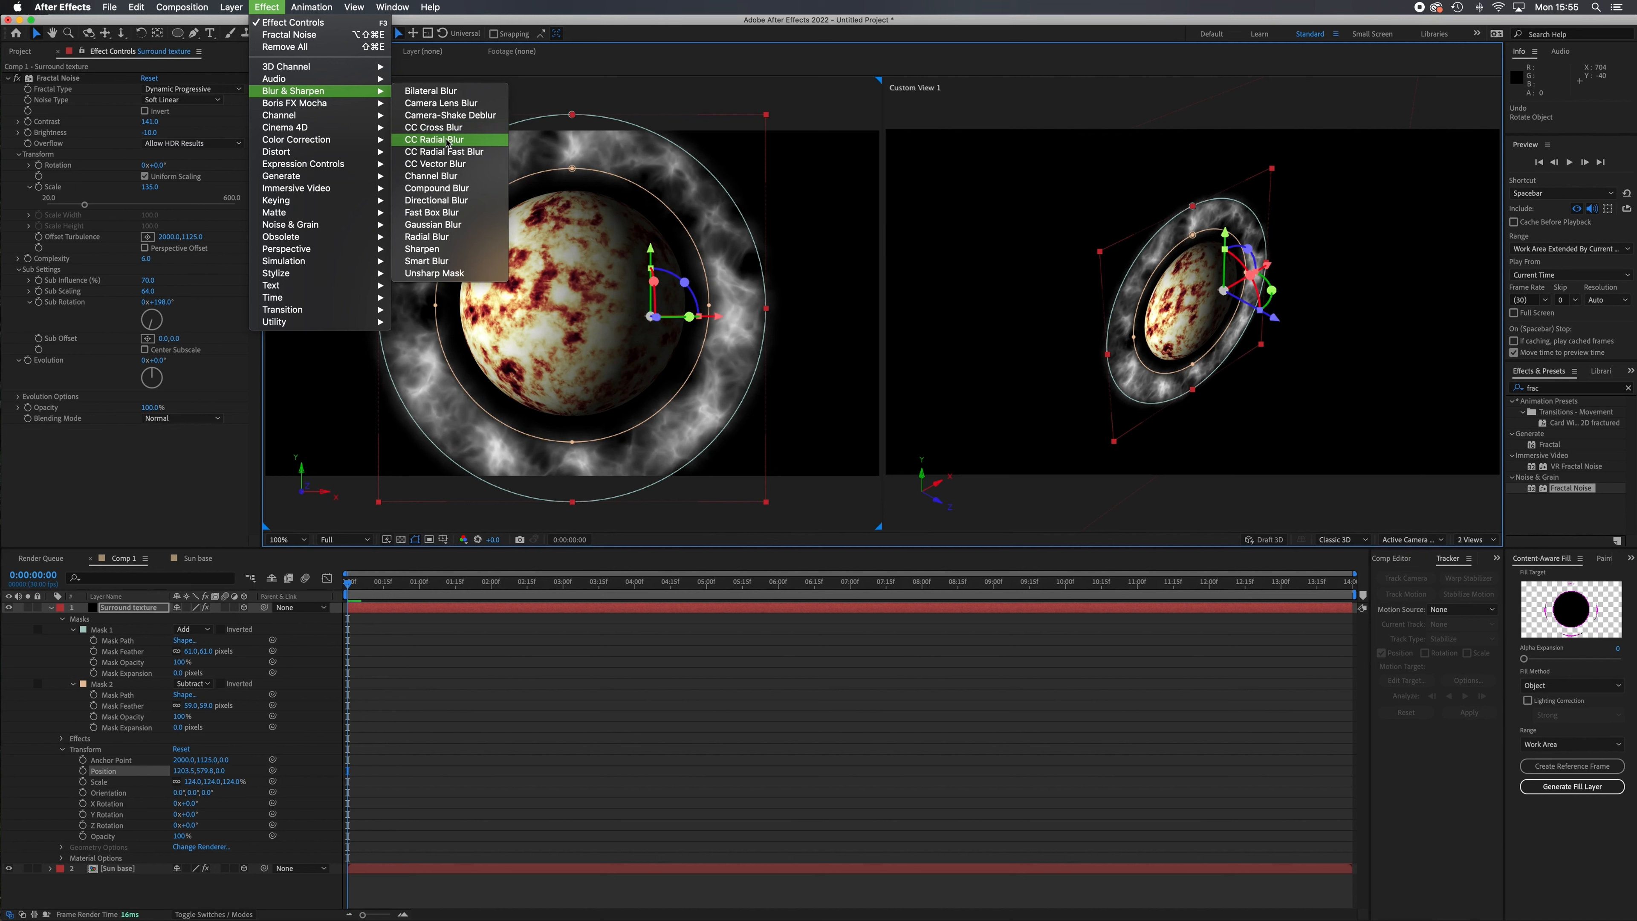
{"action": "left_click", "coordinate": [449, 154]}
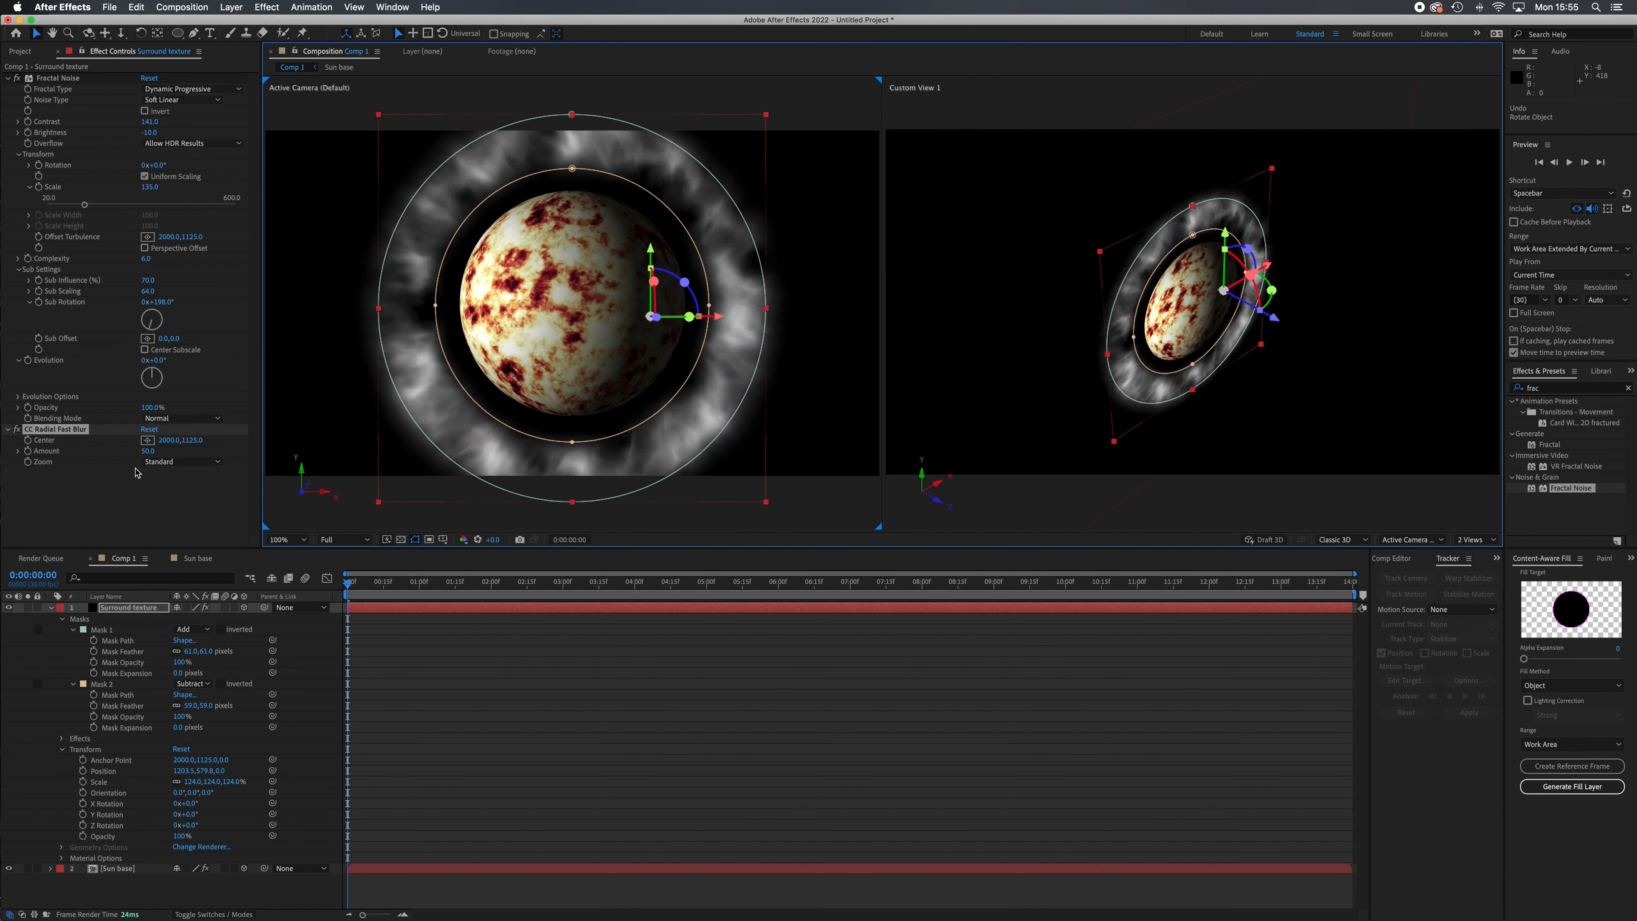
{"action": "key", "text": "super+z"}
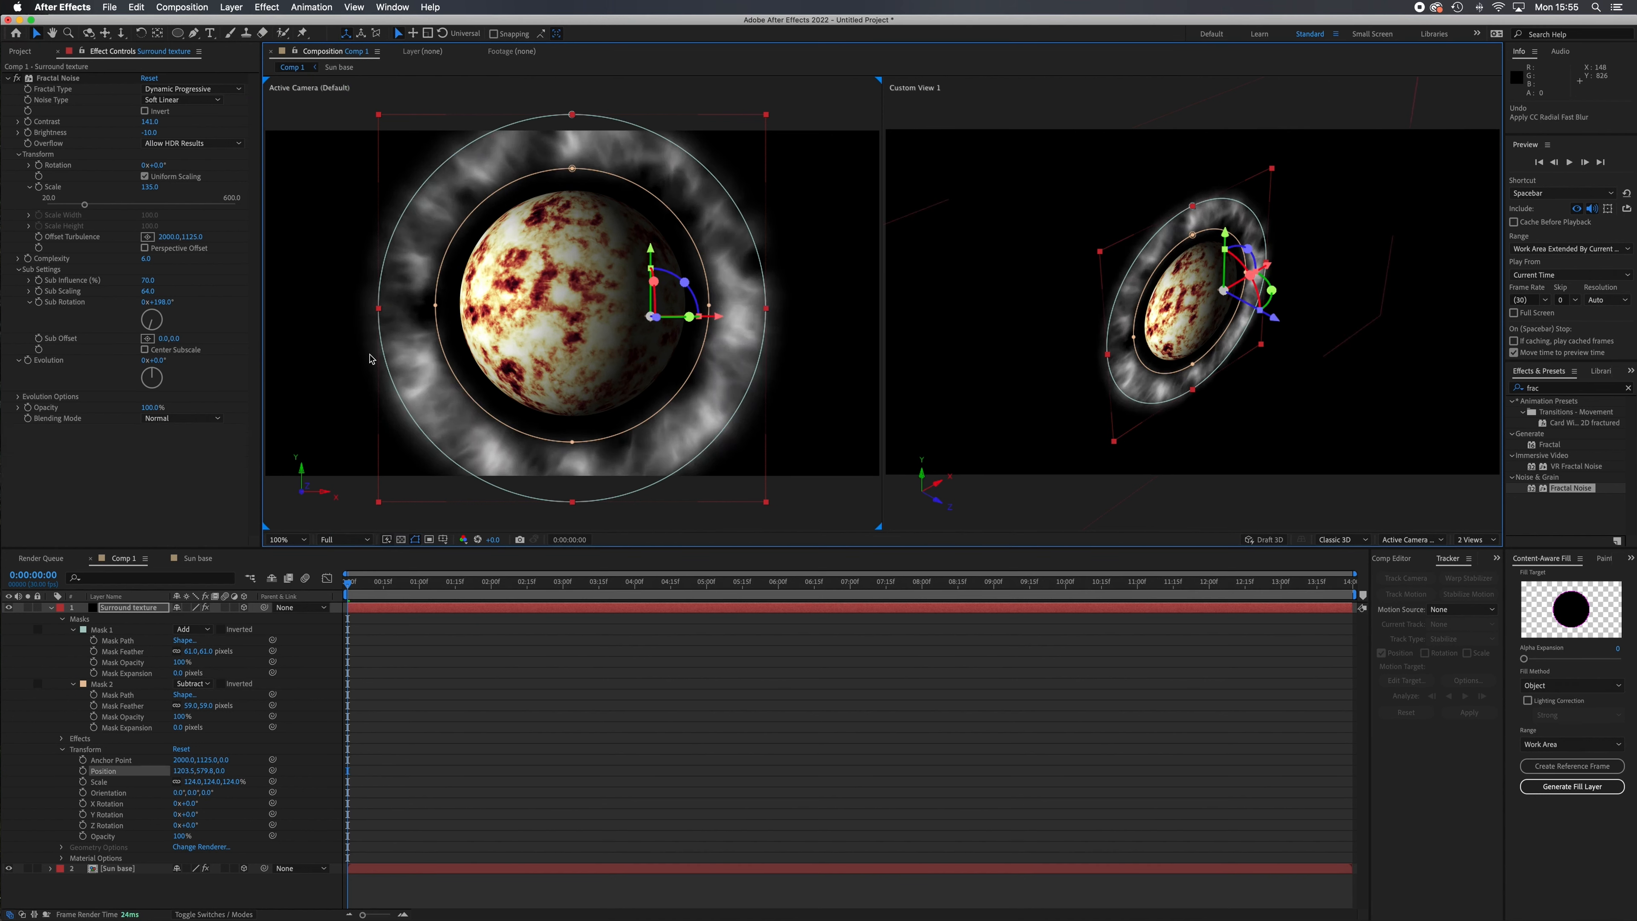
Apply CC Radial Blur to the Surround texture layer with an Amount of 5 and the Center at 1810, 1103.
{"action": "left_click", "coordinate": [278, 8]}
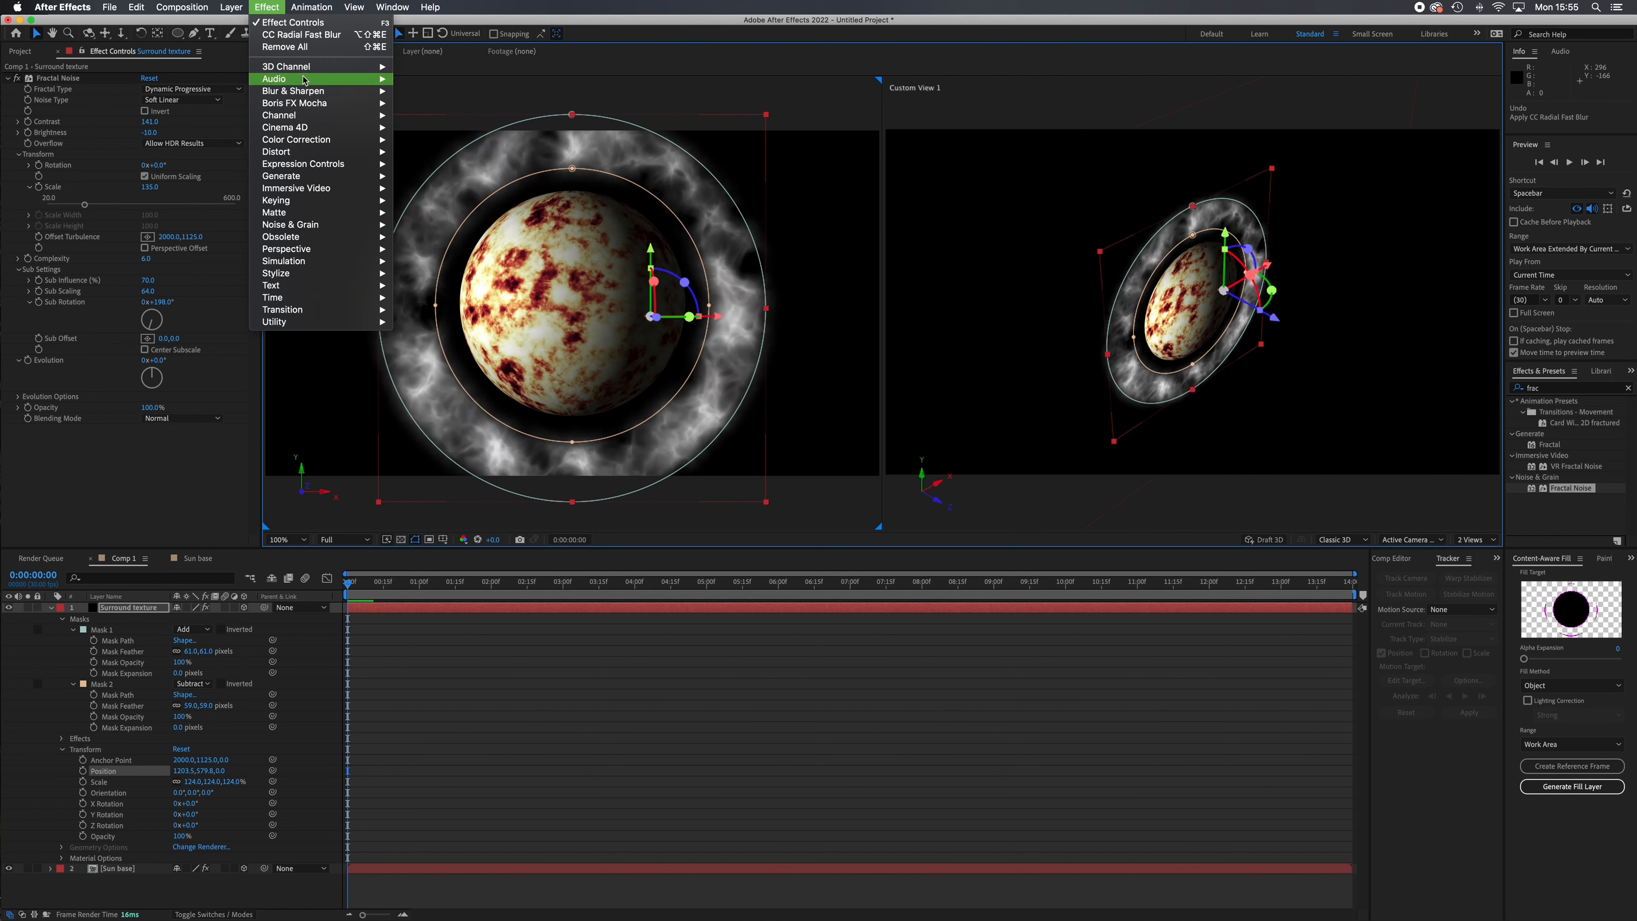
{"action": "mouse_move", "coordinate": [329, 93]}
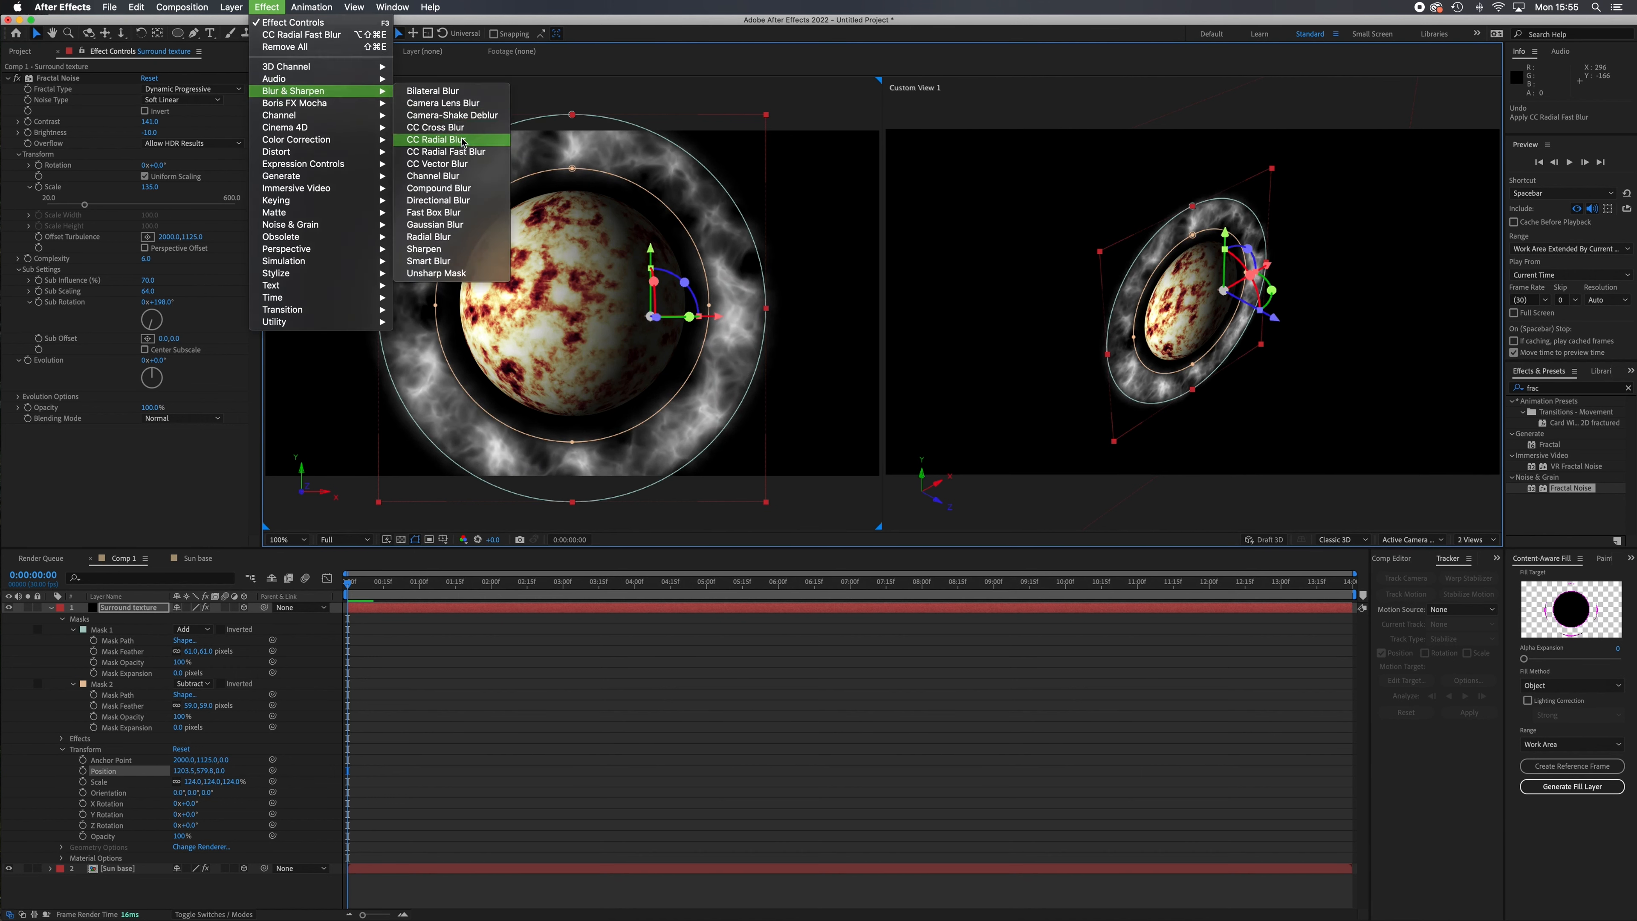
{"action": "left_click", "coordinate": [463, 143]}
{"action": "left_click_drag", "start_coordinate": [161, 481], "coordinate": [15, 448]}
{"action": "left_click_drag", "start_coordinate": [183, 478], "coordinate": [149, 457]}
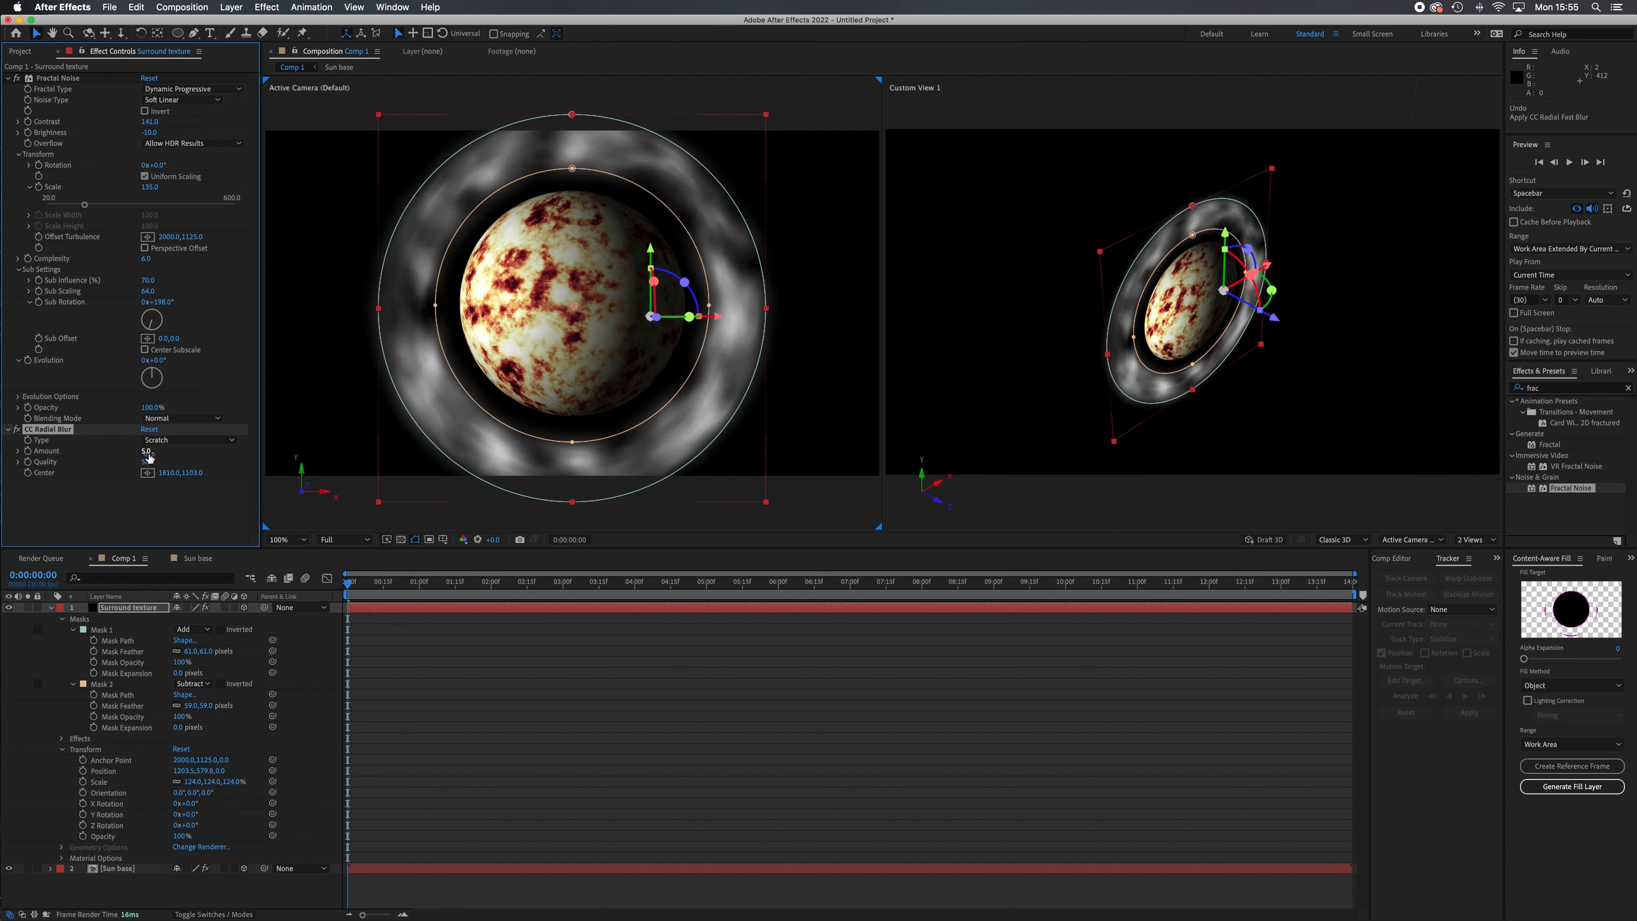
Tilt the blurred Surround texture ring to an X orientation of 288° and raise it slightly around the sphere.
{"action": "left_click_drag", "start_coordinate": [1264, 265], "coordinate": [1208, 234]}
{"action": "left_click_drag", "start_coordinate": [653, 250], "coordinate": [653, 237]}
{"action": "left_click", "coordinate": [235, 890]}
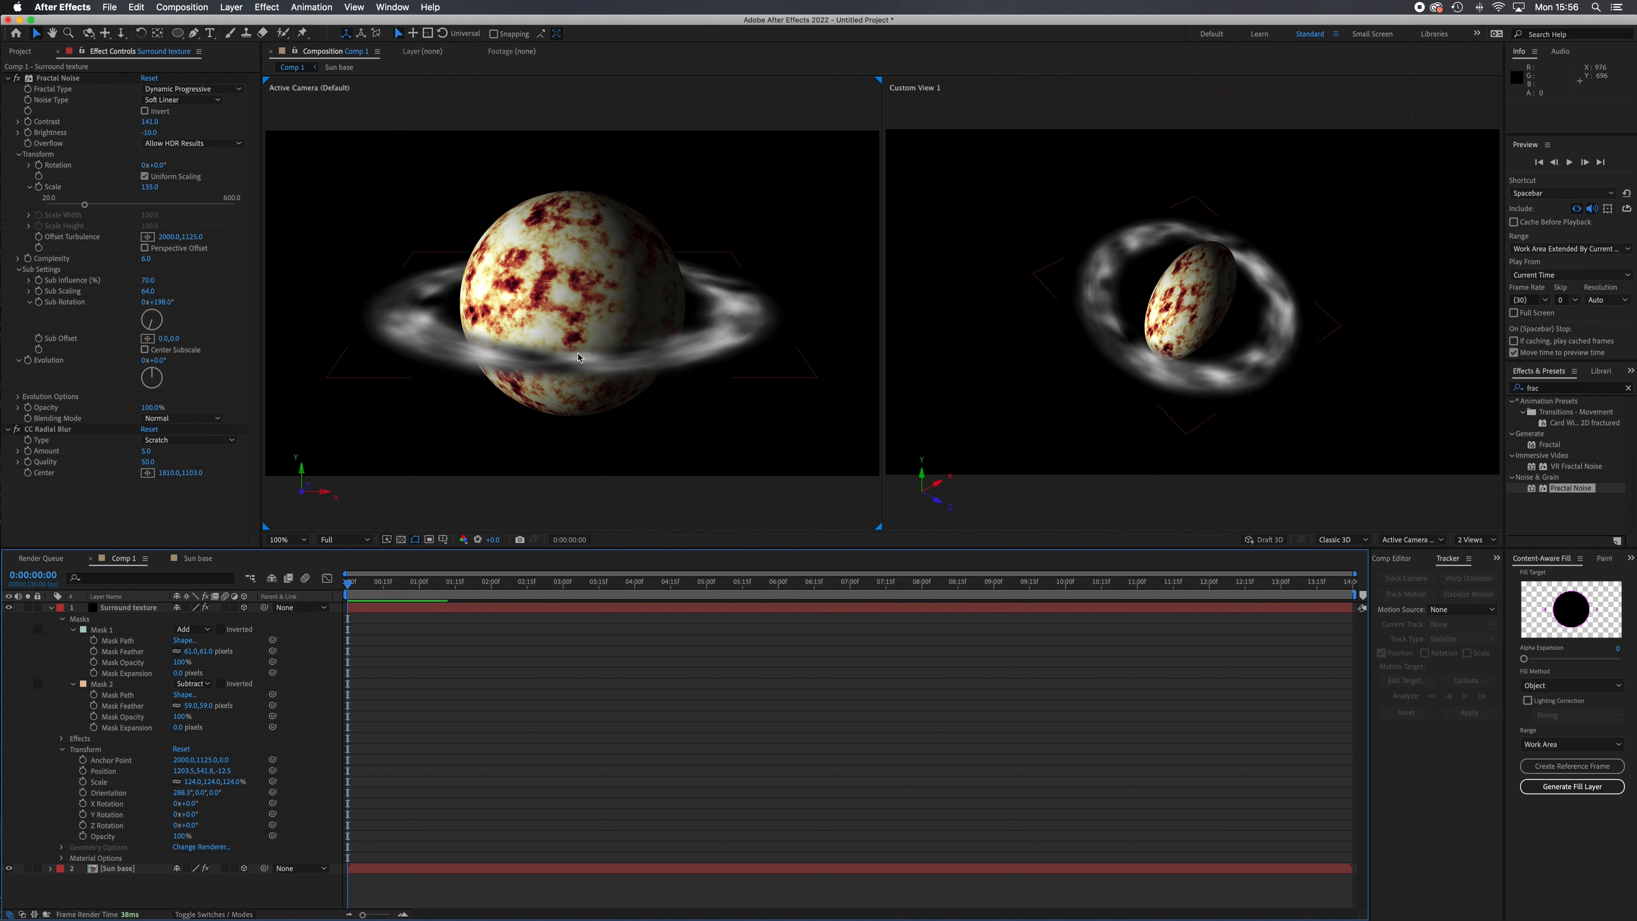
Undo the ring's tilt, the CC Radial Blur effect and the earlier scale and position changes of the Surround texture layer.
{"action": "key", "text": "super+z"}
{"action": "key", "text": "super+z"}
{"action": "key", "text": "super+z"}
{"action": "key", "text": "super+z"}
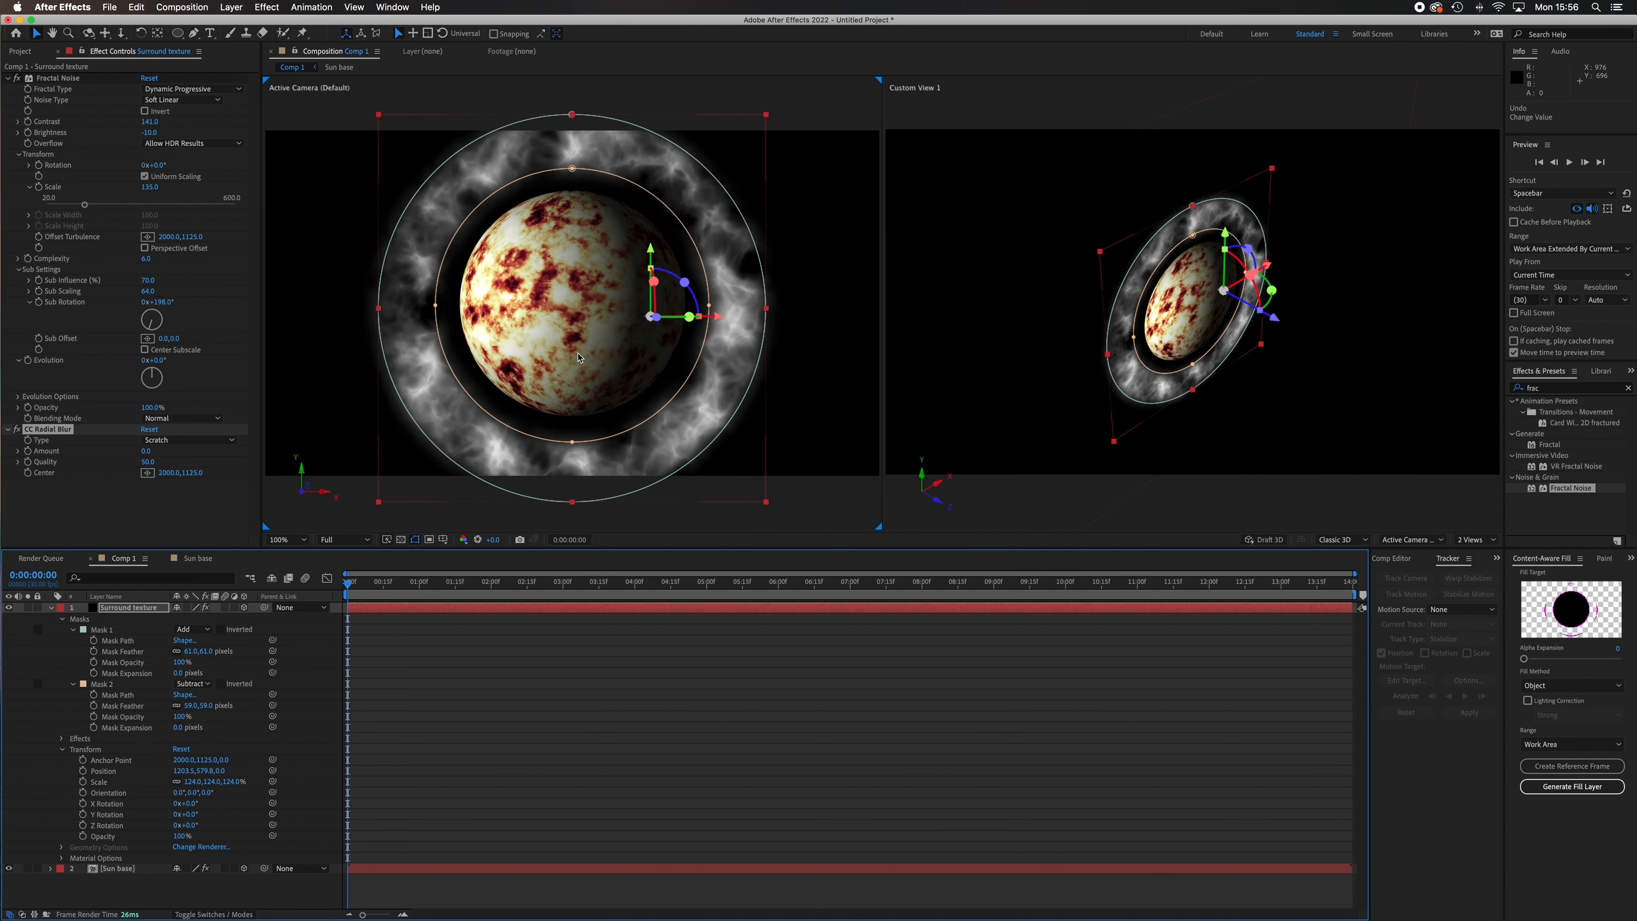
{"action": "key", "text": "super+z"}
{"action": "key", "text": "super+z"}
{"action": "key", "text": "super+z"}
{"action": "key", "text": "super+z"}
{"action": "key", "text": "super+z"}
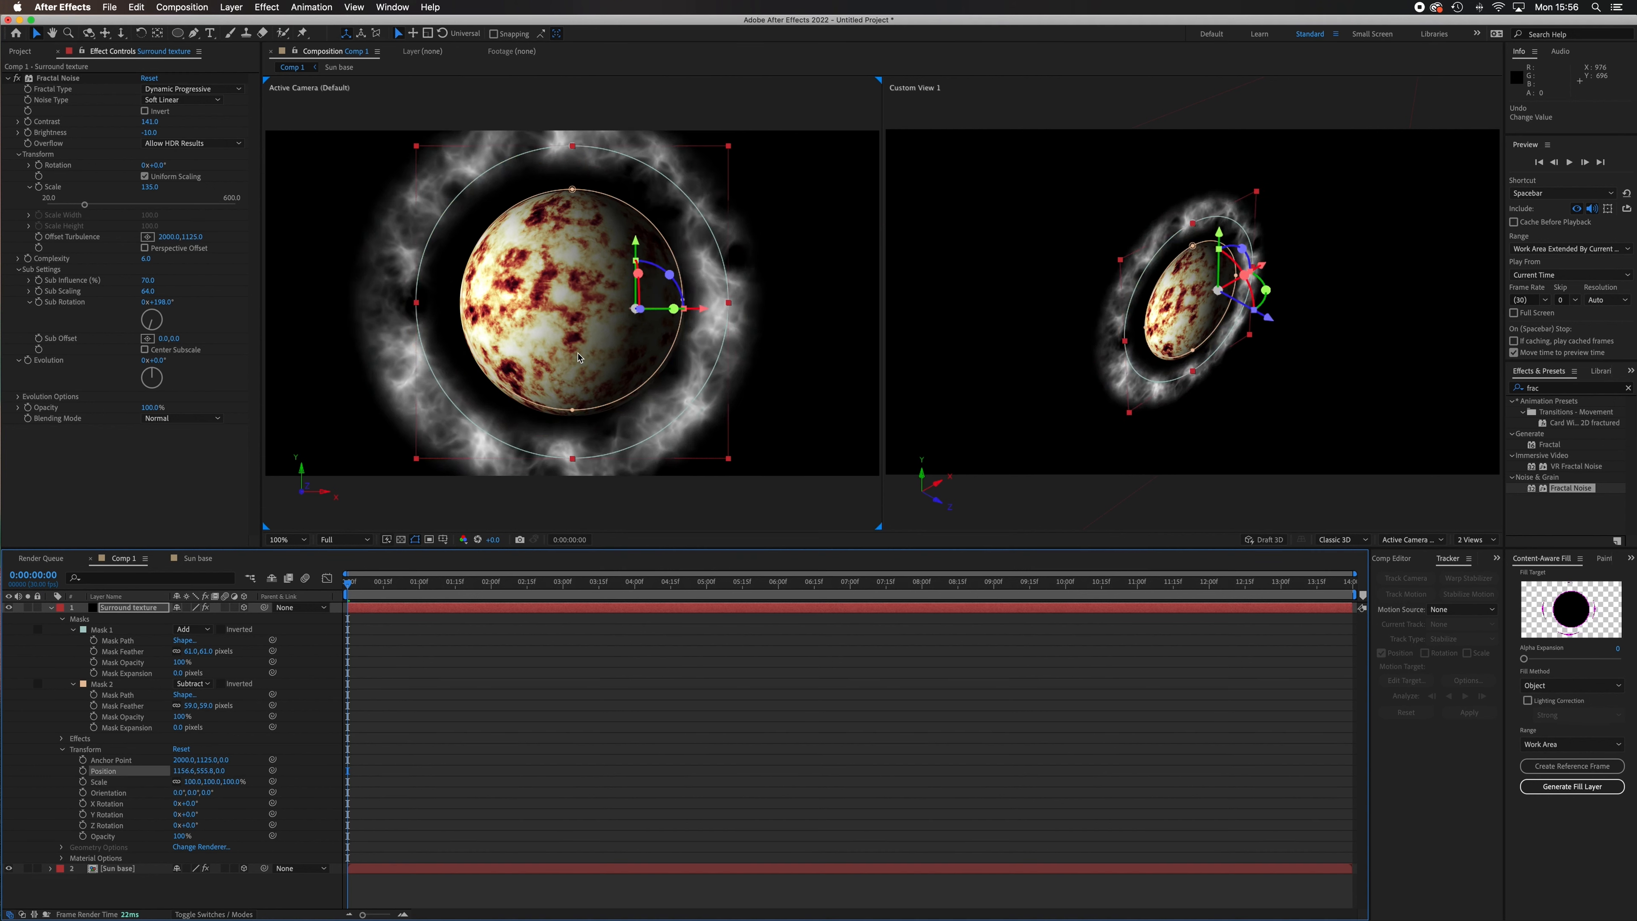
{"action": "key", "text": "super+z"}
{"action": "key", "text": "super+z"}
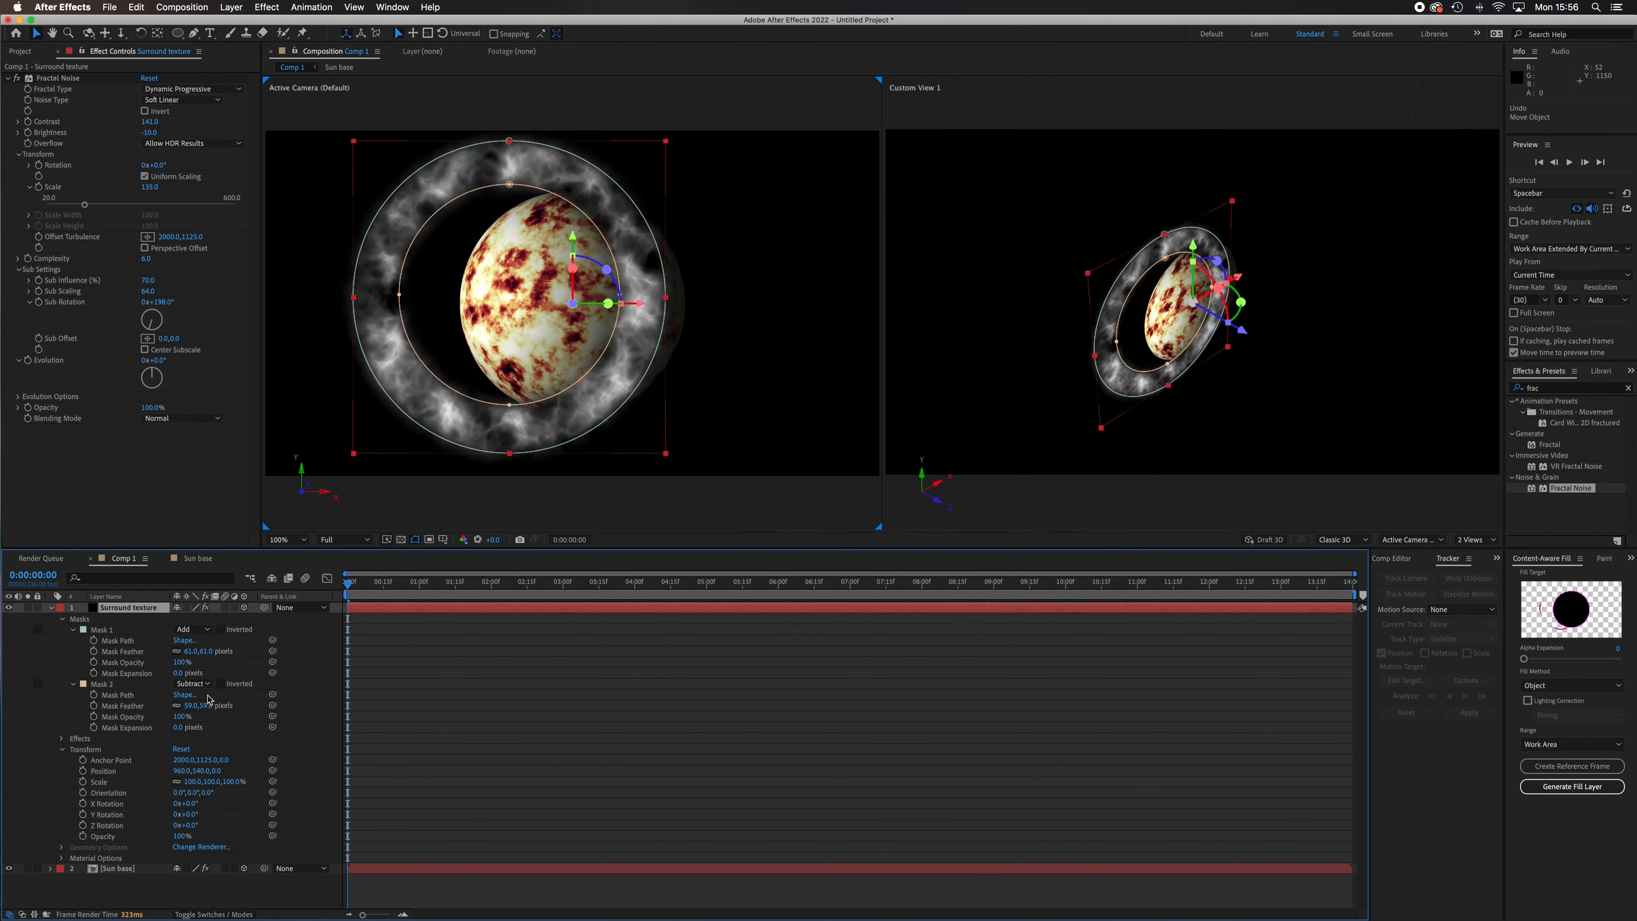
Delete Mask 2 from the Surround texture layer and turn off 3D for both the Surround texture and Sun base layers.
{"action": "left_click", "coordinate": [111, 687]}
{"action": "key", "text": "Delete"}
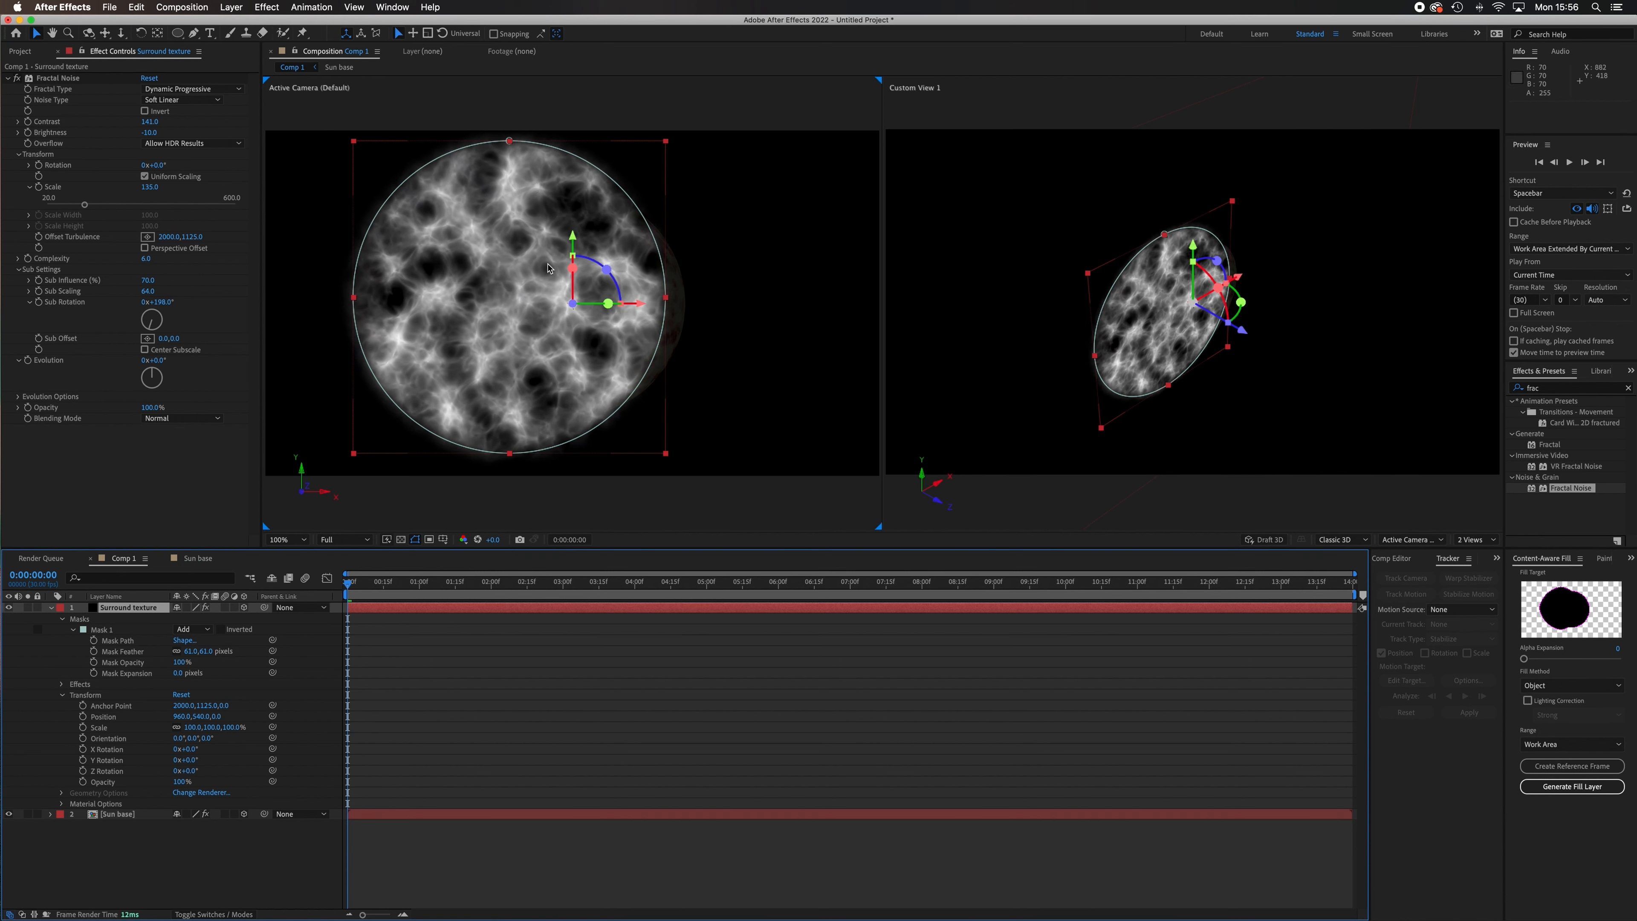
{"action": "left_click", "coordinate": [245, 609]}
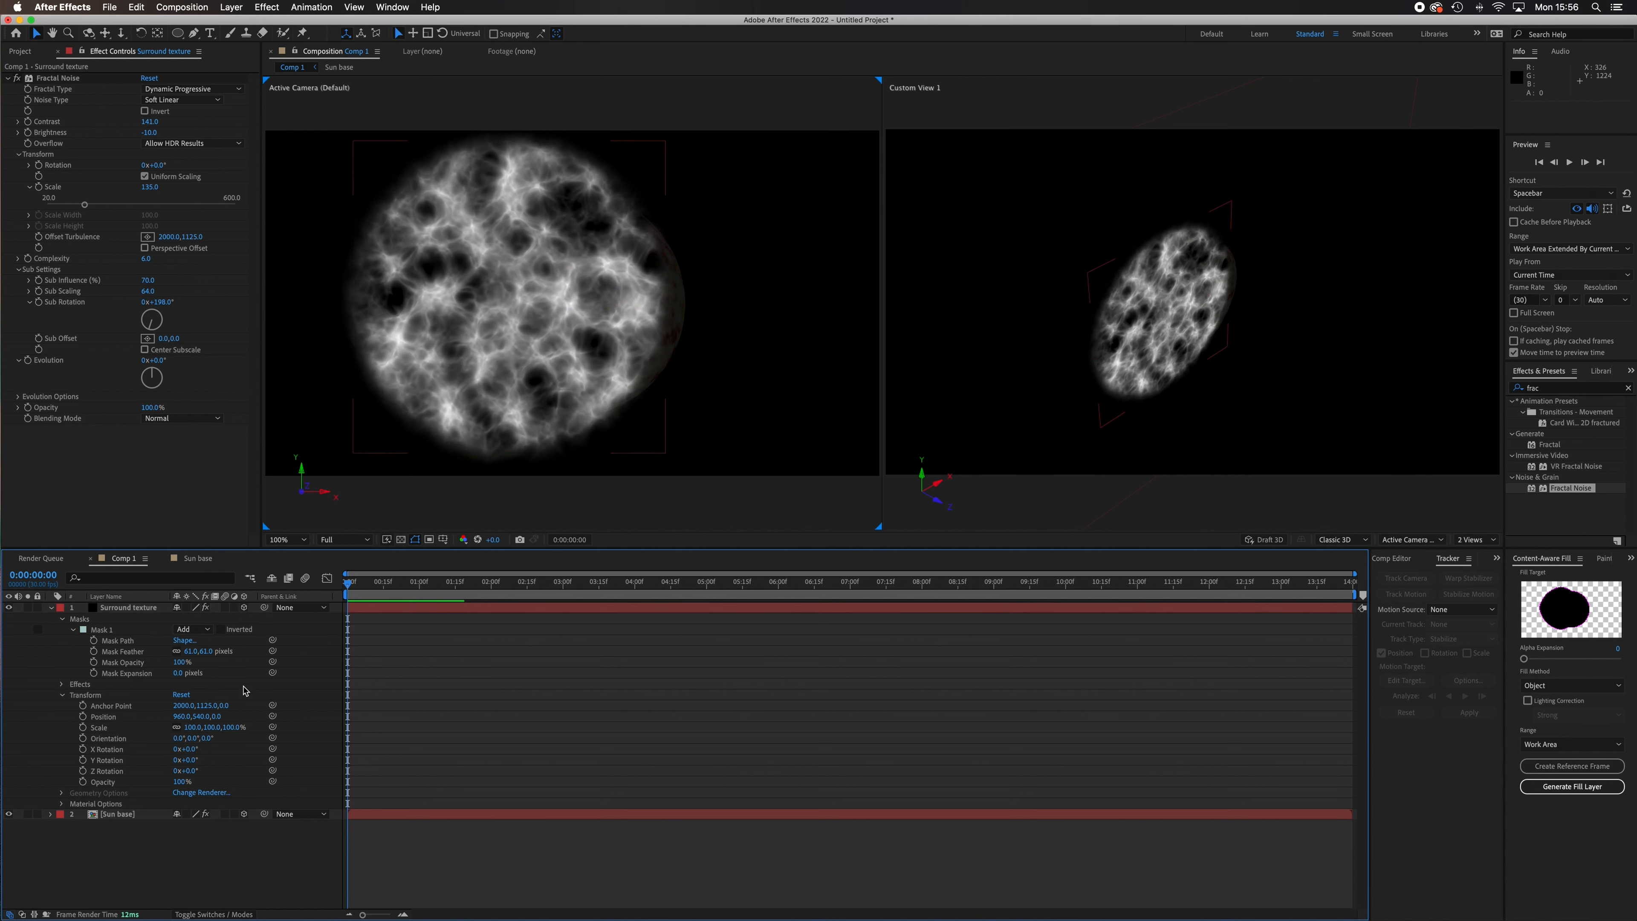
{"action": "left_click", "coordinate": [244, 608]}
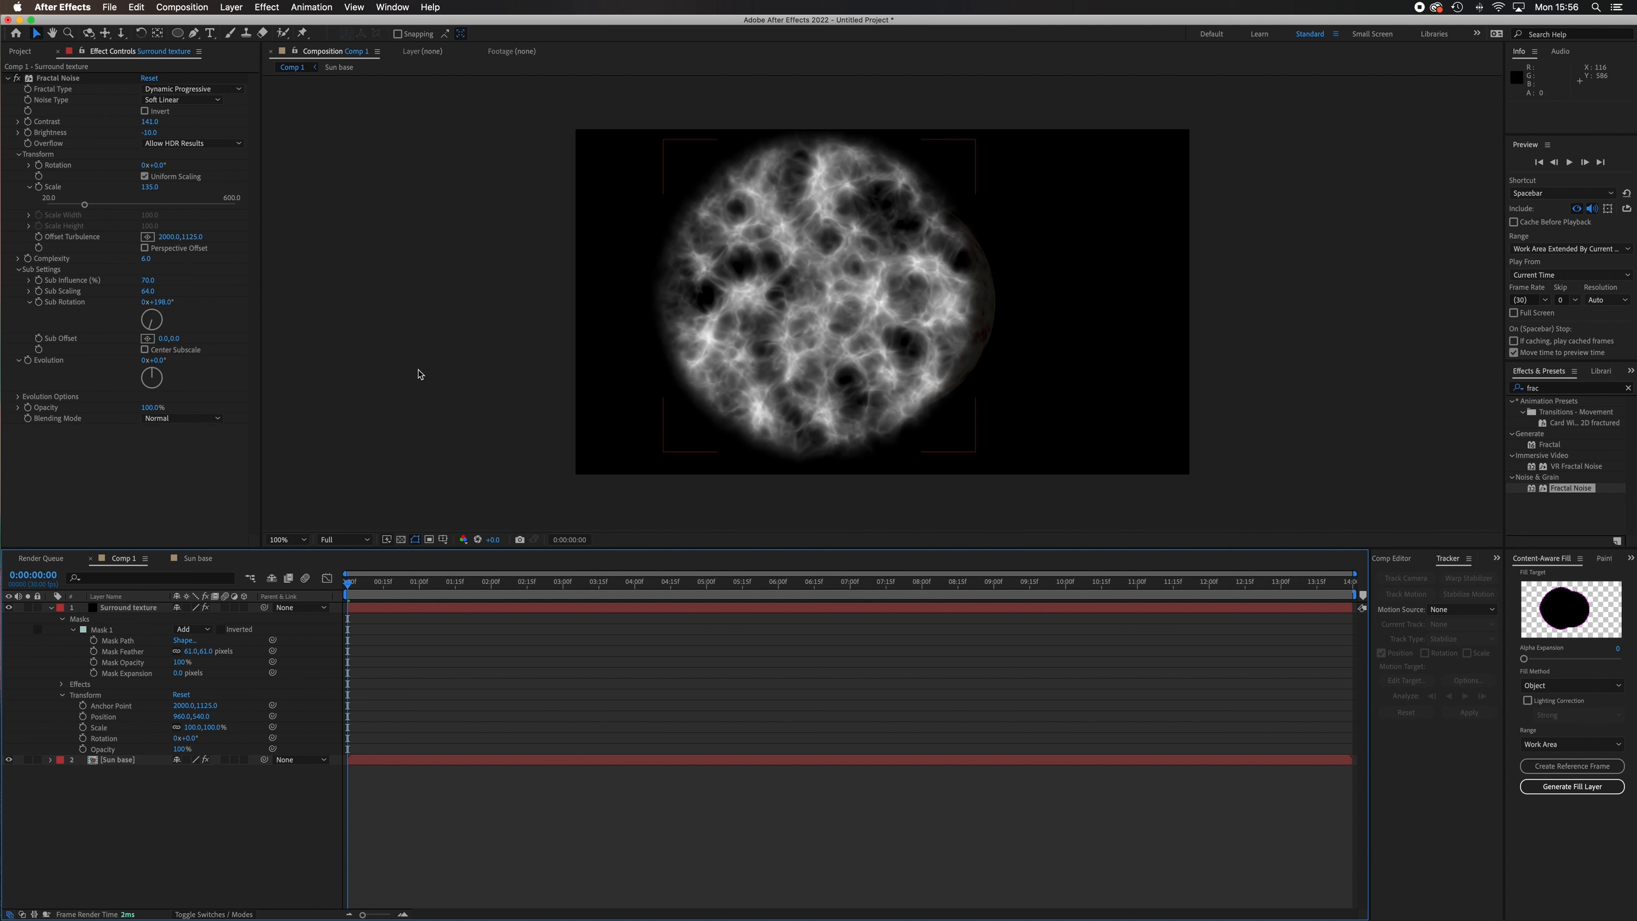
Place the Surround texture layer beneath Sun base and position its circle around the sphere at 1156, 564.
{"action": "left_click", "coordinate": [147, 609]}
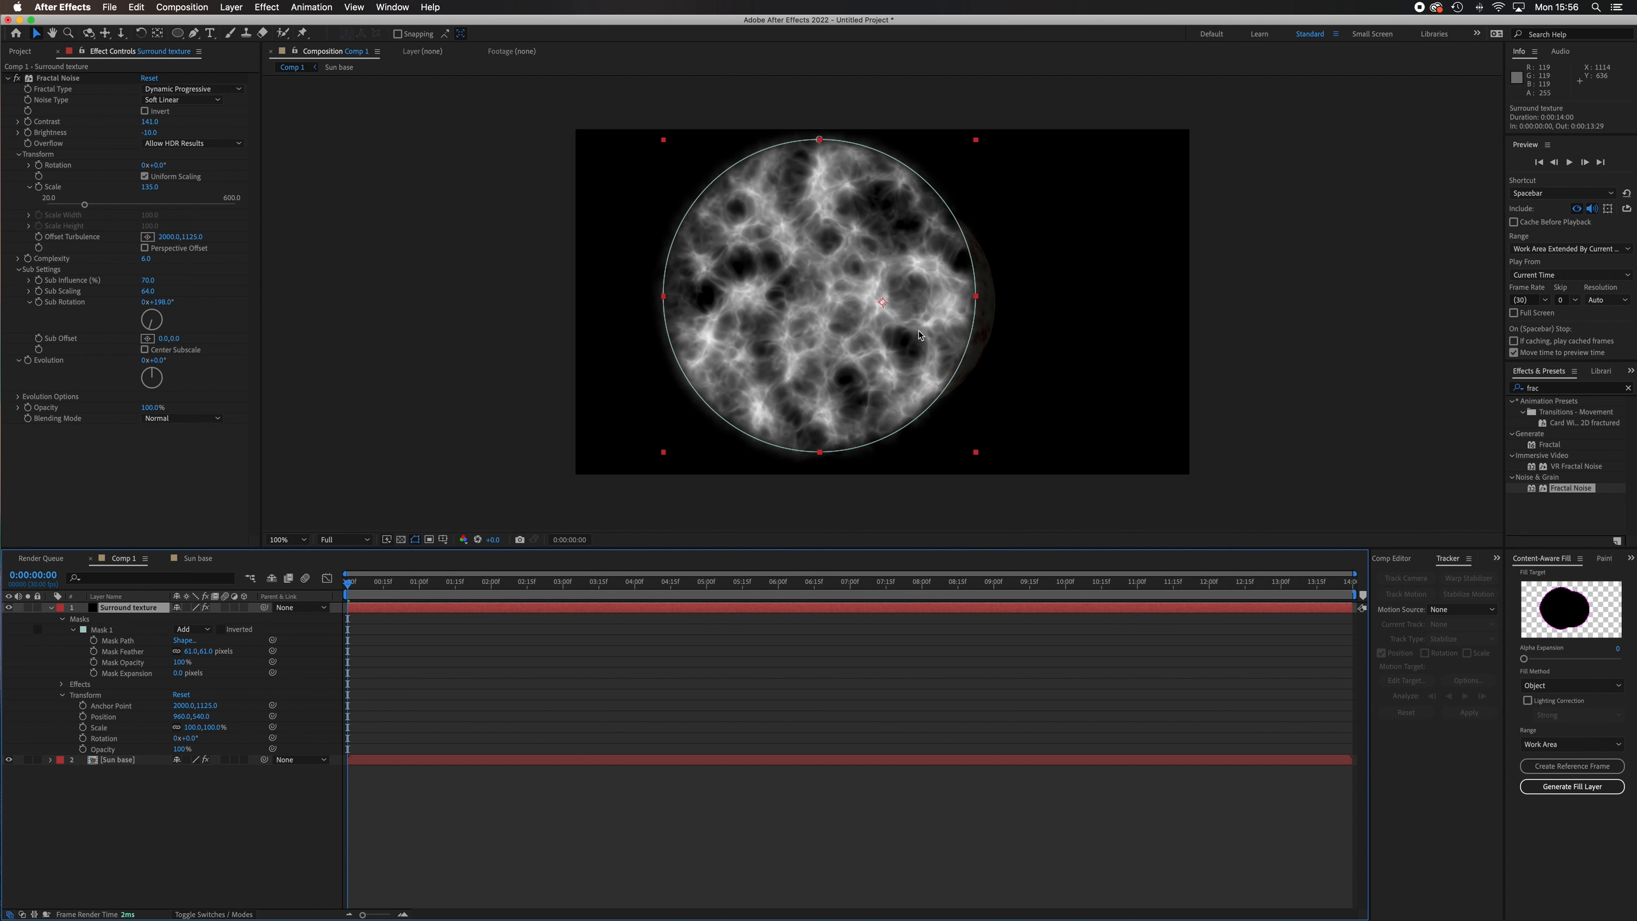
{"action": "left_click_drag", "start_coordinate": [746, 321], "coordinate": [866, 330]}
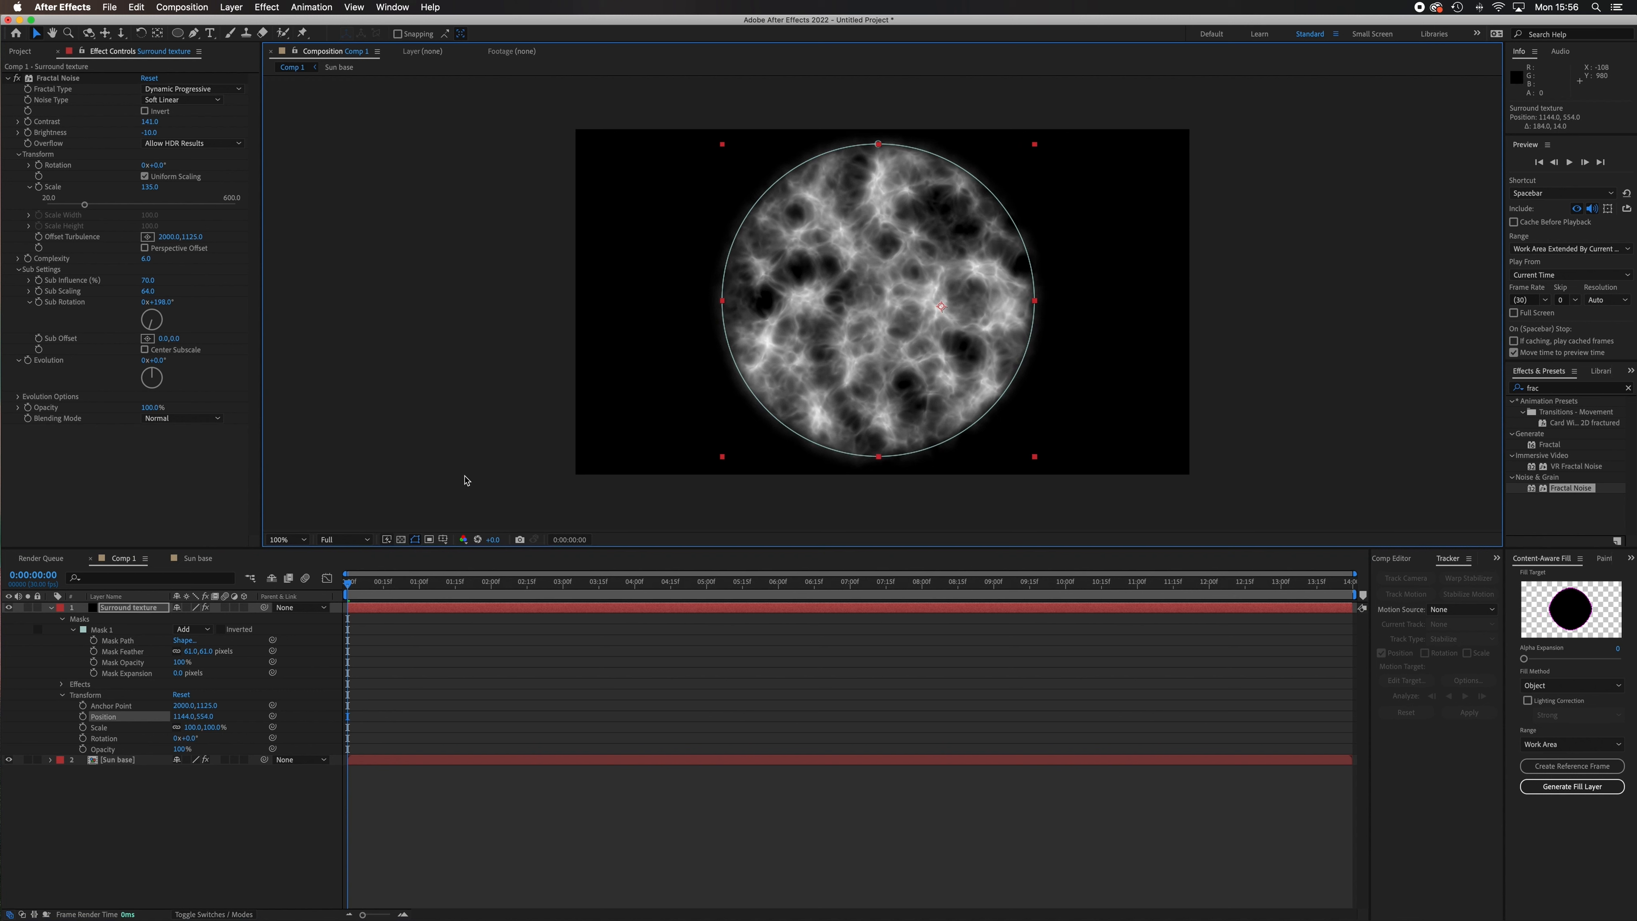
{"action": "left_click_drag", "start_coordinate": [147, 612], "coordinate": [137, 773]}
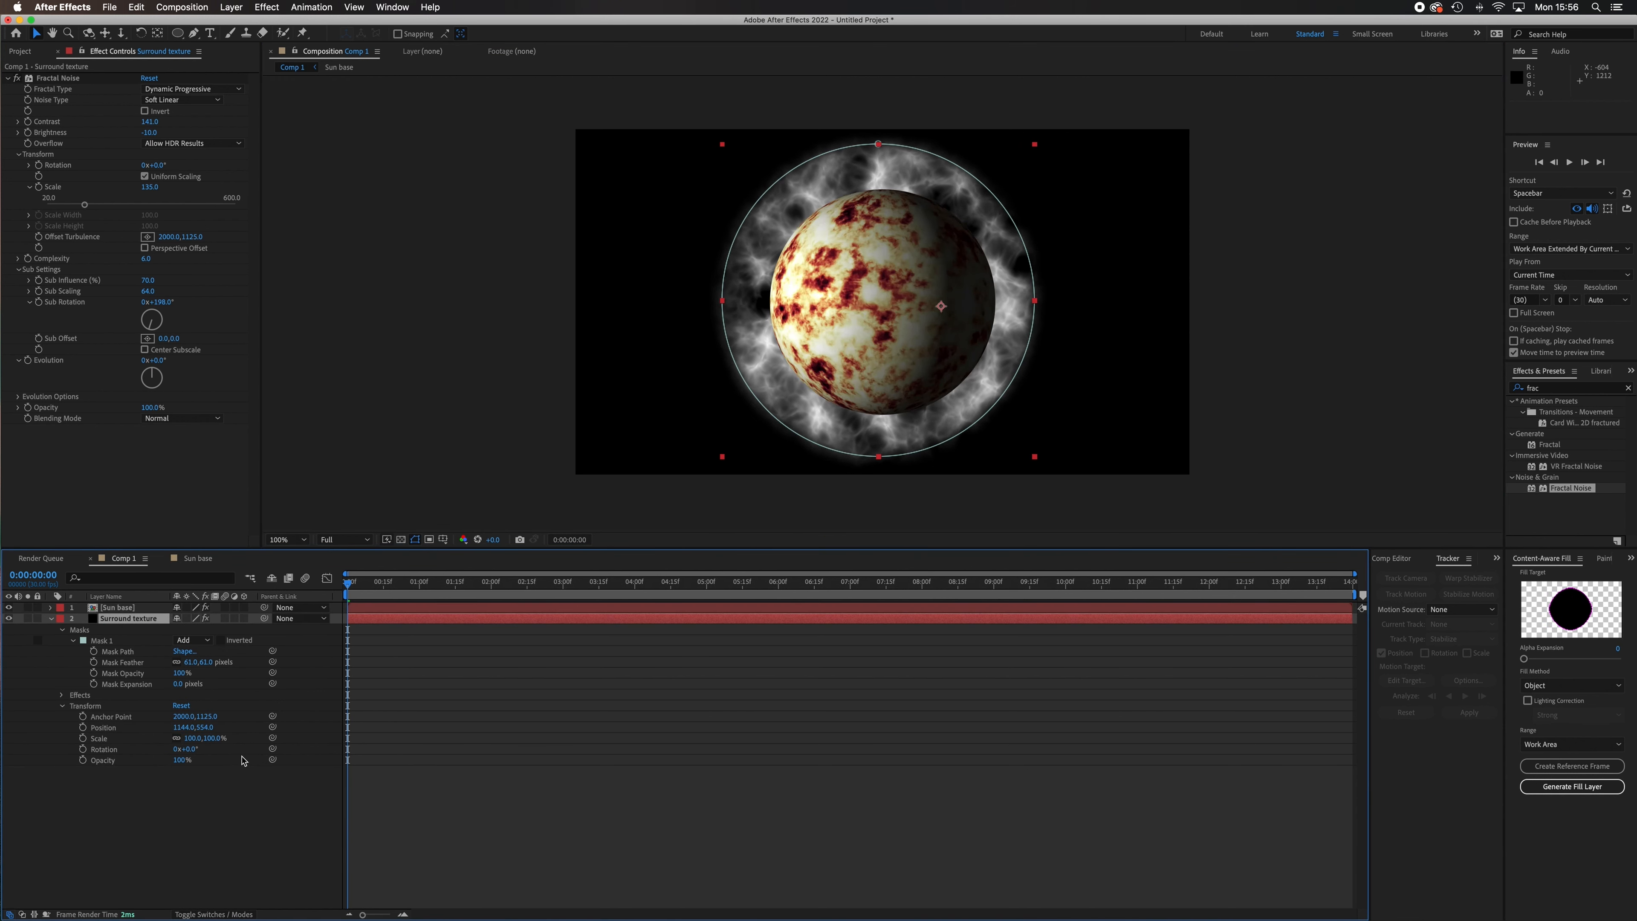
{"action": "left_click_drag", "start_coordinate": [946, 420], "coordinate": [950, 426]}
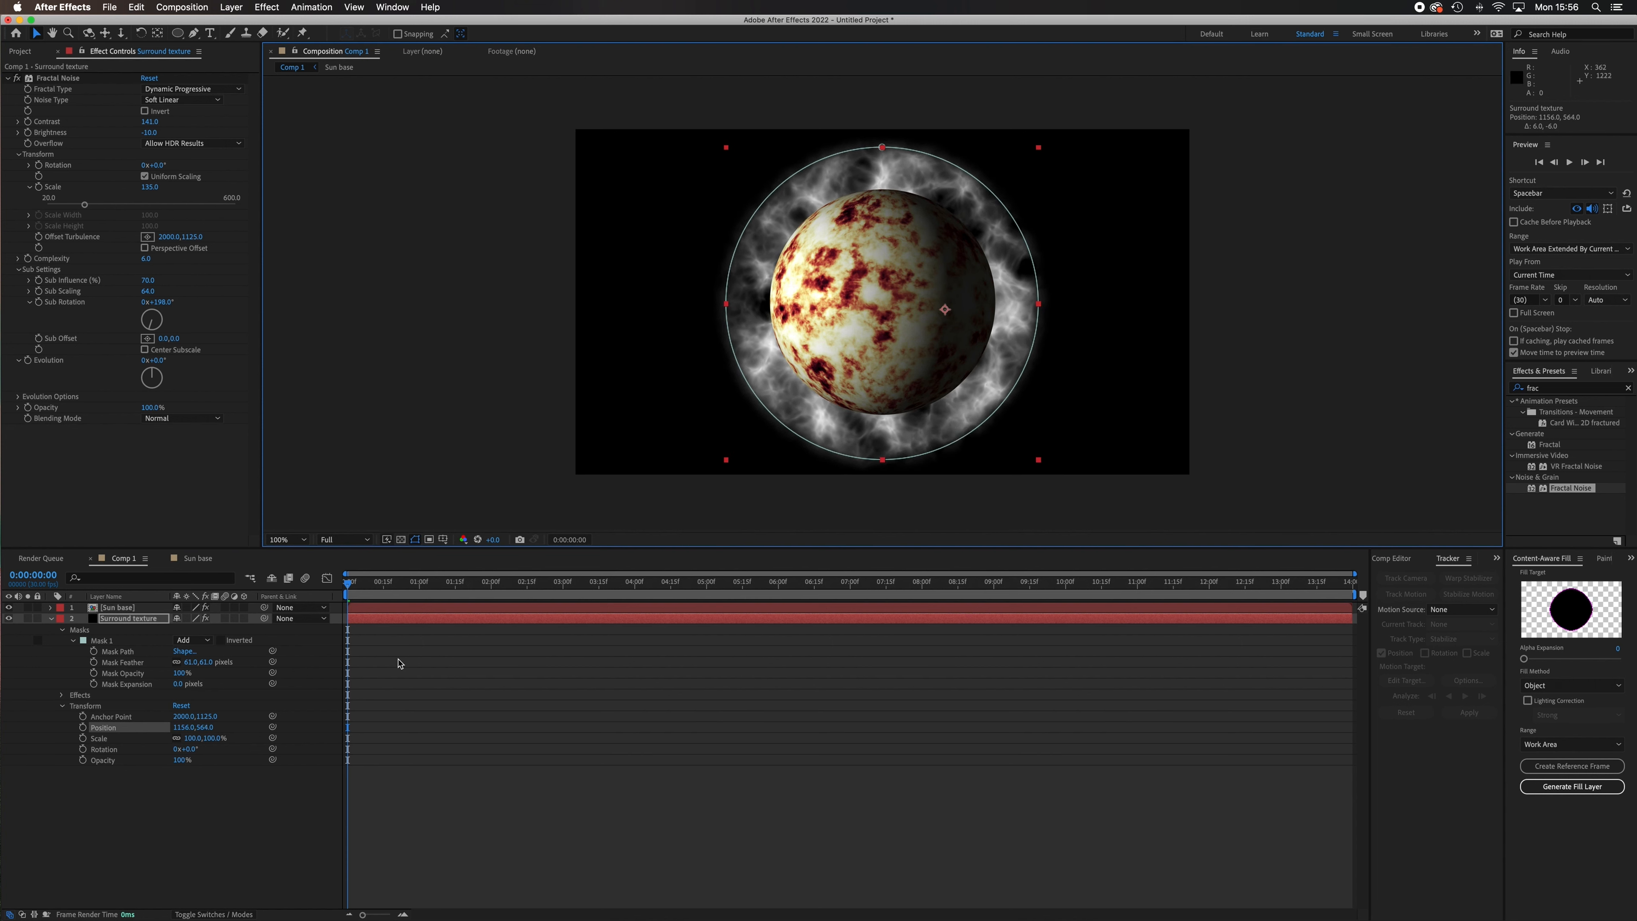
Scale the Surround texture layer to 77% and nudge its position to 1112, 554.
{"action": "left_click_drag", "start_coordinate": [191, 737], "coordinate": [176, 739]}
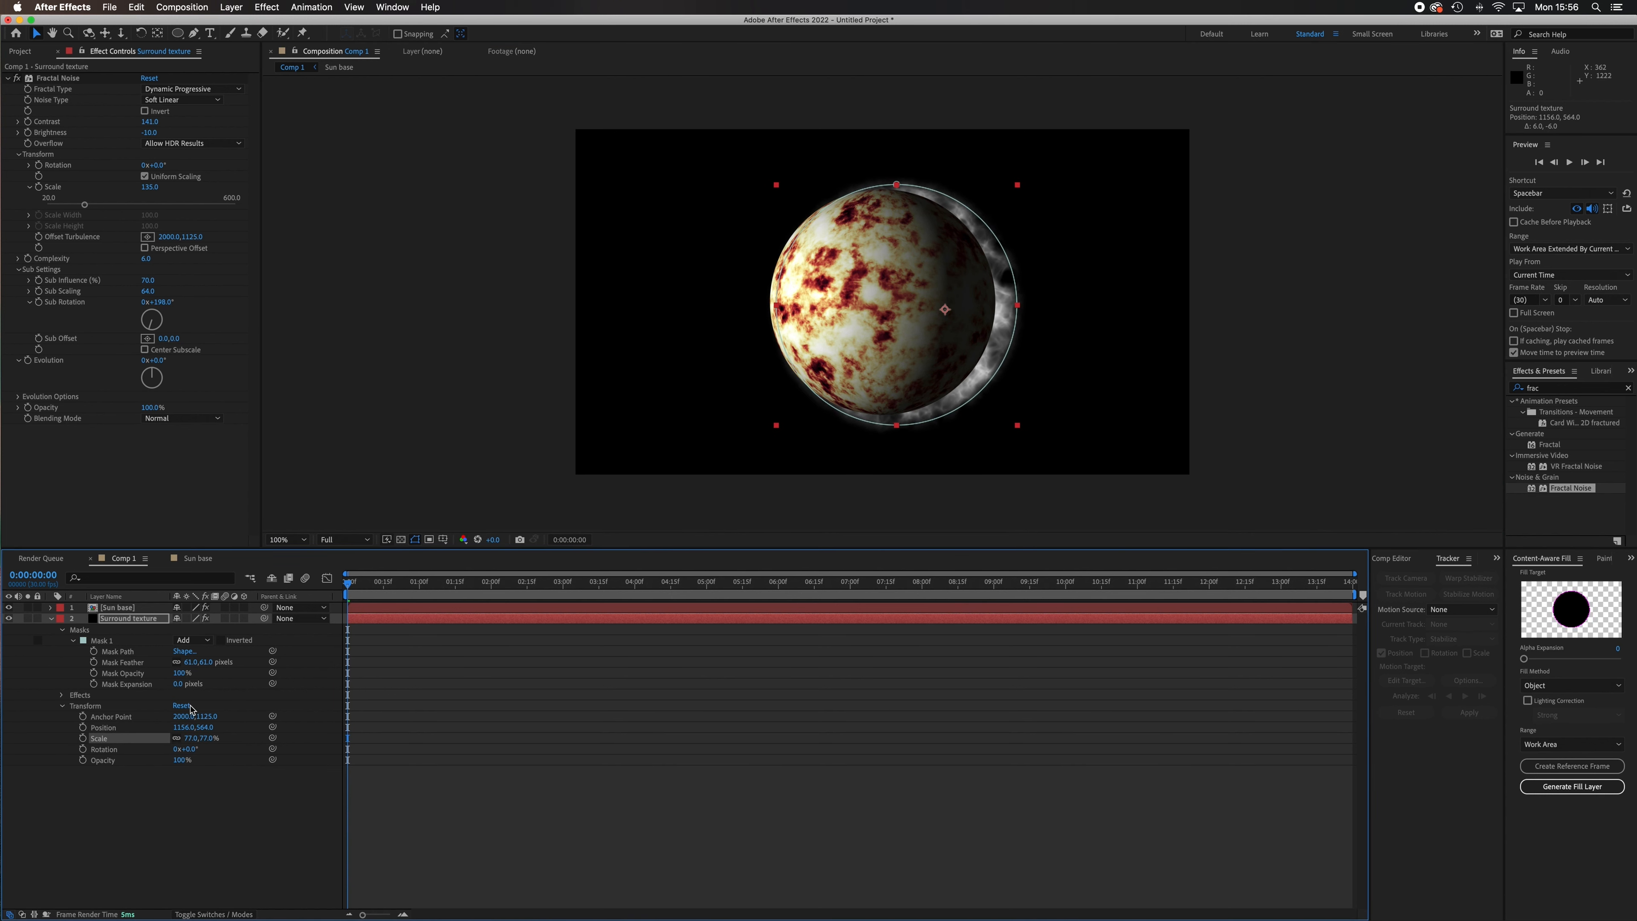
{"action": "left_click", "coordinate": [123, 727]}
{"action": "key", "text": "Left"}
{"action": "key", "text": "Left"}
{"action": "key", "text": "Left"}
{"action": "key", "text": "Left"}
{"action": "key", "text": "Left"}
{"action": "key", "text": "Left"}
{"action": "key", "text": "Left"}
{"action": "key", "text": "Left"}
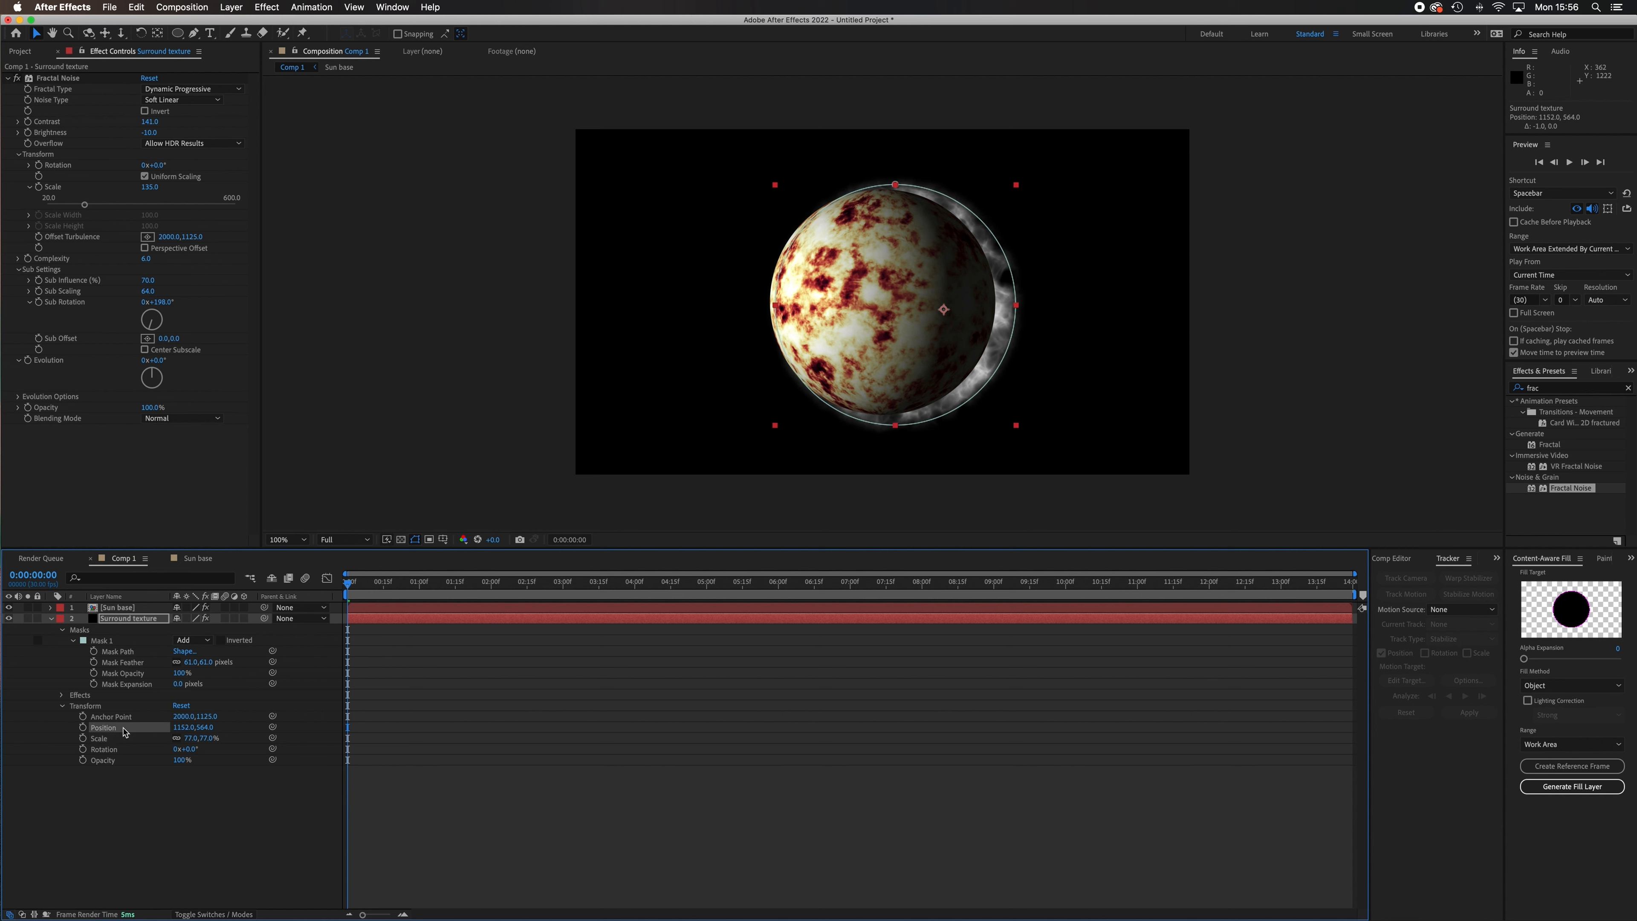
{"action": "key", "text": "Left"}
{"action": "key", "text": "Left"}
{"action": "key", "text": "Left"}
{"action": "key", "text": "Left"}
{"action": "key", "text": "Left"}
{"action": "key", "text": "Left"}
{"action": "key", "text": "Left"}
{"action": "key", "text": "Left"}
{"action": "key", "text": "Left"}
{"action": "key", "text": "Left"}
{"action": "key", "text": "Left"}
{"action": "key", "text": "Left"}
{"action": "key", "text": "Left"}
{"action": "key", "text": "Left"}
{"action": "key", "text": "Left"}
{"action": "key", "text": "Left"}
{"action": "key", "text": "Left"}
{"action": "key", "text": "Left"}
{"action": "key", "text": "Left"}
{"action": "key", "text": "Left"}
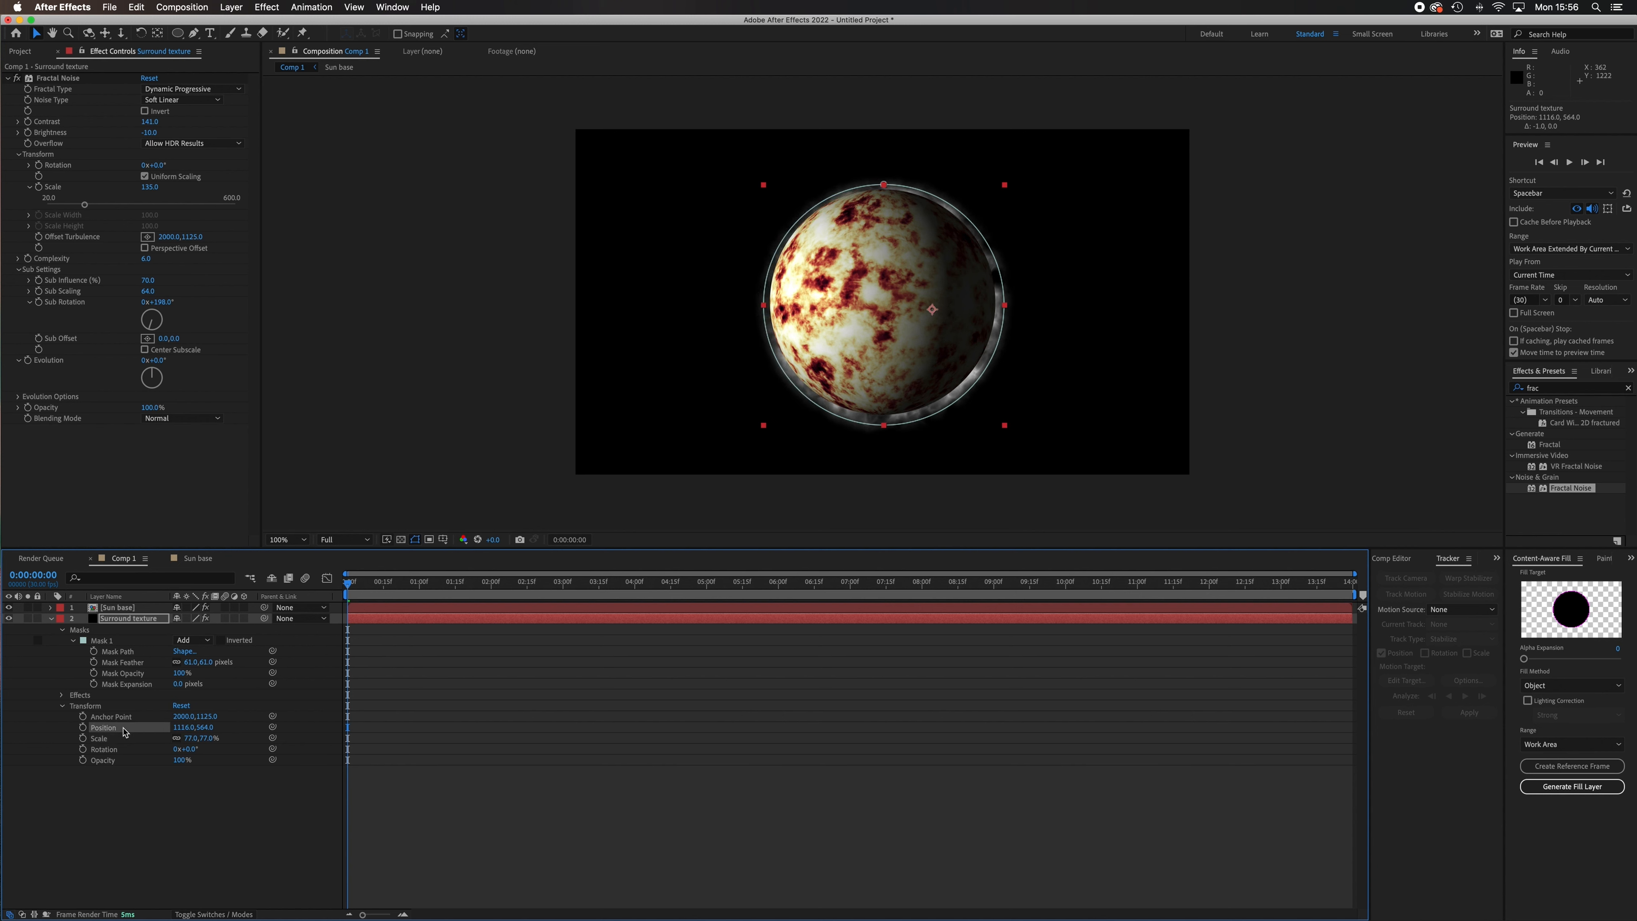
{"action": "key", "text": "Left"}
{"action": "key", "text": "Left"}
{"action": "key", "text": "Up"}
{"action": "key", "text": "Up"}
{"action": "key", "text": "Up"}
{"action": "key", "text": "Up"}
{"action": "key", "text": "Up"}
{"action": "key", "text": "Up"}
{"action": "key", "text": "Up"}
{"action": "key", "text": "Up"}
{"action": "key", "text": "Up"}
{"action": "key", "text": "Up"}
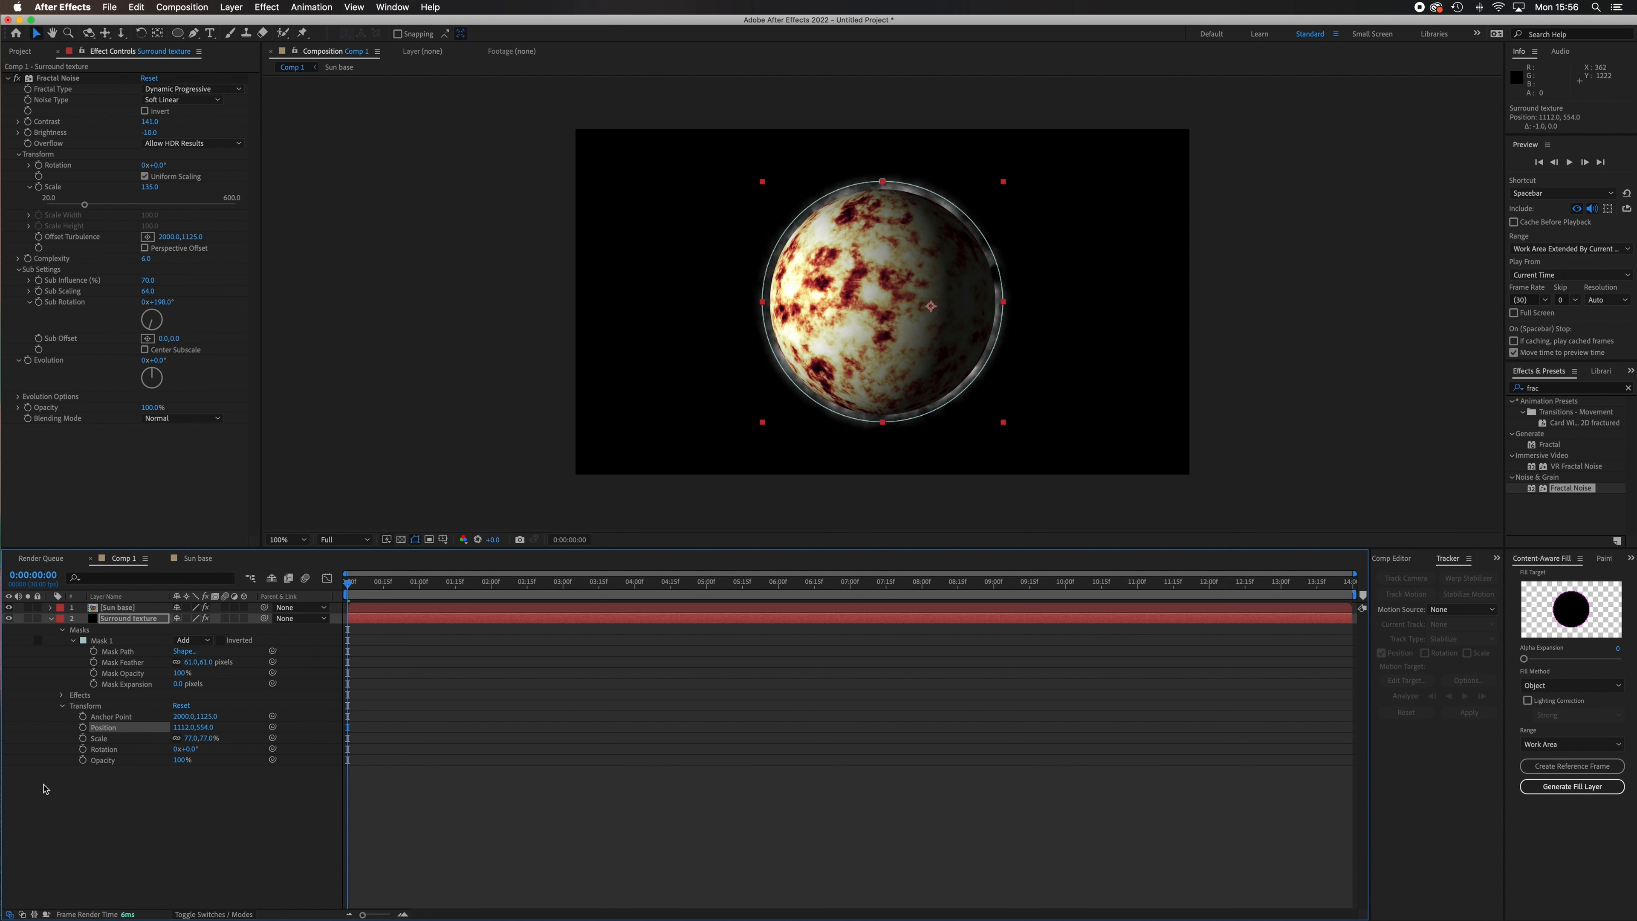
Enlarge the Surround texture layer to 80% scale and collapse its properties.
{"action": "left_click_drag", "start_coordinate": [191, 742], "coordinate": [194, 741]}
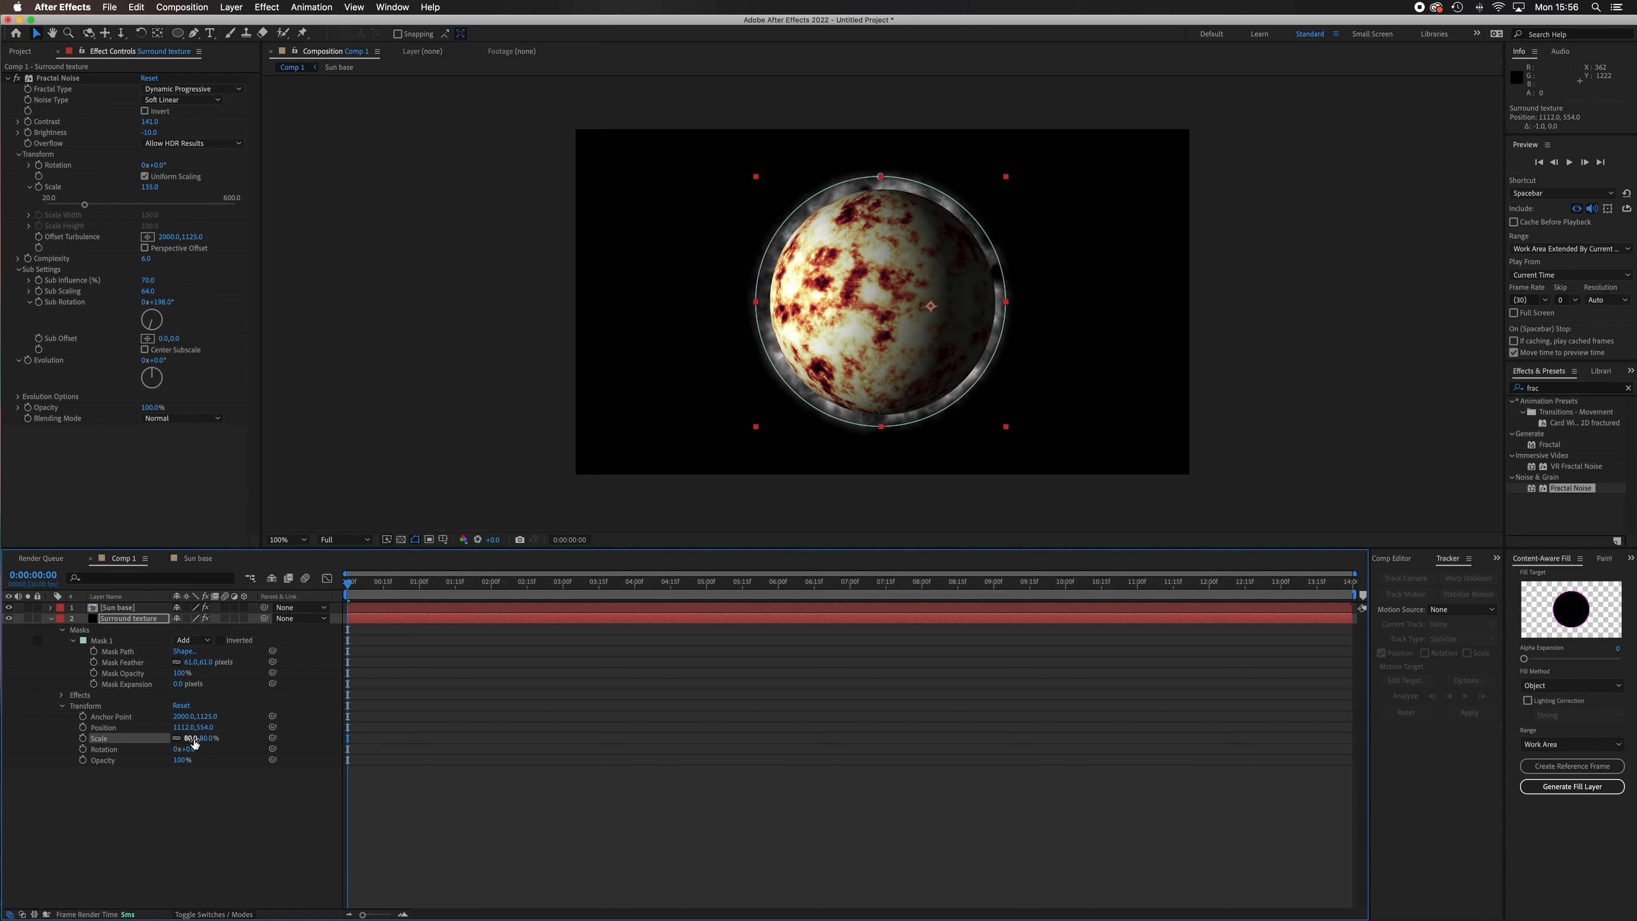
{"action": "left_click", "coordinate": [173, 830]}
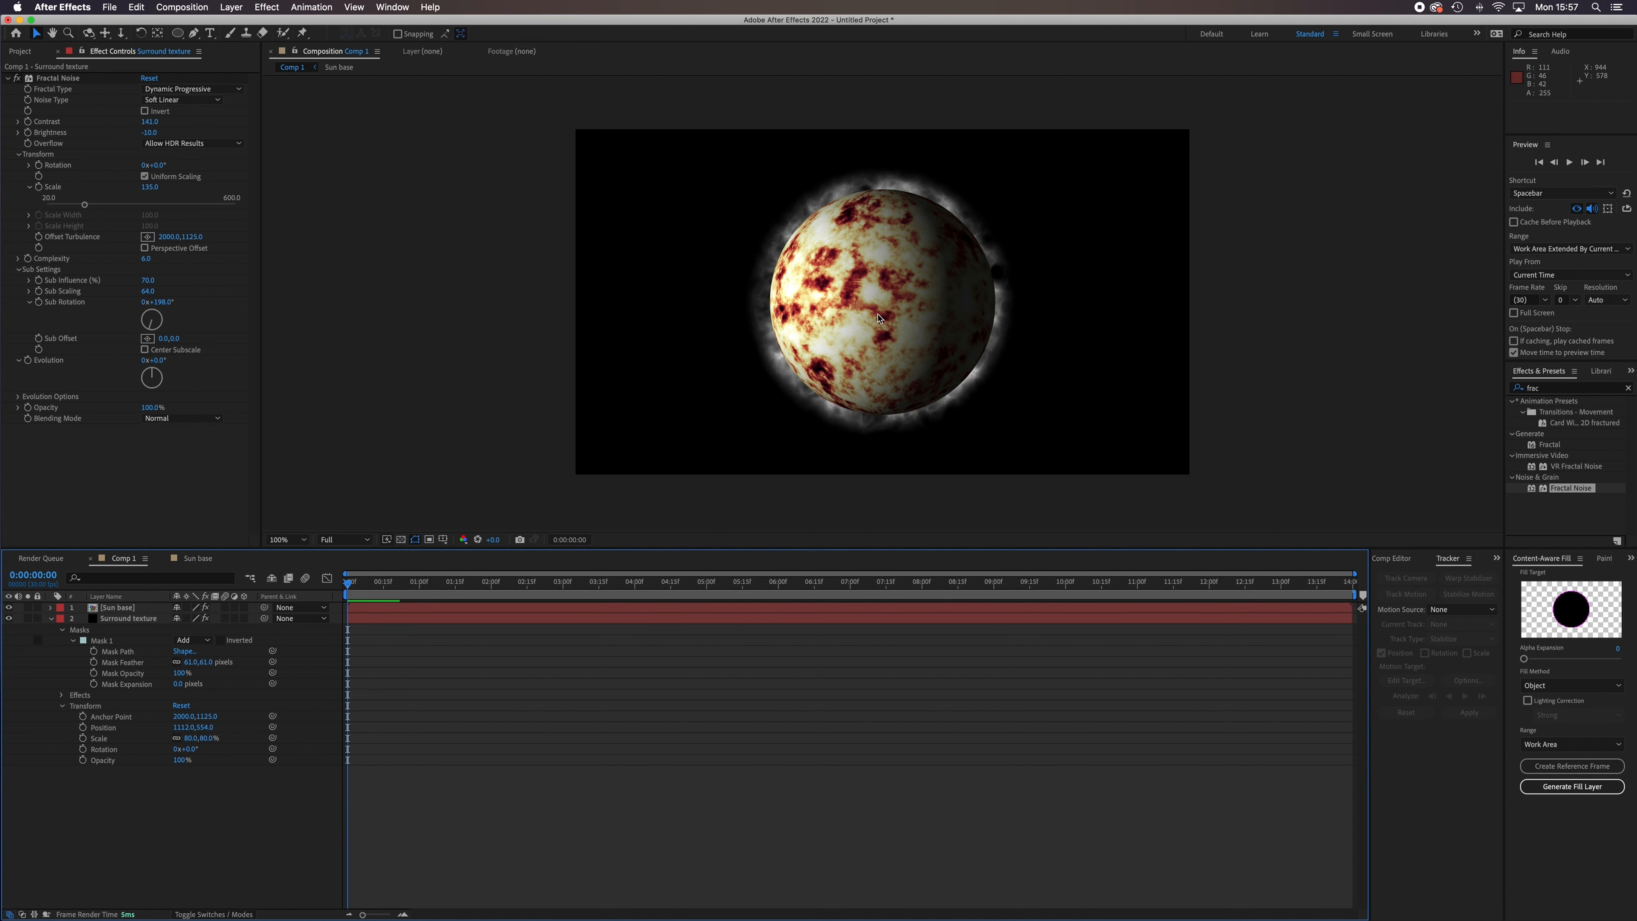
{"action": "left_click", "coordinate": [52, 620]}
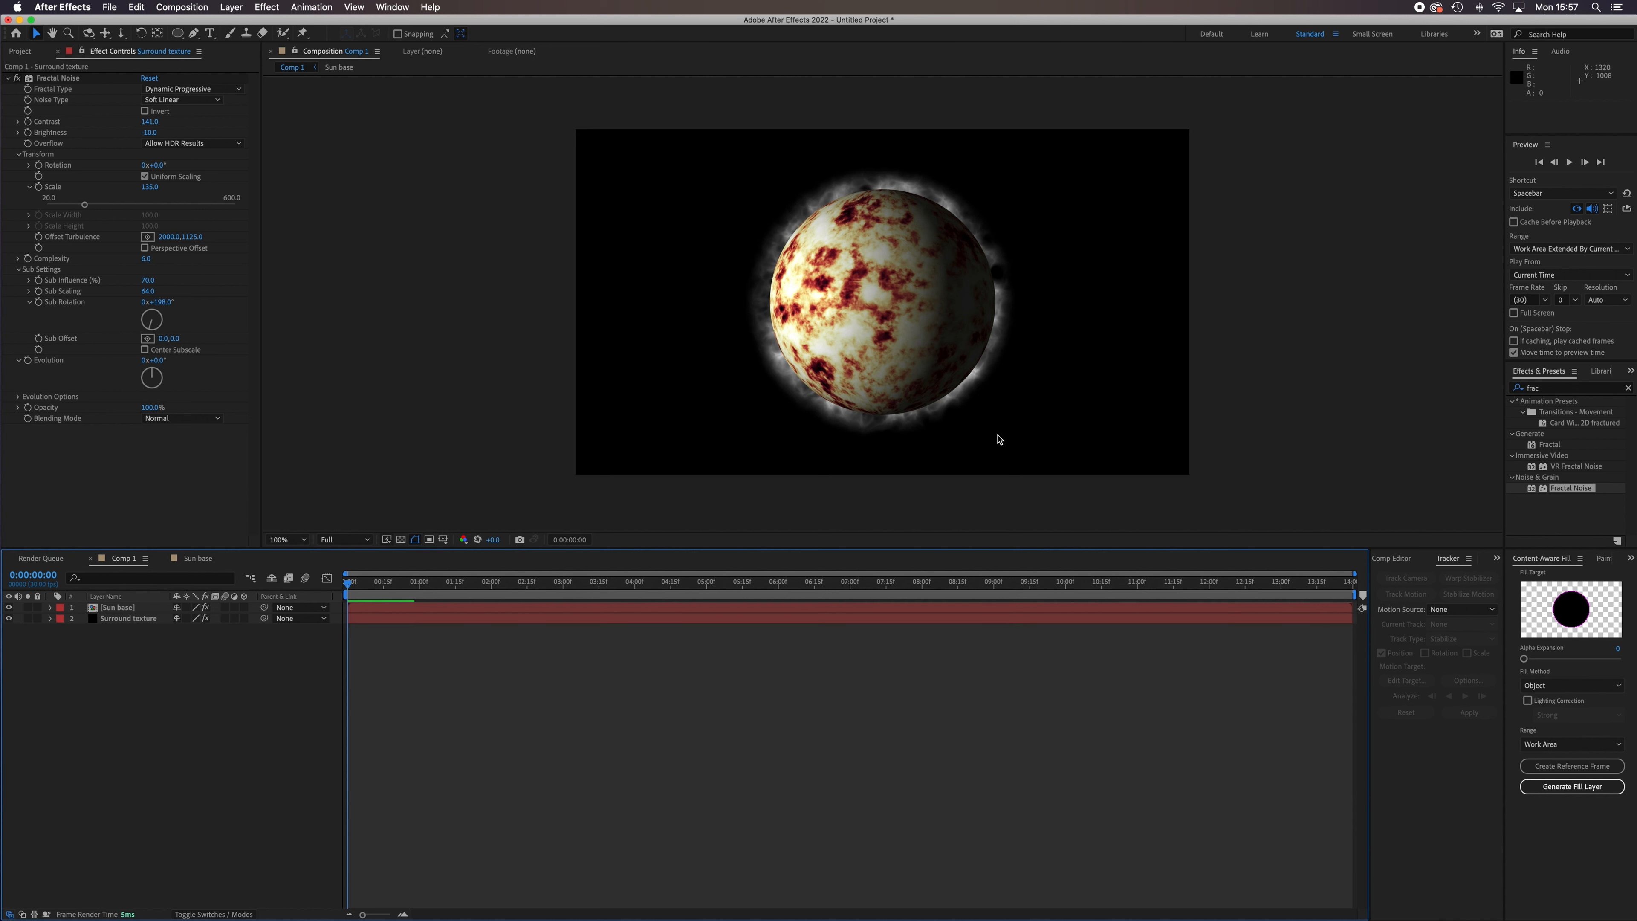
Set the Sun base's CC Sphere shading to a Diffuse of 0 and an Ambient of 80.
{"action": "left_click", "coordinate": [132, 609]}
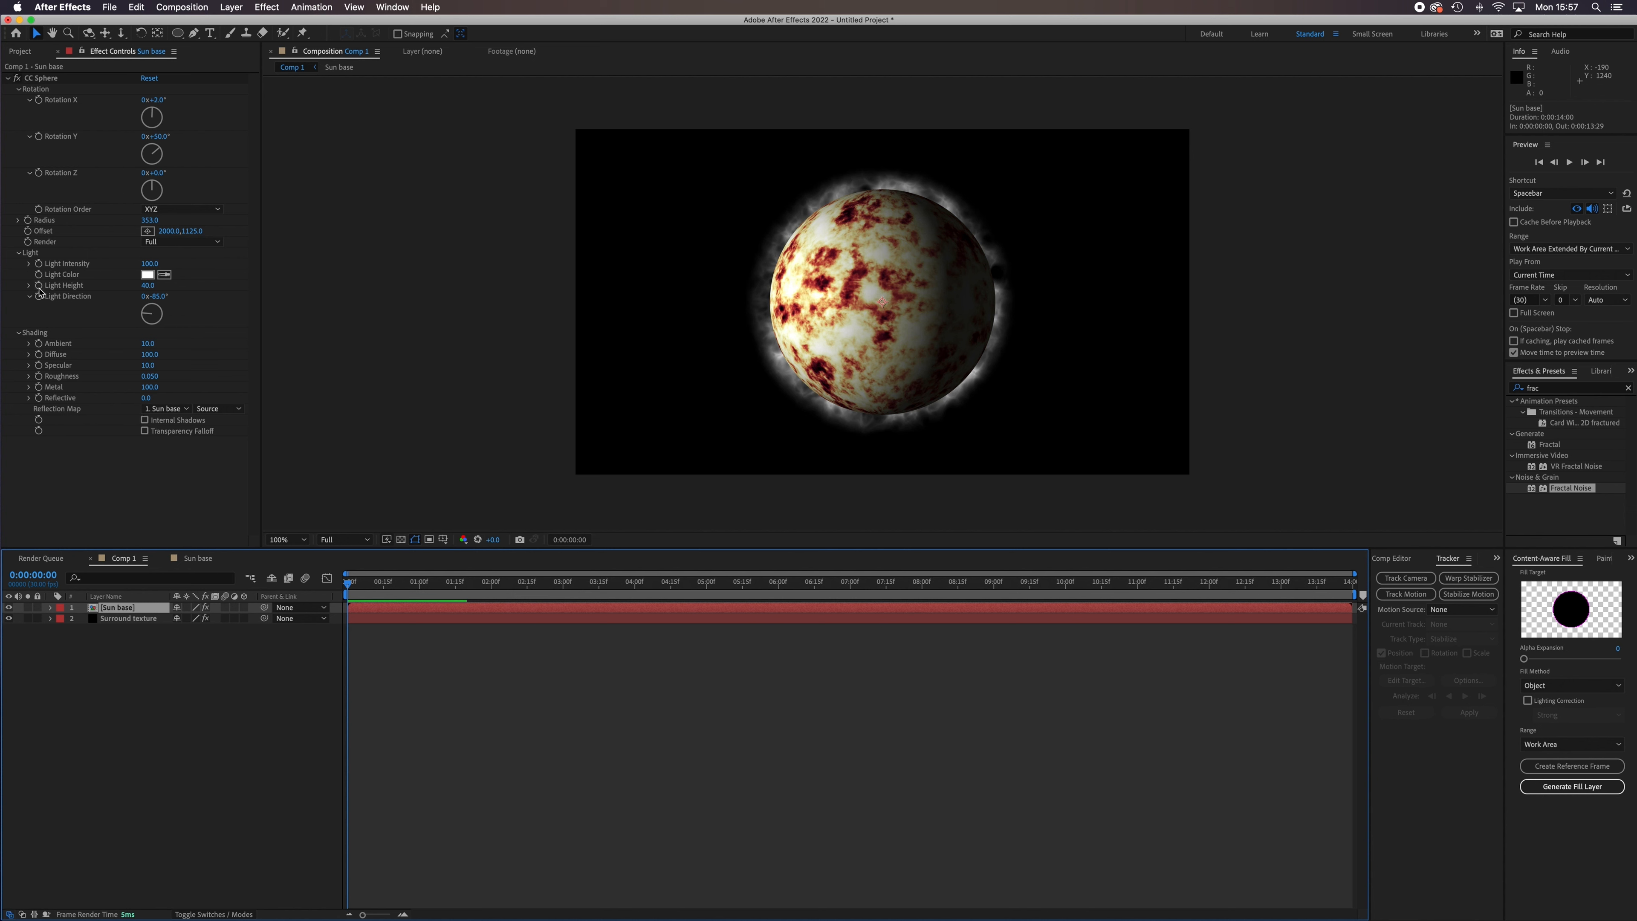
{"action": "left_click", "coordinate": [150, 354]}
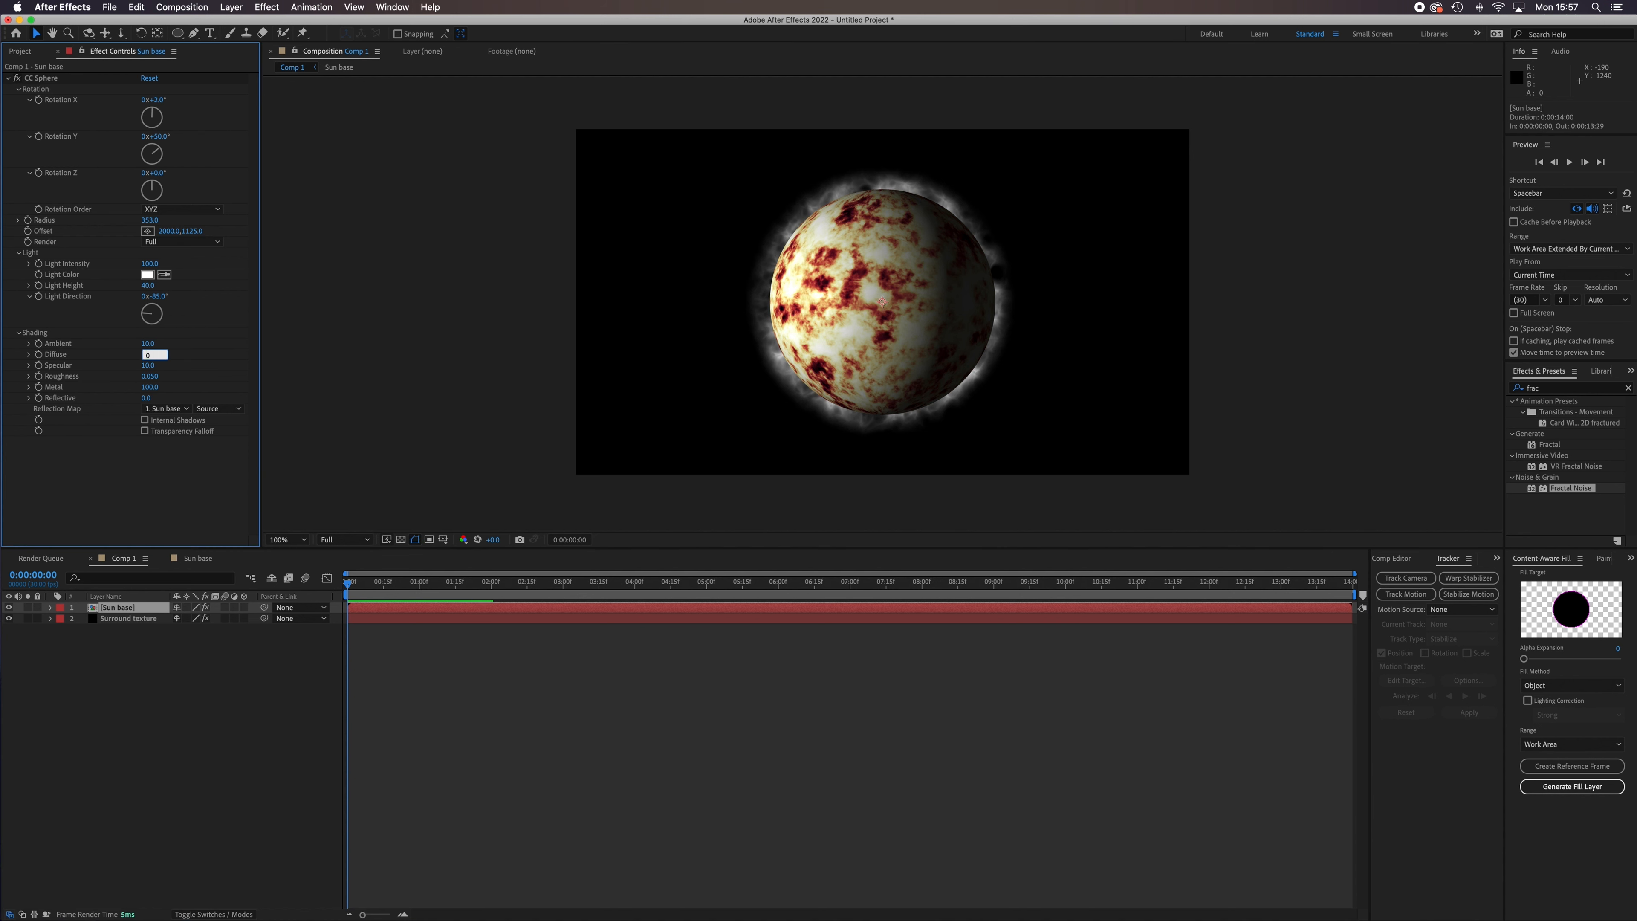
{"action": "key", "text": "Return"}
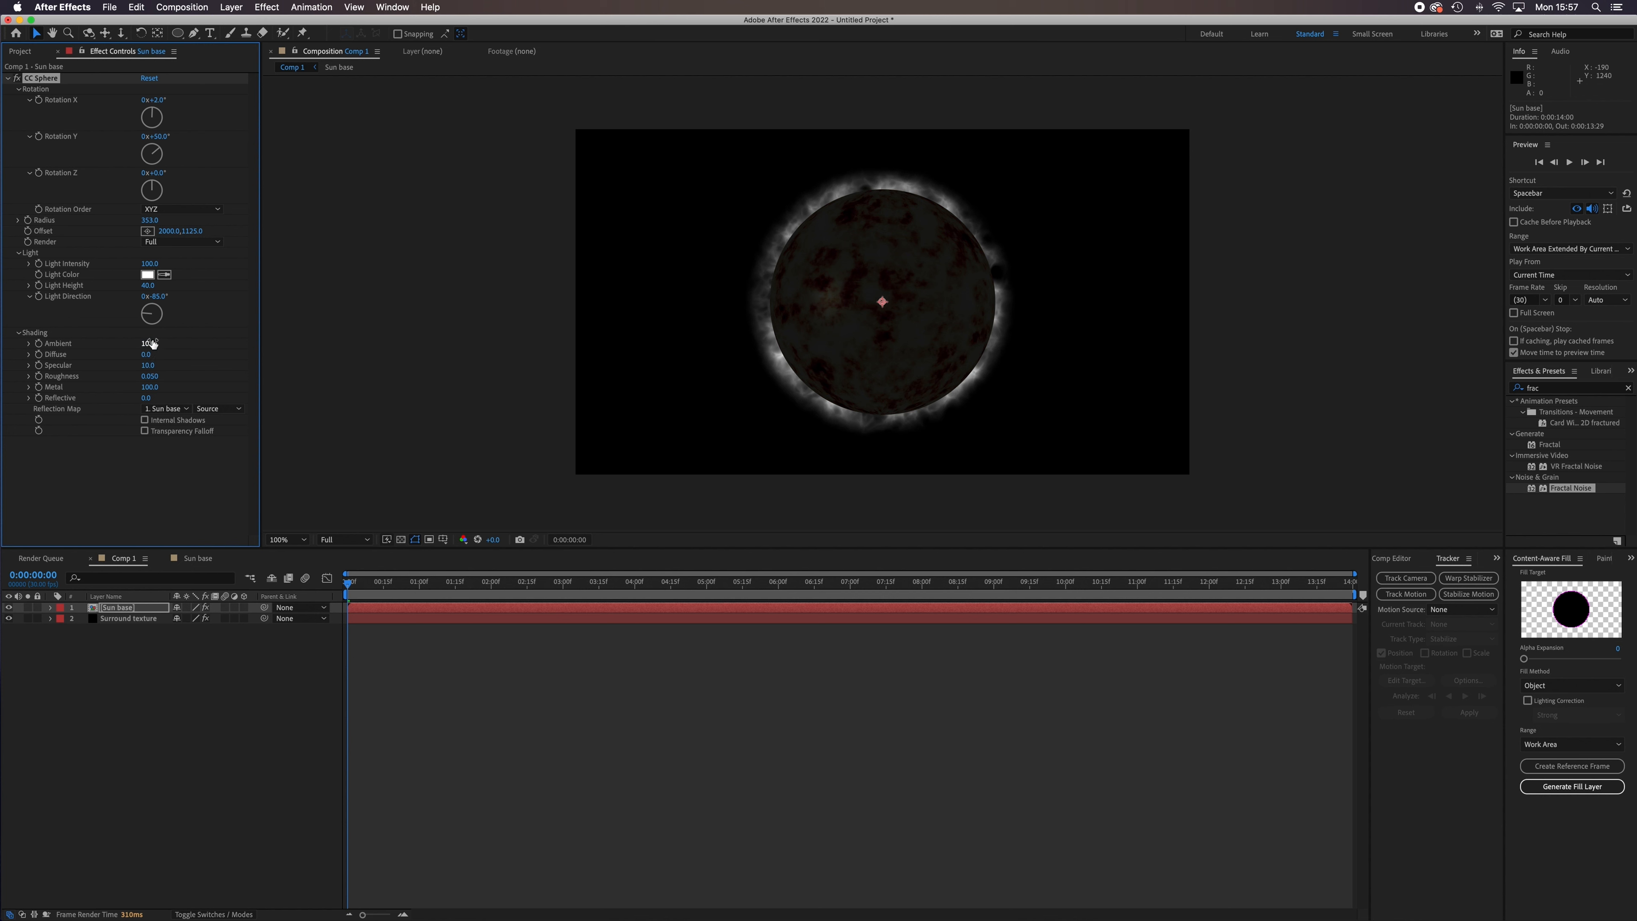
{"action": "left_click_drag", "start_coordinate": [149, 347], "coordinate": [199, 349]}
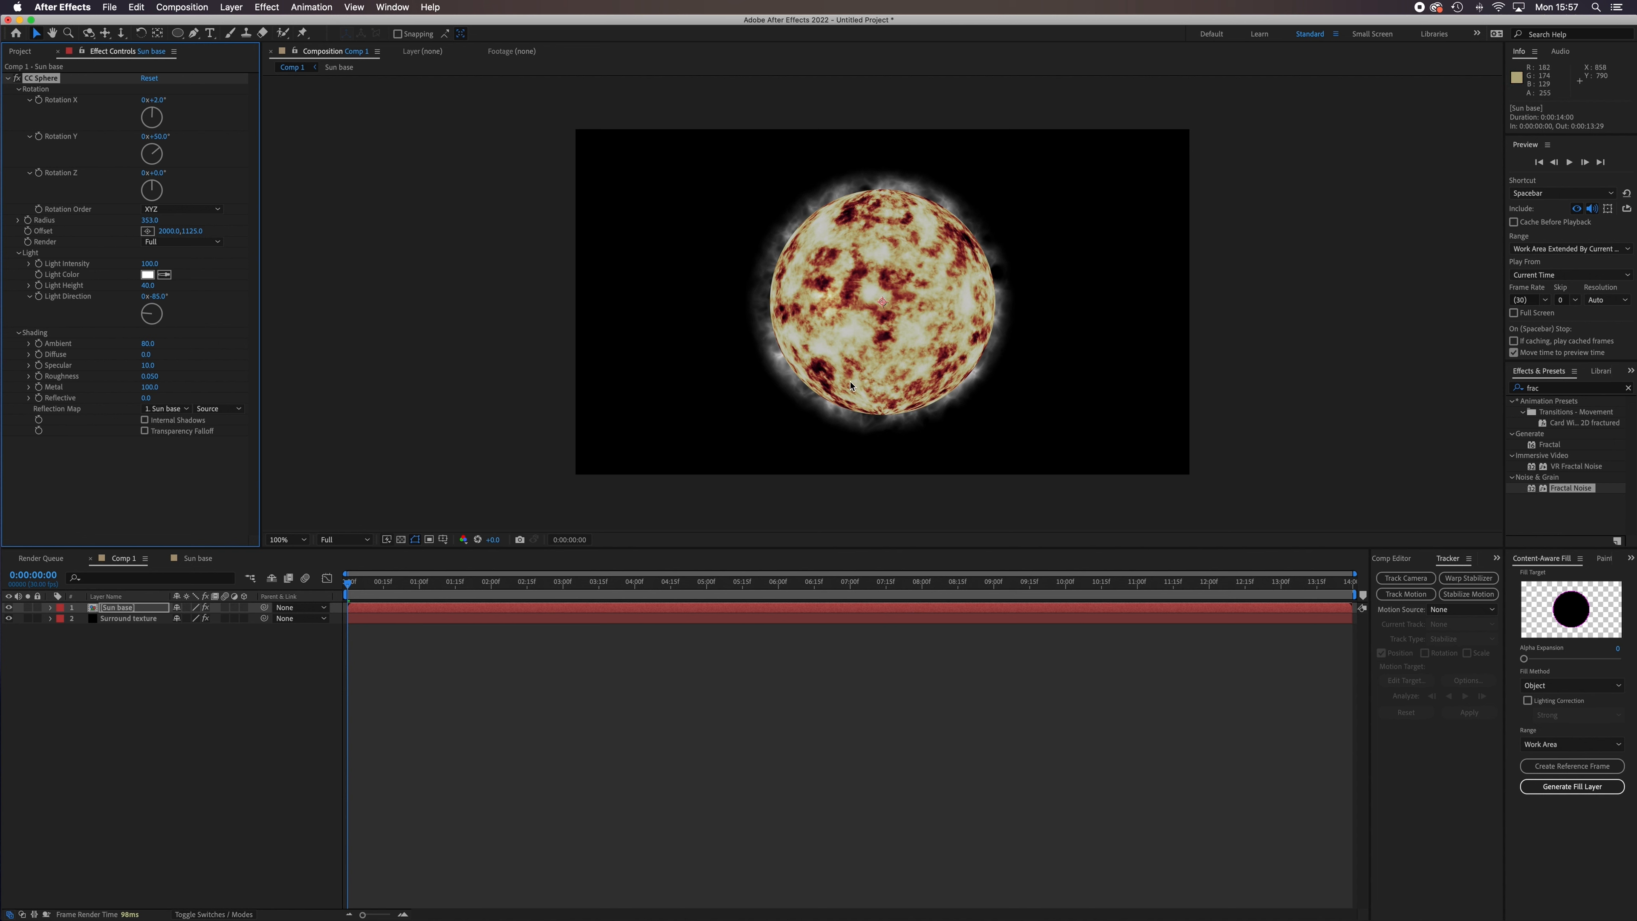
Scale the Surround texture layer to 83% and nudge its position to 1120, 556 to centre it behind the sphere.
{"action": "left_click", "coordinate": [128, 619]}
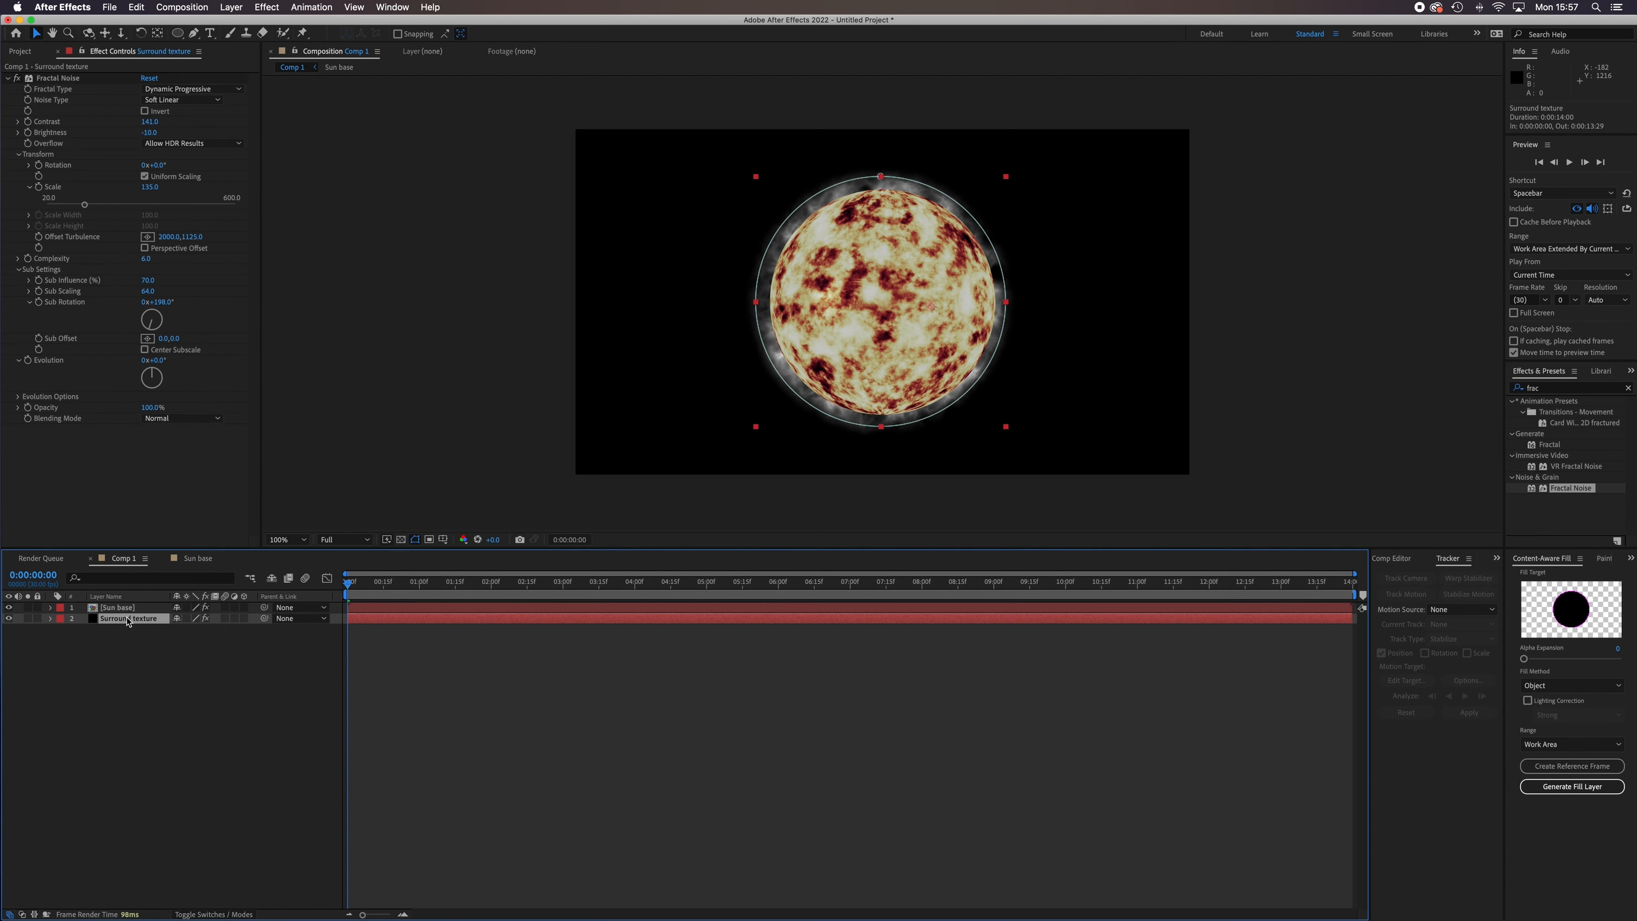
{"action": "left_click", "coordinate": [51, 619]}
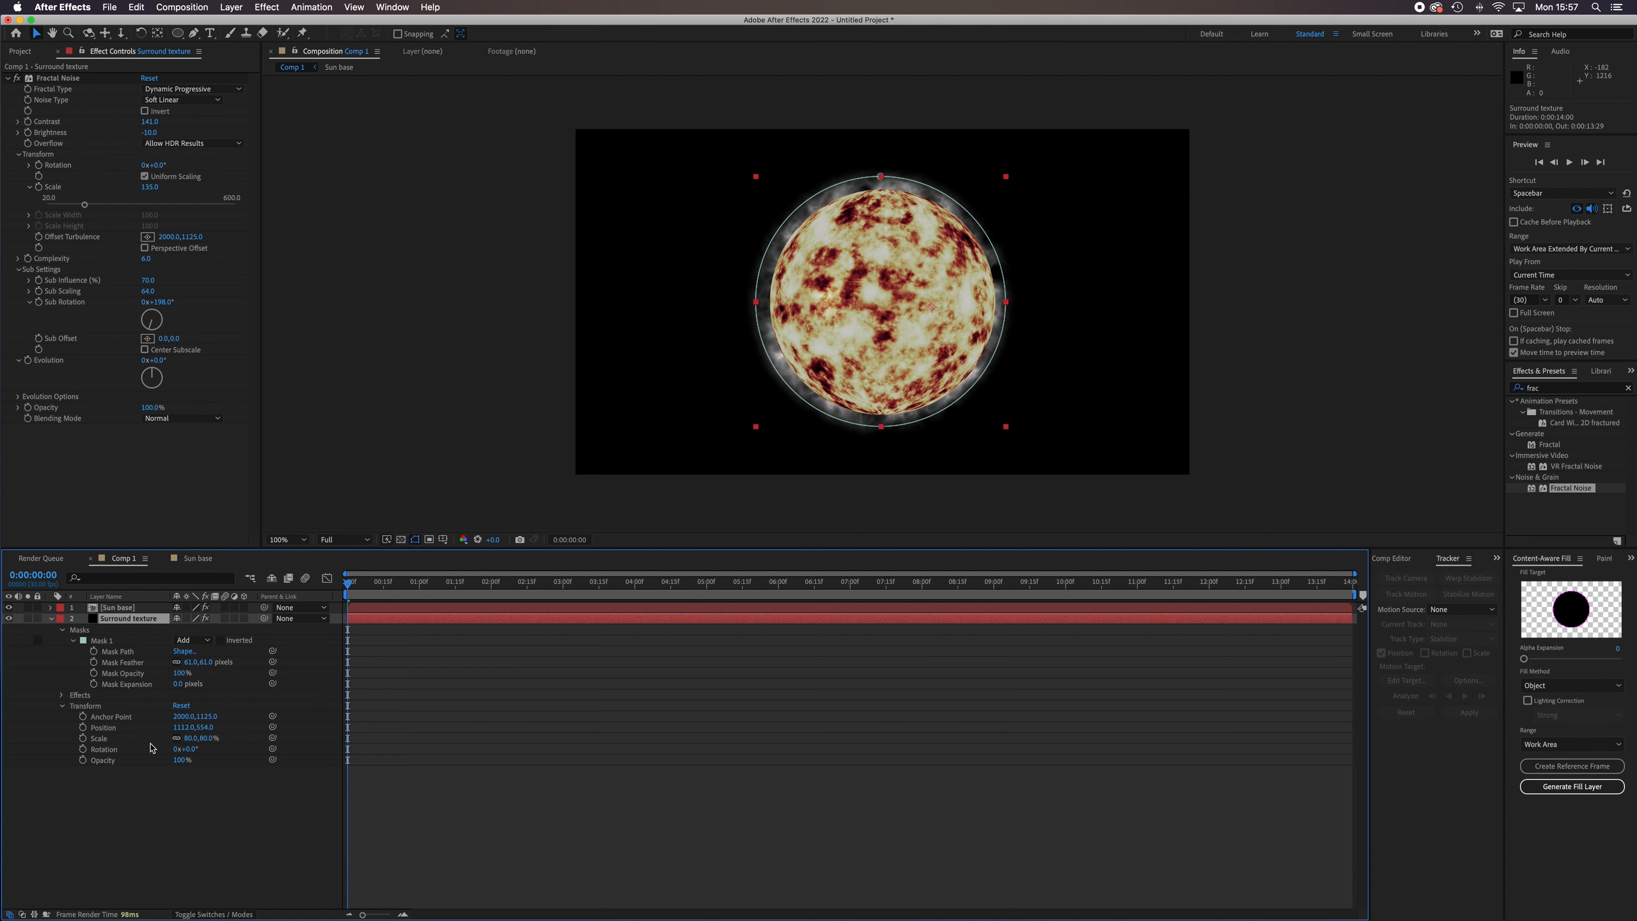
{"action": "left_click_drag", "start_coordinate": [190, 739], "coordinate": [190, 739]}
{"action": "left_click", "coordinate": [153, 728]}
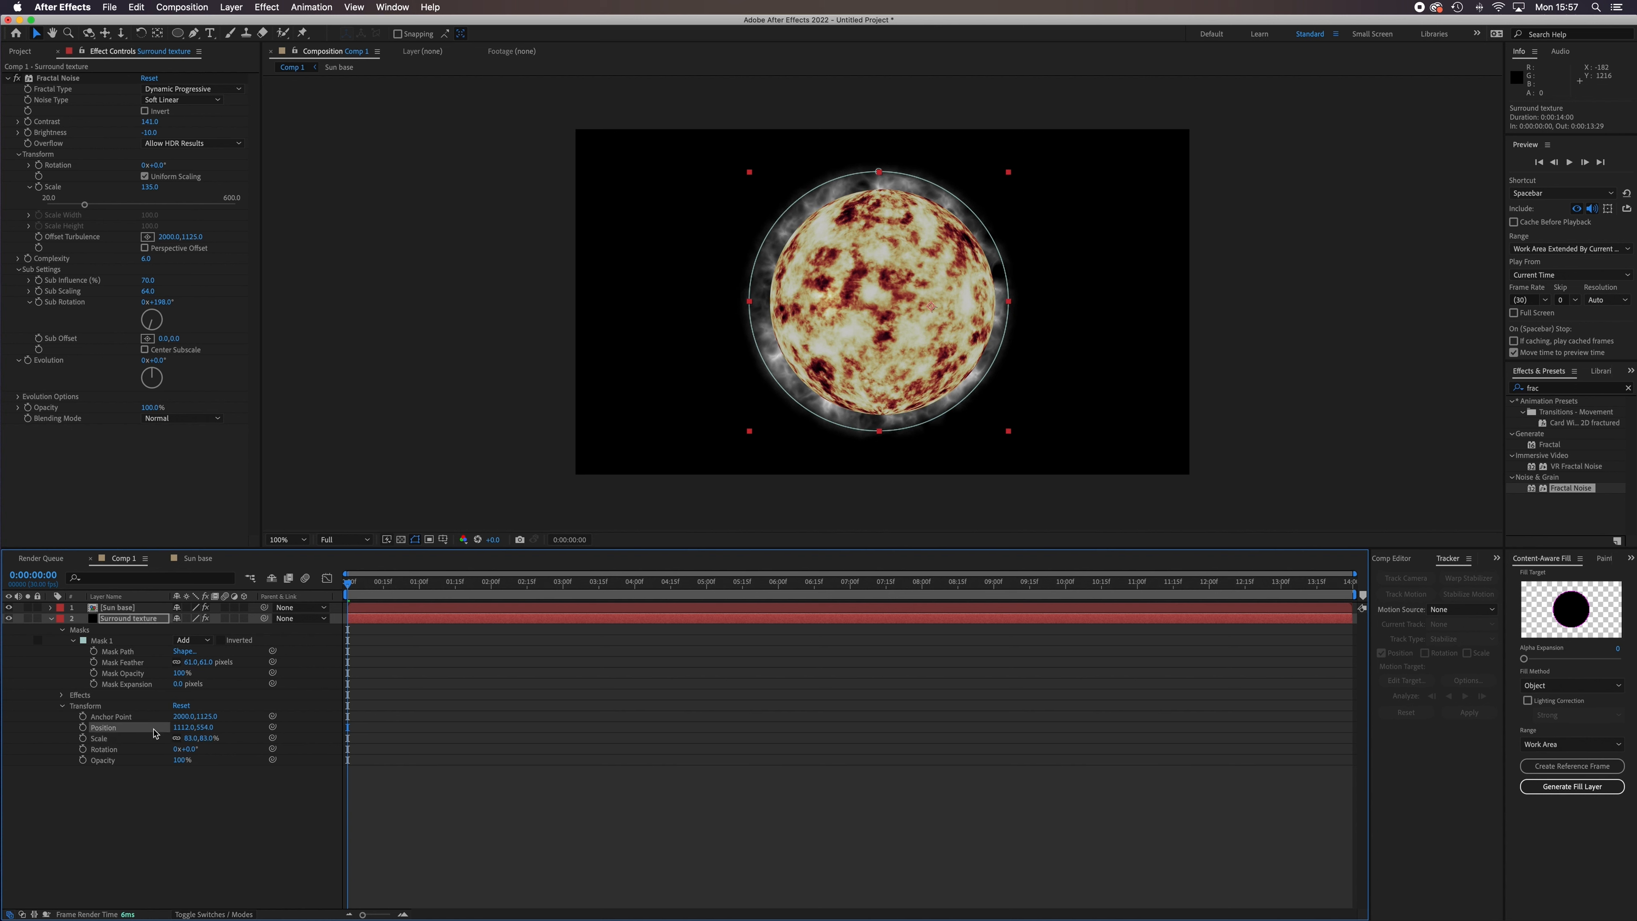
{"action": "key", "text": "Right"}
{"action": "key", "text": "Right"}
{"action": "key", "text": "Right"}
{"action": "key", "text": "Right"}
{"action": "key", "text": "Right"}
{"action": "key", "text": "Right"}
{"action": "key", "text": "Right"}
{"action": "key", "text": "Right"}
{"action": "key", "text": "Right"}
{"action": "key", "text": "Right"}
{"action": "key", "text": "Down"}
{"action": "key", "text": "Down"}
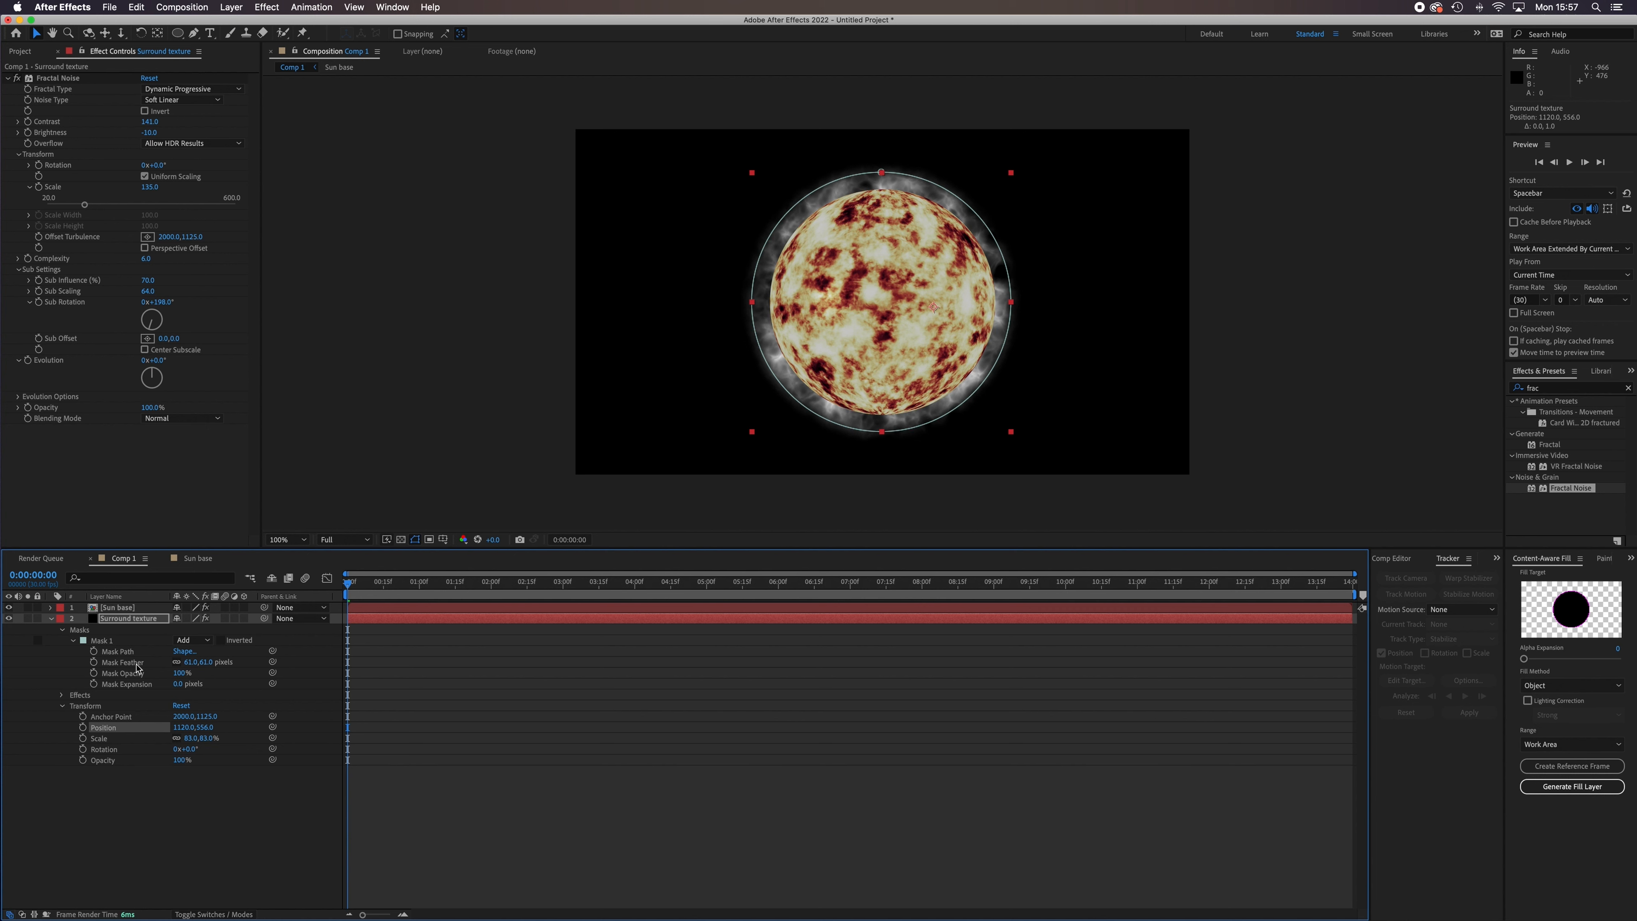
Set the Surround texture layer's Fractal Noise contrast to 214 and brightness to -20.
{"action": "left_click", "coordinate": [116, 821]}
{"action": "left_click", "coordinate": [138, 620]}
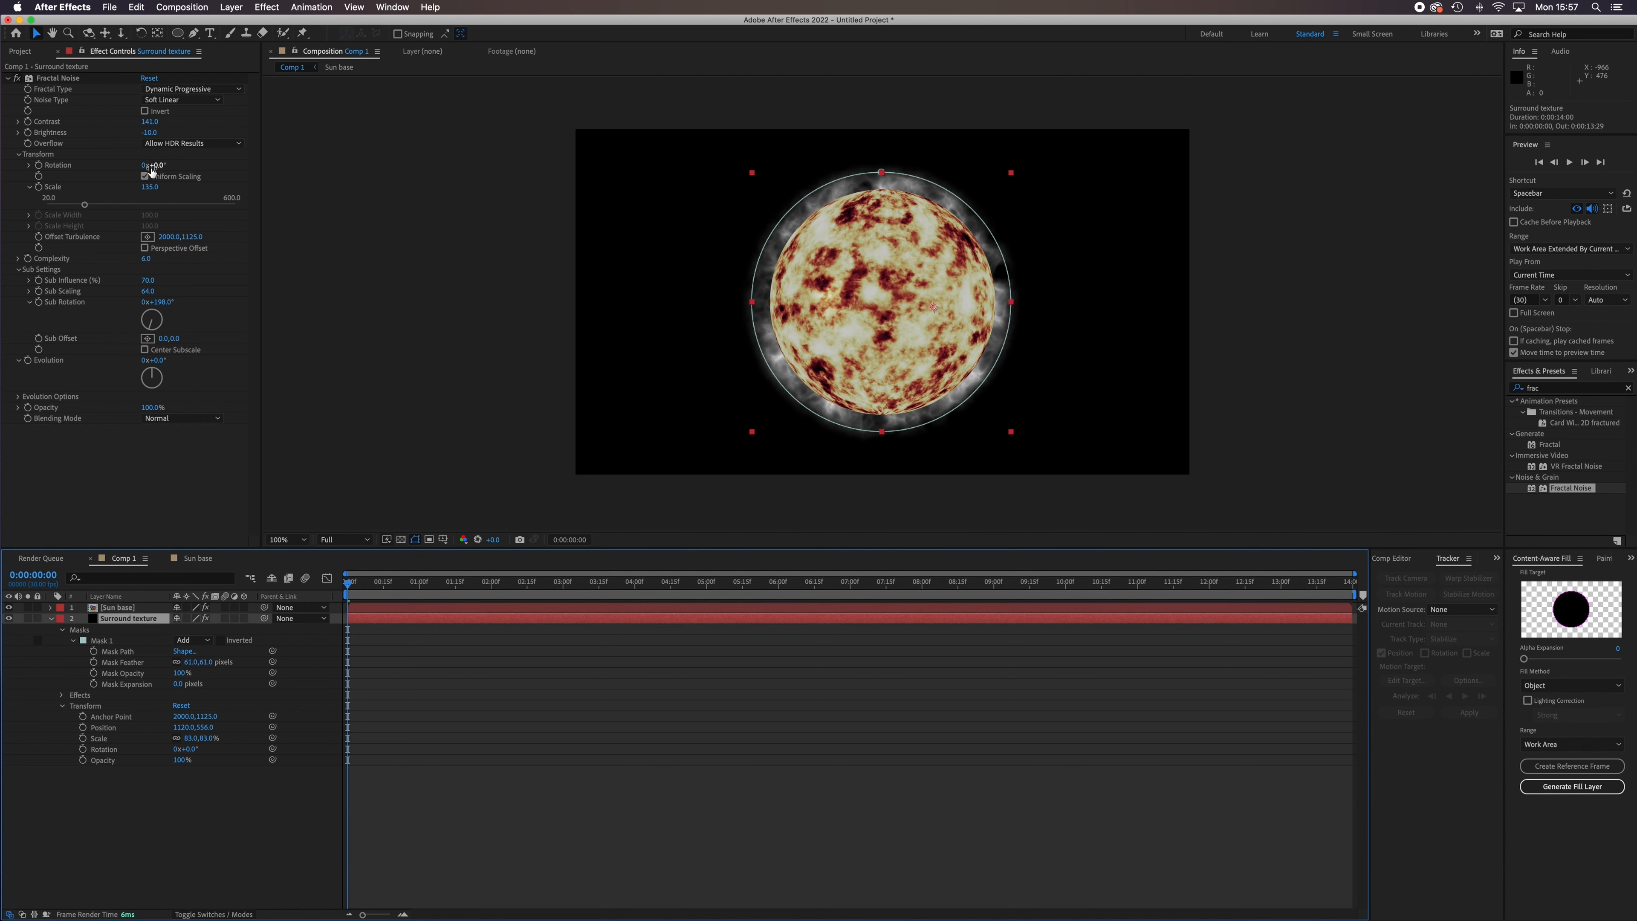
{"action": "mouse_move", "coordinate": [149, 122]}
{"action": "left_mouse_down"}
{"action": "mouse_move", "coordinate": [210, 134]}
{"action": "mouse_move", "coordinate": [146, 137]}
{"action": "left_mouse_up"}
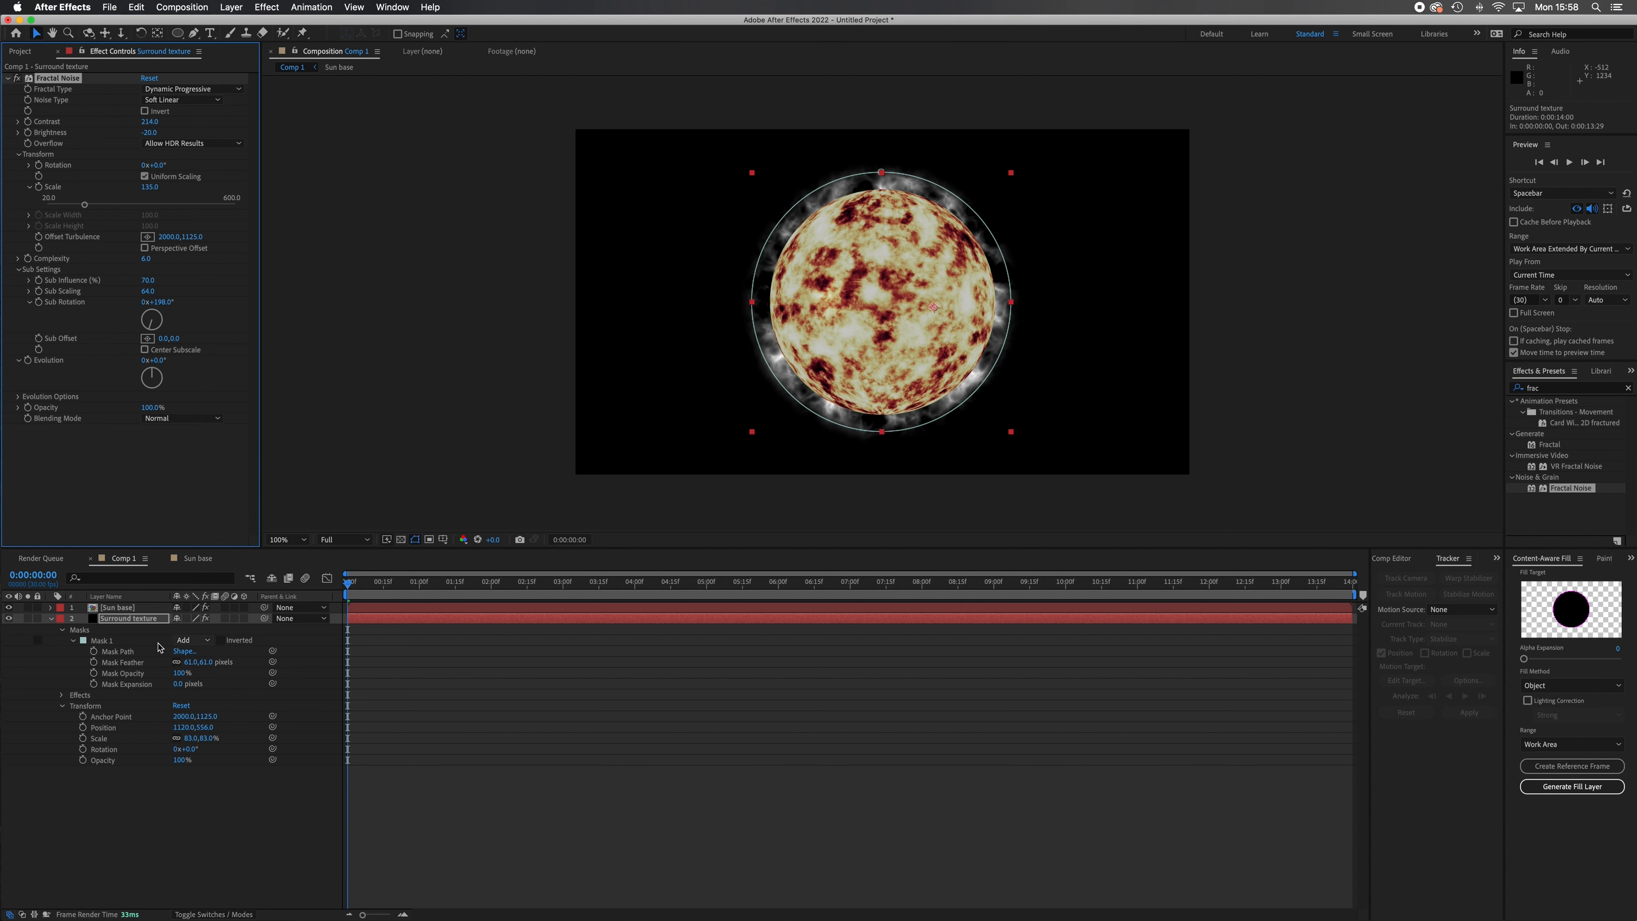
Add a Solid Composite effect to the Surround texture layer and set its colour to black, 000000.
{"action": "right_click", "coordinate": [136, 621]}
{"action": "left_click", "coordinate": [87, 791]}
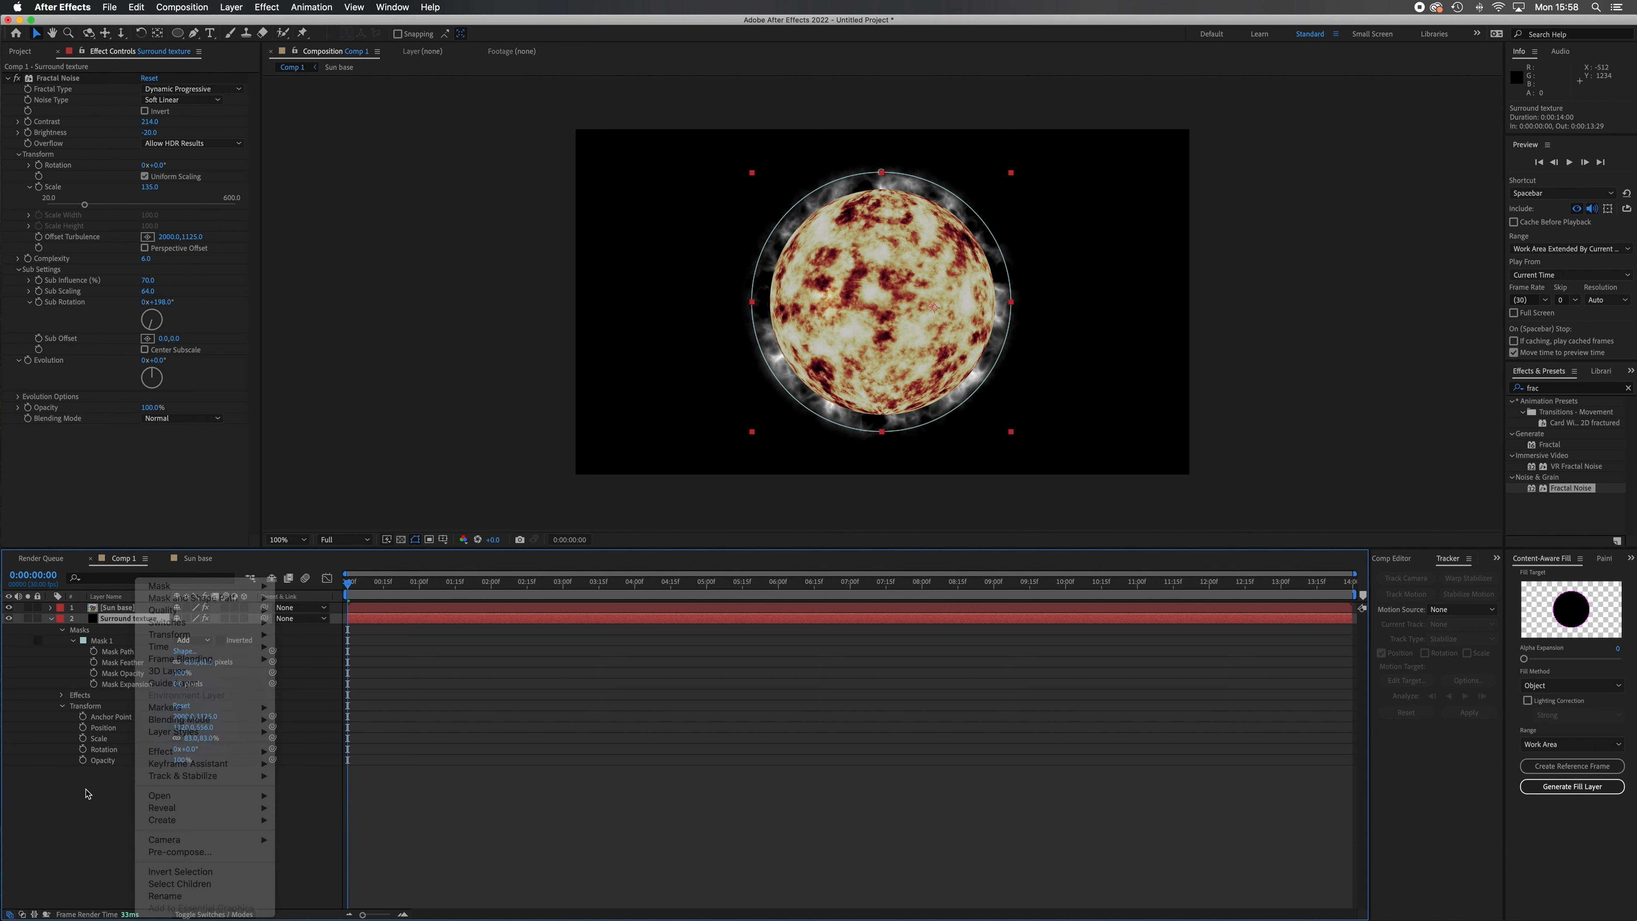
{"action": "left_click", "coordinate": [266, 7]}
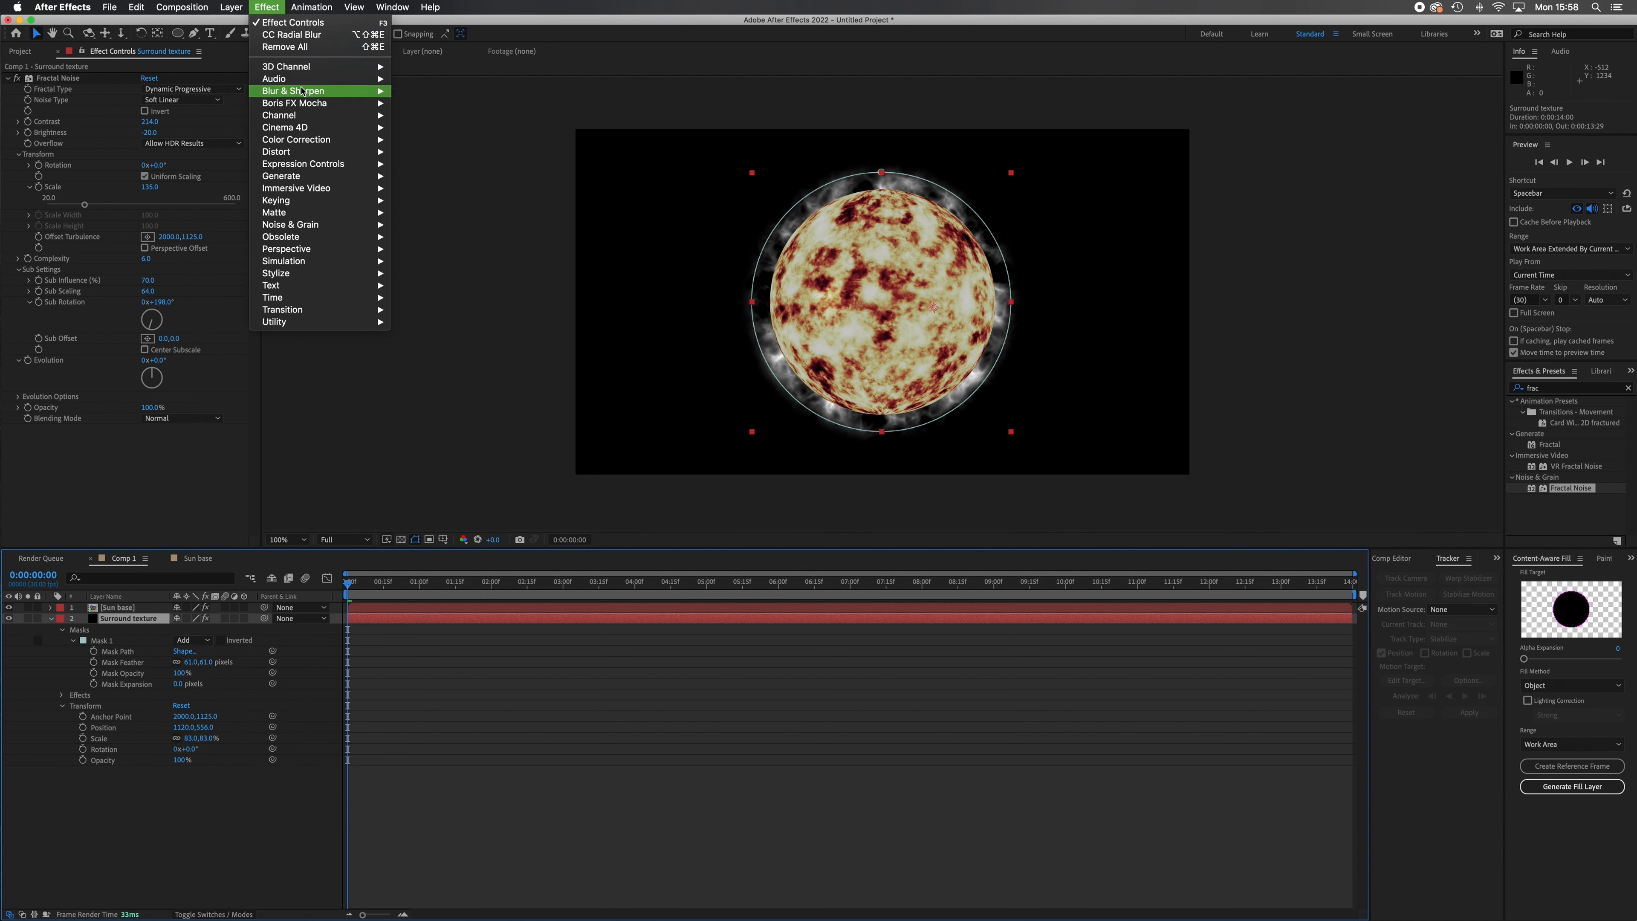
{"action": "mouse_move", "coordinate": [313, 117]}
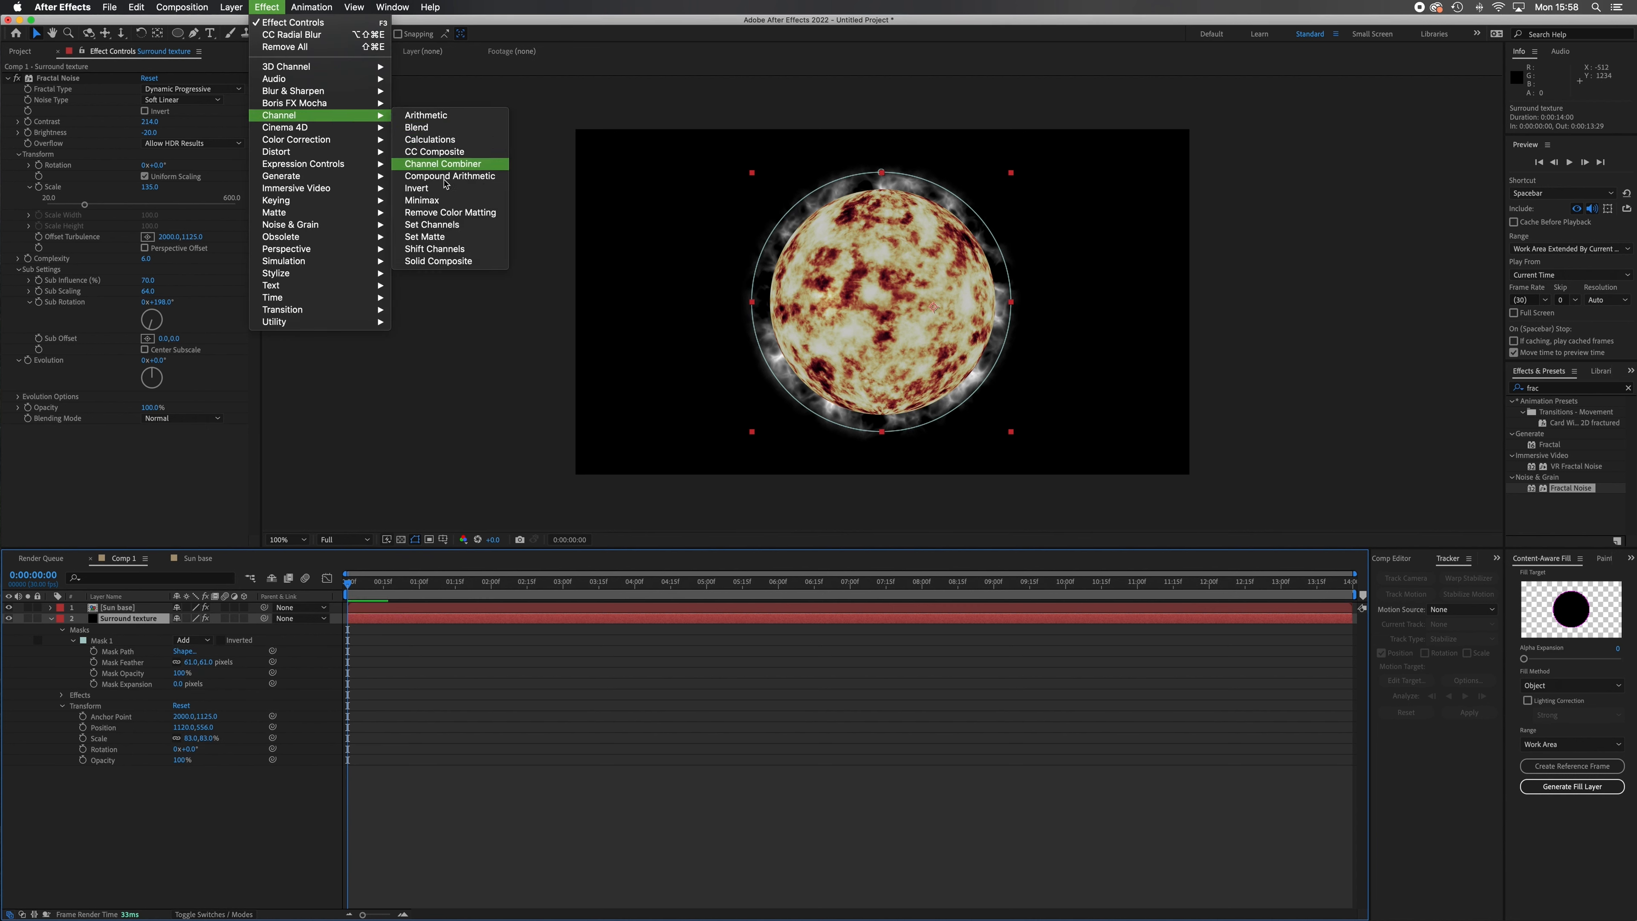
{"action": "left_click", "coordinate": [451, 262]}
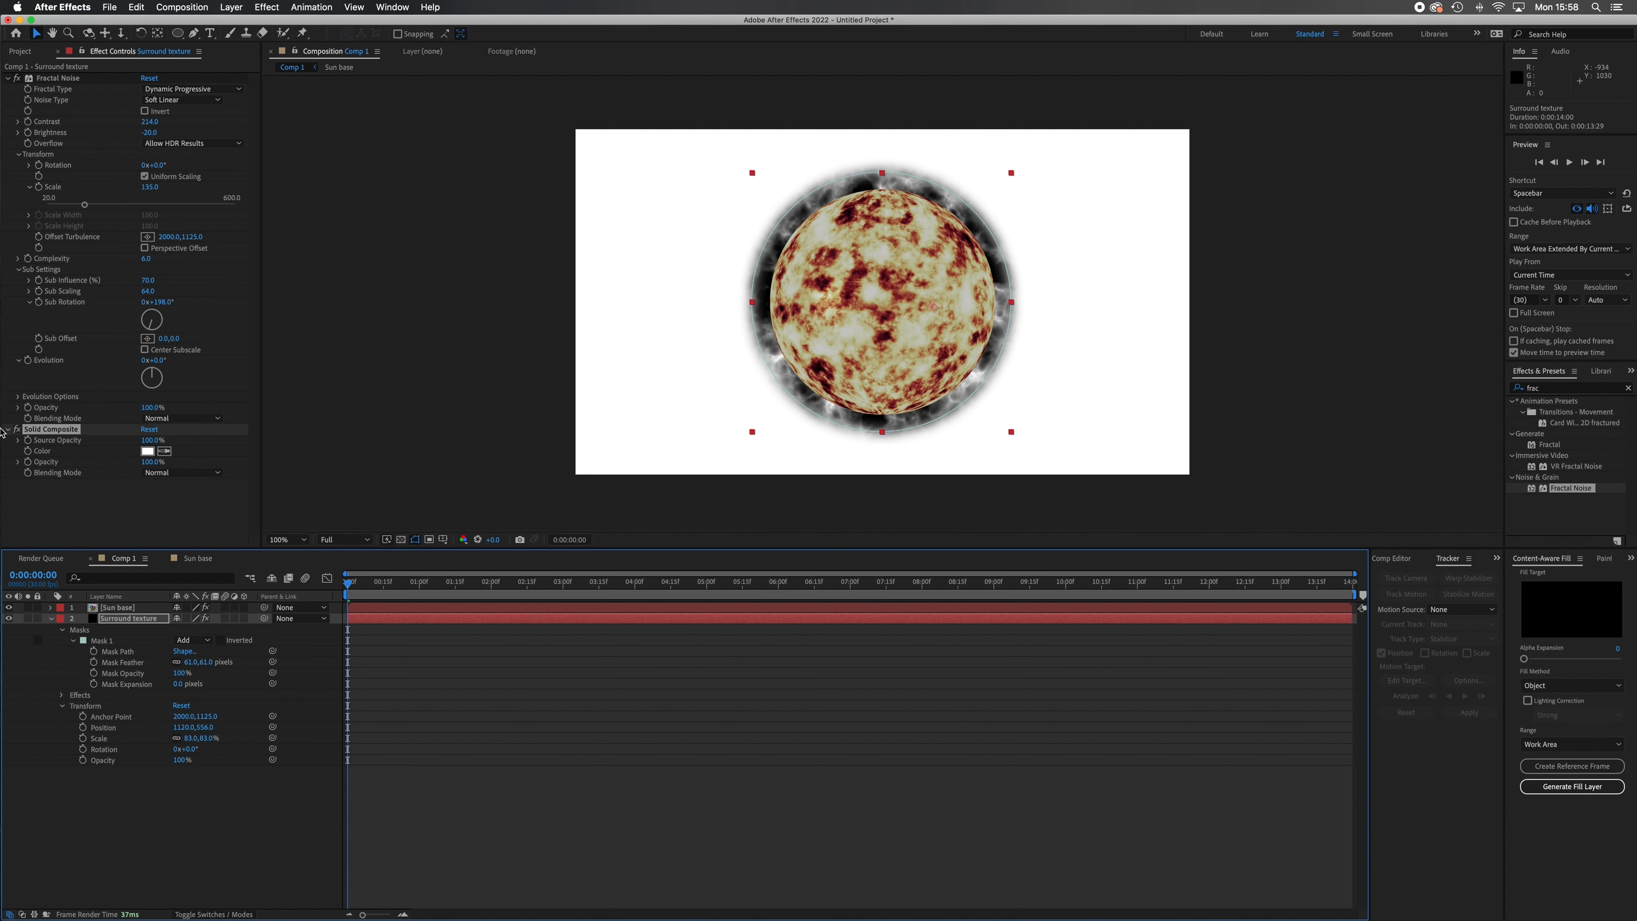
{"action": "left_click", "coordinate": [147, 450]}
{"action": "left_click_drag", "start_coordinate": [773, 489], "coordinate": [527, 624]}
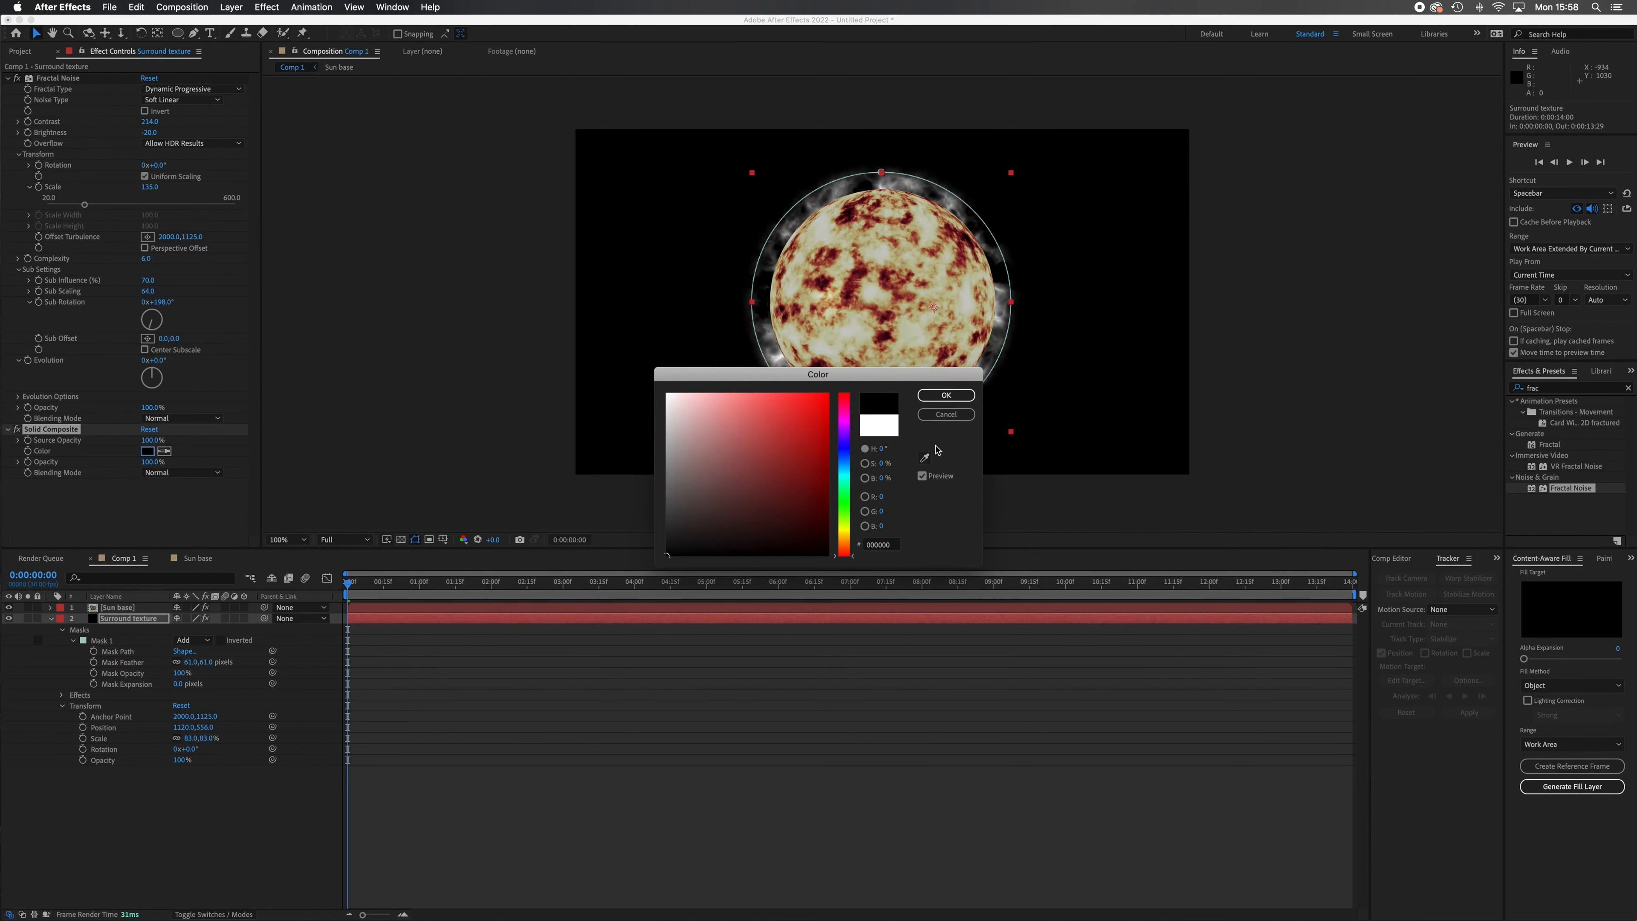
{"action": "left_click", "coordinate": [956, 396]}
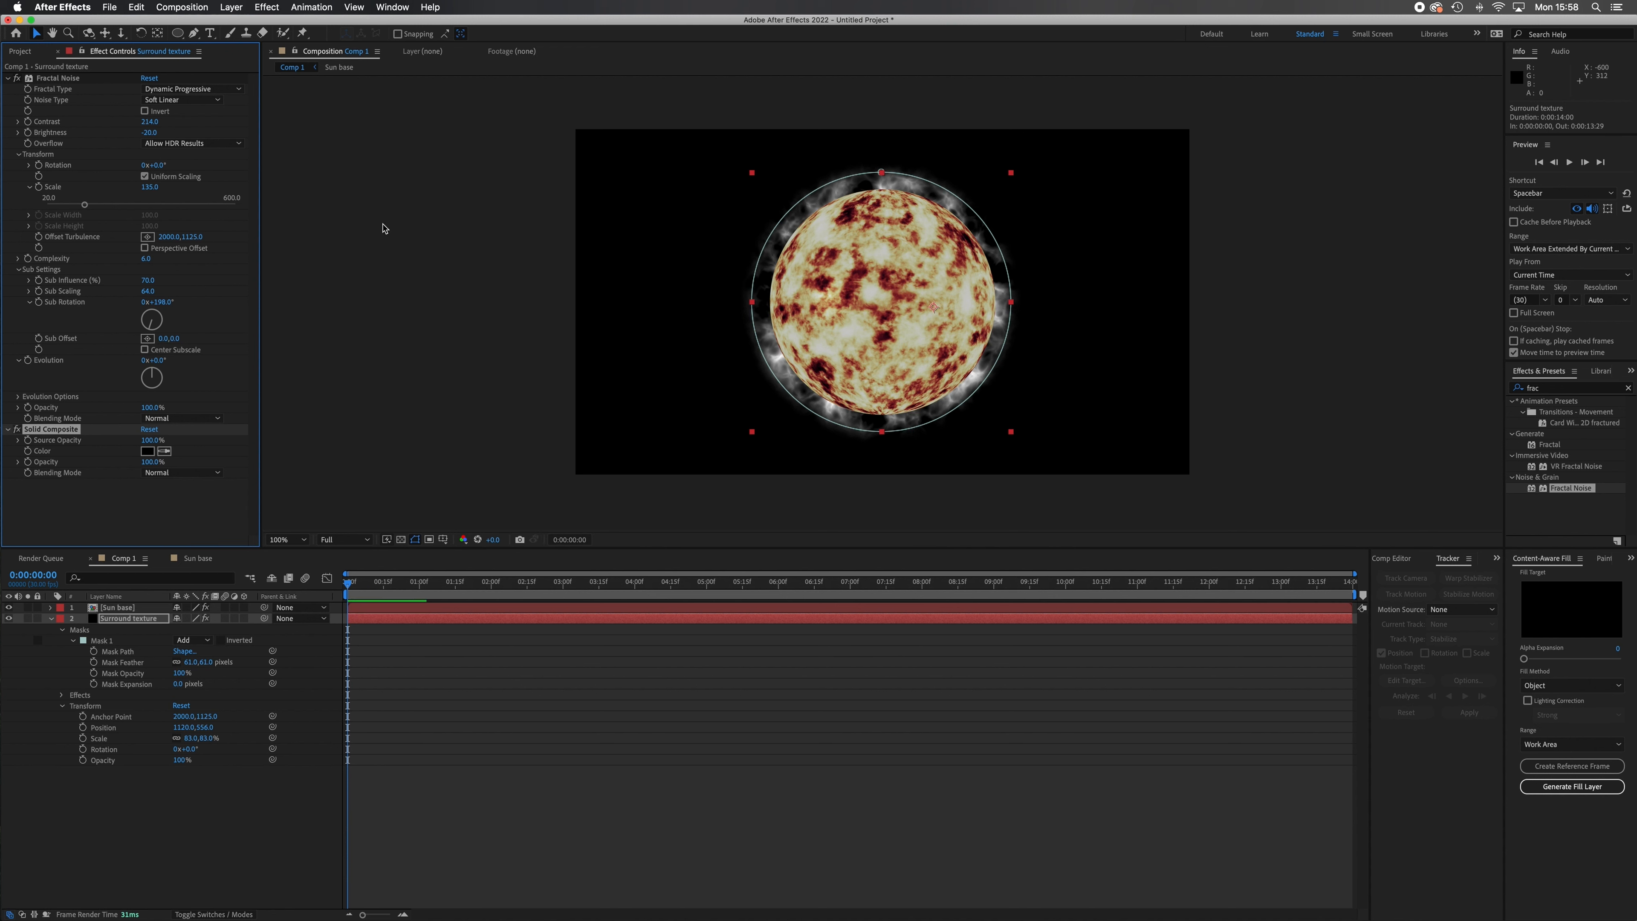
Create a new white solid layer directly above the Surround texture layer.
{"action": "left_click", "coordinate": [231, 7]}
{"action": "mouse_move", "coordinate": [303, 26]}
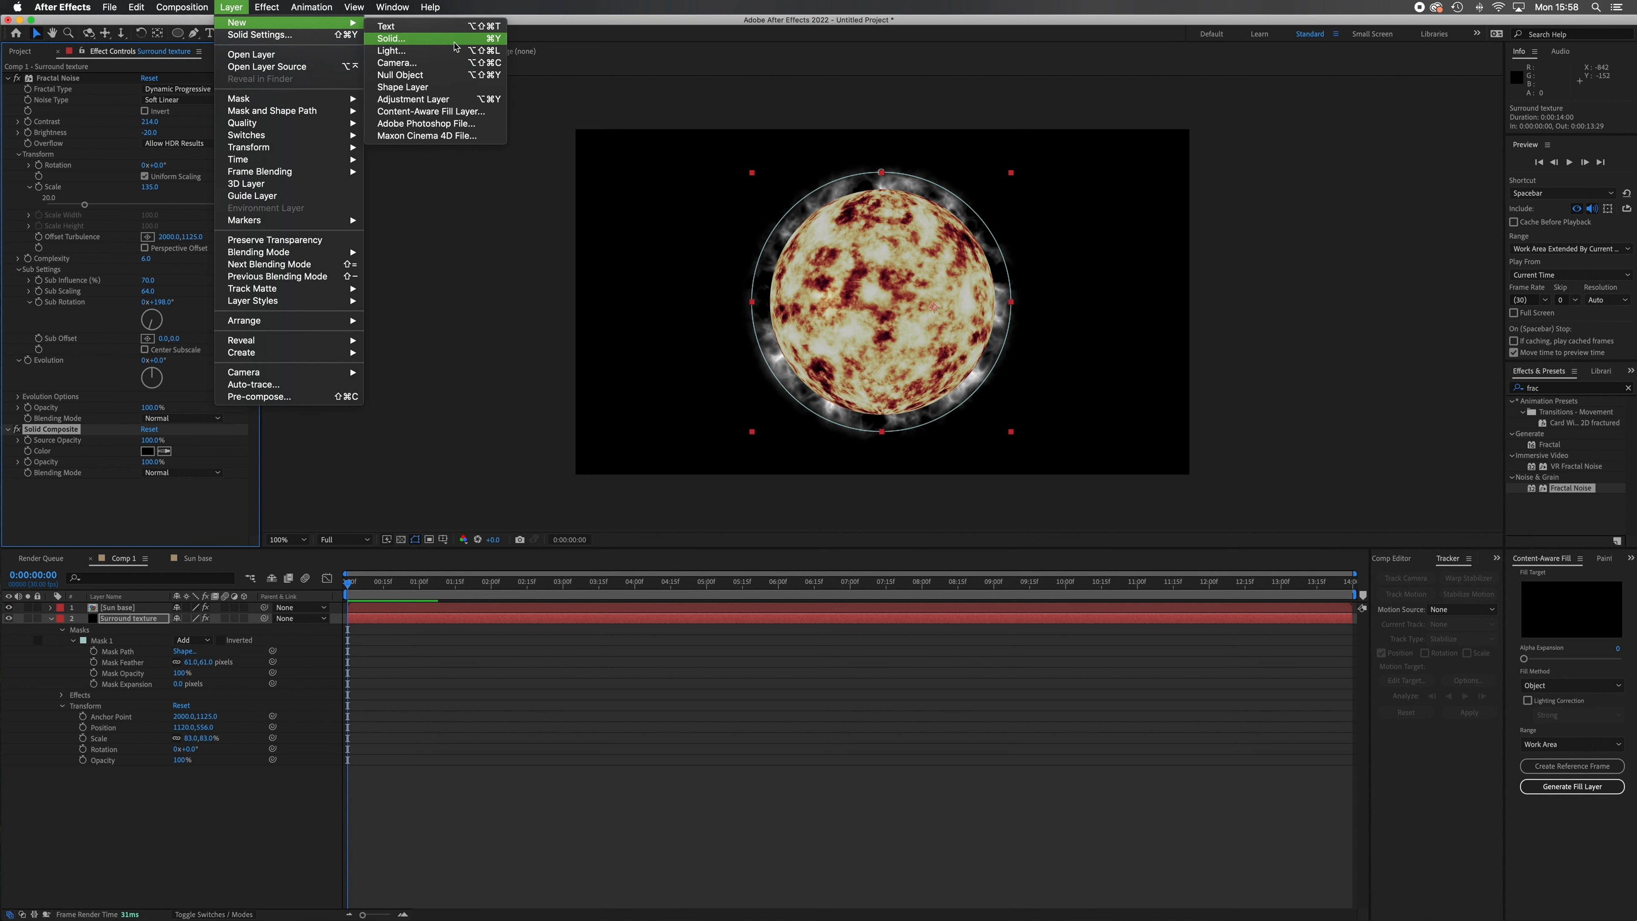
{"action": "left_click", "coordinate": [390, 38]}
{"action": "left_click", "coordinate": [1162, 638]}
{"action": "left_click_drag", "start_coordinate": [775, 482], "coordinate": [531, 311]}
{"action": "left_click", "coordinate": [955, 395]}
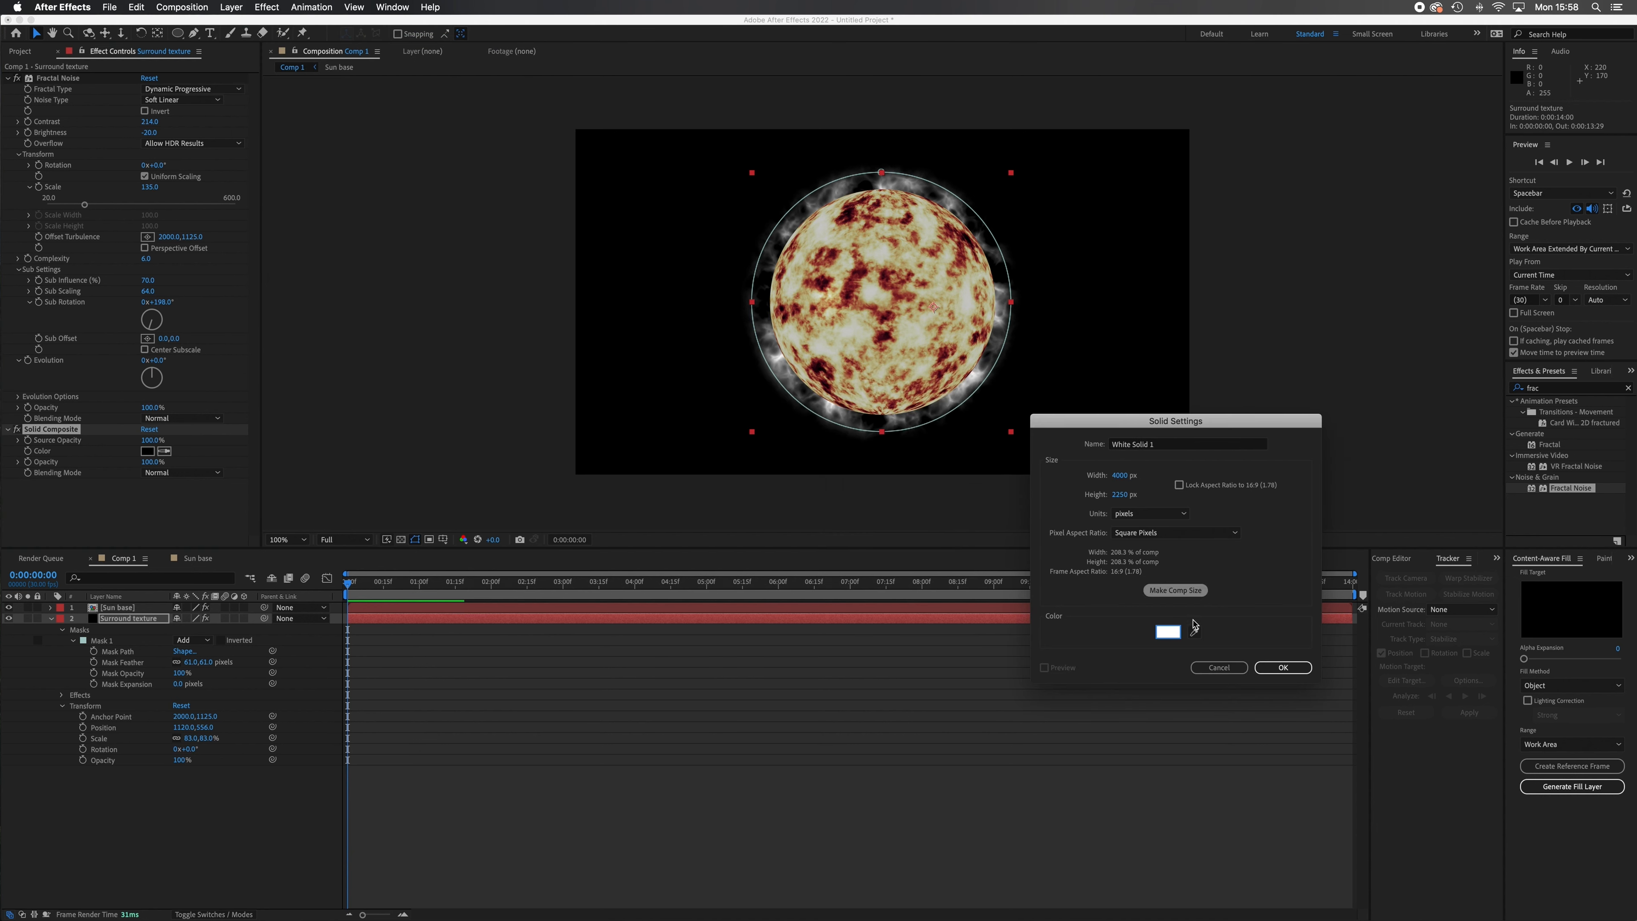
{"action": "left_click", "coordinate": [1283, 667]}
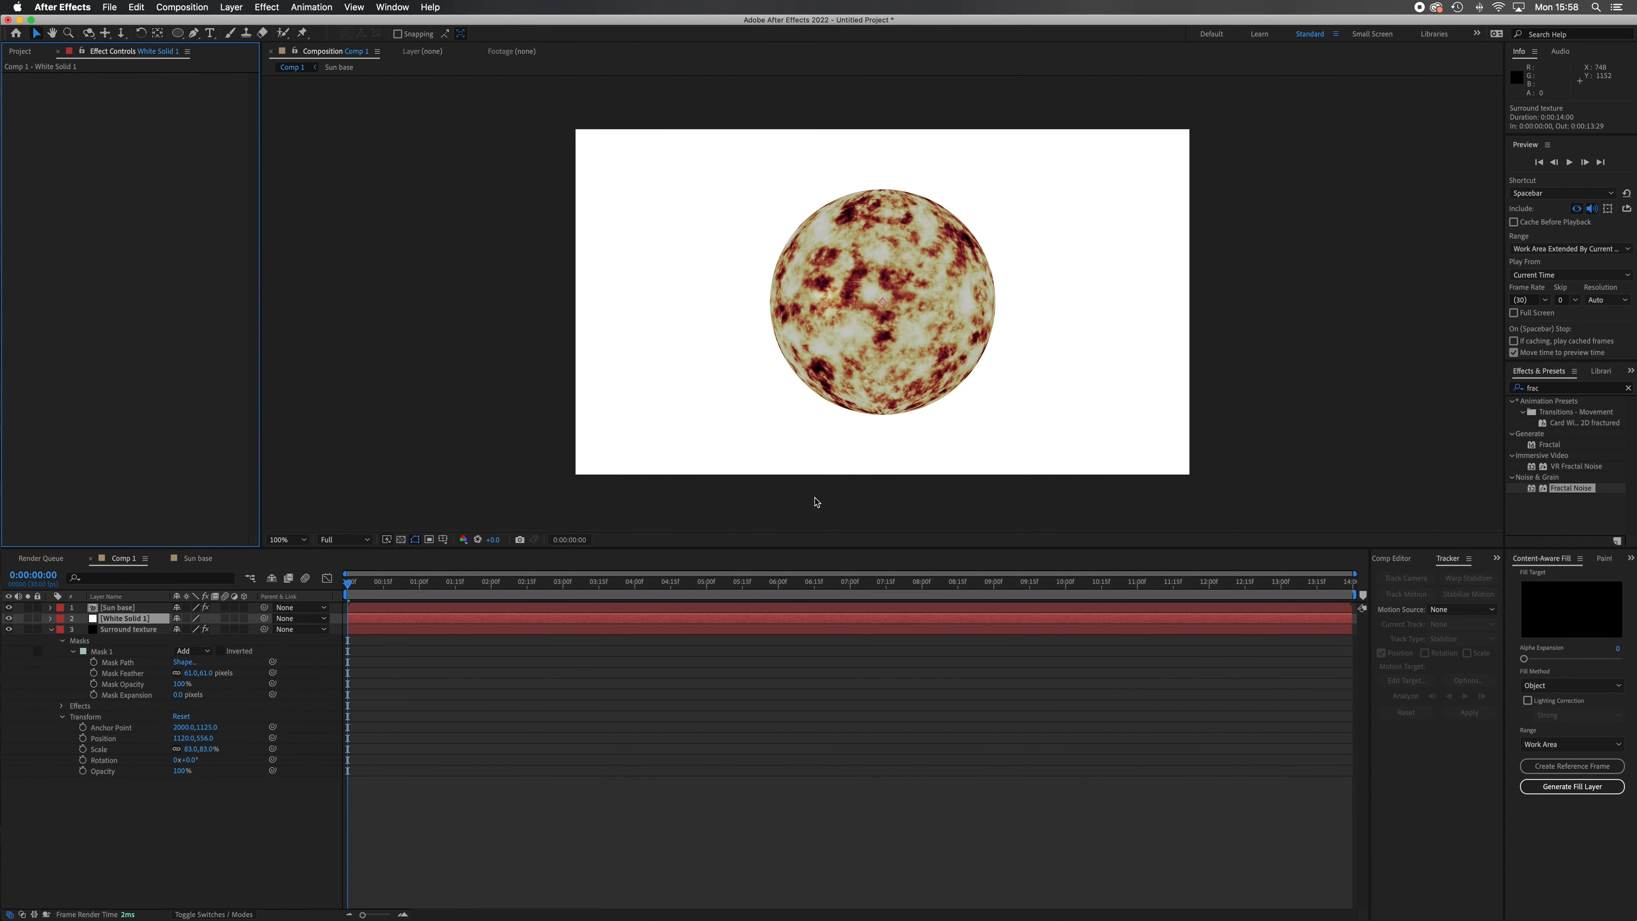
Draw a circular mask about 815 px wide on the white solid and move the layer to 1148, 606 behind the sphere.
{"action": "left_click", "coordinate": [177, 33]}
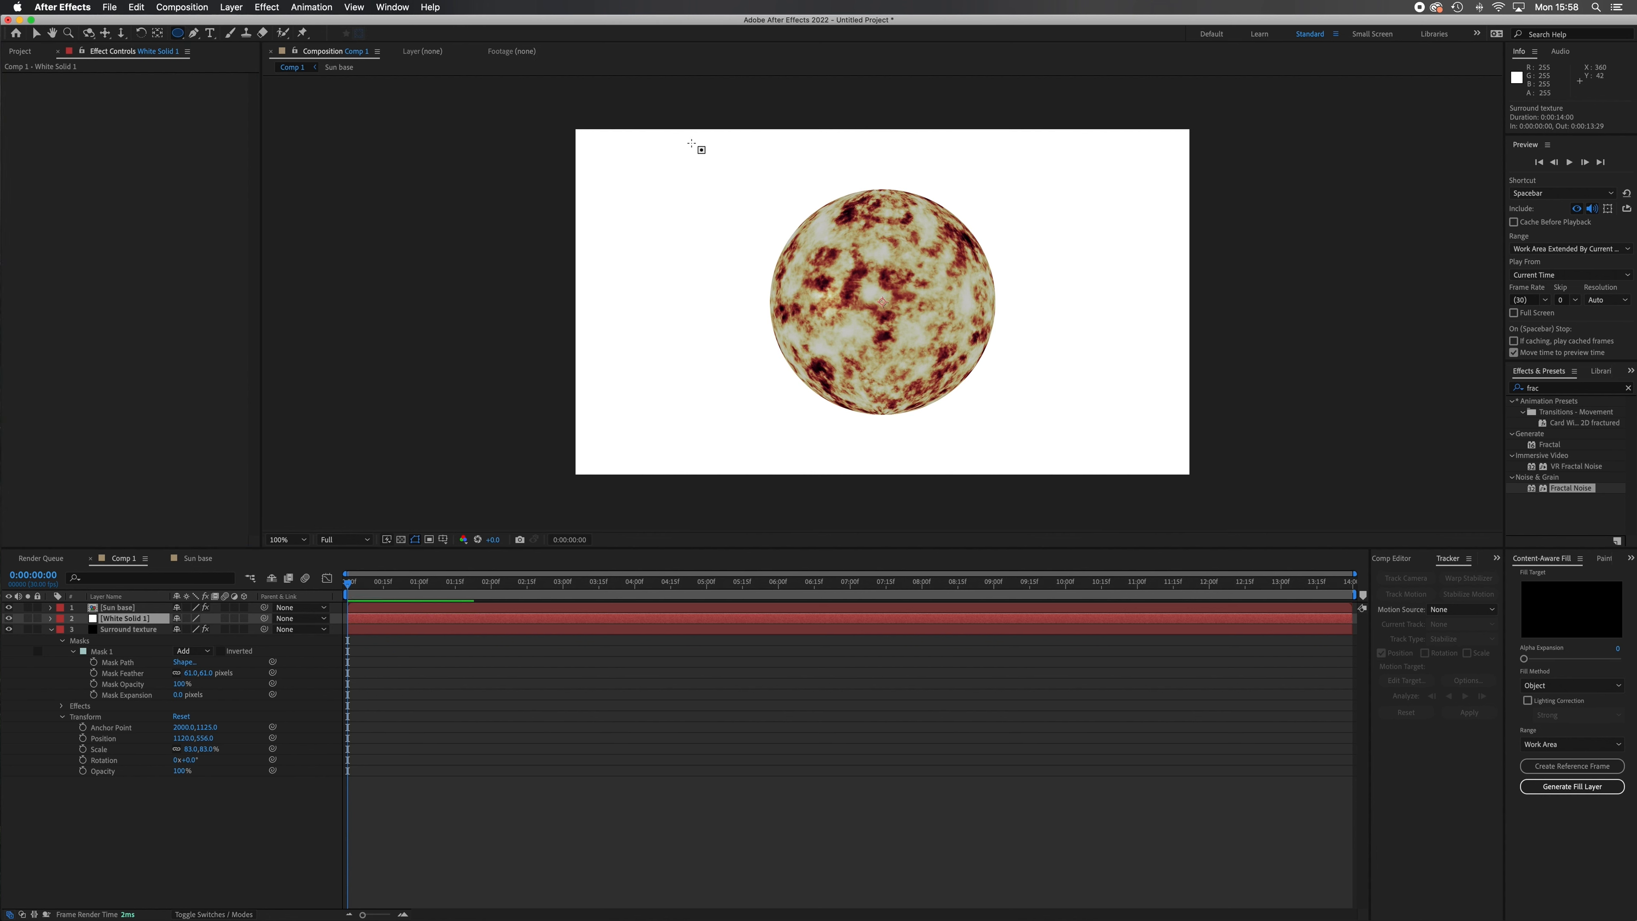
{"action": "left_click_drag", "start_coordinate": [689, 150], "coordinate": [952, 356]}
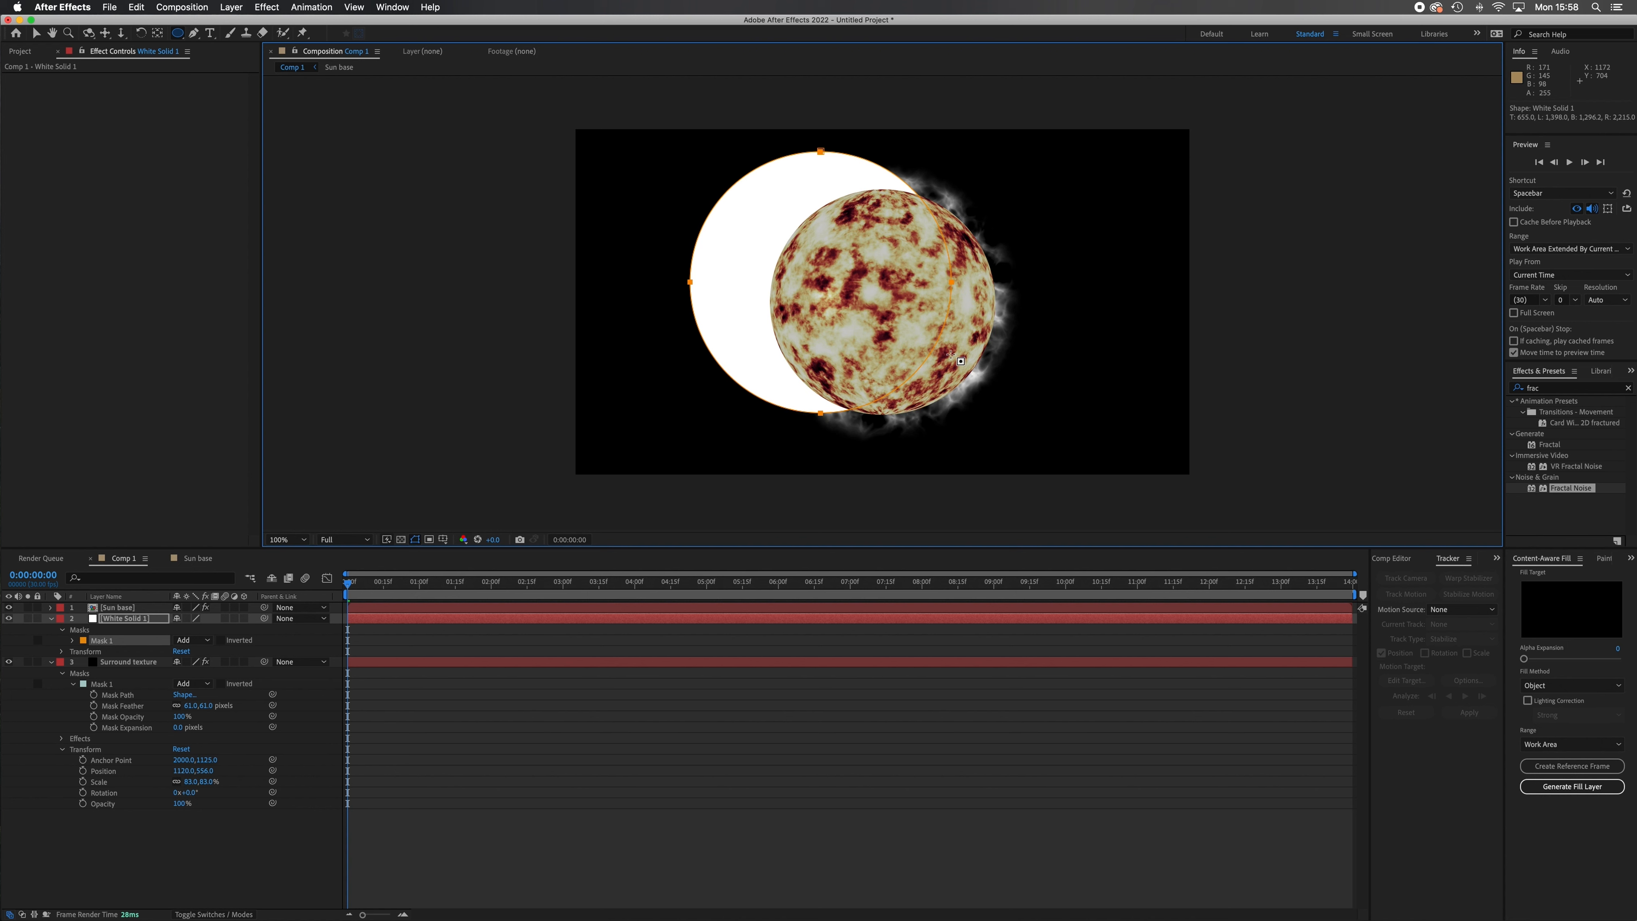
{"action": "left_click", "coordinate": [36, 33]}
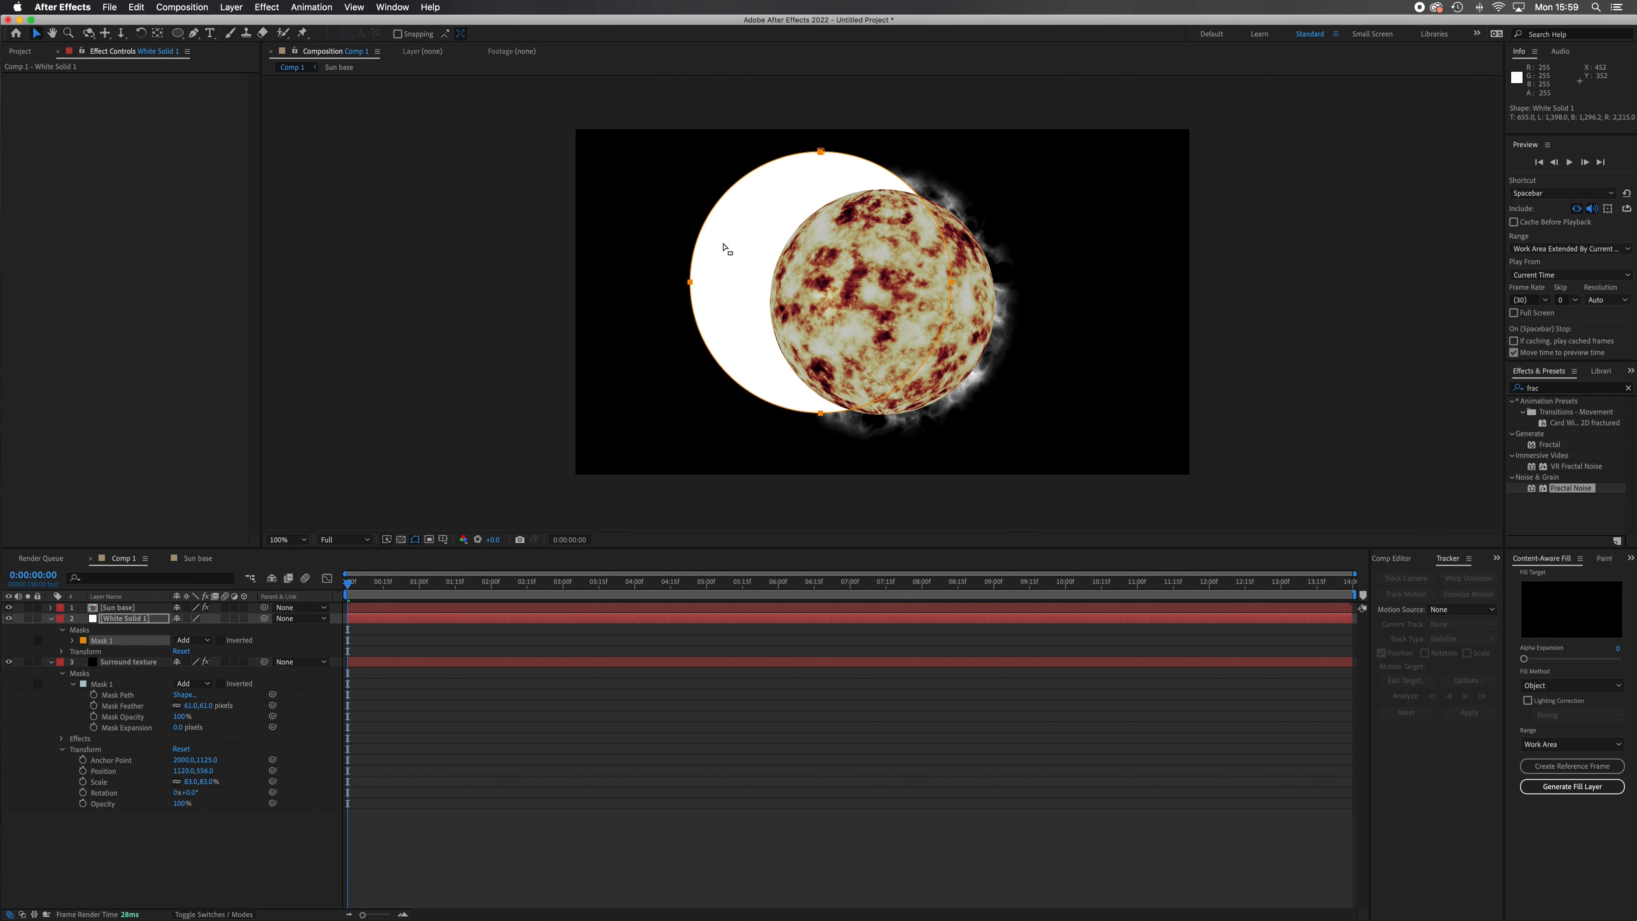
{"action": "left_click", "coordinate": [759, 272]}
{"action": "left_click_drag", "start_coordinate": [746, 264], "coordinate": [801, 291]}
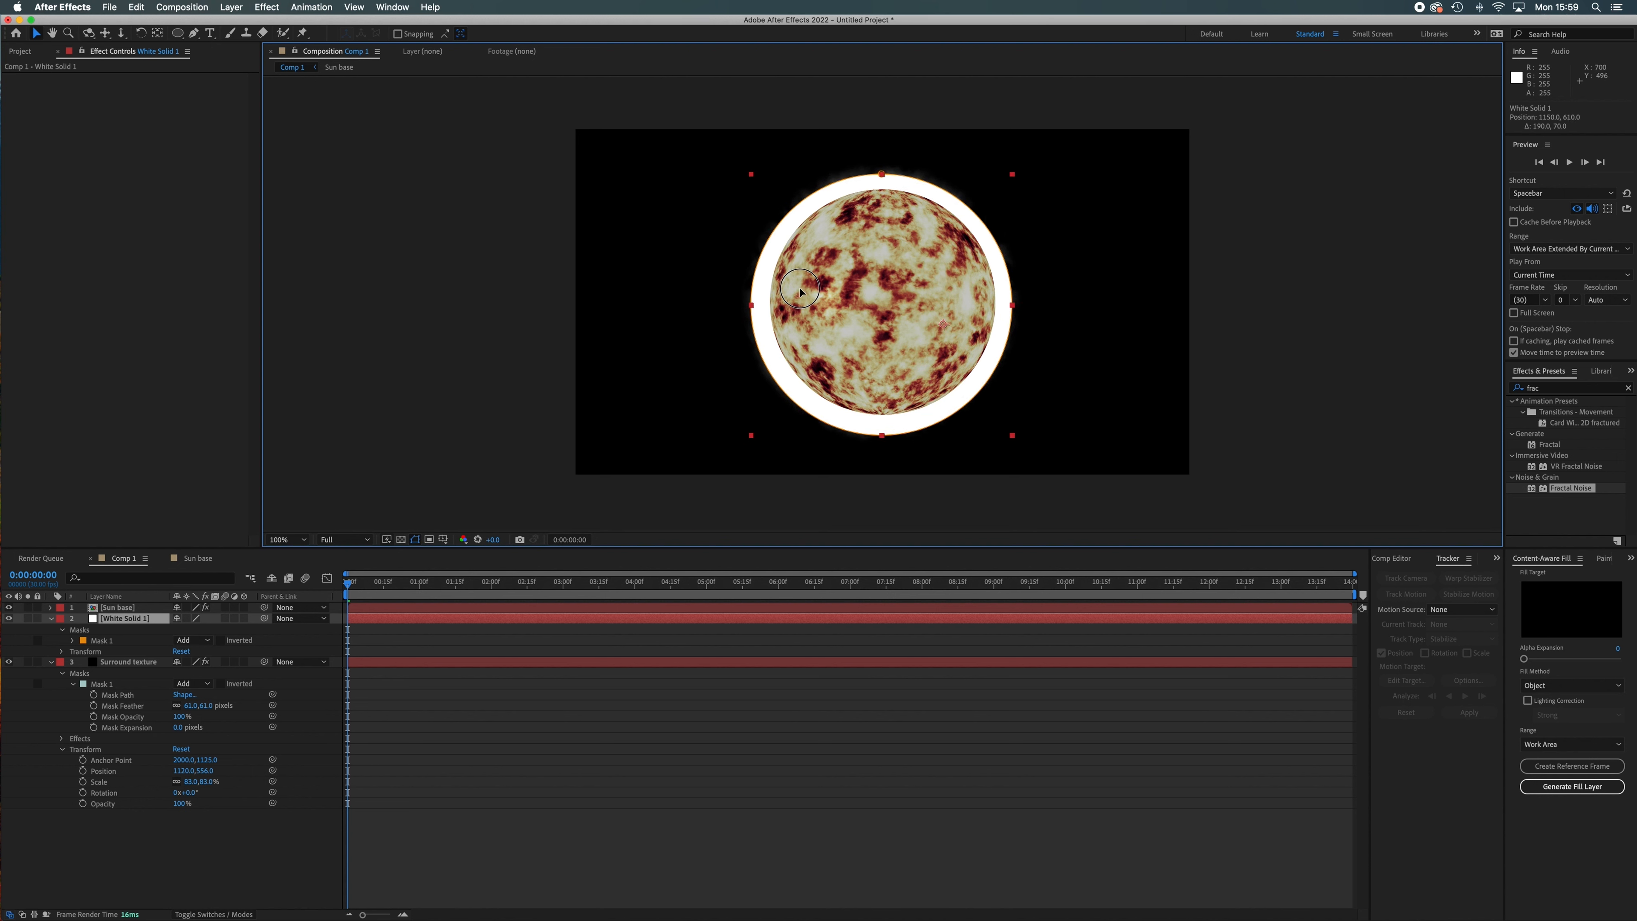
{"action": "left_click_drag", "start_coordinate": [799, 291], "coordinate": [800, 287]}
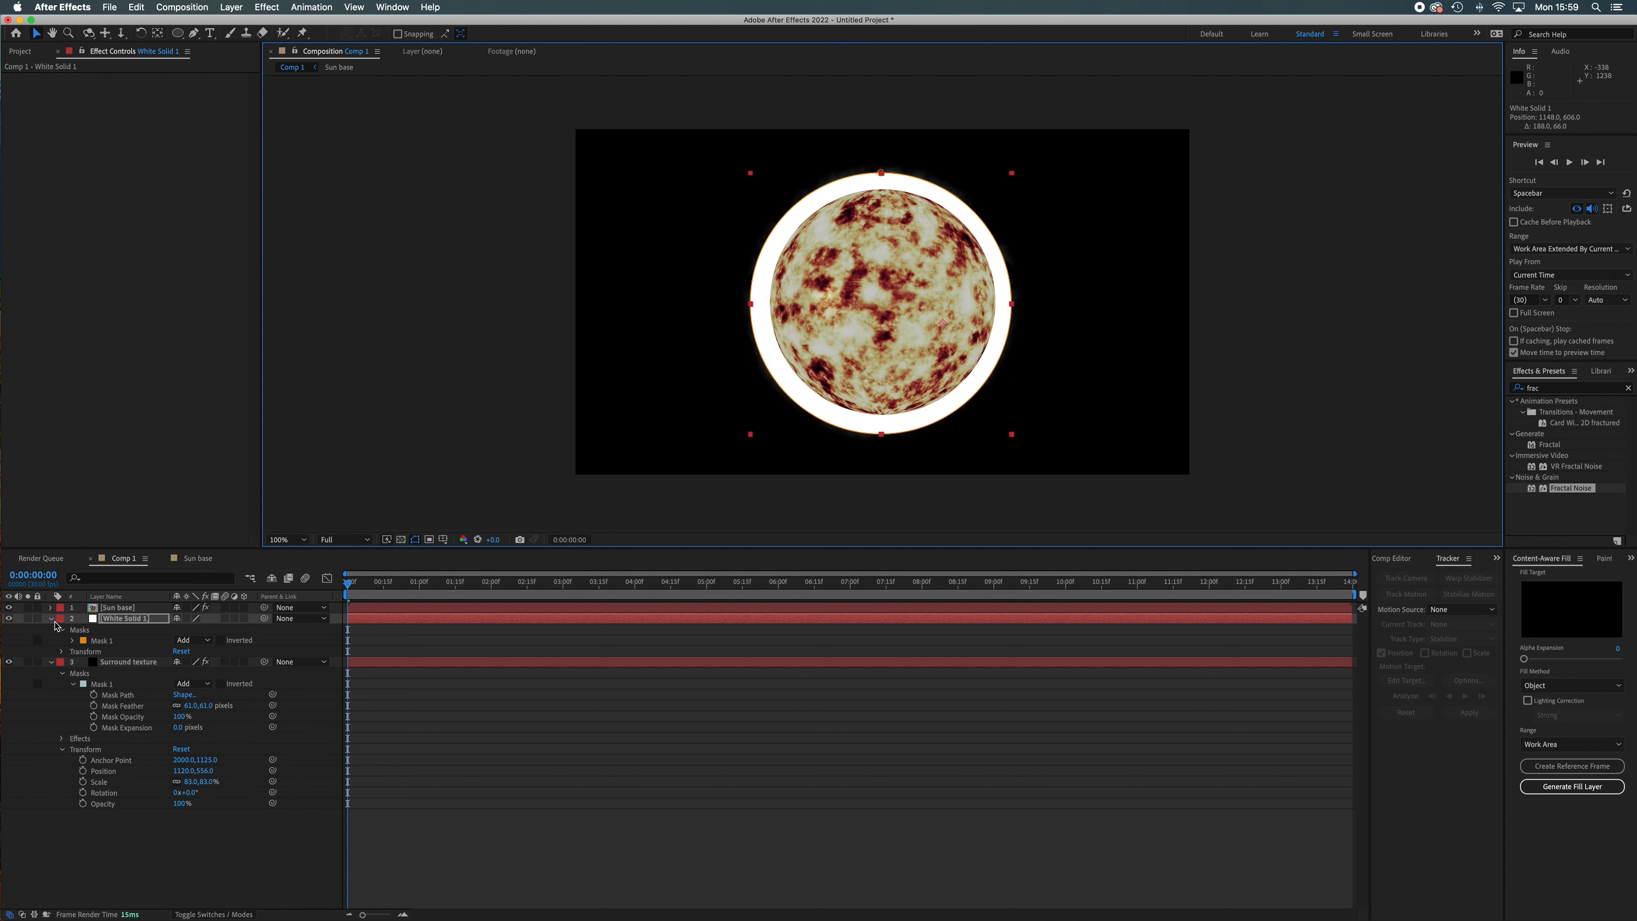
Collapse the Surround texture and white solid properties and rename the white solid layer as Glow 1.
{"action": "left_click", "coordinate": [51, 662]}
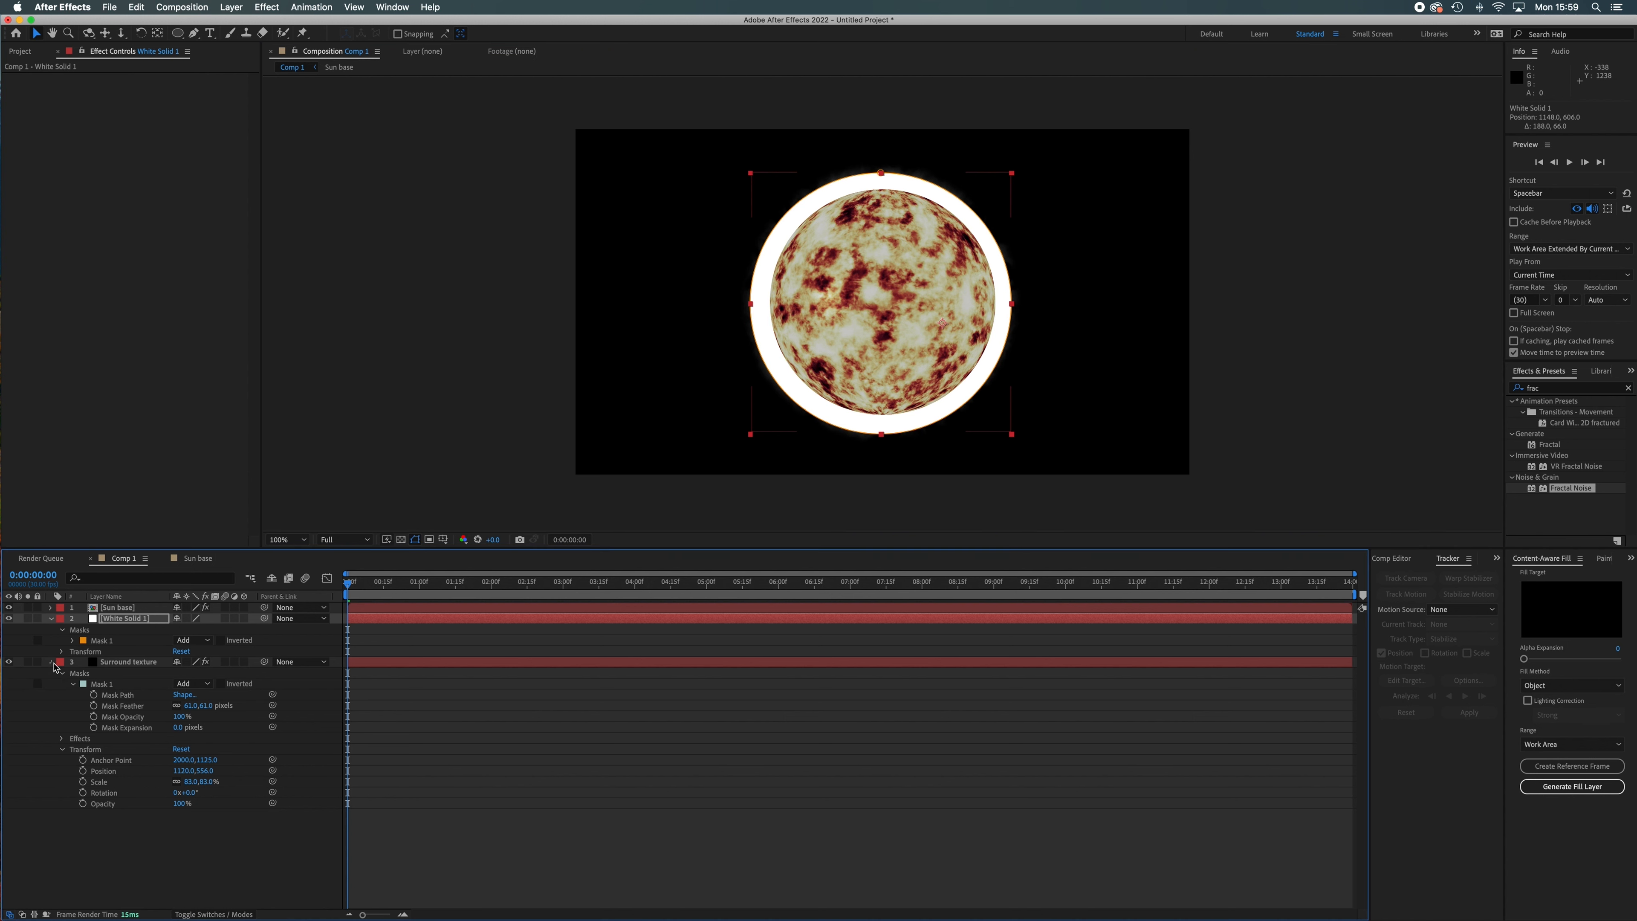
{"action": "left_click", "coordinate": [52, 618]}
{"action": "right_click", "coordinate": [111, 619]}
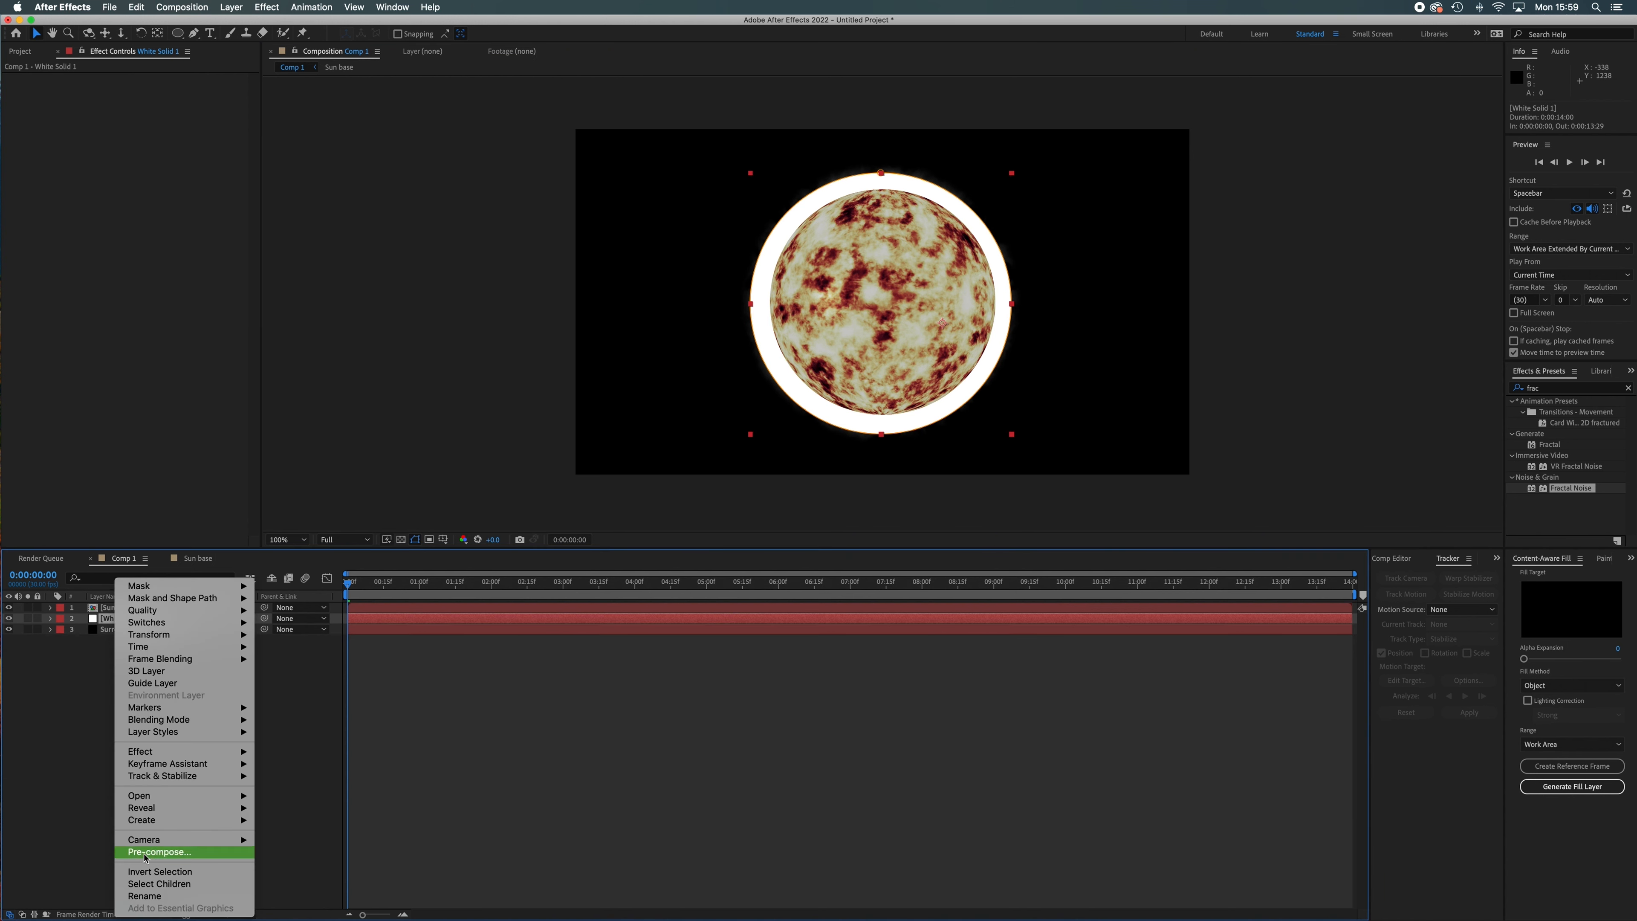
{"action": "left_click", "coordinate": [156, 895]}
{"action": "type", "text": "Gl"}
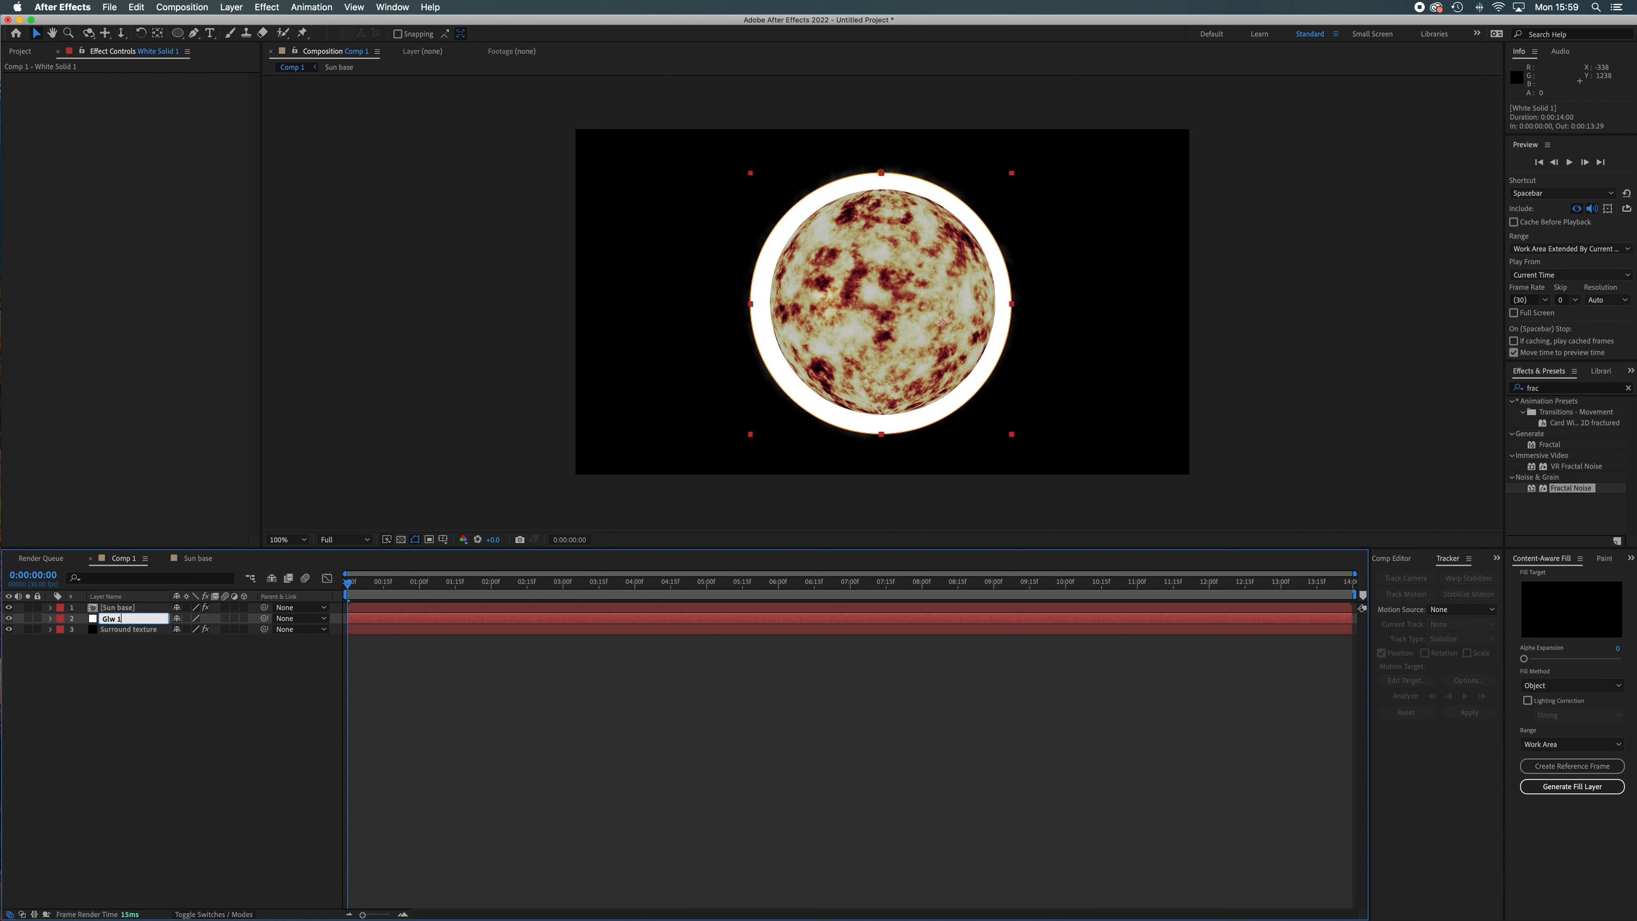
{"action": "type", "text": "o"}
{"action": "left_click", "coordinate": [143, 665]}
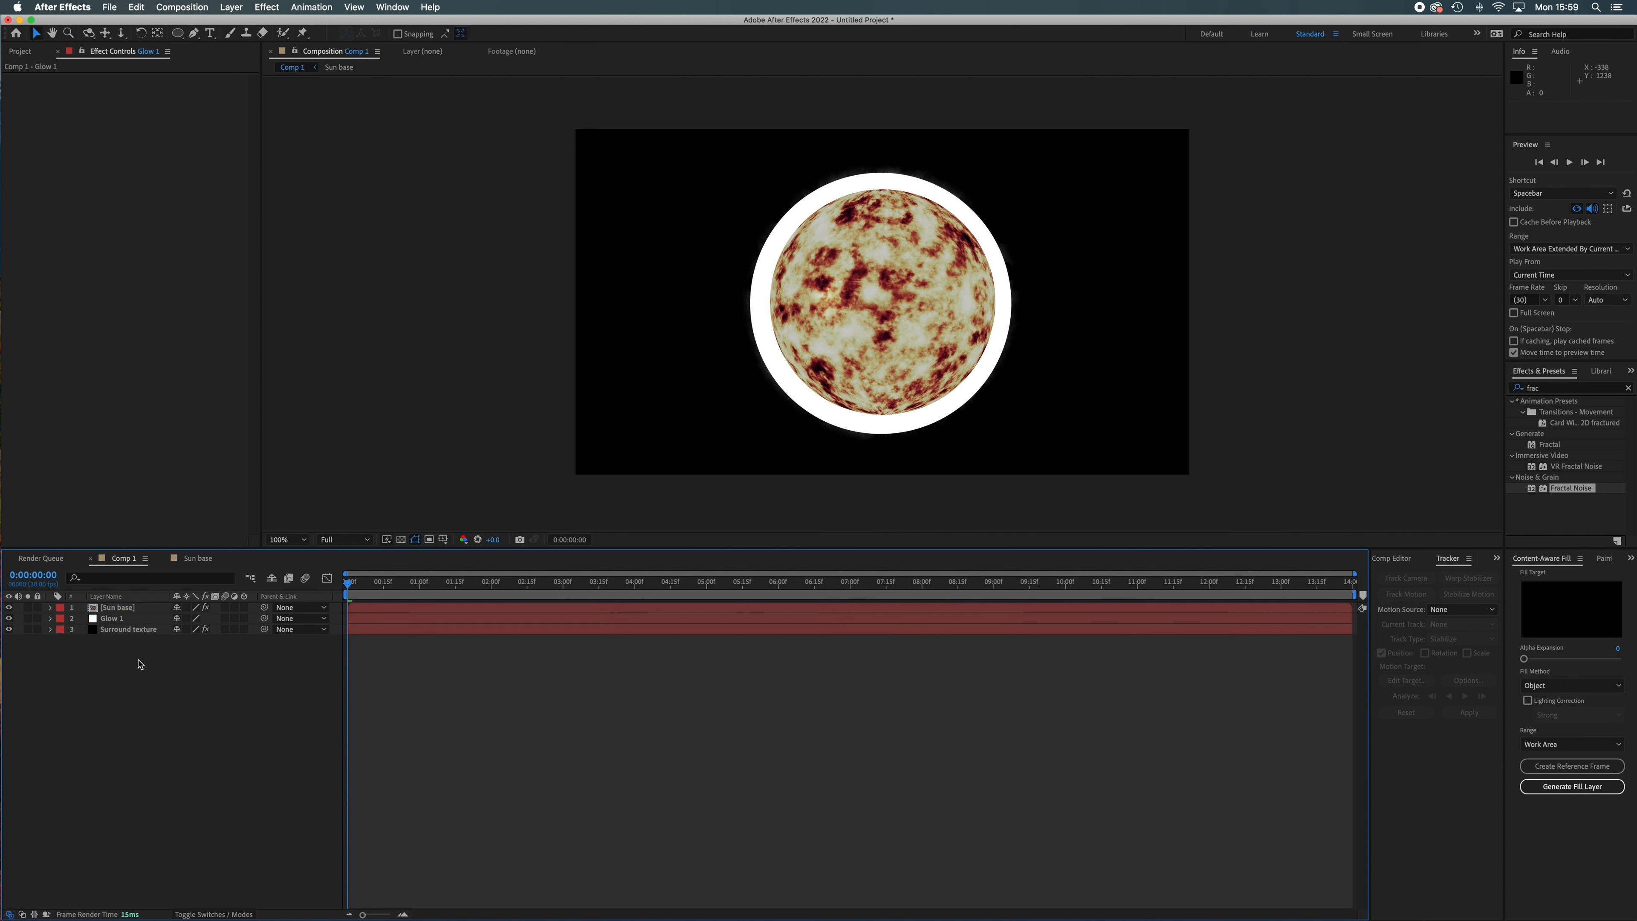
Scale the Glow 1 layer to 90% and nudge its position to 1134, 598 so it sits evenly behind the sphere.
{"action": "left_click", "coordinate": [132, 620]}
{"action": "left_click", "coordinate": [50, 619]}
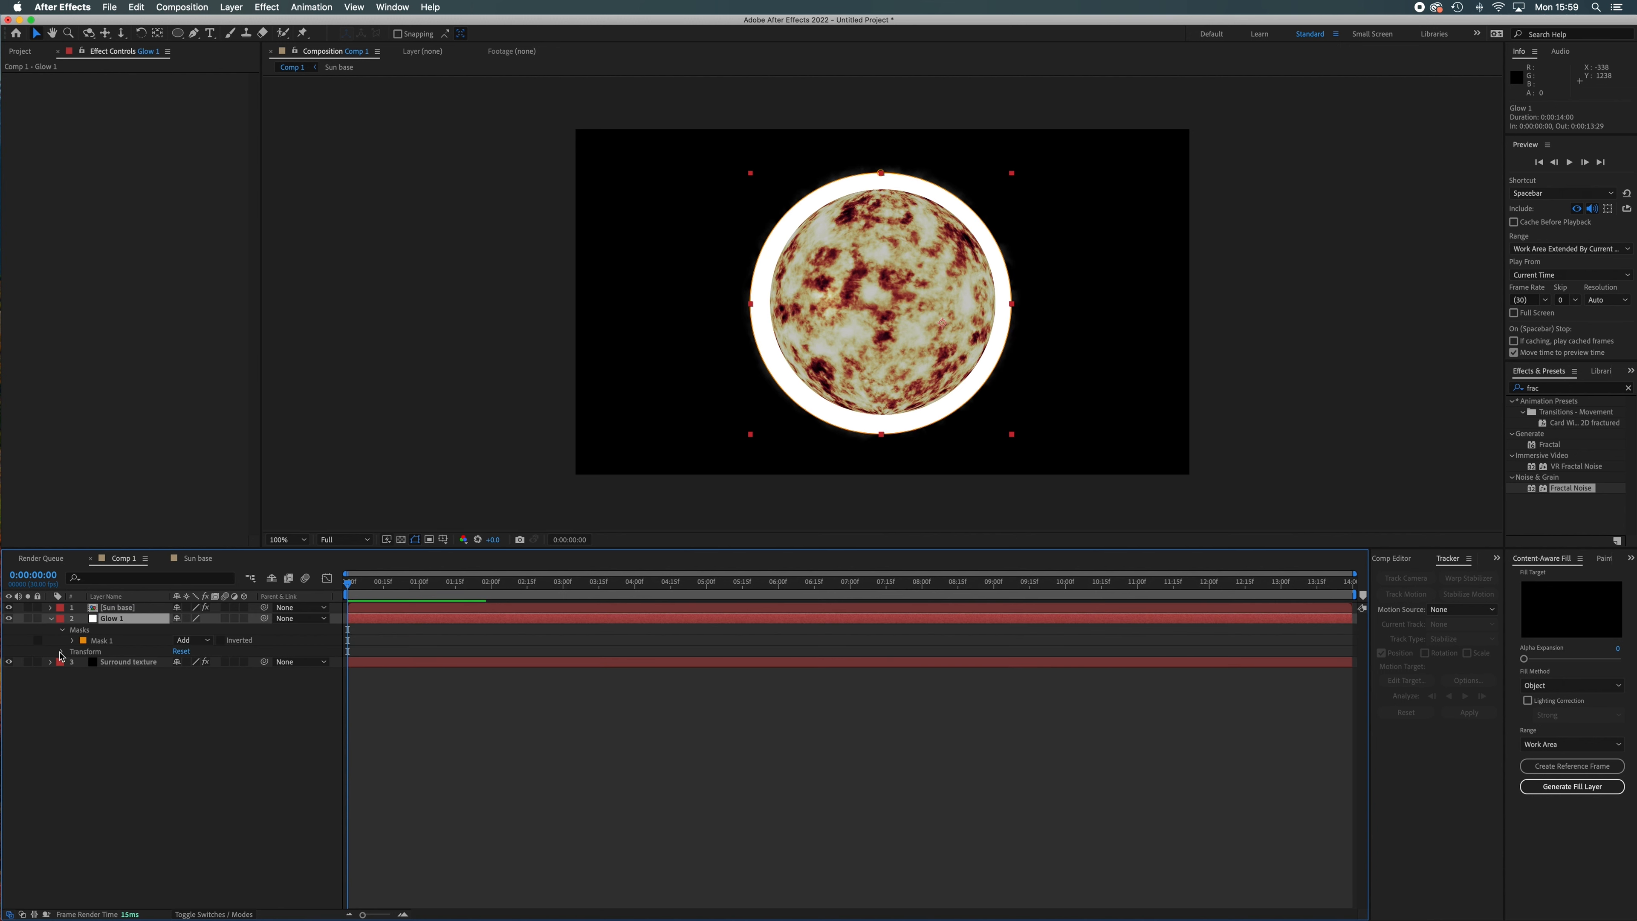
{"action": "left_click", "coordinate": [63, 651]}
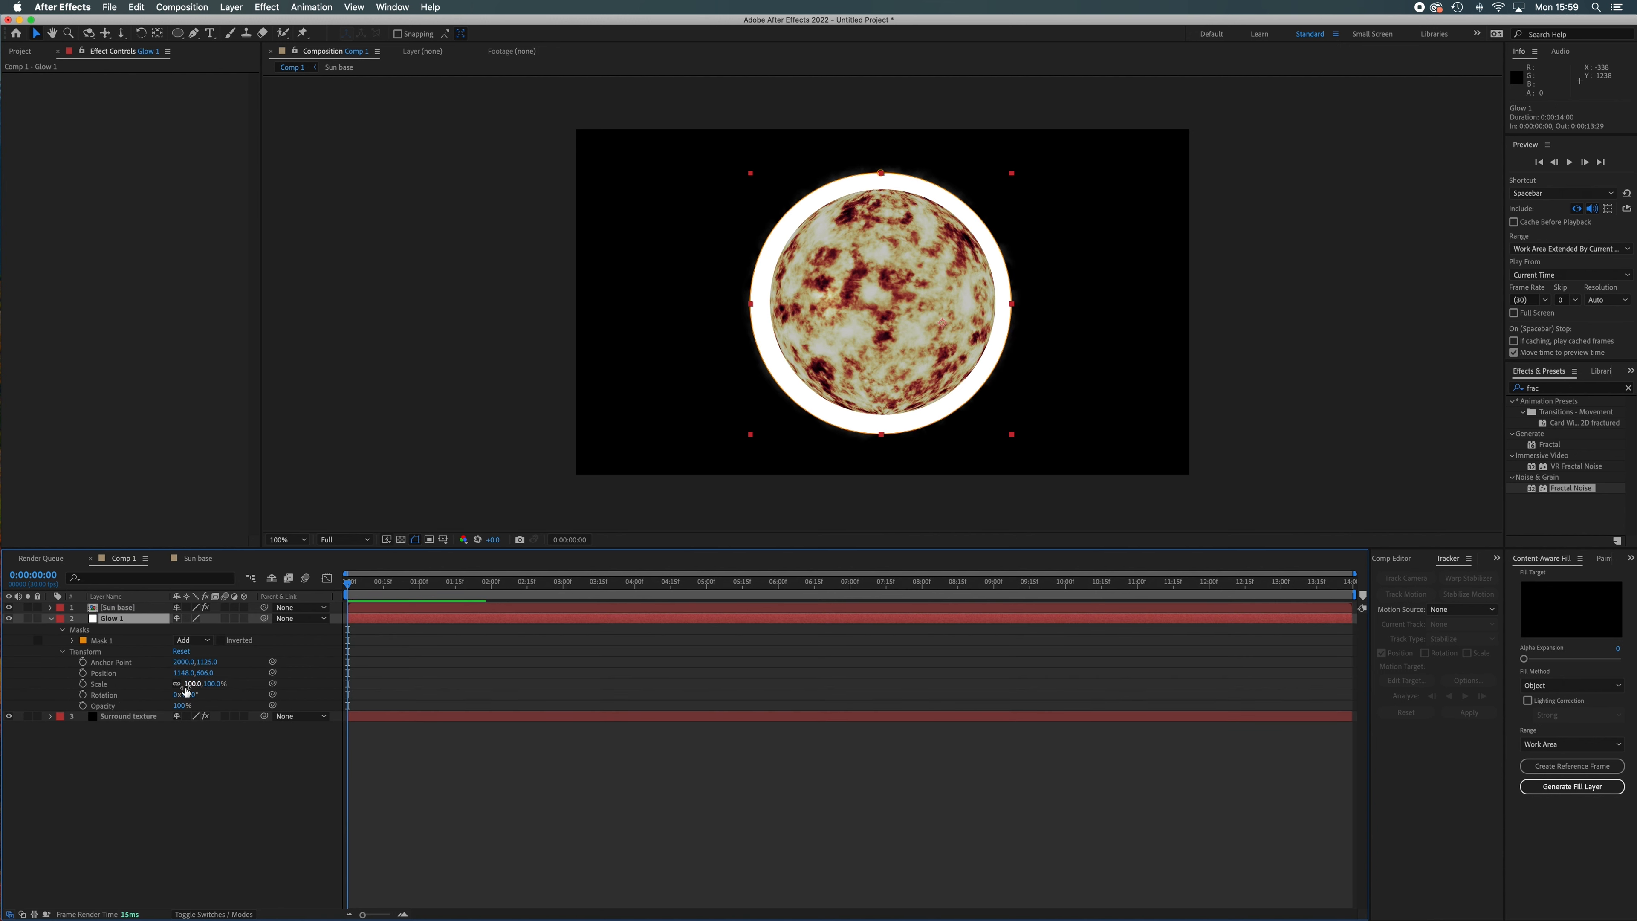
{"action": "left_click_drag", "start_coordinate": [193, 684], "coordinate": [182, 684]}
{"action": "left_click", "coordinate": [131, 674]}
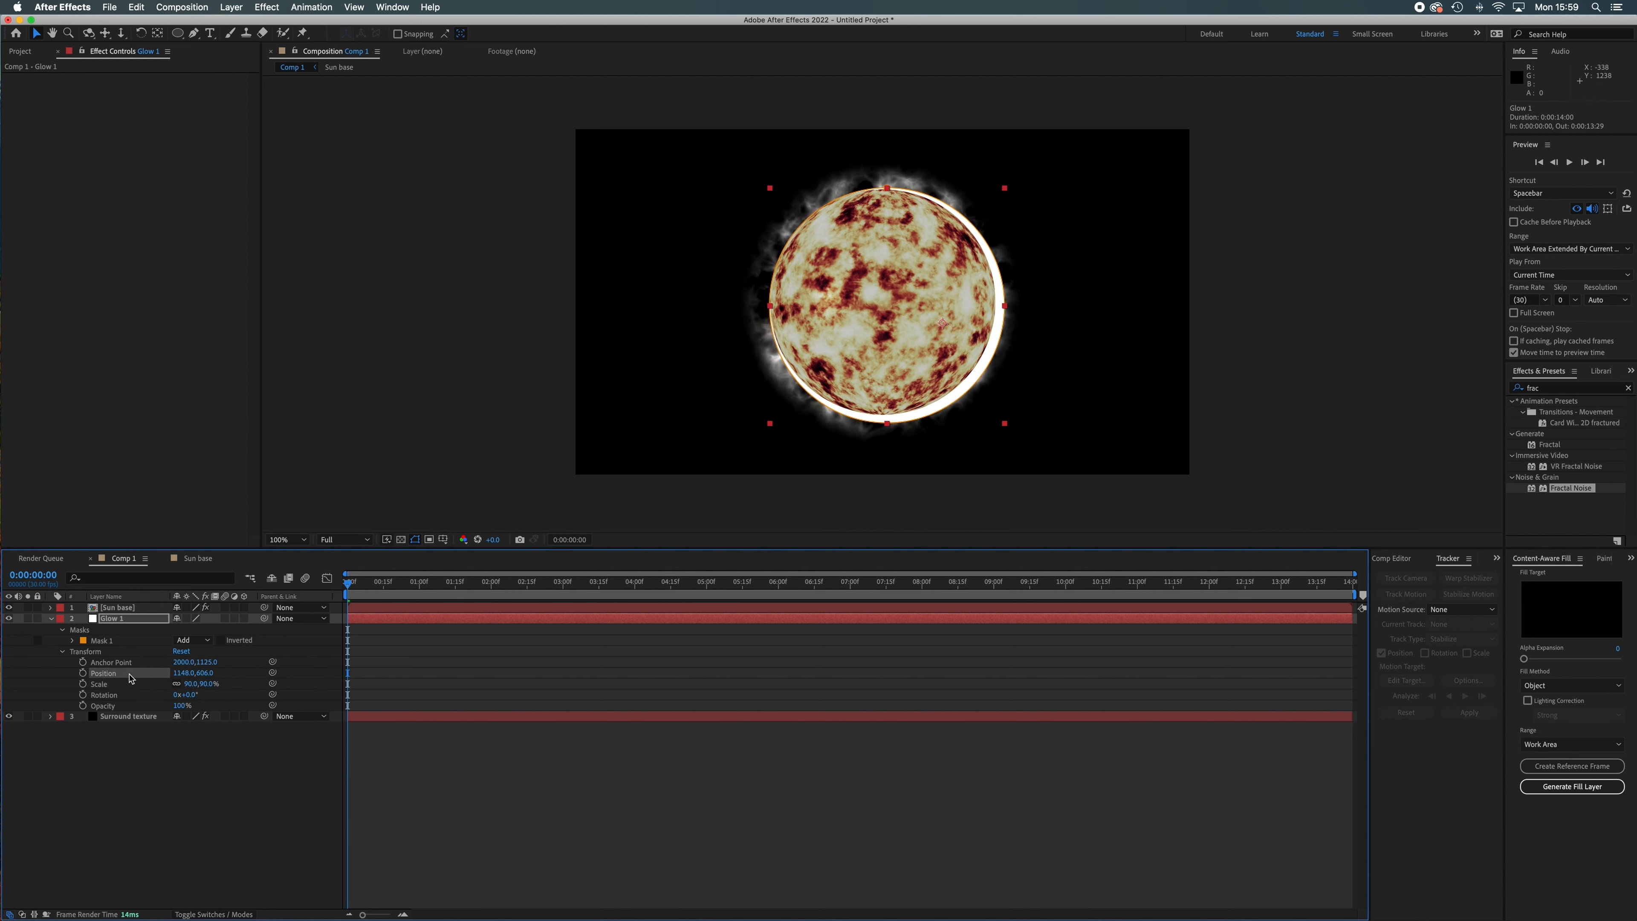
{"action": "key", "text": "Left"}
{"action": "key", "text": "Left"}
{"action": "key", "text": "Left"}
{"action": "key", "text": "Left"}
{"action": "key", "text": "Left"}
{"action": "key", "text": "Left"}
{"action": "key", "text": "Left"}
{"action": "key", "text": "Left"}
{"action": "key", "text": "Left"}
{"action": "key", "text": "Left"}
{"action": "key", "text": "Left"}
{"action": "key", "text": "Left"}
{"action": "key", "text": "Up"}
{"action": "key", "text": "Up"}
{"action": "key", "text": "Up"}
{"action": "key", "text": "Up"}
{"action": "key", "text": "Up"}
{"action": "key", "text": "Up"}
{"action": "key", "text": "Up"}
{"action": "key", "text": "Up"}
{"action": "key", "text": "Up"}
{"action": "key", "text": "Up"}
{"action": "key", "text": "Down"}
{"action": "key", "text": "Down"}
{"action": "key", "text": "Left"}
{"action": "key", "text": "Left"}
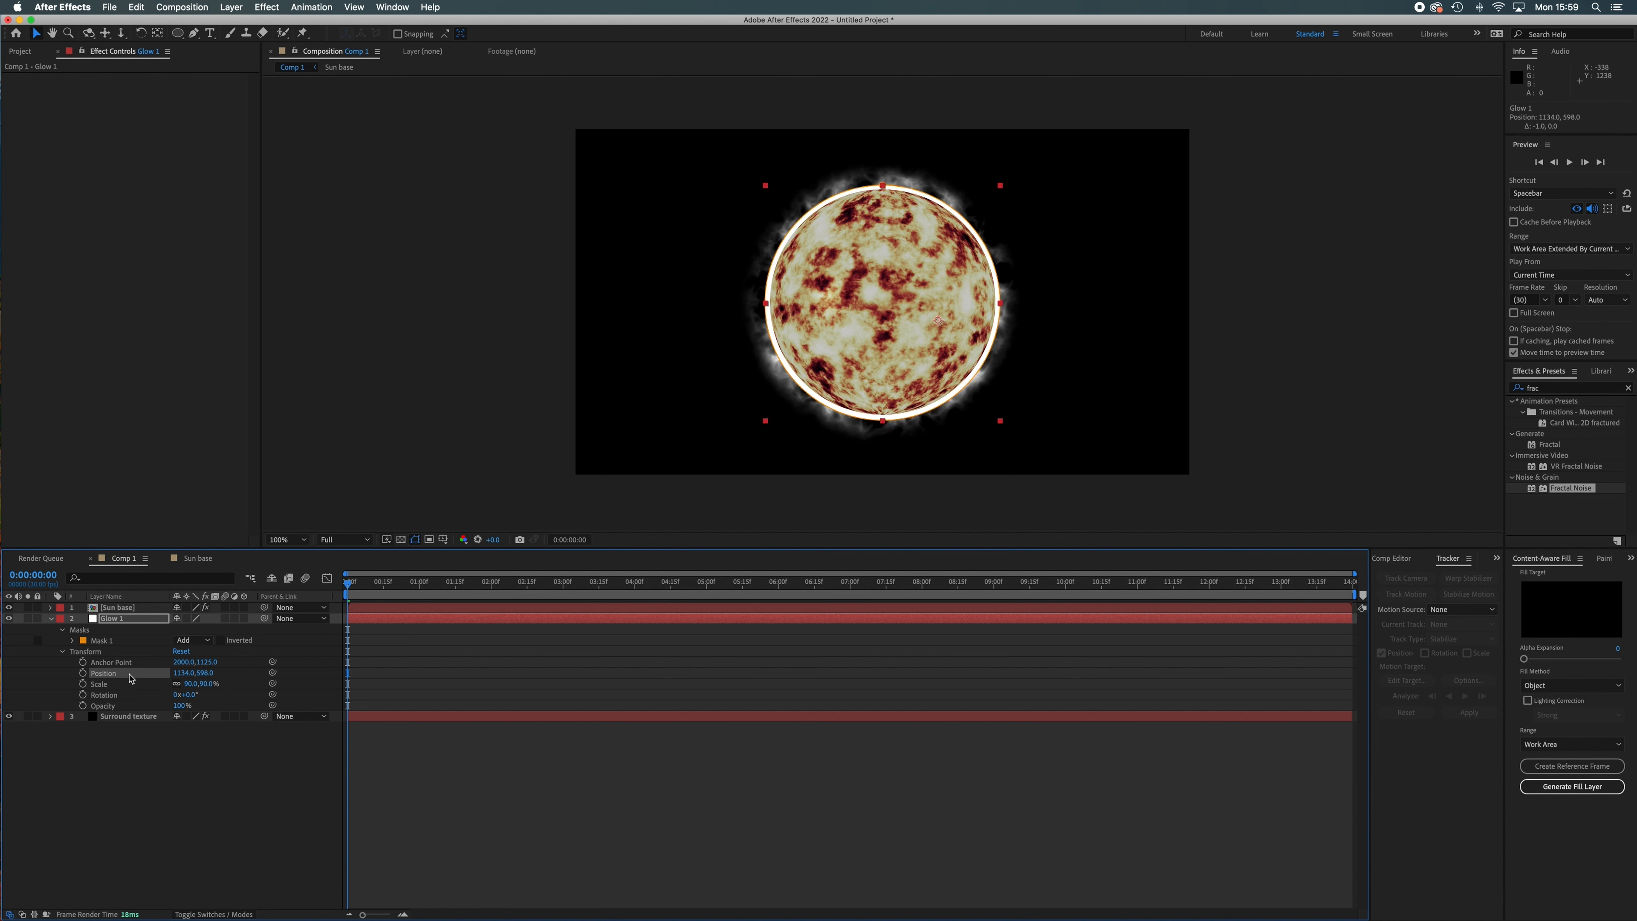
Reduce the Glow 1 layer's scale to 87% and nudge its position to 1130, 594.
{"action": "left_click_drag", "start_coordinate": [188, 686], "coordinate": [187, 691]}
{"action": "key", "text": "Left"}
{"action": "key", "text": "Left"}
{"action": "key", "text": "Left"}
{"action": "key", "text": "Left"}
{"action": "key", "text": "Left"}
{"action": "key", "text": "Left"}
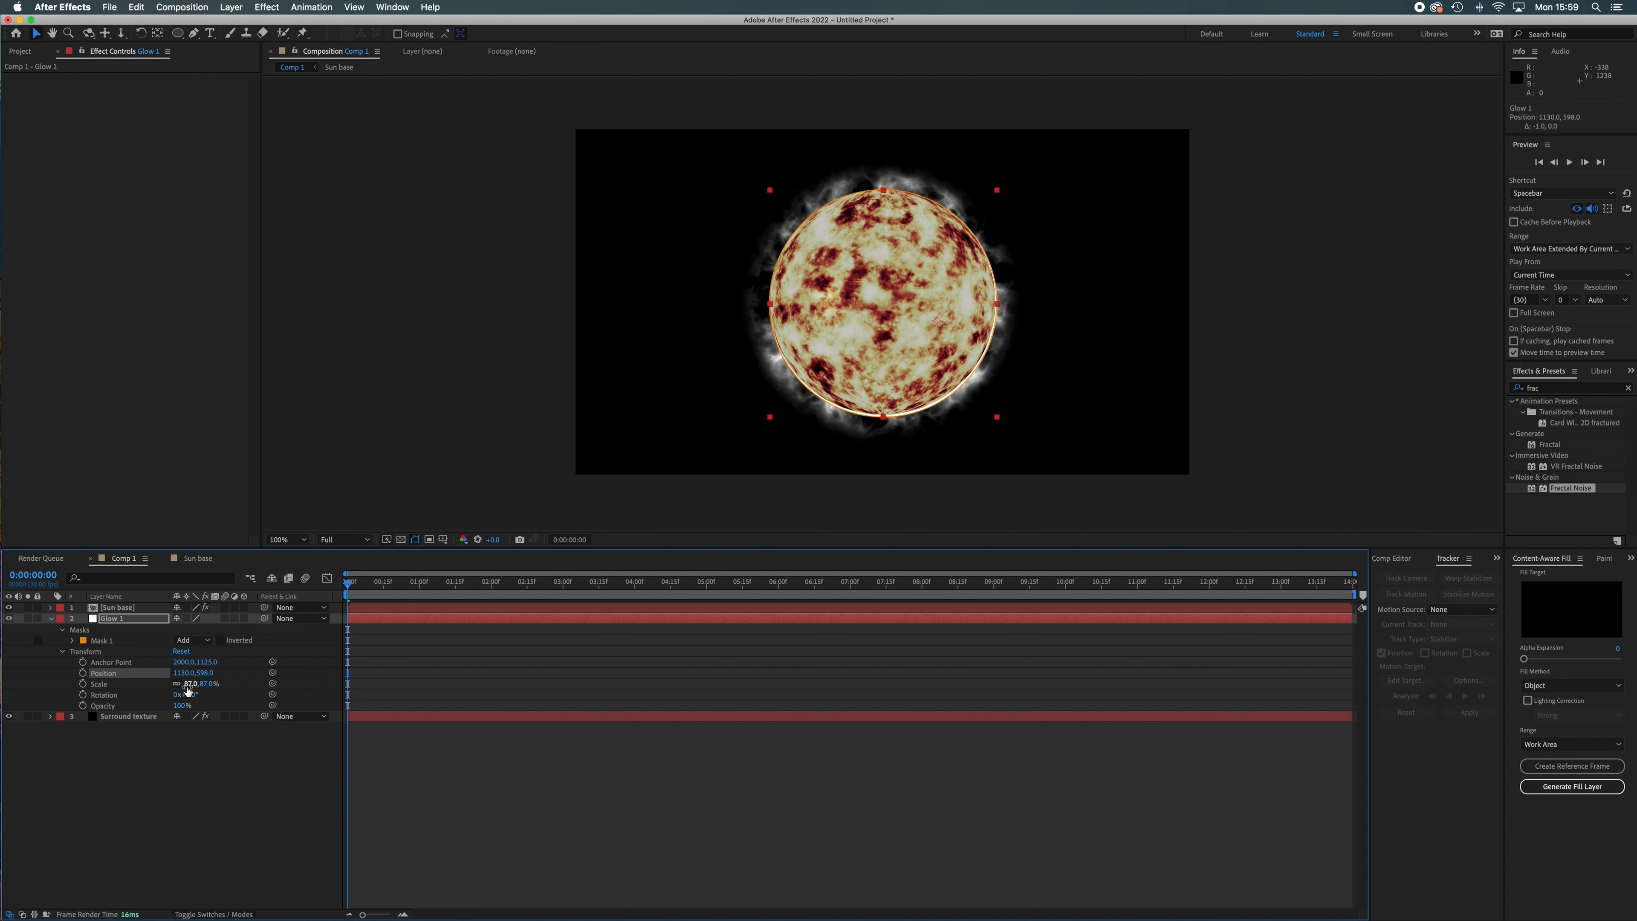
{"action": "key", "text": "Up"}
{"action": "key", "text": "Up"}
{"action": "key", "text": "Up"}
{"action": "key", "text": "Up"}
{"action": "key", "text": "Up"}
{"action": "key", "text": "Up"}
{"action": "key", "text": "Right"}
{"action": "key", "text": "Right"}
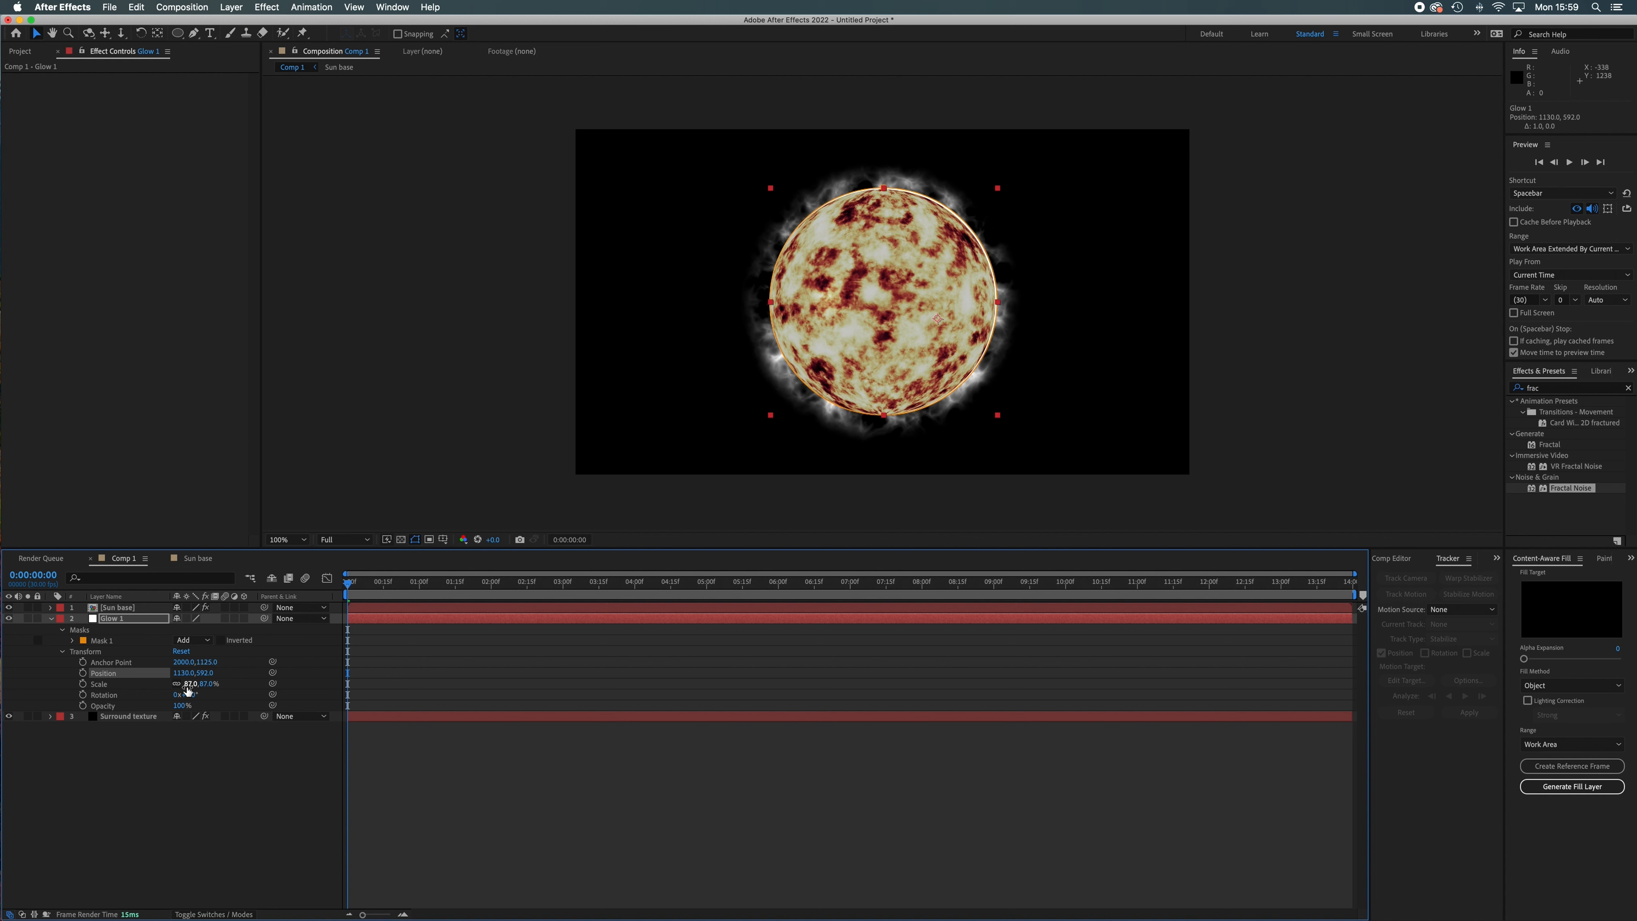
{"action": "key", "text": "Down"}
{"action": "key", "text": "Down"}
Enlarge the Glow 1 layer to 89% scale and nudge its position to 1132, 594 to centre the thin rim.
{"action": "left_click", "coordinate": [187, 687]}
{"action": "key", "text": "Return"}
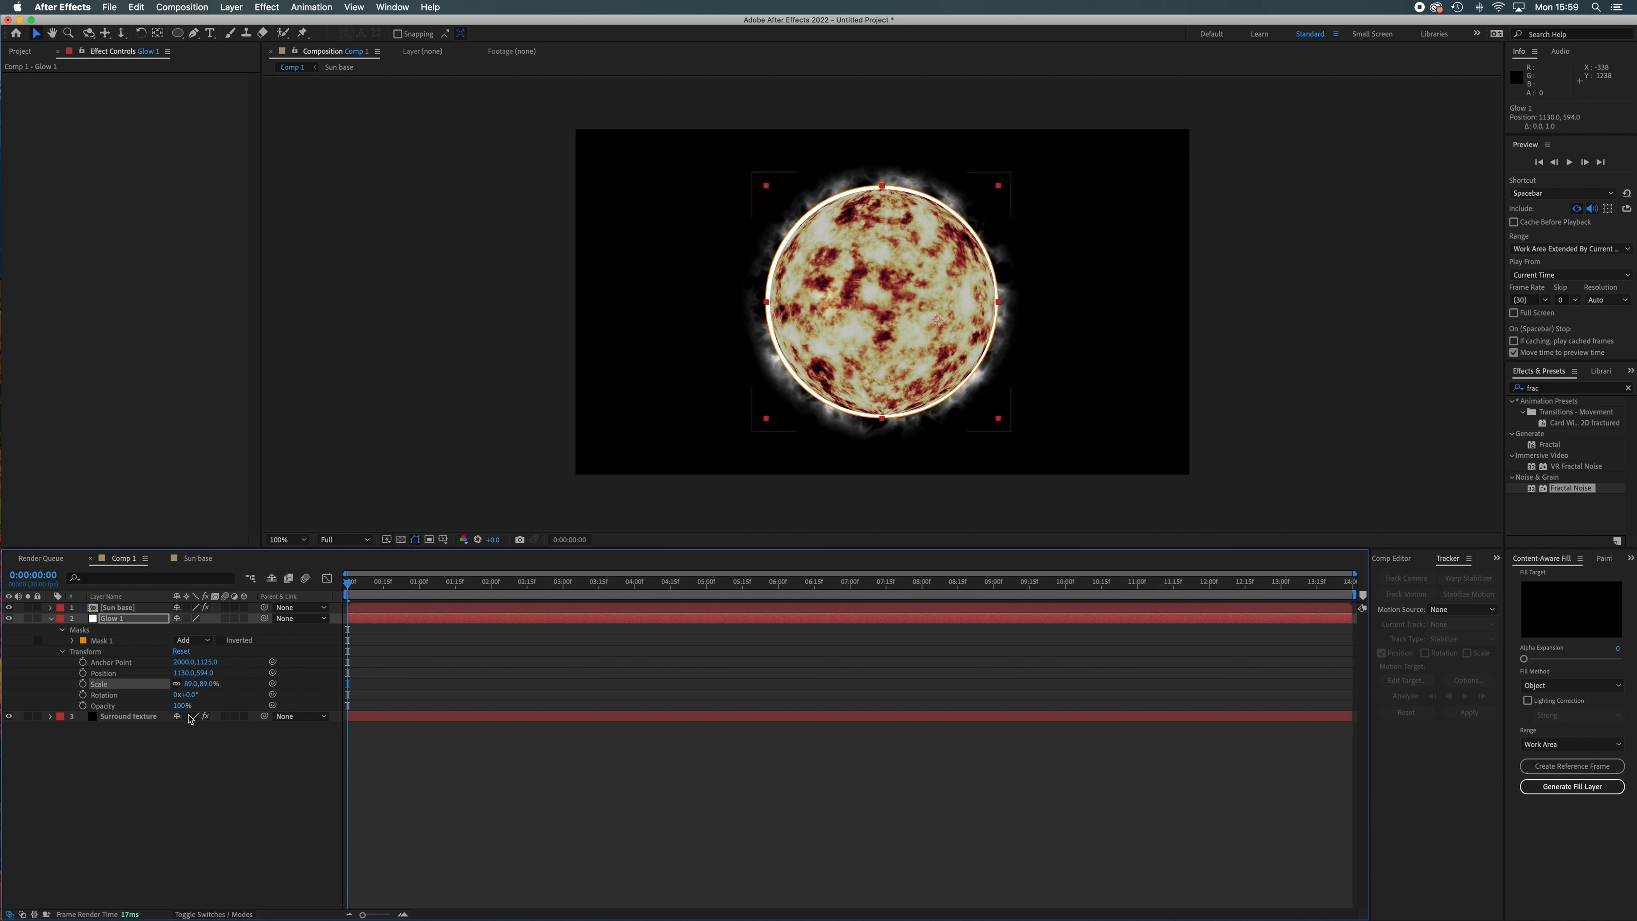
{"action": "key", "text": "Right"}
{"action": "key", "text": "Right"}
{"action": "key", "text": "Right"}
{"action": "key", "text": "Right"}
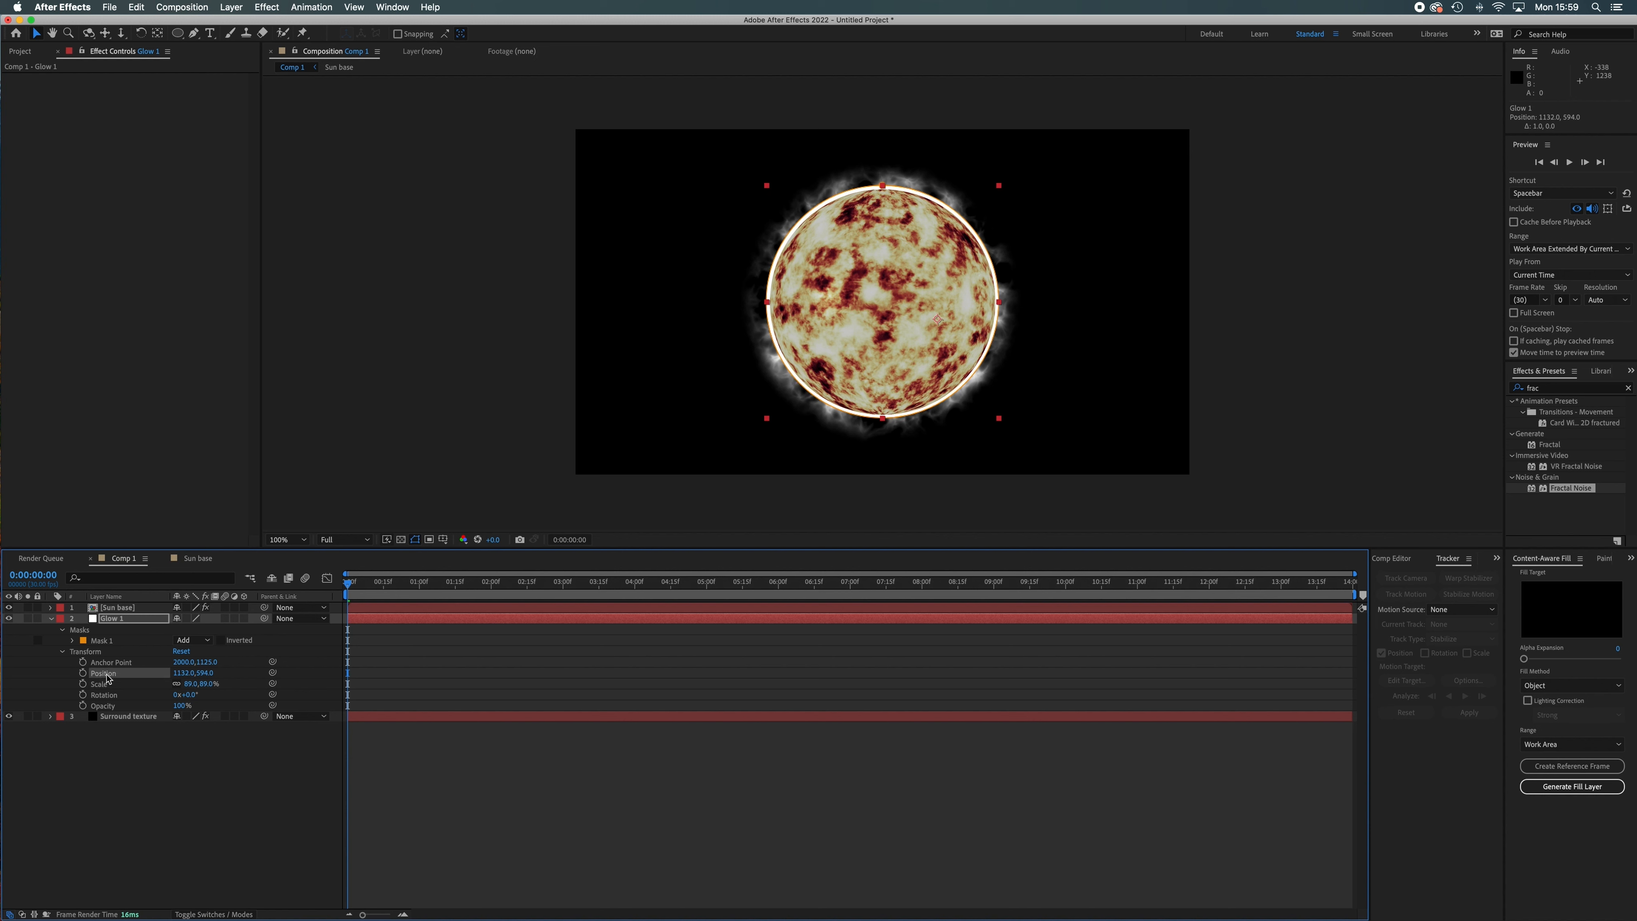
{"action": "key", "text": "Down"}
{"action": "key", "text": "Down"}
{"action": "key", "text": "Left"}
{"action": "key", "text": "Left"}
{"action": "key", "text": "Up"}
{"action": "key", "text": "Up"}
Add a Fast Box Blur effect to the Glow 1 layer with a Blur Radius of 7.
{"action": "left_click", "coordinate": [274, 9]}
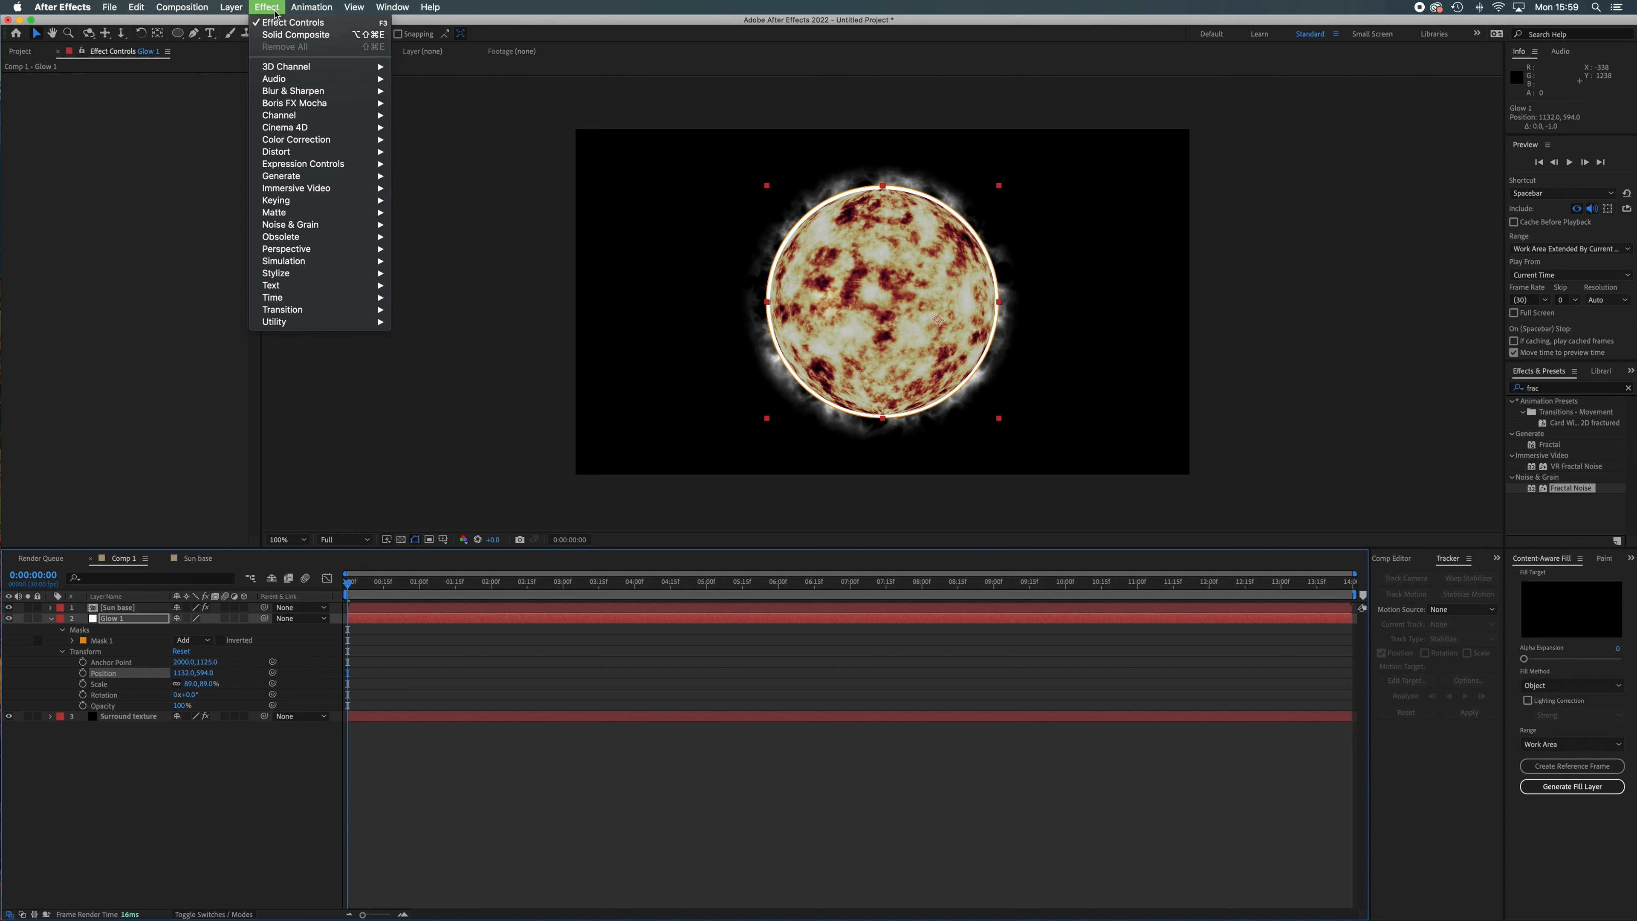
{"action": "mouse_move", "coordinate": [310, 91]}
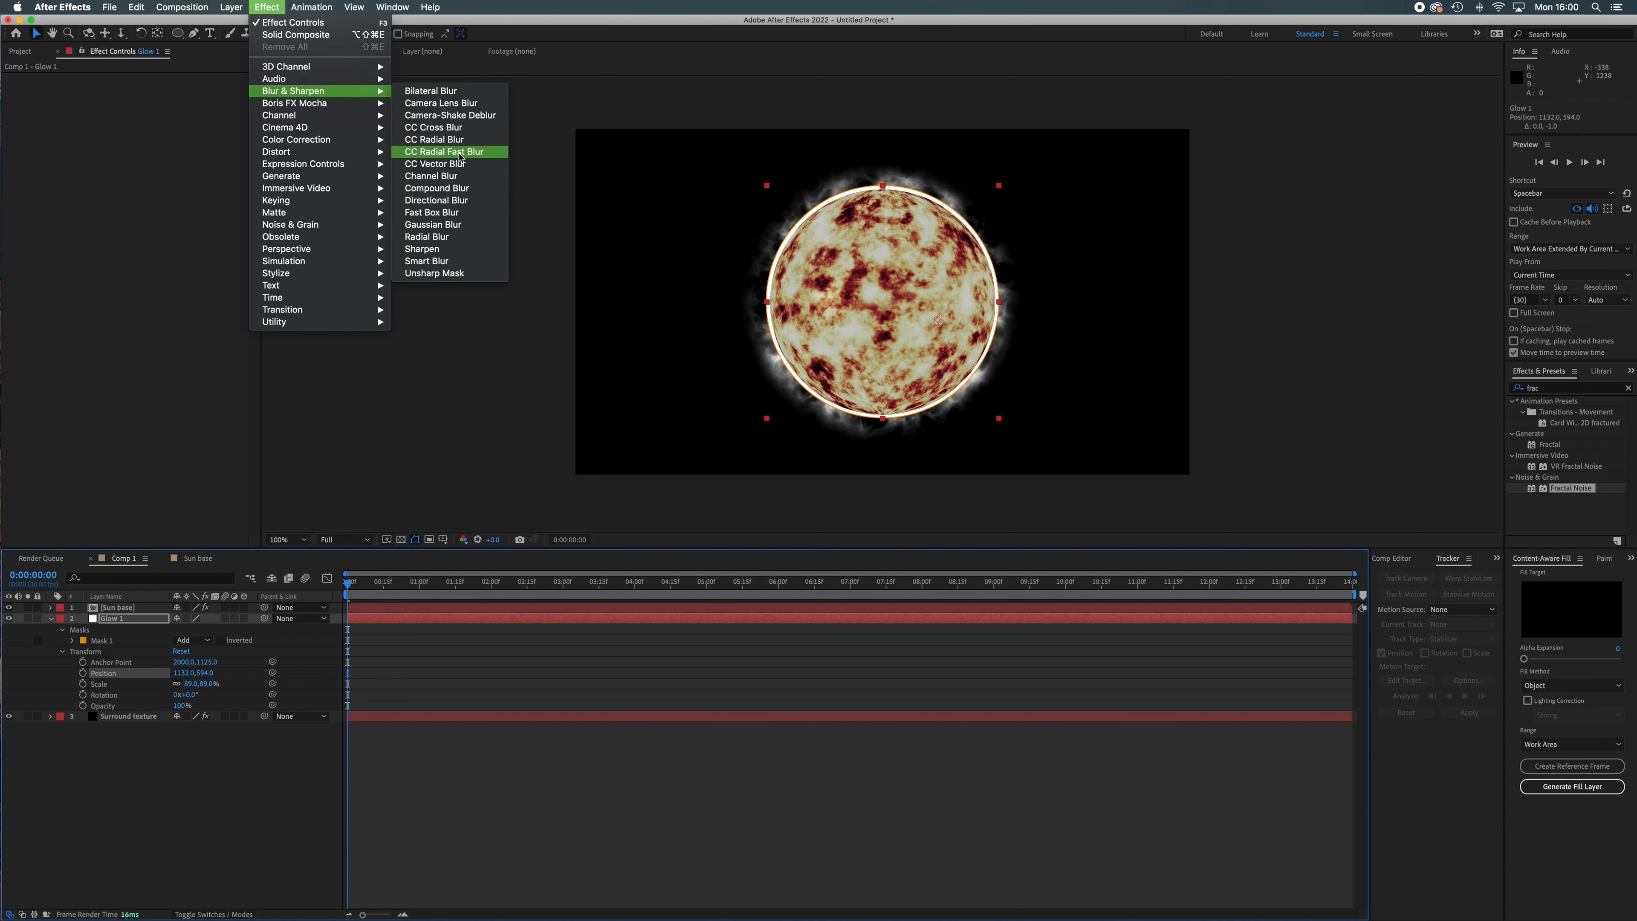
{"action": "left_click", "coordinate": [459, 212]}
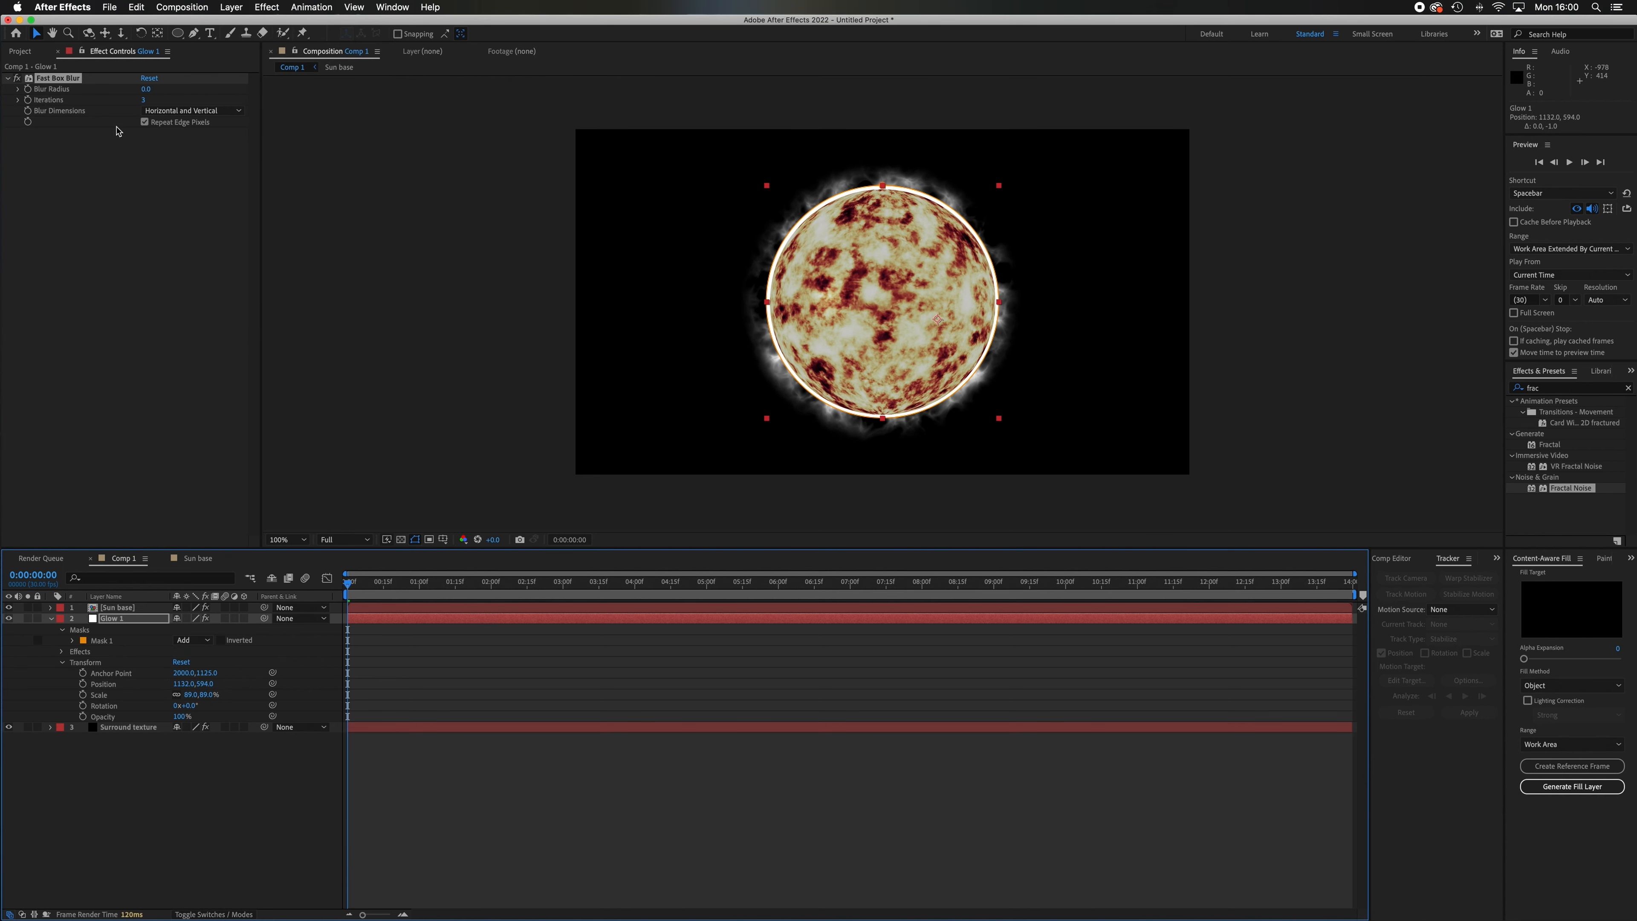
{"action": "left_click_drag", "start_coordinate": [146, 90], "coordinate": [152, 93]}
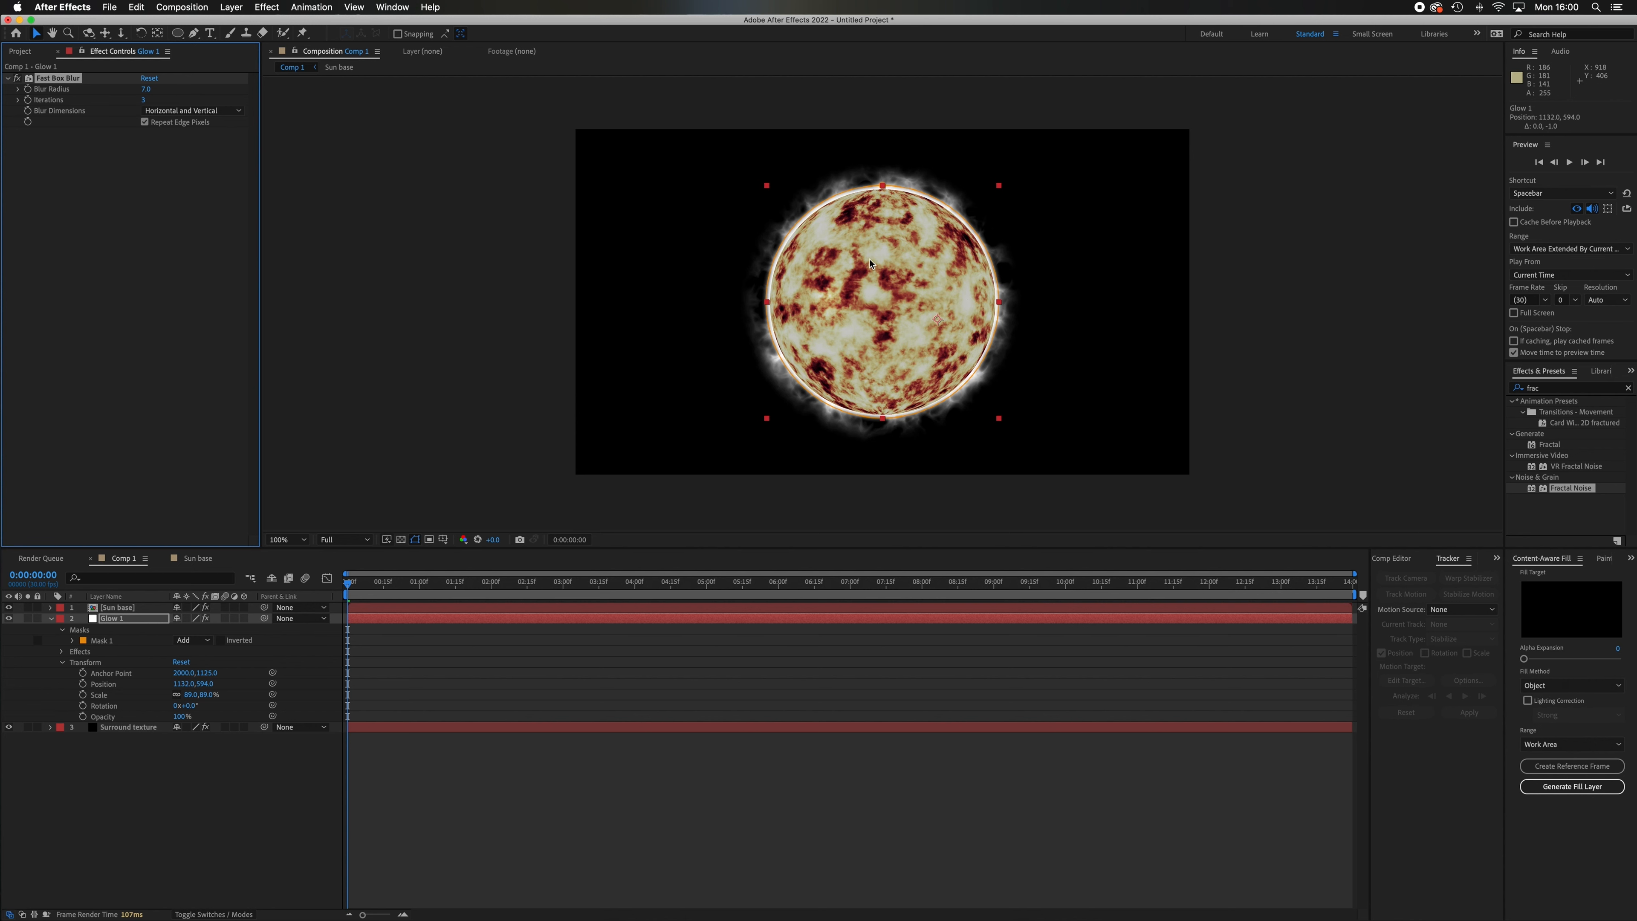
Duplicate the blurred Glow 1 layer to strengthen the rim glow around the sphere.
{"action": "key", "text": "period"}
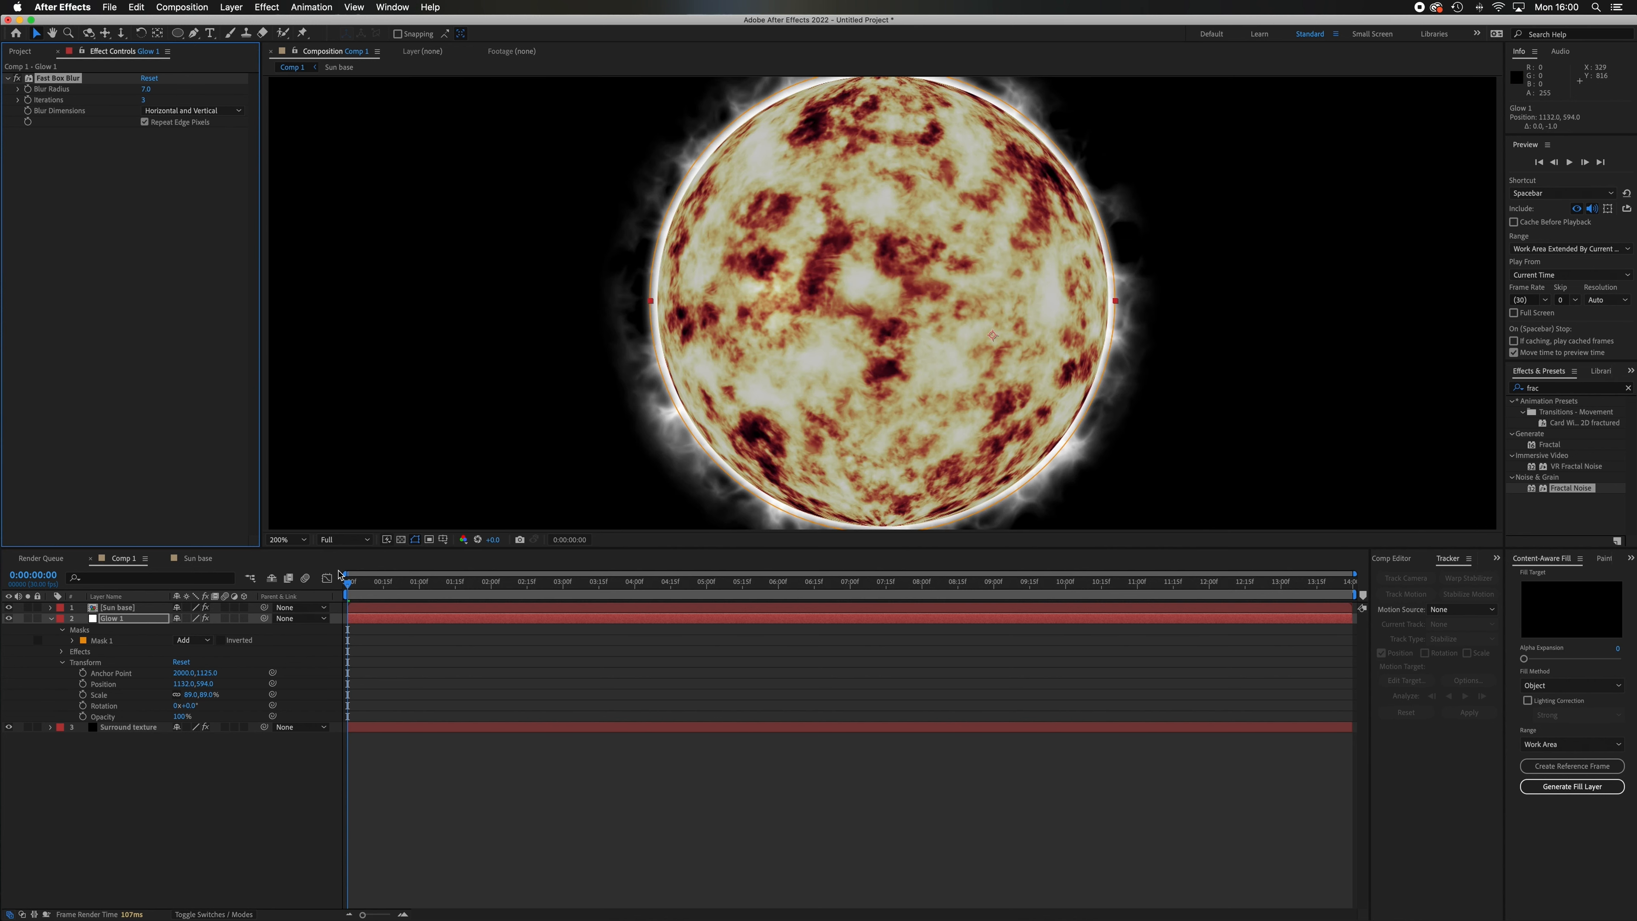
{"action": "left_click", "coordinate": [133, 620]}
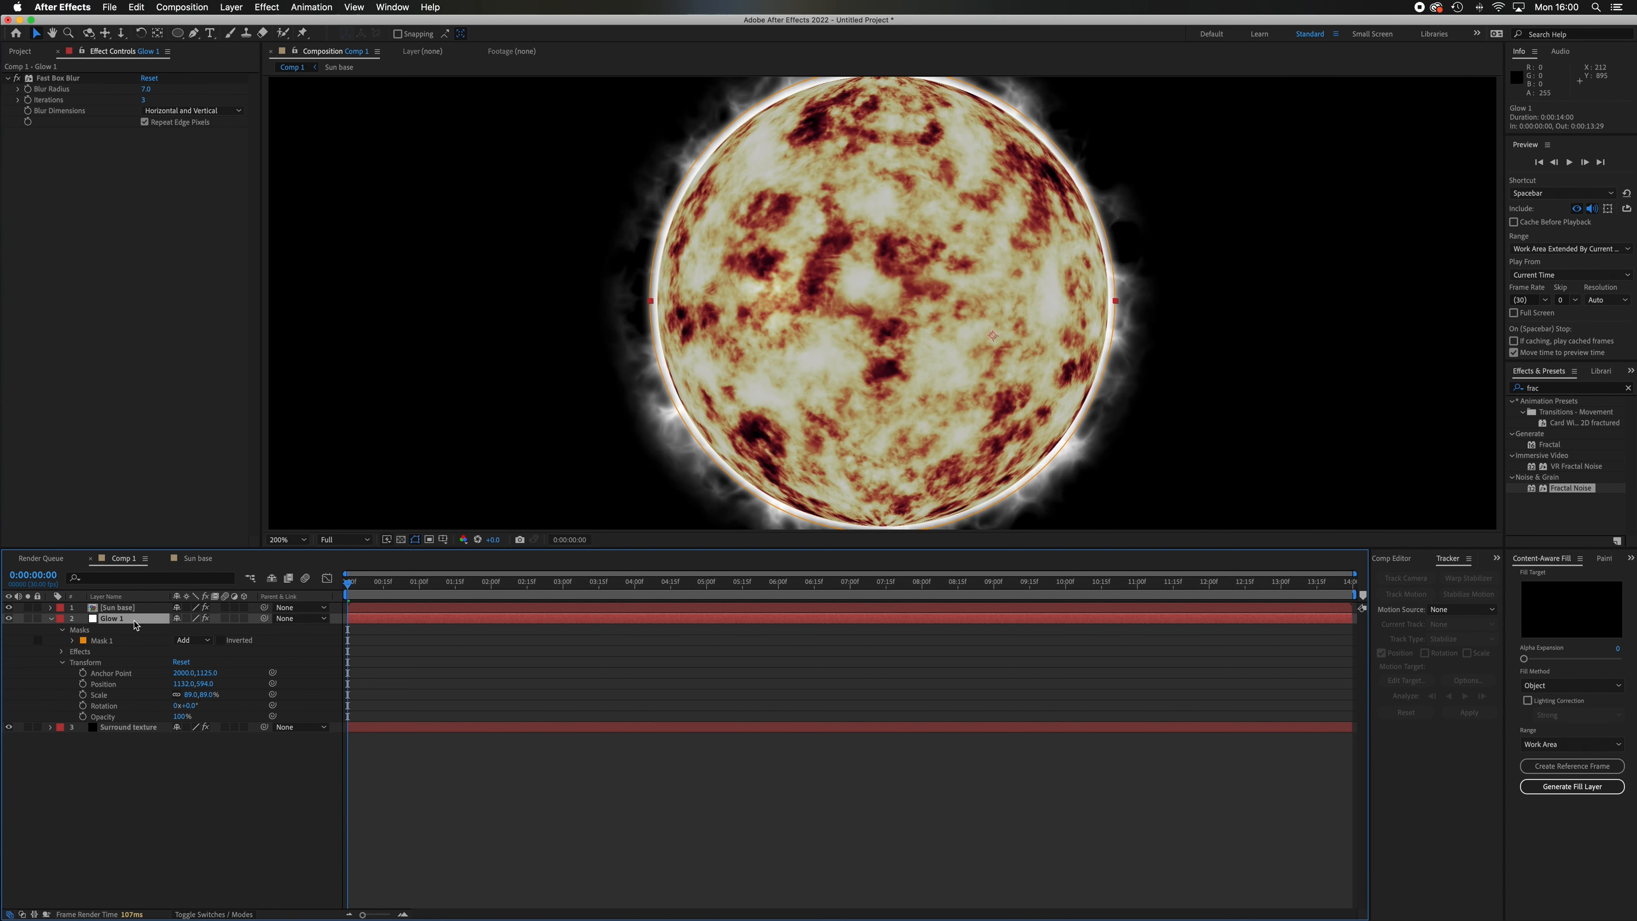
{"action": "key", "text": "super+d"}
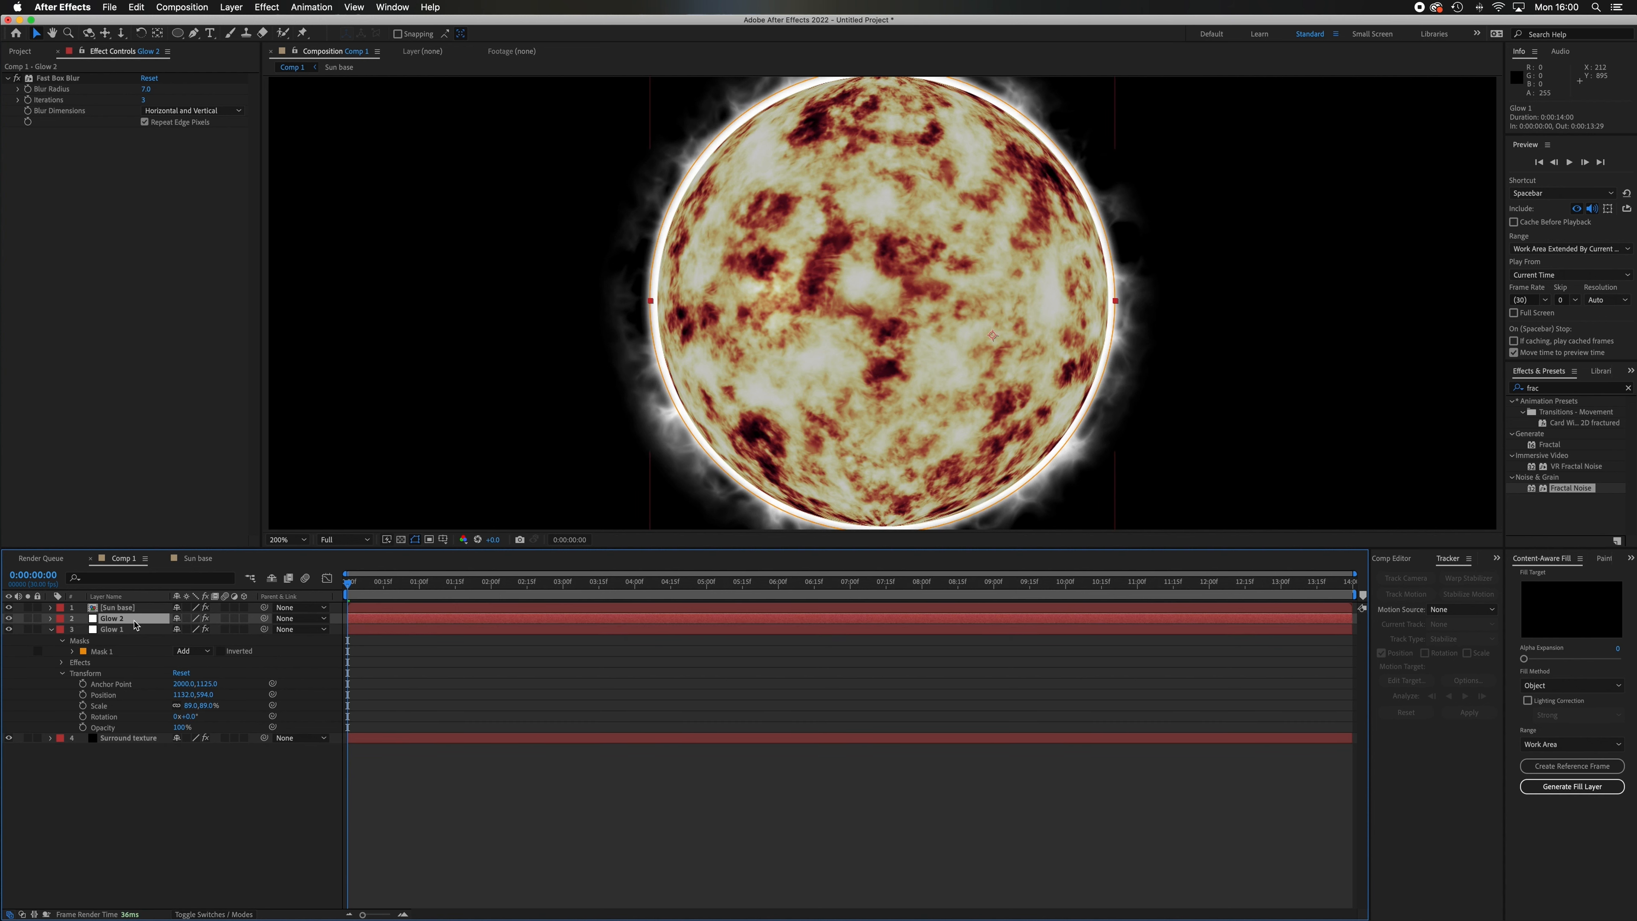
Set the Glow 2 layer's Fast Box Blur radius to 36 and lower its opacity to 54%.
{"action": "left_click_drag", "start_coordinate": [147, 92], "coordinate": [171, 95]}
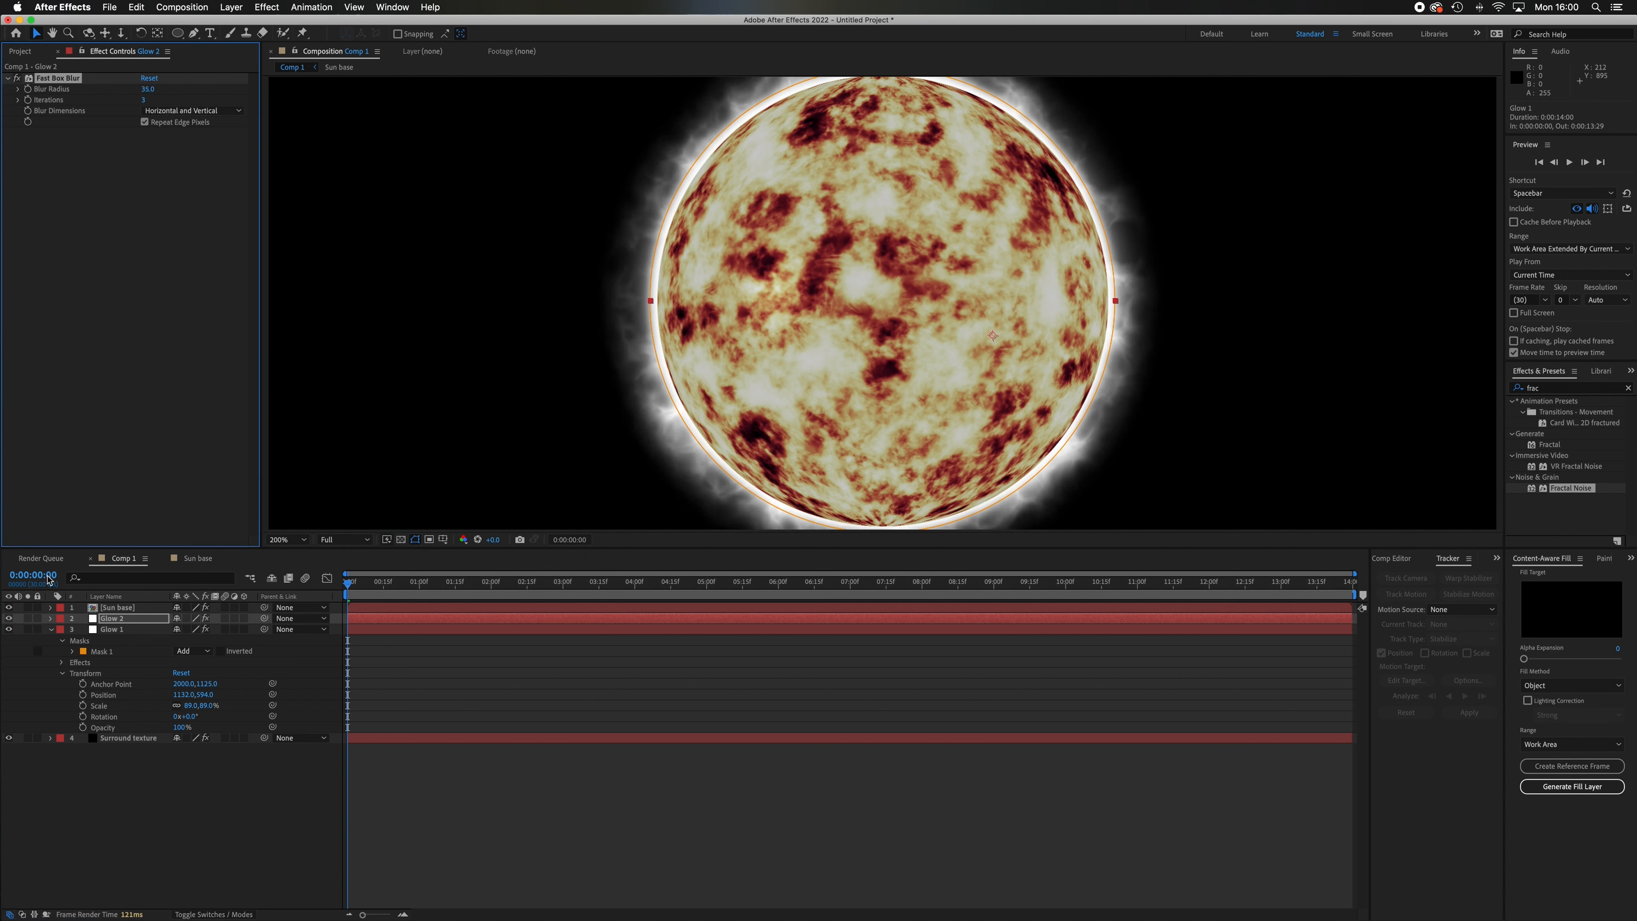
{"action": "left_click", "coordinate": [50, 628]}
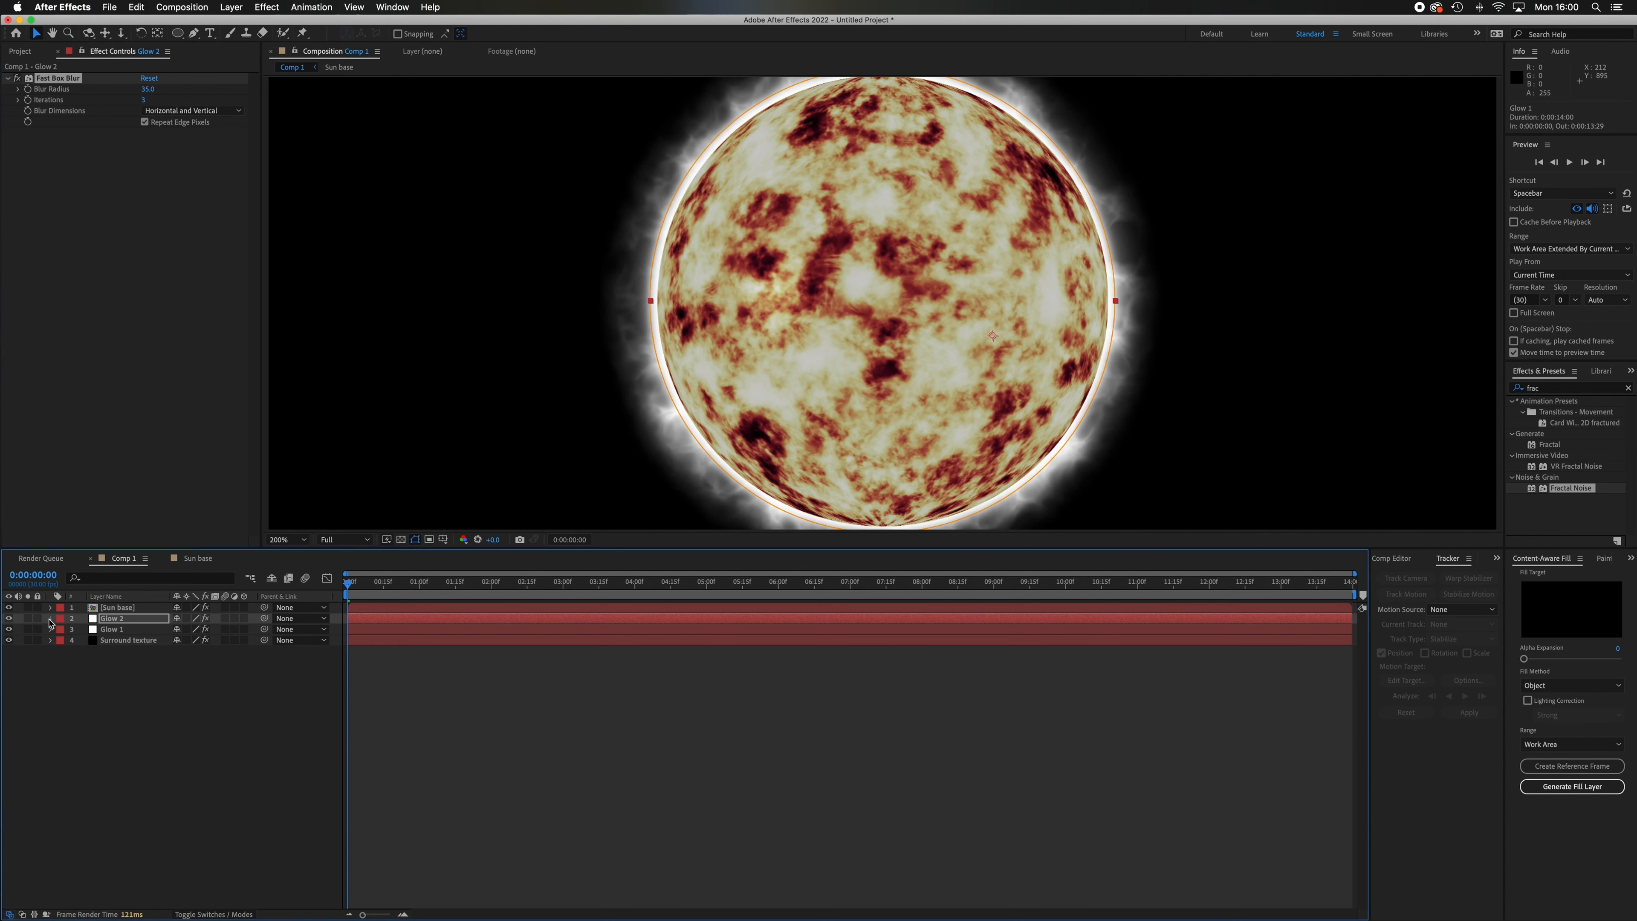
{"action": "left_click", "coordinate": [50, 619]}
{"action": "left_click", "coordinate": [61, 651]}
{"action": "left_click_drag", "start_coordinate": [176, 705], "coordinate": [149, 707]}
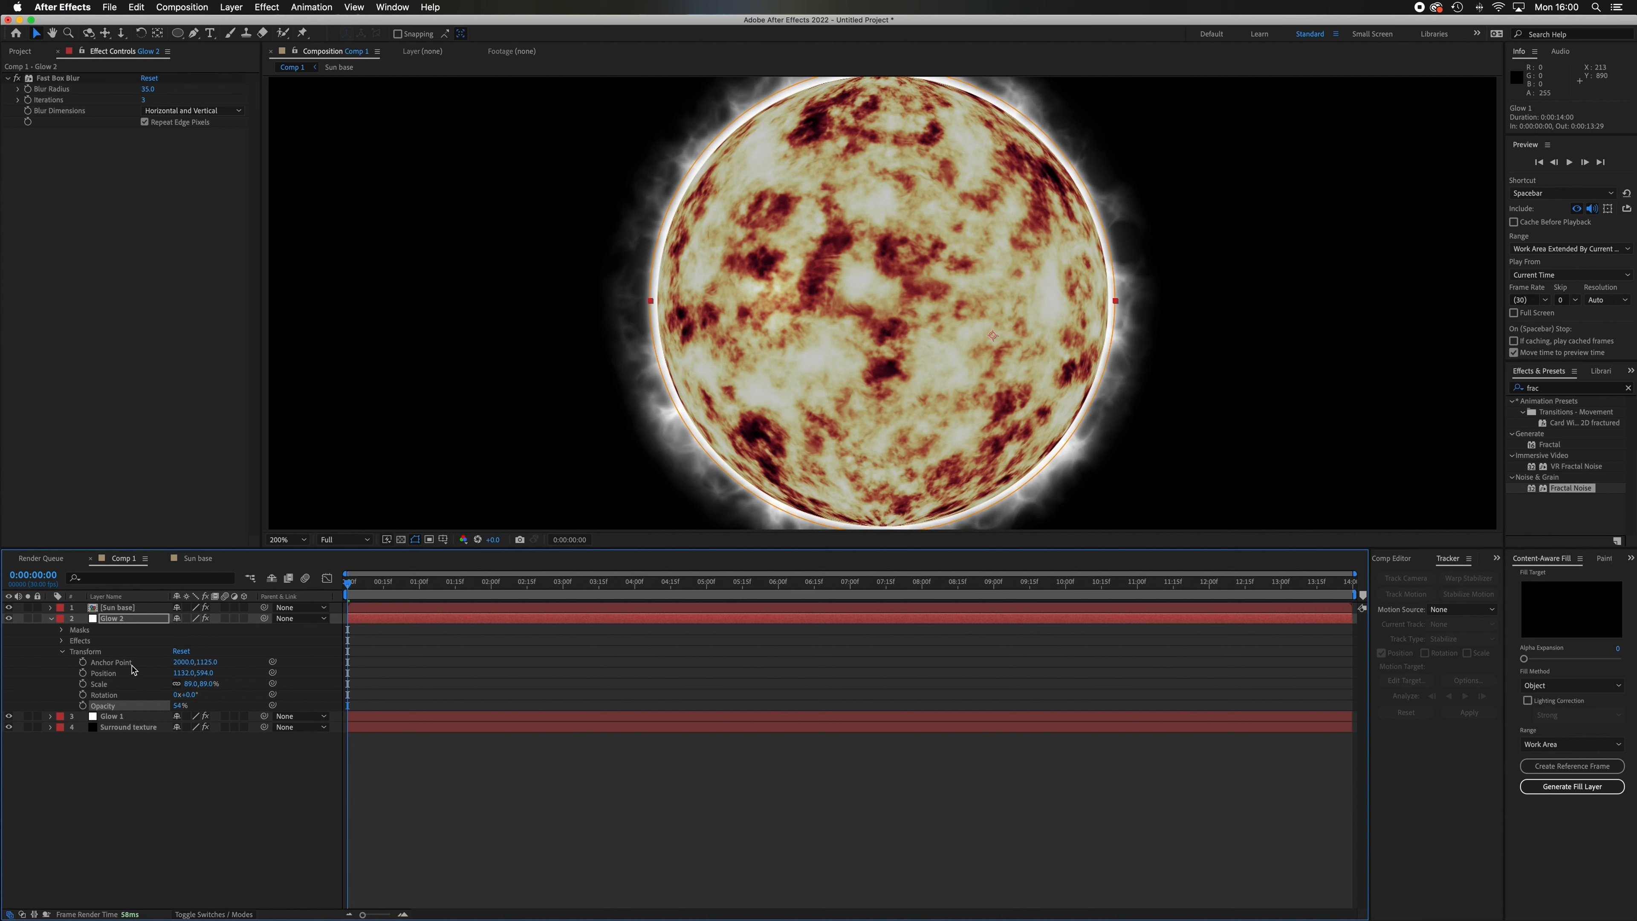
Duplicate the Glow 1 layer and move the copy above the Sun base layer.
{"action": "left_click", "coordinate": [124, 718]}
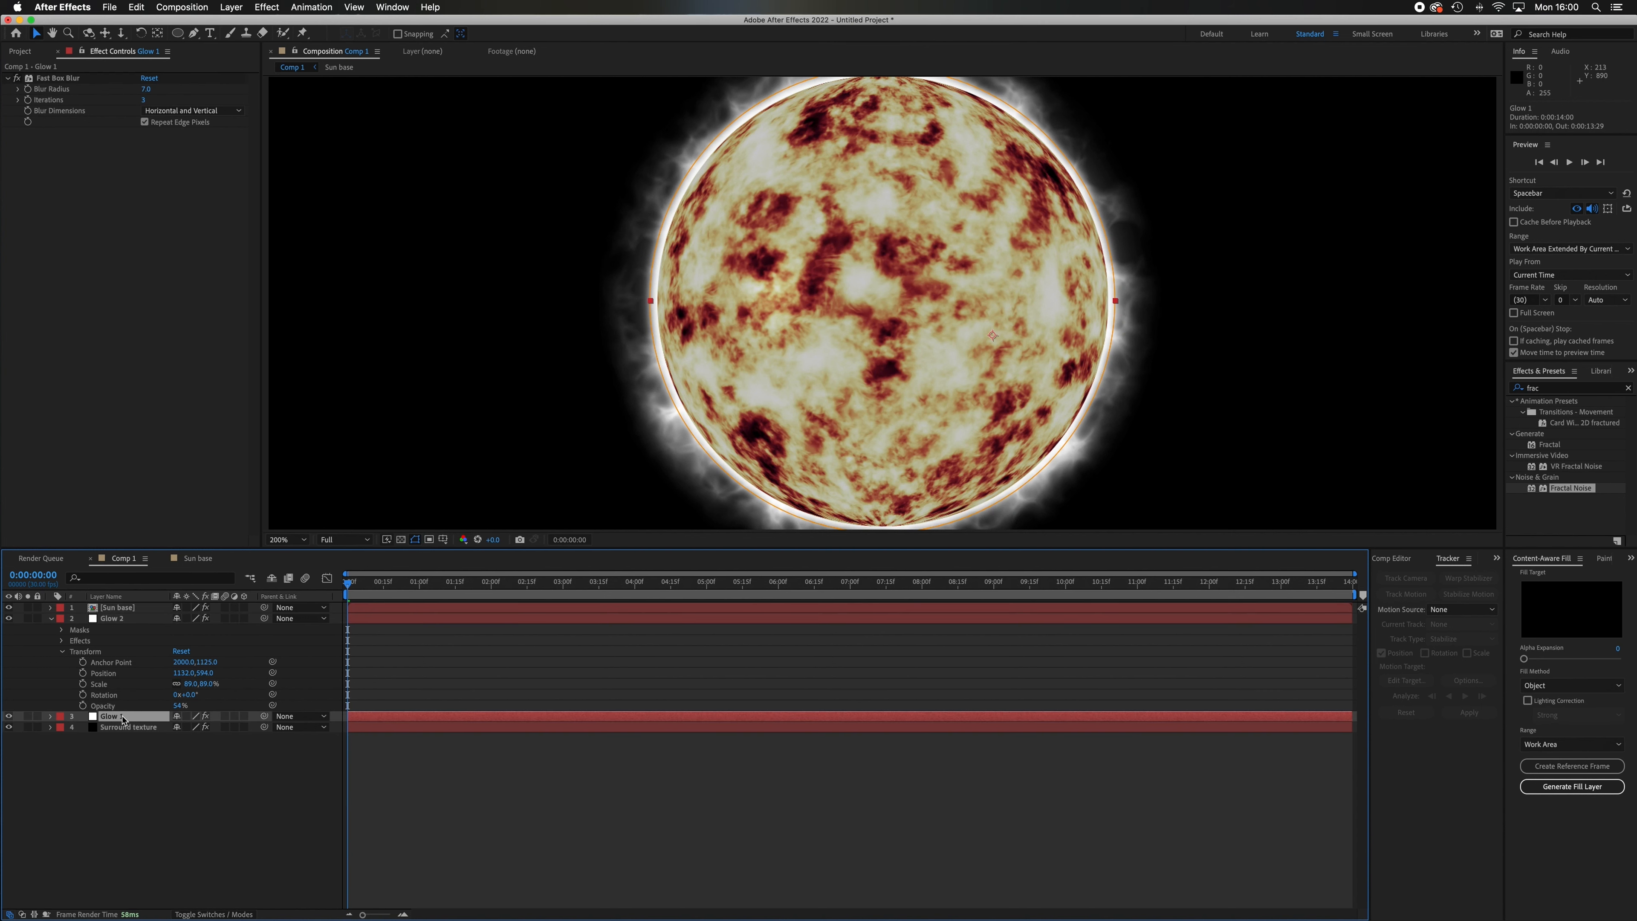
{"action": "key", "text": "ctrl+d"}
{"action": "left_click_drag", "start_coordinate": [125, 717], "coordinate": [141, 604]}
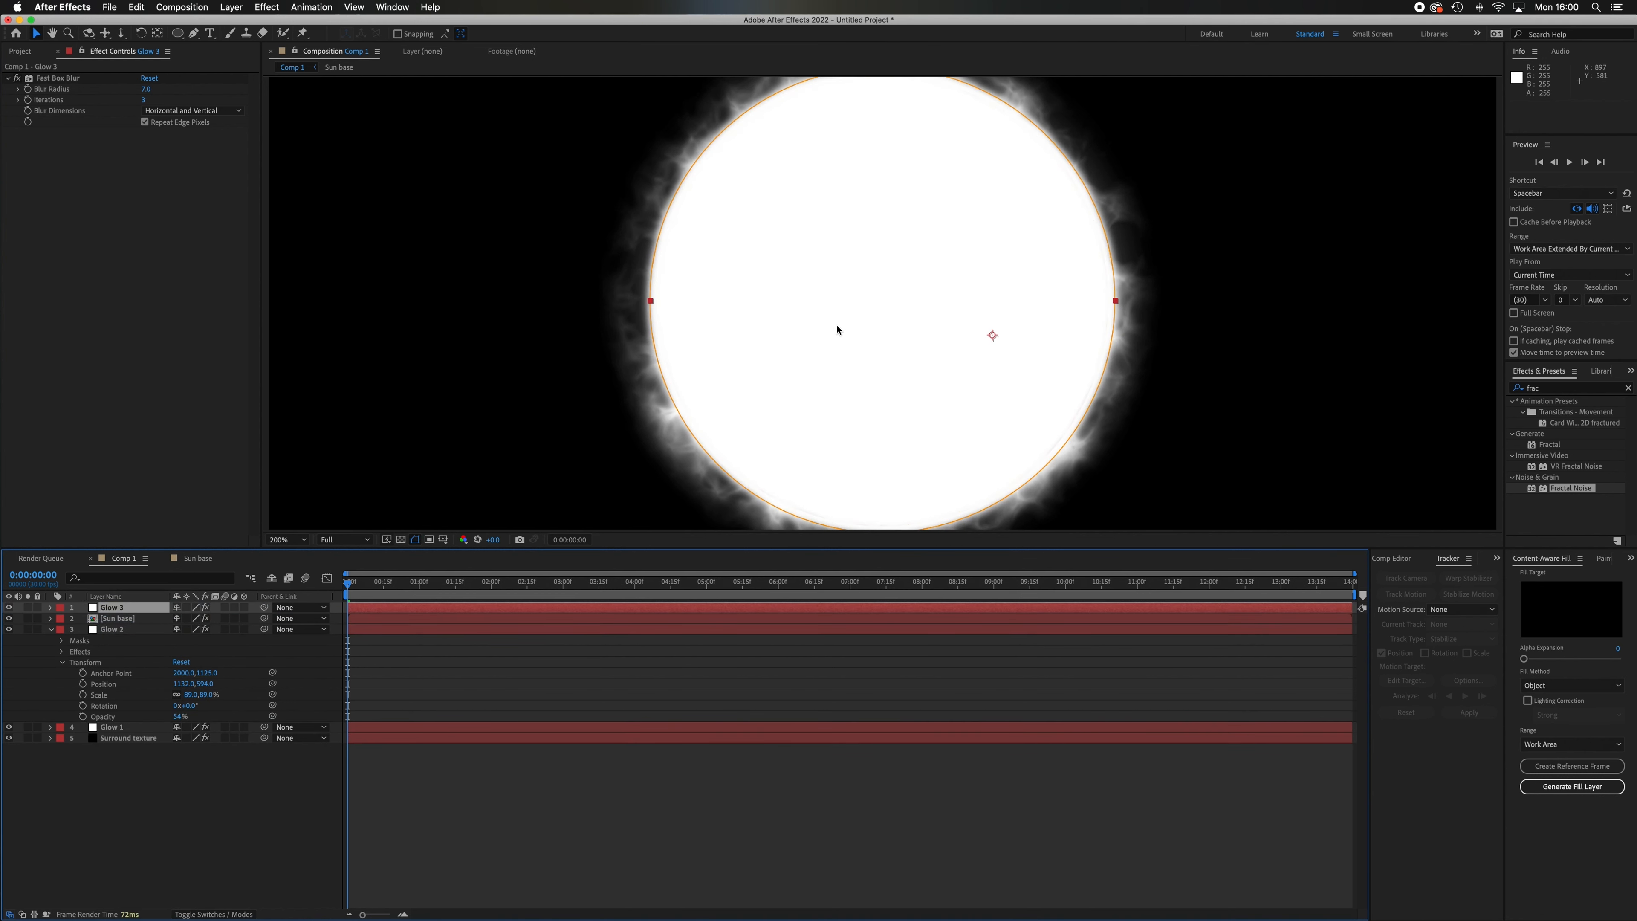
{"action": "key", "text": "comma"}
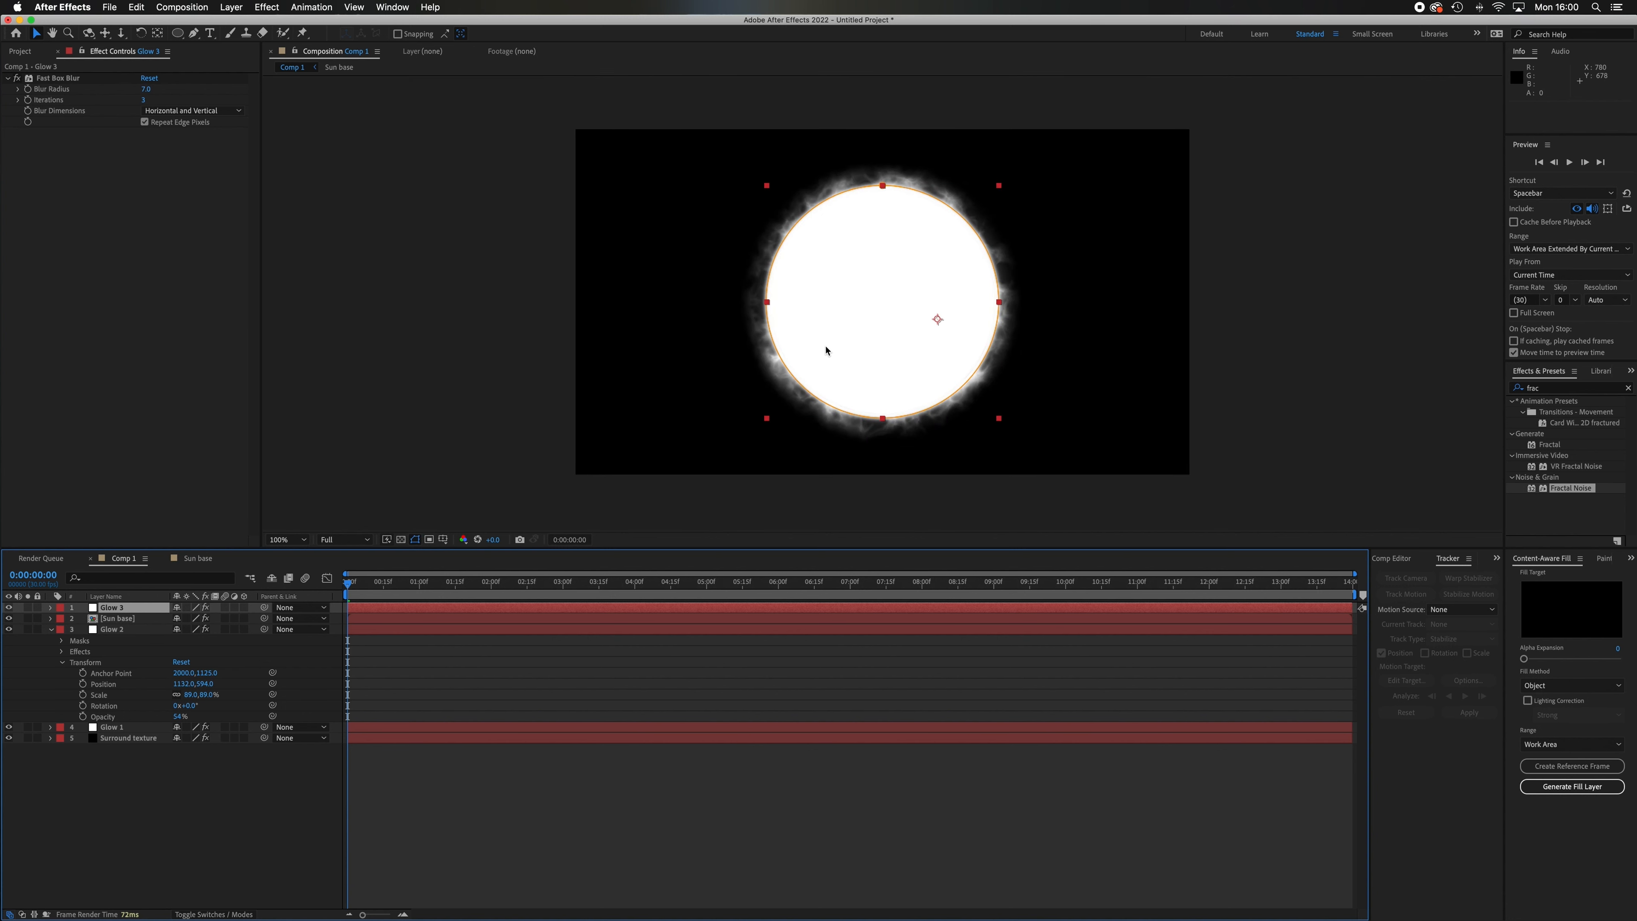
{"action": "key", "text": "period"}
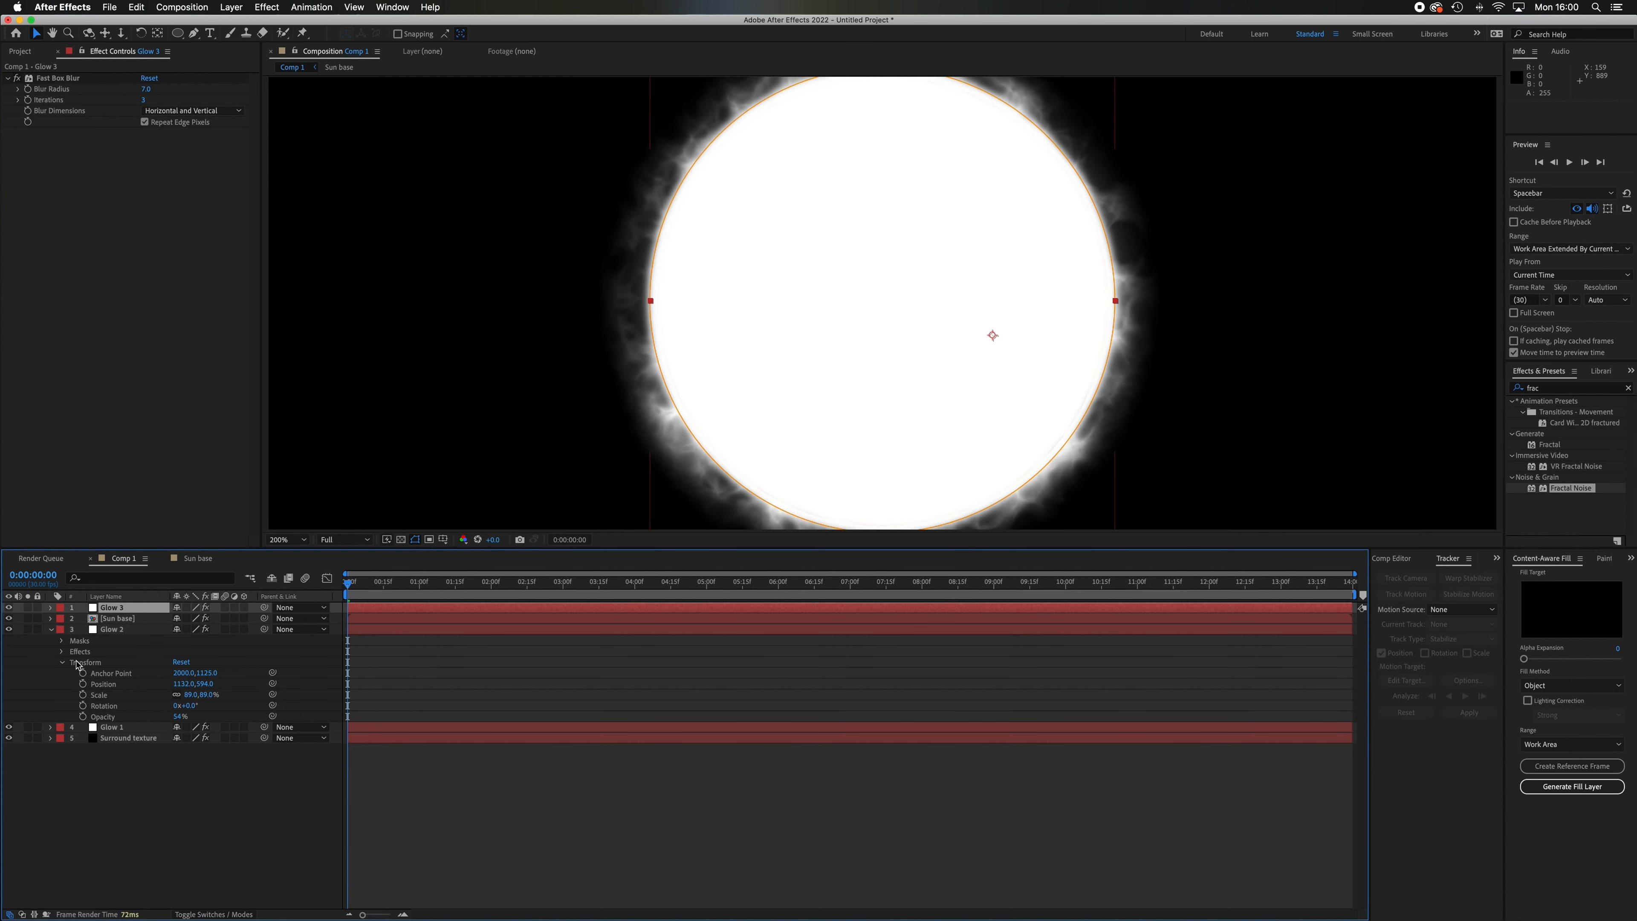
Reduce the Glow 3 layer's scale to 85% and nudge its position to 1125, 592 to centre it over the sphere.
{"action": "left_click", "coordinate": [51, 608]}
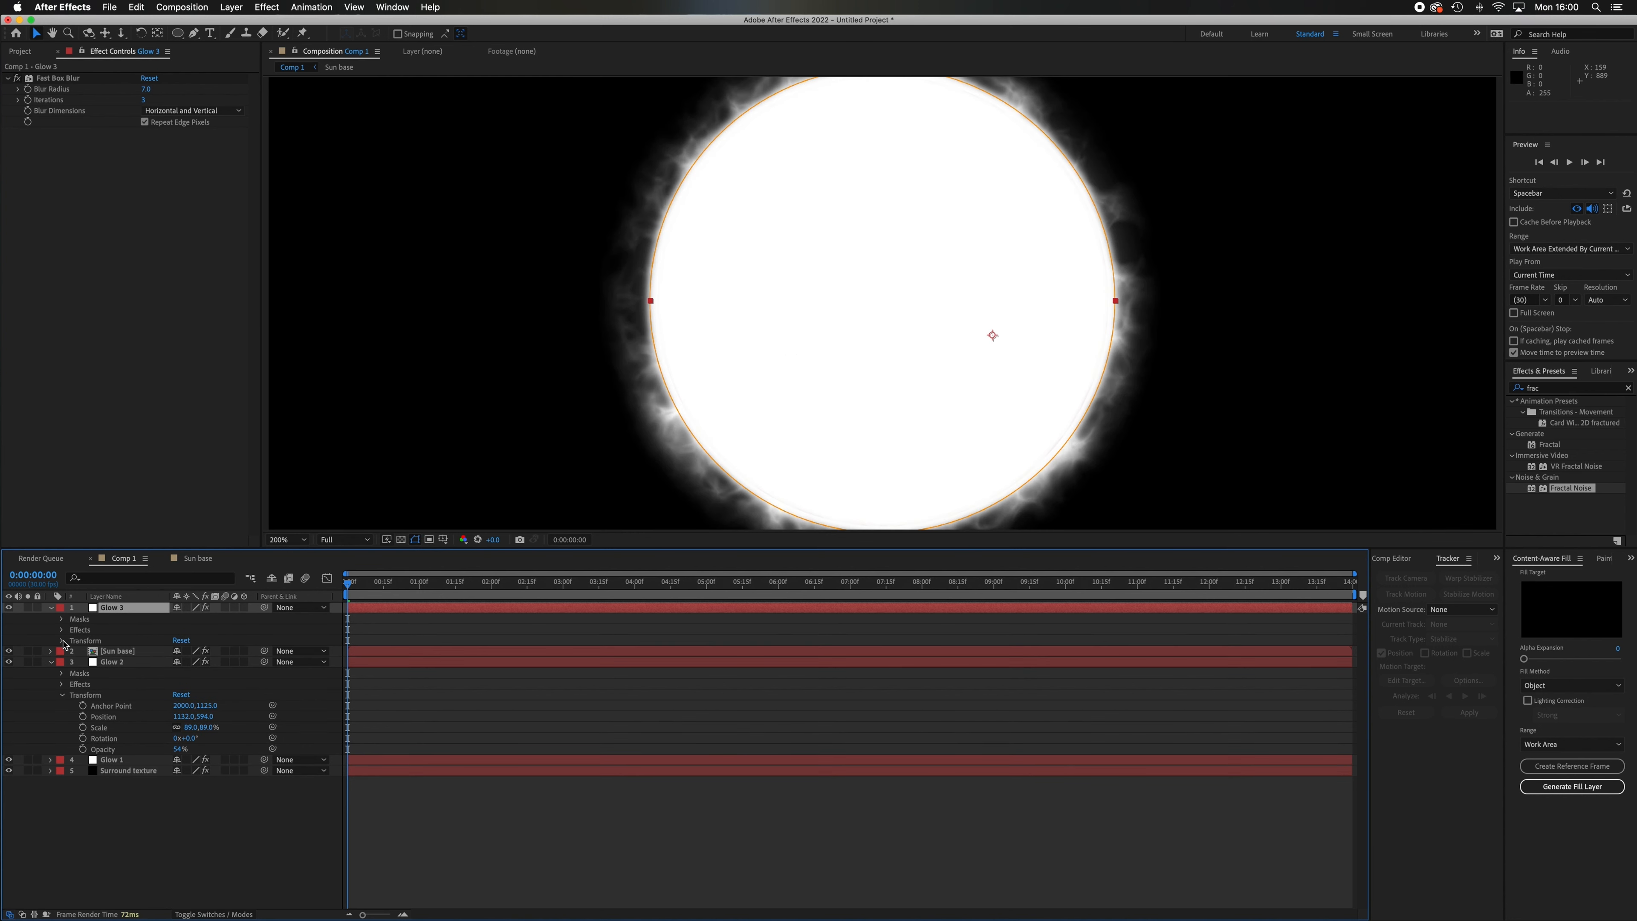
{"action": "left_click", "coordinate": [62, 640]}
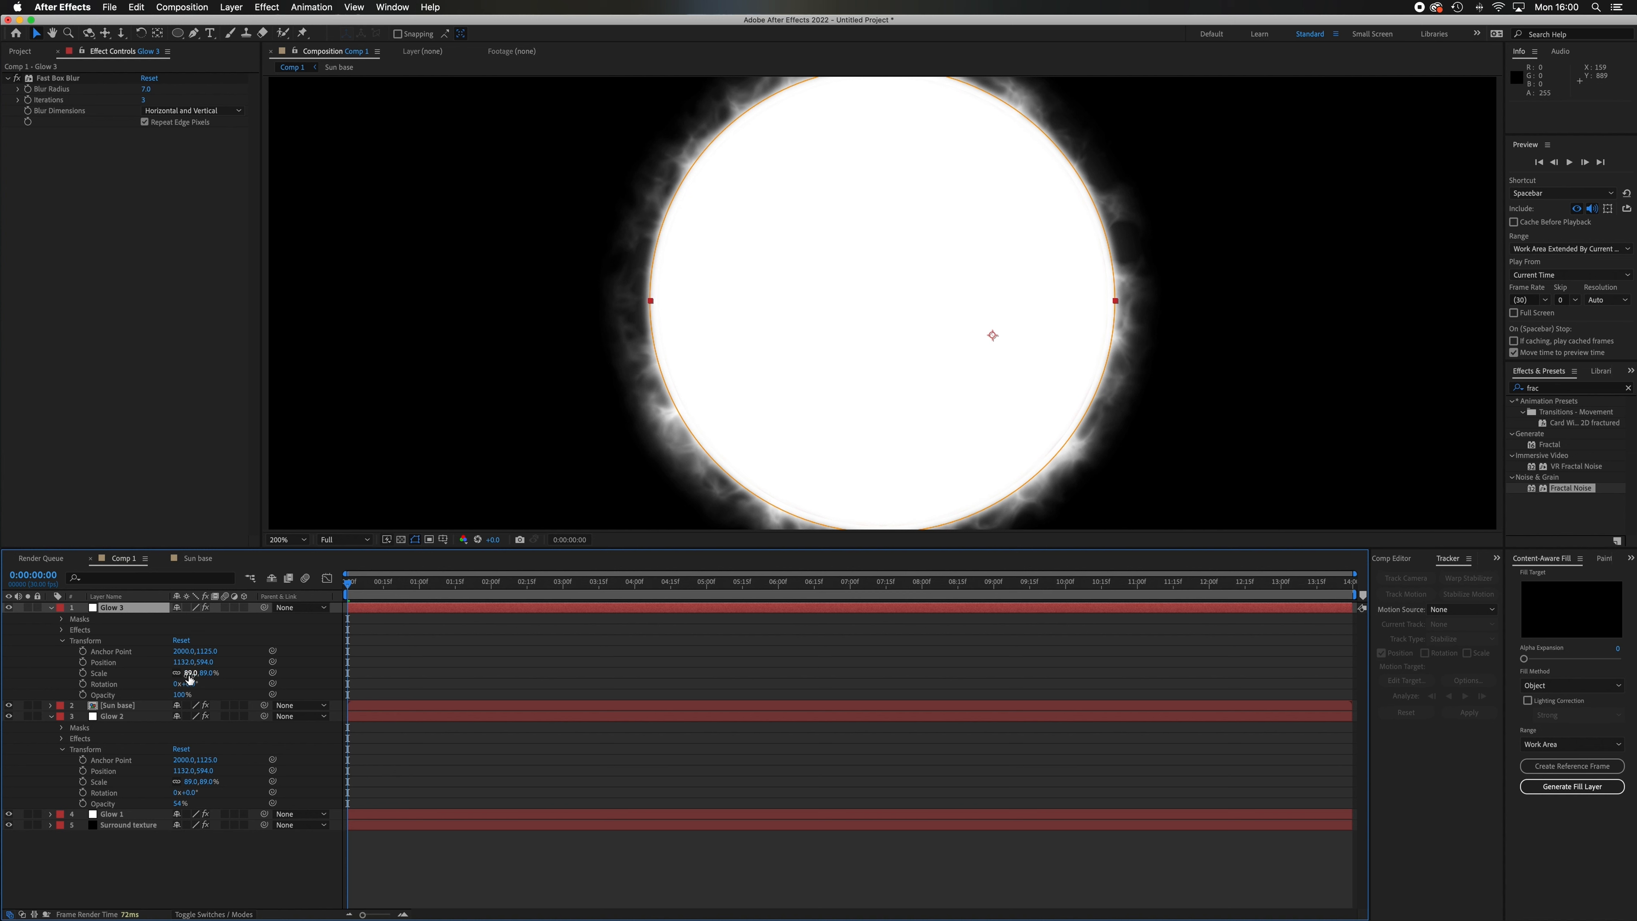
{"action": "left_click_drag", "start_coordinate": [190, 673], "coordinate": [187, 674]}
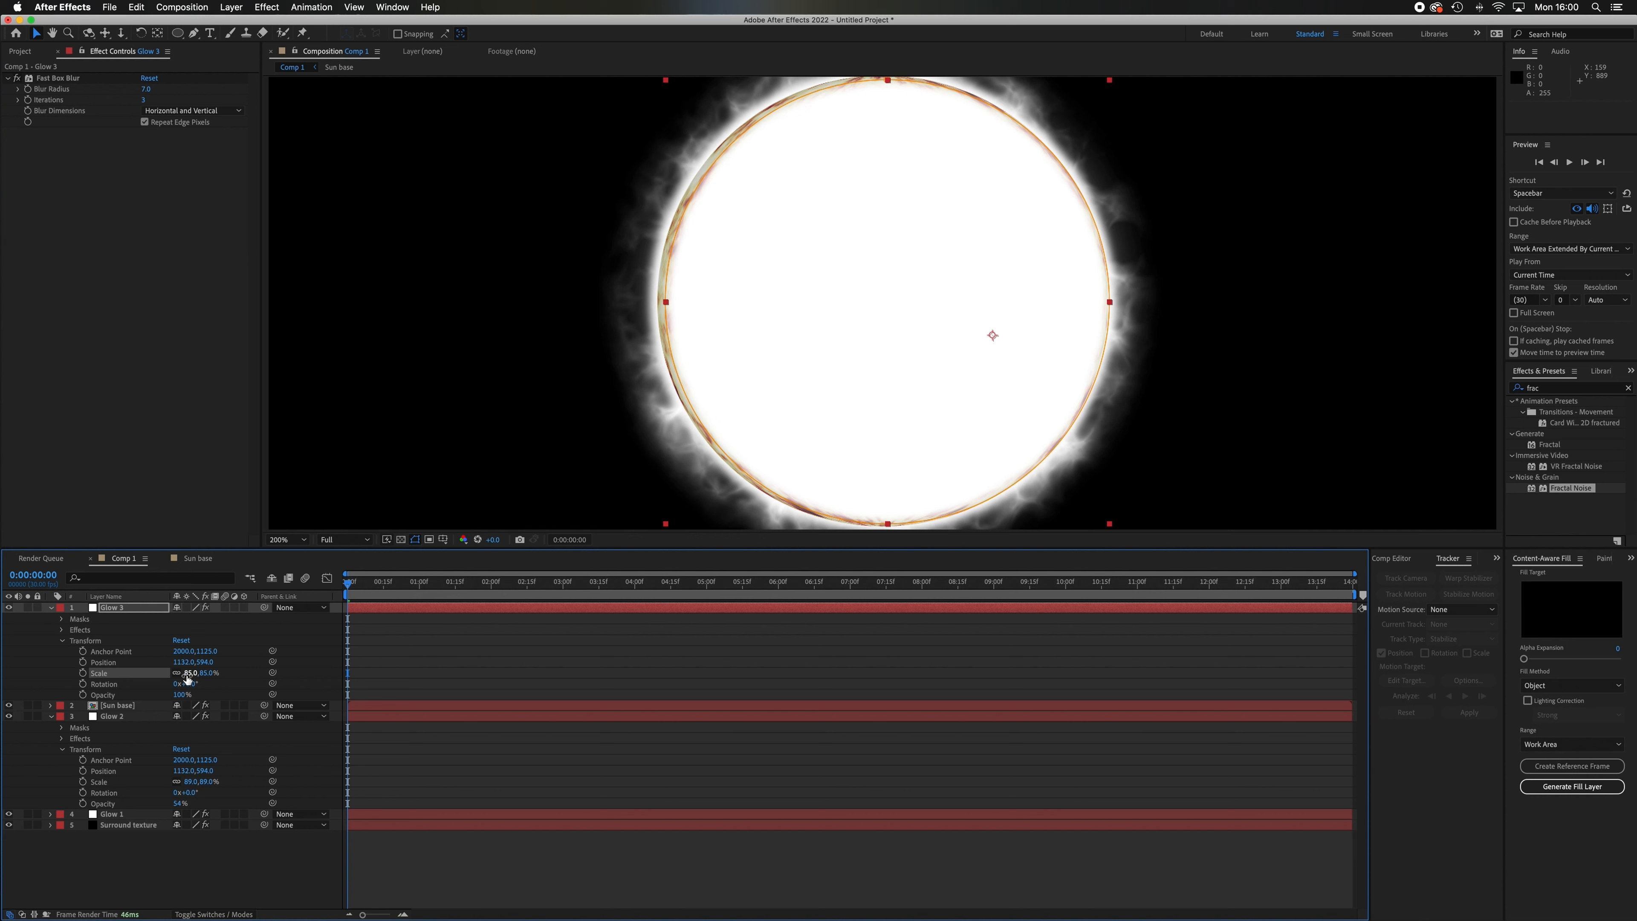
{"action": "left_click", "coordinate": [119, 665]}
{"action": "key", "text": "Left"}
{"action": "key", "text": "Left"}
{"action": "key", "text": "Left"}
{"action": "key", "text": "Left"}
{"action": "key", "text": "Left"}
{"action": "key", "text": "Left"}
{"action": "key", "text": "Left"}
{"action": "key", "text": "Left"}
{"action": "key", "text": "Left"}
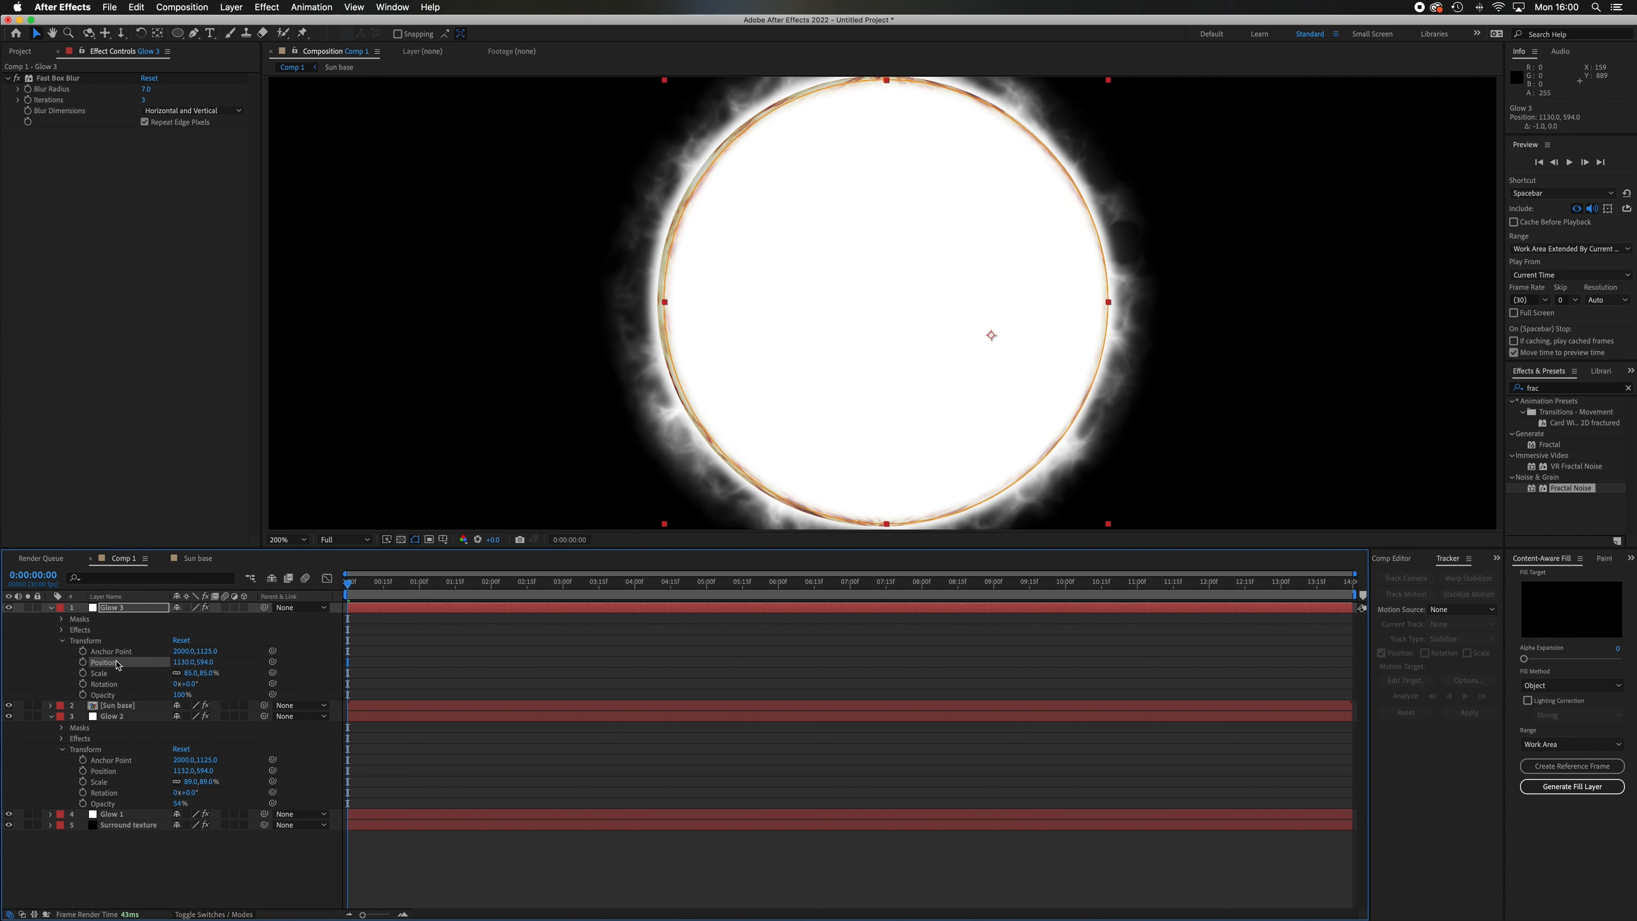
{"action": "key", "text": "Up"}
{"action": "key", "text": "Up"}
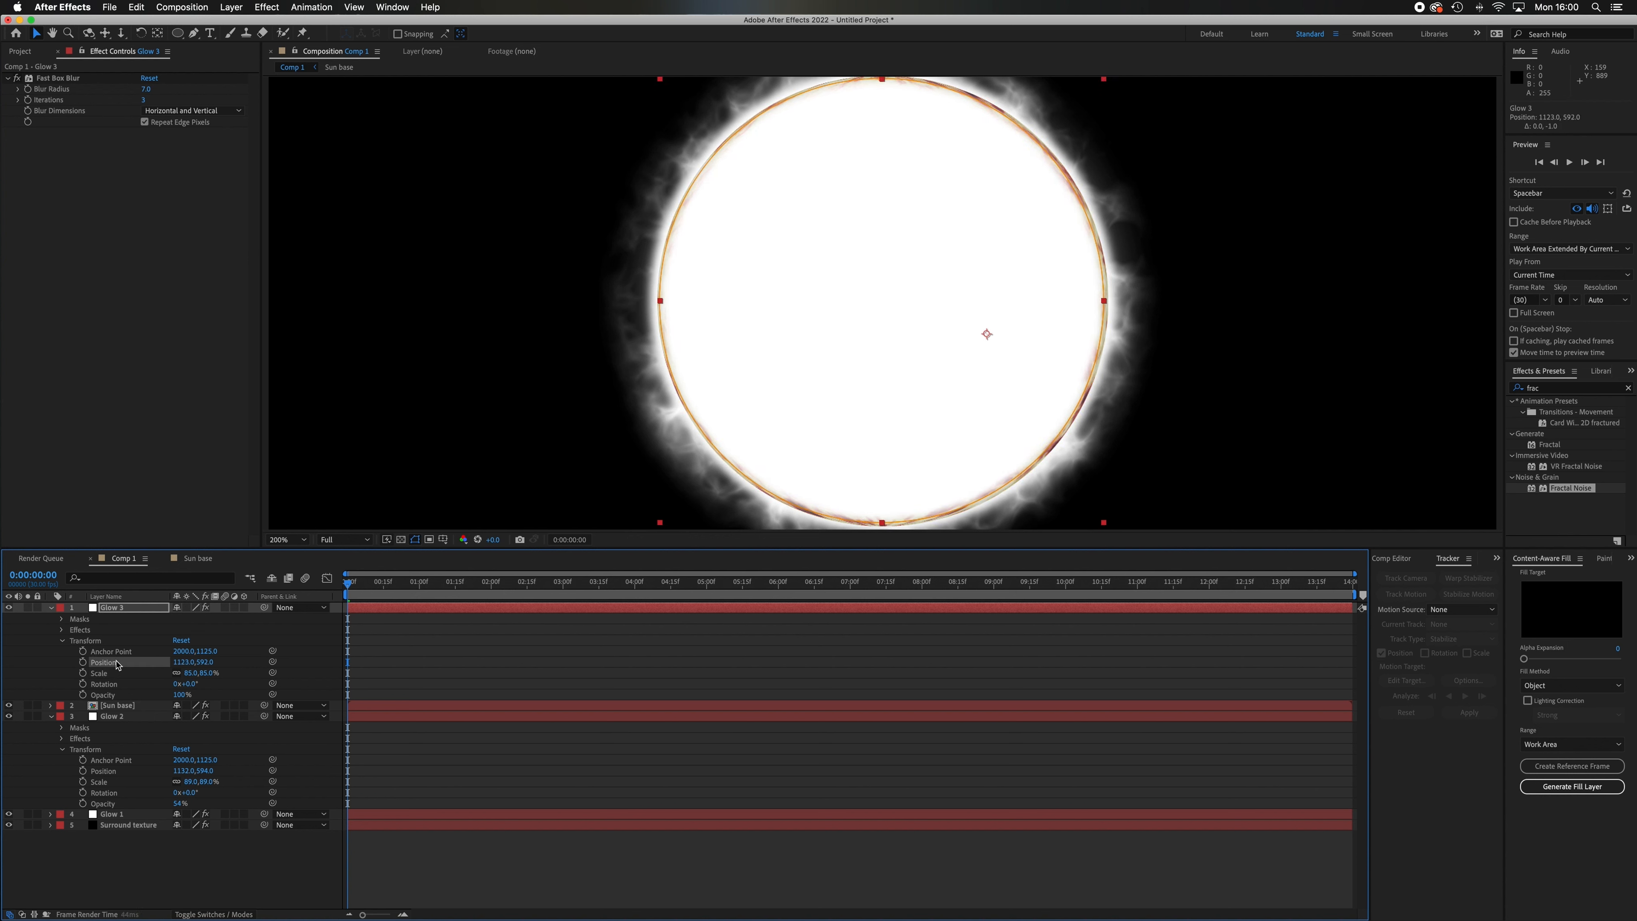
{"action": "key", "text": "Right"}
{"action": "key", "text": "Up"}
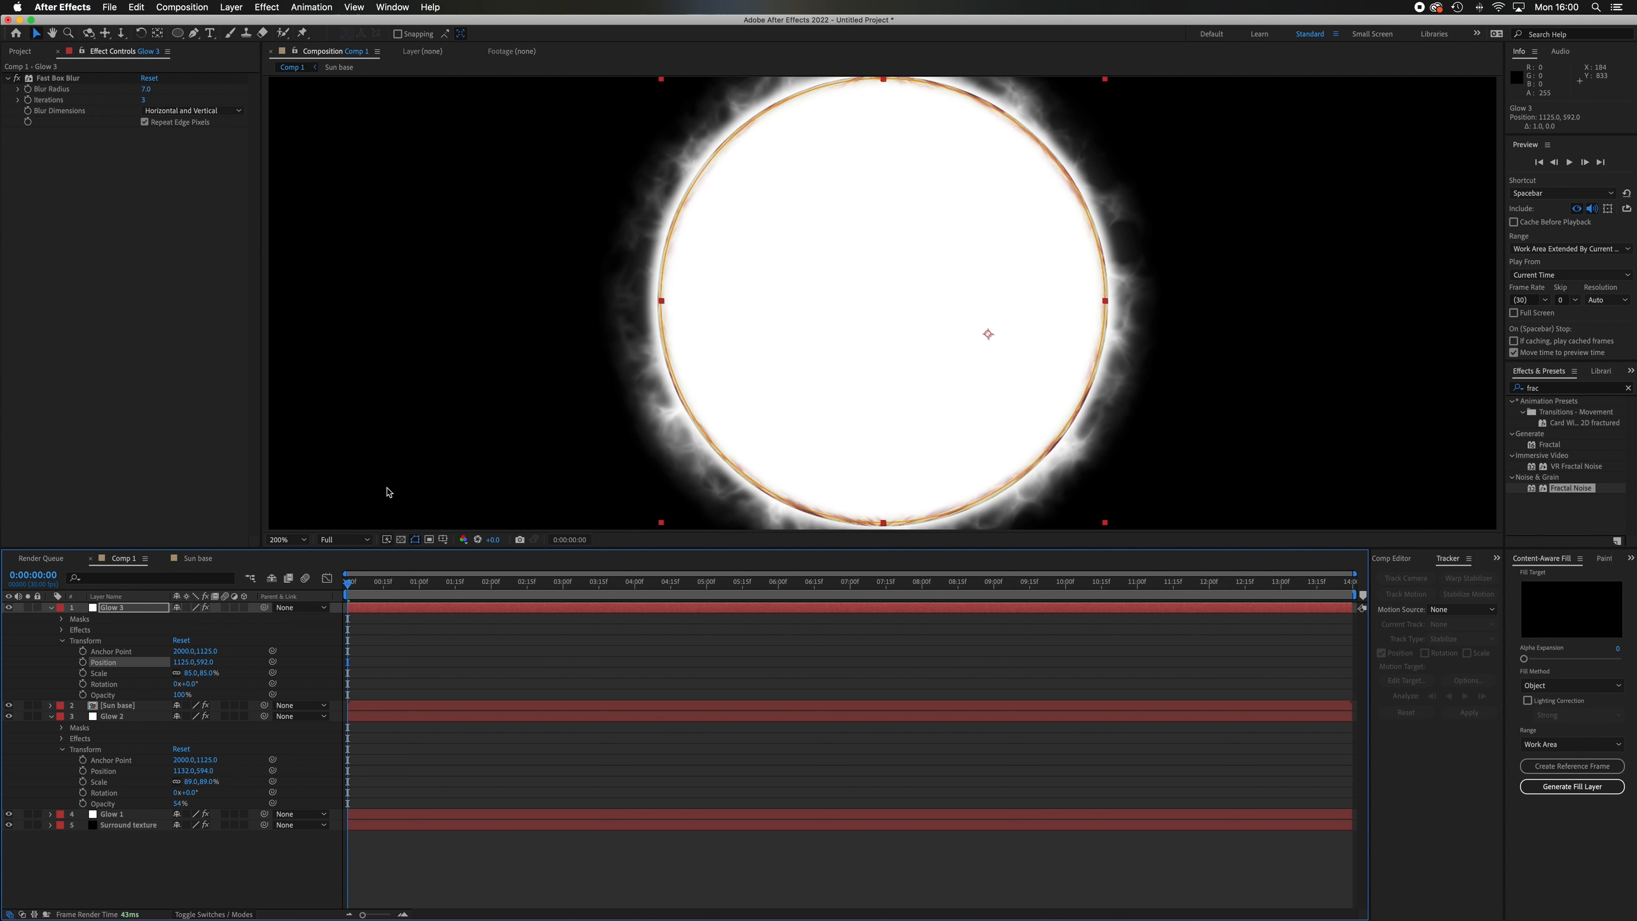
Remove Fast Box Blur from the Glow 3 layer and enlarge its scale to 87% to cover the sphere.
{"action": "left_click", "coordinate": [192, 673]}
{"action": "type", "text": "86"}
{"action": "key", "text": "Return"}
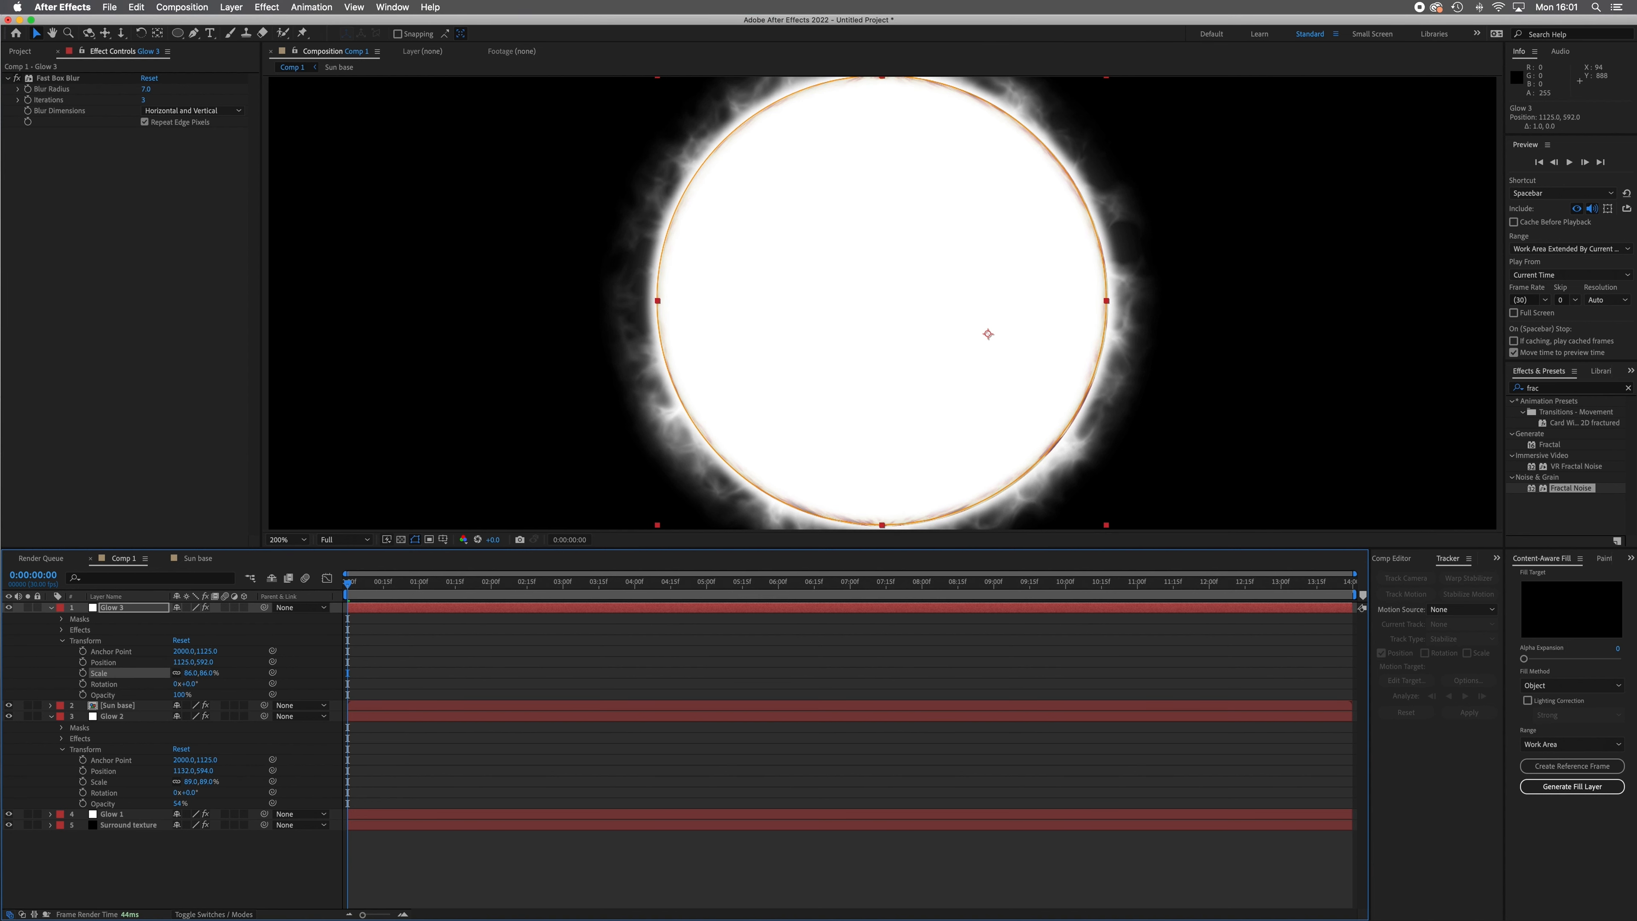
{"action": "left_click", "coordinate": [70, 79]}
{"action": "key", "text": "Delete"}
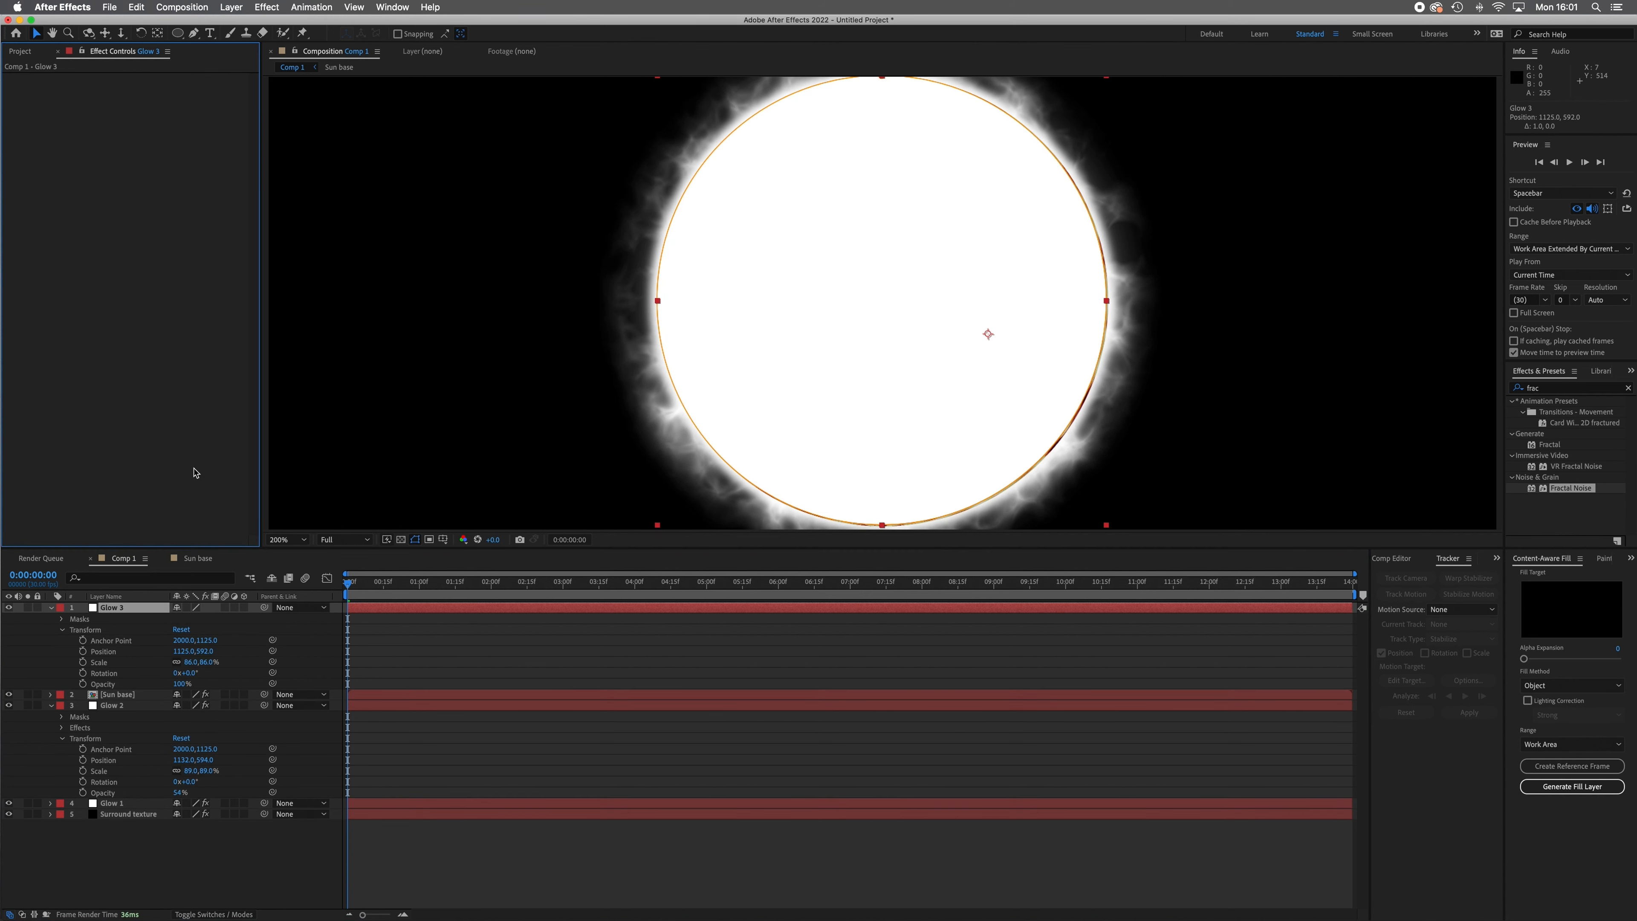
{"action": "left_click", "coordinate": [190, 663]}
{"action": "type", "text": "87"}
{"action": "key", "text": "Return"}
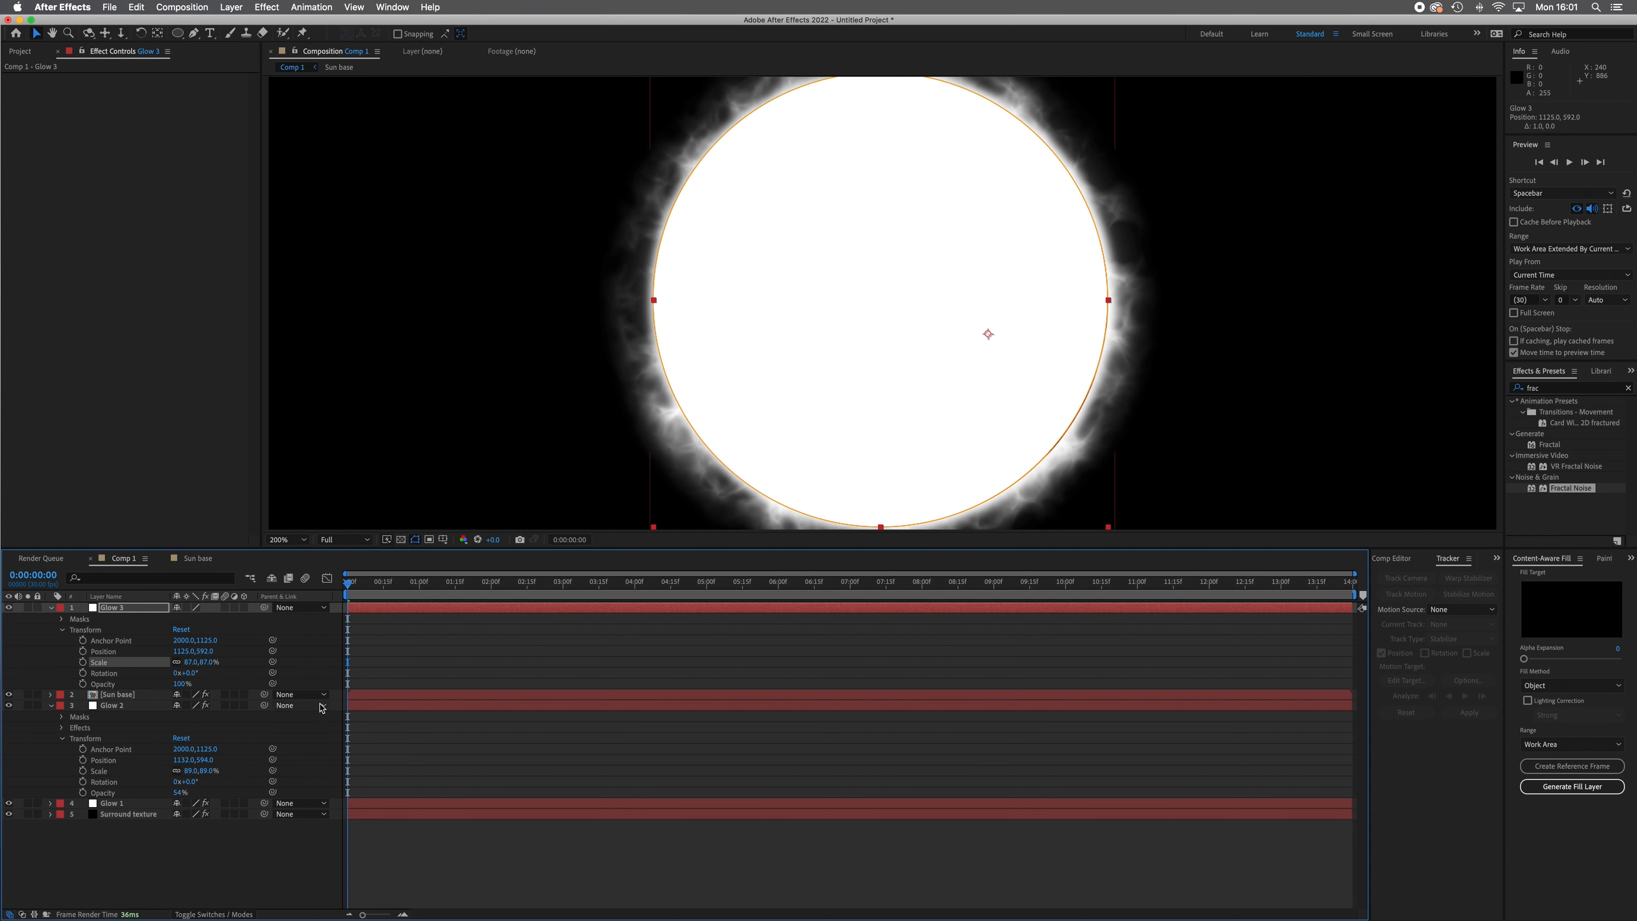
Duplicate Mask 1 on the Glow 3 layer and set the copy's mask mode to Subtract.
{"action": "scroll", "coordinate": [754, 447], "scroll_direction": "down", "scroll_amount": 1}
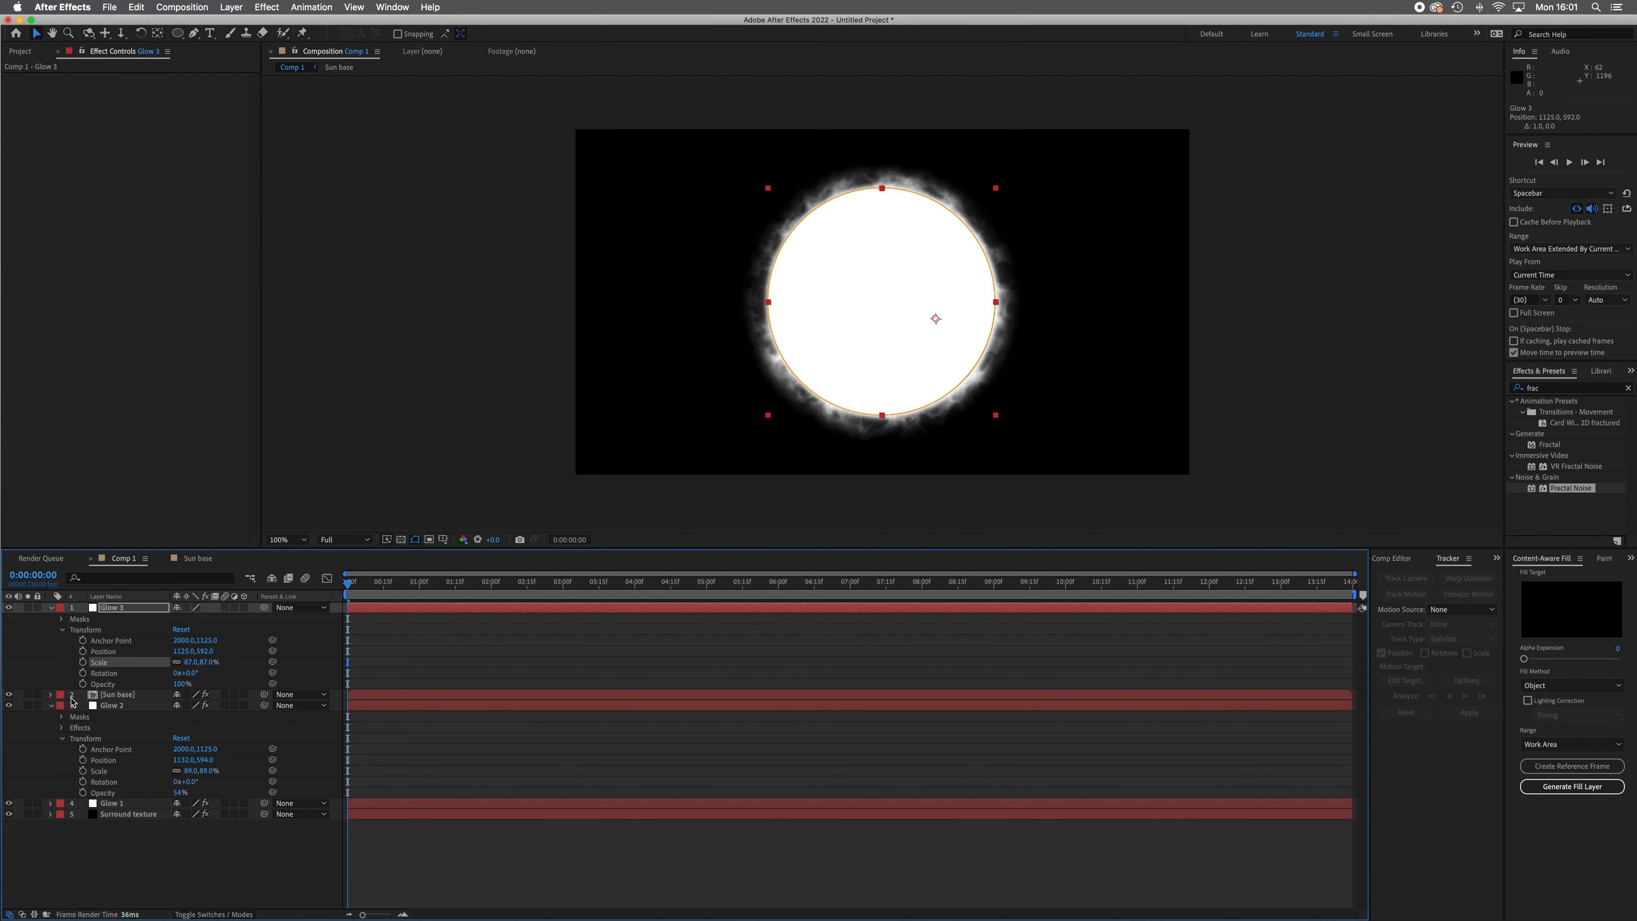
{"action": "left_click", "coordinate": [52, 707]}
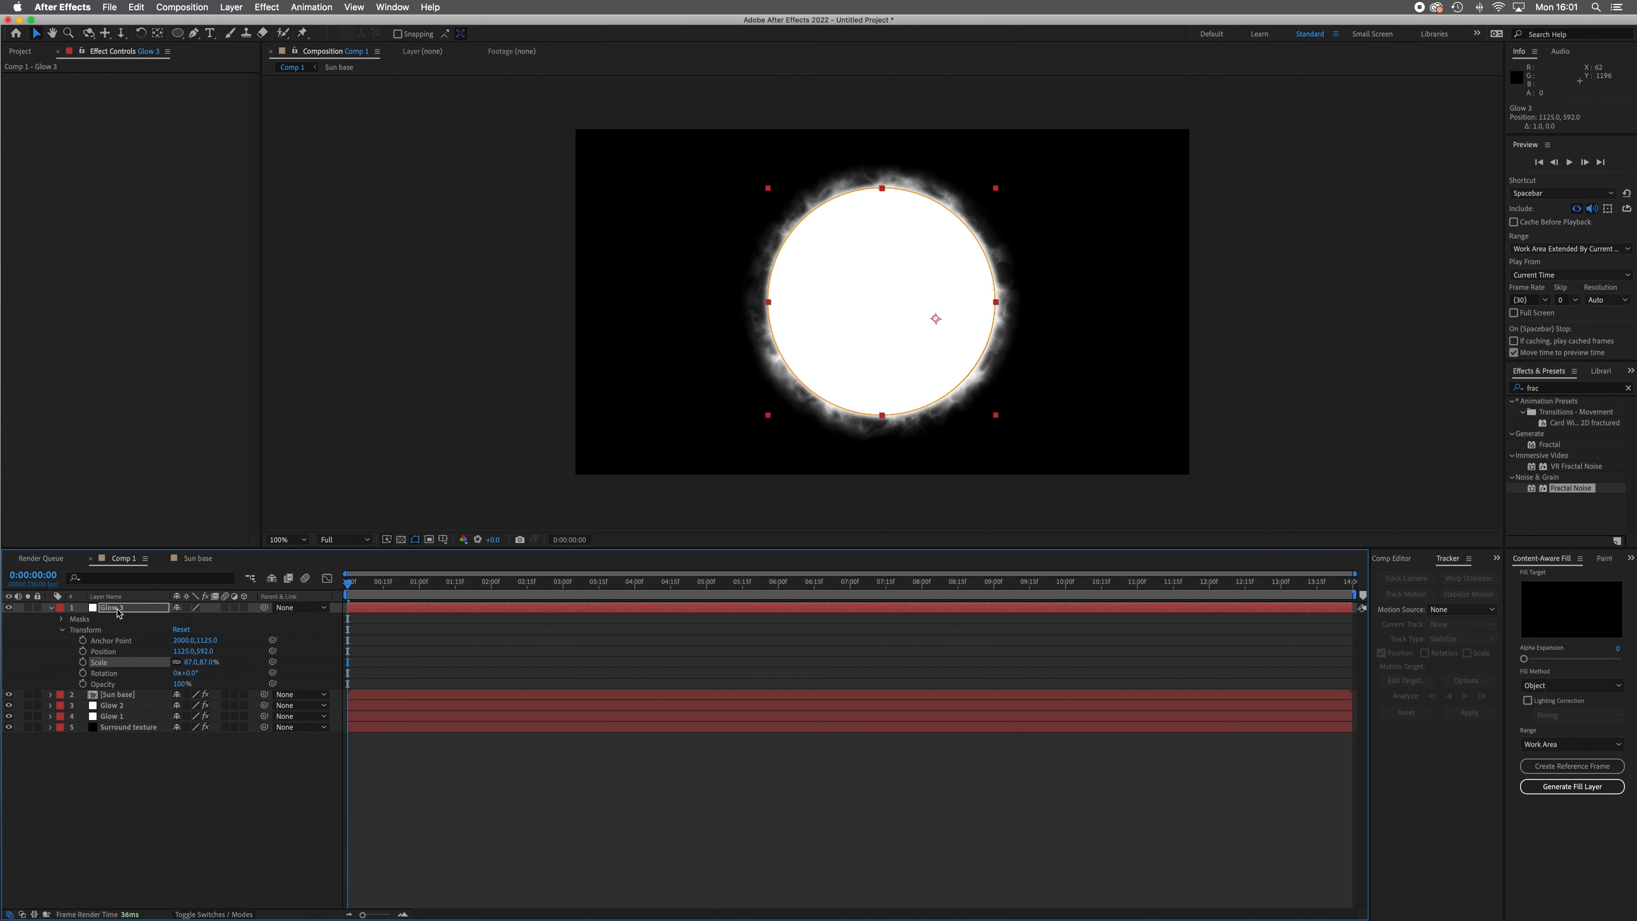
{"action": "left_click", "coordinate": [63, 630]}
{"action": "left_click", "coordinate": [85, 623]}
{"action": "left_click", "coordinate": [61, 619]}
{"action": "left_click", "coordinate": [103, 630]}
{"action": "left_click", "coordinate": [132, 6]}
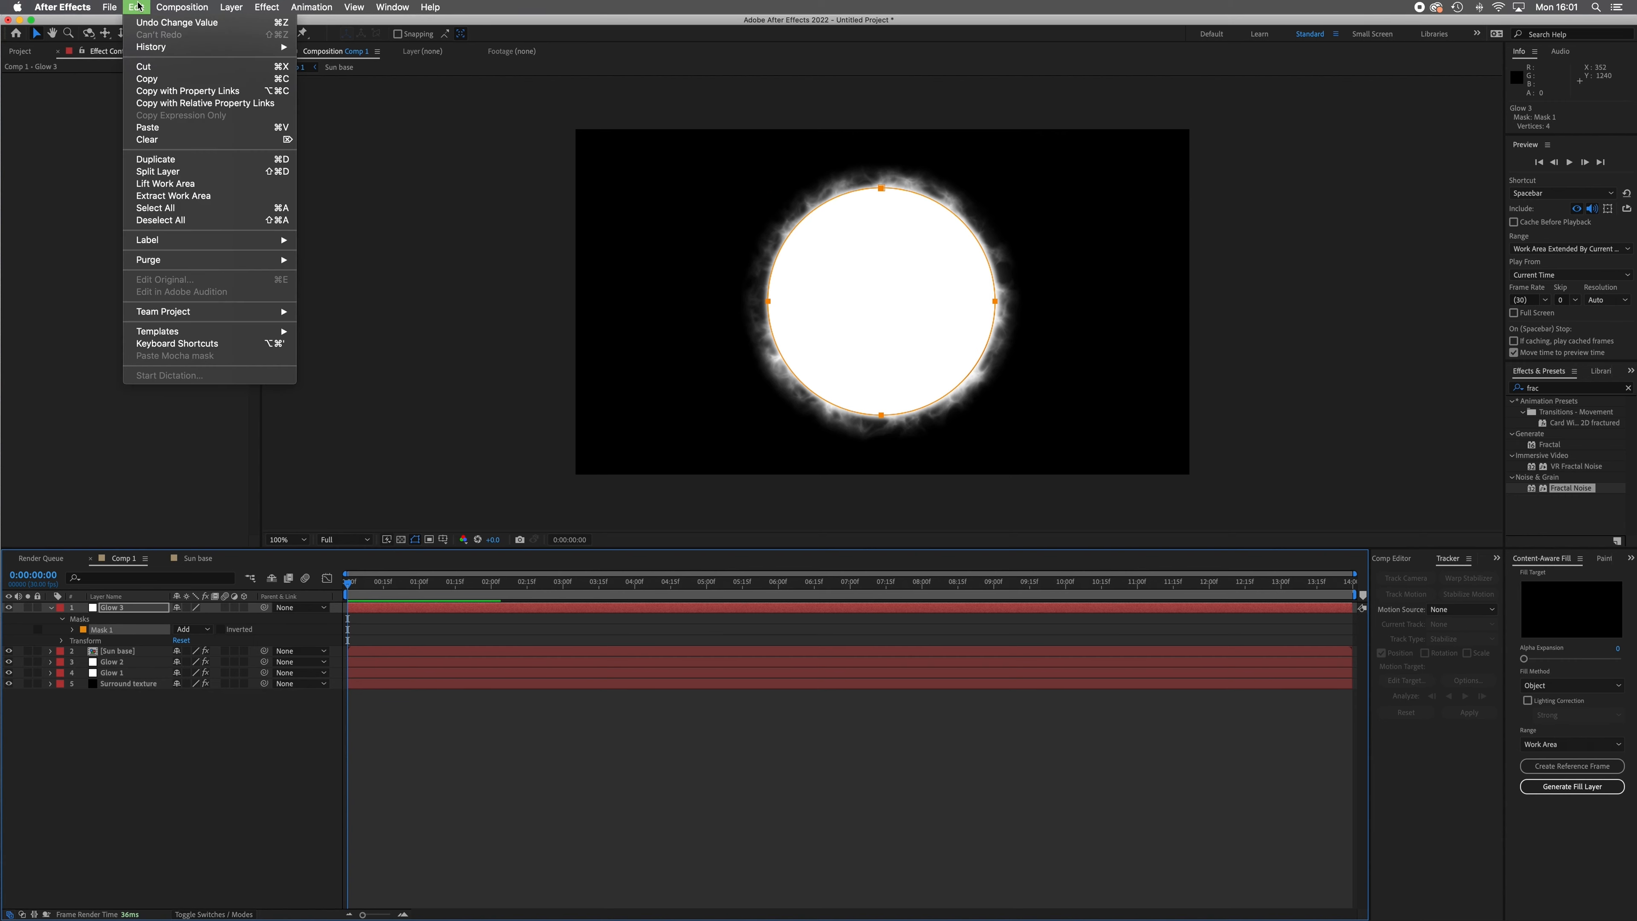
{"action": "left_click", "coordinate": [163, 163]}
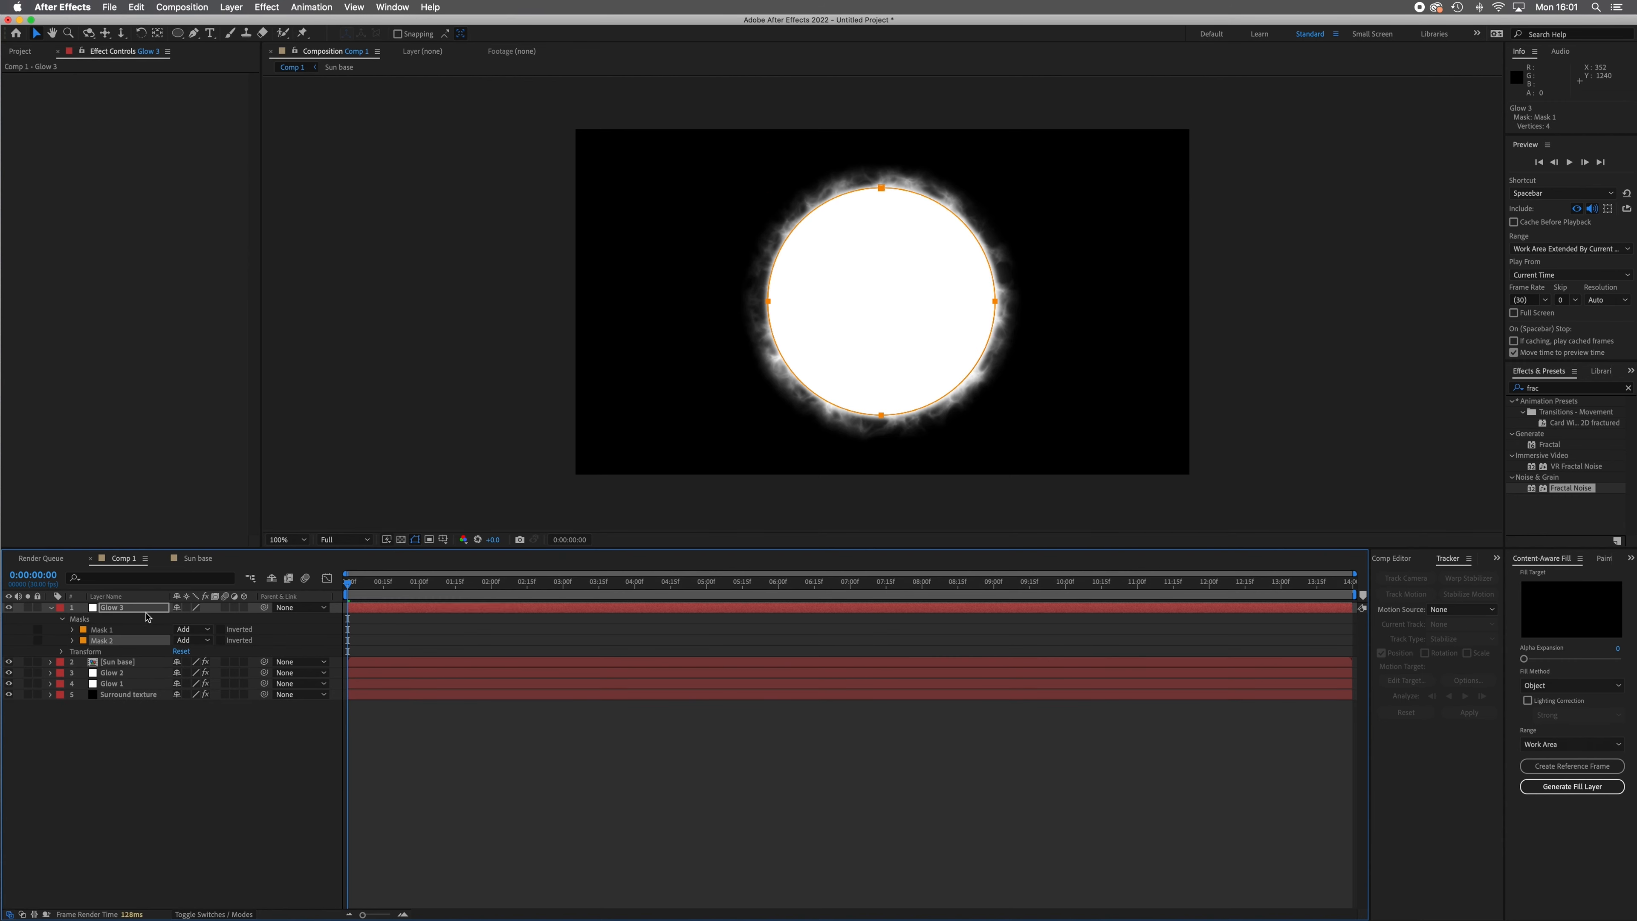
{"action": "left_click", "coordinate": [208, 641]}
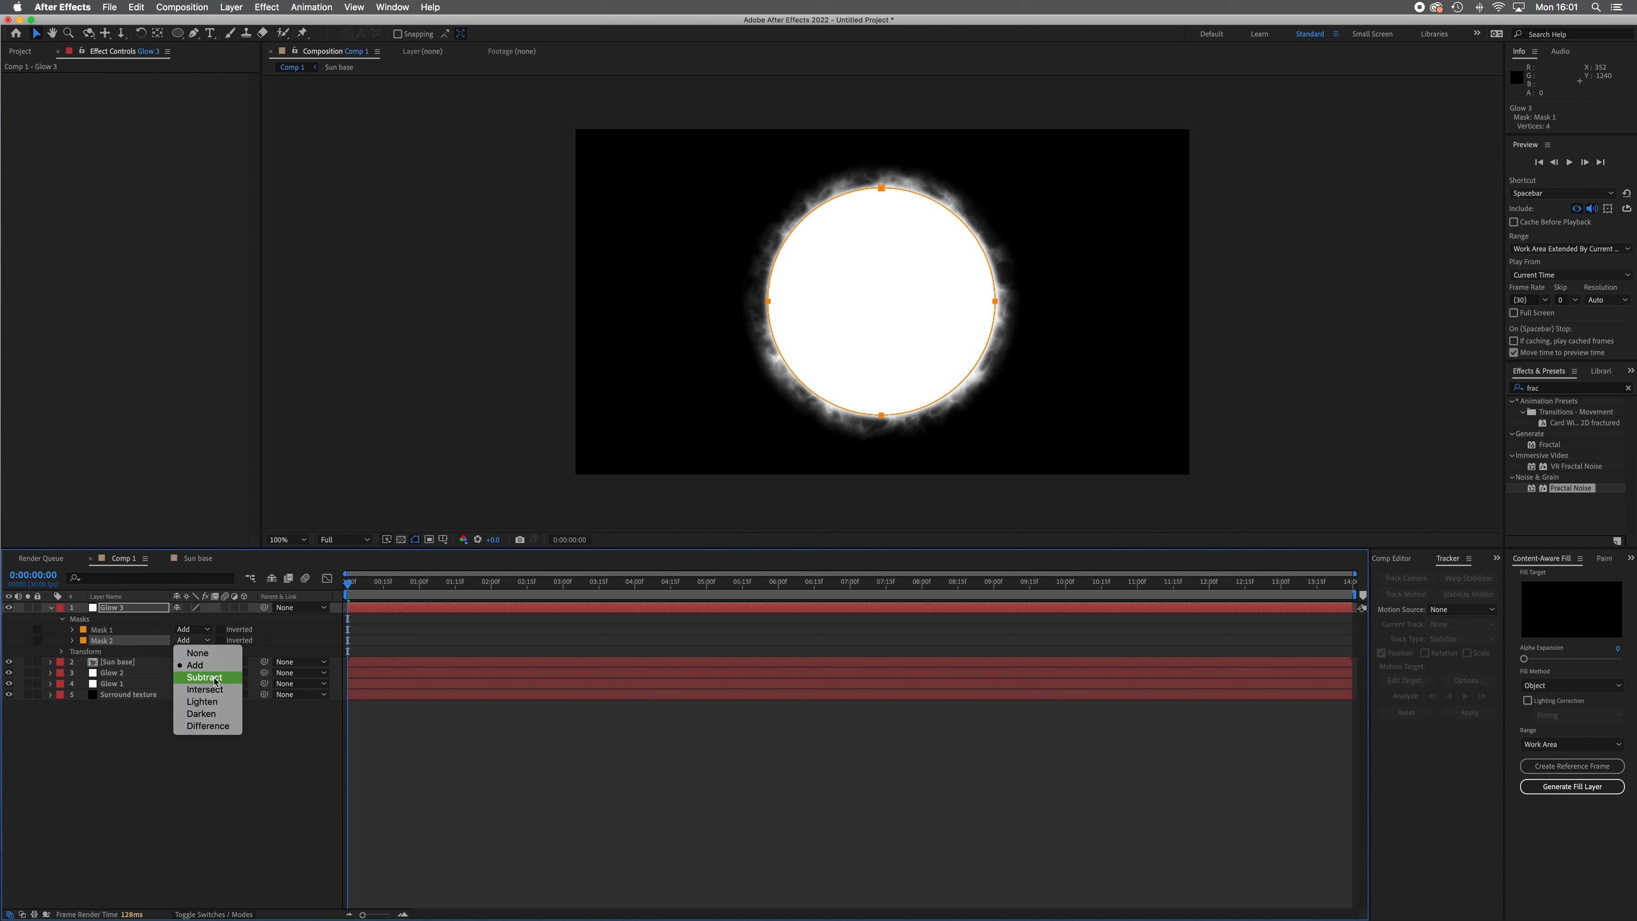
{"action": "left_click", "coordinate": [204, 677]}
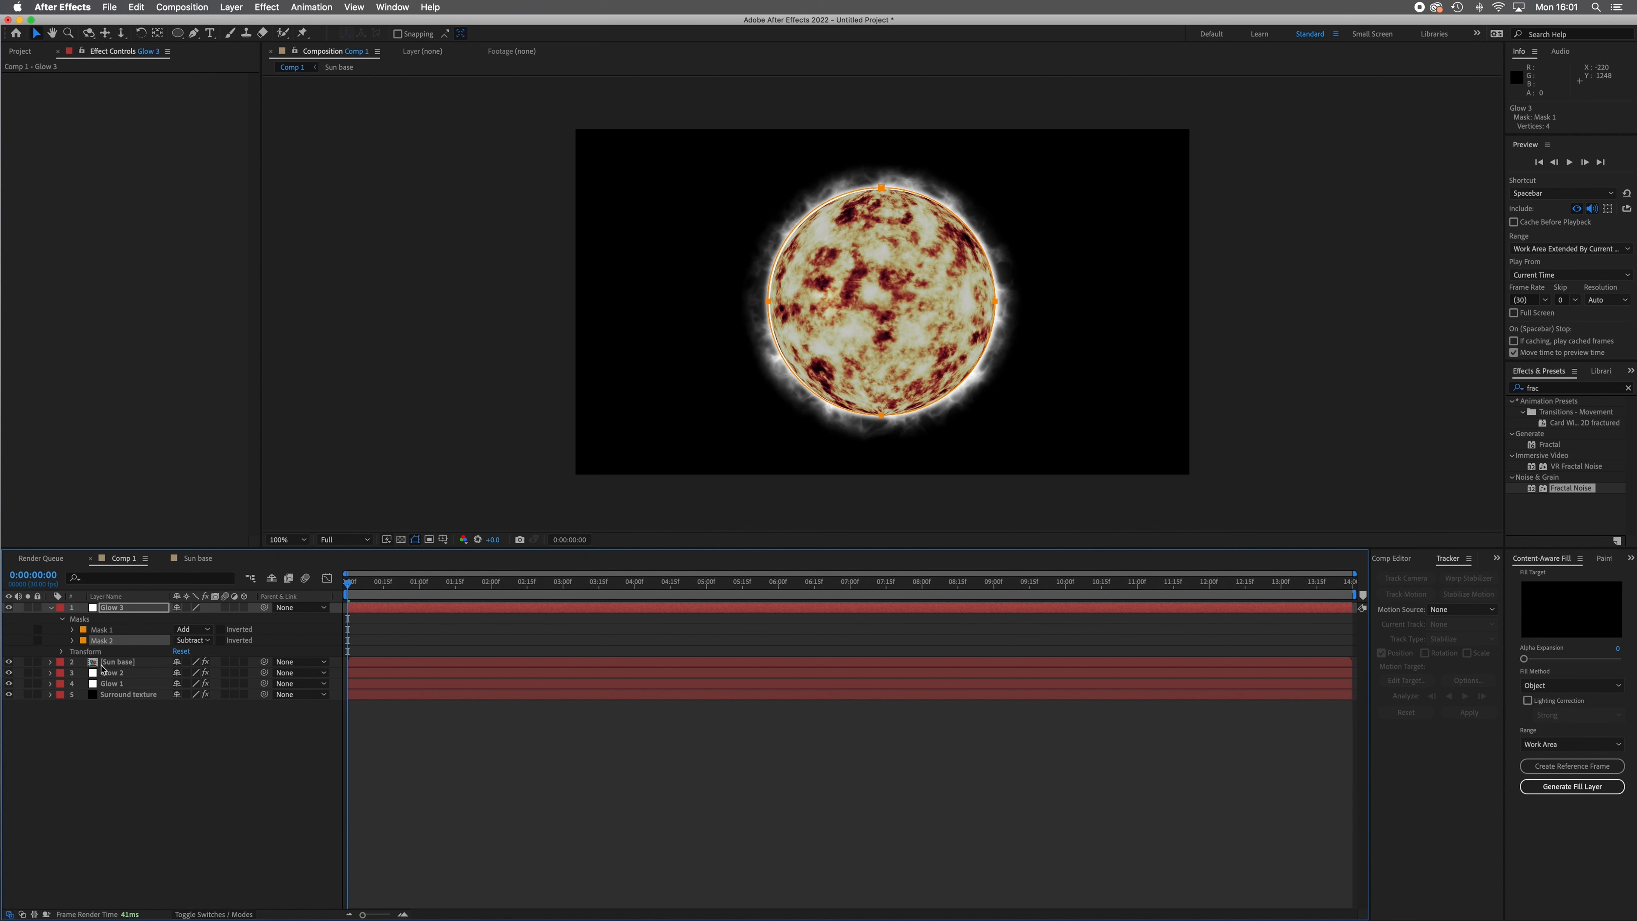
Nudge the Glow 3 layer's position to 1129, 594 to align it with the sphere's rim.
{"action": "left_click", "coordinate": [126, 609]}
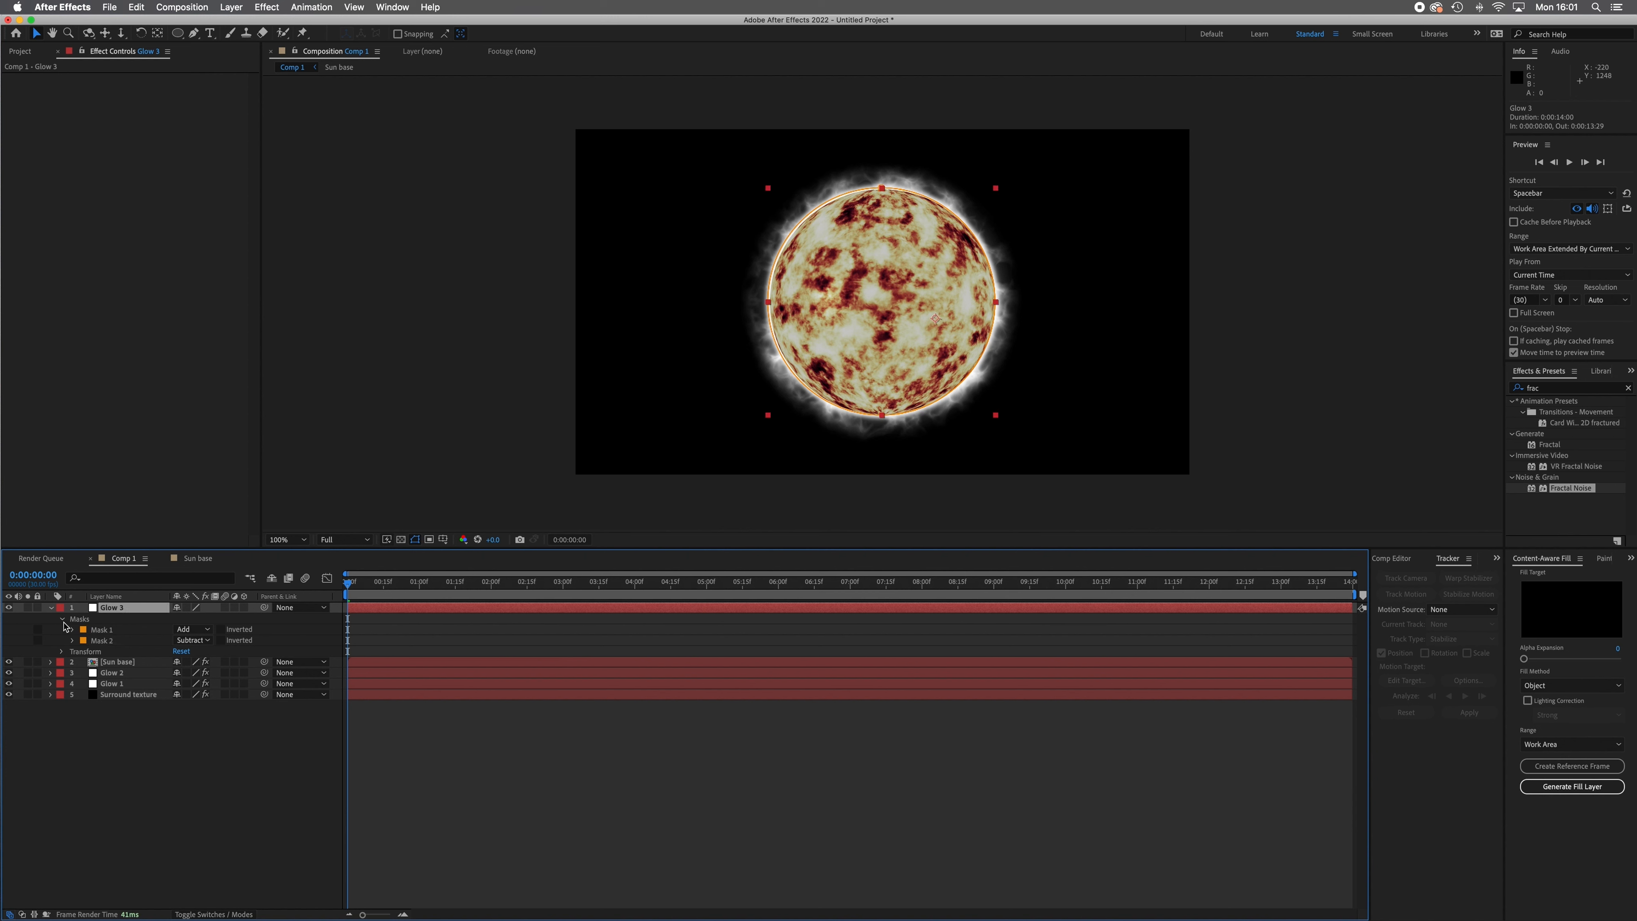
{"action": "left_click", "coordinate": [62, 652]}
{"action": "left_click", "coordinate": [112, 675]}
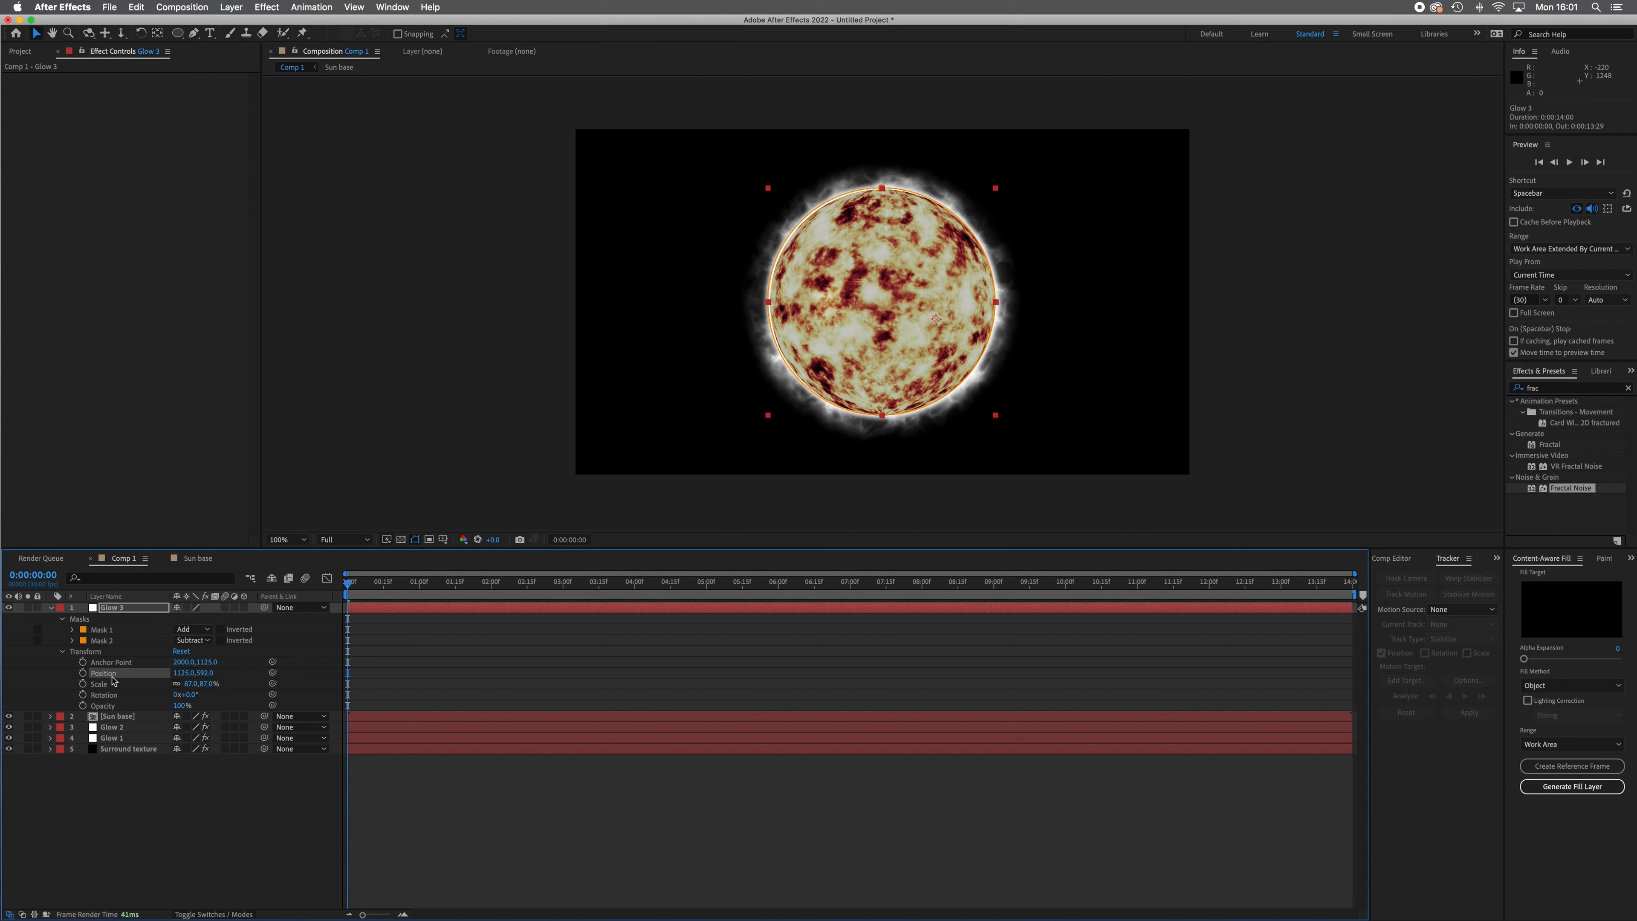
{"action": "key", "text": "Right"}
{"action": "key", "text": "Right"}
{"action": "key", "text": "Right"}
{"action": "key", "text": "Right"}
{"action": "key", "text": "Right"}
{"action": "key", "text": "Left"}
{"action": "key", "text": "Down"}
{"action": "key", "text": "Down"}
{"action": "key", "text": "Down"}
{"action": "key", "text": "Down"}
Feather the subtracting Mask 2 on the Glow 3 layer to 310 pixels.
{"action": "left_click", "coordinate": [110, 641]}
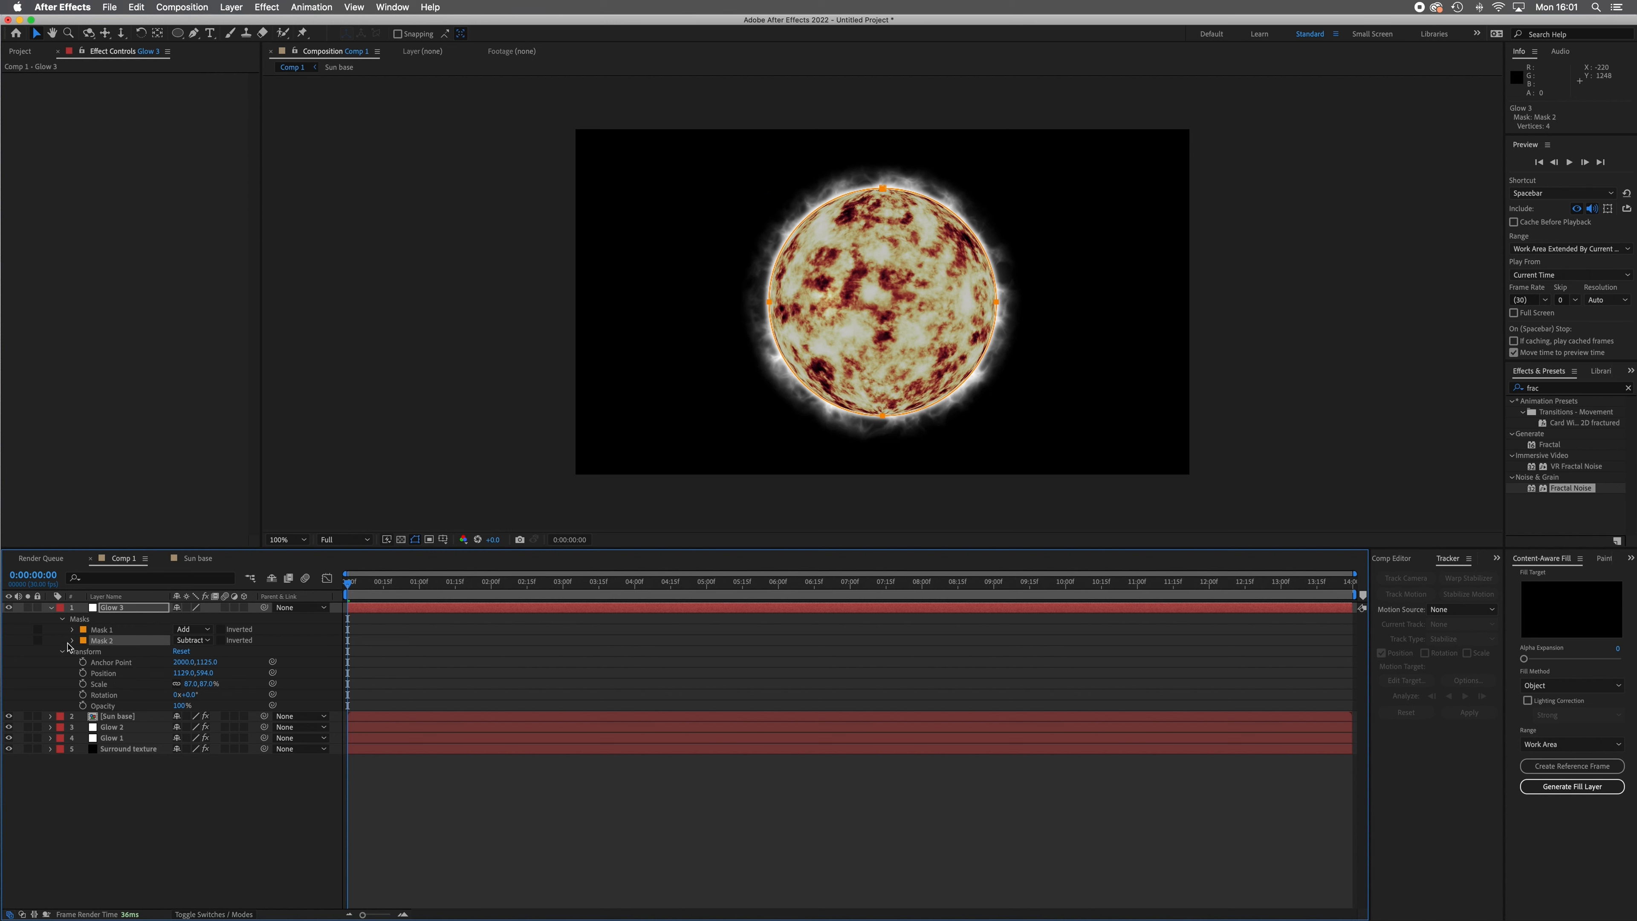
{"action": "left_click", "coordinate": [72, 640]}
{"action": "left_click_drag", "start_coordinate": [189, 667], "coordinate": [319, 677]}
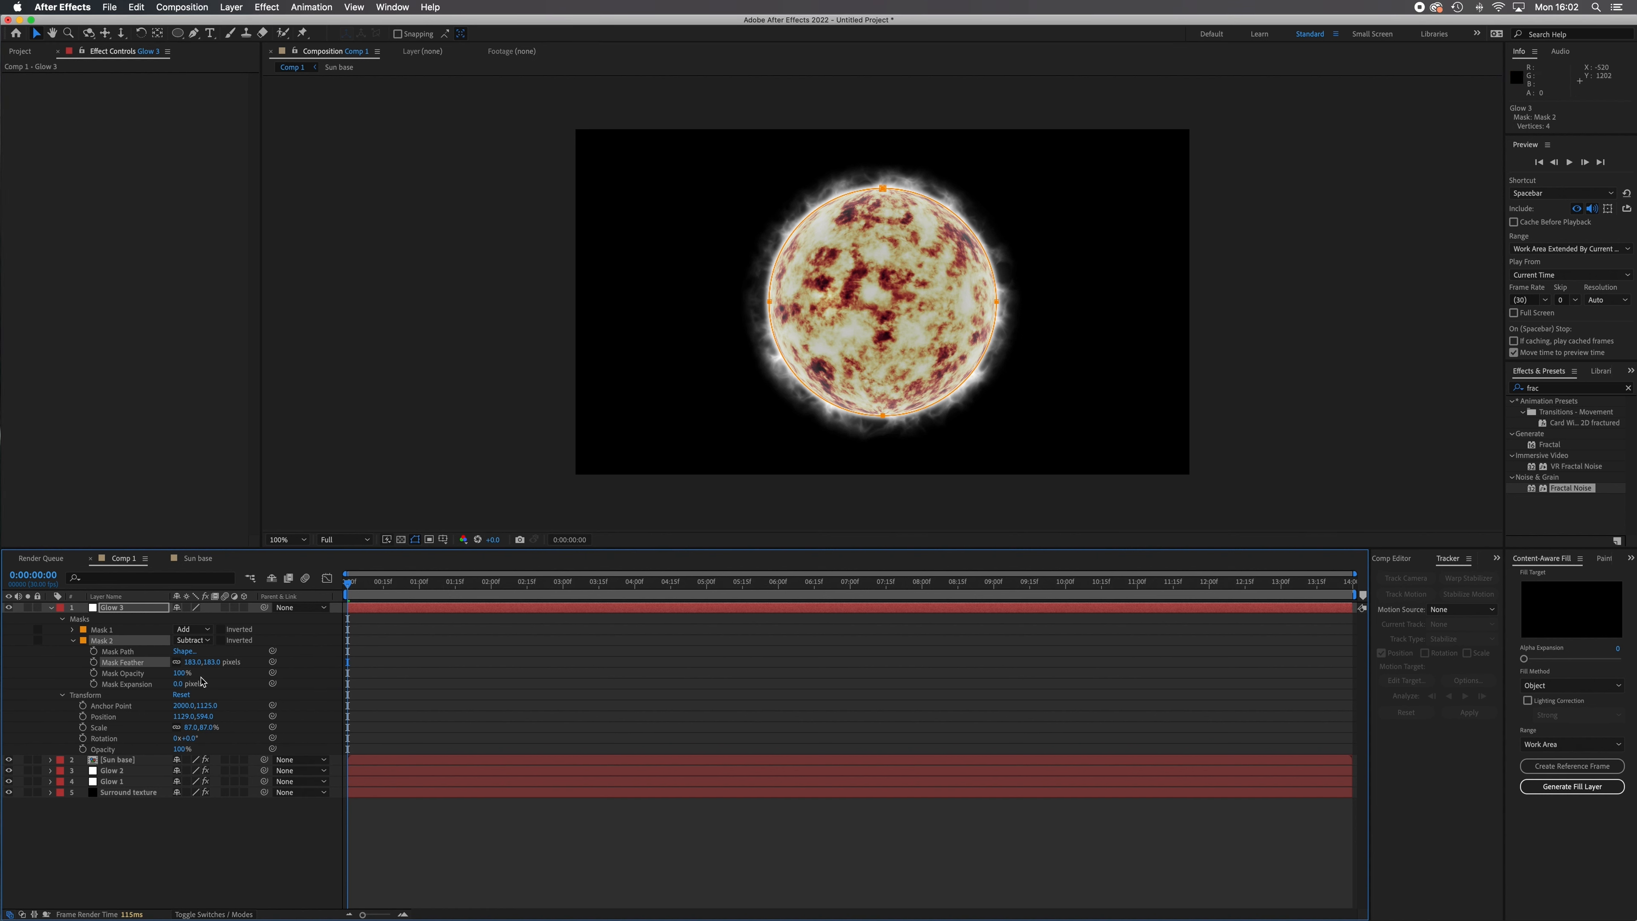
{"action": "left_click_drag", "start_coordinate": [194, 663], "coordinate": [284, 679]}
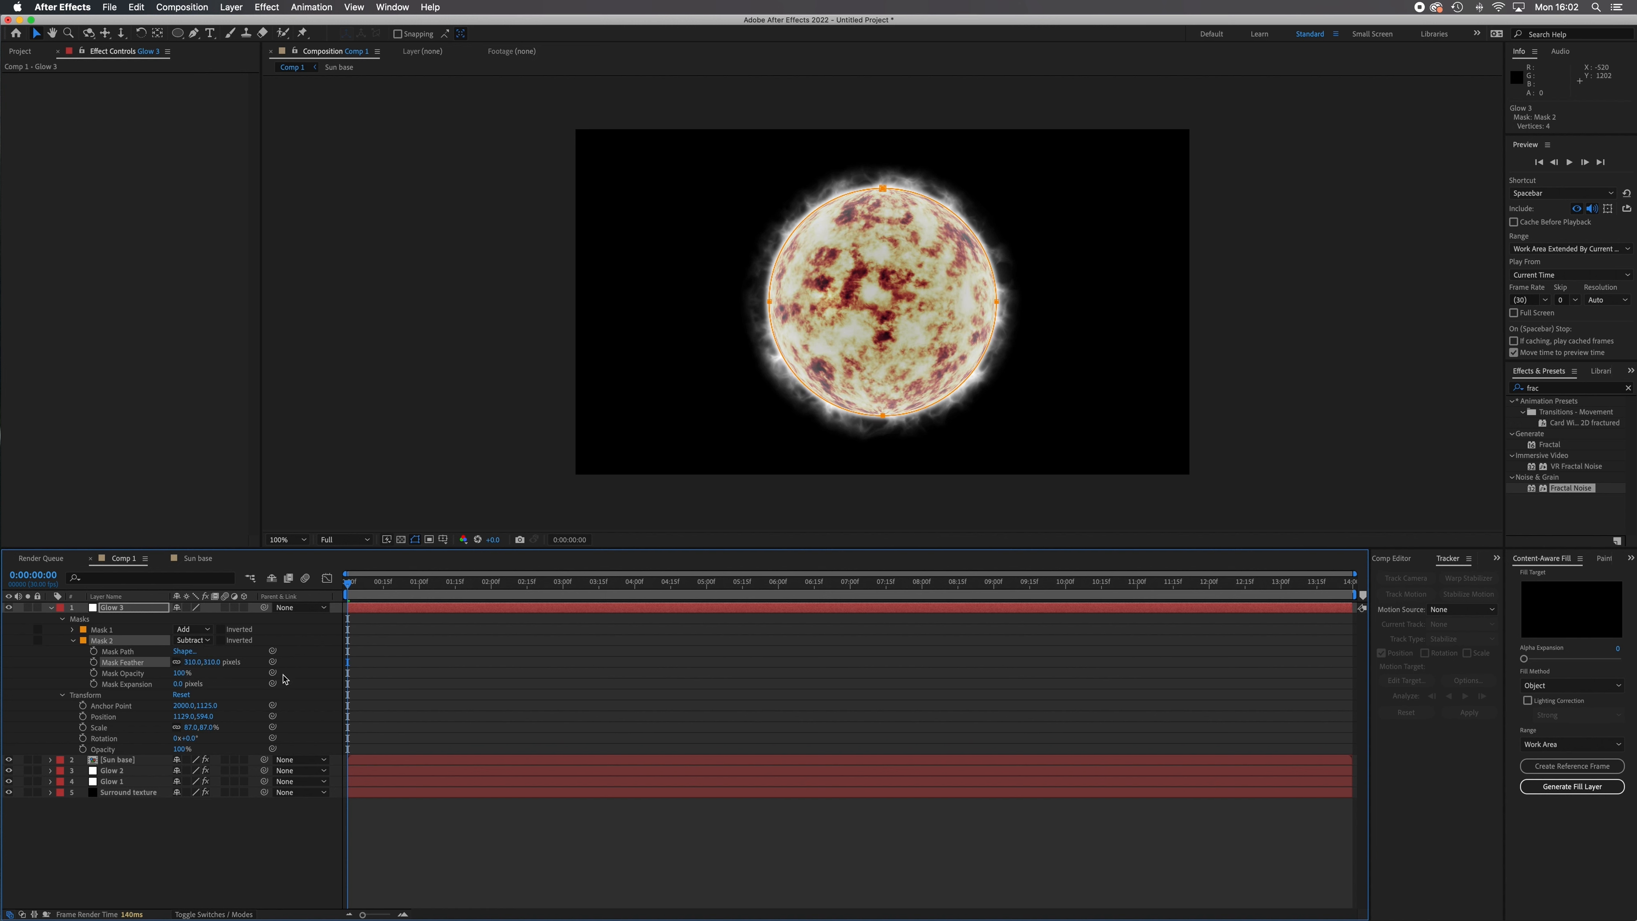
{"action": "left_click", "coordinate": [214, 845]}
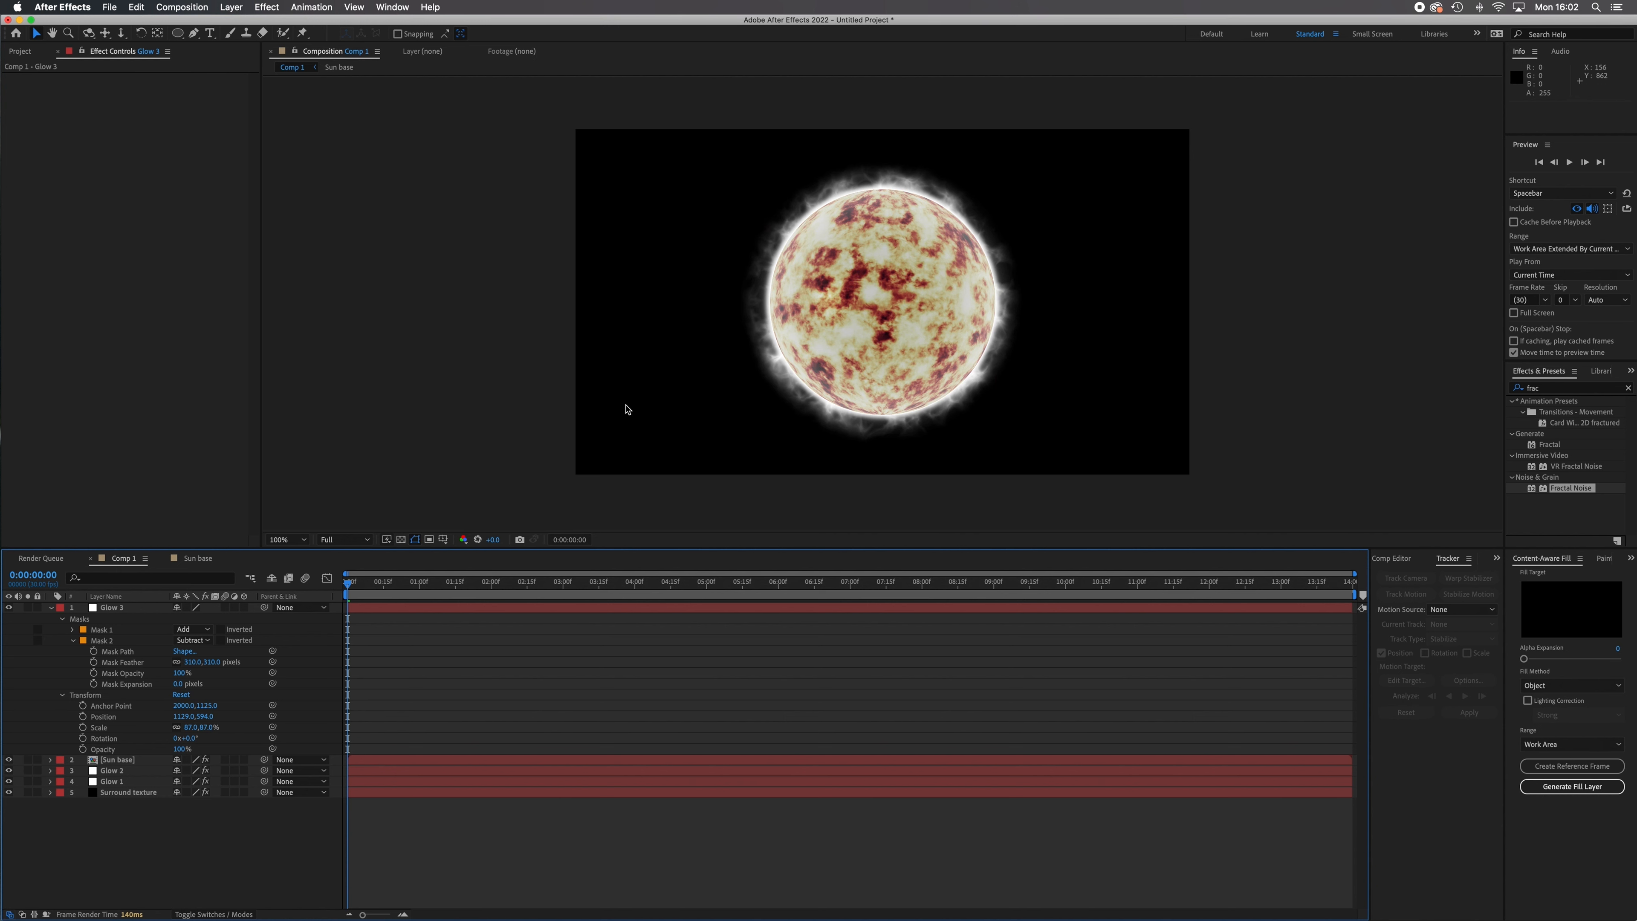
Duplicate the feathered Glow 3 layer to strengthen the inner glow over the sphere.
{"action": "left_click", "coordinate": [51, 608]}
{"action": "left_click", "coordinate": [113, 608]}
{"action": "key", "text": "super+d"}
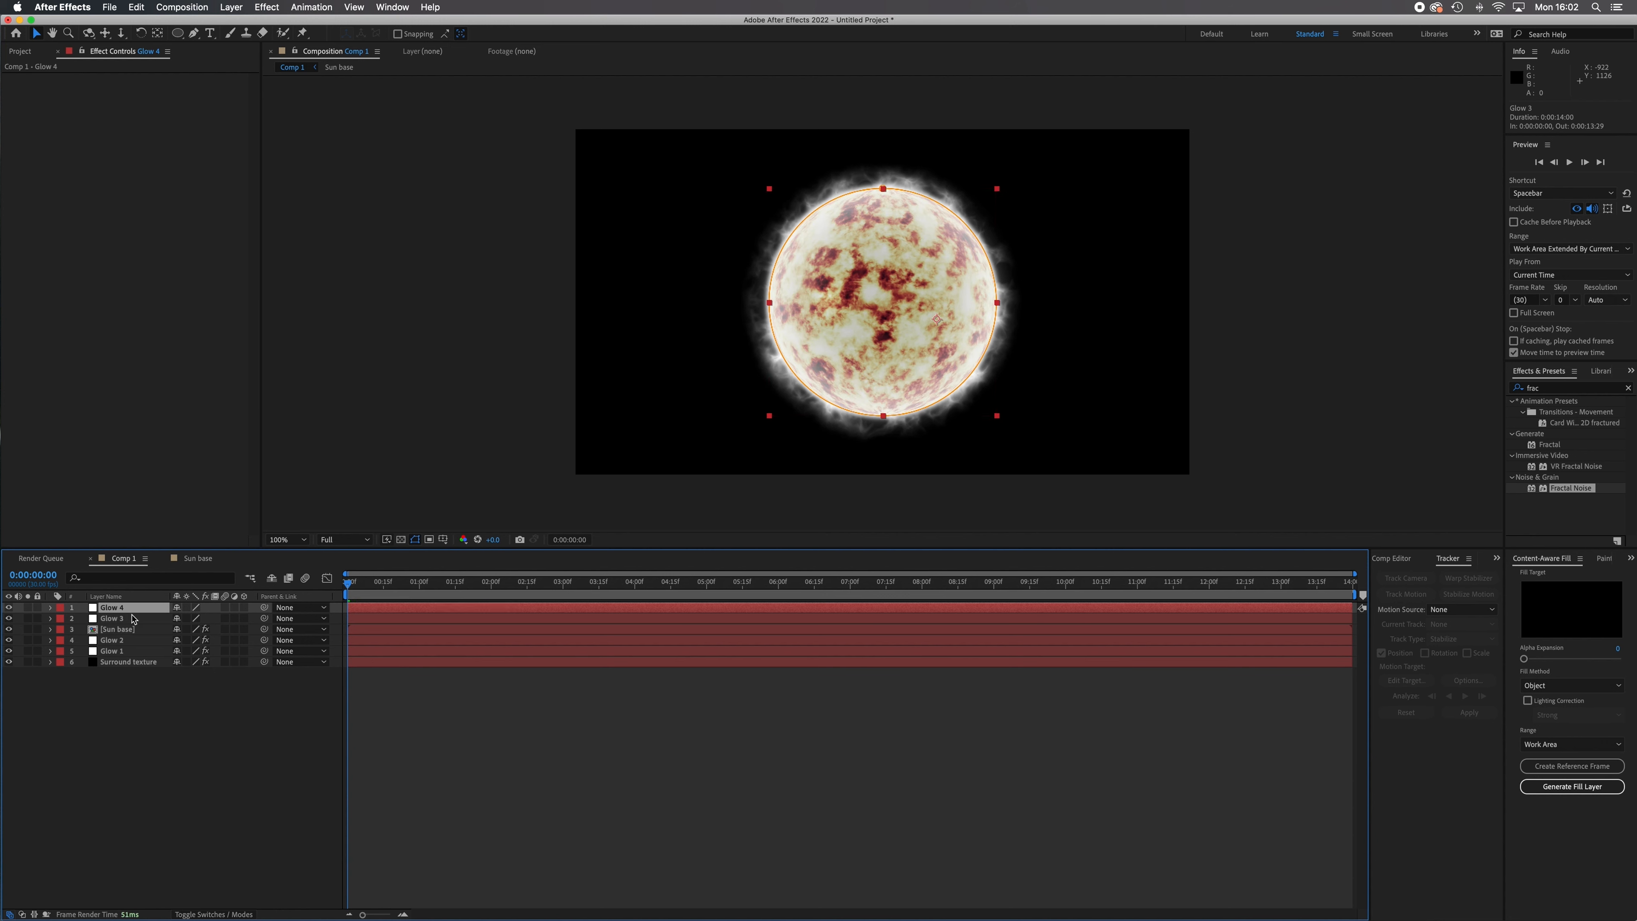
{"action": "left_click", "coordinate": [170, 769]}
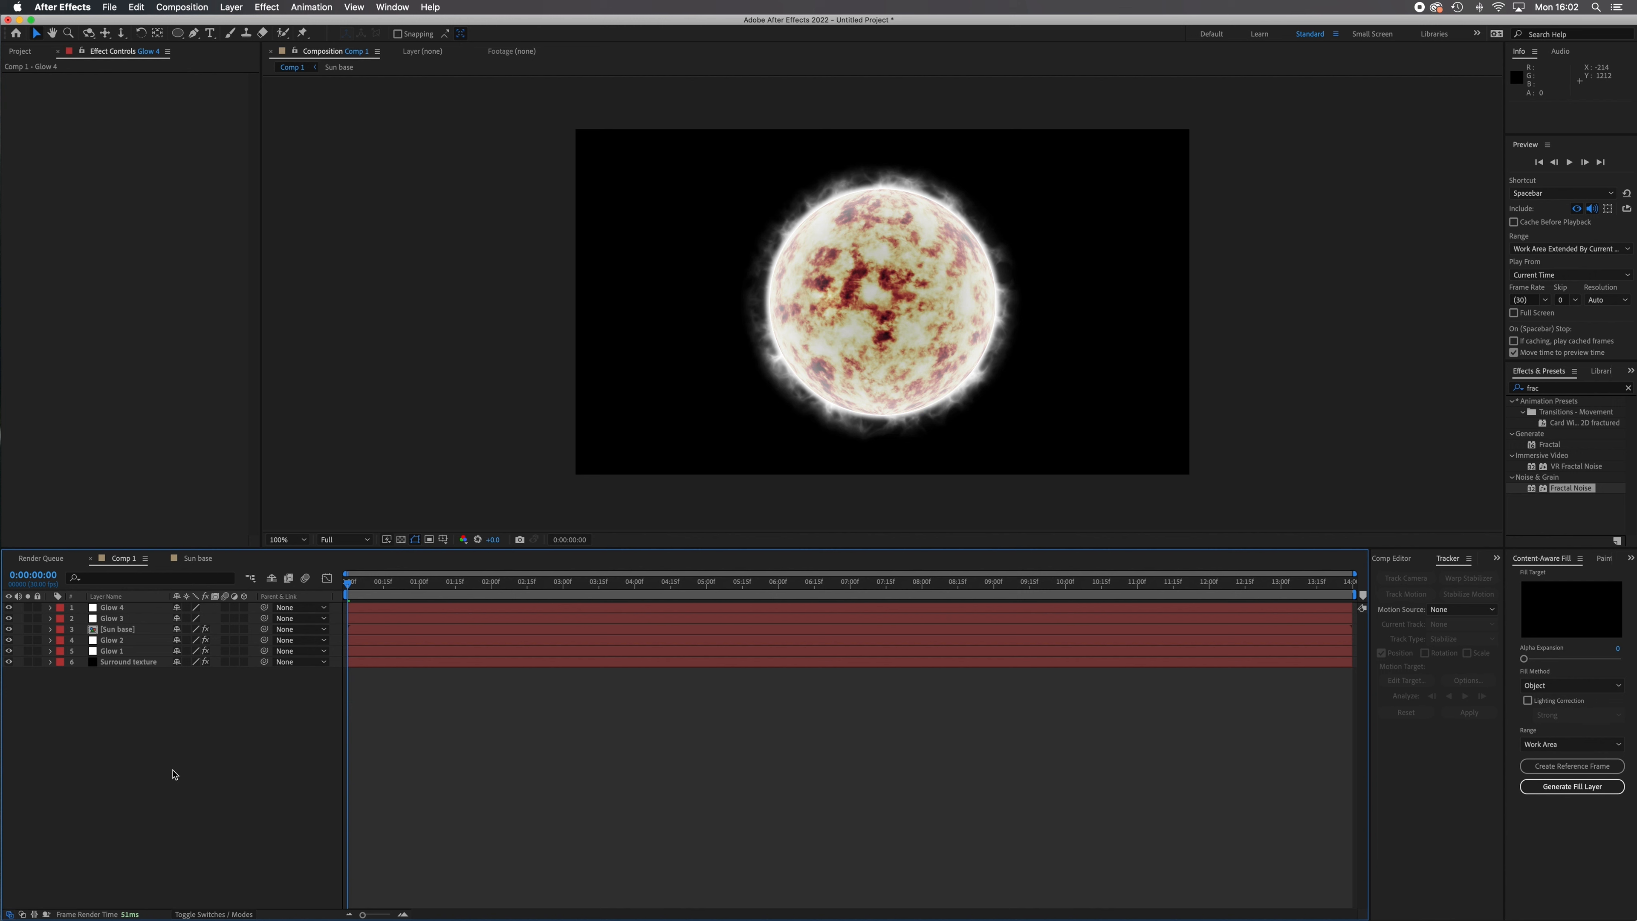
Reduce the Mask 2 feather on the Glow 4 layer to 230 pixels.
{"action": "left_click", "coordinate": [93, 610]}
{"action": "left_click", "coordinate": [51, 608]}
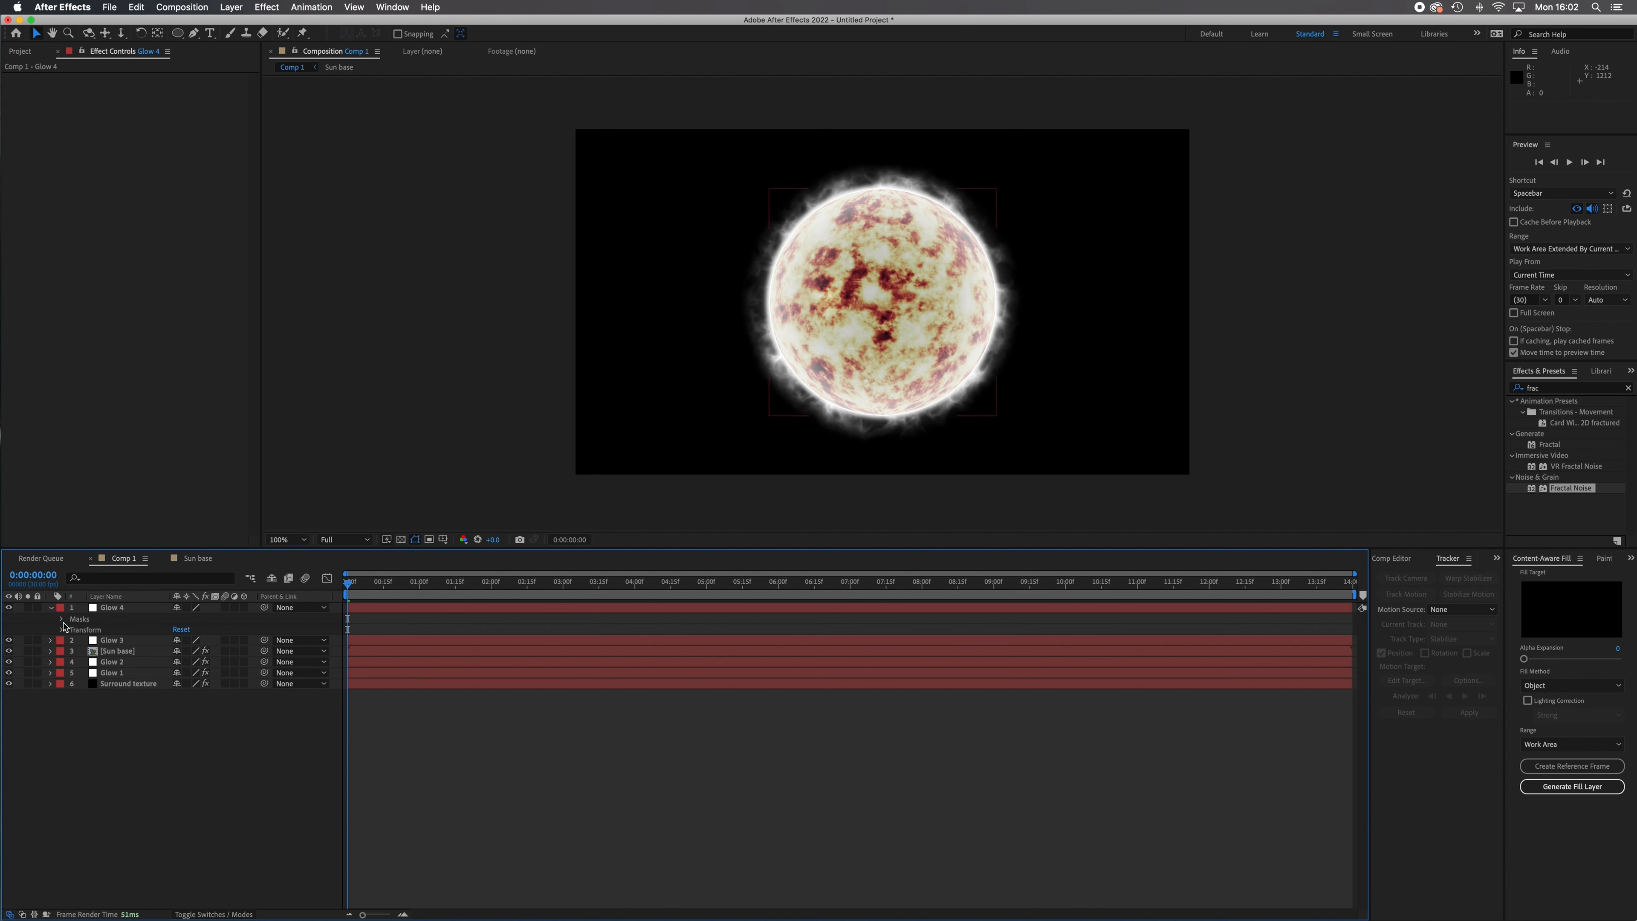
{"action": "left_click", "coordinate": [61, 619]}
{"action": "left_click", "coordinate": [72, 641]}
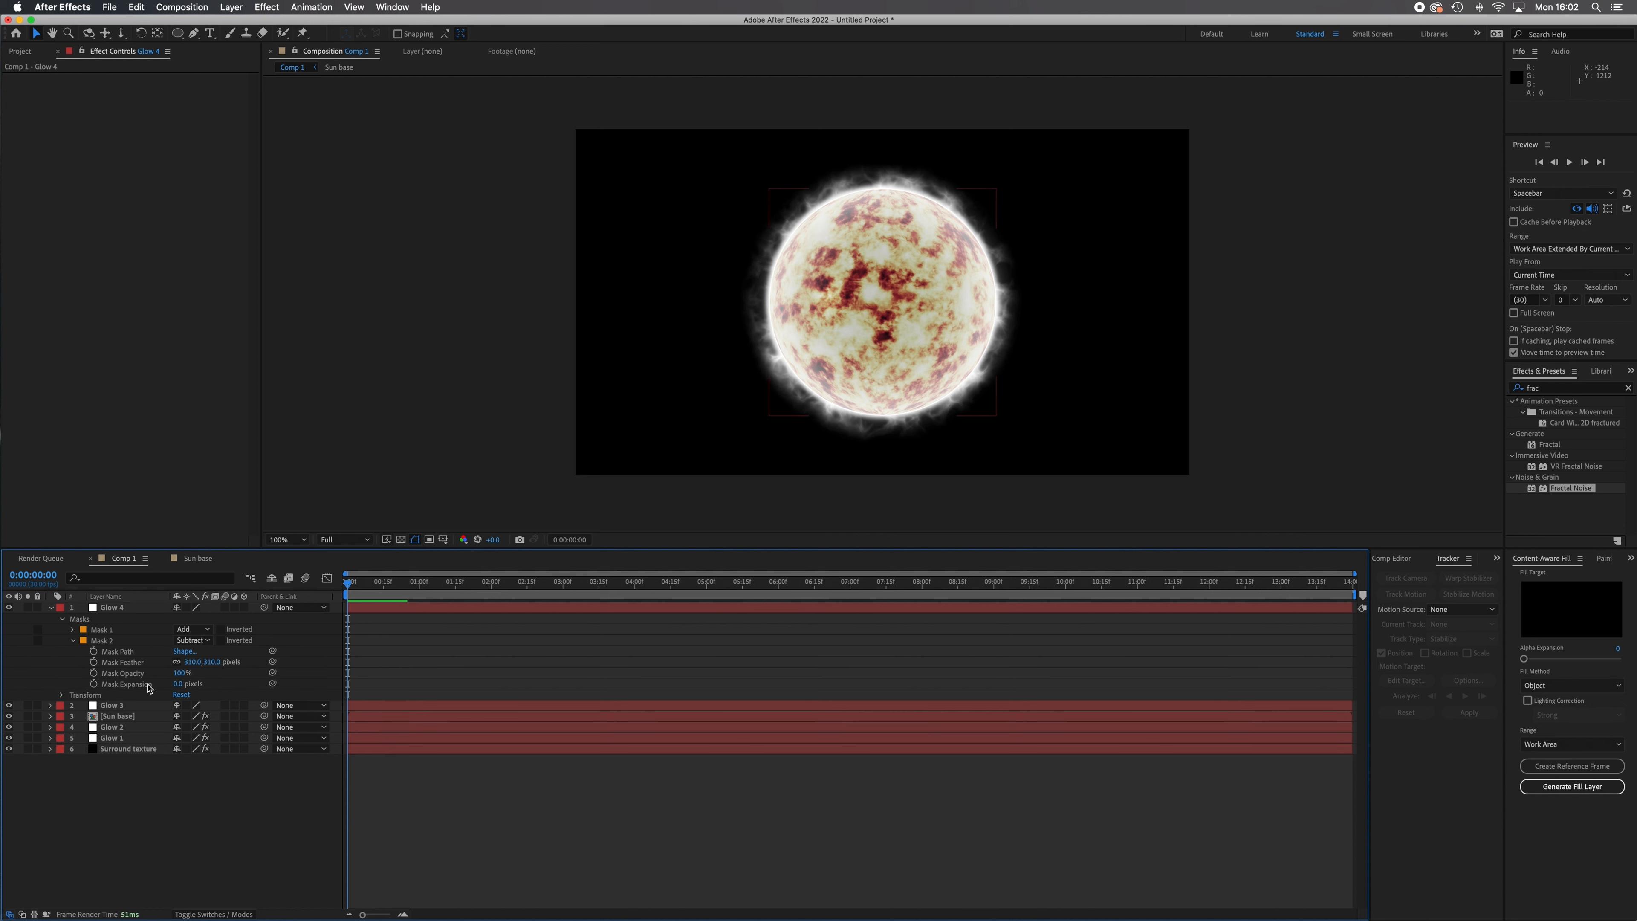
{"action": "left_click", "coordinate": [183, 662]}
{"action": "left_click_drag", "start_coordinate": [183, 662], "coordinate": [143, 667]}
{"action": "left_click", "coordinate": [395, 376]}
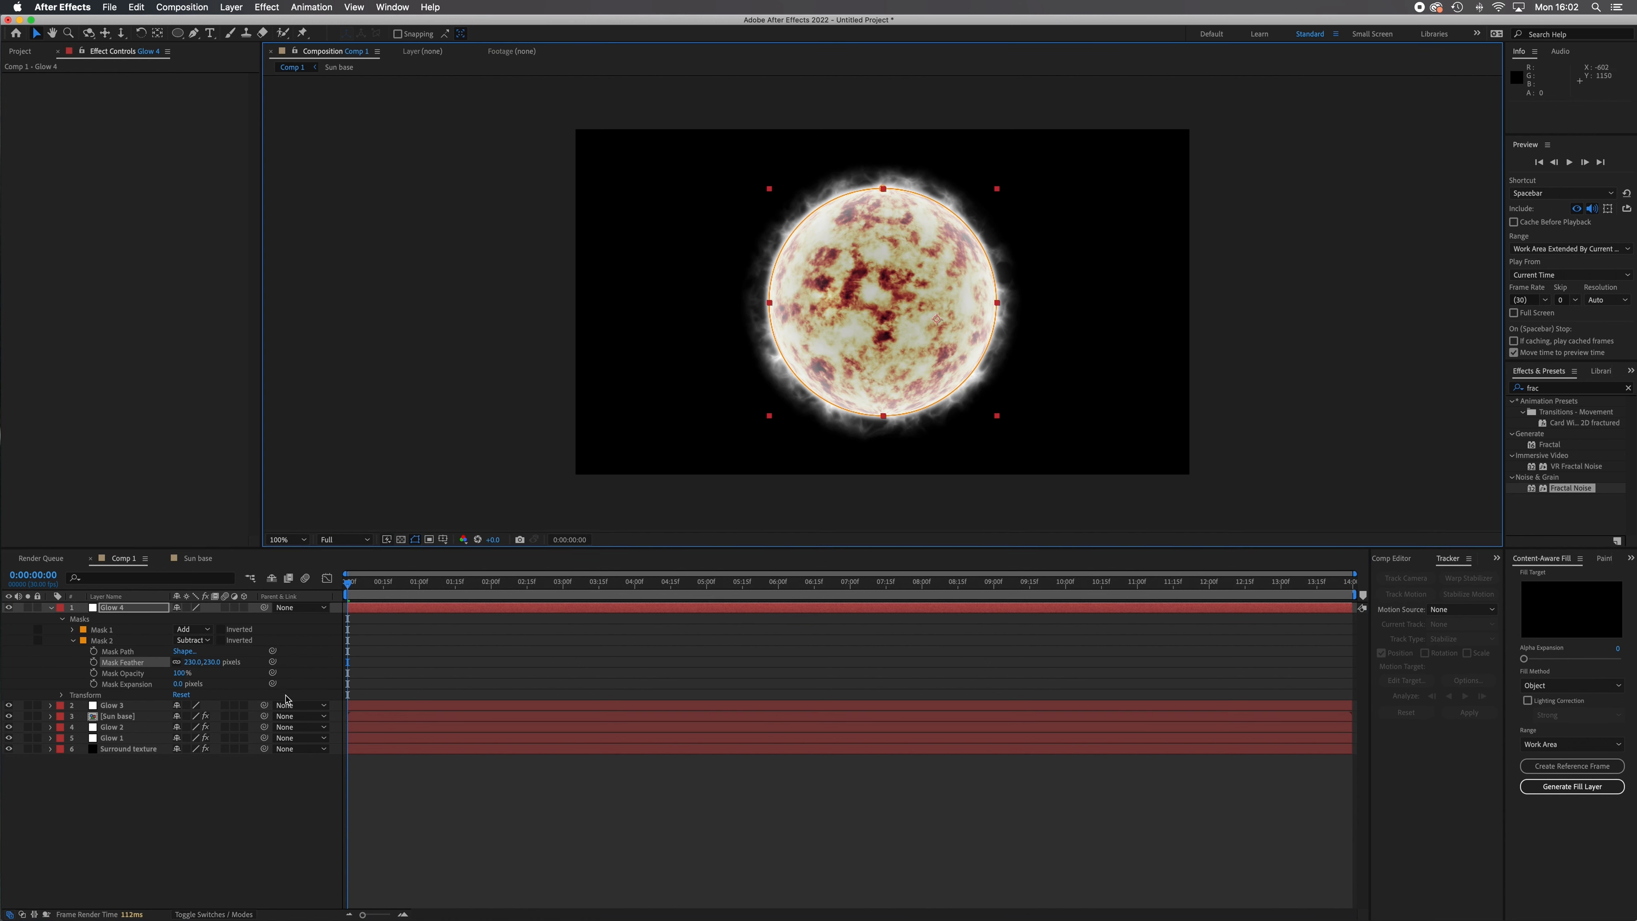
{"action": "left_click", "coordinate": [258, 782]}
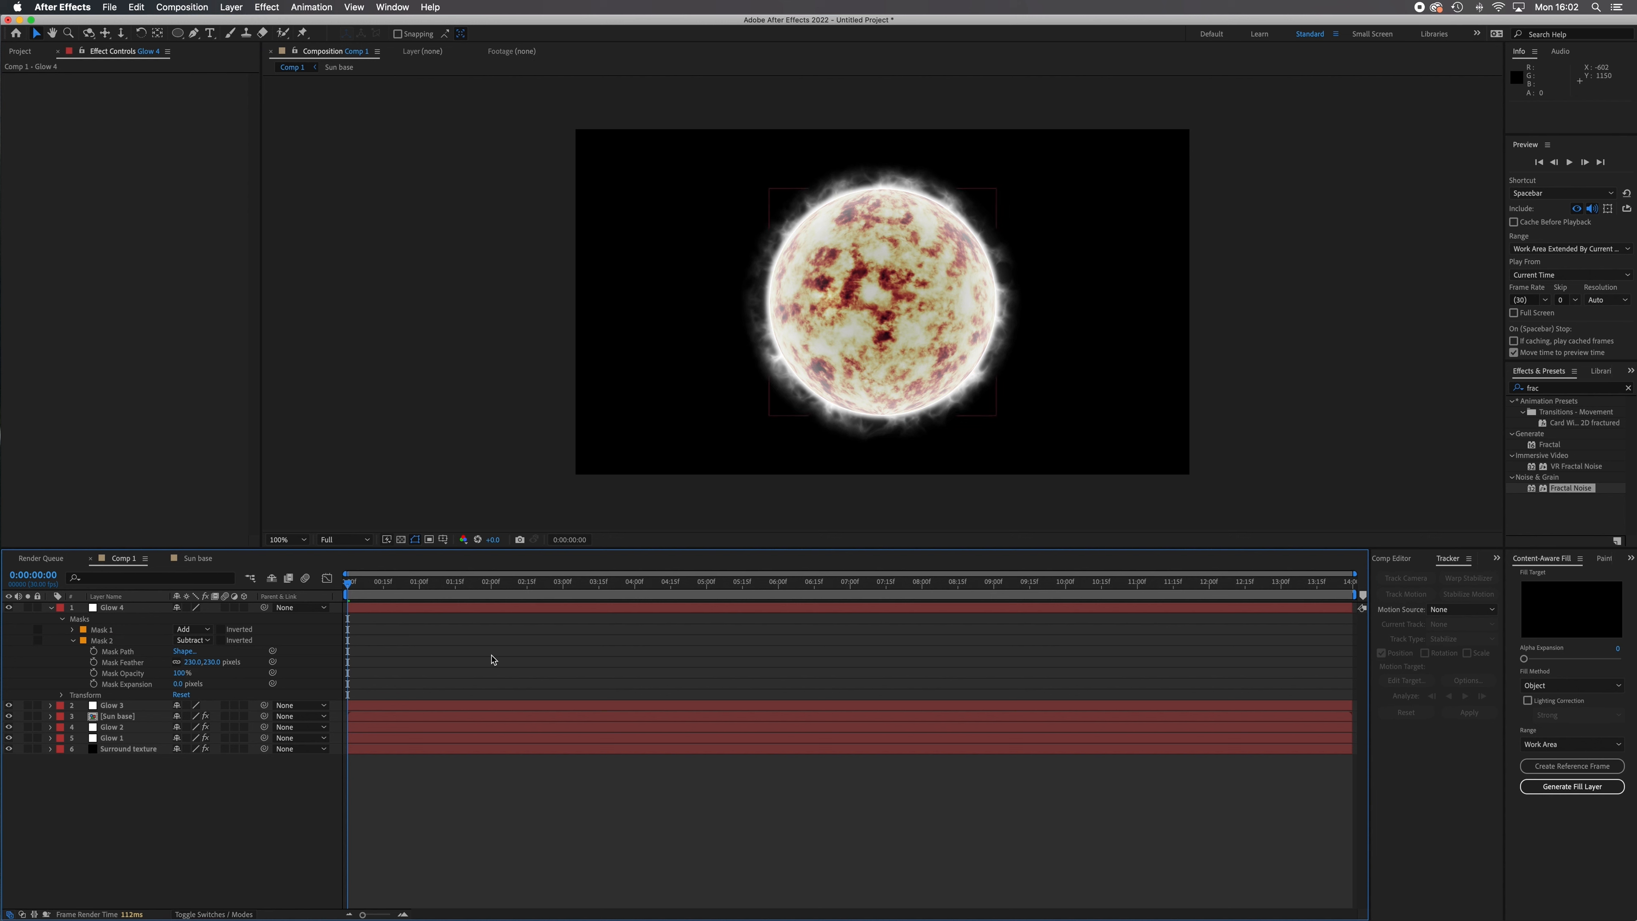
Set the Surround texture layer's Fractal Noise contrast to 289 and brightness to -39, and collapse the Glow 4 layer.
{"action": "left_click", "coordinate": [131, 749]}
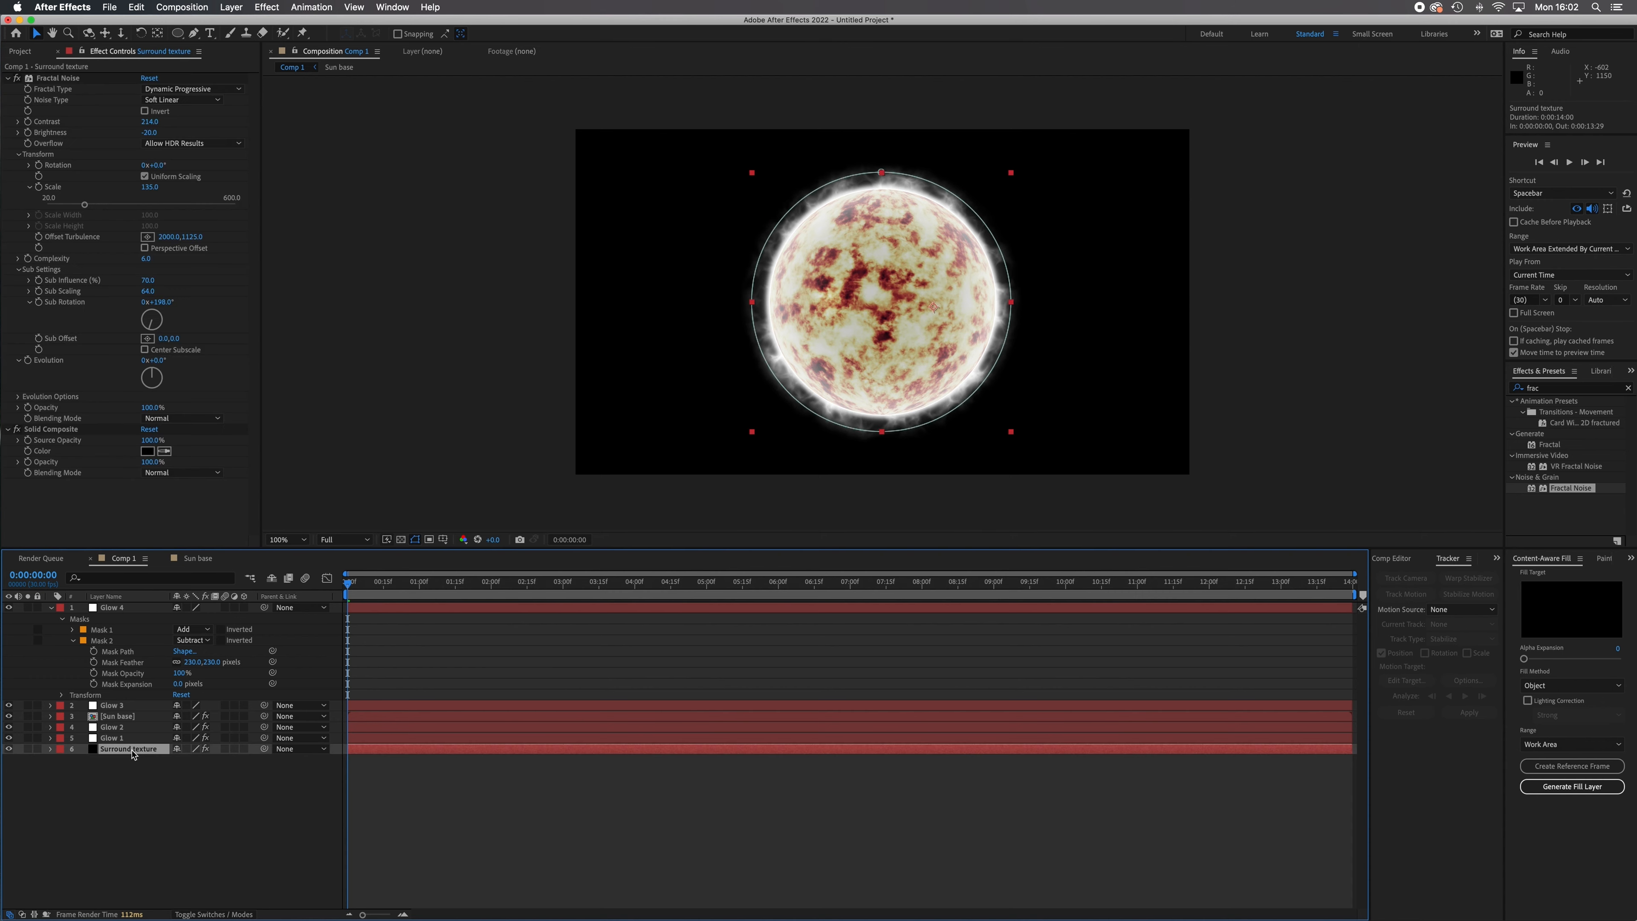
{"action": "mouse_move", "coordinate": [150, 122]}
{"action": "left_mouse_down"}
{"action": "mouse_move", "coordinate": [224, 132]}
{"action": "mouse_move", "coordinate": [138, 133]}
{"action": "left_mouse_up"}
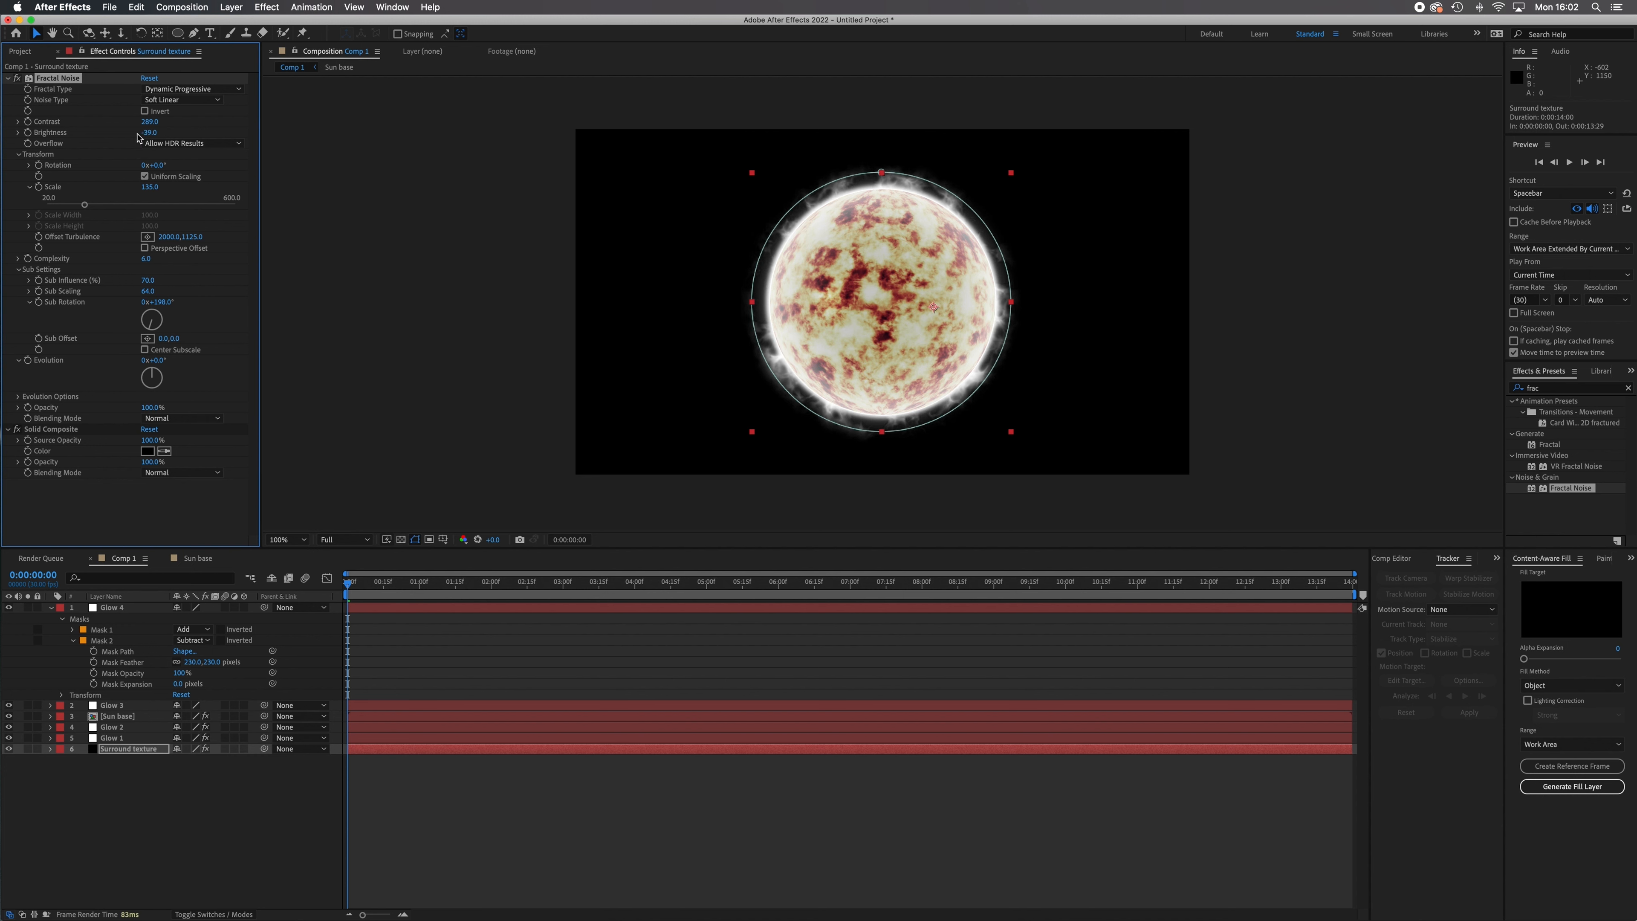
{"action": "left_click", "coordinate": [159, 826]}
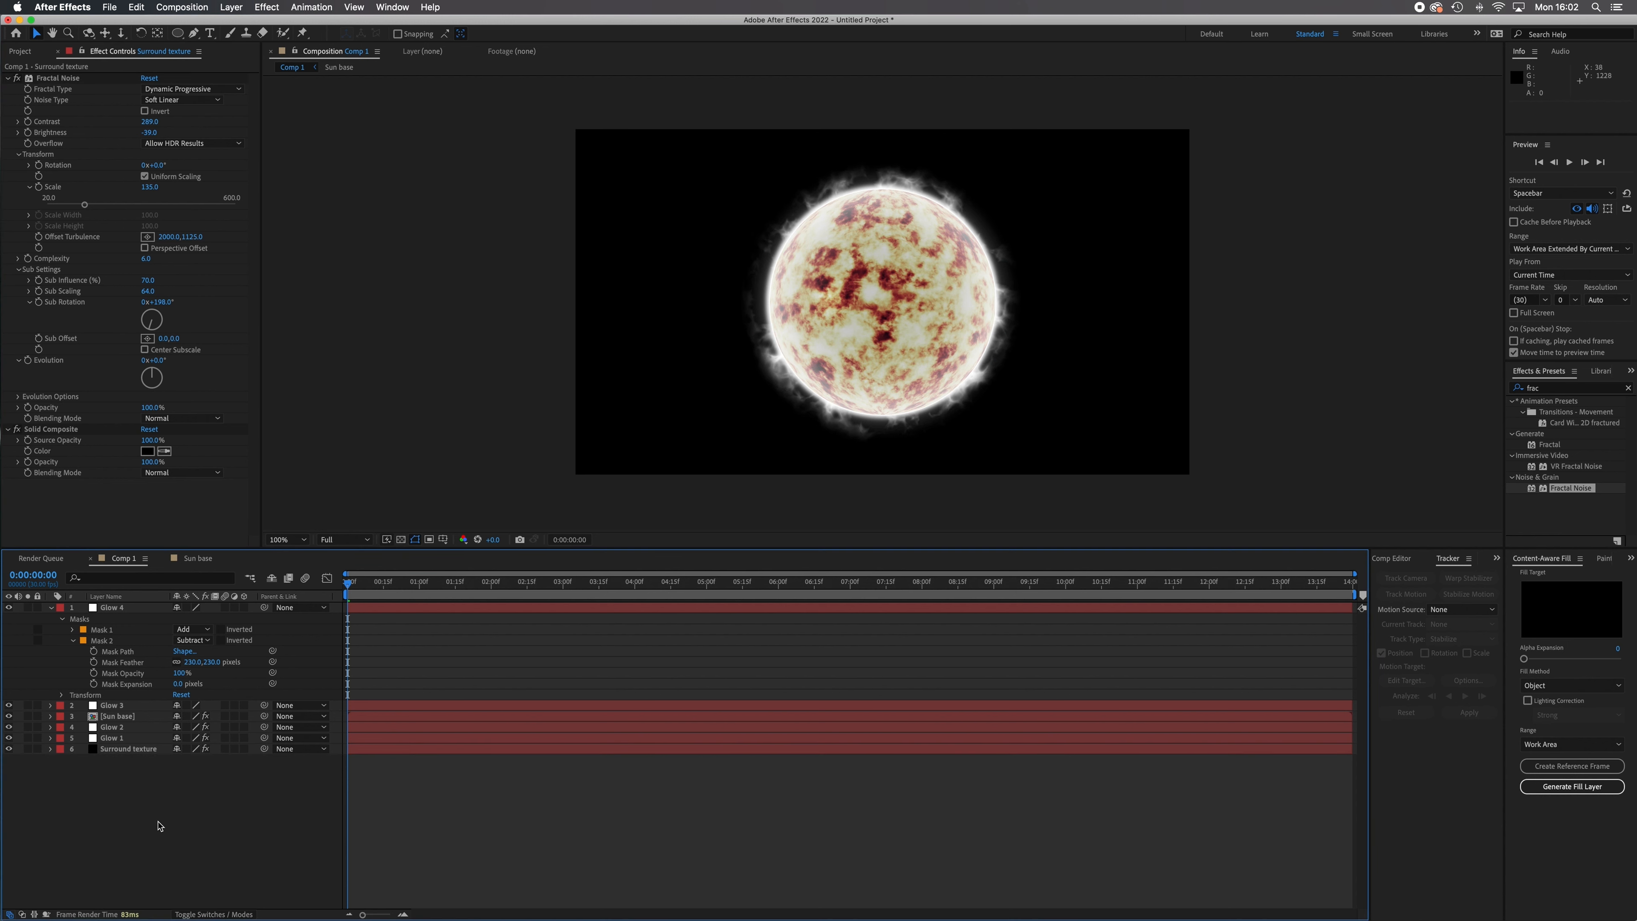
{"action": "left_click", "coordinate": [52, 608]}
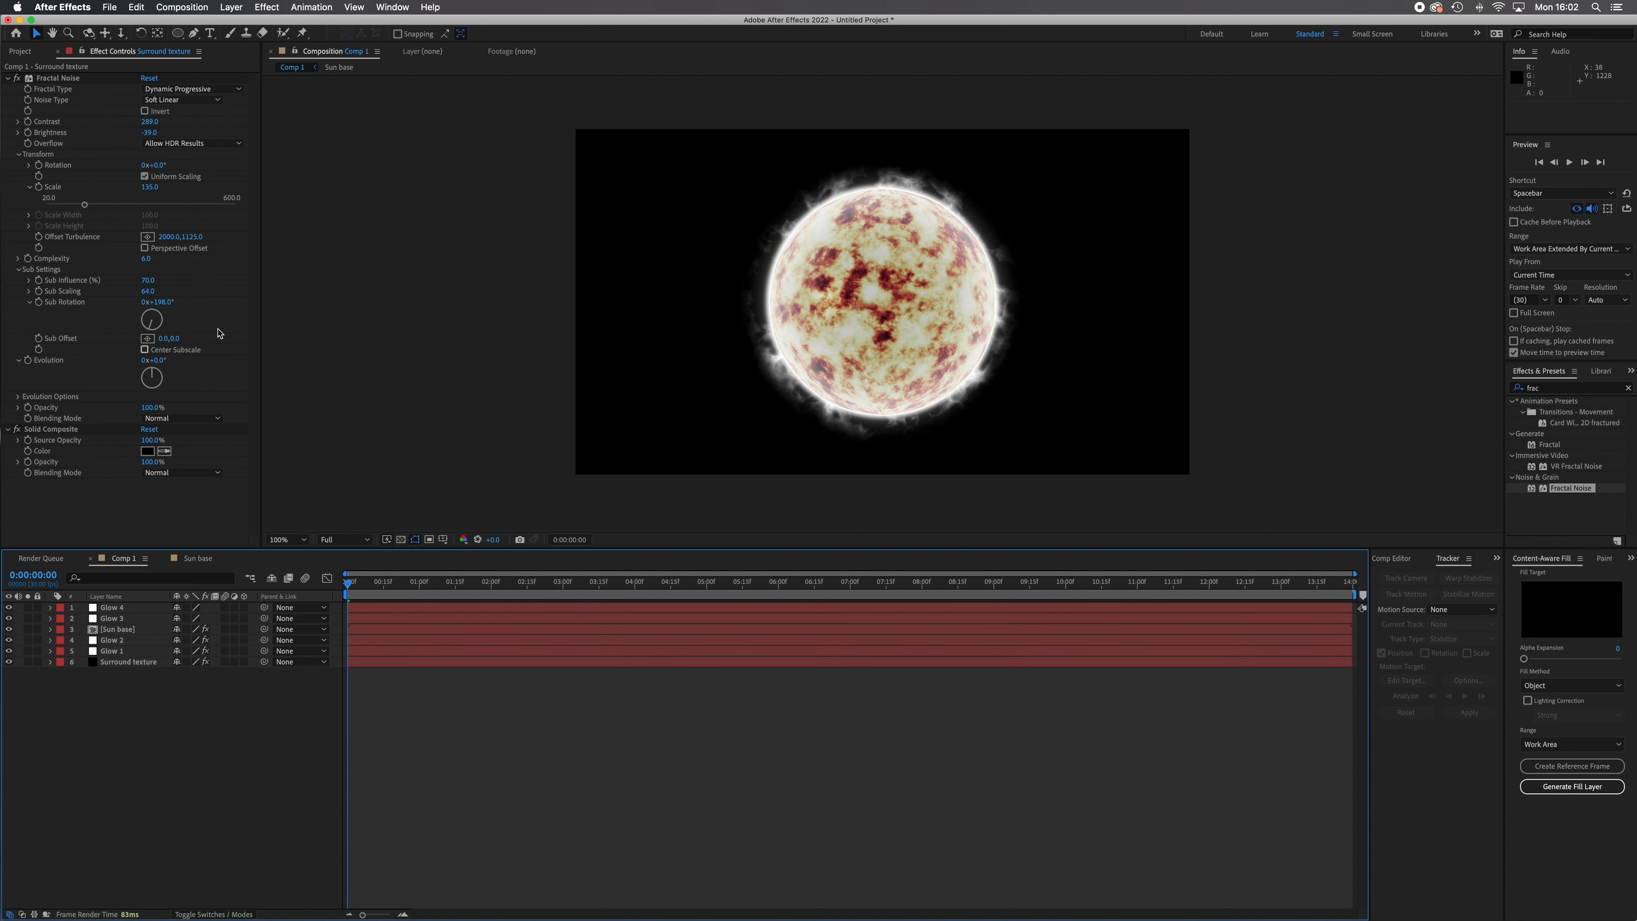
Add a new adjustment layer above all layers in Comp 1.
{"action": "left_click", "coordinate": [231, 7]}
{"action": "mouse_move", "coordinate": [271, 23]}
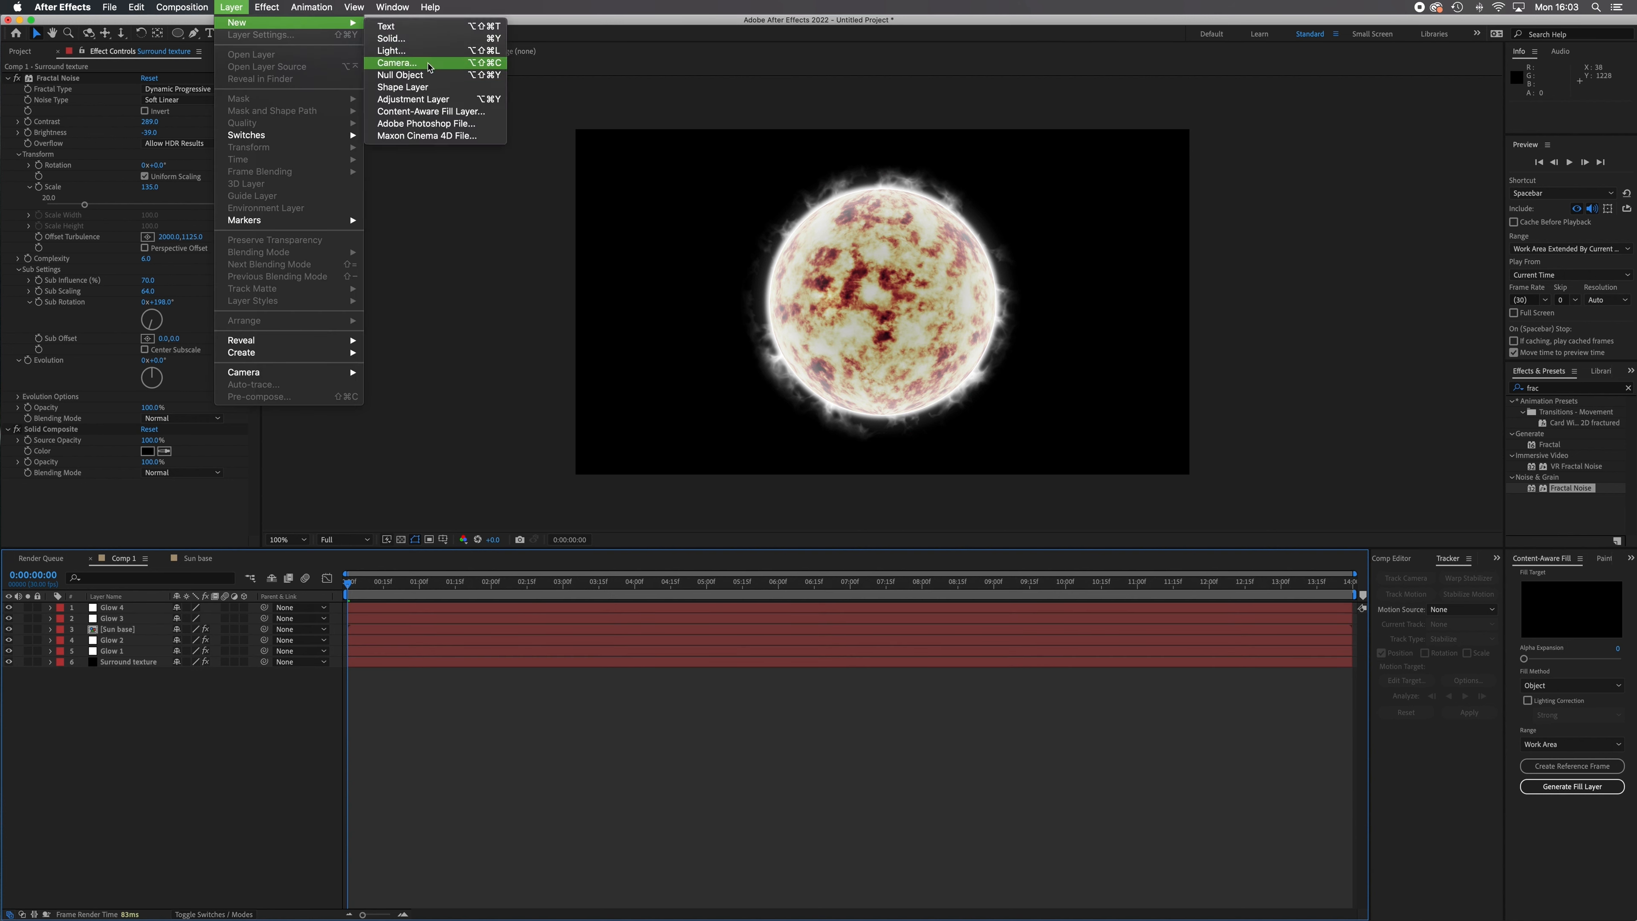
{"action": "left_click", "coordinate": [433, 99]}
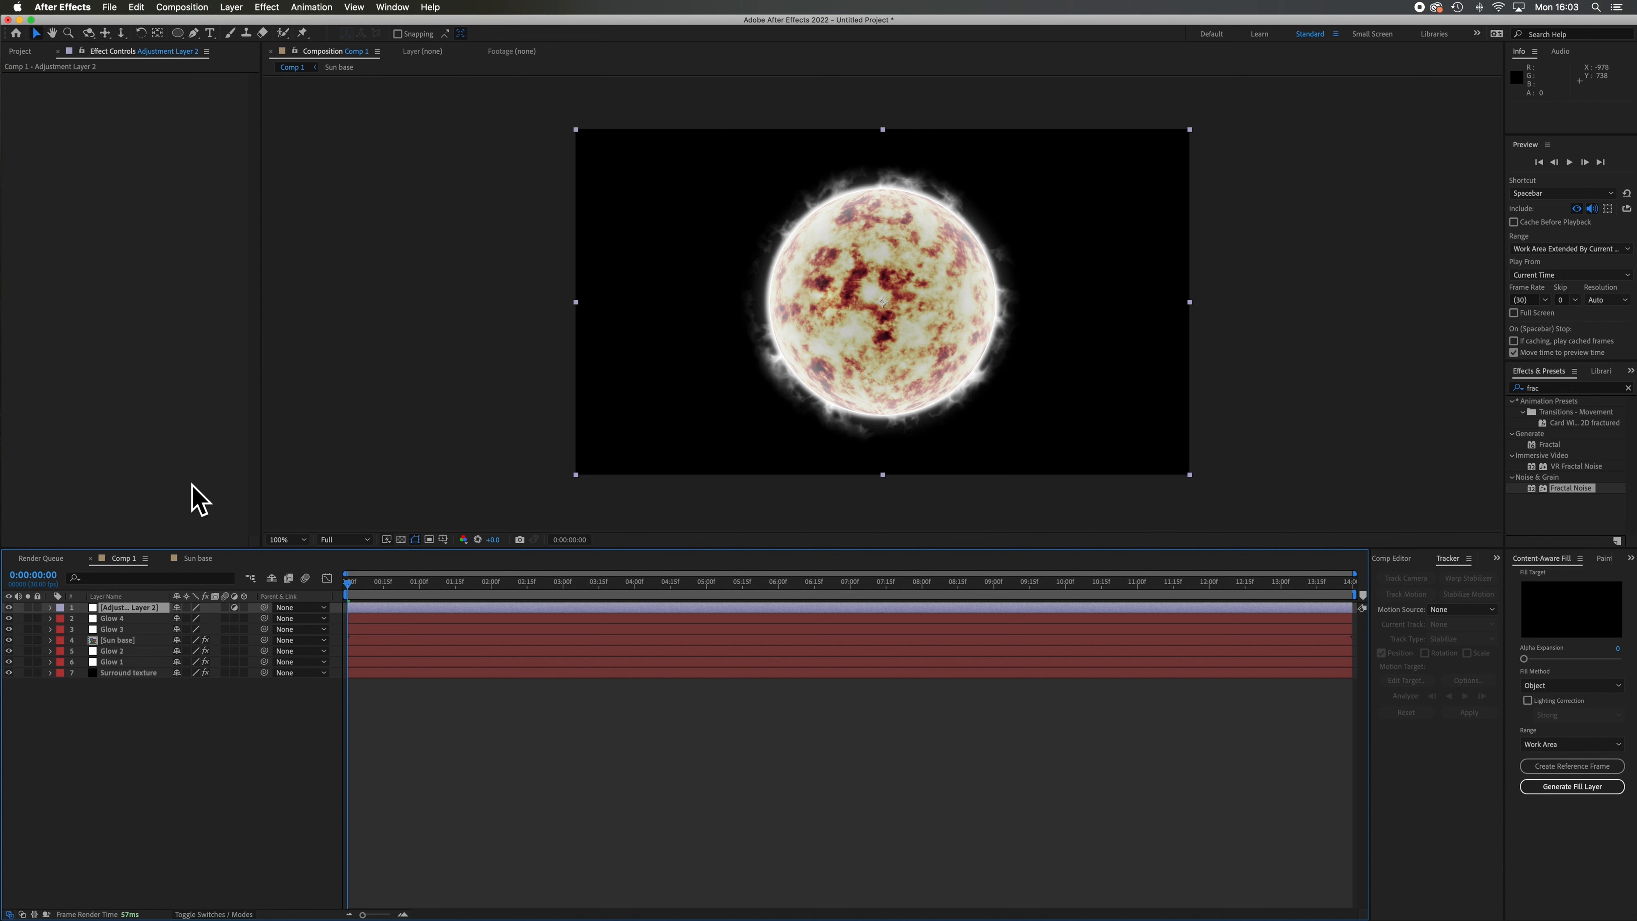
Apply a Curves effect to the adjustment layer and shape the RGB curve into a gentle S to raise contrast.
{"action": "left_click", "coordinate": [272, 7]}
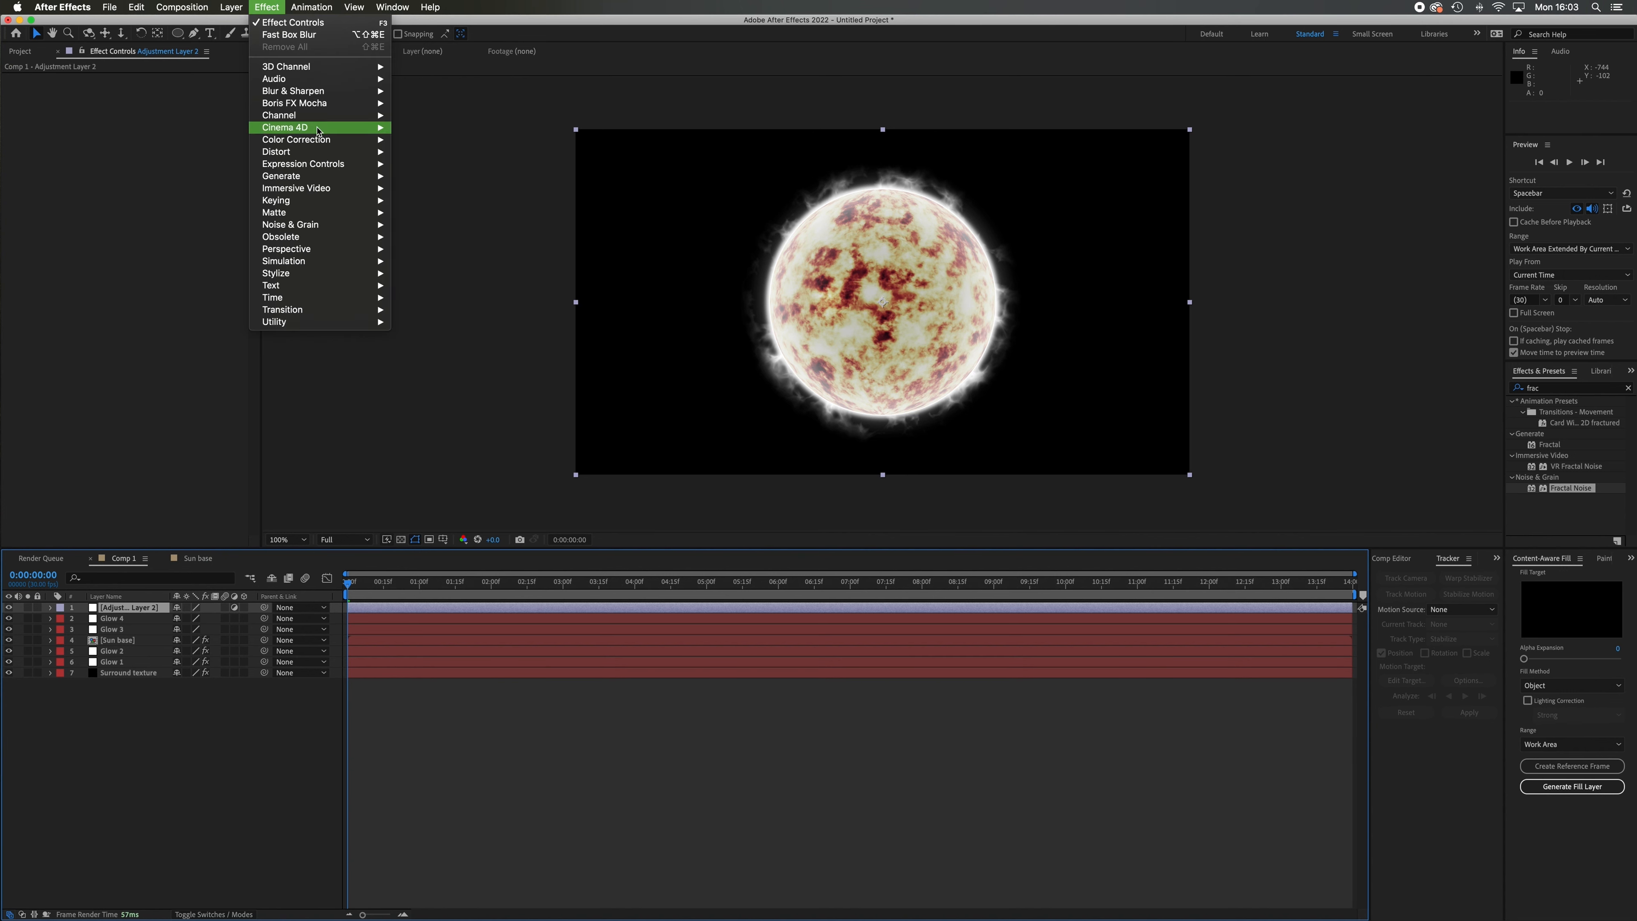
{"action": "mouse_move", "coordinate": [323, 139]}
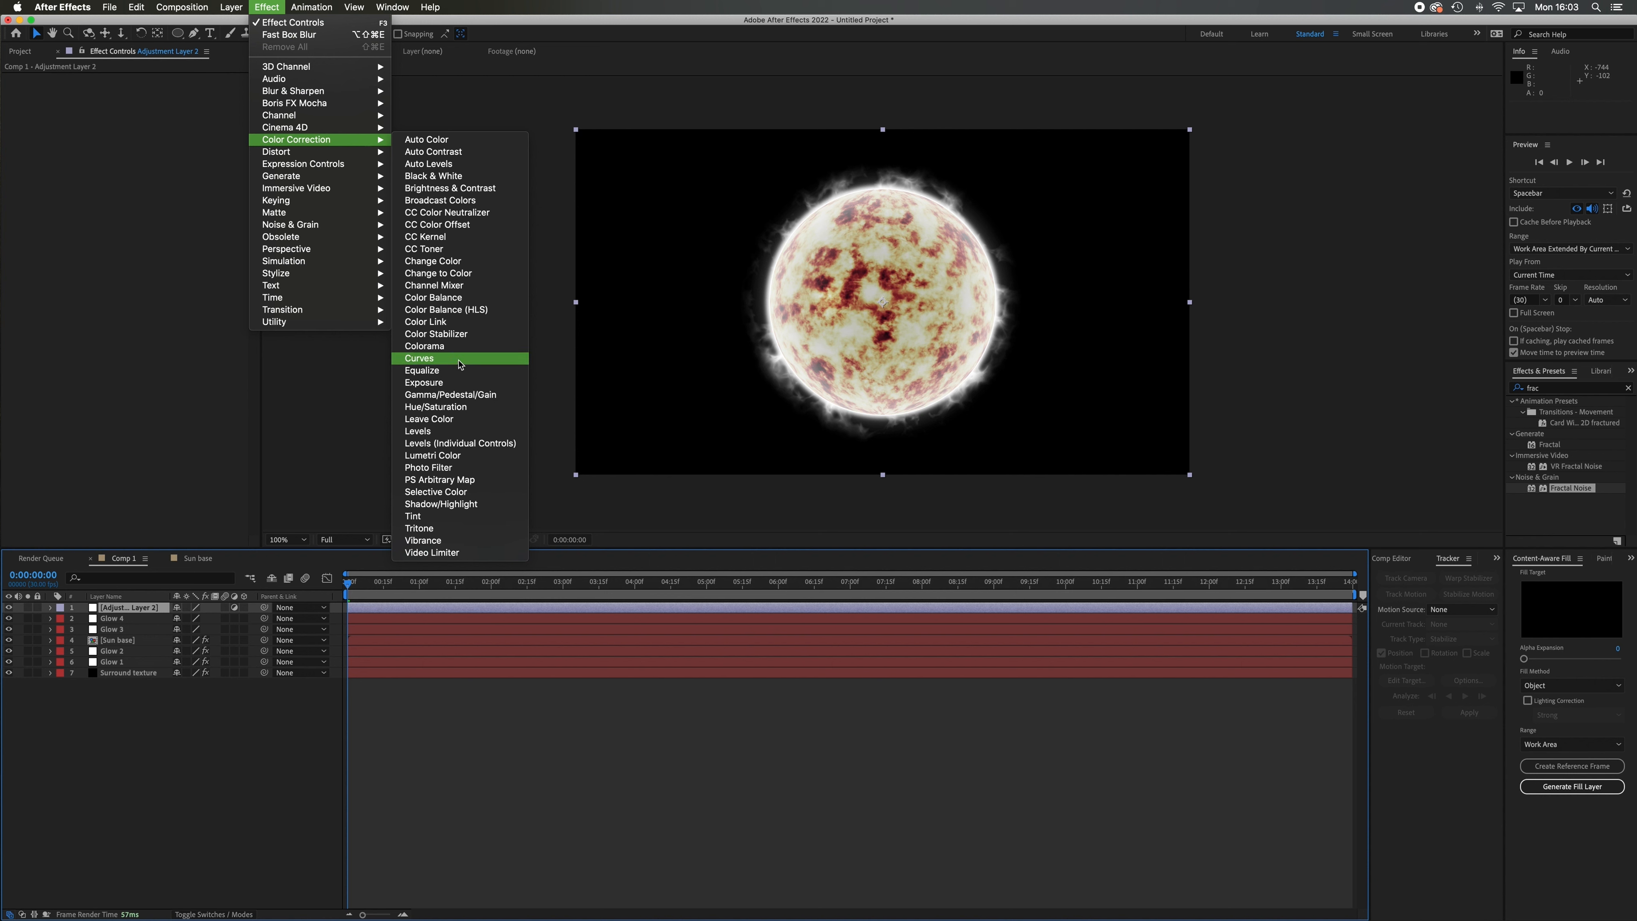
{"action": "left_click", "coordinate": [419, 358]}
{"action": "left_click_drag", "start_coordinate": [112, 208], "coordinate": [132, 176]}
{"action": "left_click_drag", "start_coordinate": [77, 237], "coordinate": [84, 245]}
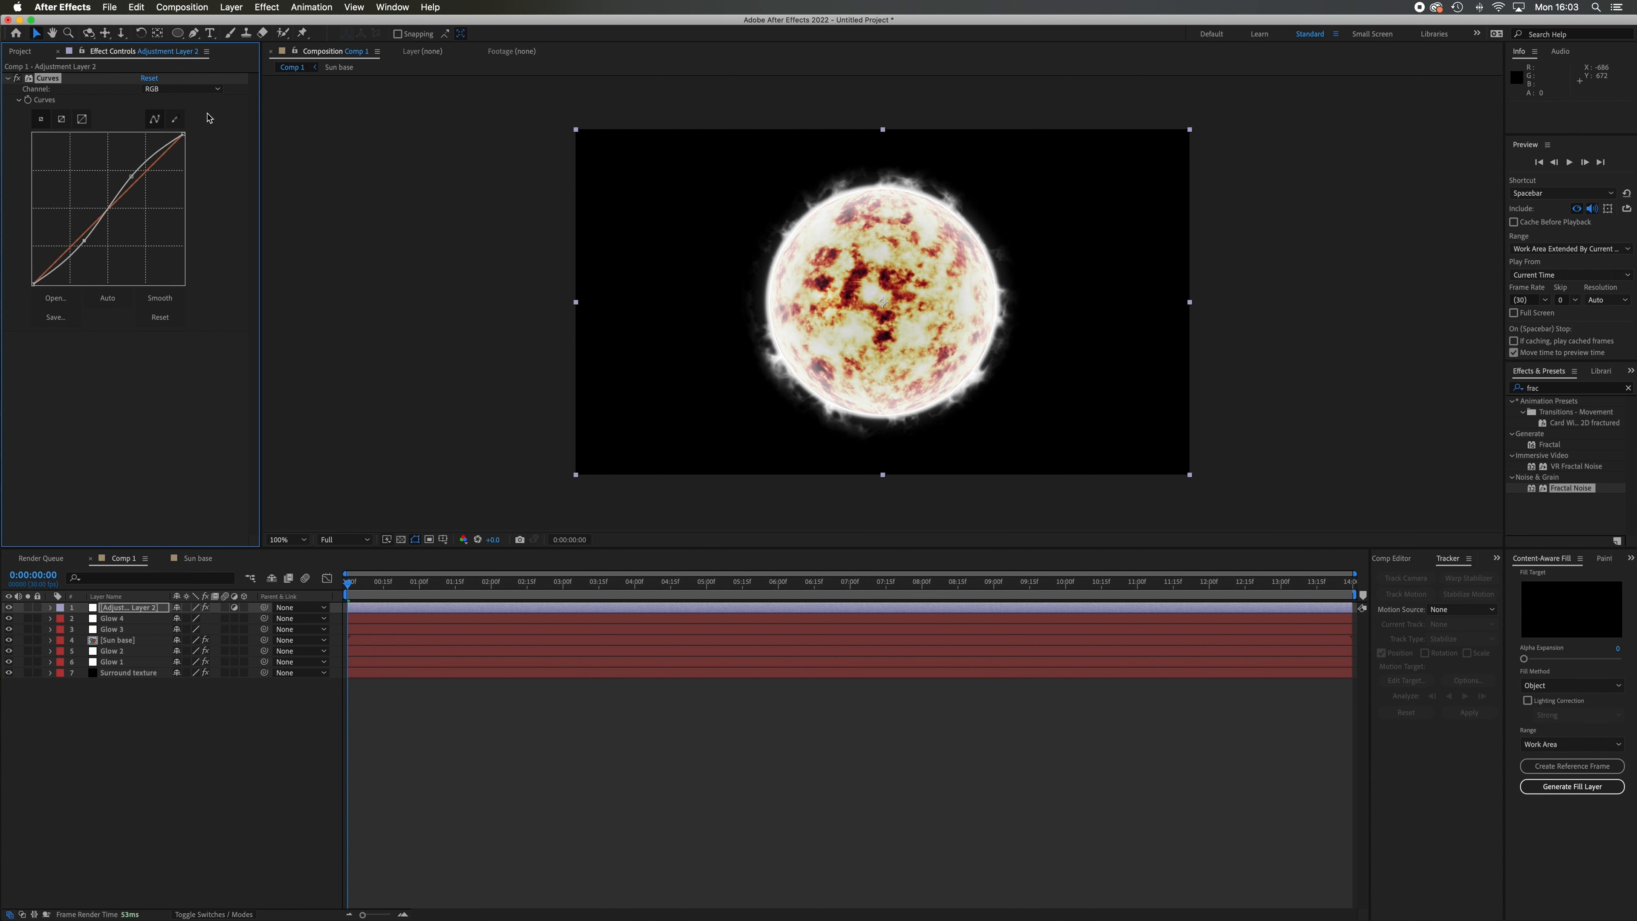
Raise the midtones of the Red channel in the adjustment layer's Curves effect.
{"action": "left_click", "coordinate": [217, 89]}
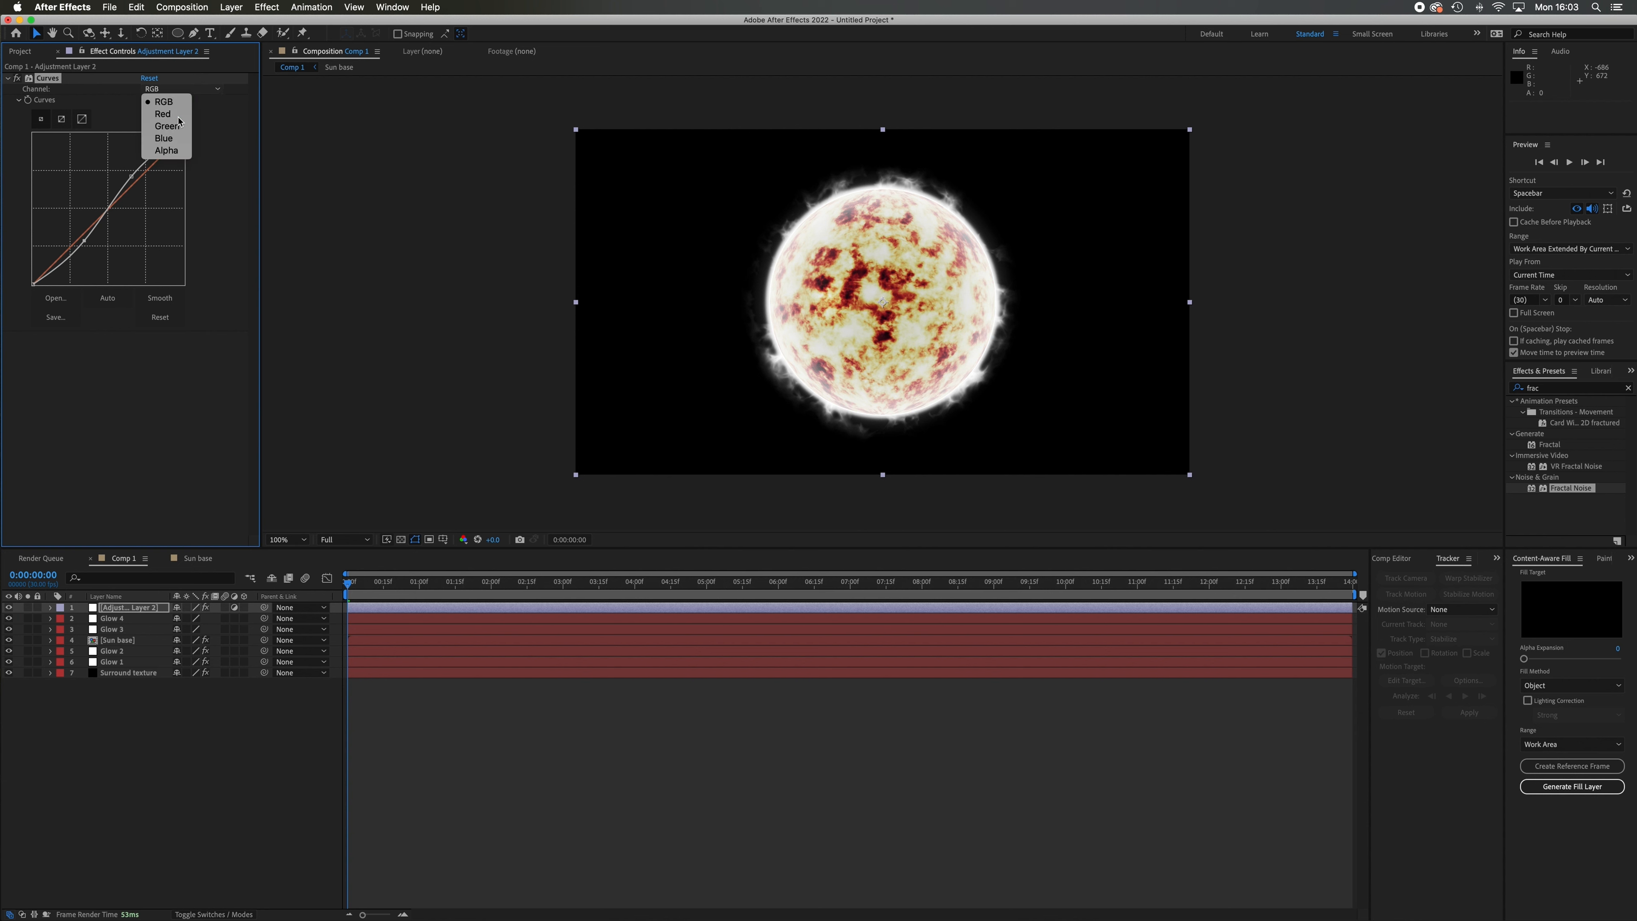
{"action": "left_click", "coordinate": [179, 119]}
{"action": "left_click_drag", "start_coordinate": [110, 207], "coordinate": [107, 195]}
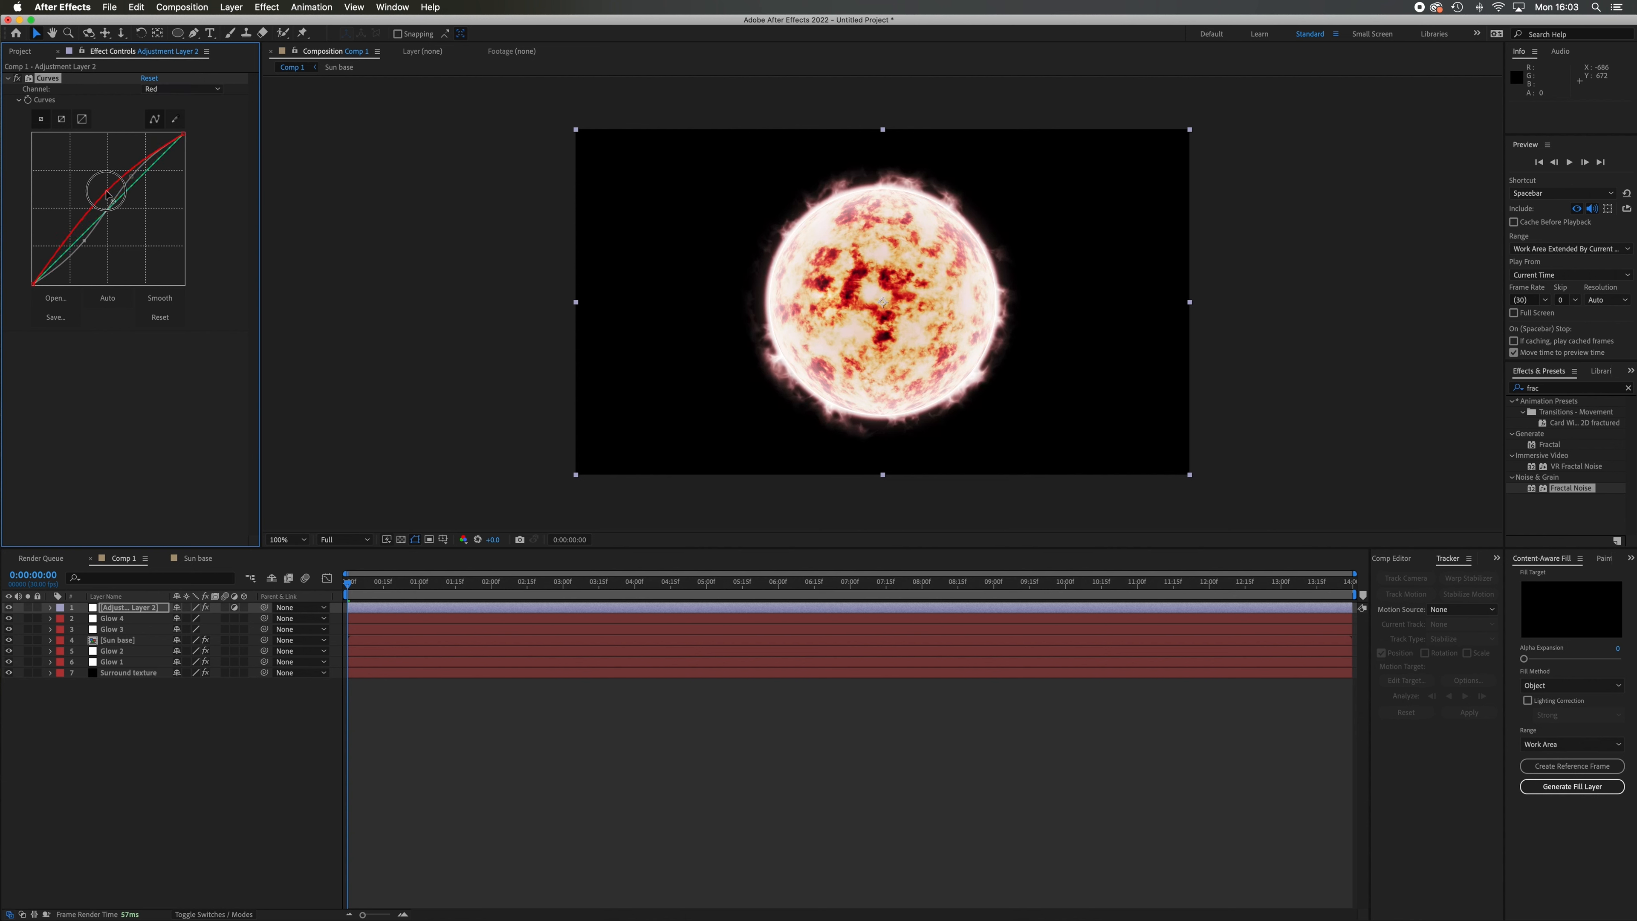
Lift the highlights of the Green channel curve and fine-tune its shadow point to warm the glow.
{"action": "left_click", "coordinate": [216, 90]}
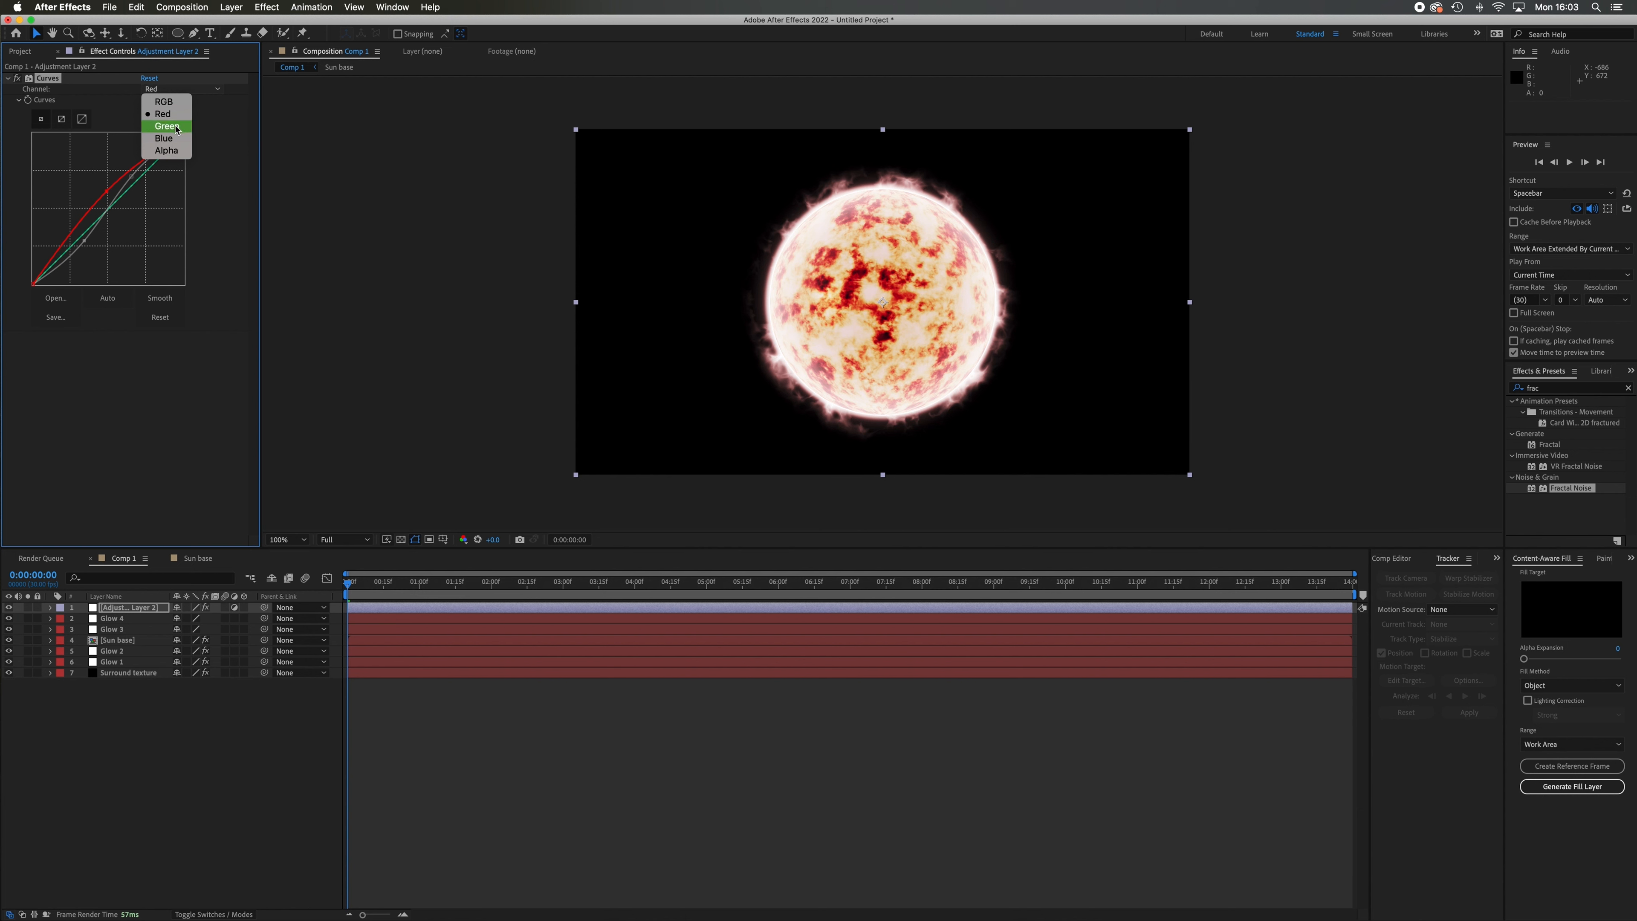
{"action": "left_click", "coordinate": [166, 126]}
{"action": "left_click_drag", "start_coordinate": [141, 176], "coordinate": [142, 169]}
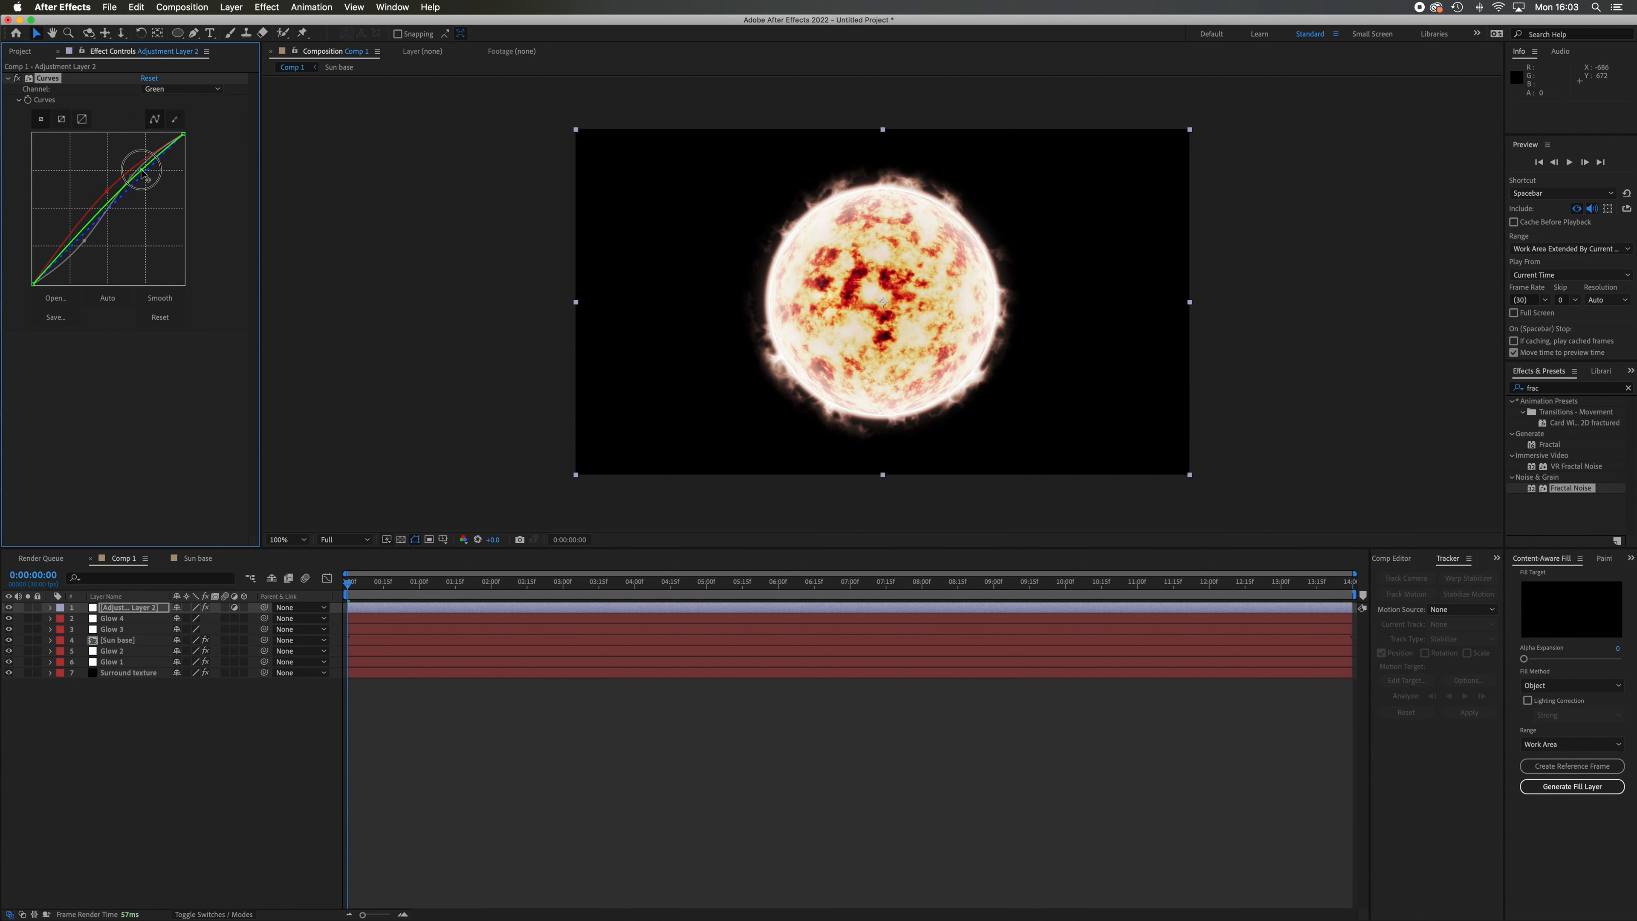
{"action": "left_click_drag", "start_coordinate": [76, 234], "coordinate": [80, 237]}
{"action": "left_click_drag", "start_coordinate": [142, 170], "coordinate": [140, 166]}
Slightly adjust the Blue channel curve's midtones, preview the composition and return to its first frame.
{"action": "left_click", "coordinate": [181, 88]}
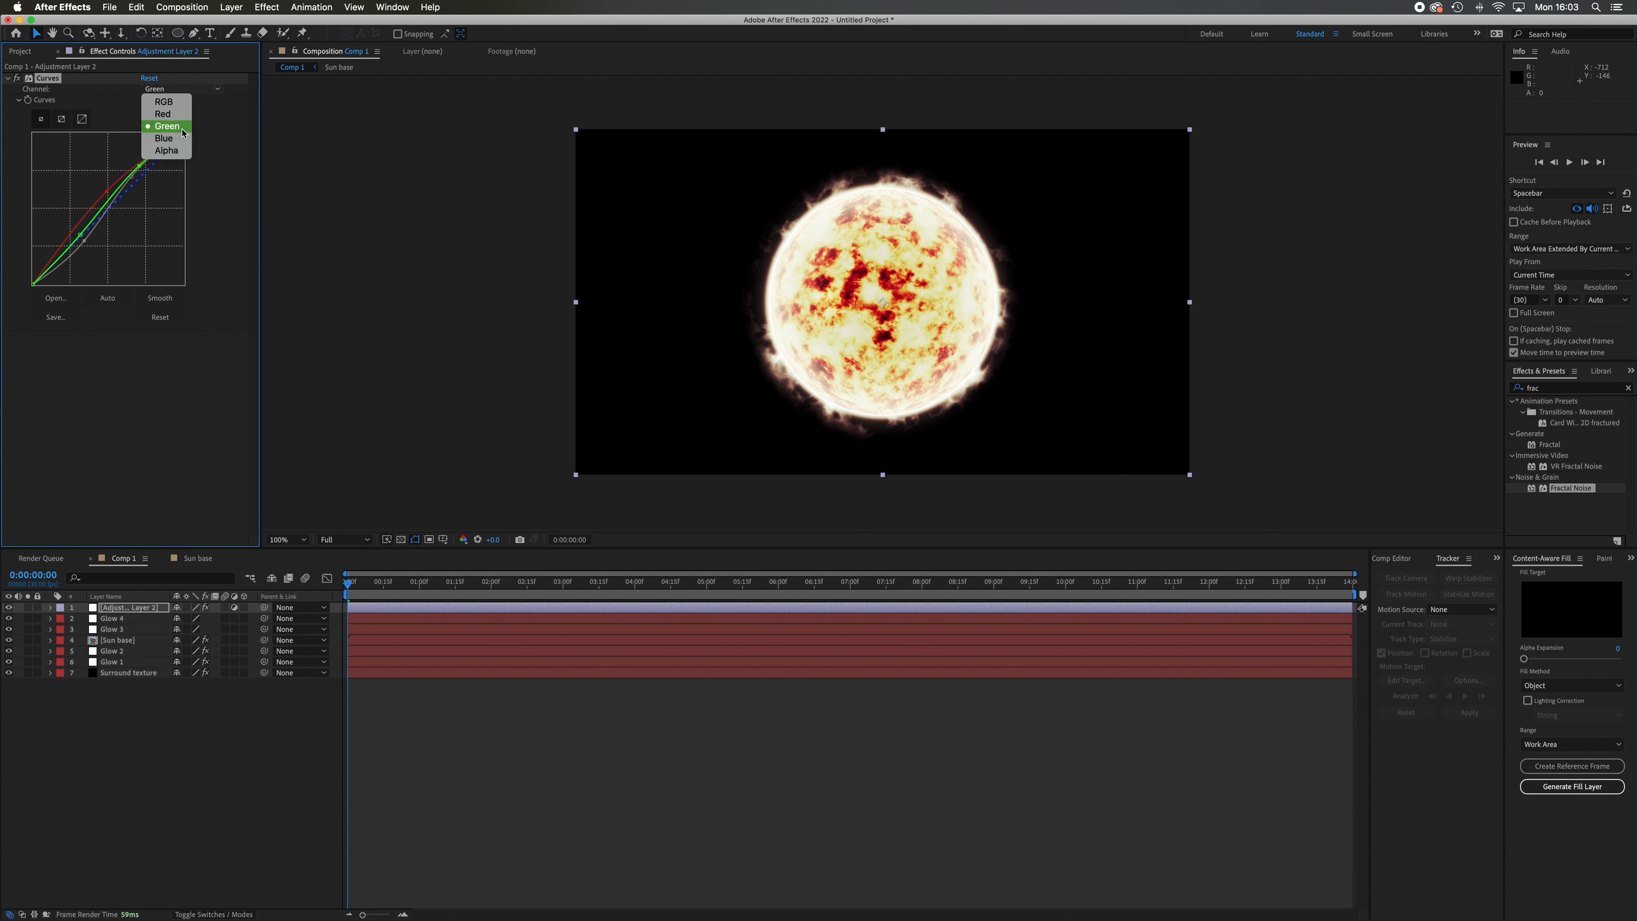
{"action": "left_click", "coordinate": [161, 142]}
{"action": "mouse_move", "coordinate": [113, 208]}
{"action": "left_mouse_down"}
{"action": "mouse_move", "coordinate": [147, 182]}
{"action": "mouse_move", "coordinate": [125, 200]}
{"action": "left_mouse_up"}
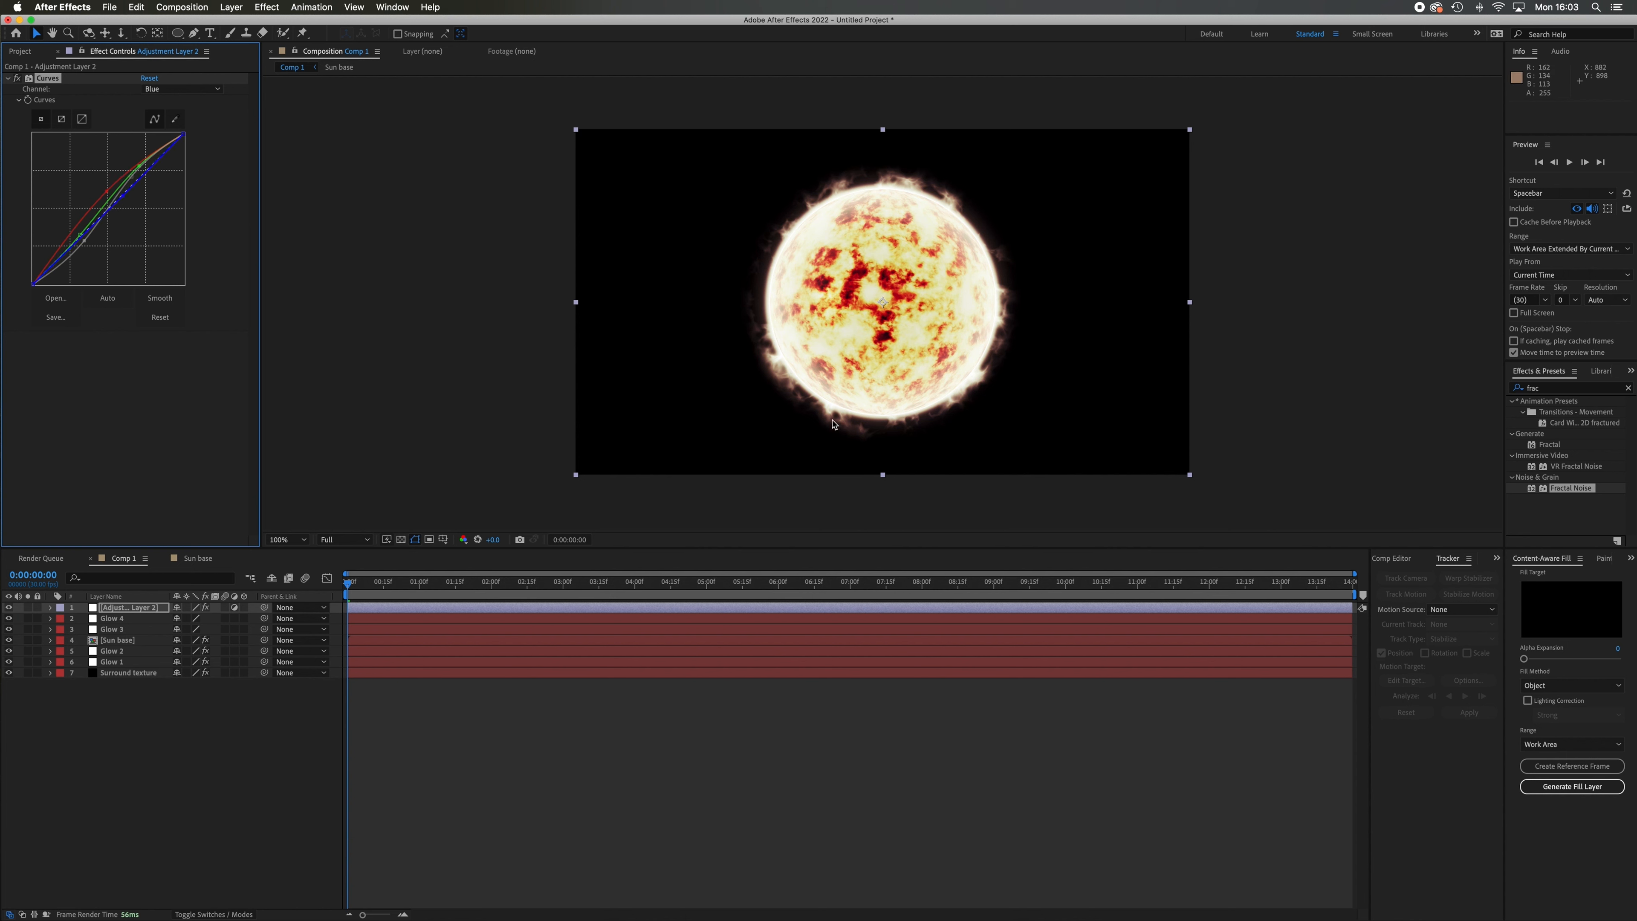
{"action": "key", "text": "space"}
{"action": "left_click_drag", "start_coordinate": [690, 602], "coordinate": [245, 662]}
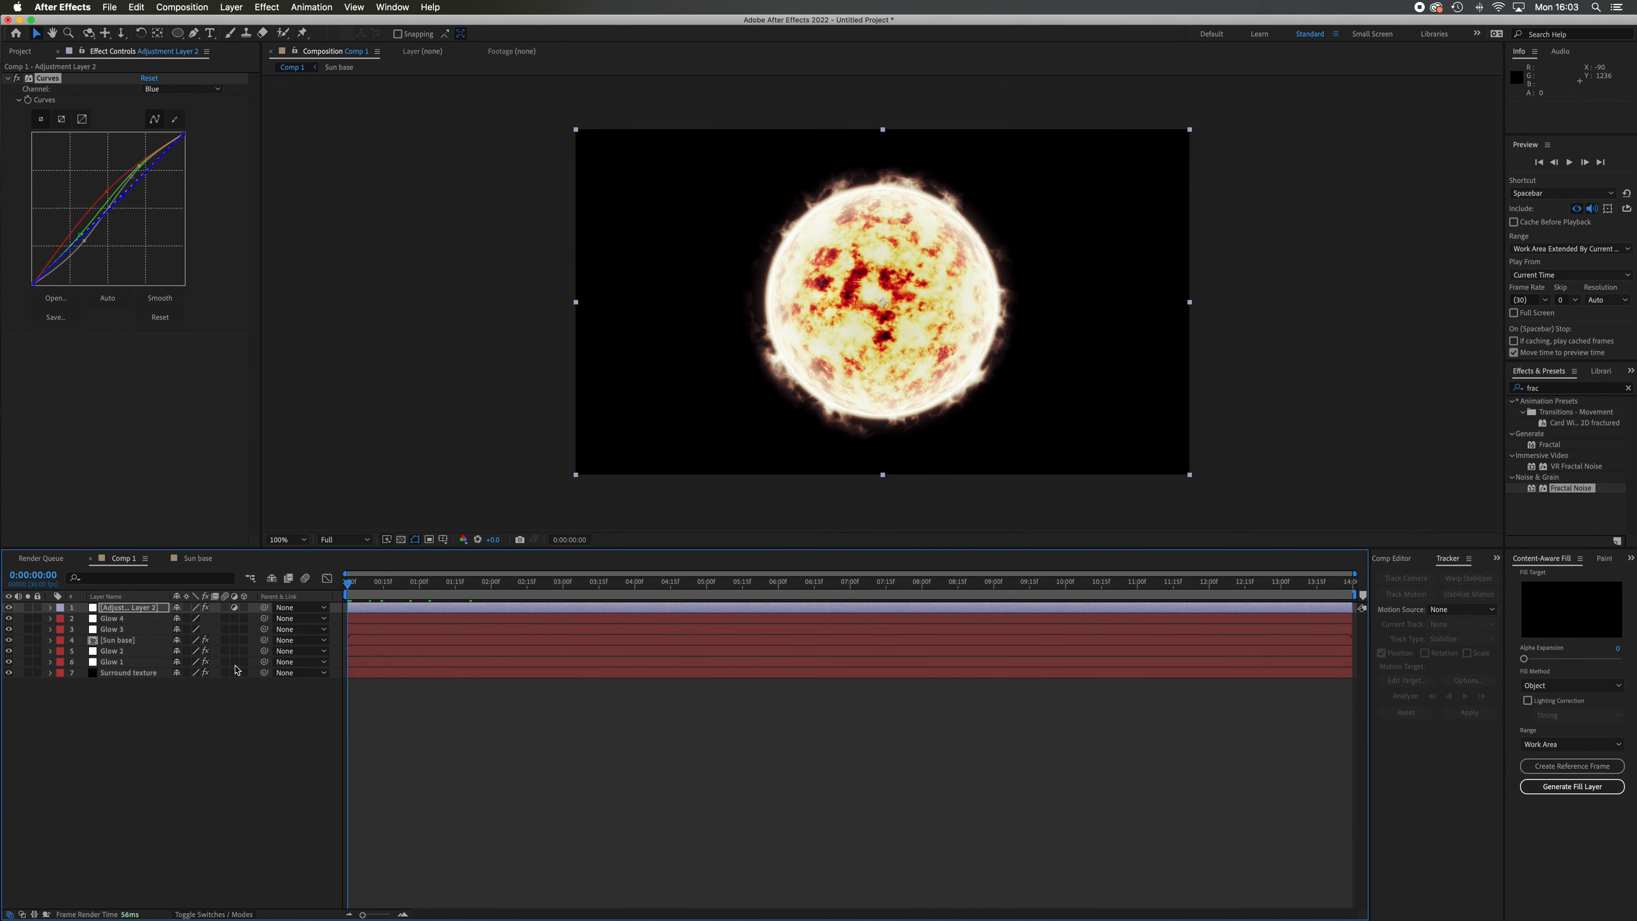
Keyframe the Surround texture's Fractal Noise Evolution from 0° at the first frame to 1x+41° at 0:00:13:29.
{"action": "left_click", "coordinate": [136, 673]}
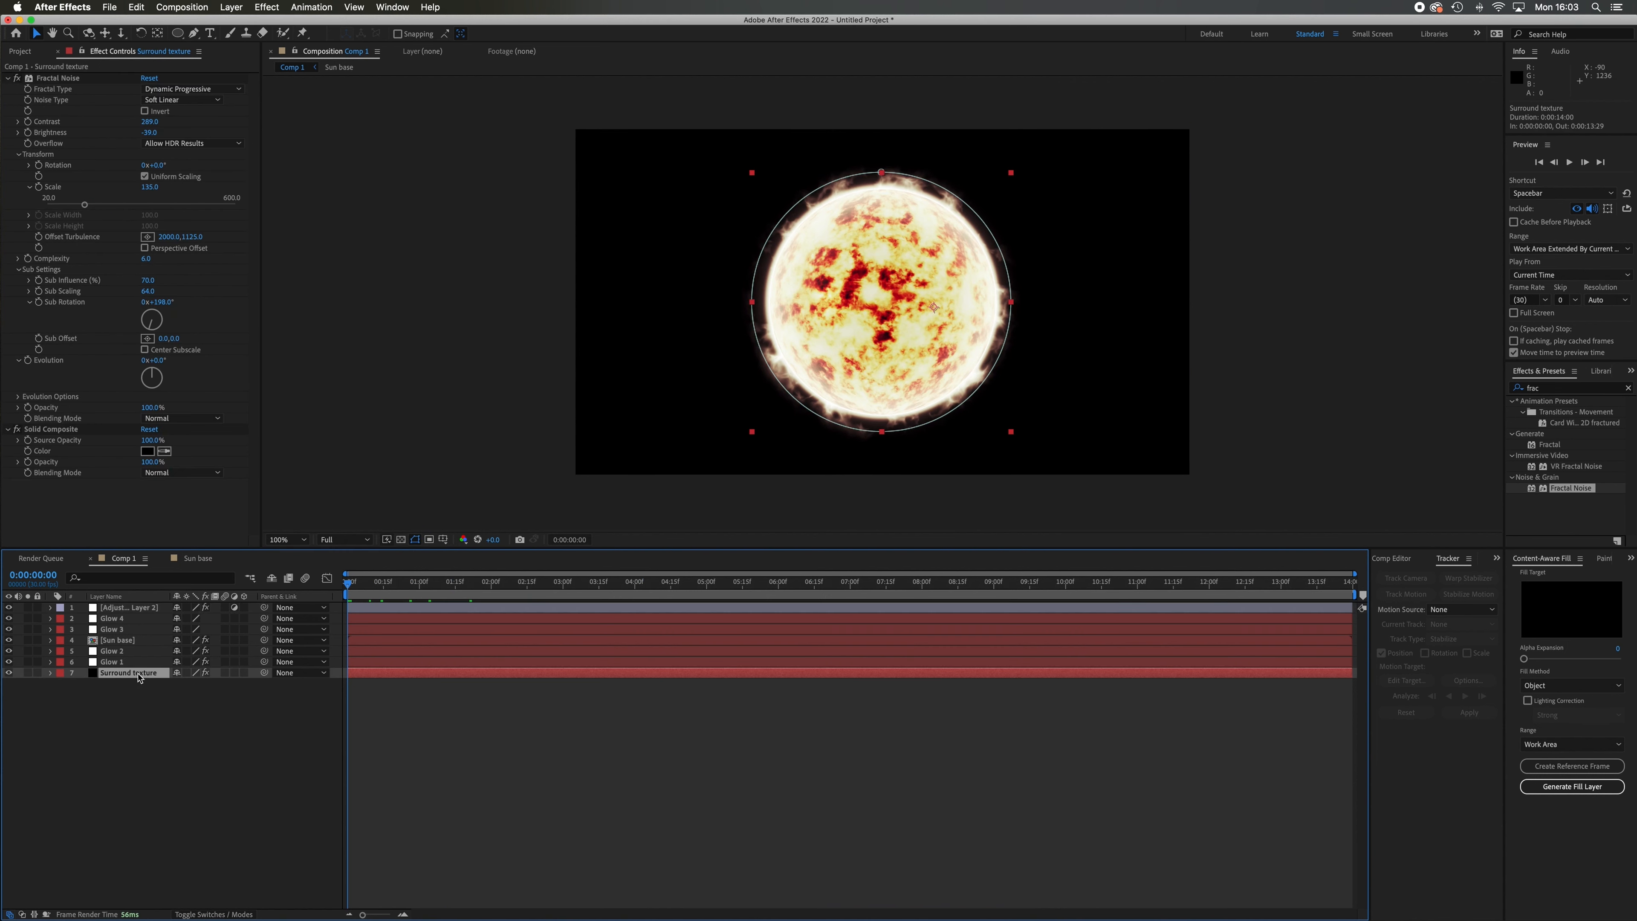
{"action": "left_click", "coordinate": [28, 361]}
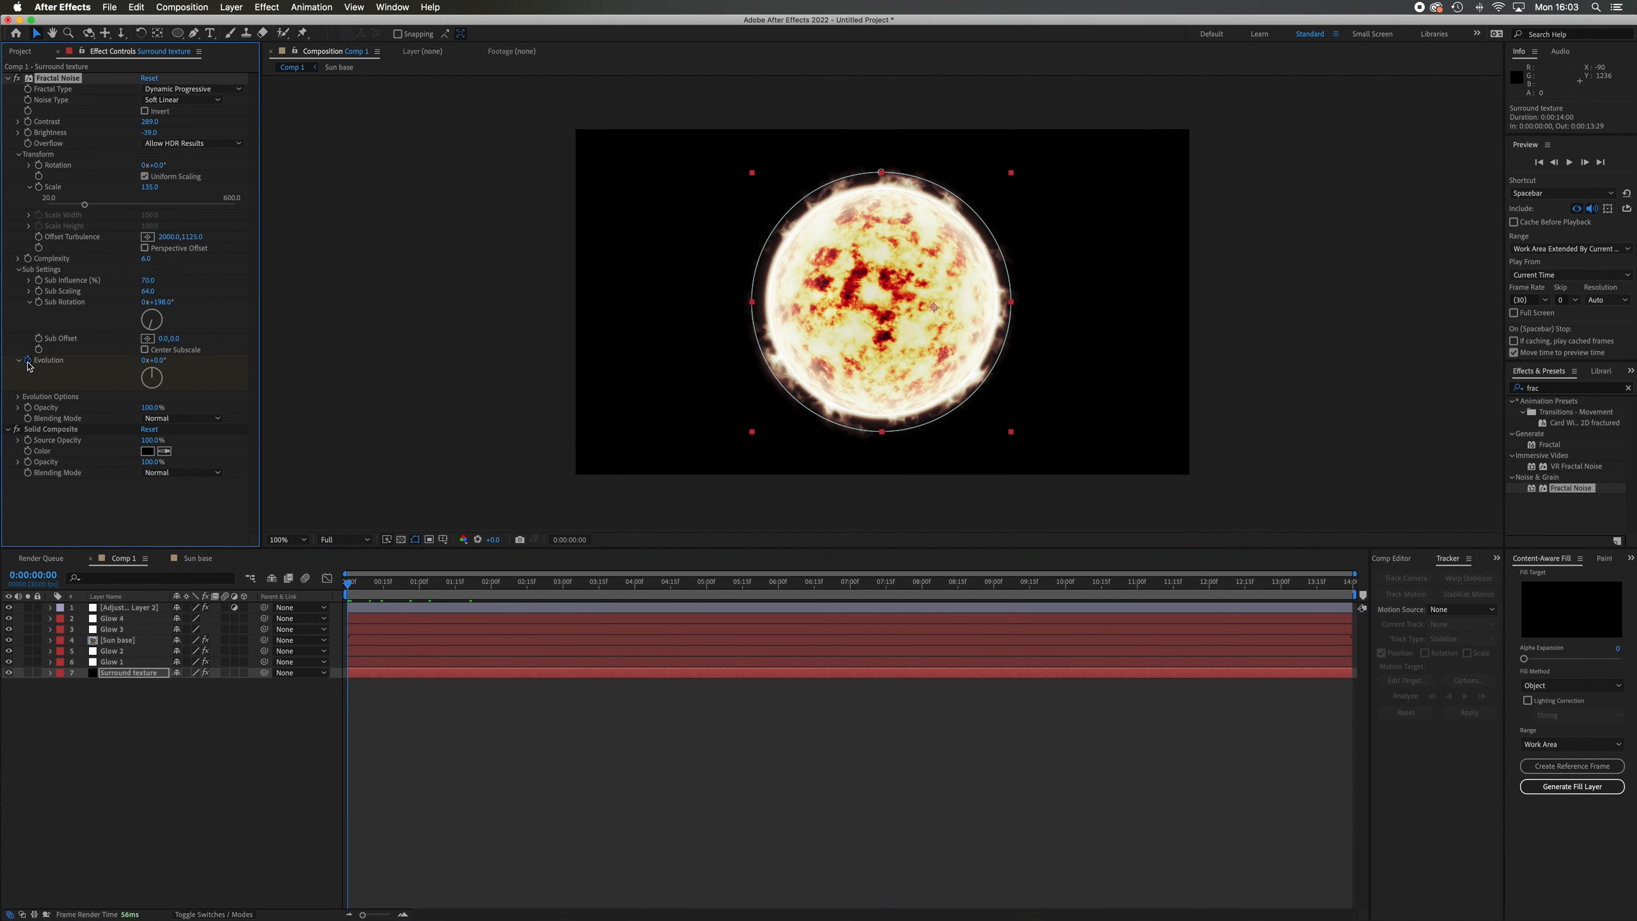
{"action": "left_click_drag", "start_coordinate": [352, 589], "coordinate": [1357, 656]}
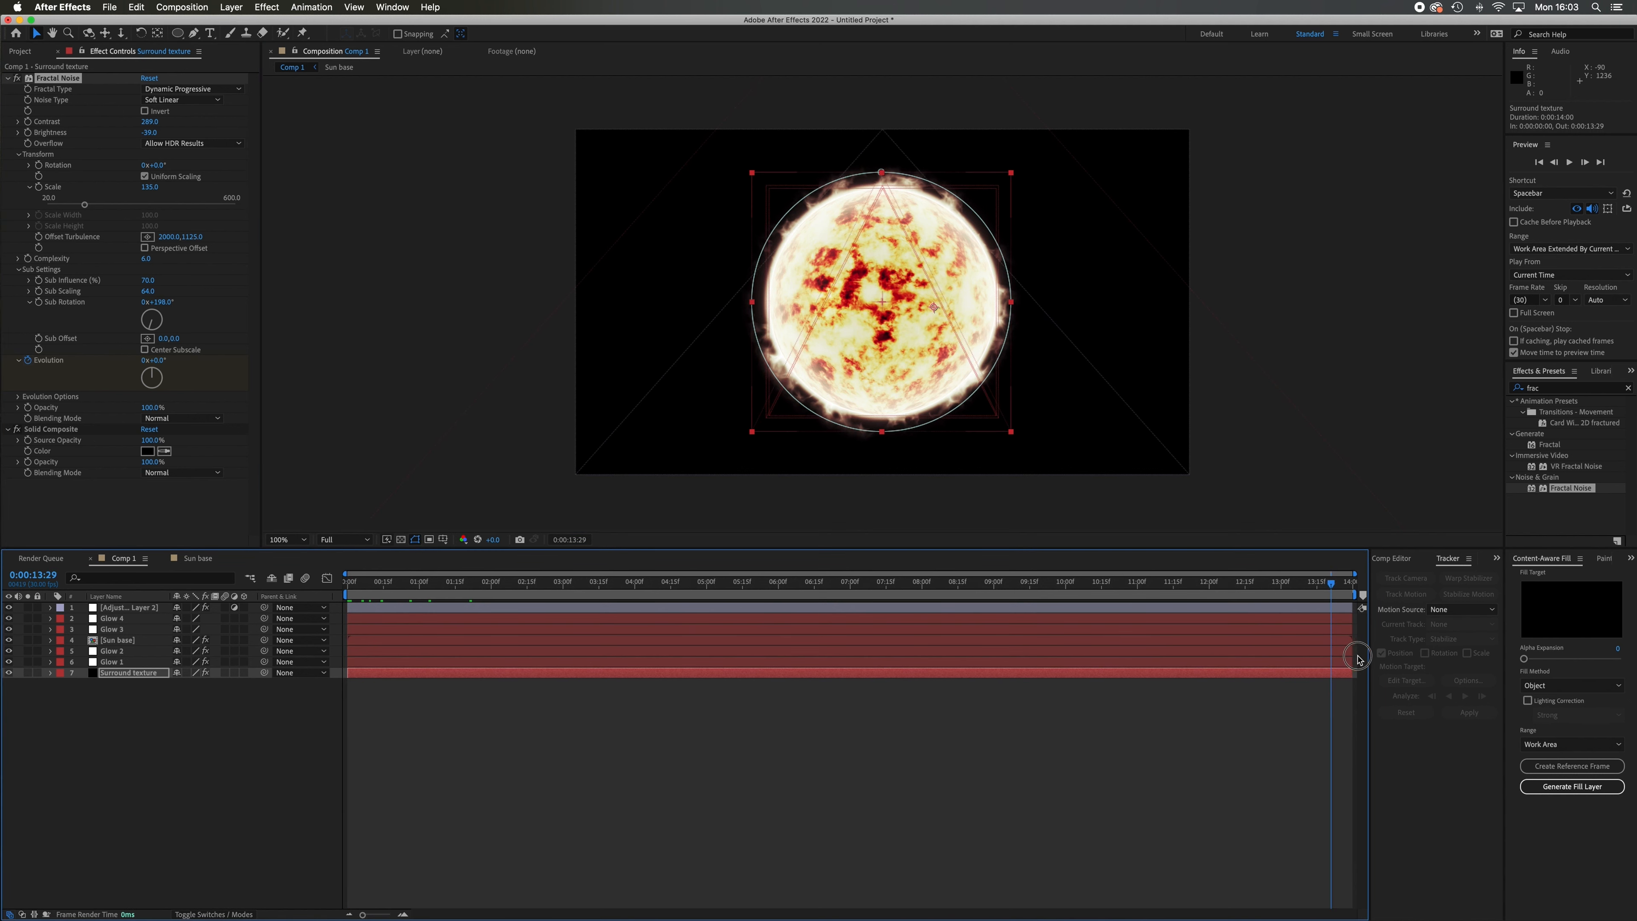
{"action": "mouse_move", "coordinate": [152, 373]}
{"action": "left_mouse_down"}
{"action": "mouse_move", "coordinate": [169, 381]}
{"action": "mouse_move", "coordinate": [124, 378]}
{"action": "mouse_move", "coordinate": [155, 365]}
{"action": "left_mouse_up"}
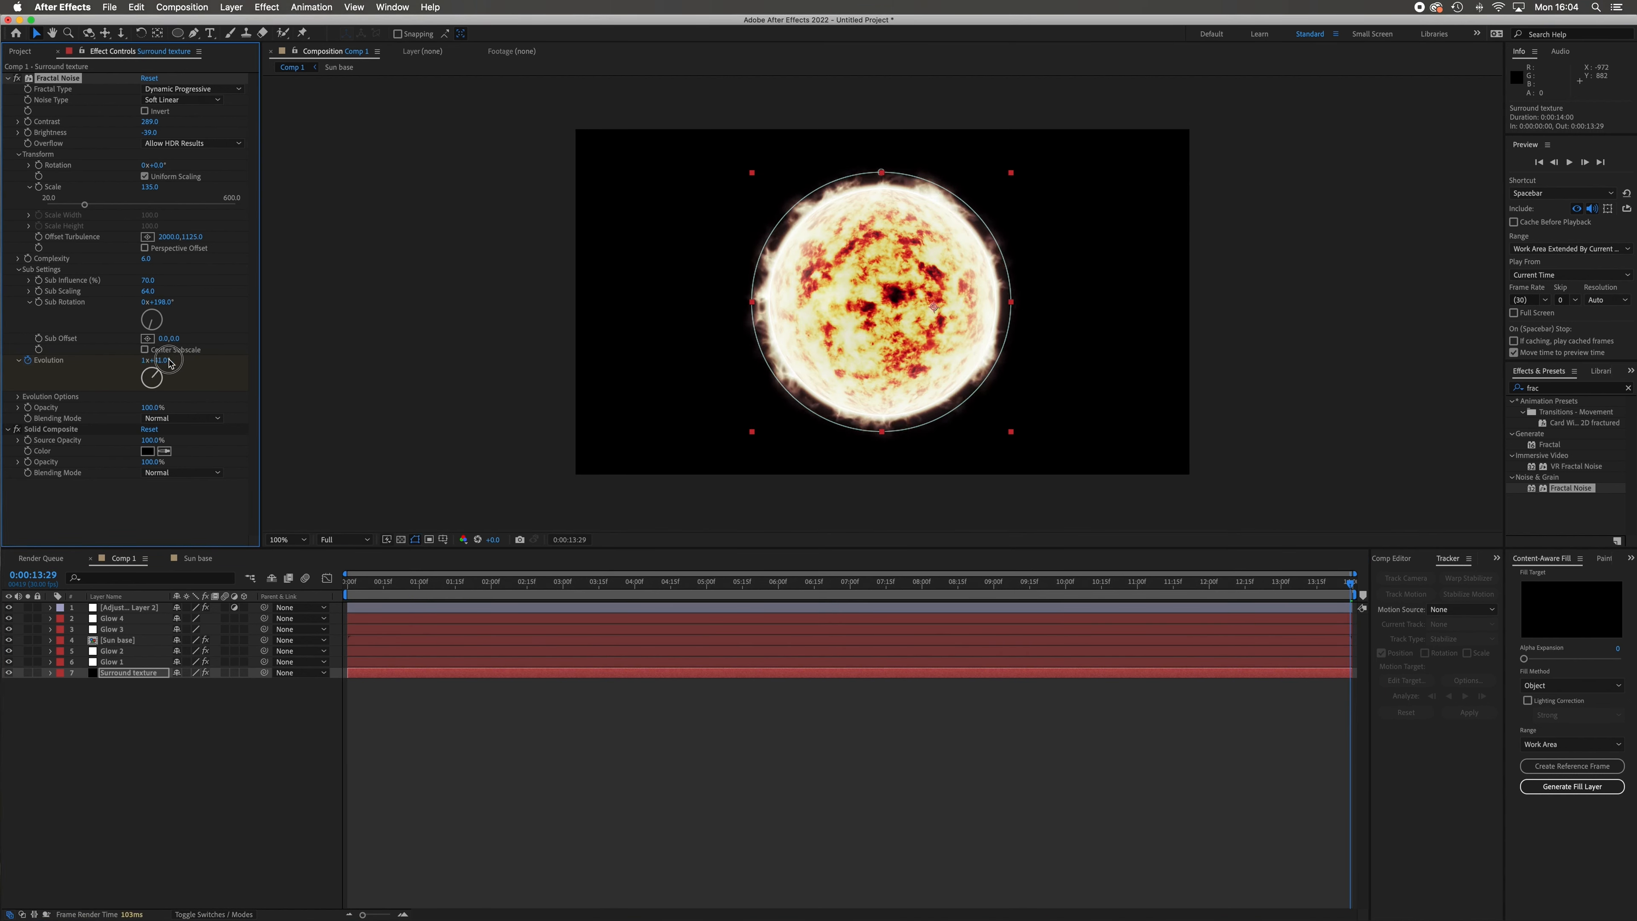
{"action": "left_click_drag", "start_coordinate": [387, 584], "coordinate": [349, 598]}
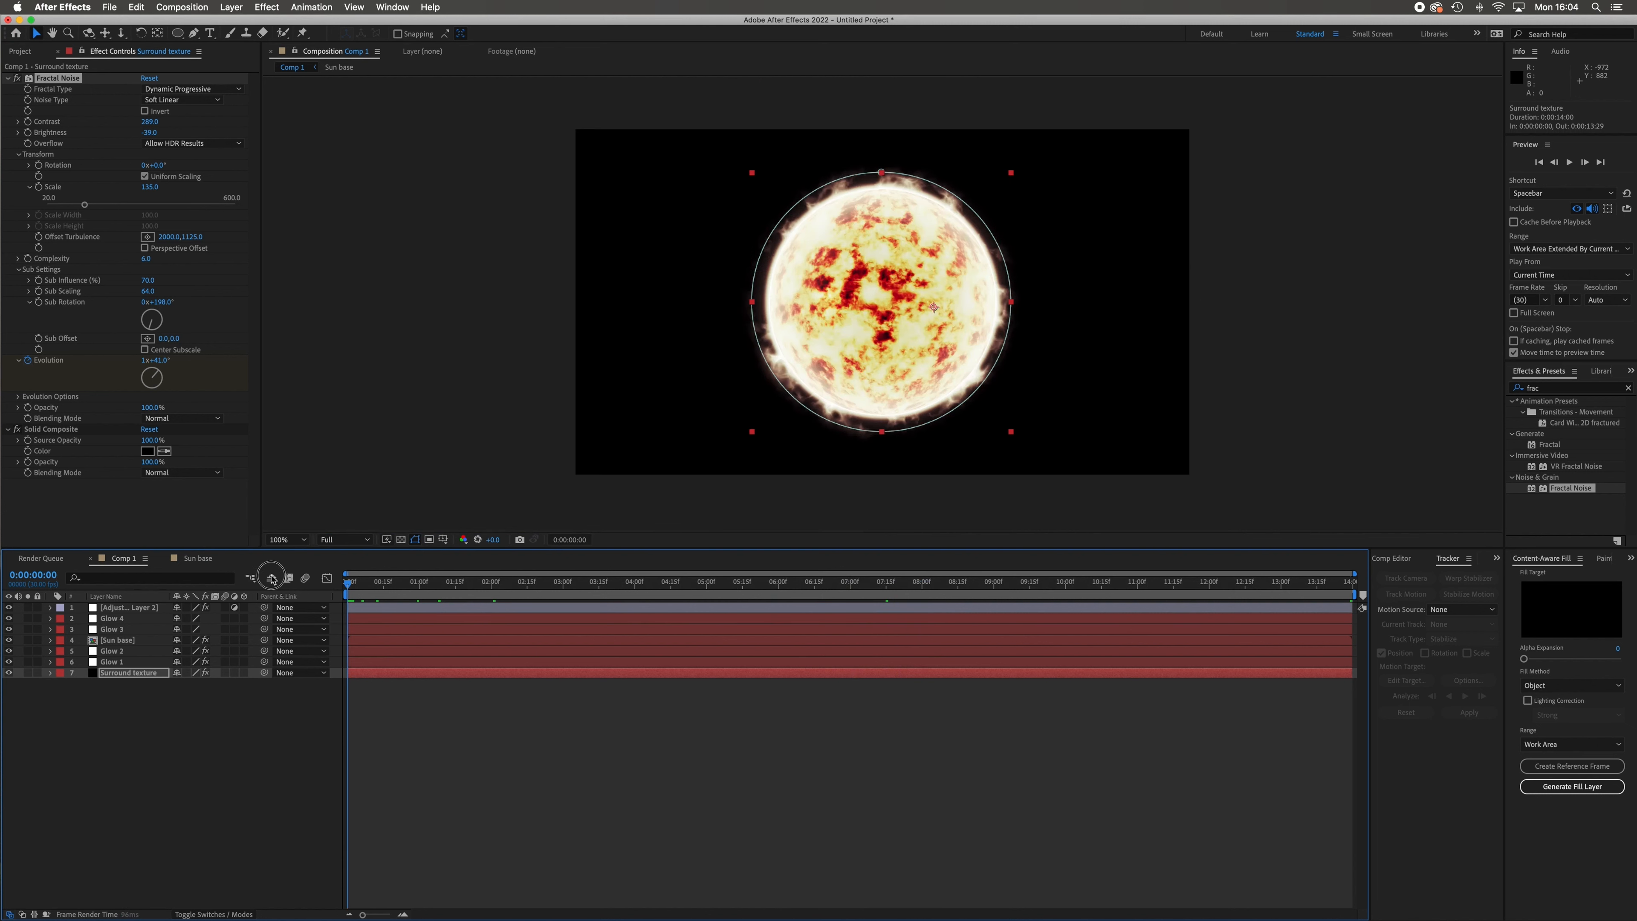
{"action": "left_click", "coordinate": [134, 775]}
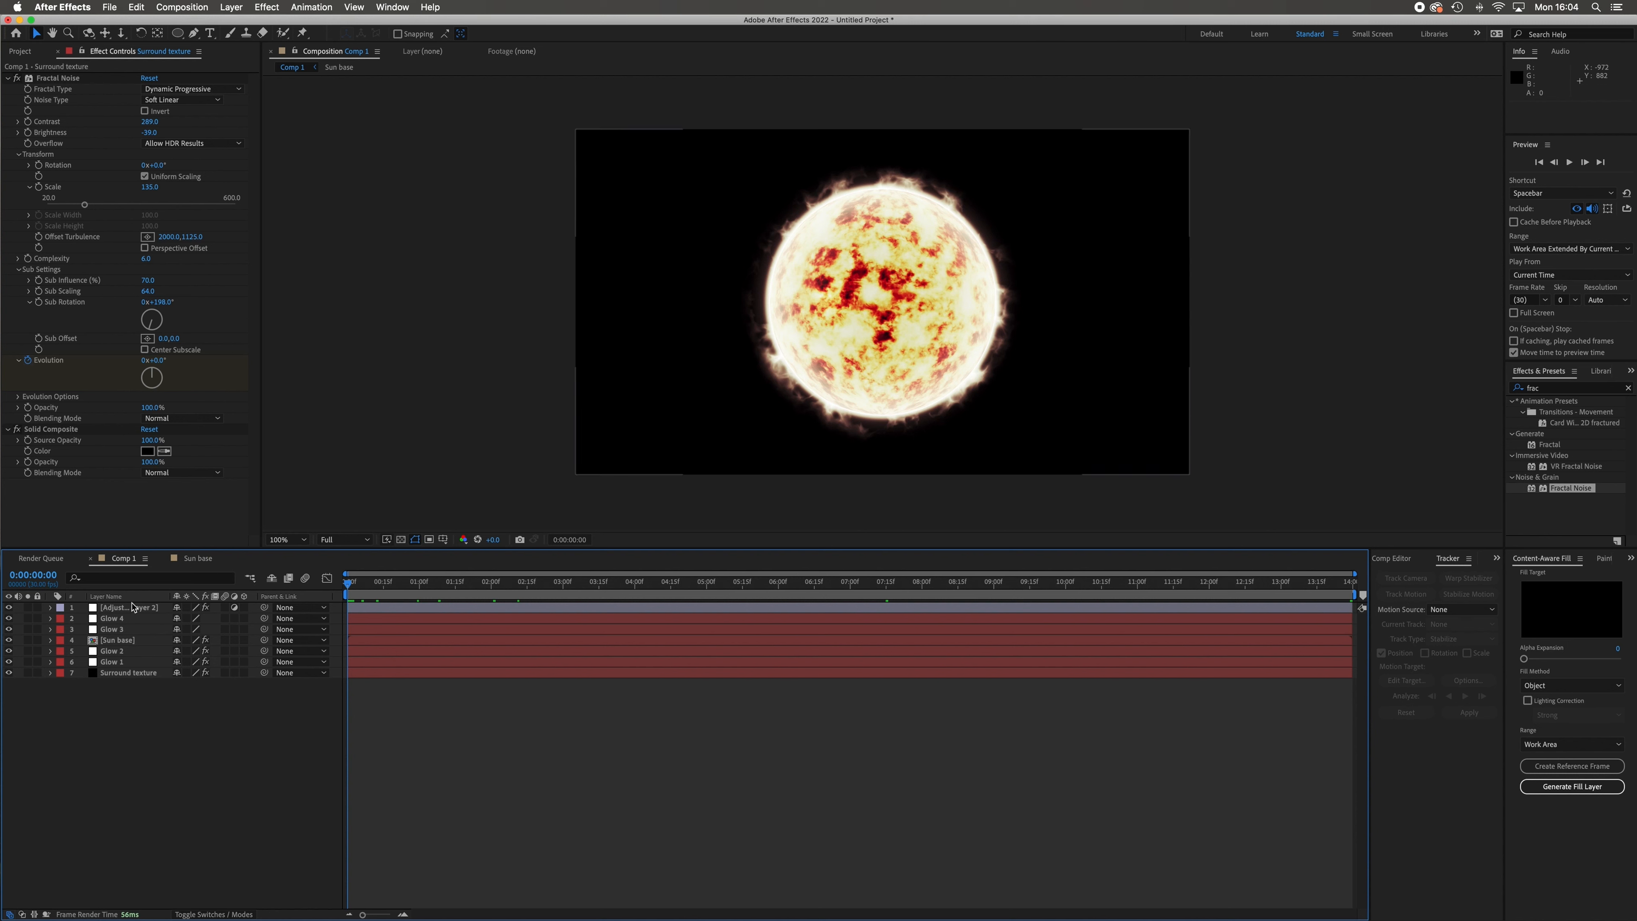
Pre-compose all seven layers of Comp 1 into a new composition named "Sun final", moving all attributes into it.
{"action": "left_click_drag", "start_coordinate": [106, 719], "coordinate": [163, 614]}
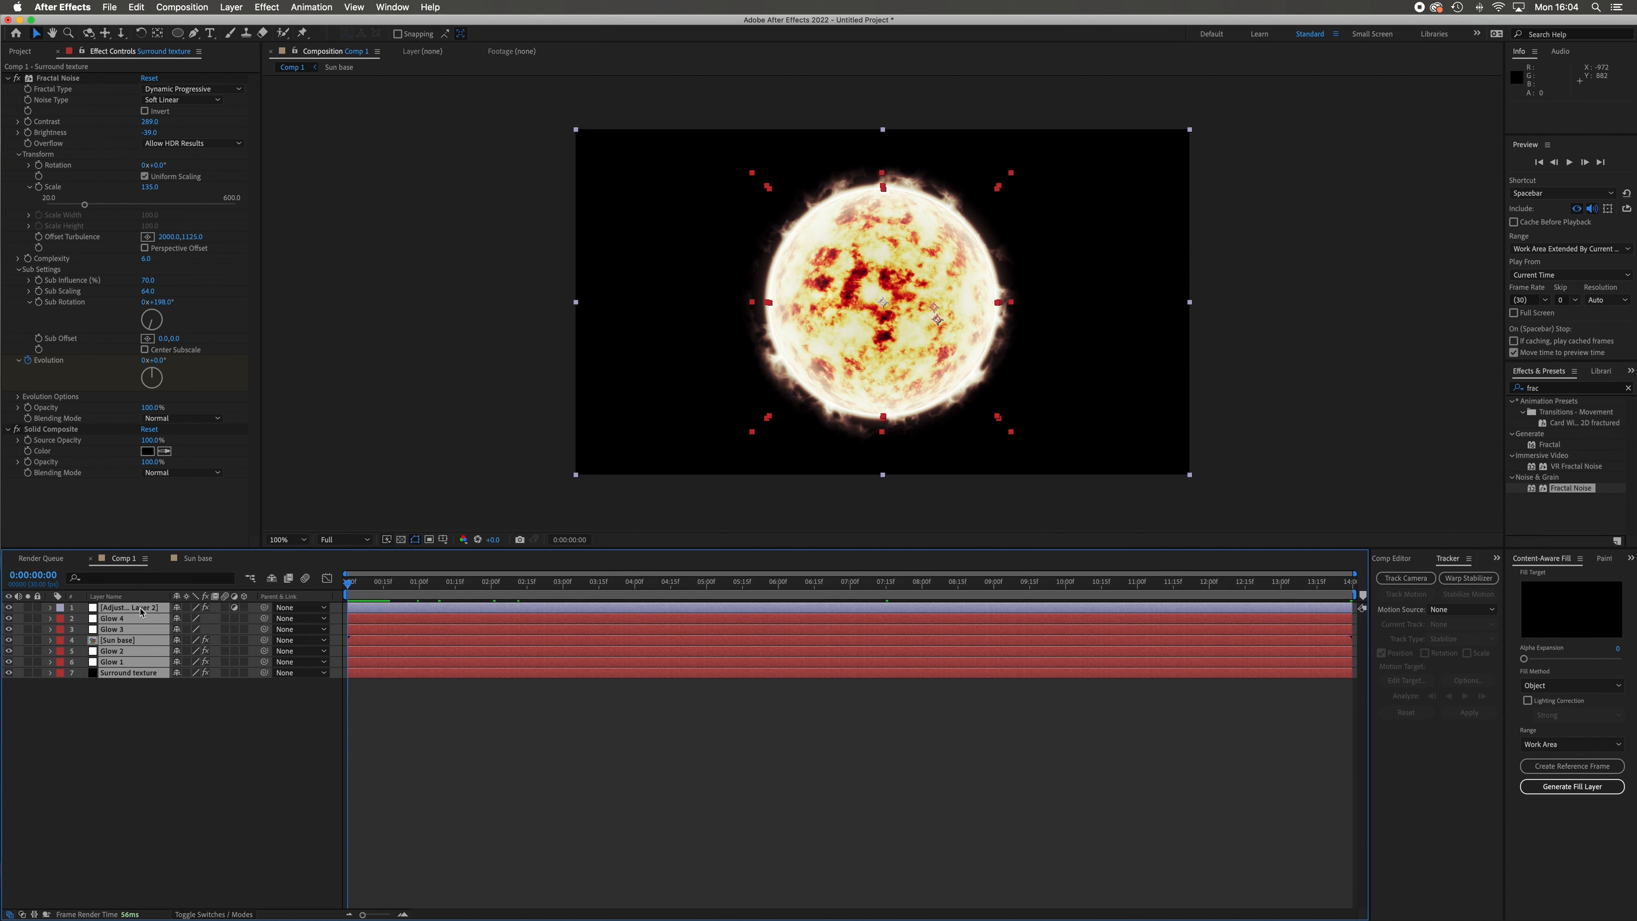
{"action": "right_click", "coordinate": [142, 612]}
{"action": "left_click", "coordinate": [203, 852]}
{"action": "type", "text": "Sun final"}
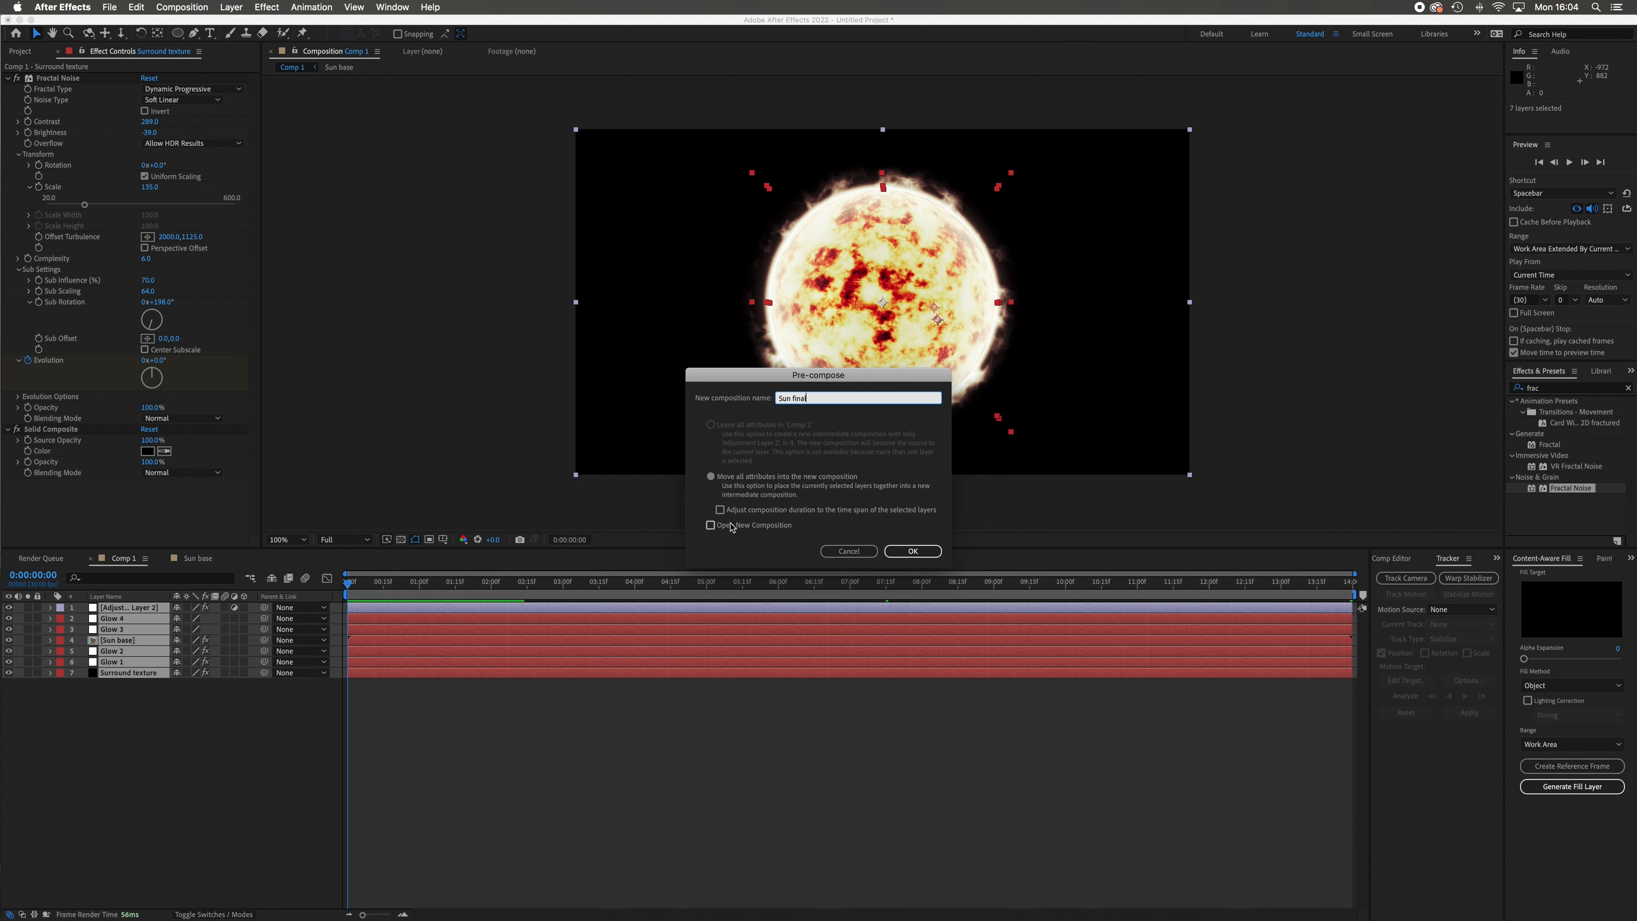
{"action": "left_click", "coordinate": [913, 551]}
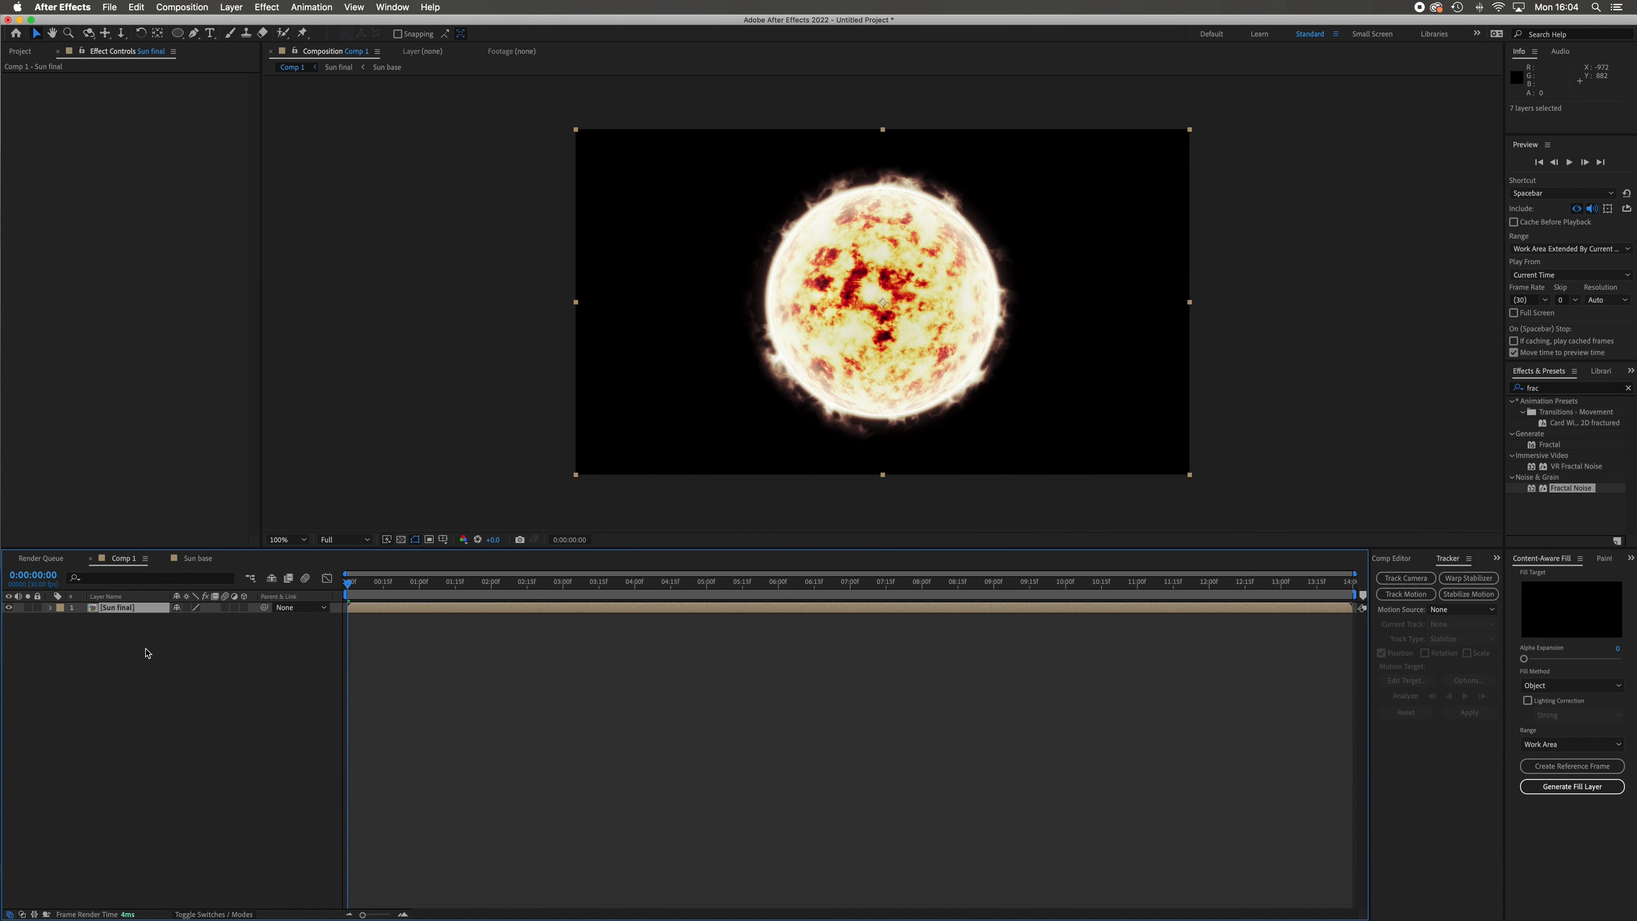
Inspect the Sun final composition and its nested Sun base composition, ending back in Comp 1.
{"action": "double_click", "coordinate": [117, 607]}
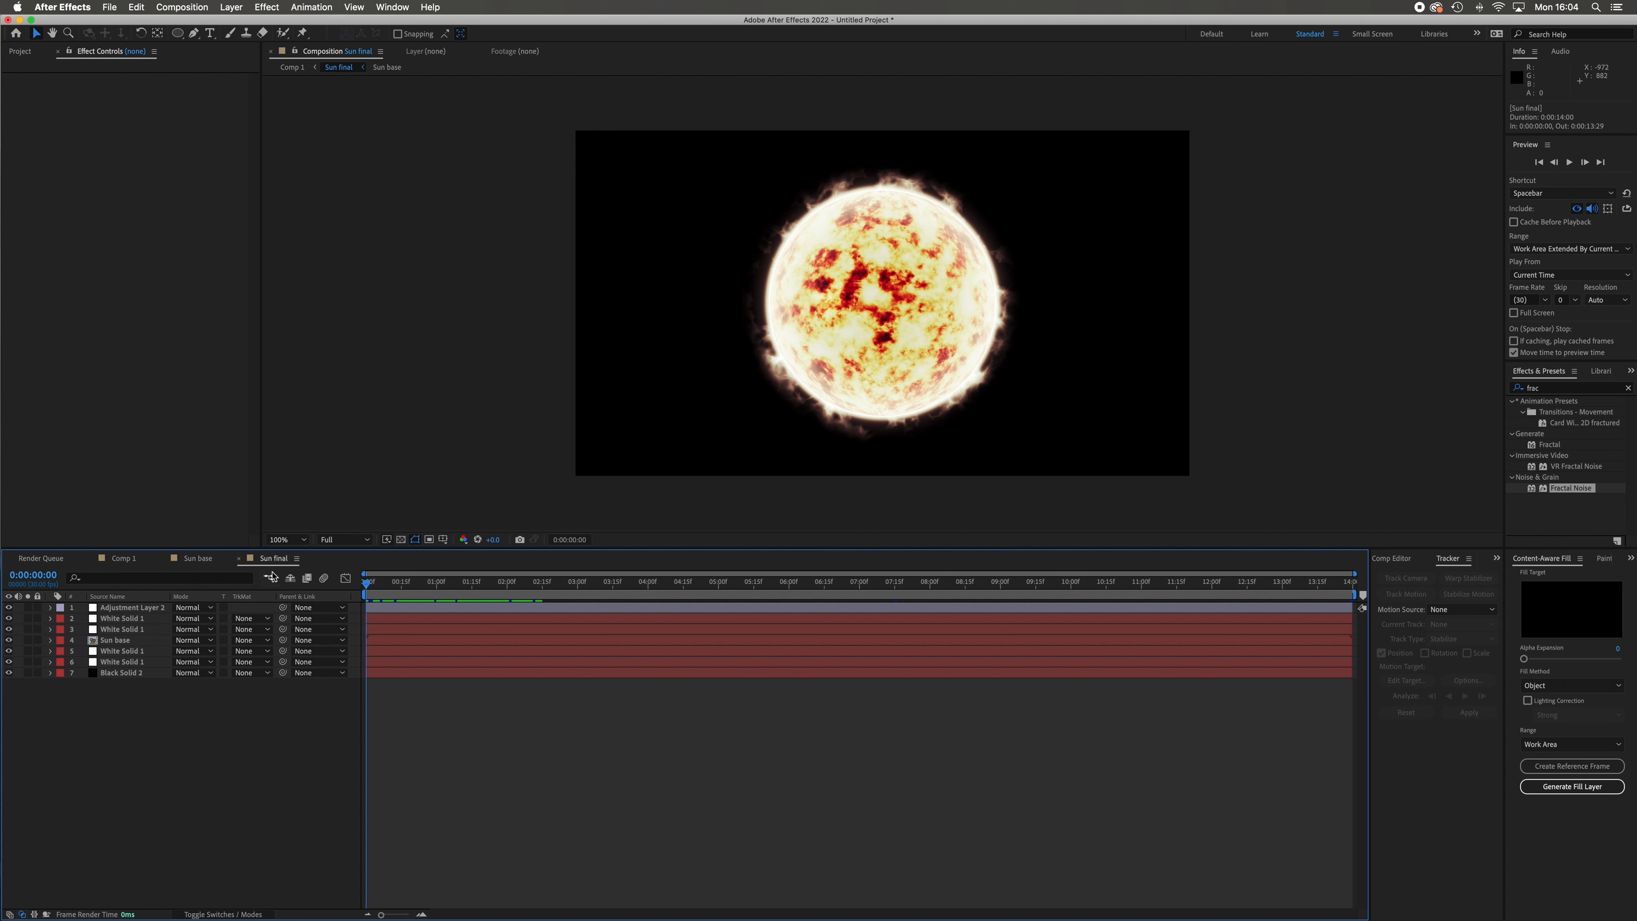
{"action": "double_click", "coordinate": [115, 640]}
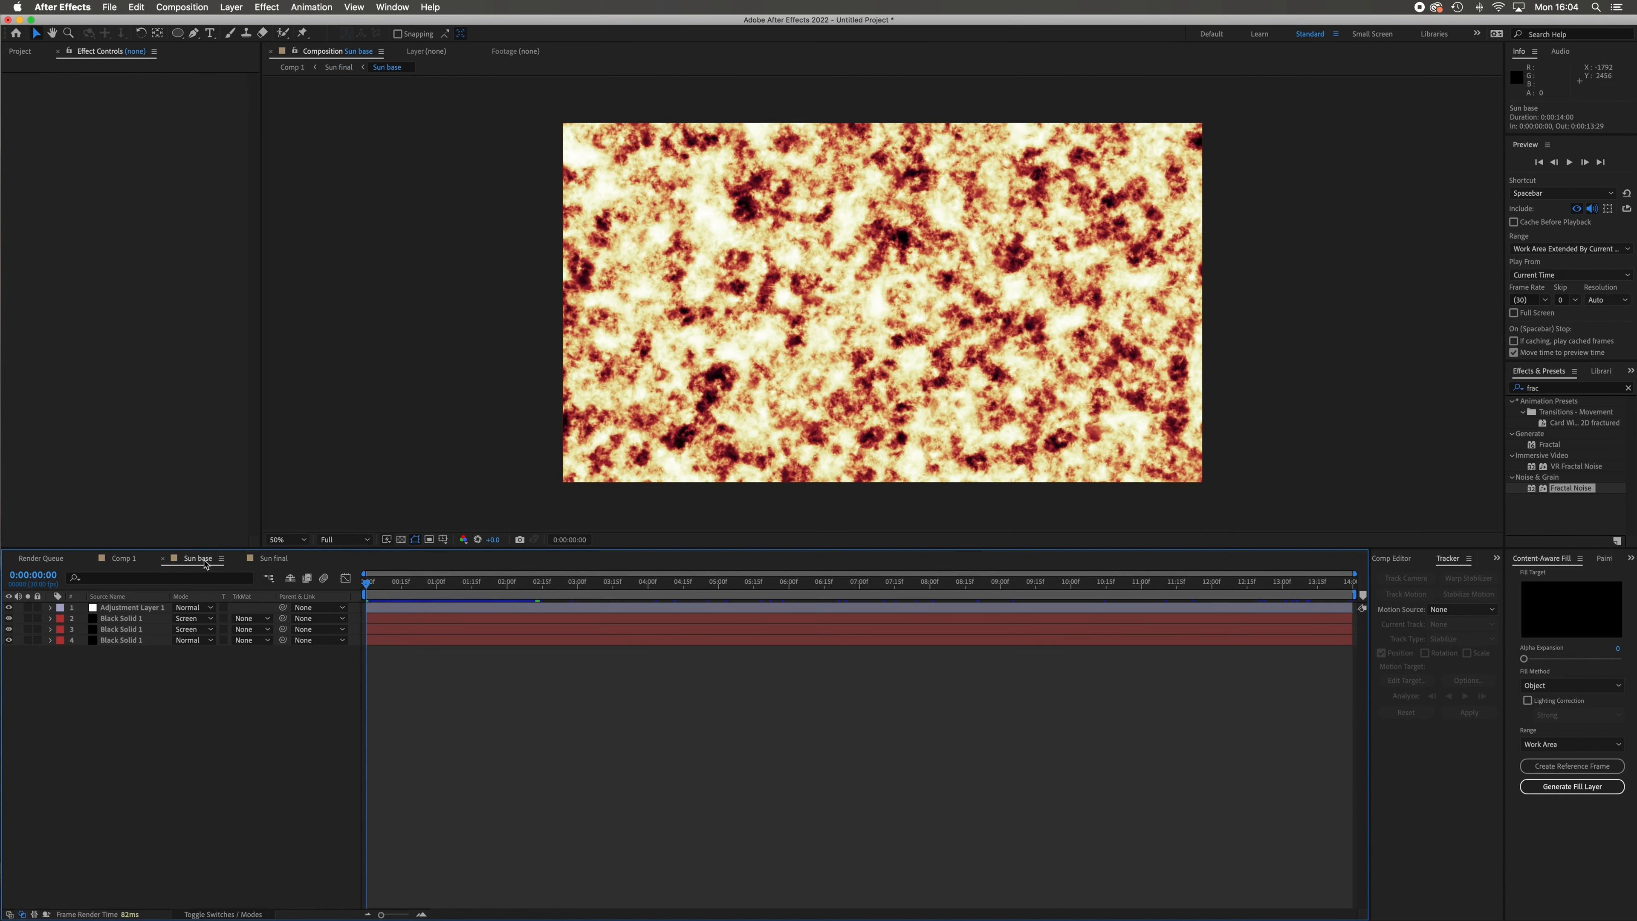
{"action": "left_click", "coordinate": [276, 558]}
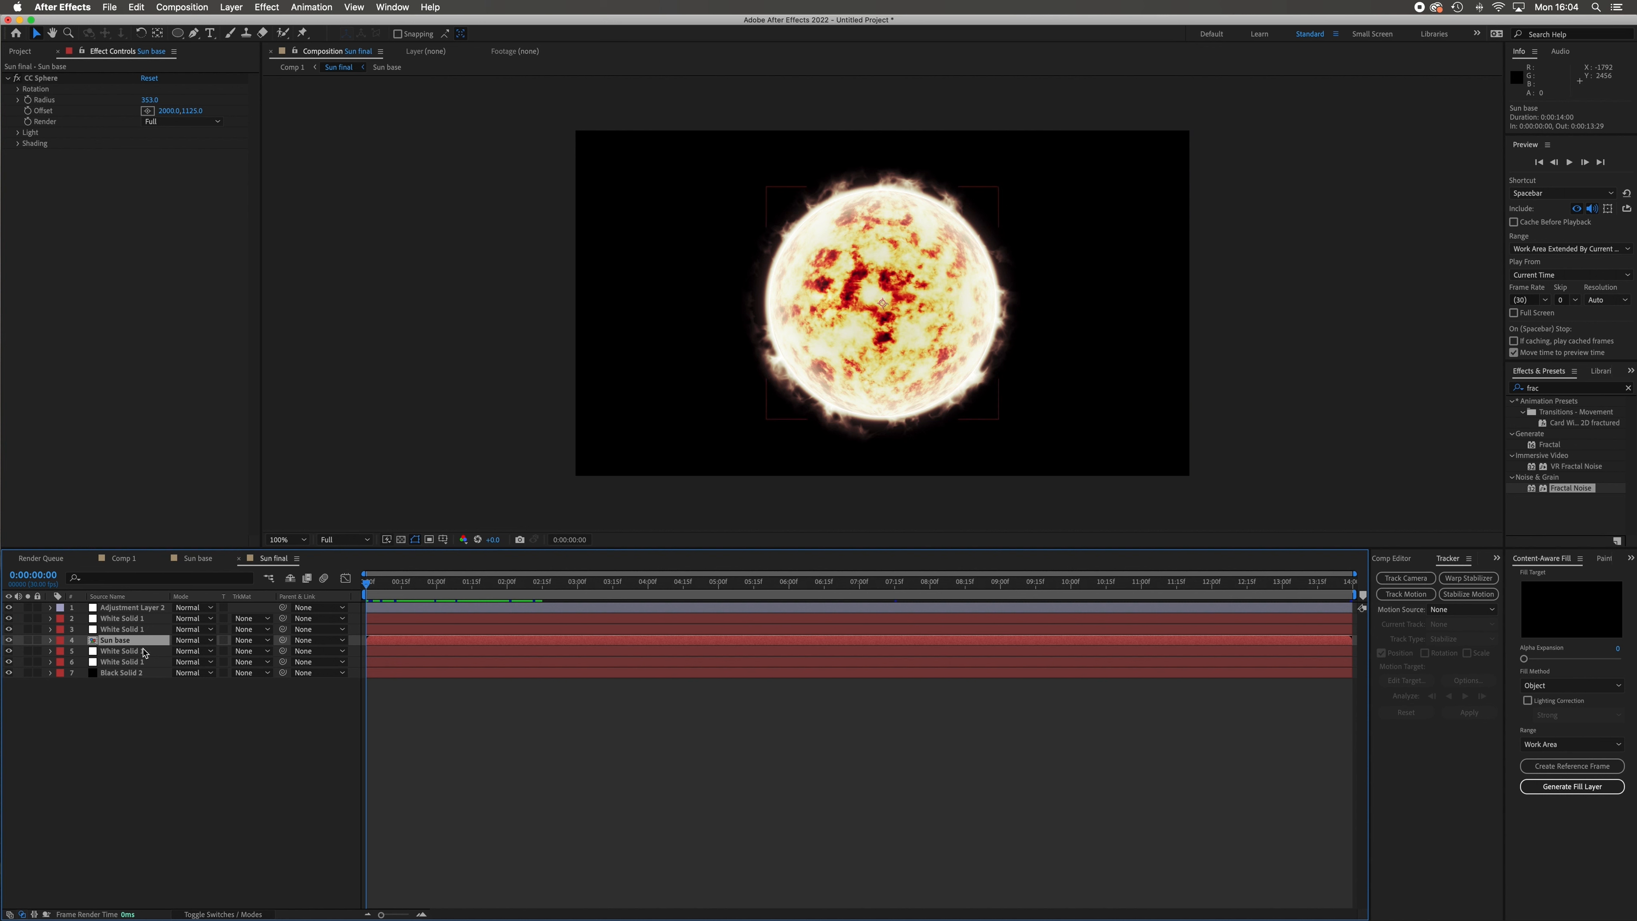
{"action": "left_click", "coordinate": [123, 558]}
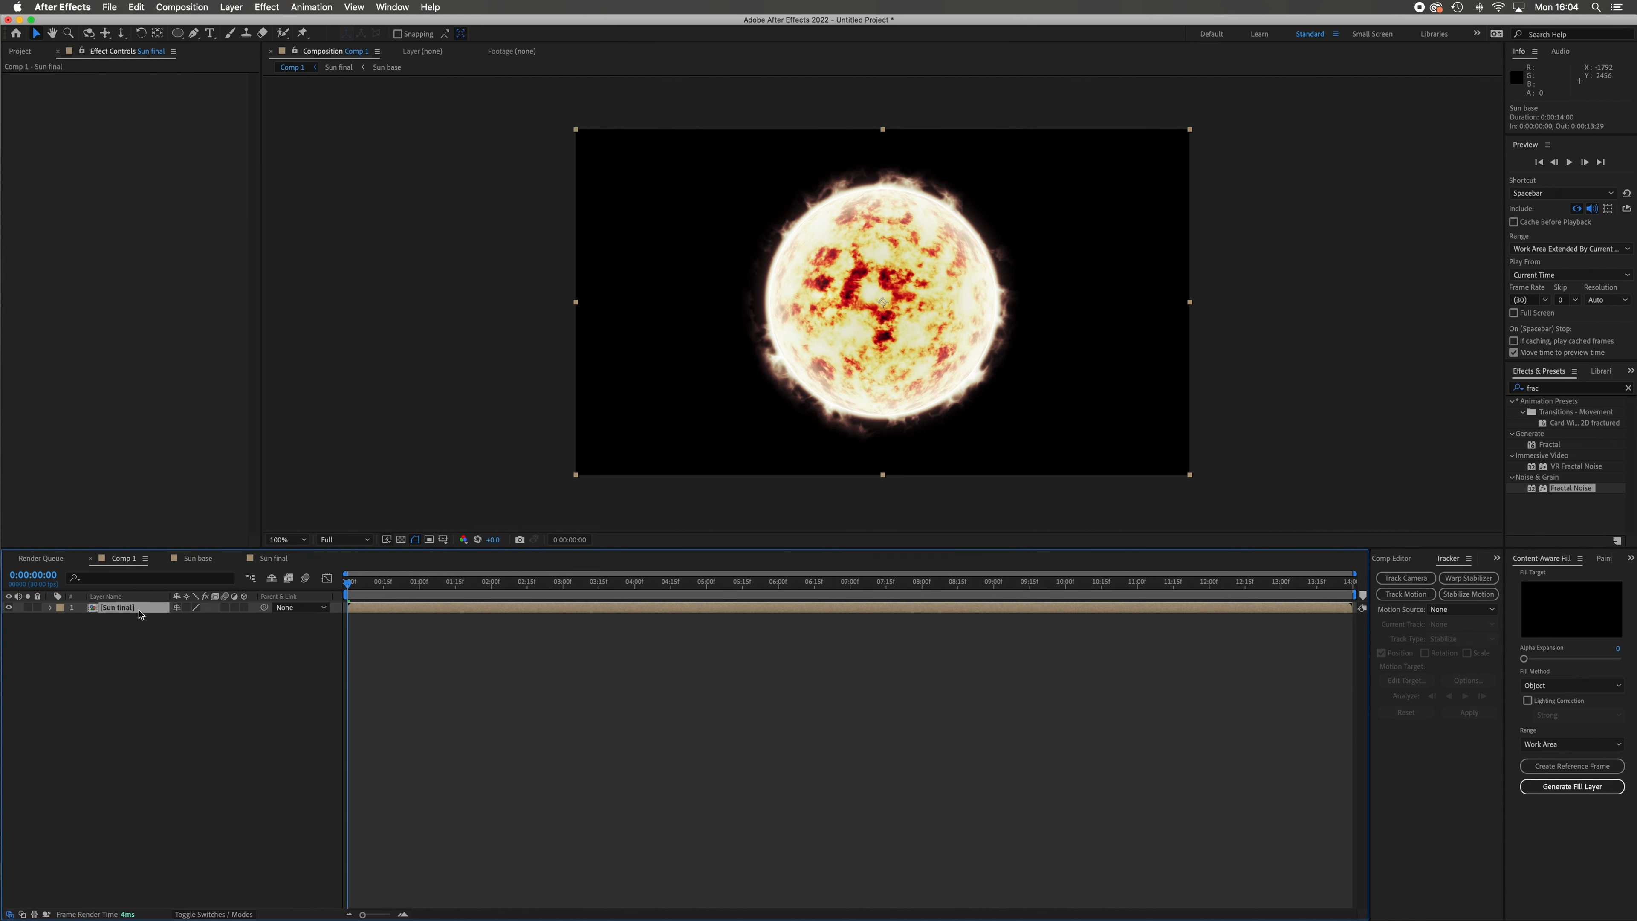
Make the Sun final layer 3D in Comp 1, and check the Sun final and Sun base compositions again.
{"action": "left_click", "coordinate": [245, 608]}
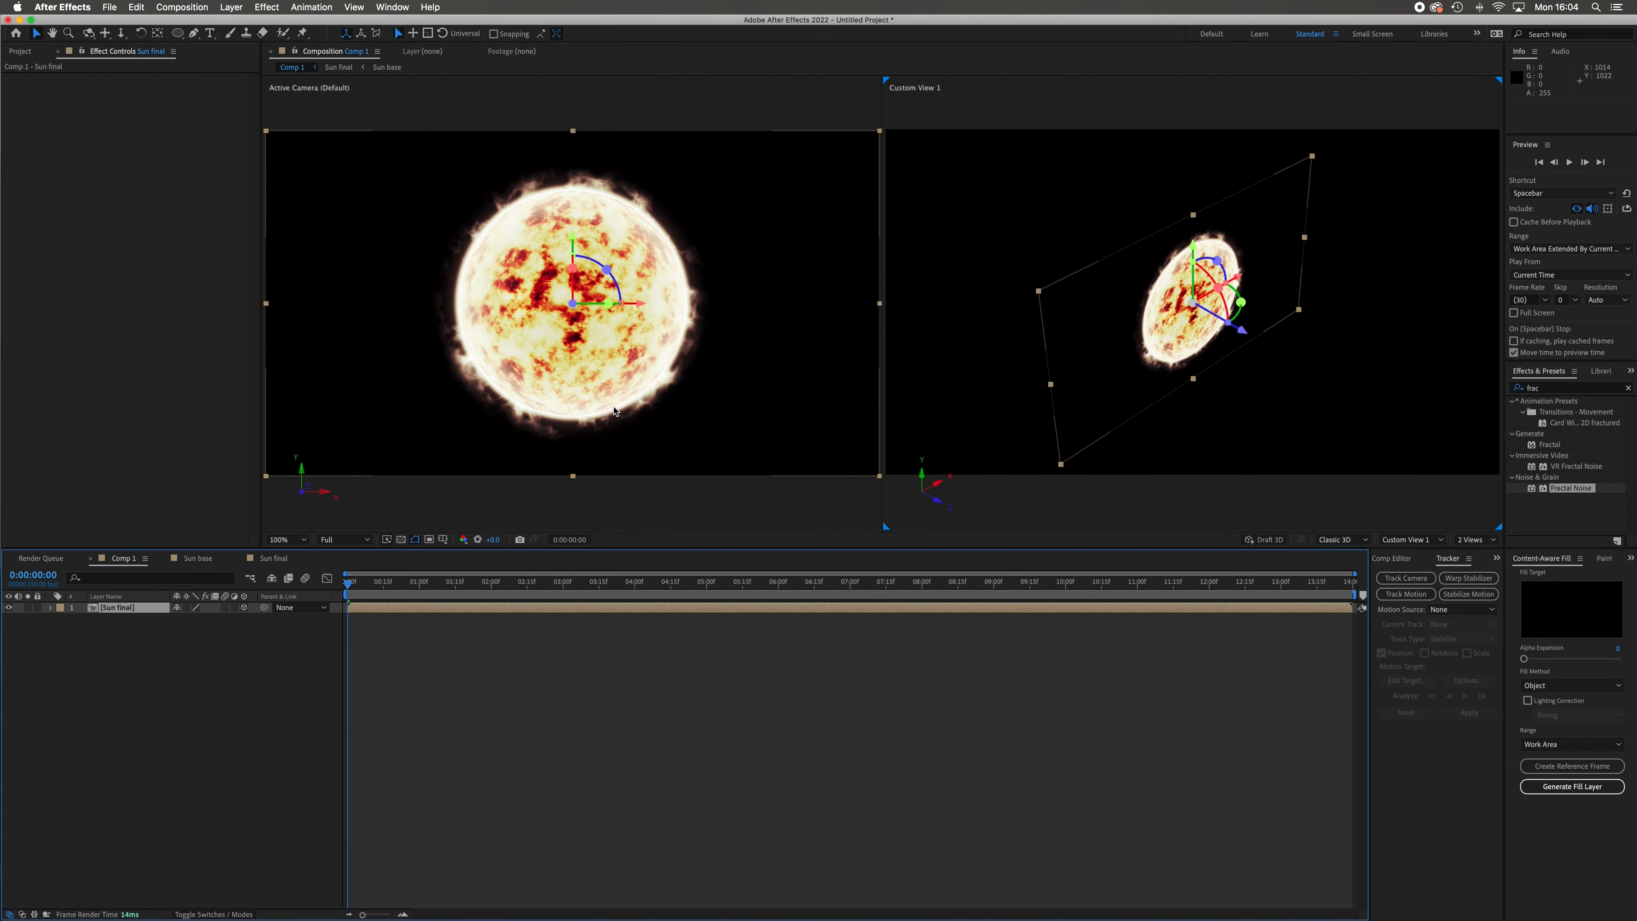
{"action": "left_click", "coordinate": [271, 560]}
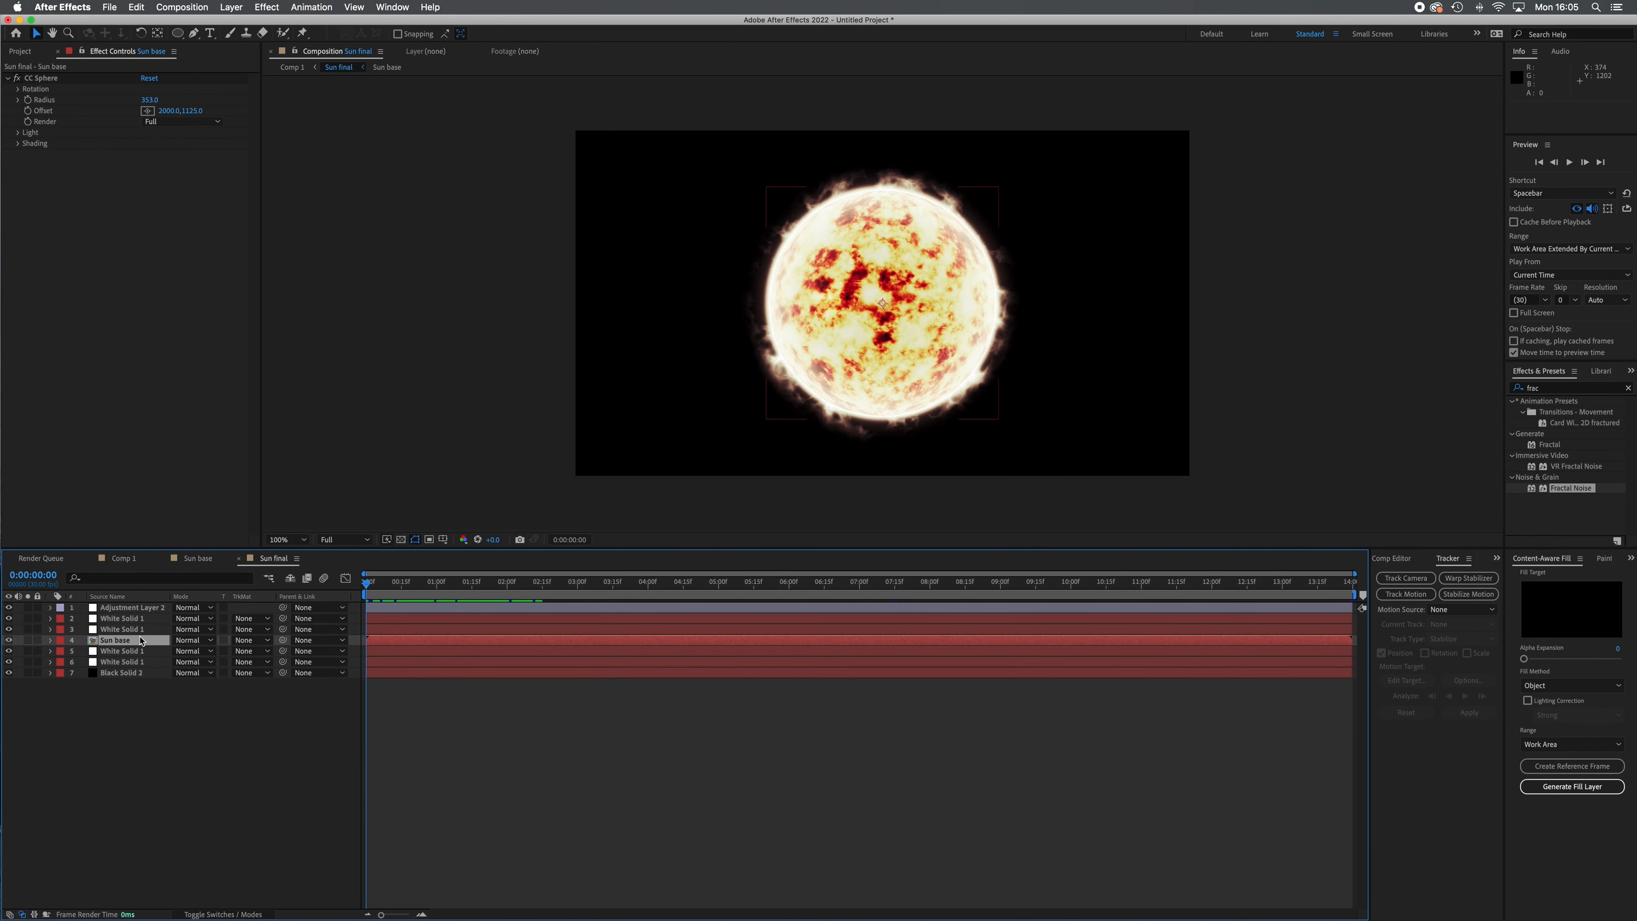
{"action": "left_click", "coordinate": [193, 559]}
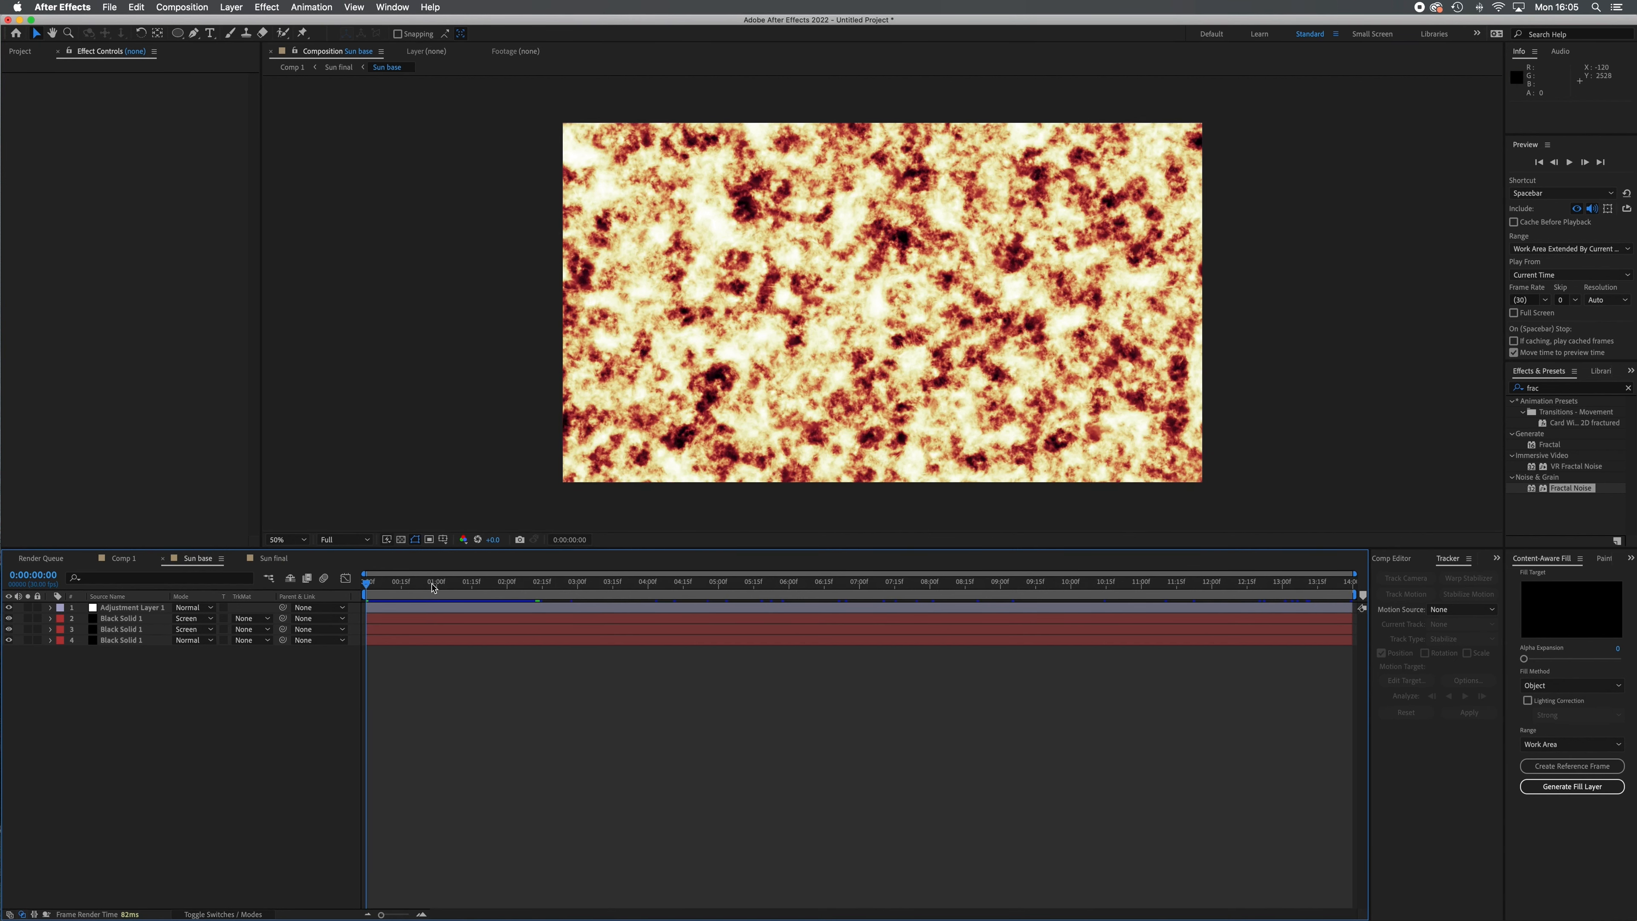
{"action": "left_click", "coordinate": [124, 558]}
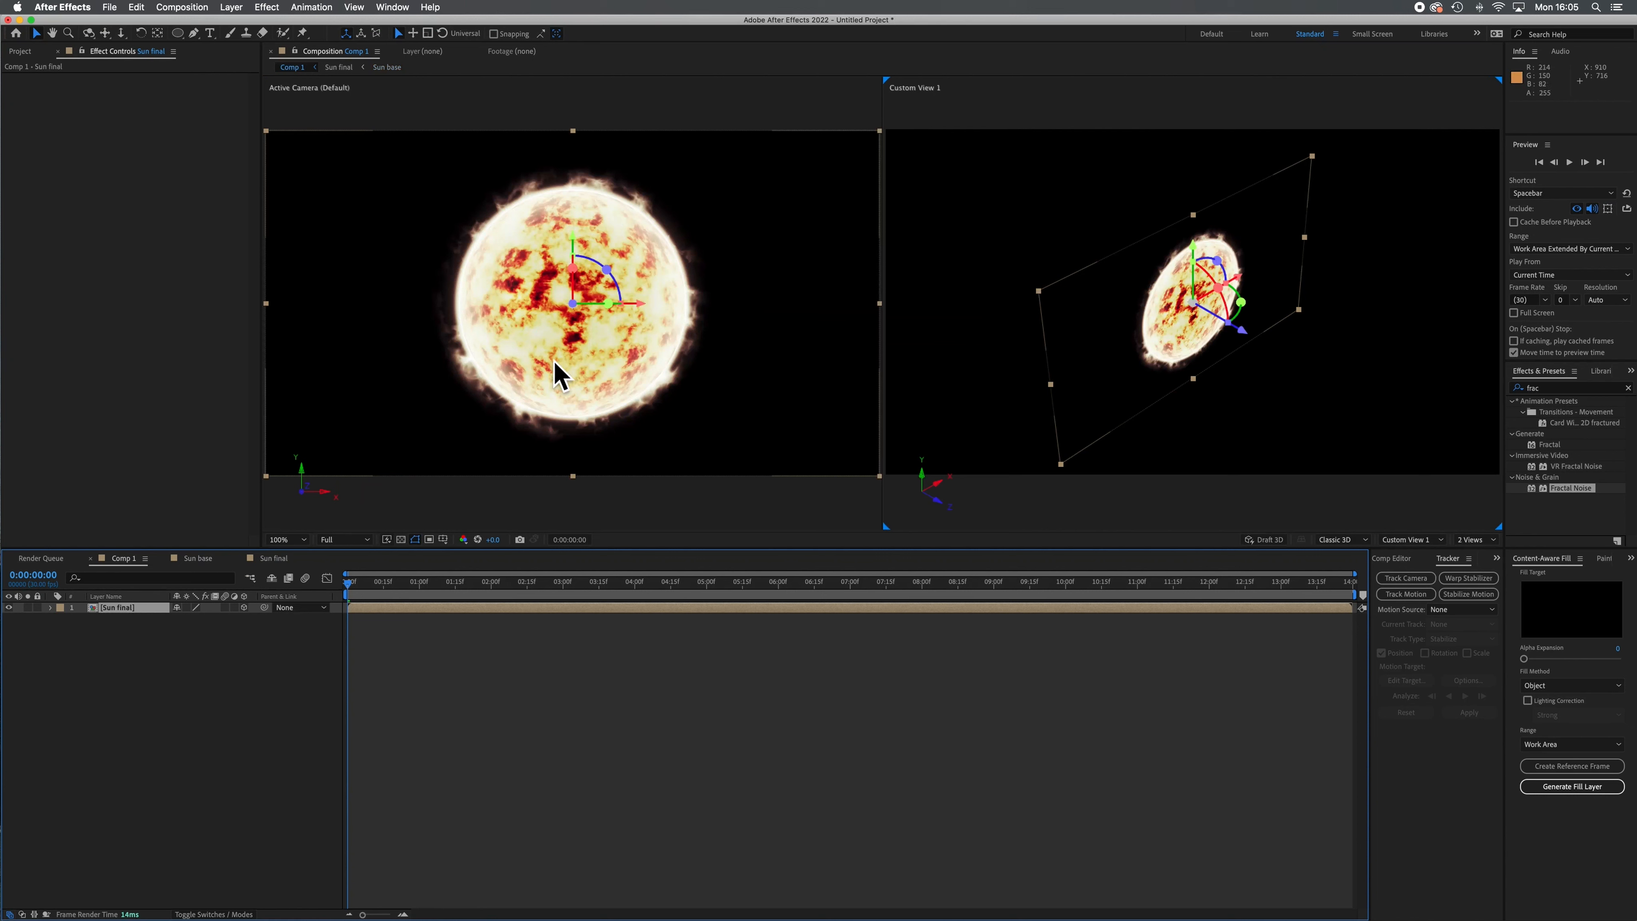